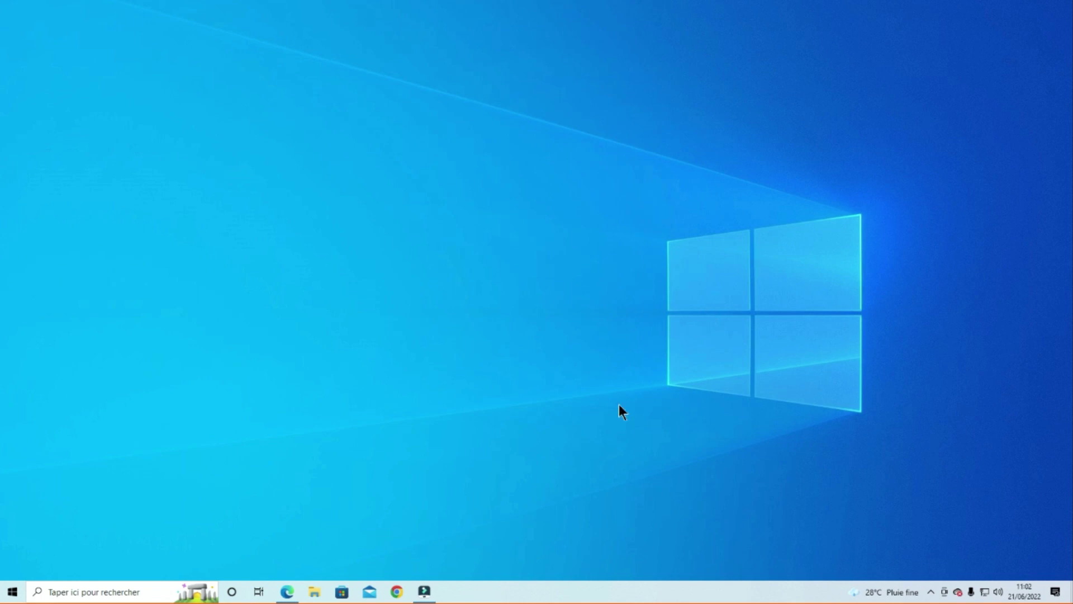
Launch Chrome from the taskbar and open it under the teacher's profile.
{"action": "left_click", "coordinate": [396, 592]}
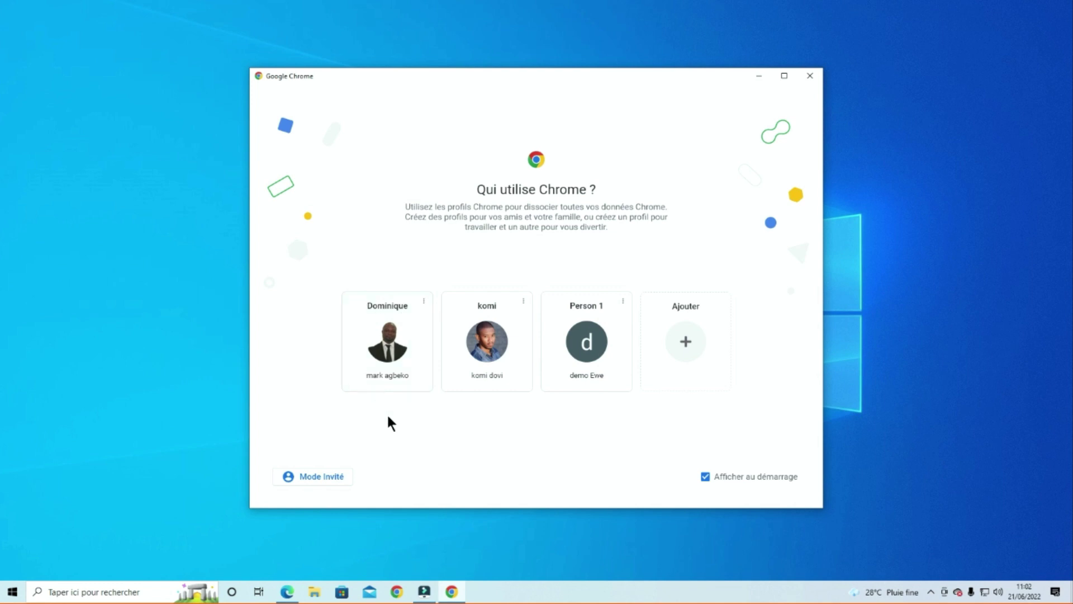
{"action": "left_click", "coordinate": [387, 350]}
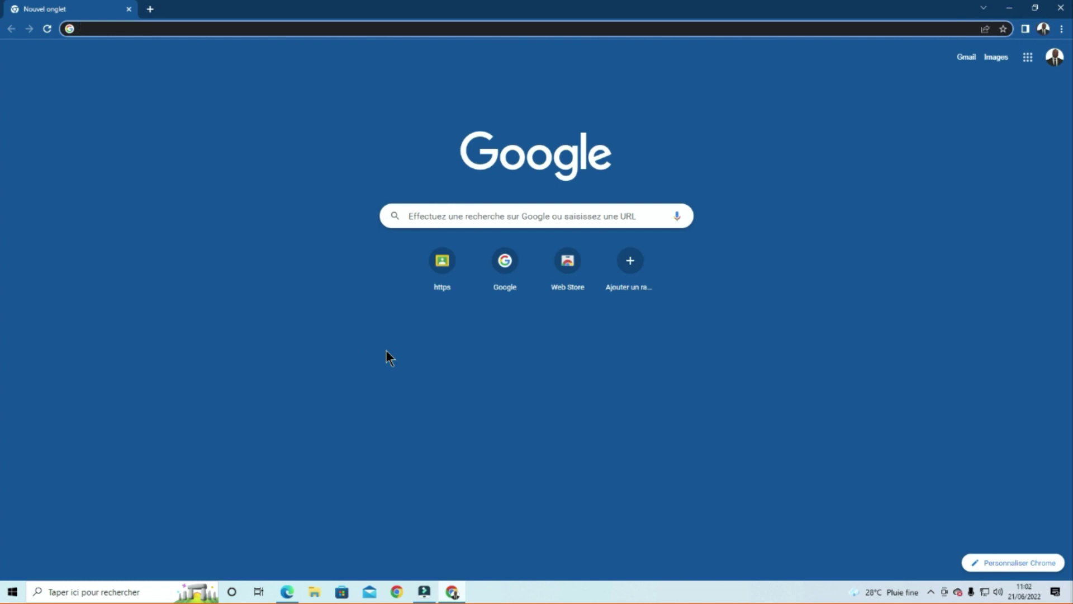
{"action": "left_click", "coordinate": [1055, 58]}
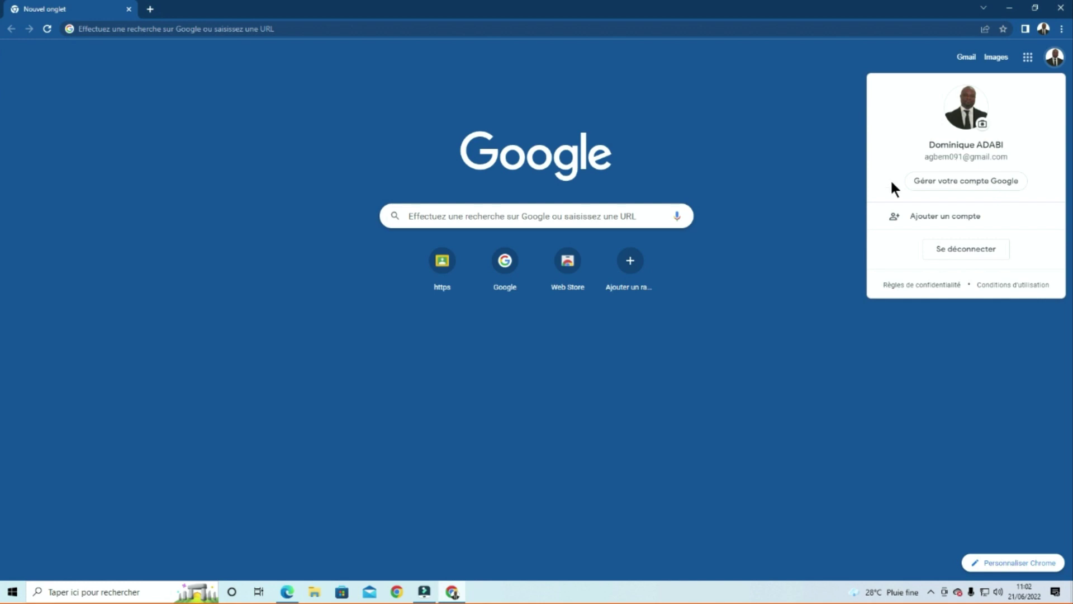
{"action": "left_click", "coordinate": [814, 228]}
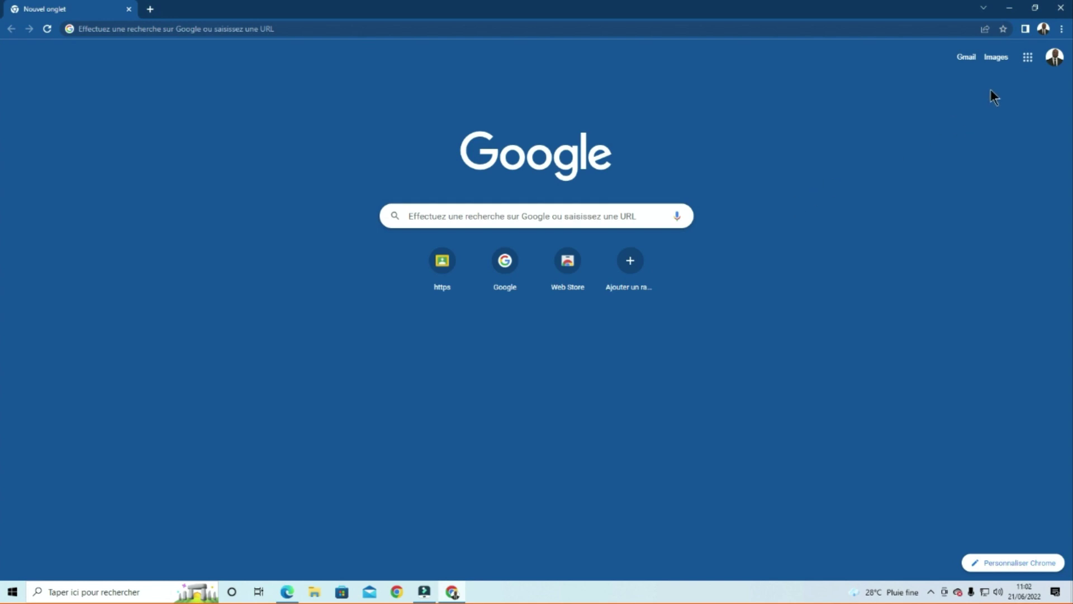
{"action": "left_click", "coordinate": [1028, 60]}
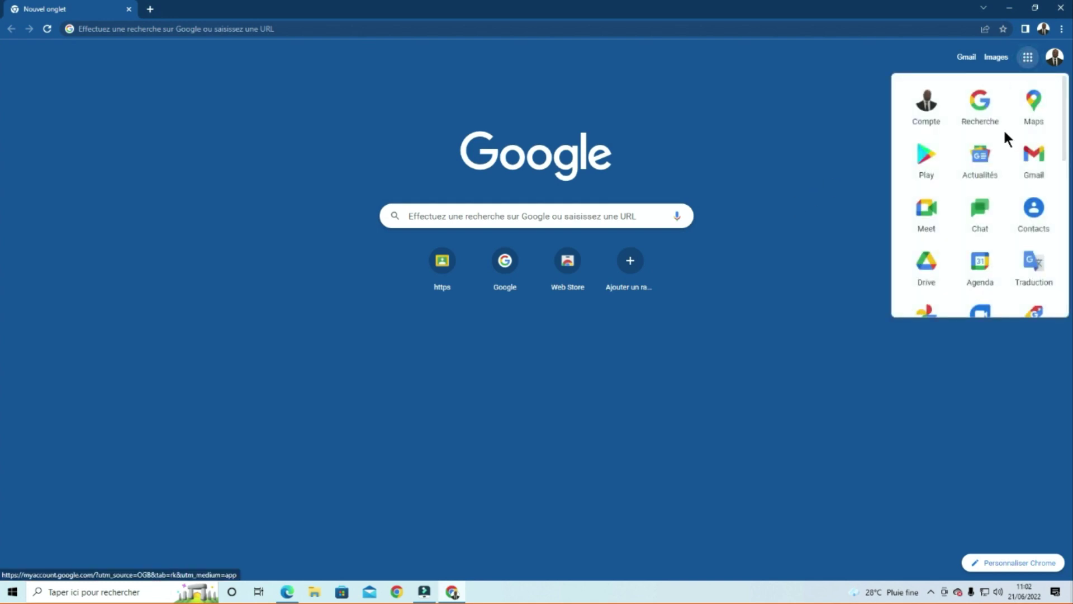
{"action": "scroll", "coordinate": [1003, 128], "scroll_direction": "down", "scroll_amount": 2}
{"action": "scroll", "coordinate": [1004, 168], "scroll_direction": "down", "scroll_amount": 4}
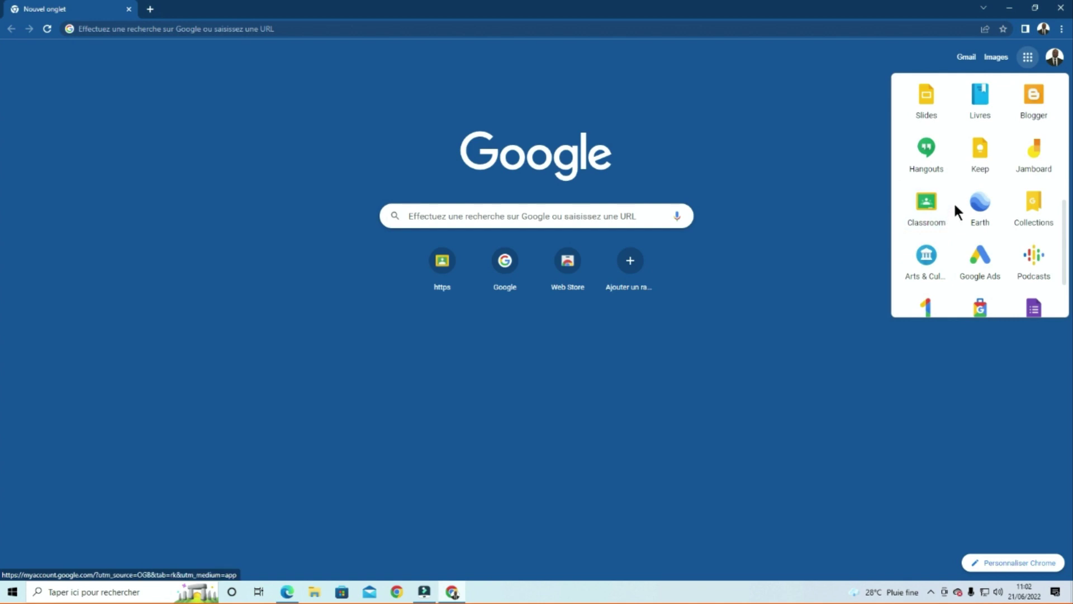
{"action": "left_click", "coordinate": [837, 169]}
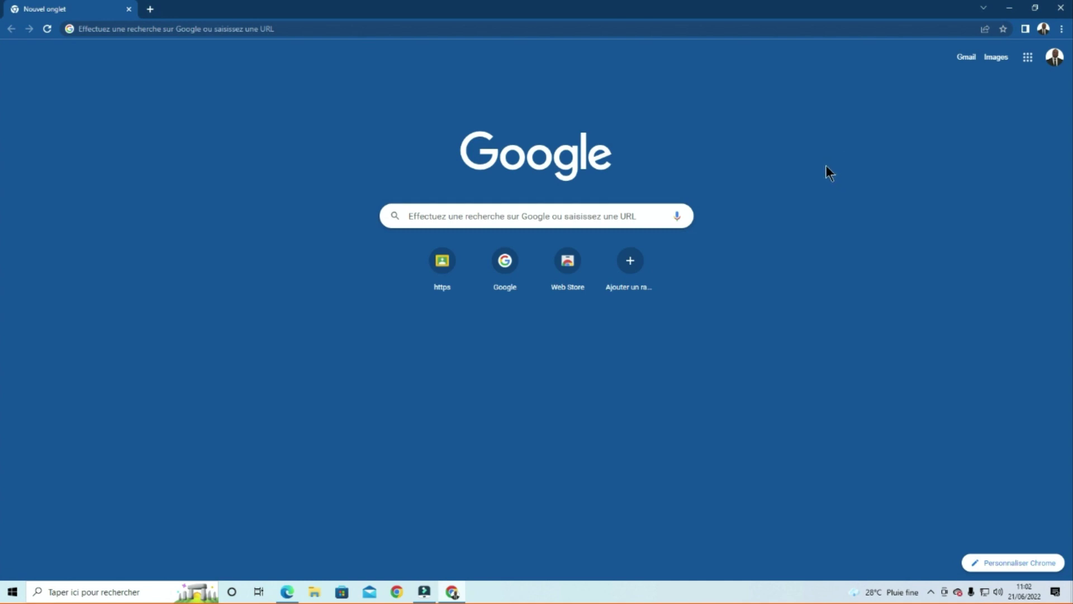
Navigate Chrome to google.com/classroom.
{"action": "left_click", "coordinate": [319, 29]}
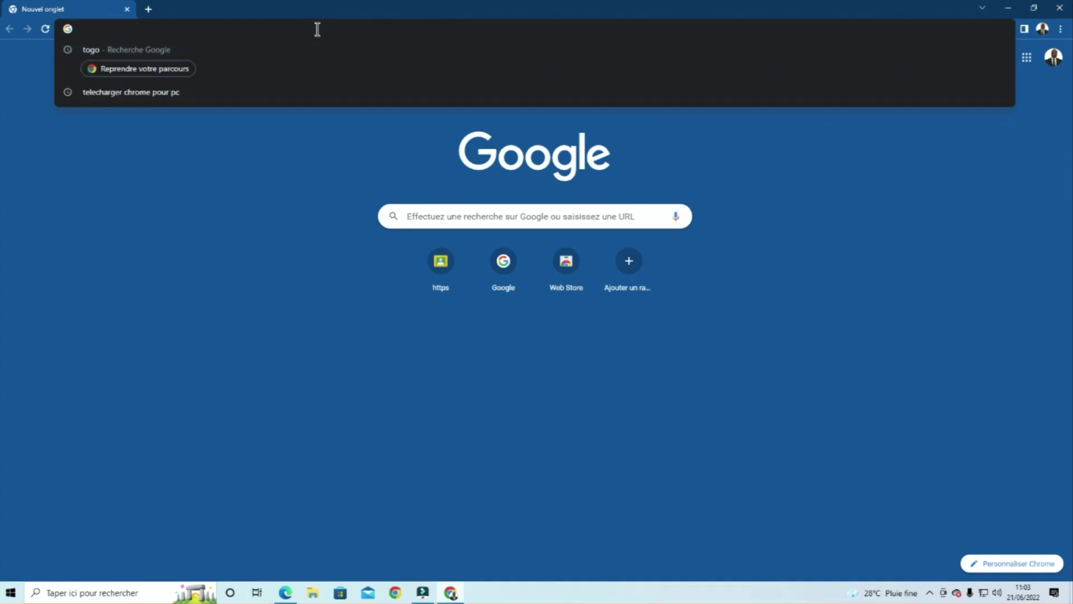
{"action": "type", "text": "google"}
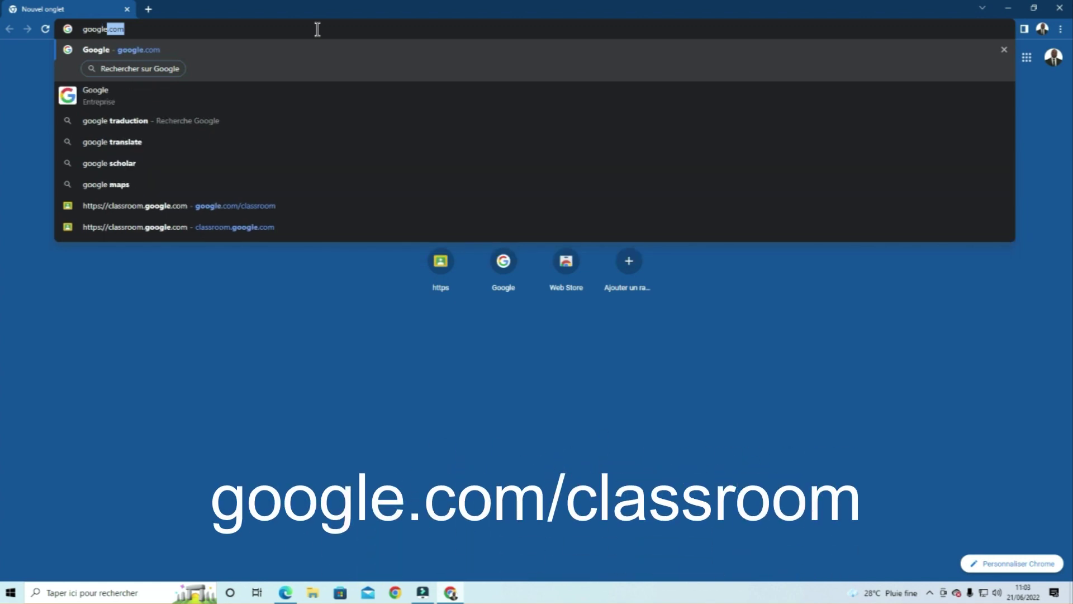
{"action": "type", "text": ".com"}
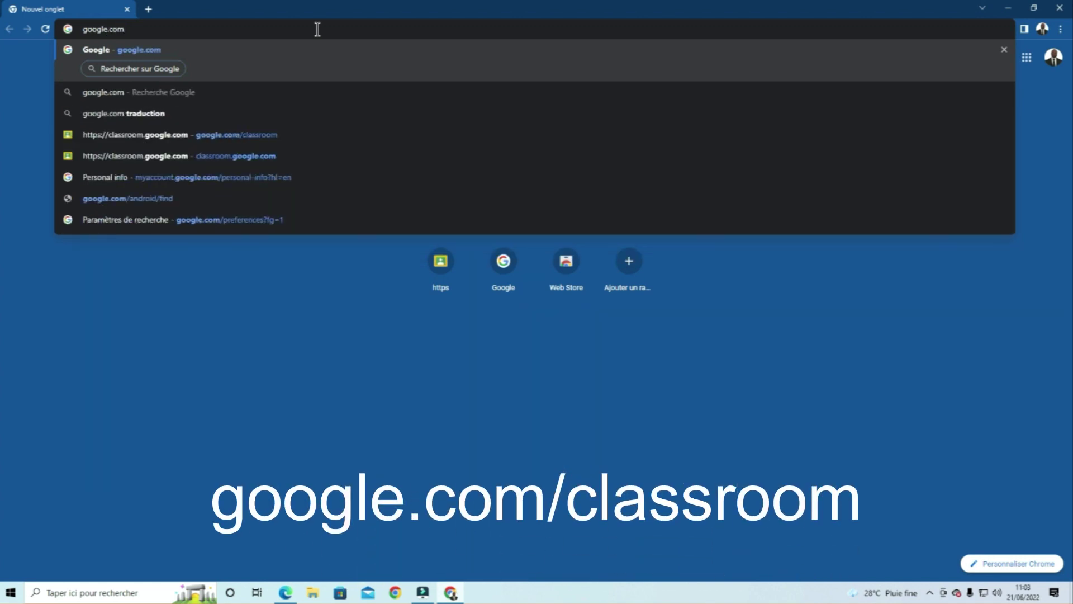
{"action": "type", "text": "/cl"}
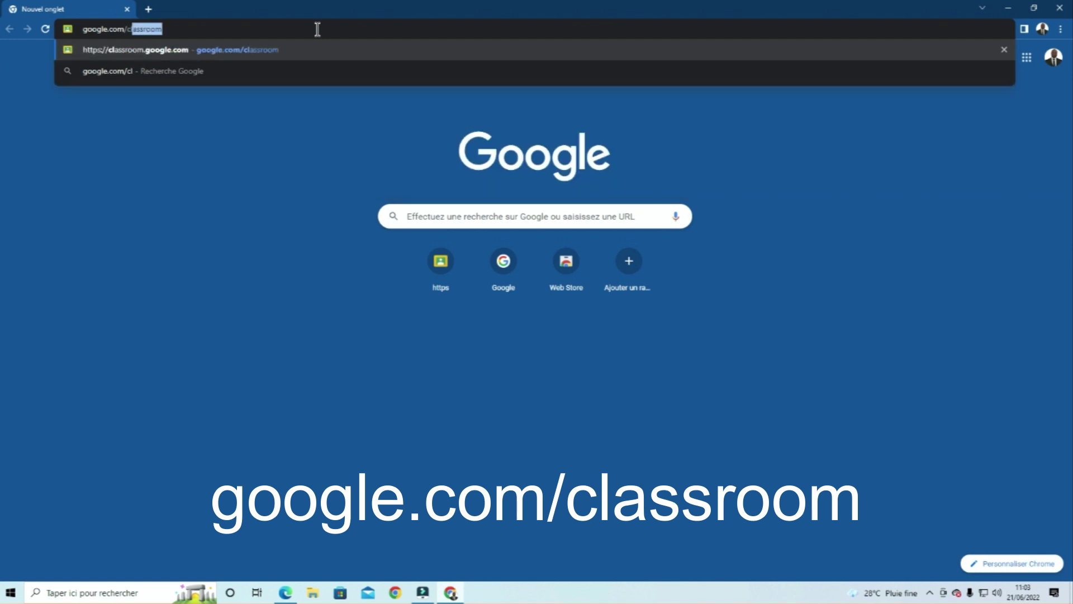
{"action": "type", "text": "assr"}
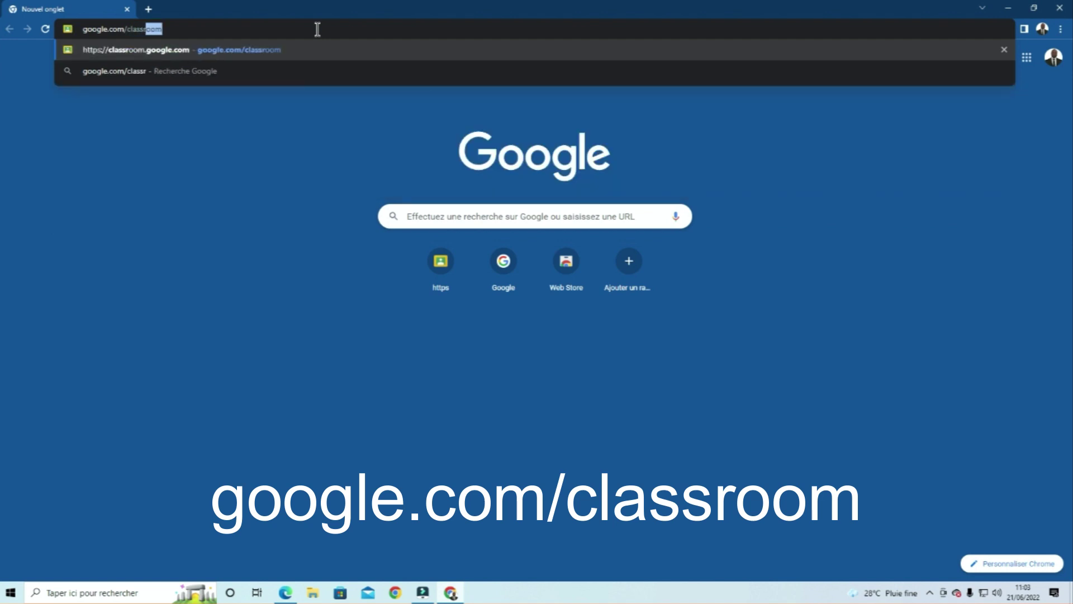
{"action": "type", "text": "oom"}
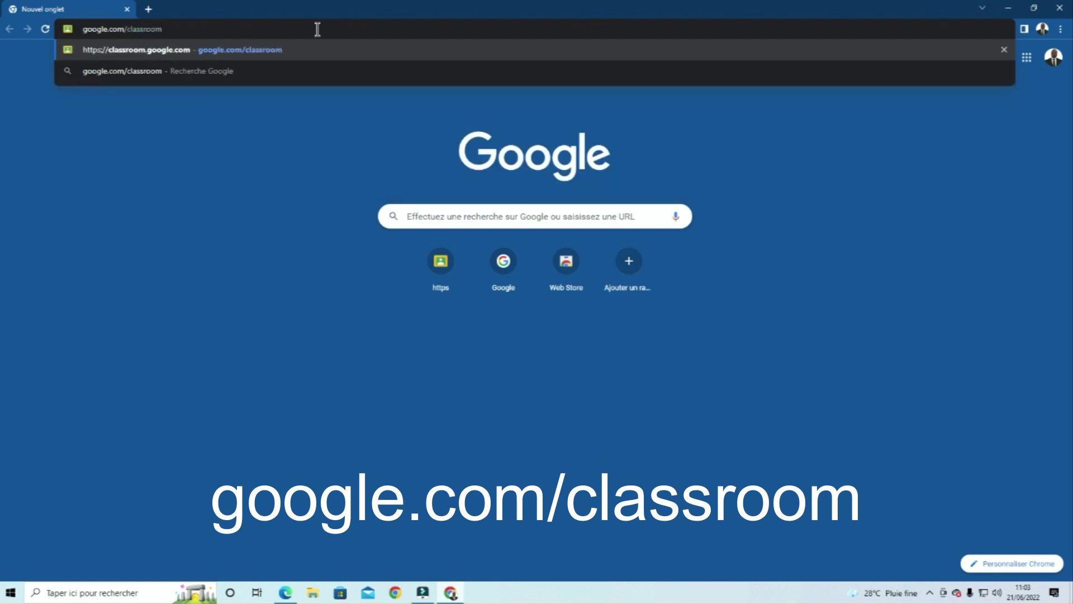
{"action": "key", "text": "Return"}
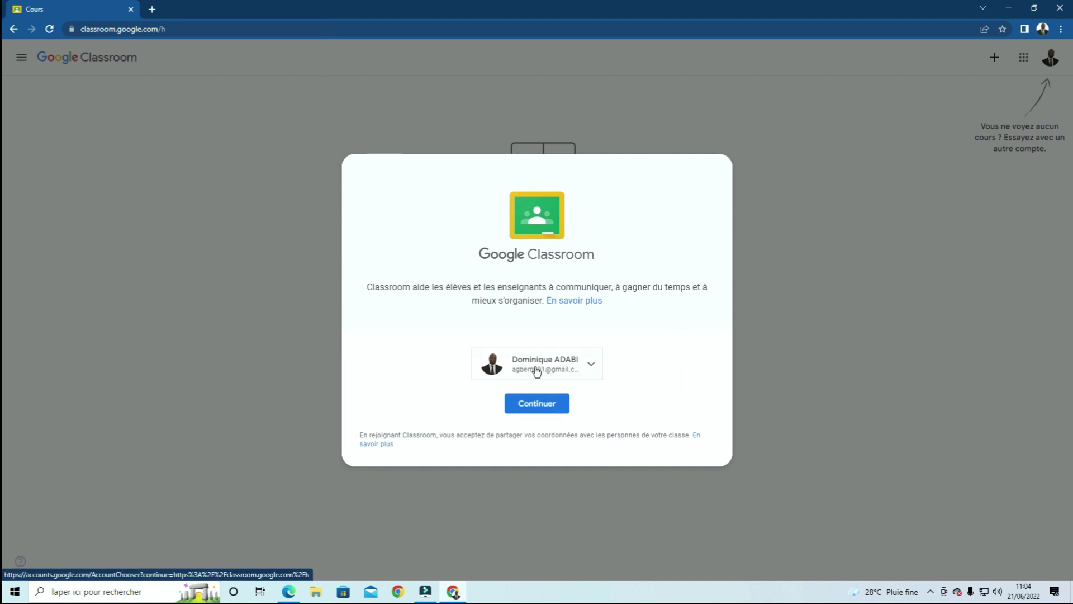
Continue past the Classroom welcome dialog with the signed-in account.
{"action": "left_click", "coordinate": [537, 408]}
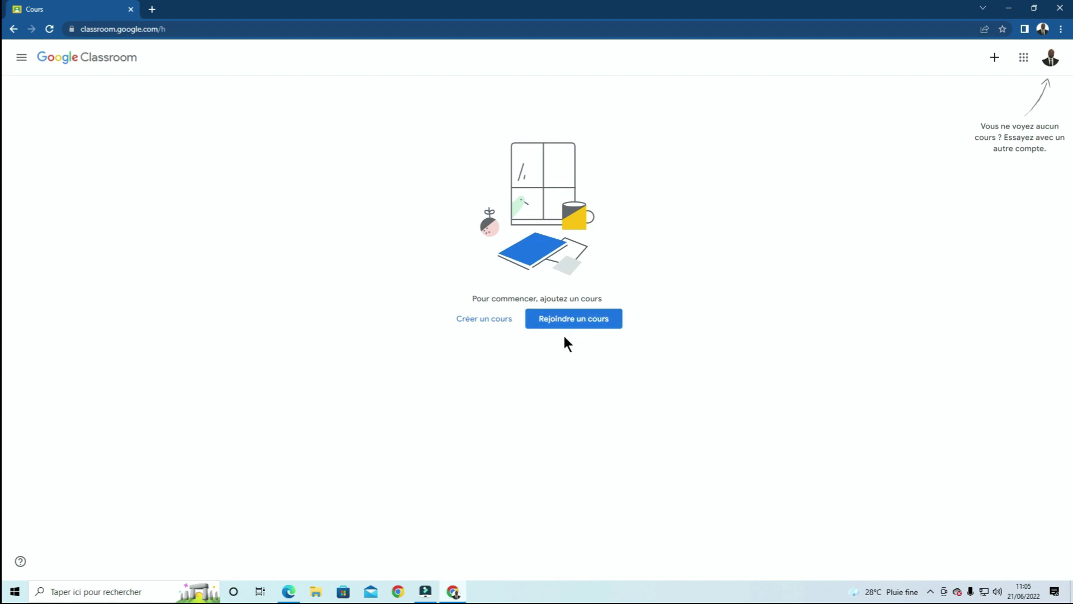
Start creating a course and confirm the school-use acknowledgement notice.
{"action": "left_click", "coordinate": [484, 326]}
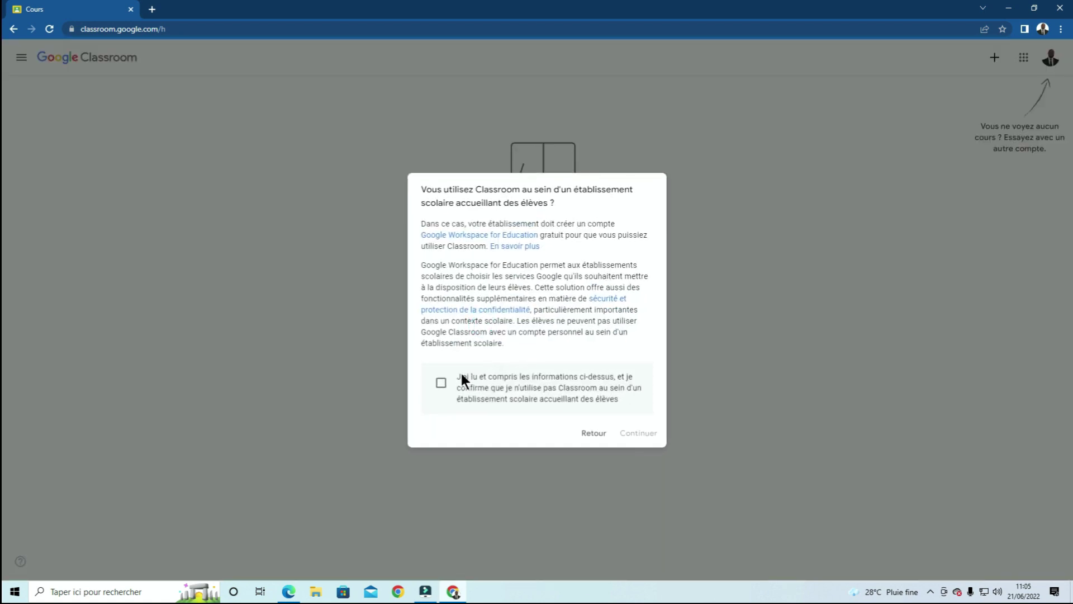
{"action": "left_click", "coordinate": [440, 385]}
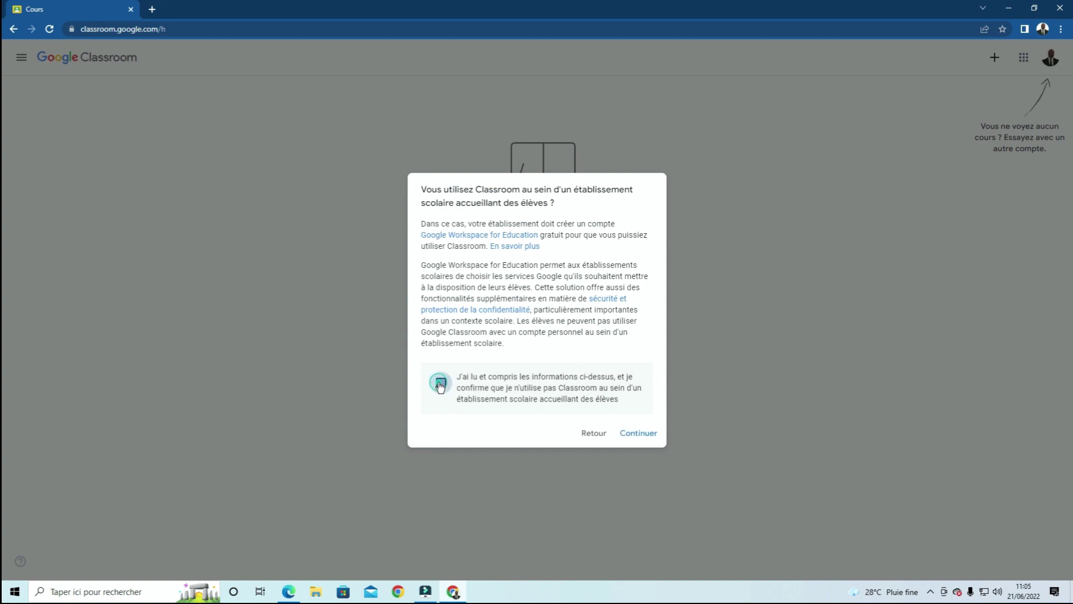
{"action": "left_click", "coordinate": [638, 435]}
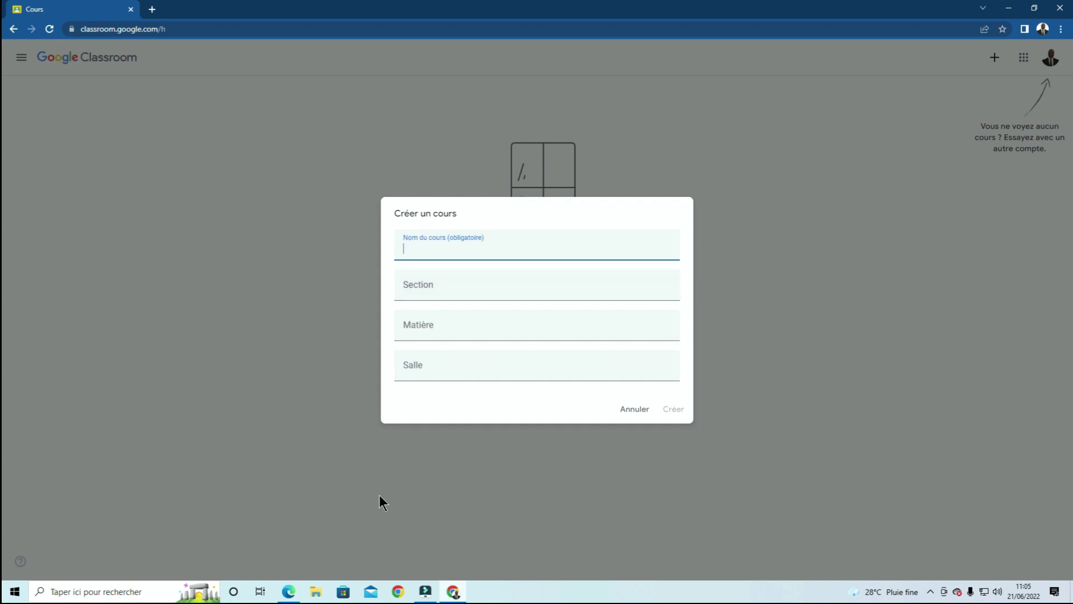
Copy 'cours de vacances' from the Word document's title, then return to the Nom du cours field.
{"action": "mouse_move", "coordinate": [284, 598]}
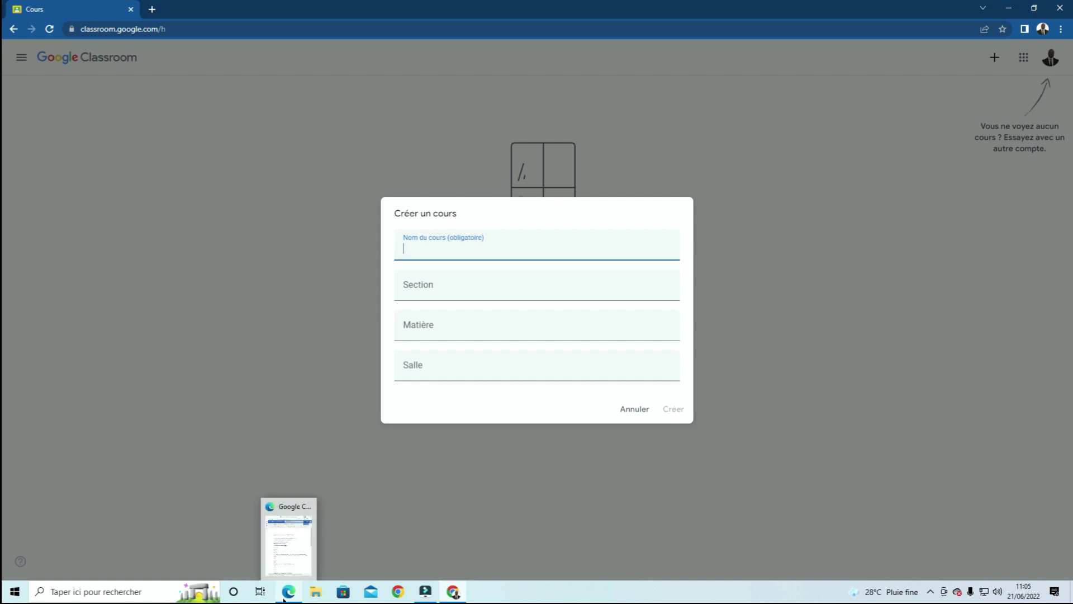
{"action": "left_click", "coordinate": [291, 475]}
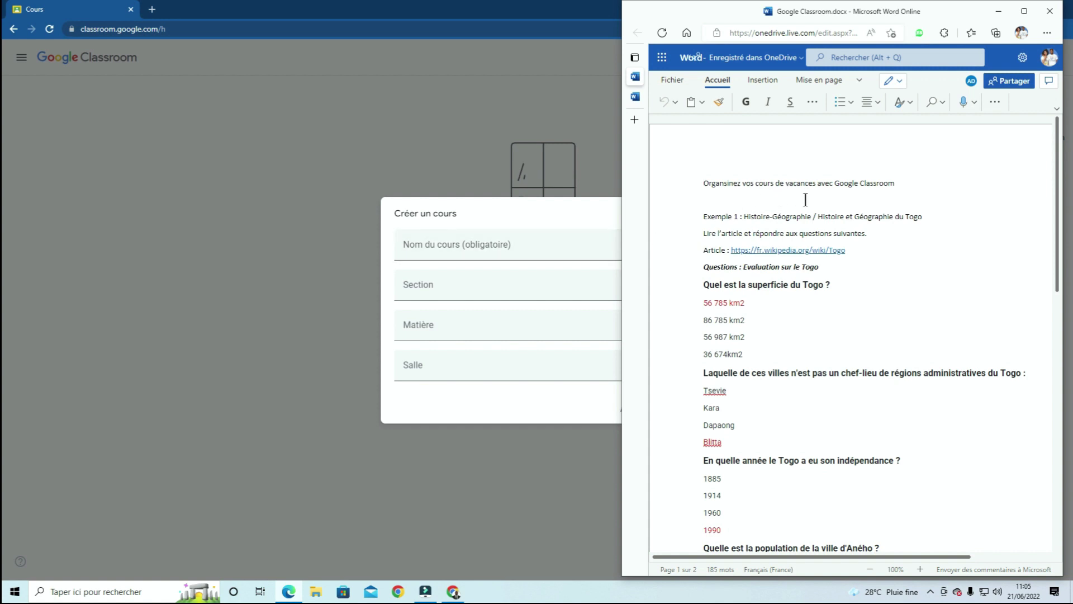
{"action": "left_click_drag", "start_coordinate": [896, 184], "coordinate": [759, 184]}
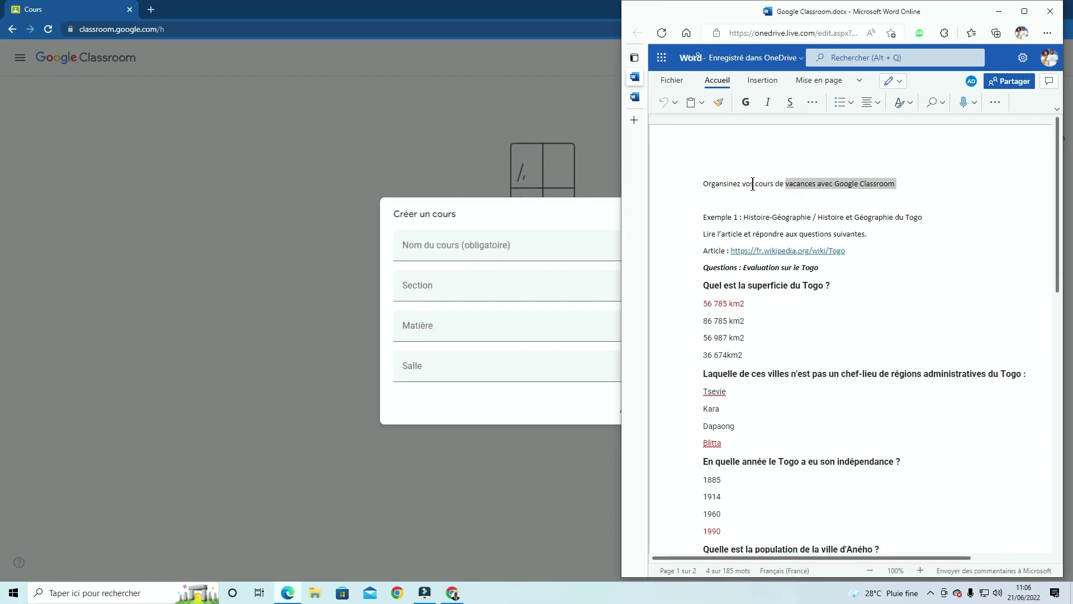
{"action": "left_click", "coordinate": [753, 185]}
{"action": "left_click_drag", "start_coordinate": [753, 184], "coordinate": [815, 186]}
{"action": "key", "text": "ctrl+c"}
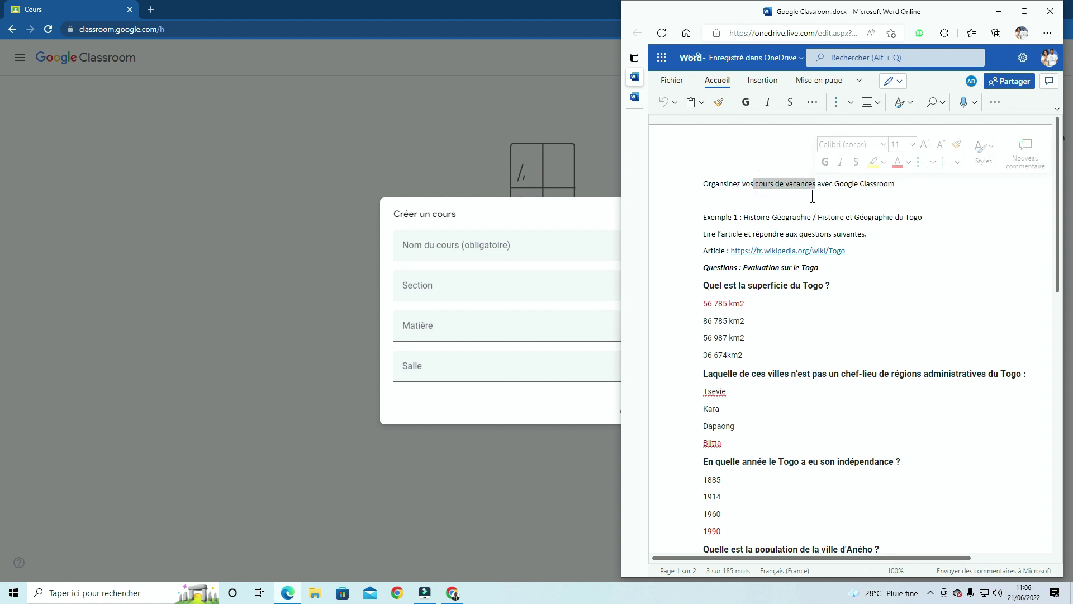
{"action": "left_click", "coordinate": [448, 246]}
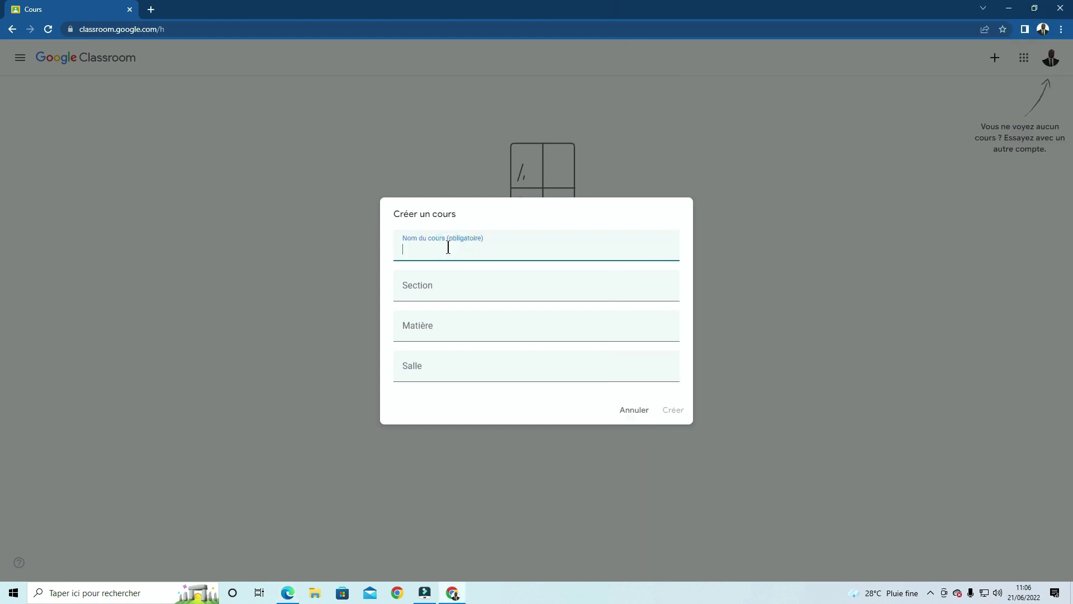
Paste and capitalise the name to 'Cours de vacances', then create the course.
{"action": "key", "text": "ctrl+v"}
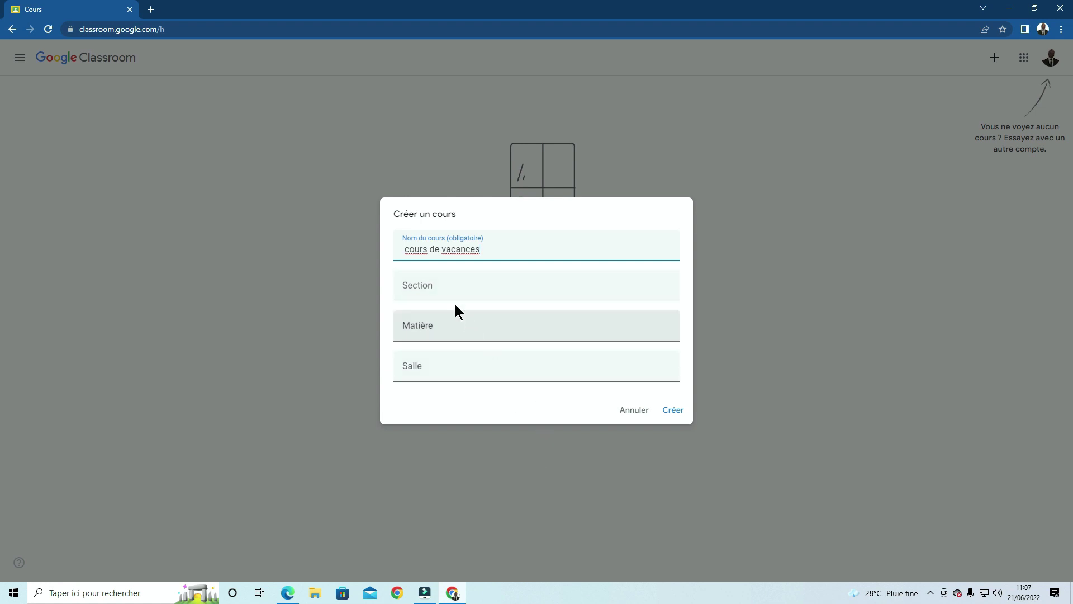
{"action": "left_click", "coordinate": [409, 248]}
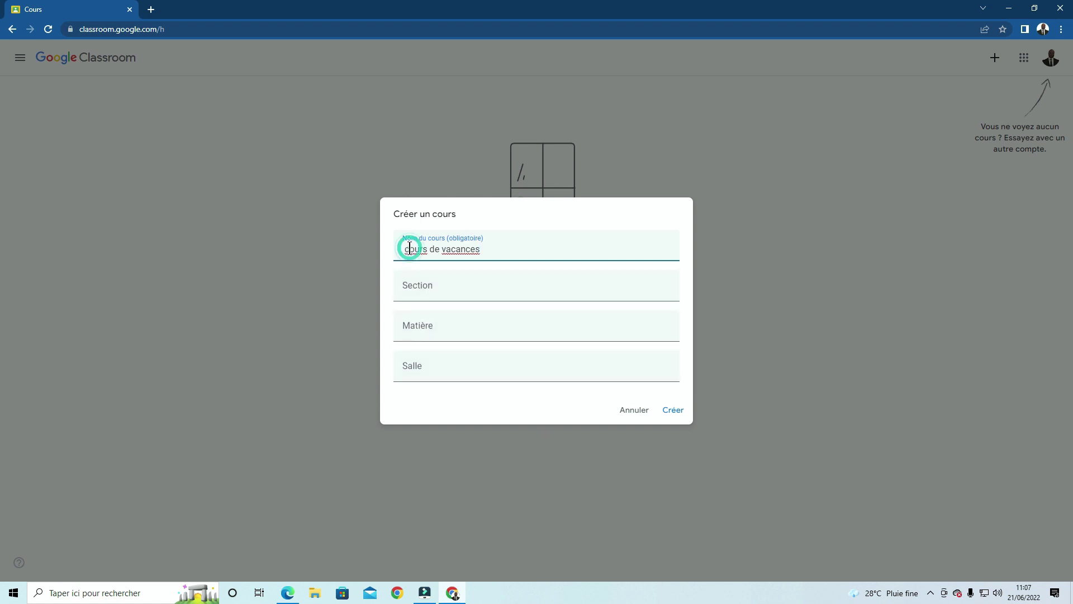
{"action": "key", "text": "Delete"}
{"action": "key", "text": "BackSpace"}
{"action": "type", "text": "Co"}
{"action": "left_click", "coordinate": [674, 410]}
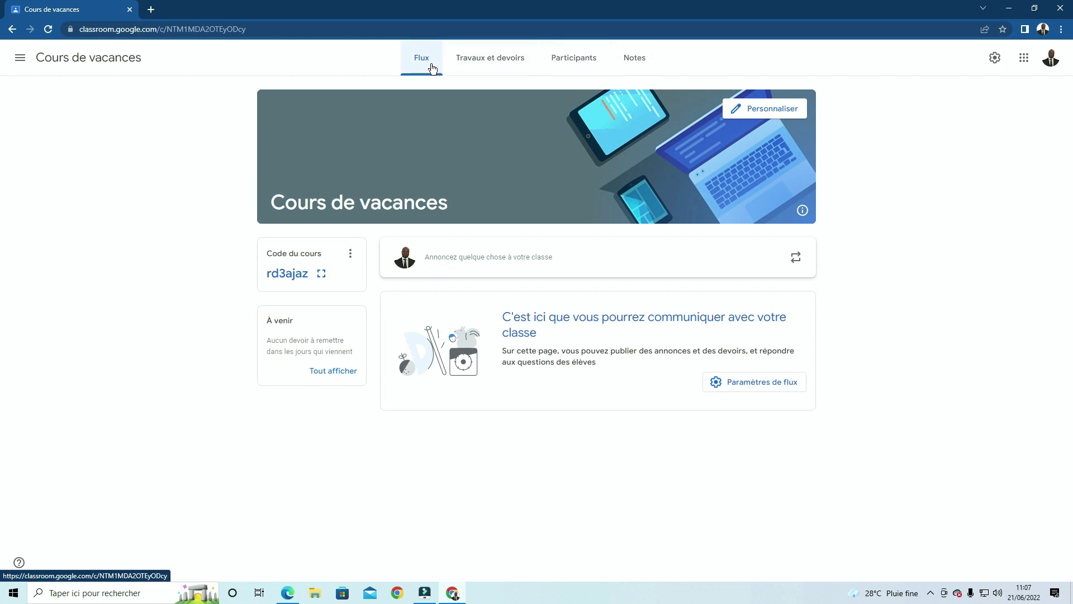
{"action": "left_click", "coordinate": [512, 68]}
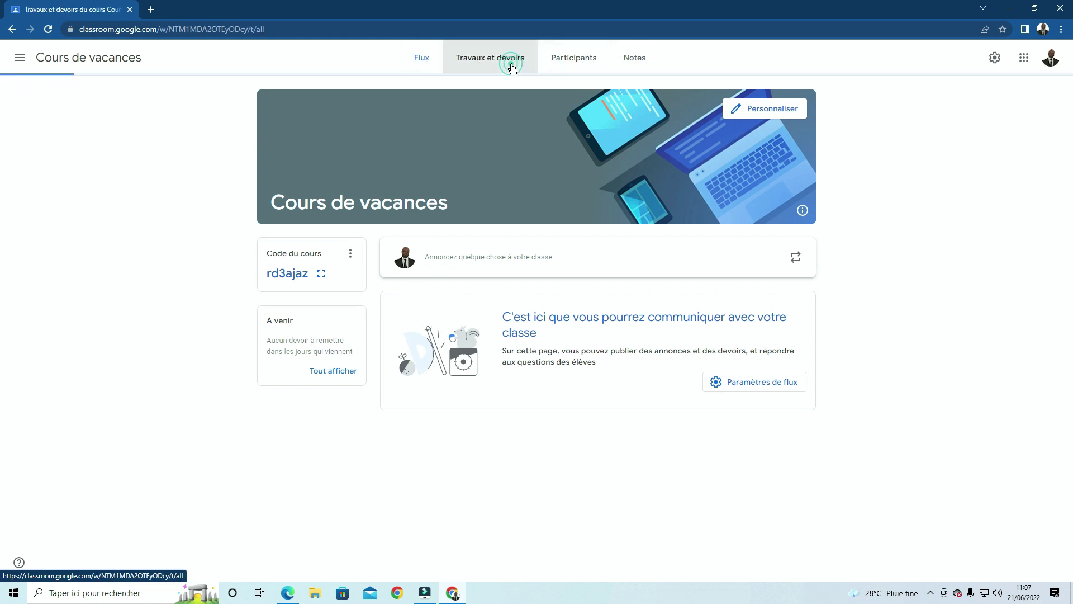
{"action": "left_click", "coordinate": [577, 59]}
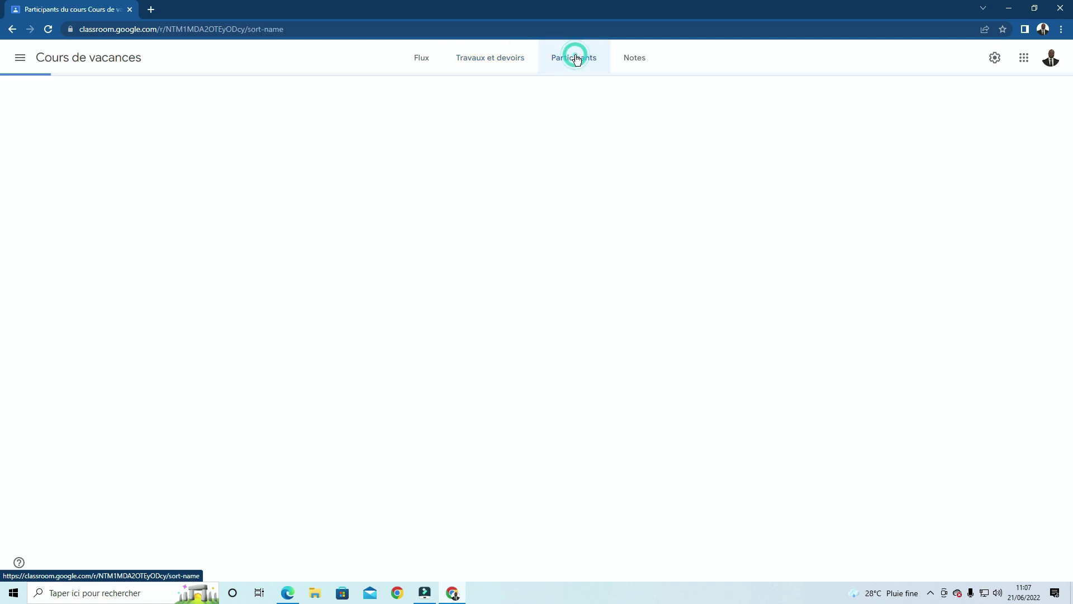
{"action": "left_click", "coordinate": [648, 66]}
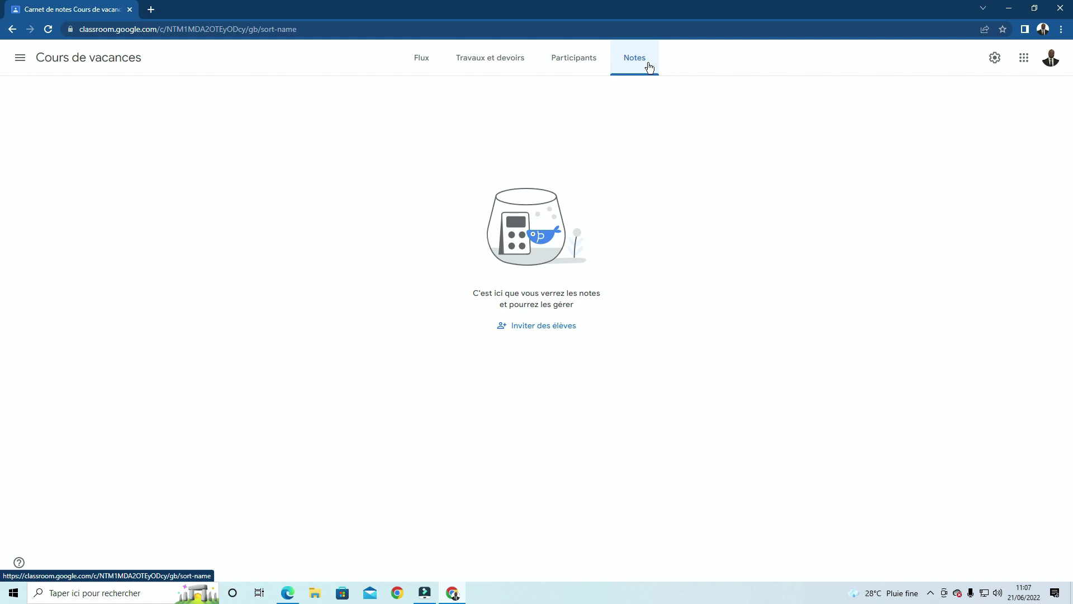
{"action": "left_click", "coordinate": [425, 64]}
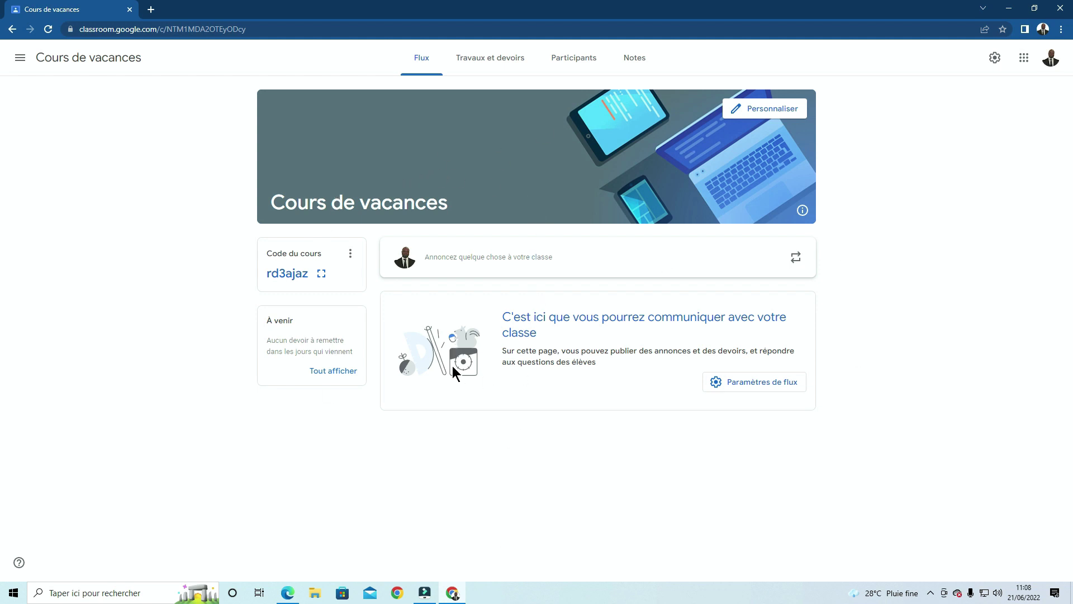
Choose the laptop-and-tablet illustration from the Général gallery as the course header image.
{"action": "left_click", "coordinate": [758, 112]}
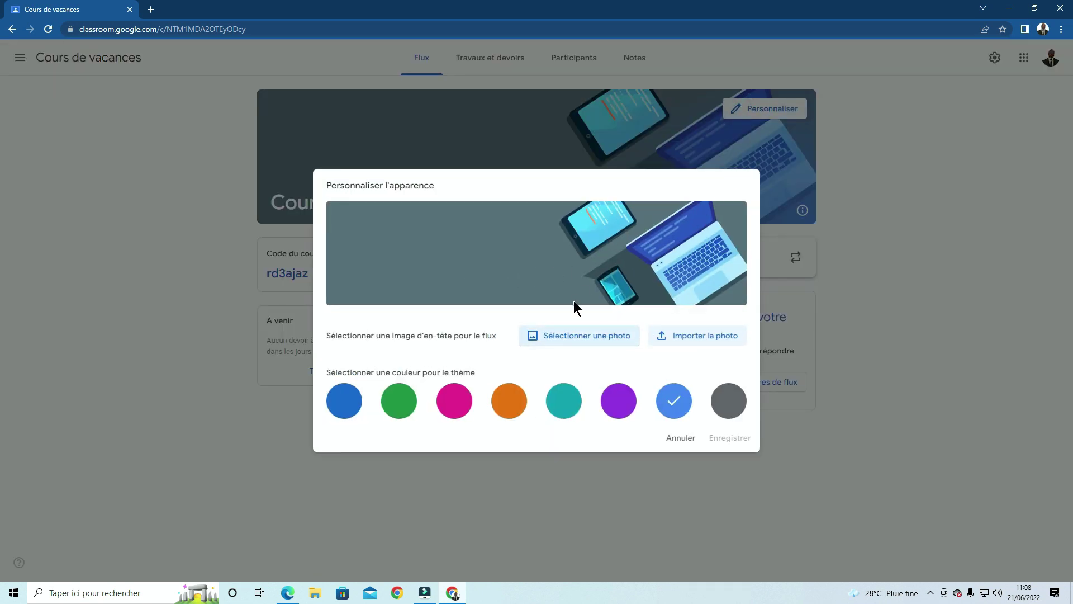
{"action": "left_click", "coordinate": [583, 338]}
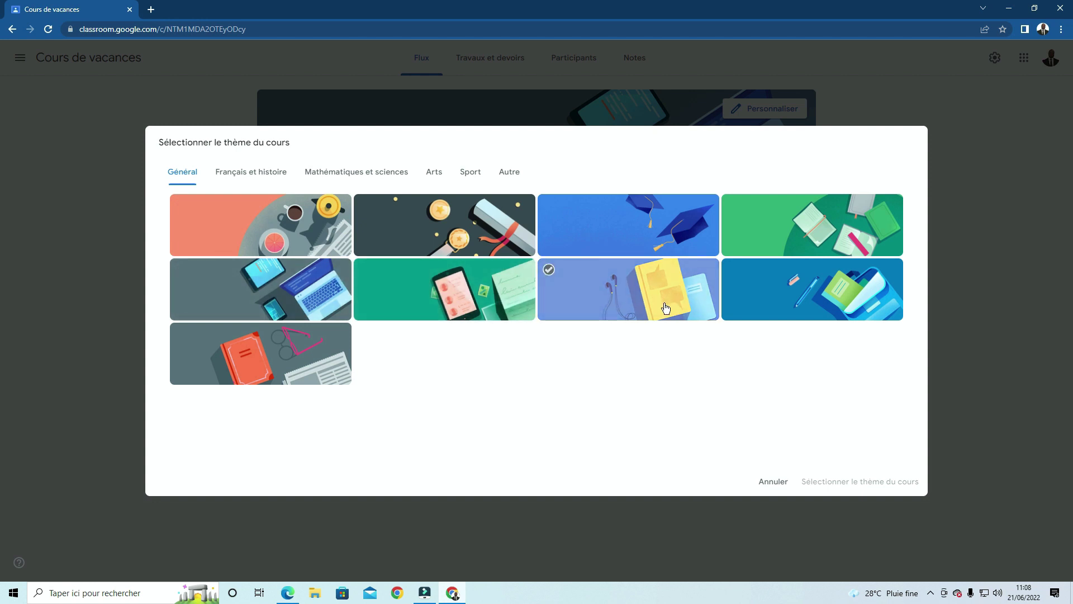
{"action": "left_click", "coordinate": [252, 177]}
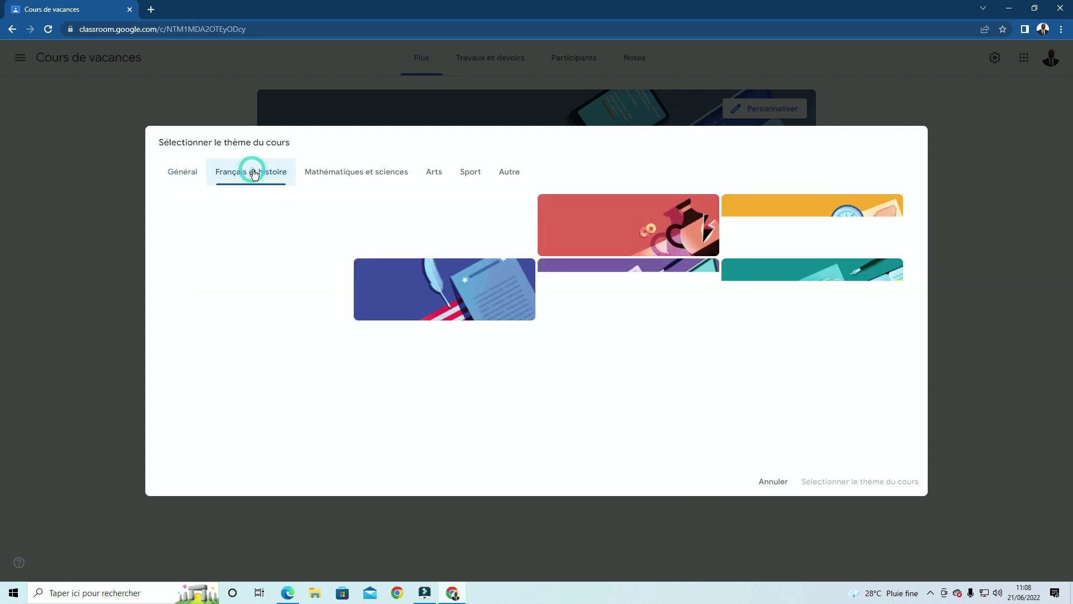
{"action": "left_click", "coordinate": [354, 174]}
{"action": "left_click", "coordinate": [437, 178]}
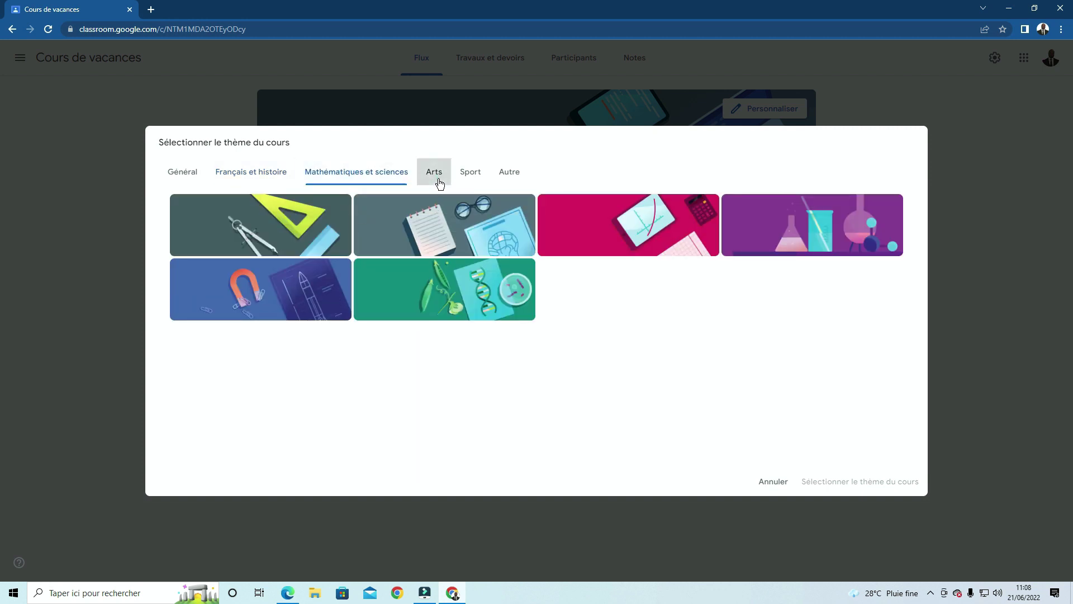
{"action": "left_click", "coordinate": [351, 178]}
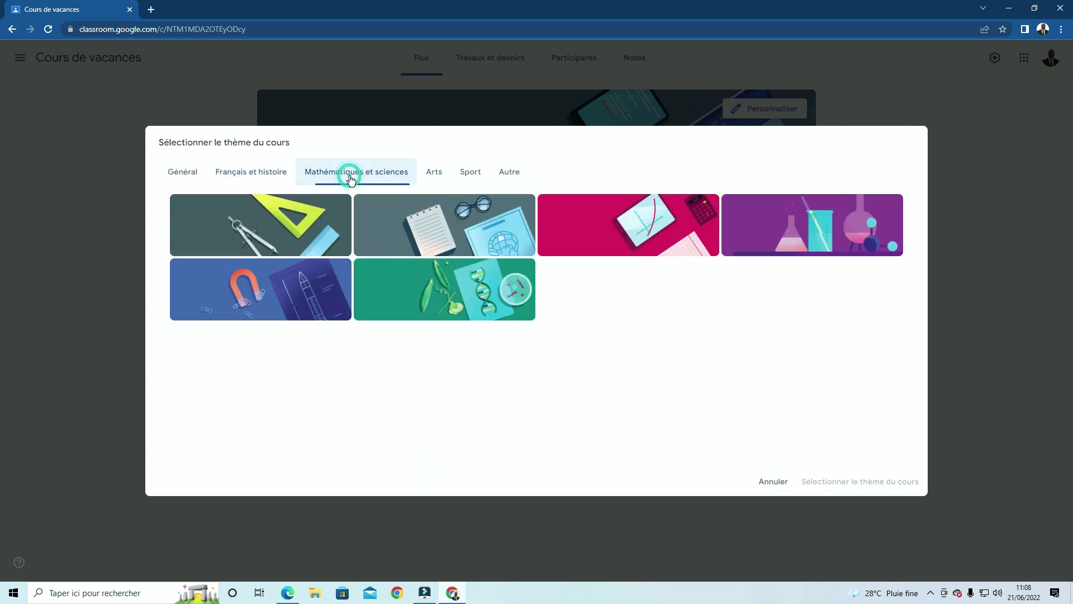
{"action": "left_click", "coordinate": [249, 175]}
{"action": "left_click", "coordinate": [183, 172]}
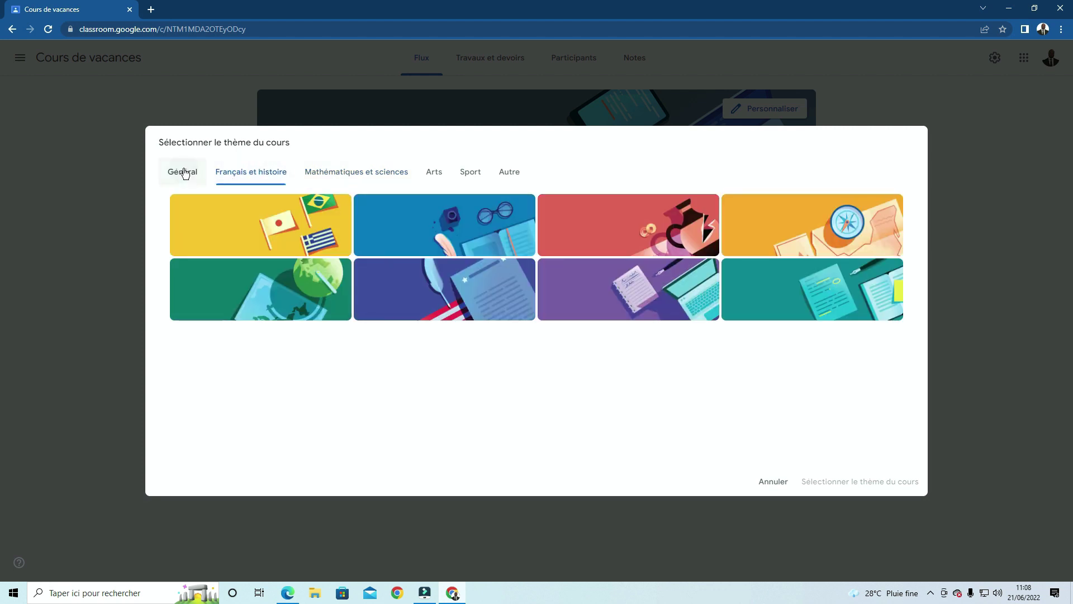
{"action": "left_click", "coordinate": [294, 300]}
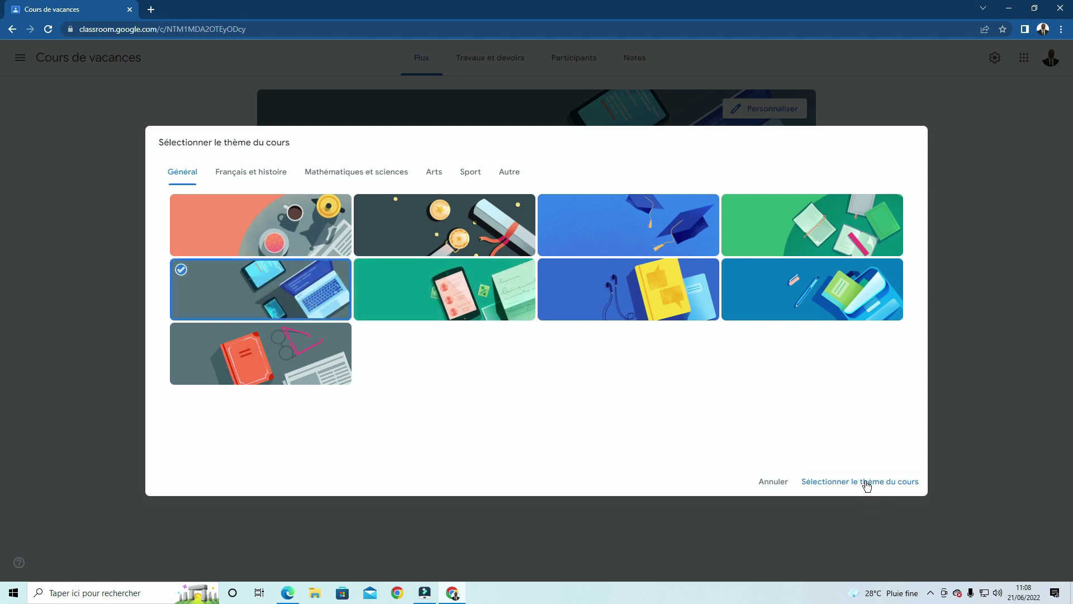
{"action": "left_click", "coordinate": [822, 481]}
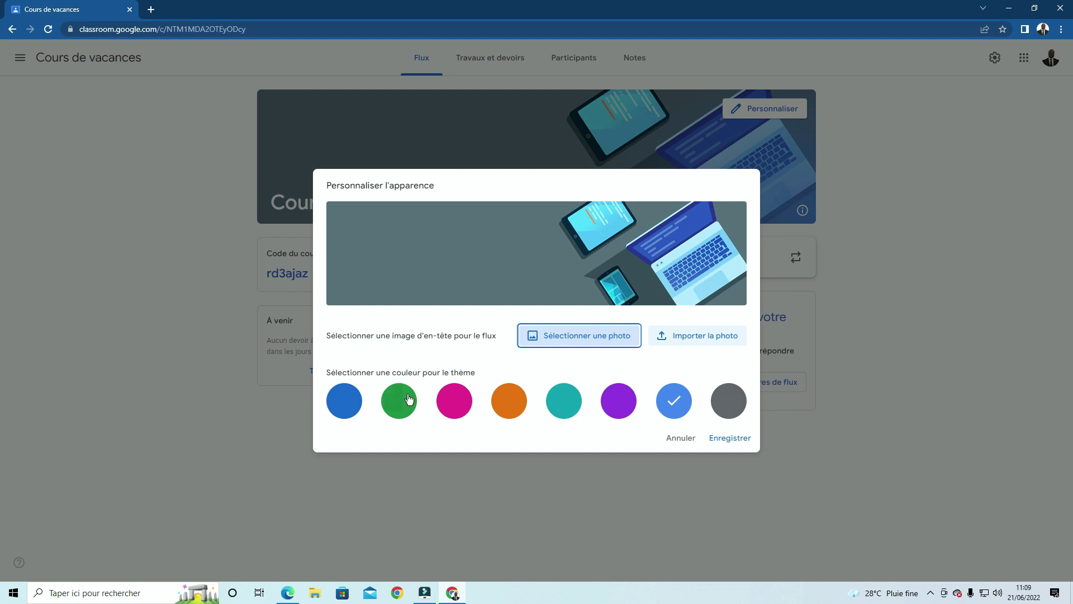
Save an orange theme colour for the course and view its Participants page.
{"action": "left_click", "coordinate": [519, 414]}
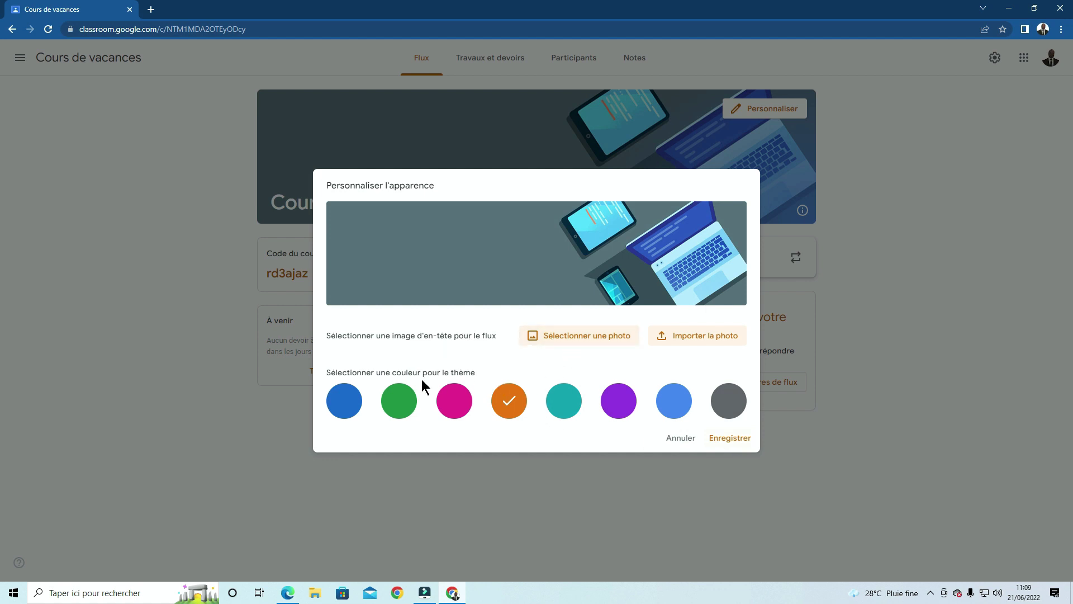
{"action": "left_click", "coordinate": [719, 438]}
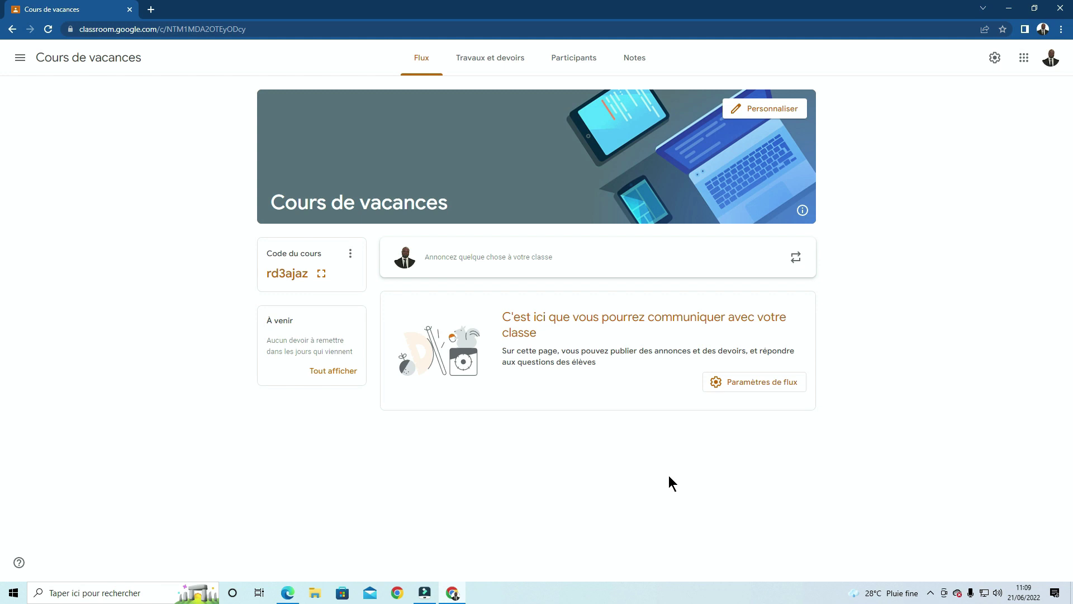
{"action": "left_click", "coordinate": [590, 65]}
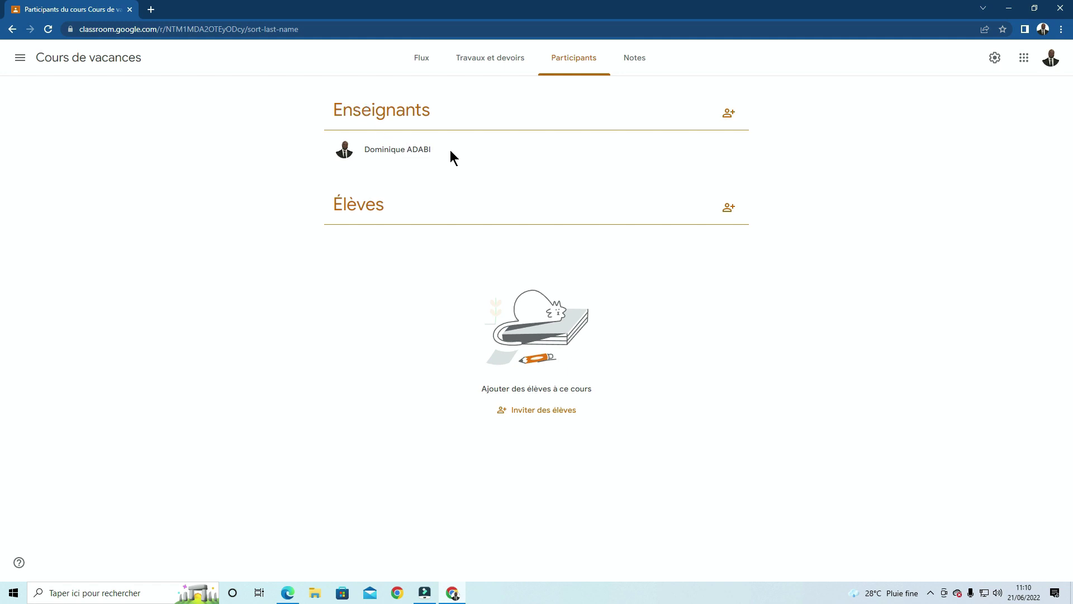
{"action": "left_click_drag", "start_coordinate": [450, 150], "coordinate": [335, 150]}
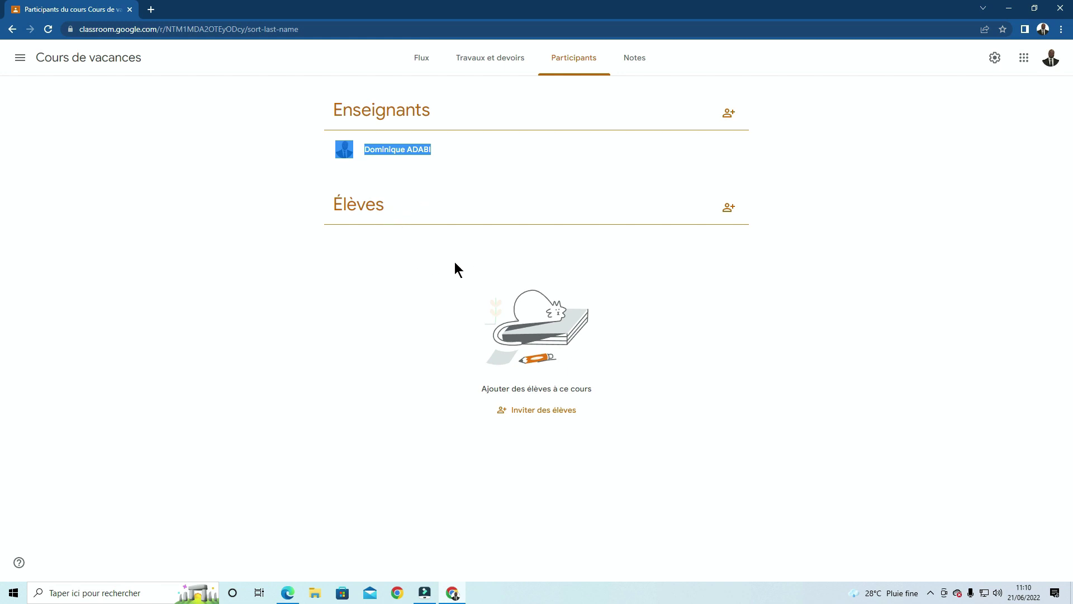
{"action": "left_click", "coordinate": [516, 154]}
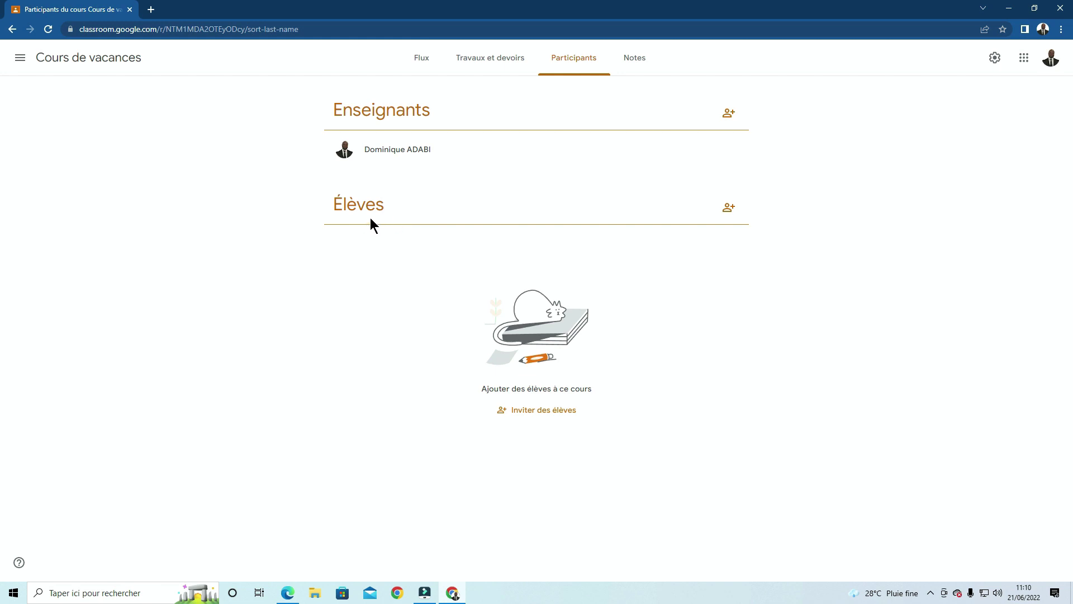
Open the Inviter des élèves form and focus its name-or-e-mail field.
{"action": "left_click", "coordinate": [733, 214]}
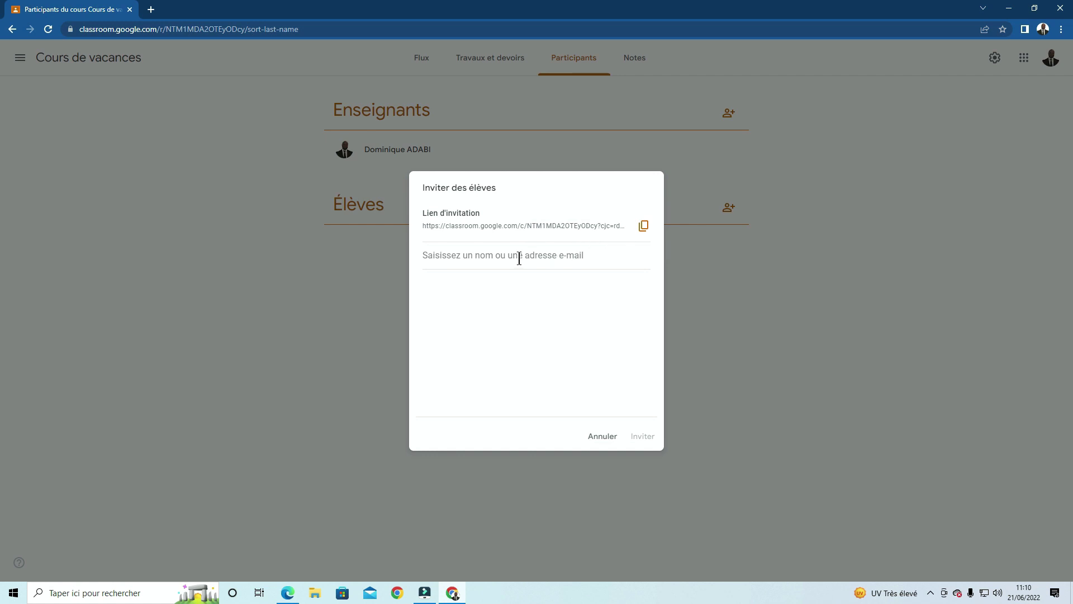
{"action": "left_click", "coordinate": [474, 252]}
Select the student's e-mail address in the Word document, then return to the invitation field.
{"action": "left_click", "coordinate": [287, 593]}
{"action": "scroll", "coordinate": [697, 511], "scroll_direction": "down", "scroll_amount": 10}
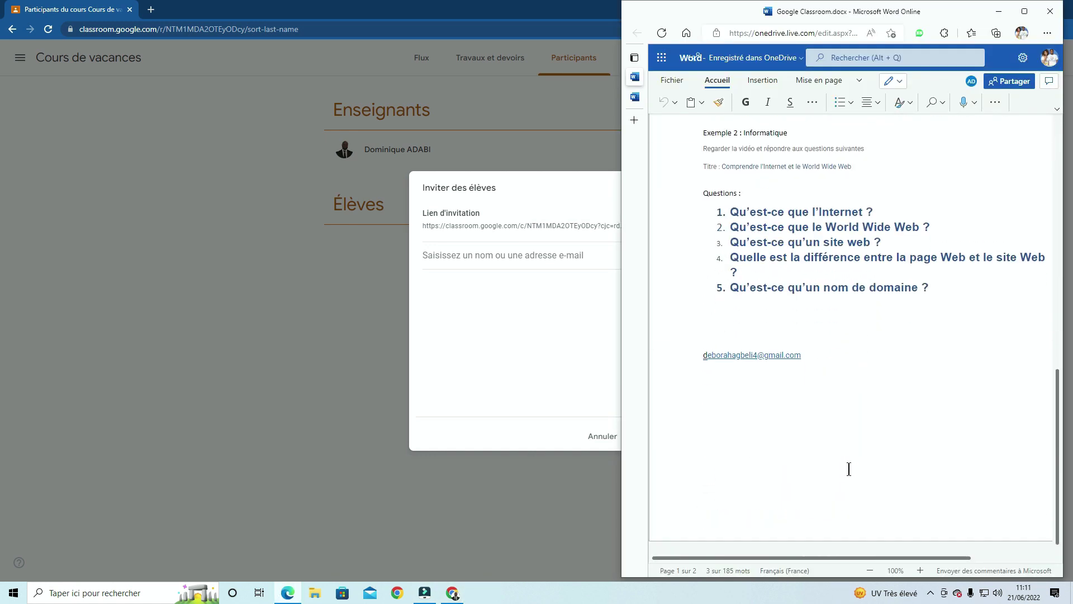
{"action": "left_click_drag", "start_coordinate": [817, 348], "coordinate": [703, 344]}
{"action": "key", "text": "ctrl+c"}
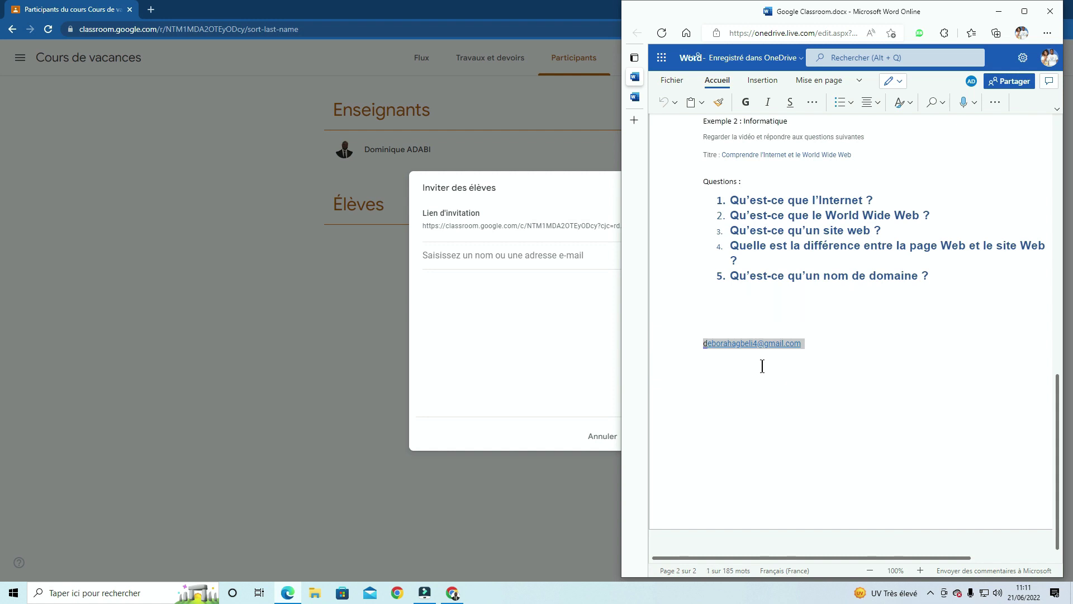
{"action": "left_click", "coordinate": [559, 257]}
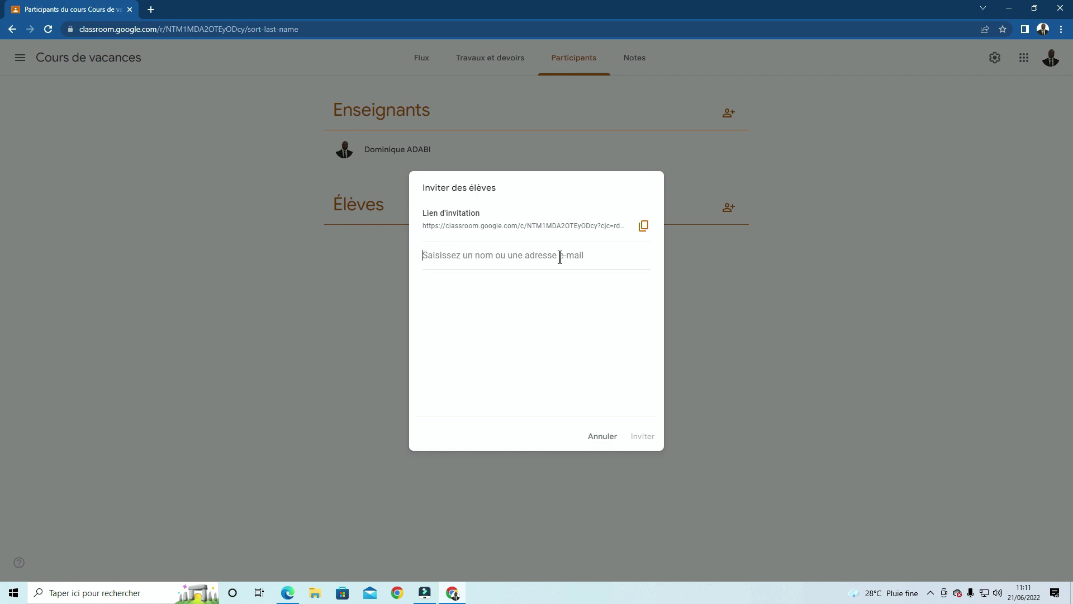
Paste the student's e-mail address into the invite field and send the invitation.
{"action": "key", "text": "ctrl+v"}
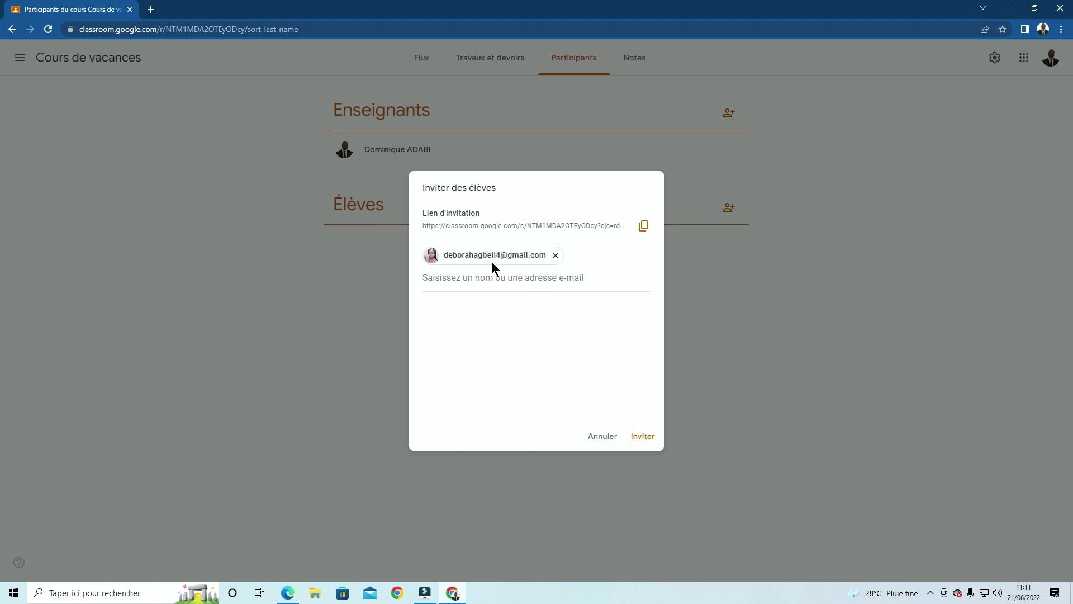
{"action": "left_click", "coordinate": [654, 436]}
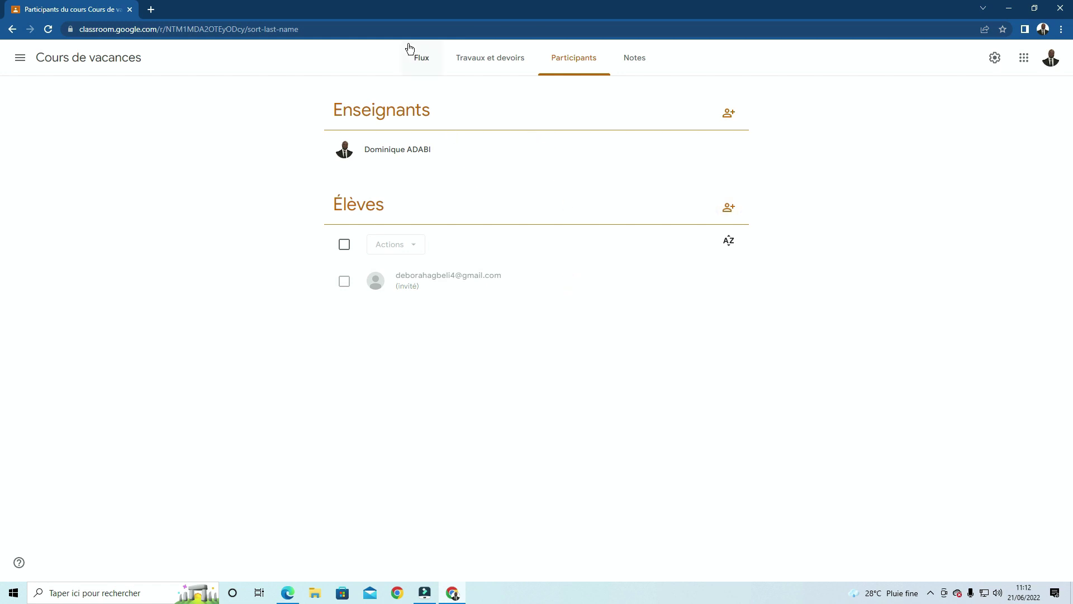
Return to the Flux stream, enlarge the course code to select it, then close the enlarged view.
{"action": "left_click", "coordinate": [424, 61]}
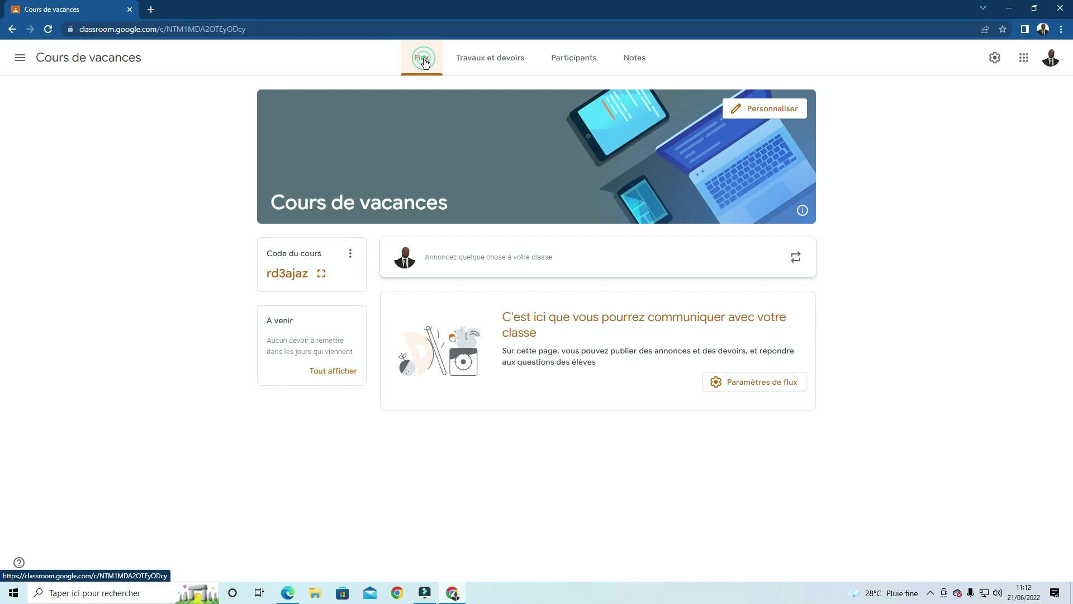
{"action": "left_click", "coordinate": [322, 273]}
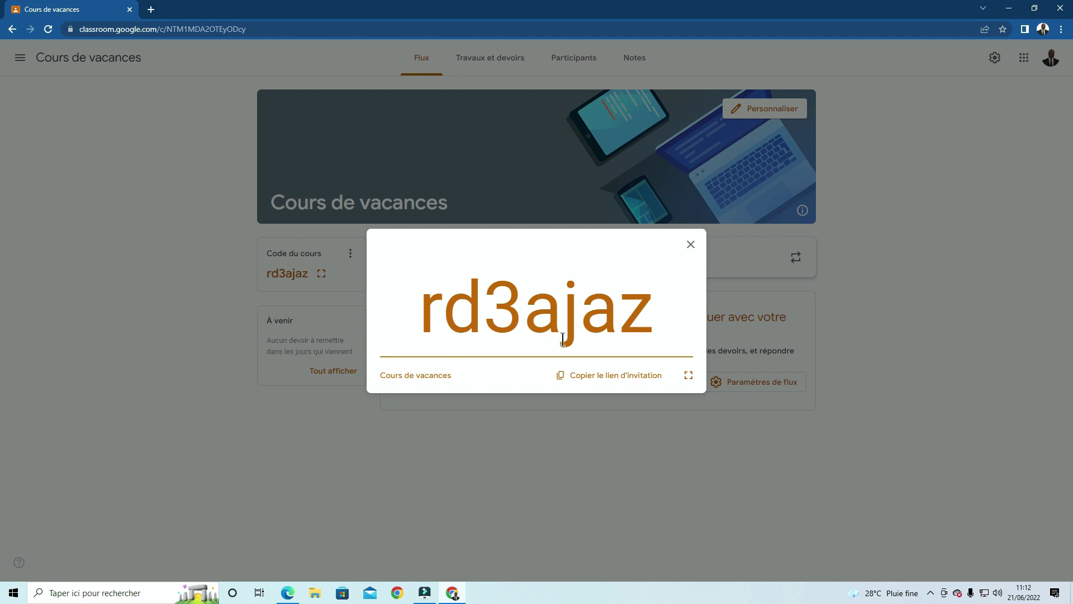
{"action": "left_click_drag", "start_coordinate": [655, 324], "coordinate": [423, 294]}
{"action": "key", "text": "ctrl+c"}
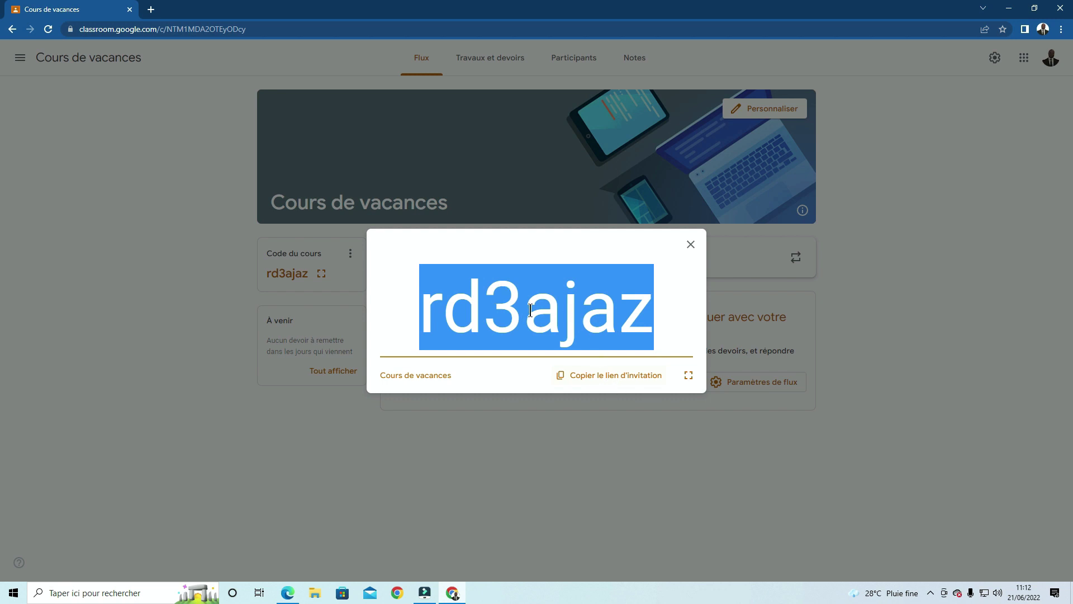
{"action": "left_click", "coordinate": [690, 244]}
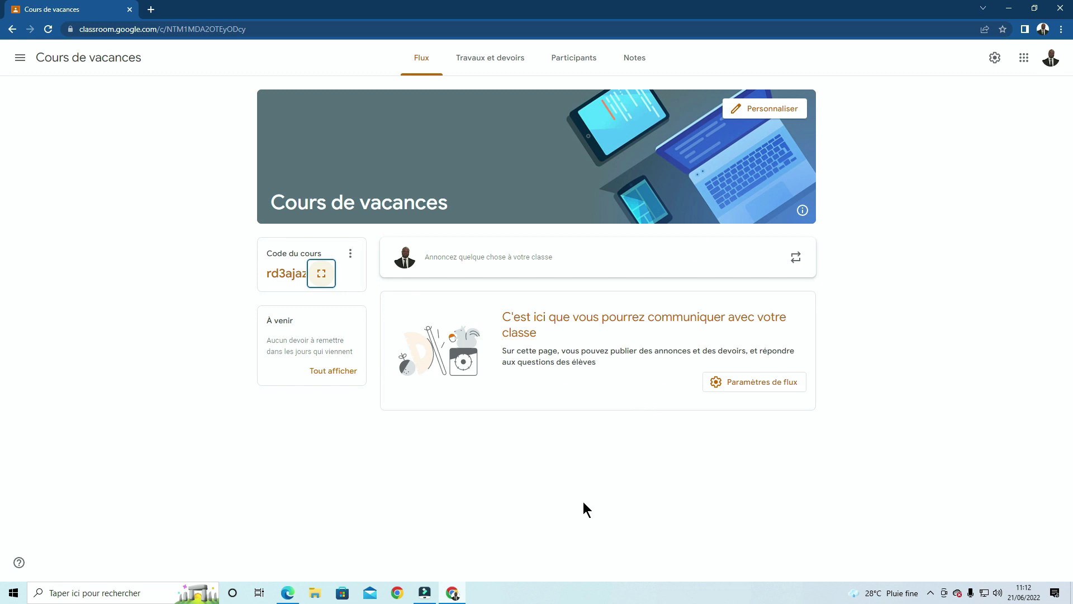
Open a new Chrome window under the second person's profile and check its Google account.
{"action": "left_click", "coordinate": [398, 597]}
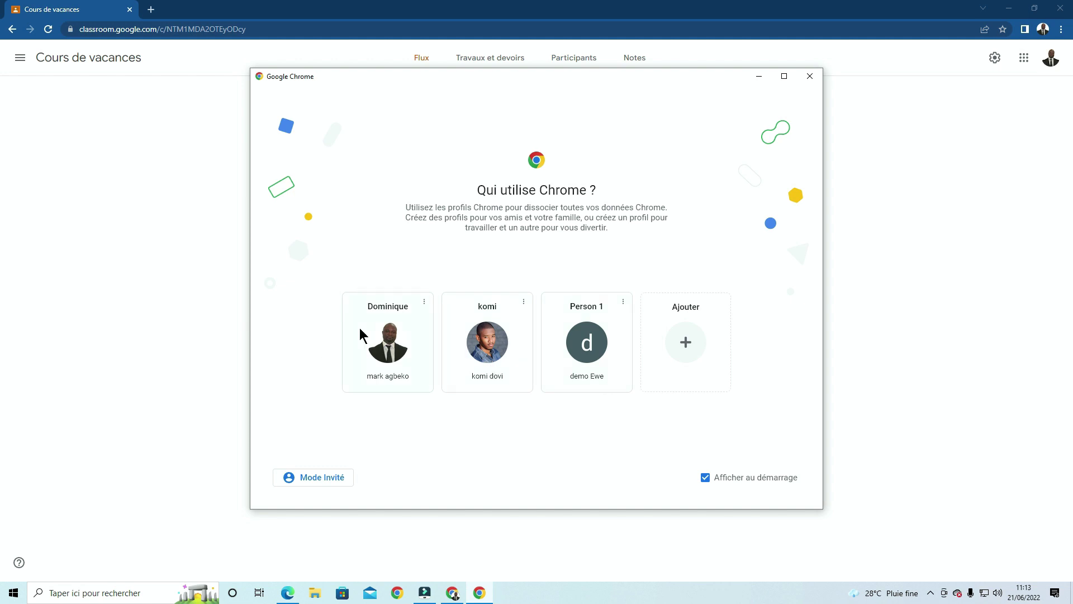
{"action": "left_click", "coordinate": [499, 357]}
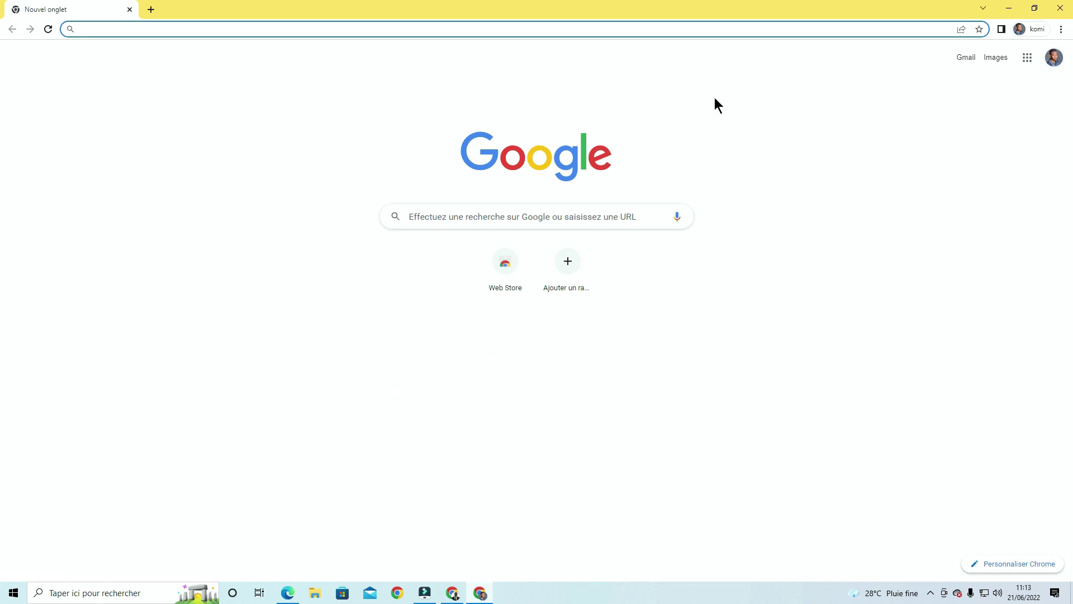
{"action": "left_click", "coordinate": [1061, 66]}
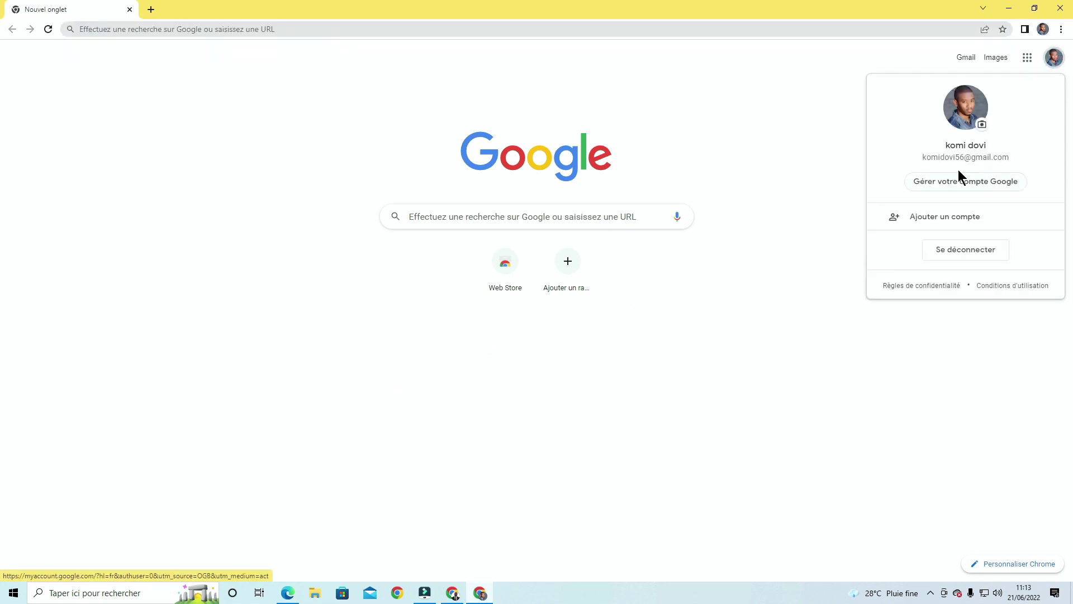
{"action": "left_click", "coordinate": [687, 85]}
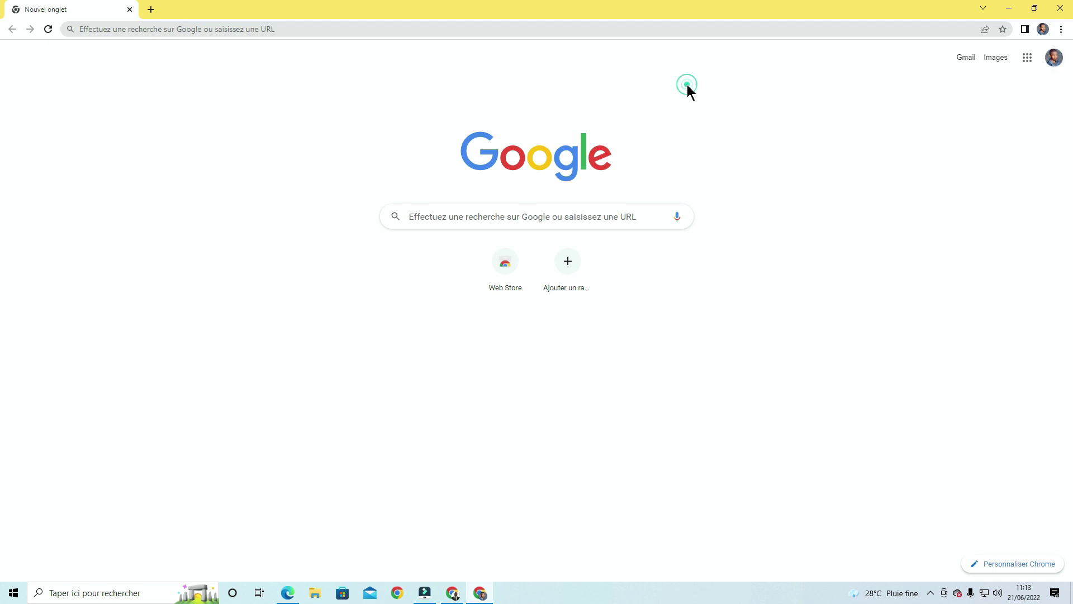
Load google.com/classroom in that Chrome window.
{"action": "left_click", "coordinate": [314, 29]}
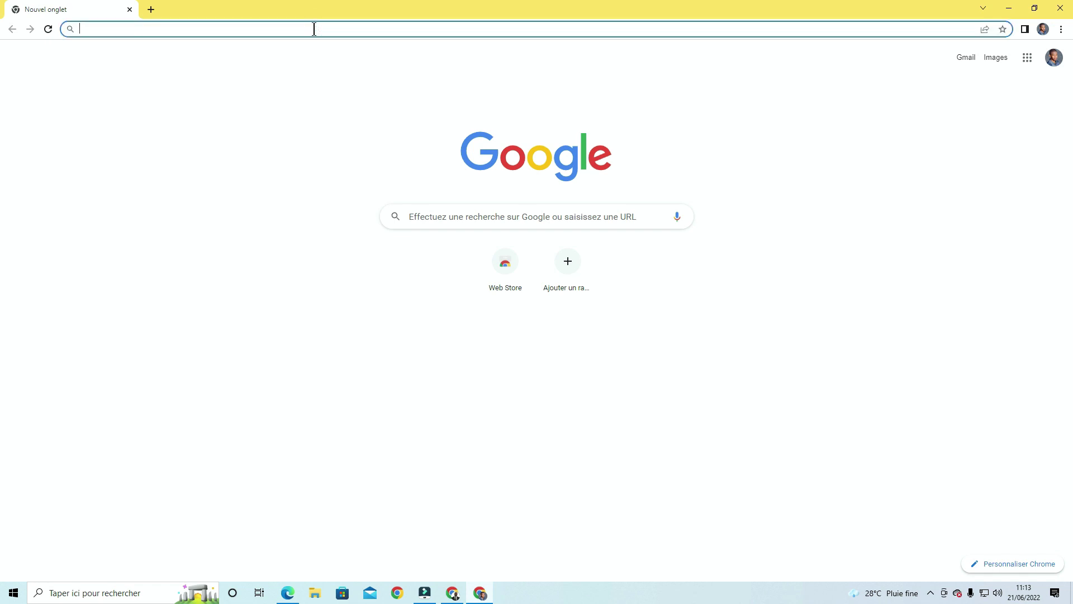
{"action": "type", "text": "google"}
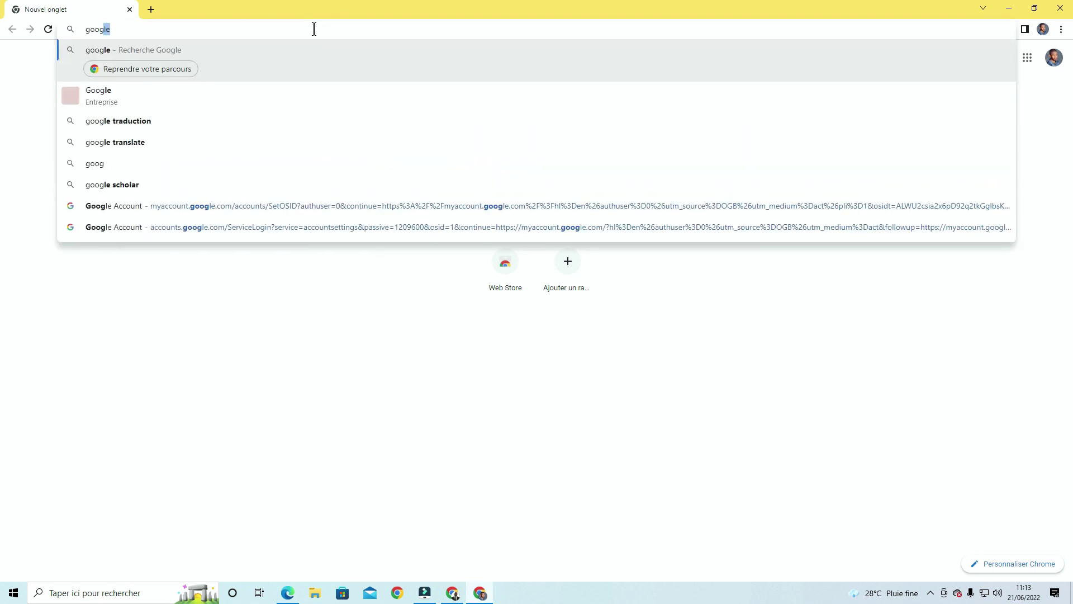
{"action": "type", "text": ".com"}
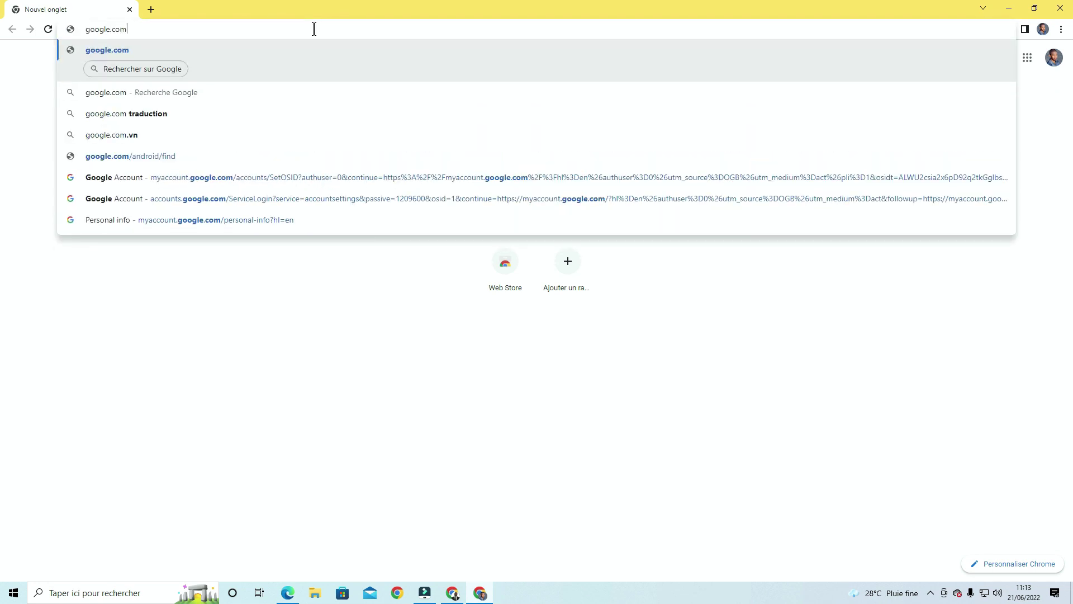
{"action": "type", "text": "/c"}
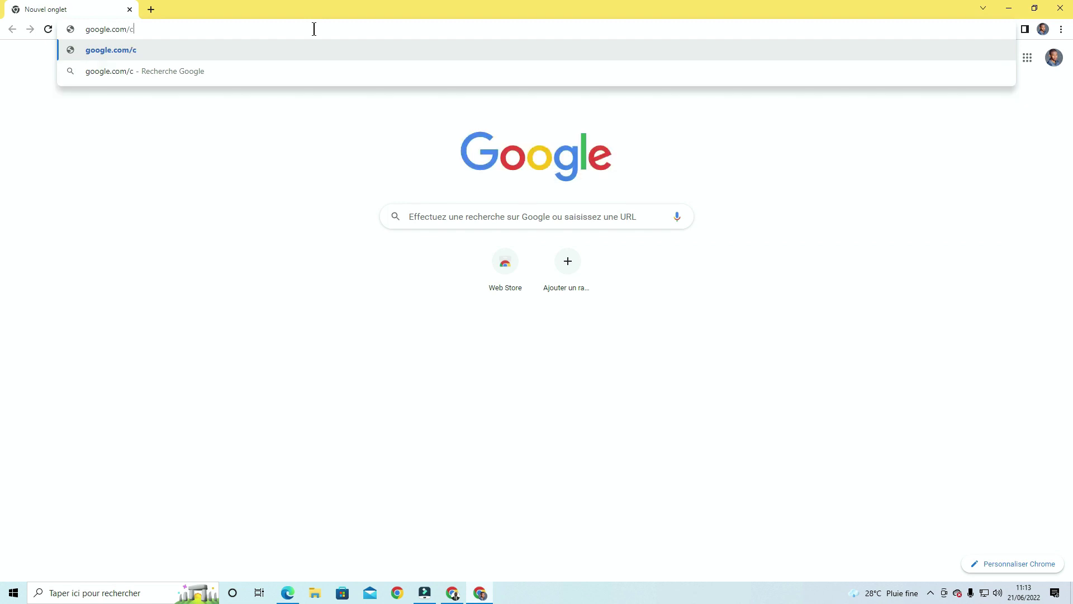
{"action": "type", "text": "lassroom"}
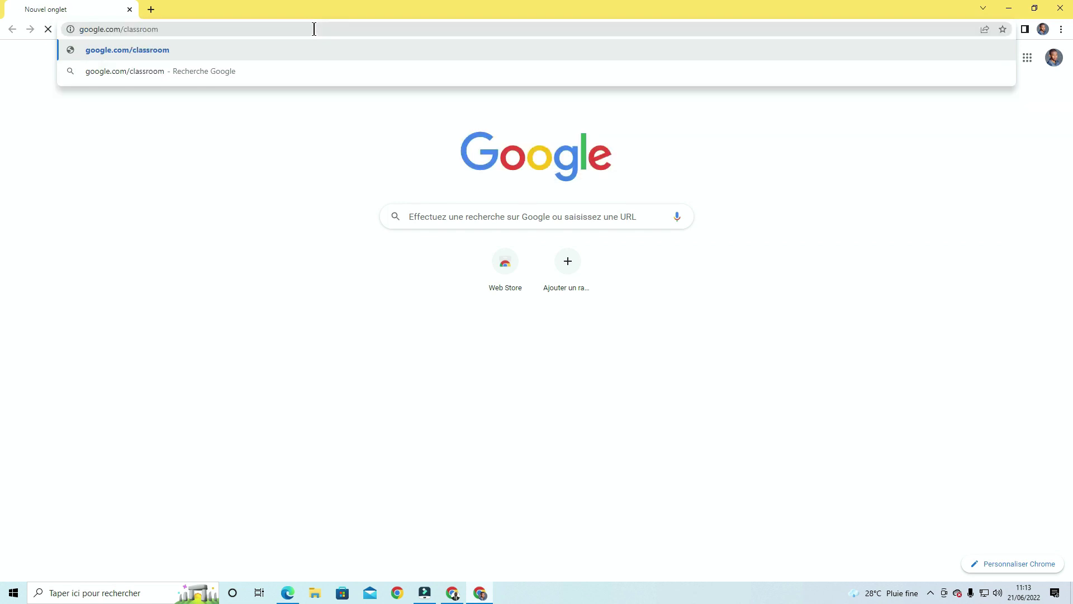
{"action": "key", "text": "Return"}
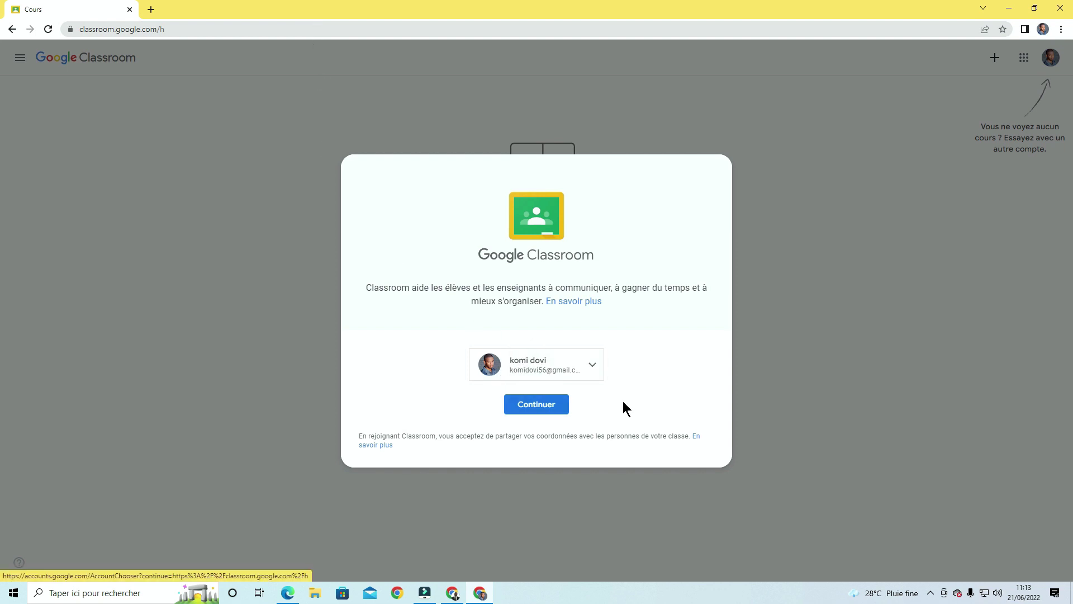
Continue with the signed-in account and join the course by pasting its class code.
{"action": "left_click", "coordinate": [546, 408]}
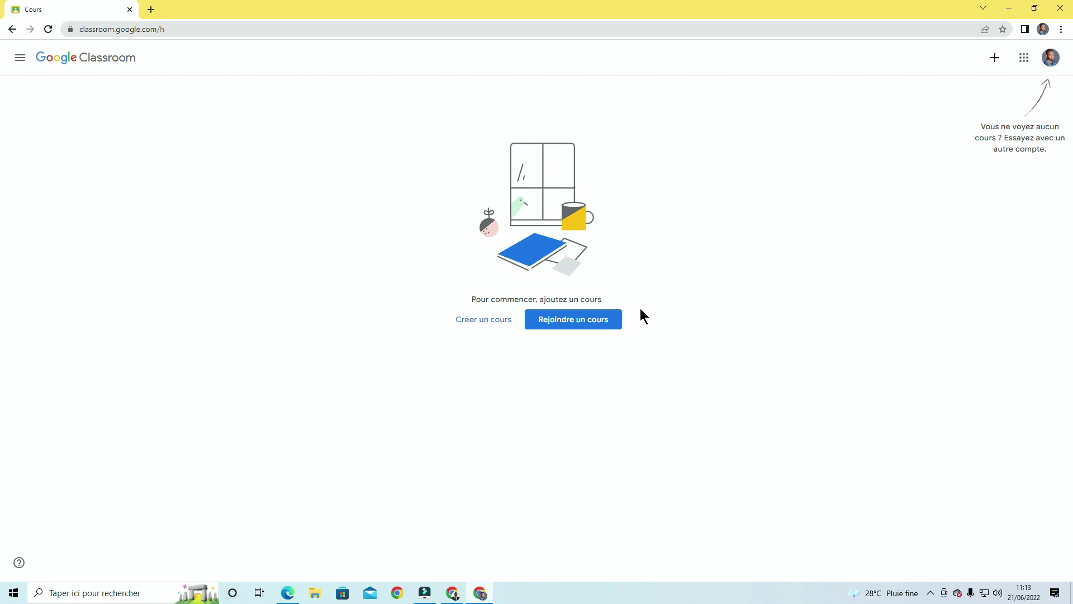
{"action": "left_click", "coordinate": [579, 327]}
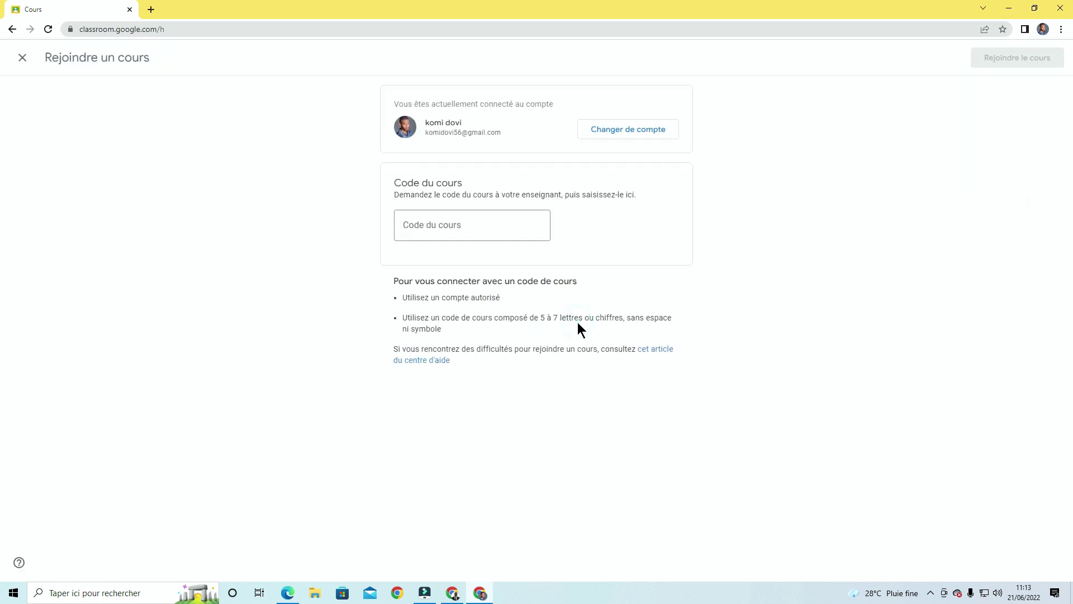
{"action": "left_click", "coordinate": [457, 225]}
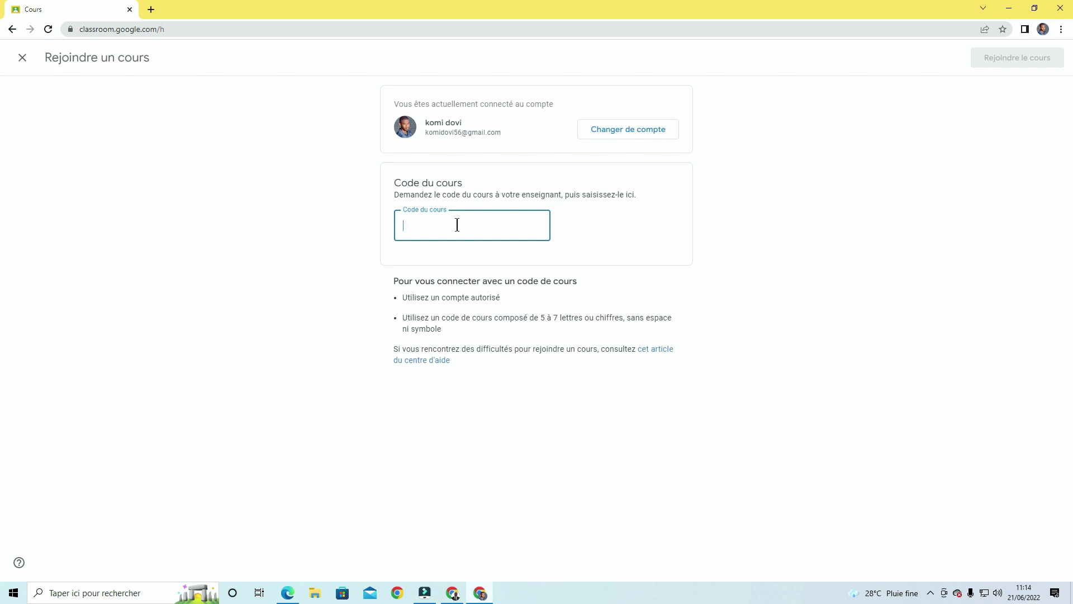
{"action": "key", "text": "ctrl+v"}
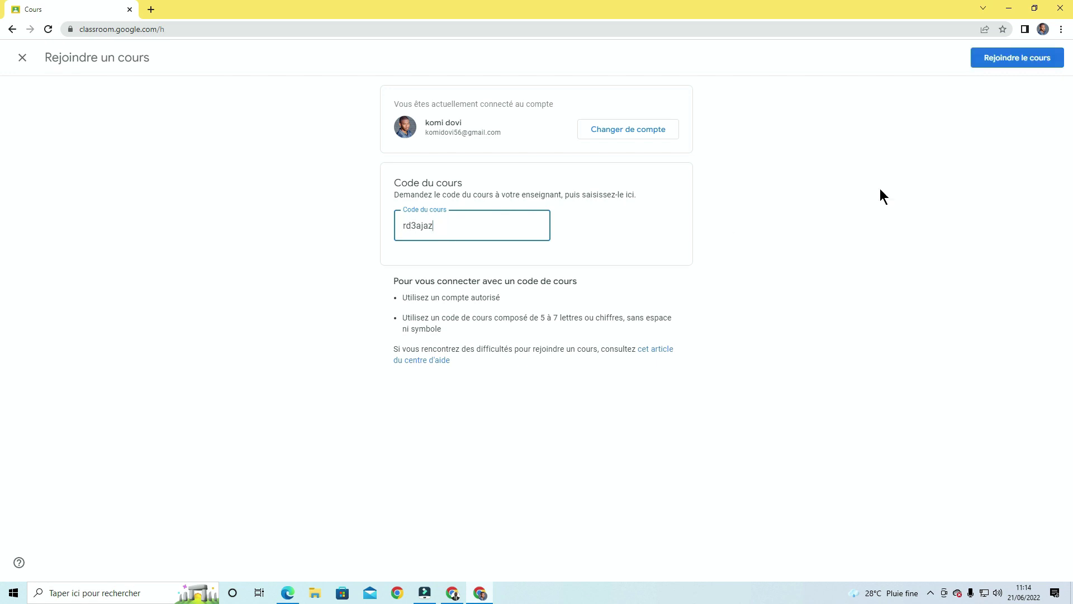
{"action": "left_click", "coordinate": [1015, 66]}
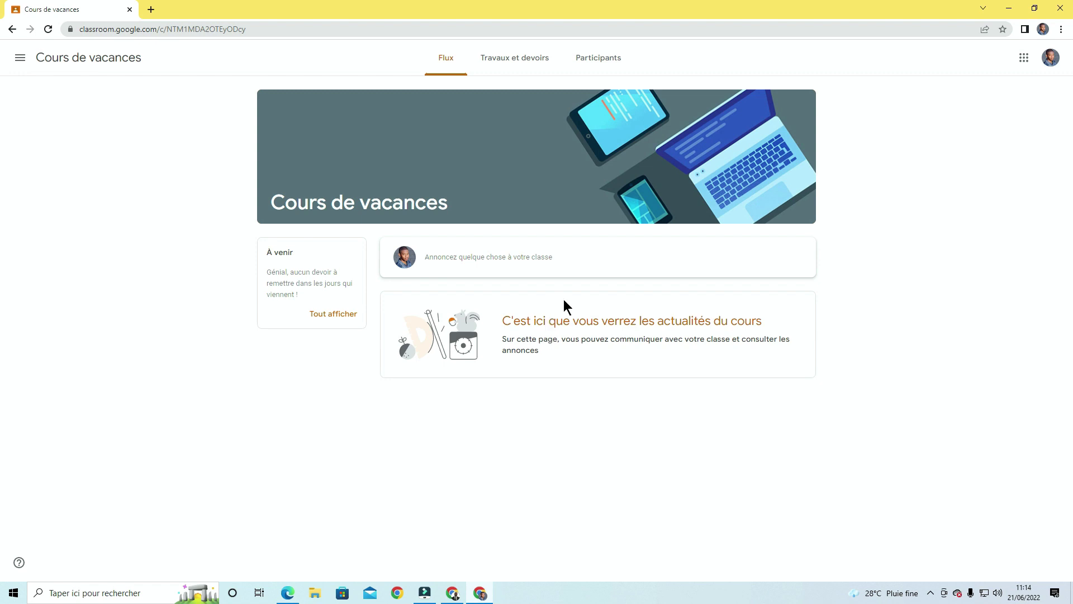
{"action": "left_click", "coordinate": [610, 62]}
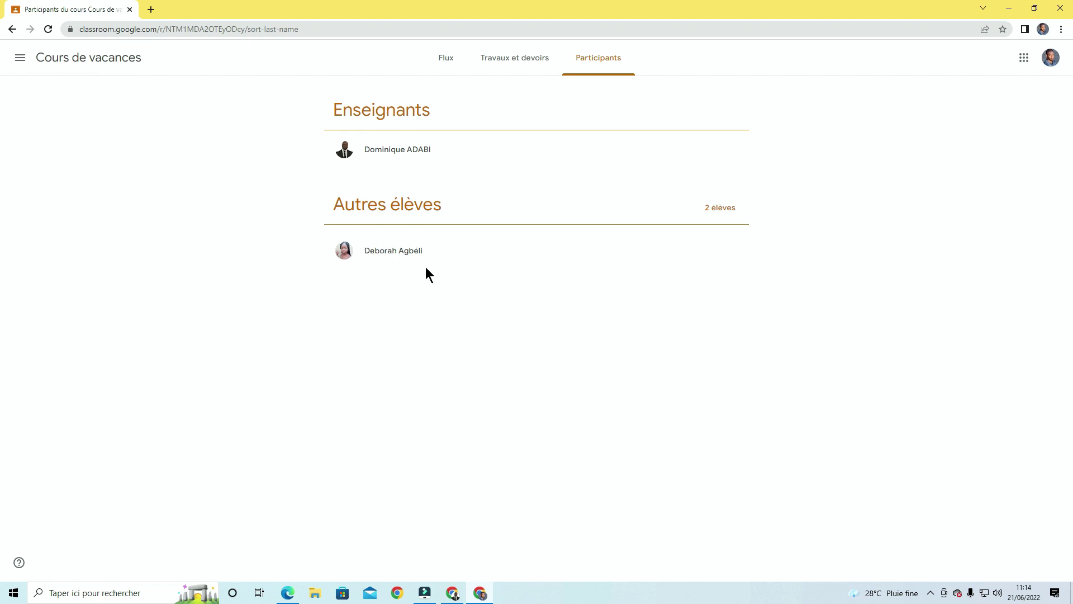
{"action": "left_click", "coordinate": [445, 61]}
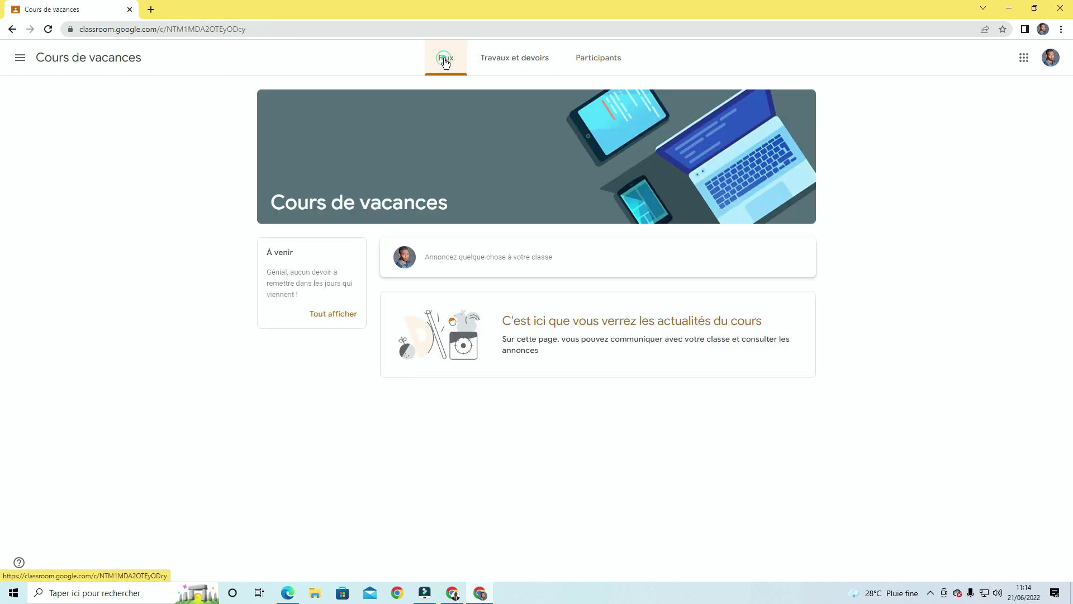
Post an announcement saying 'bonjour' to the Cours de vacances stream.
{"action": "left_click", "coordinate": [520, 258]}
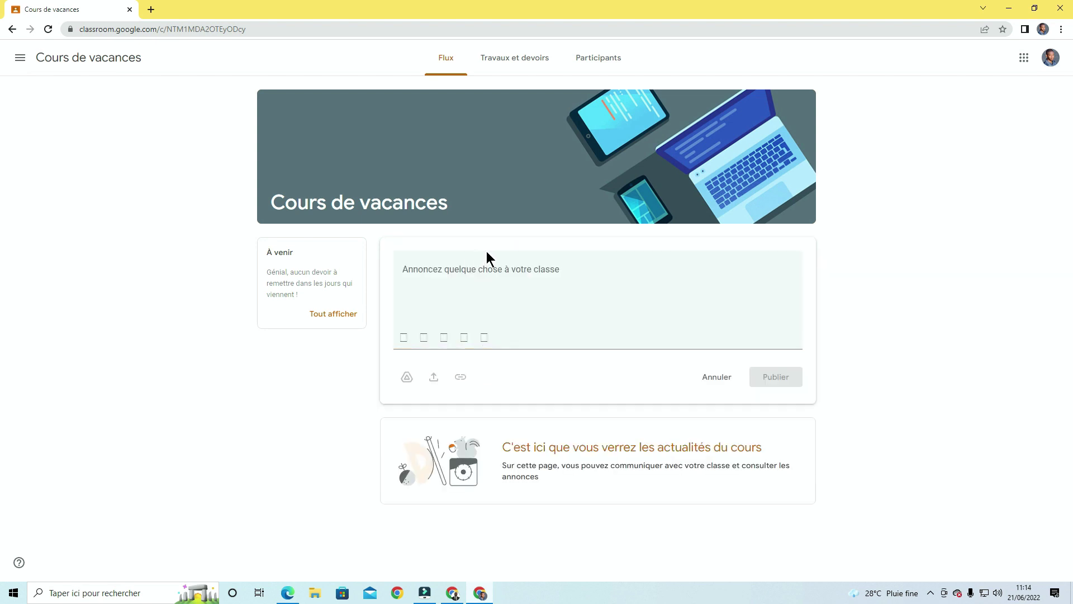
{"action": "left_click", "coordinate": [475, 305]}
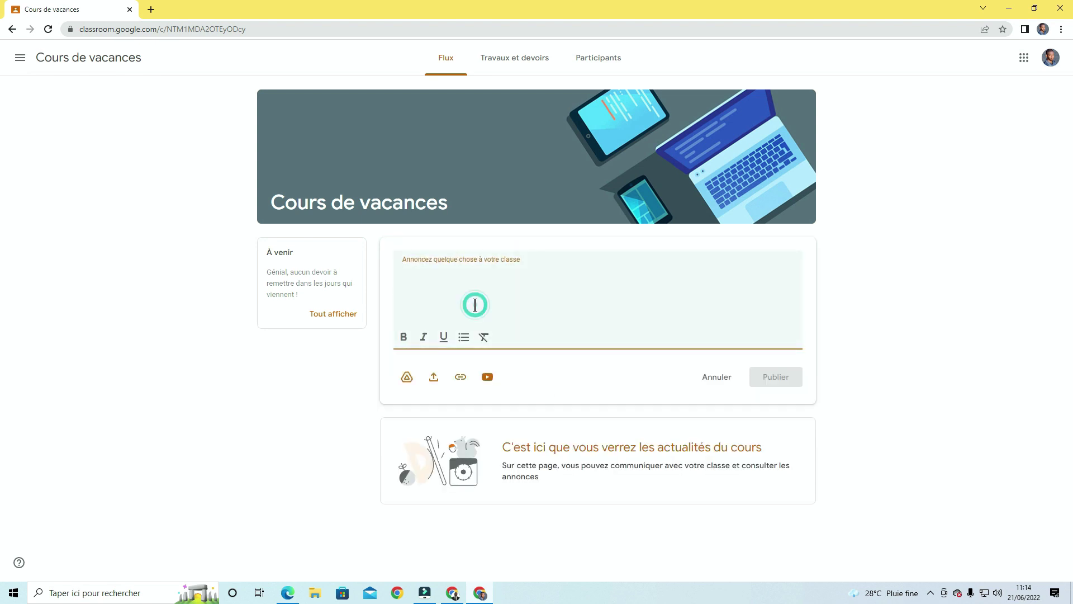
{"action": "type", "text": "bon"}
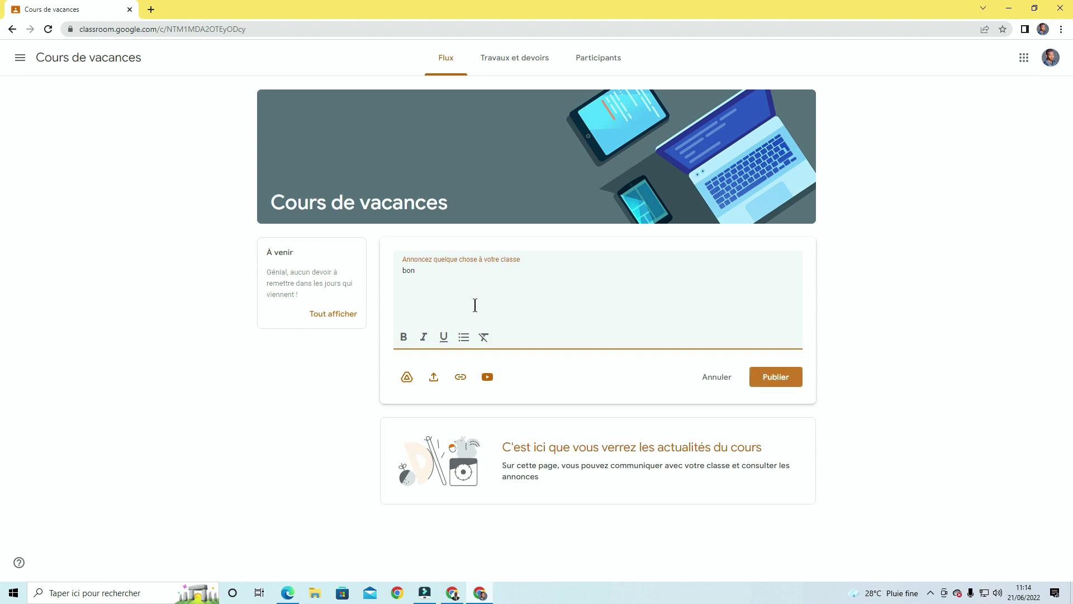
{"action": "type", "text": "jour"}
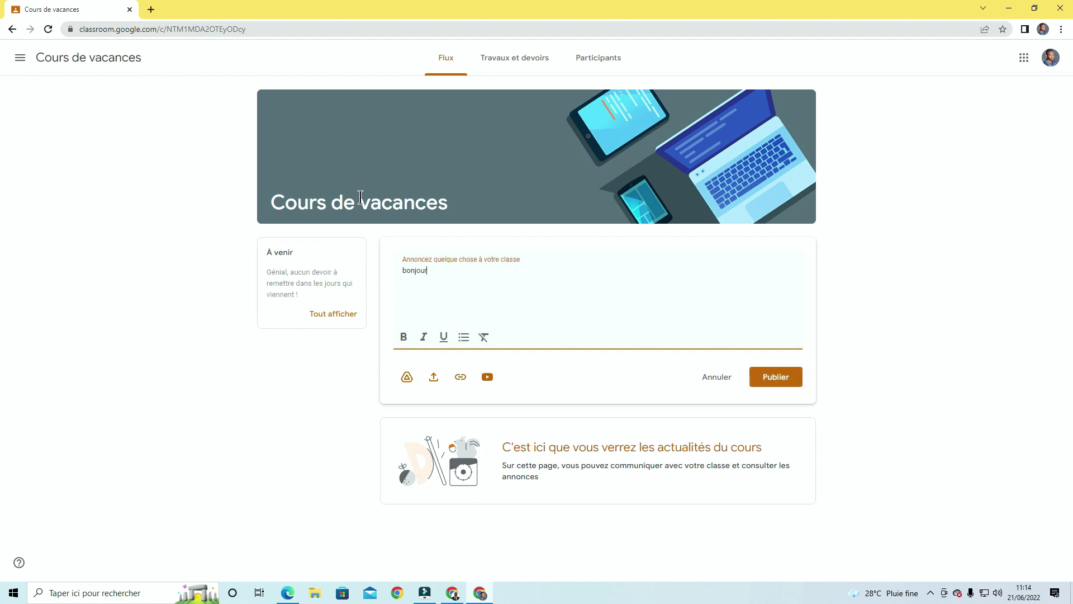
{"action": "left_click", "coordinate": [789, 381]}
{"action": "left_click", "coordinate": [787, 381]}
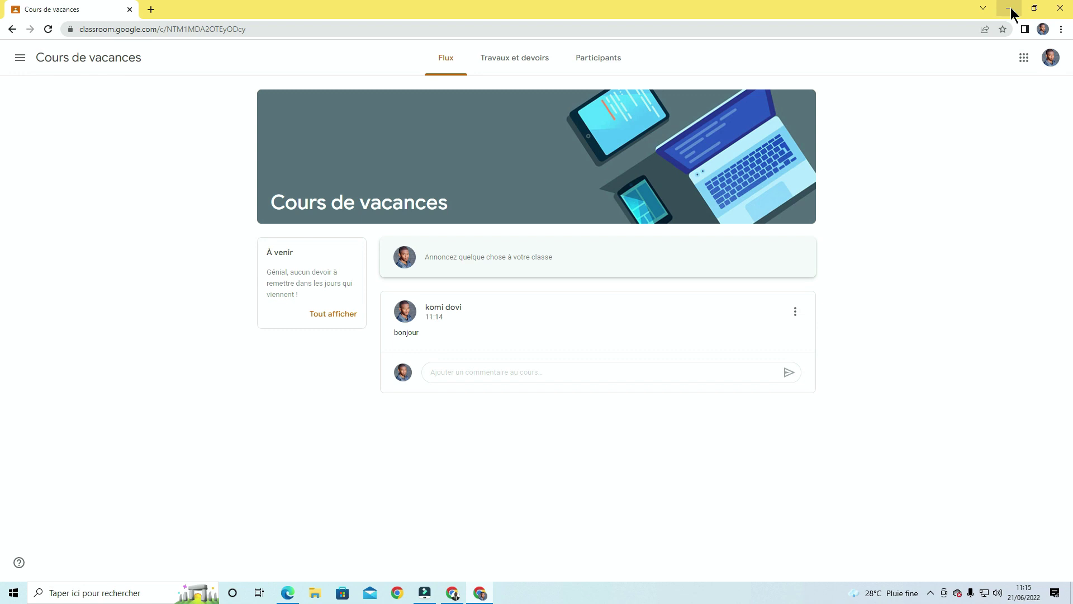
Minimize the student window, refresh the teacher's stream, and dismiss the 'Créer des annonces' tip.
{"action": "left_click", "coordinate": [1010, 10]}
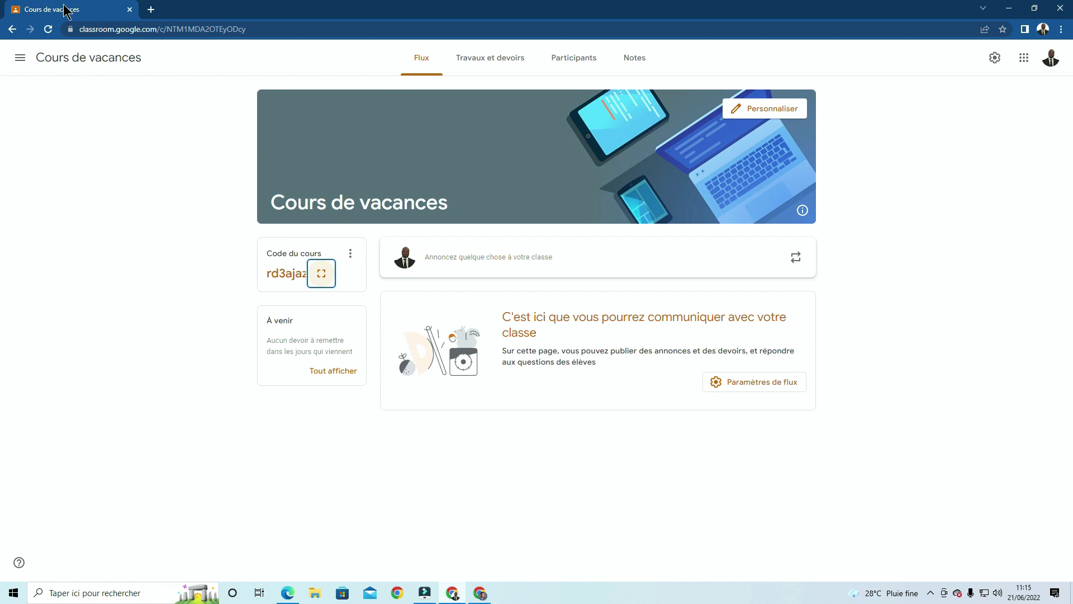
{"action": "left_click", "coordinate": [48, 30]}
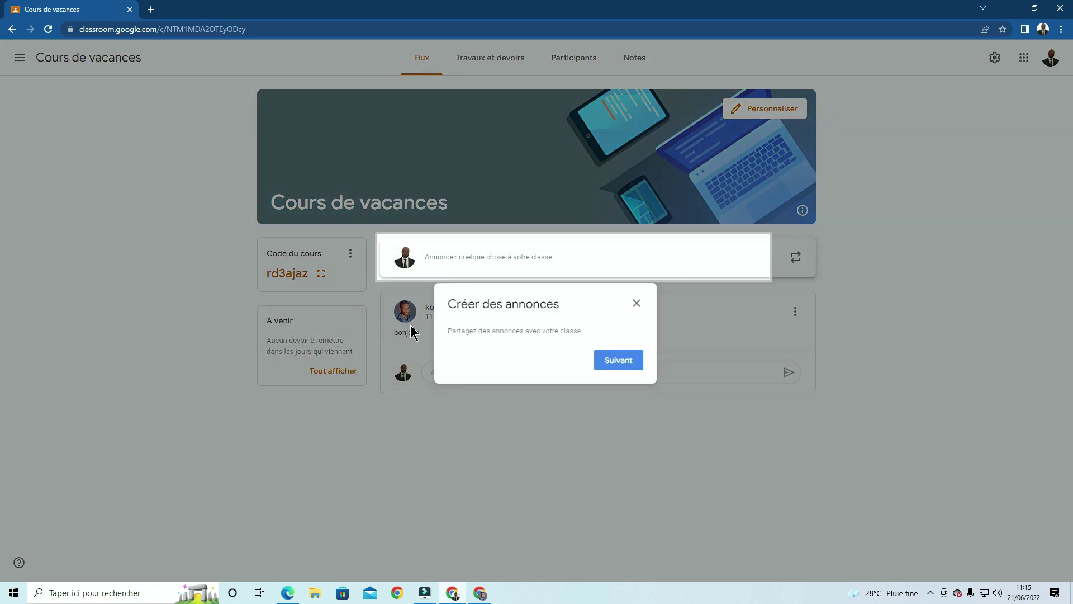
{"action": "left_click", "coordinate": [636, 304]}
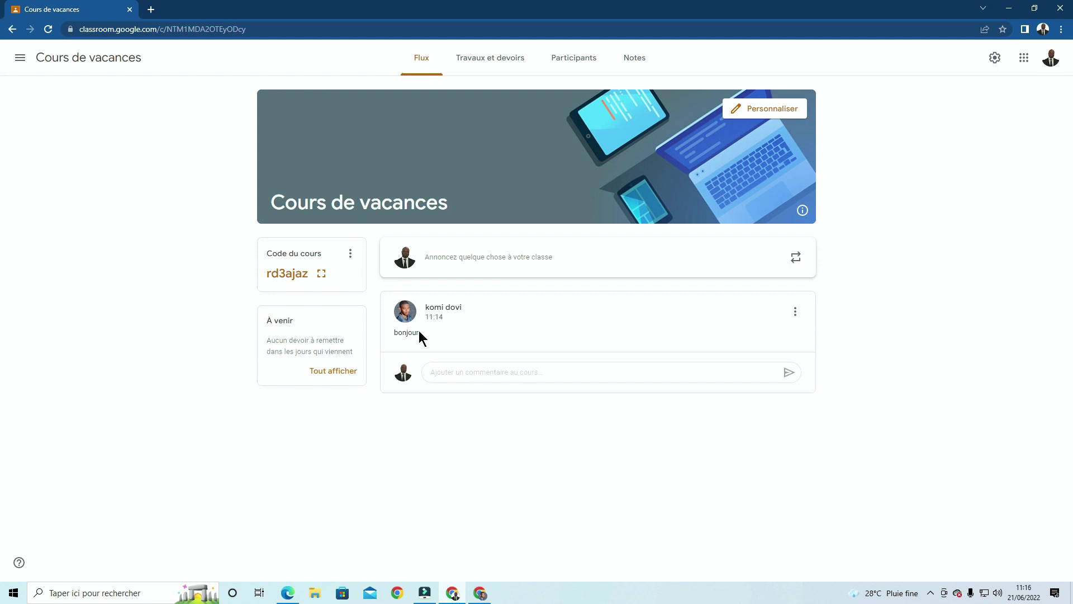
View the participants list, dismiss the student progress tip, then switch to the Notes gradebook.
{"action": "left_click", "coordinate": [582, 57]}
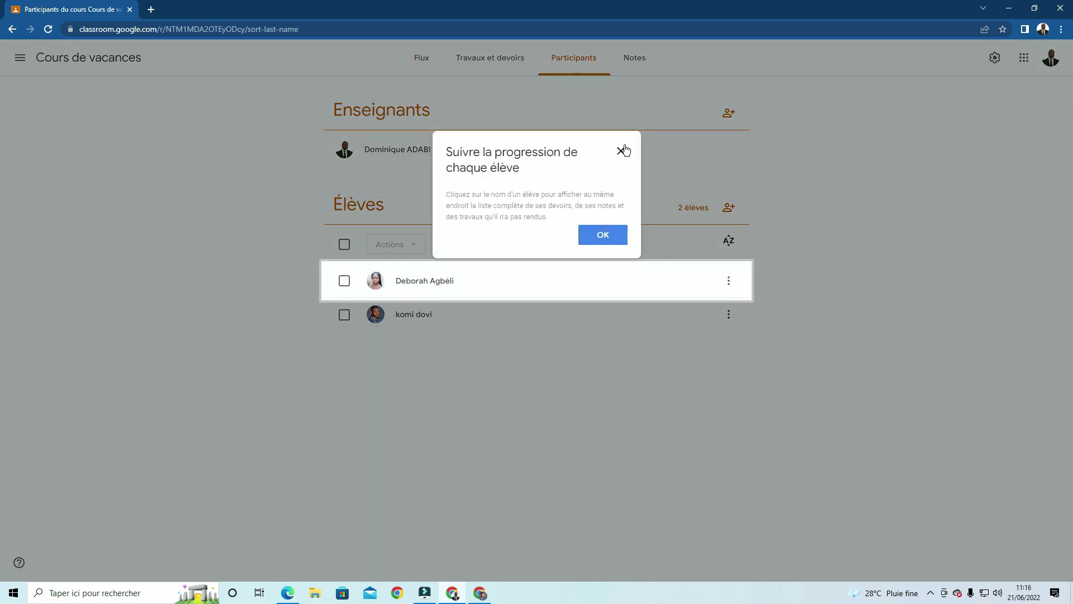
{"action": "left_click", "coordinate": [620, 152]}
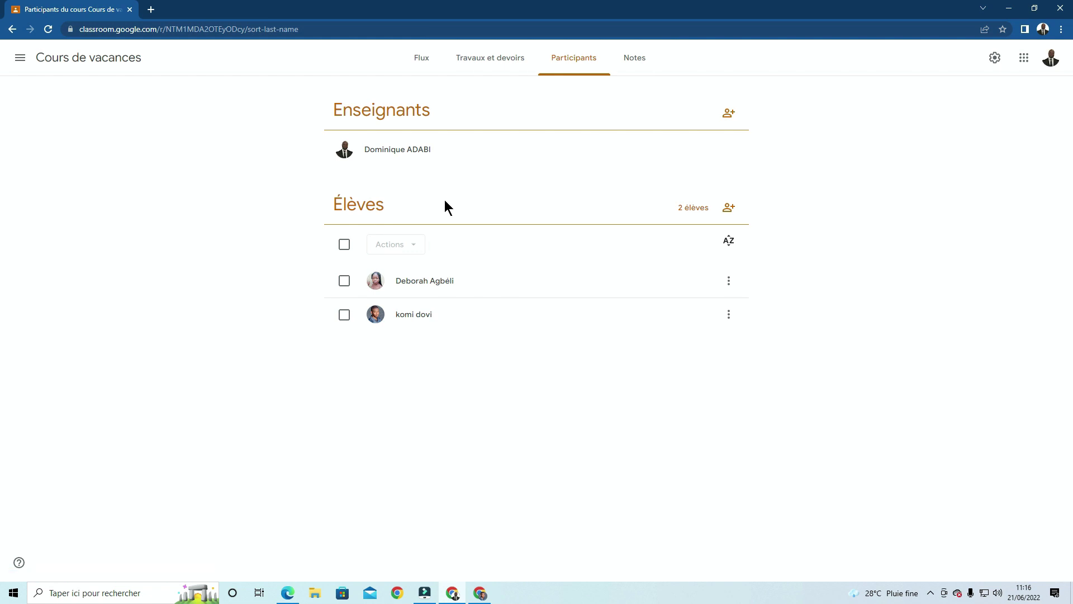
{"action": "left_click", "coordinate": [646, 60]}
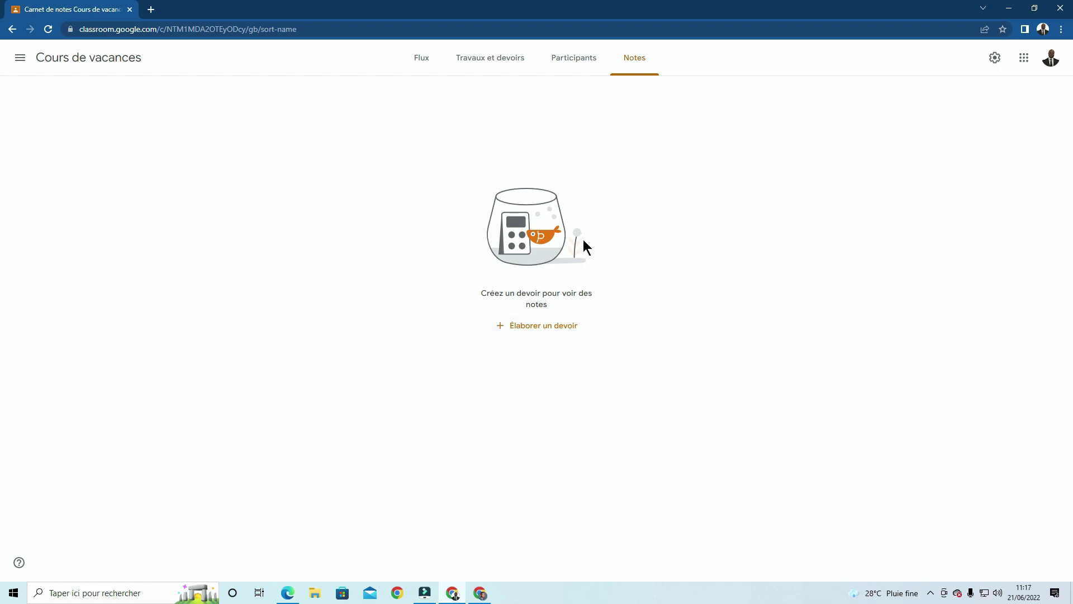
Go back to the Flux stream of Cours de vacances.
{"action": "left_click", "coordinate": [425, 63]}
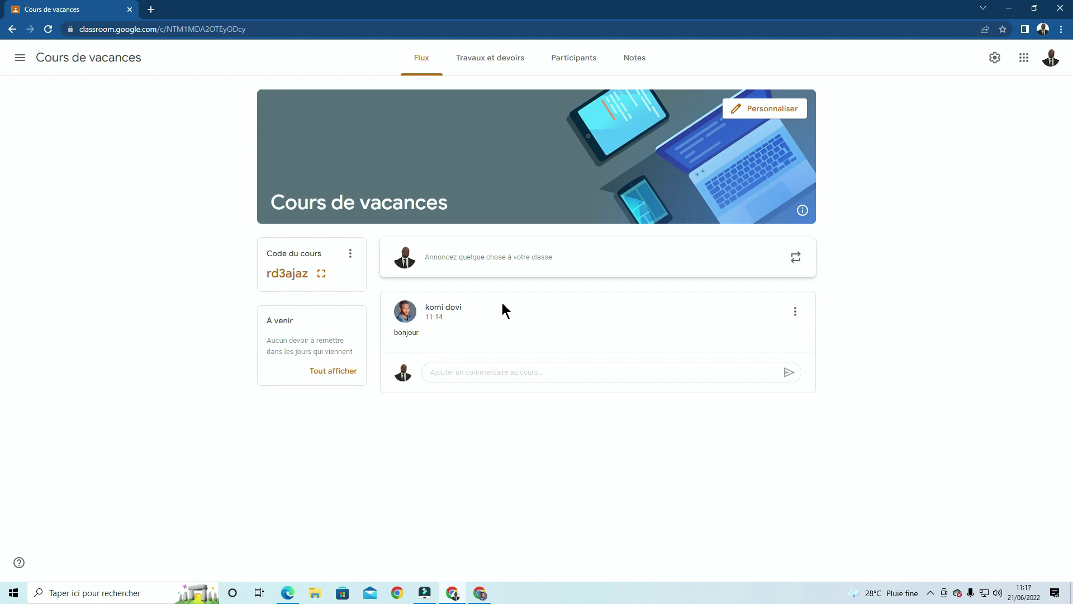
Open Travaux et devoirs and show the Créer menu's item types.
{"action": "left_click", "coordinate": [481, 66]}
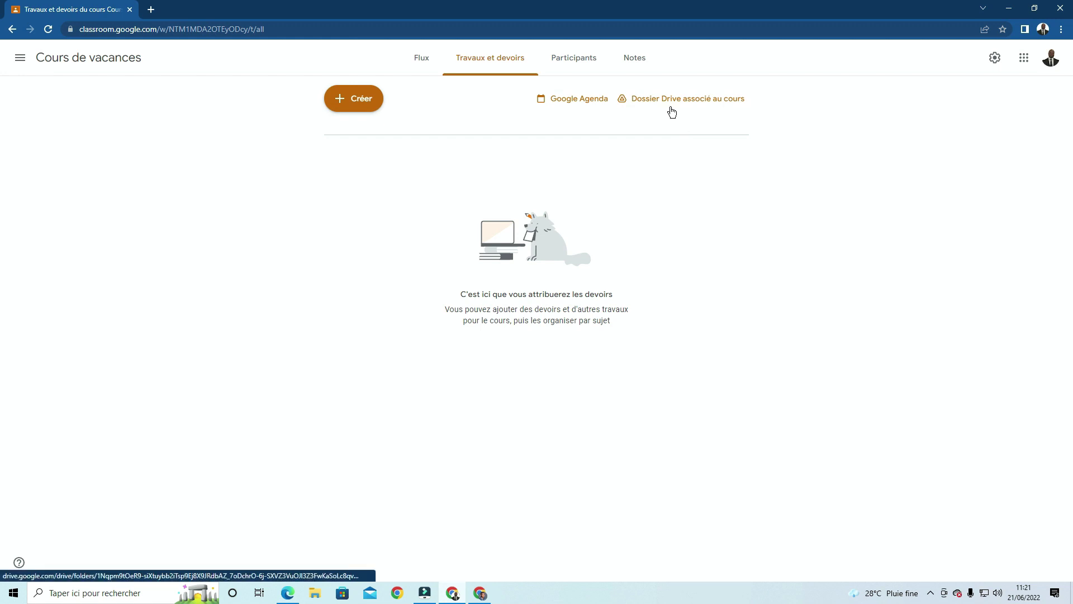
{"action": "left_click", "coordinate": [366, 108]}
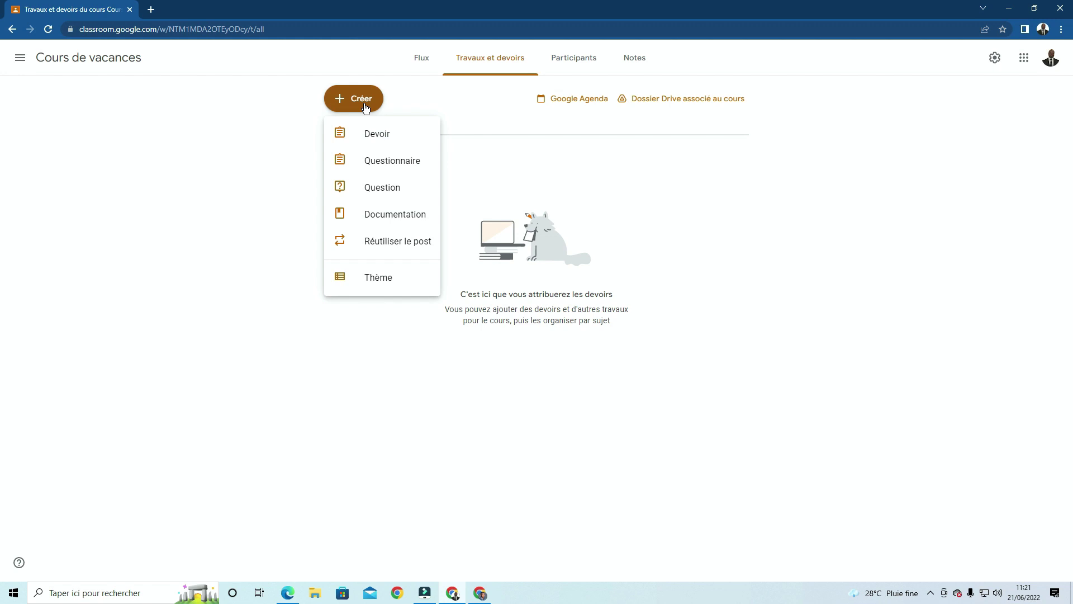
Create a new Questionnaire assignment with a Blank Quiz form attached.
{"action": "left_click", "coordinate": [391, 167]}
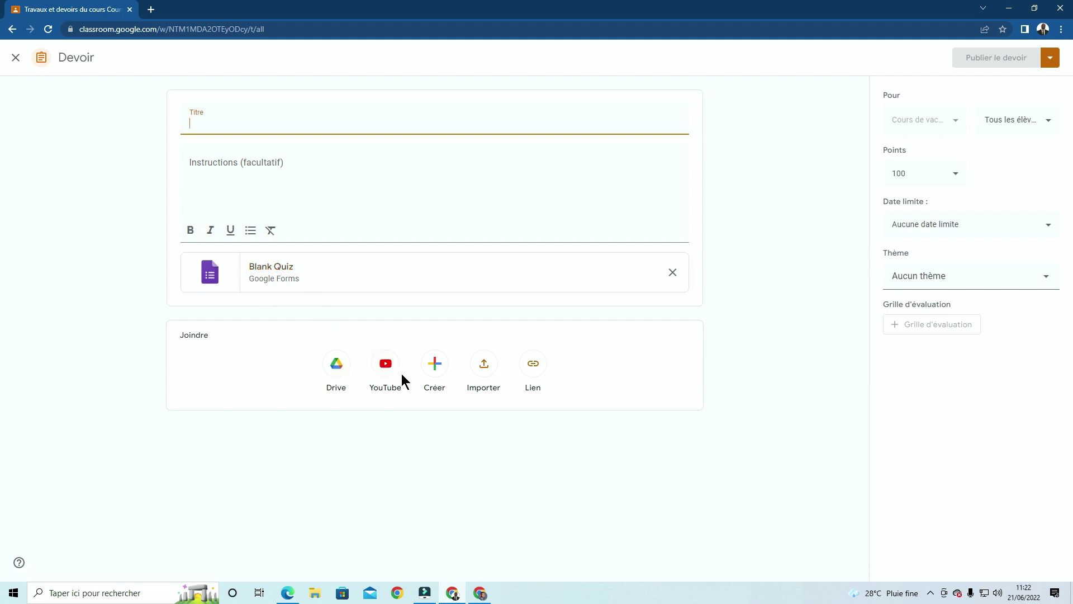
{"action": "left_click", "coordinate": [440, 369]}
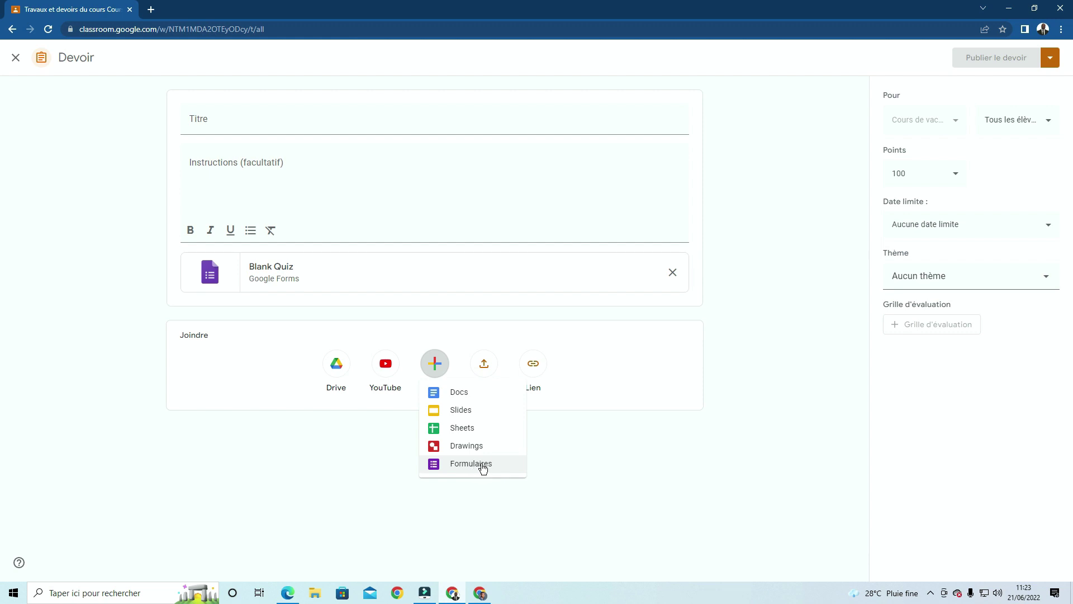
{"action": "left_click", "coordinate": [616, 467]}
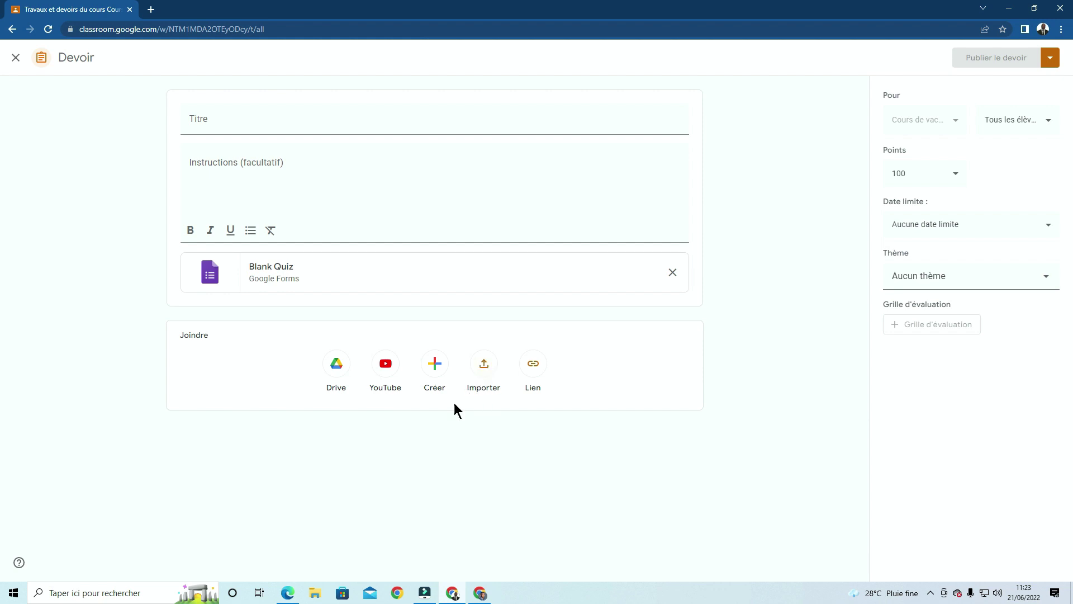
{"action": "mouse_move", "coordinate": [287, 591]}
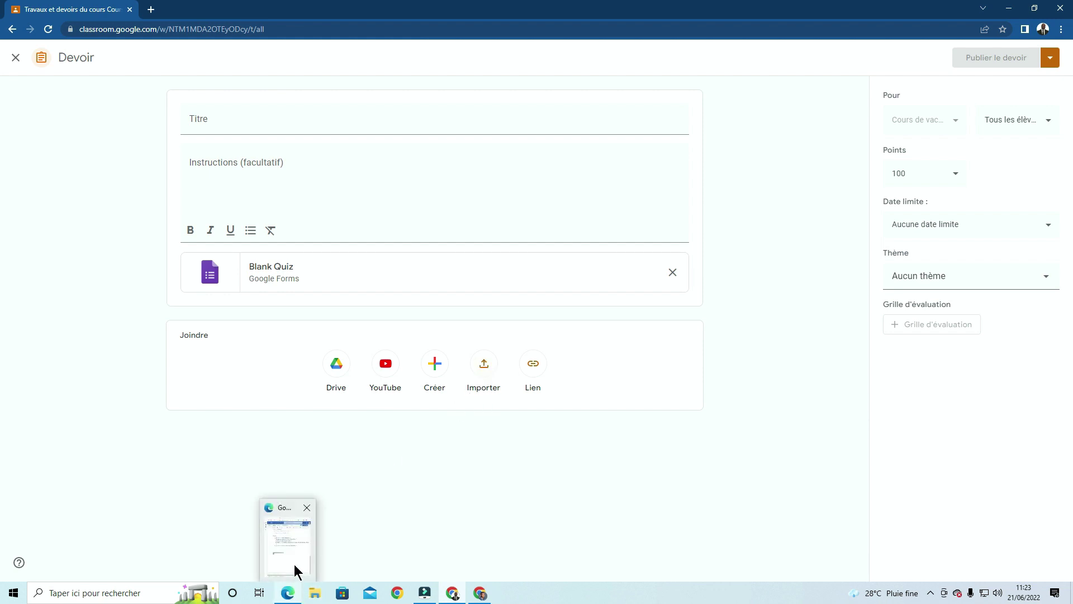
Copy 'Histoire et Géographie du Togo' from the Word document into the assignment's title.
{"action": "mouse_move", "coordinate": [295, 570]}
{"action": "scroll", "coordinate": [846, 377], "scroll_direction": "up", "scroll_amount": 15}
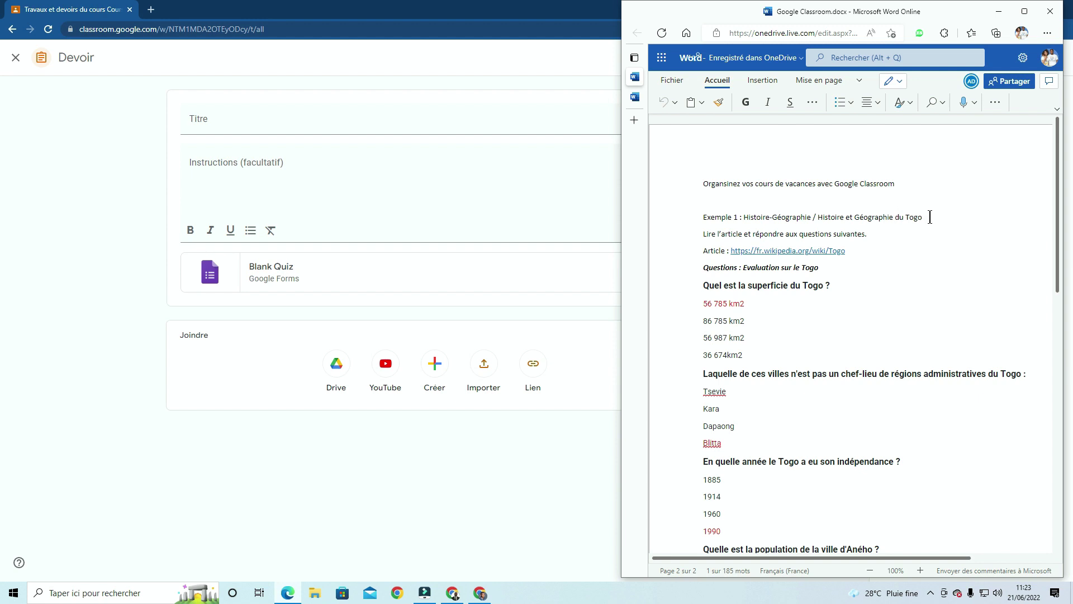
{"action": "left_click_drag", "start_coordinate": [929, 217], "coordinate": [817, 226]}
{"action": "key", "text": "ctrl+c"}
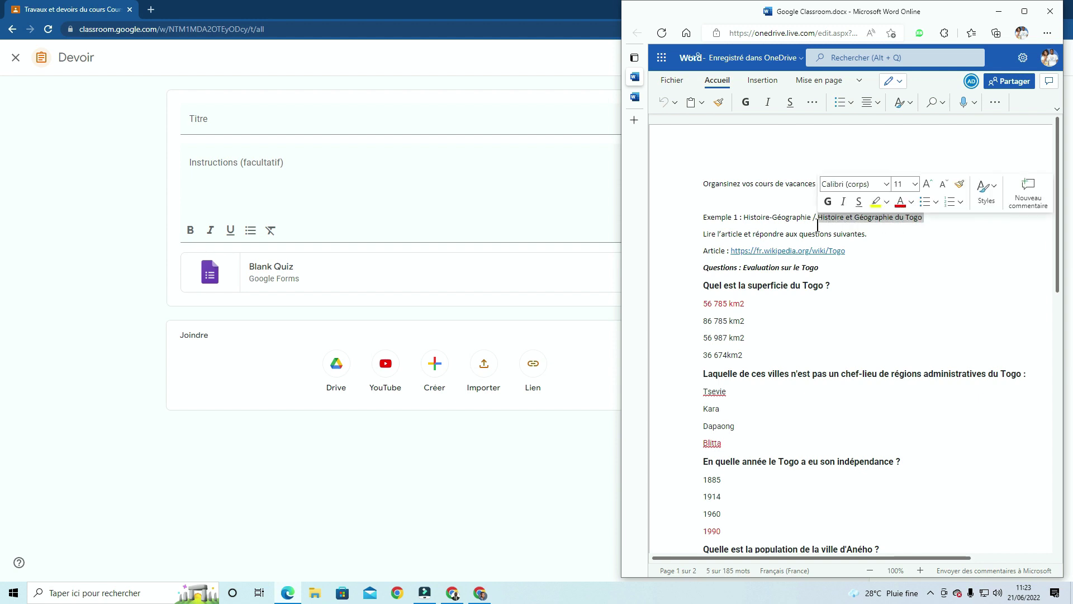
{"action": "left_click", "coordinate": [256, 109]}
{"action": "key", "text": "ctrl+v"}
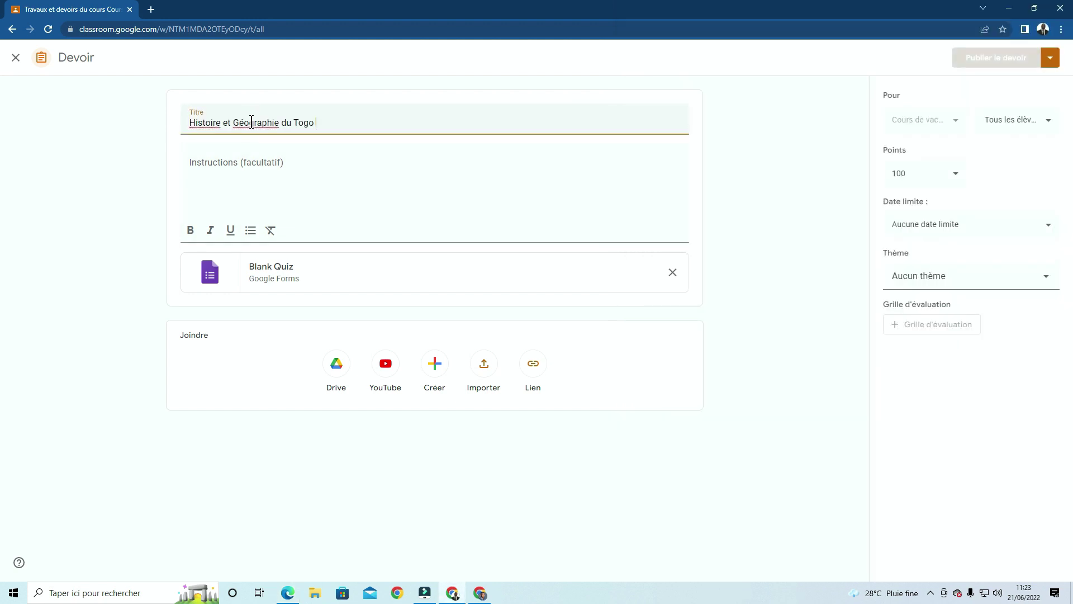
{"action": "left_click", "coordinate": [312, 170]}
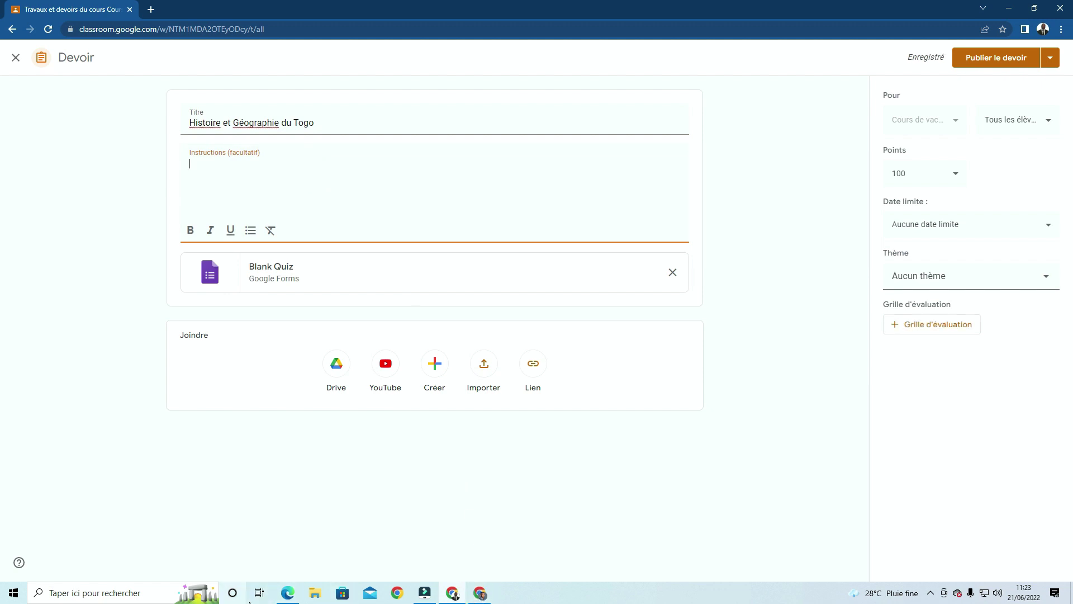
{"action": "left_click", "coordinate": [287, 592]}
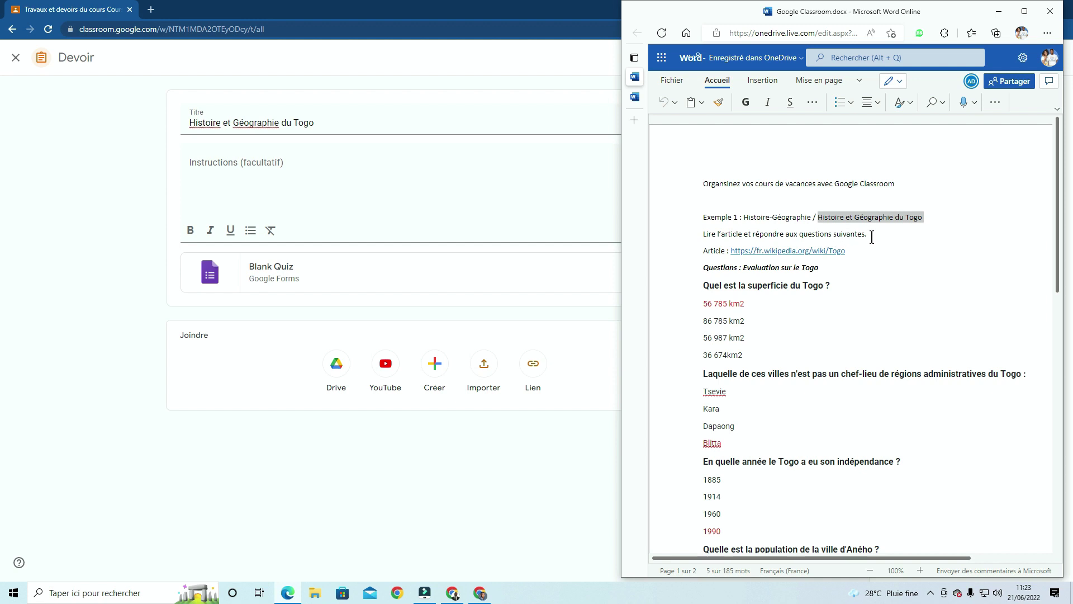
Paste 'Lire l'article et répondre aux questions suivantes.' into Instructions and make it bold italic.
{"action": "left_click_drag", "start_coordinate": [872, 237], "coordinate": [700, 239]}
{"action": "key", "text": "ctrl+c"}
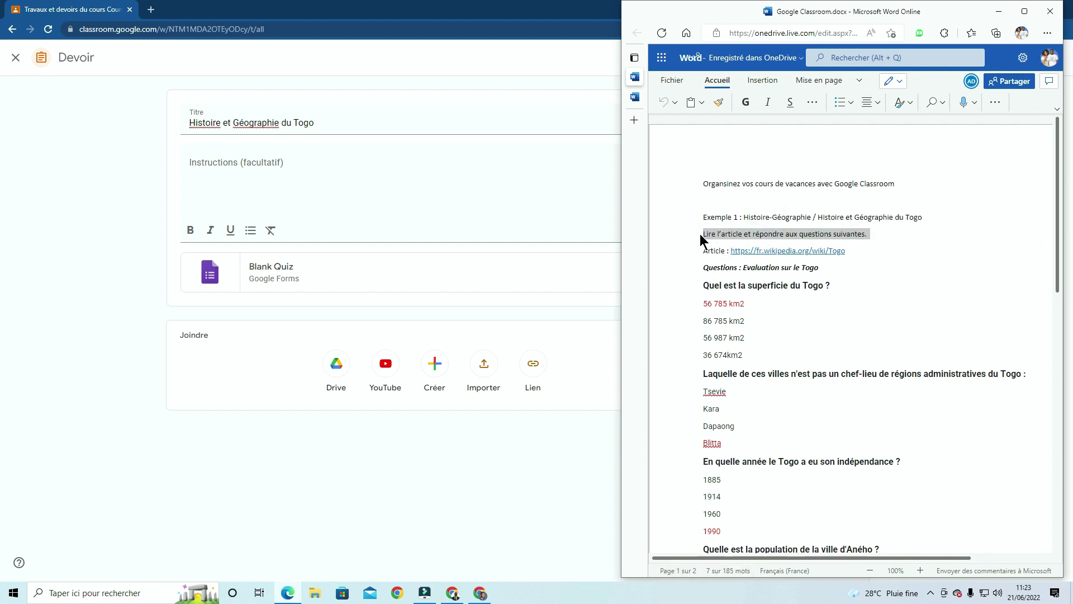
{"action": "left_click", "coordinate": [273, 176]}
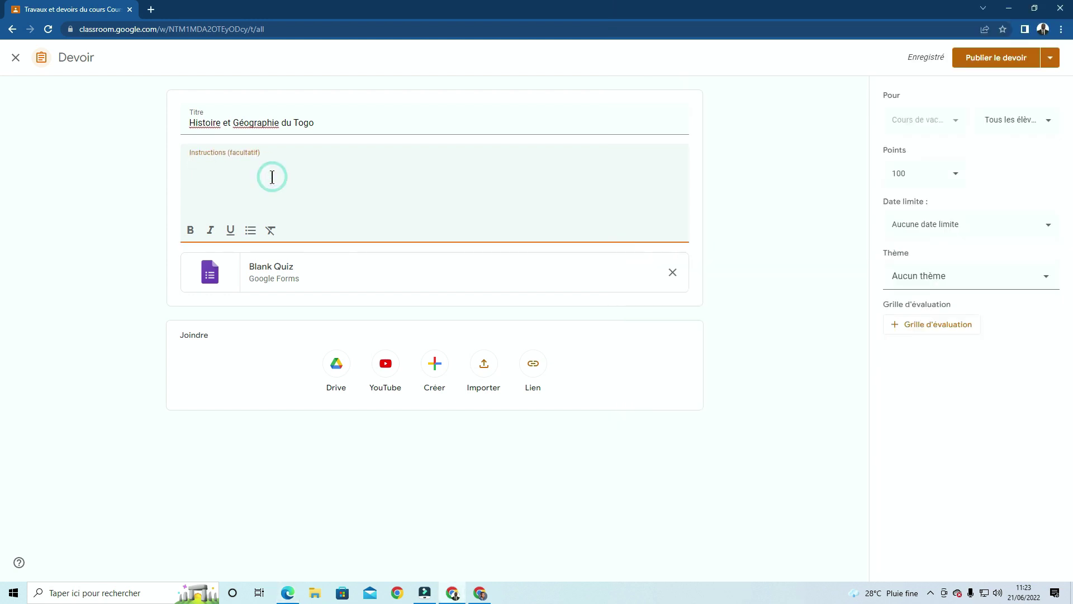
{"action": "key", "text": "ctrl+v"}
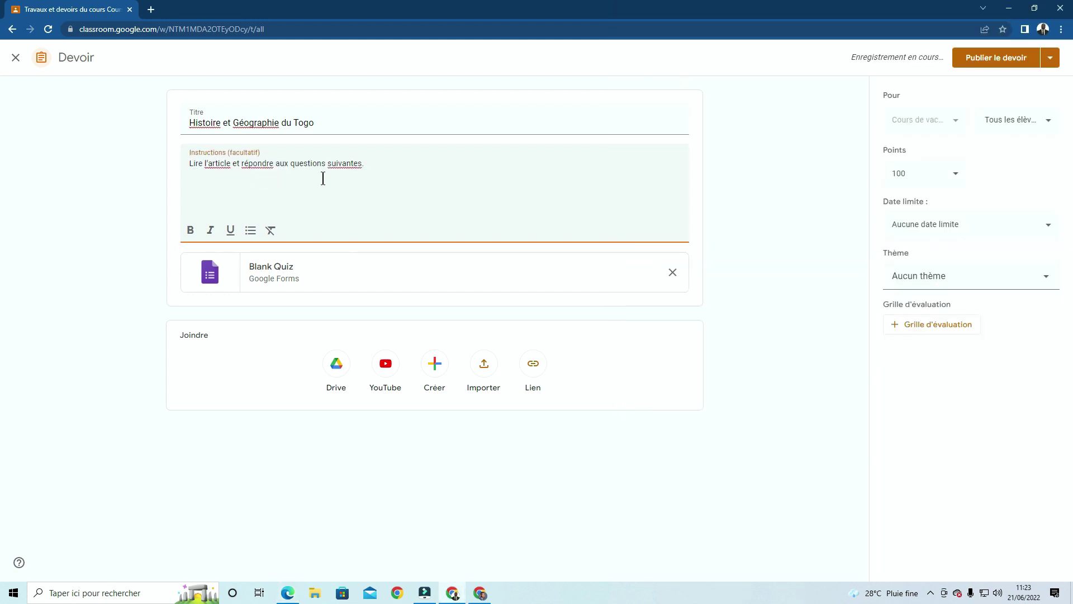
{"action": "left_click_drag", "start_coordinate": [383, 163], "coordinate": [183, 162]}
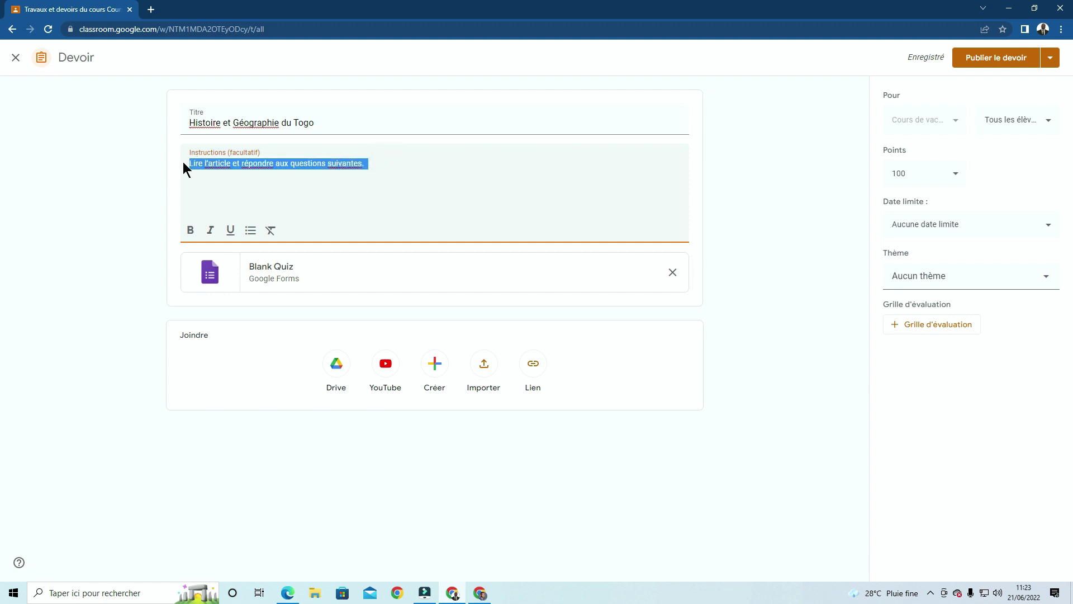
{"action": "left_click", "coordinate": [189, 230]}
{"action": "left_click", "coordinate": [210, 230]}
{"action": "left_click", "coordinate": [390, 219]}
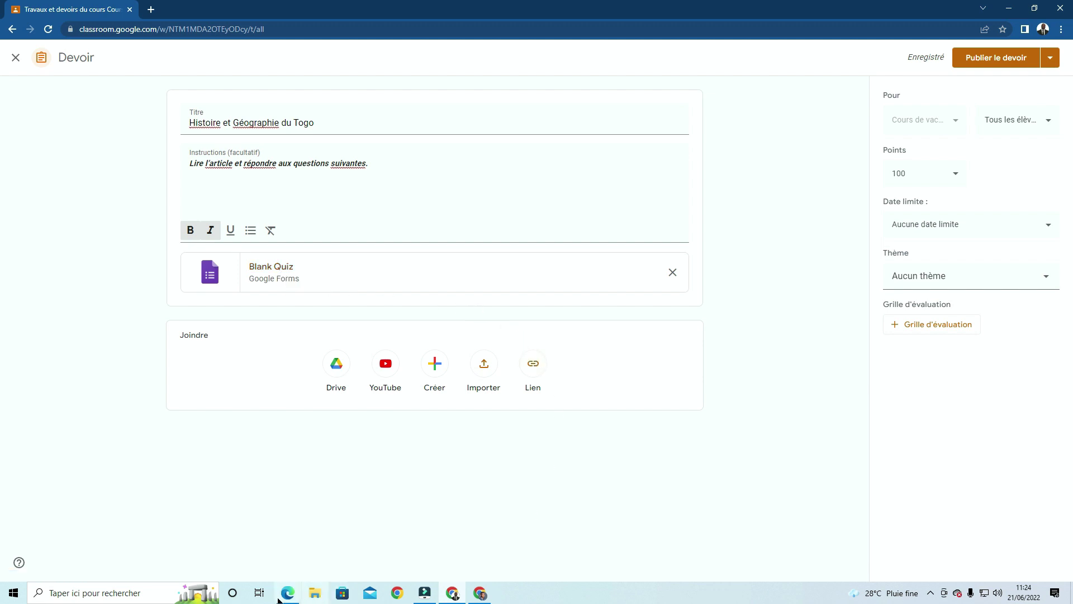
Attach the Togo Wikipédia article as a link, copying its address from the Word document.
{"action": "mouse_move", "coordinate": [287, 591]}
{"action": "left_click", "coordinate": [288, 569]}
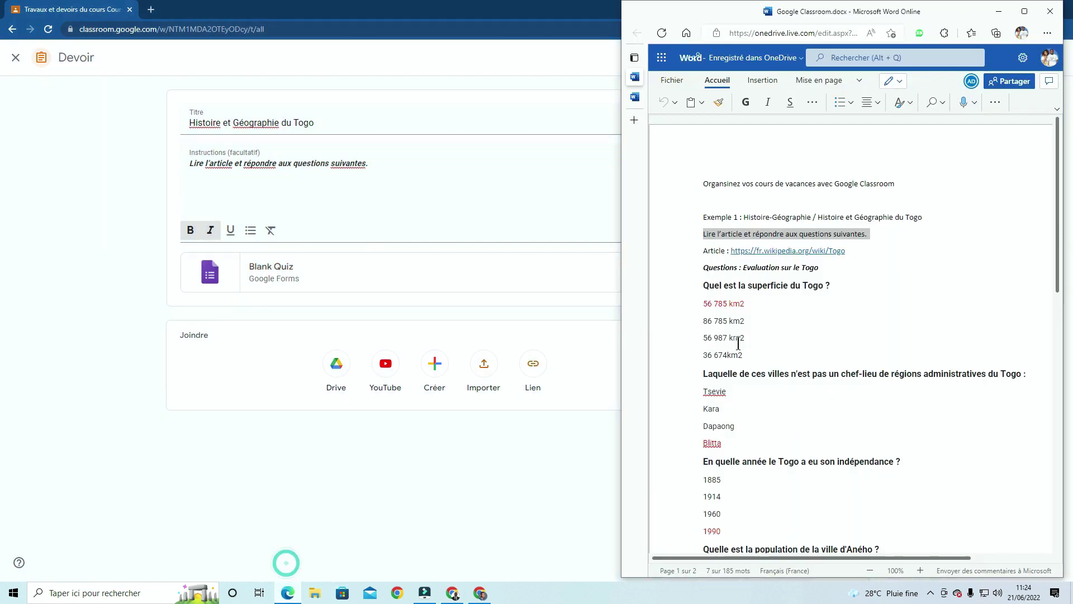
{"action": "left_click", "coordinate": [851, 249]}
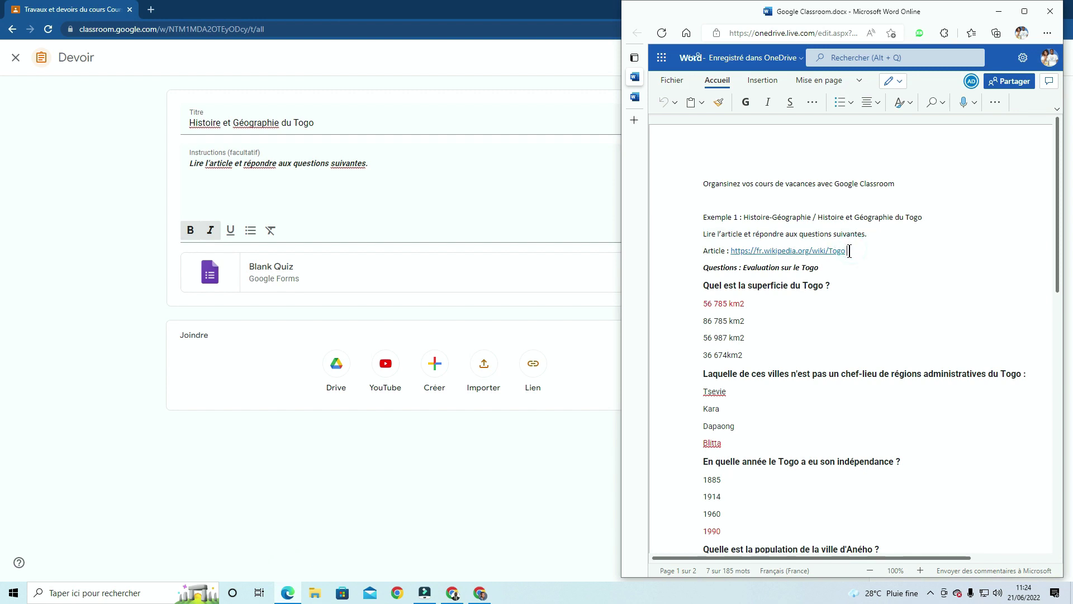
{"action": "left_click_drag", "start_coordinate": [851, 249], "coordinate": [731, 253]}
{"action": "key", "text": "ctrl+c"}
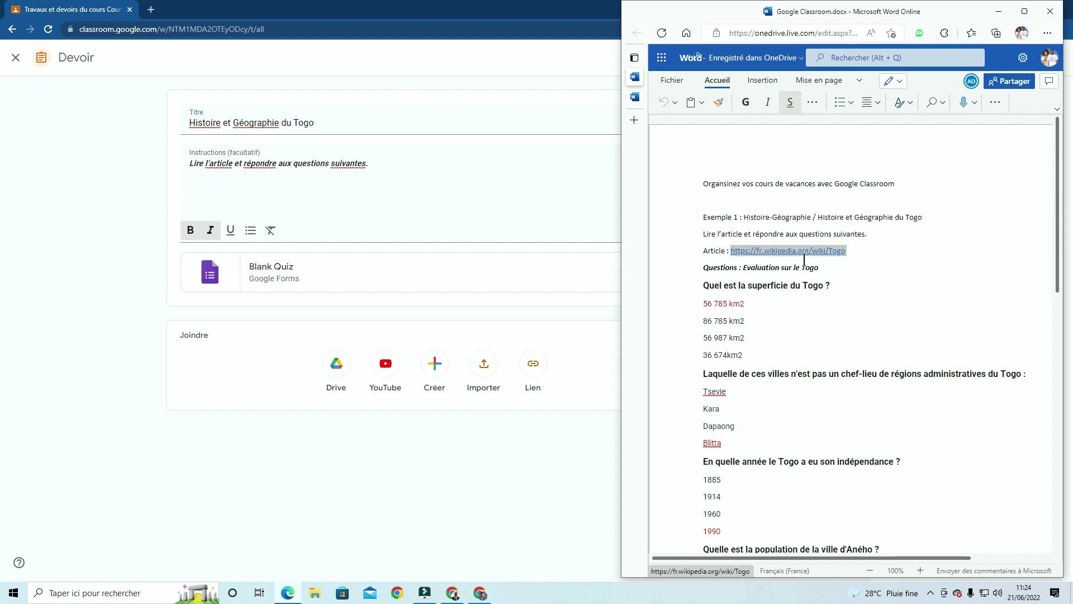
{"action": "left_click", "coordinate": [596, 355]}
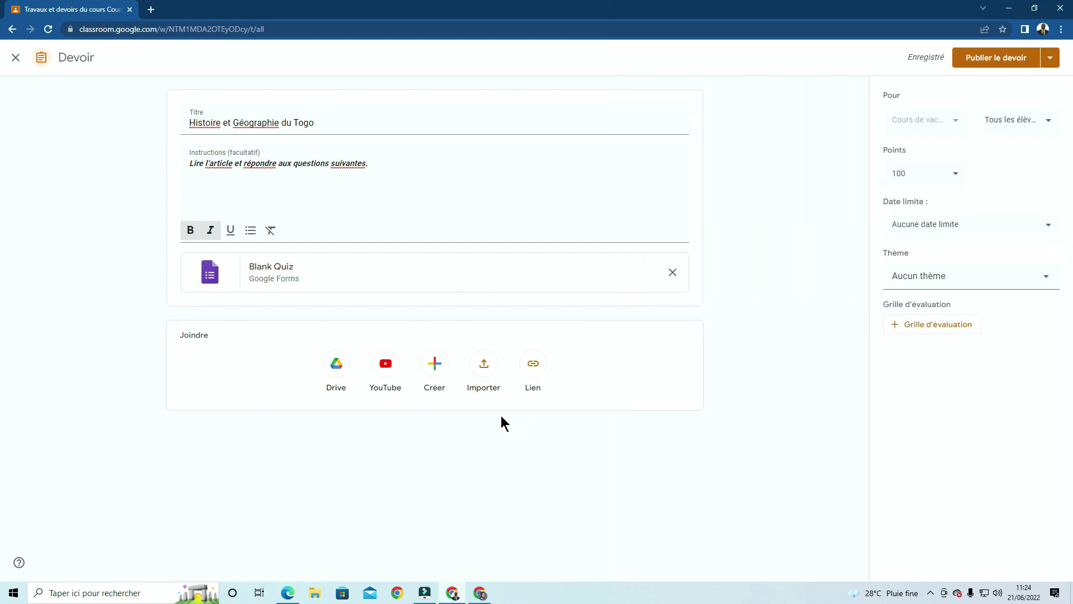
{"action": "left_click", "coordinate": [534, 365]}
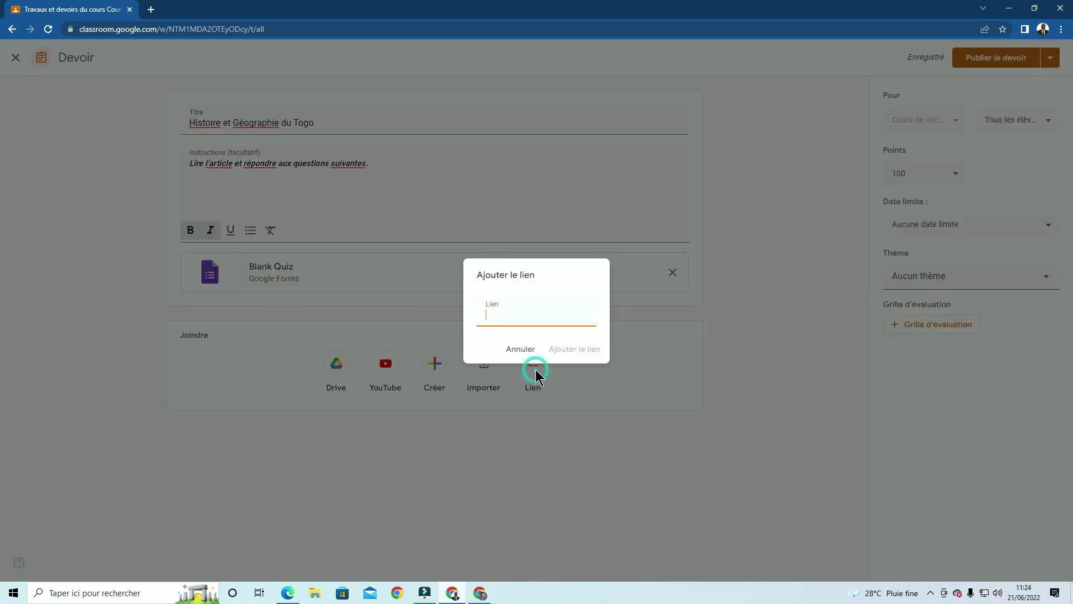
{"action": "left_click", "coordinate": [521, 311]}
{"action": "key", "text": "ctrl+v"}
{"action": "left_click", "coordinate": [579, 352]}
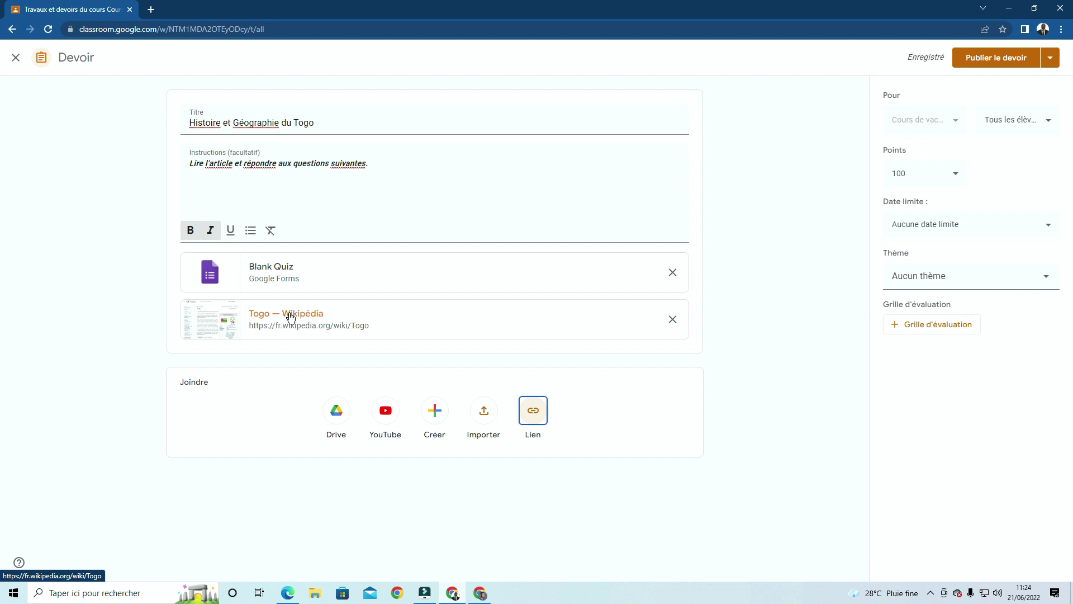
{"action": "left_click", "coordinate": [288, 314]}
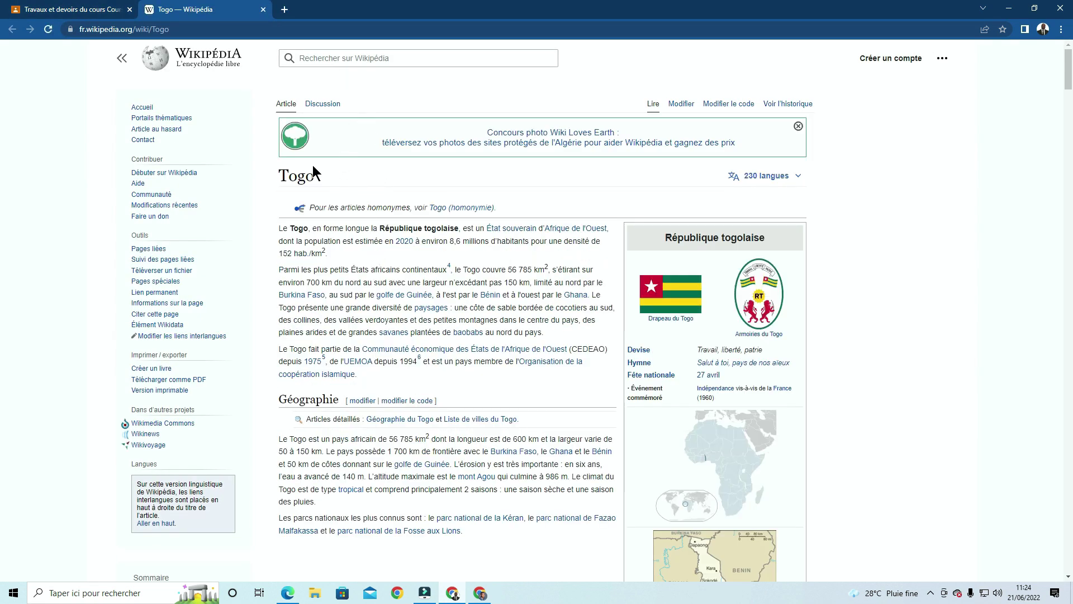
Scroll through the Togo Wikipédia article, then close its browser tab.
{"action": "scroll", "coordinate": [340, 242], "scroll_direction": "down", "scroll_amount": 8}
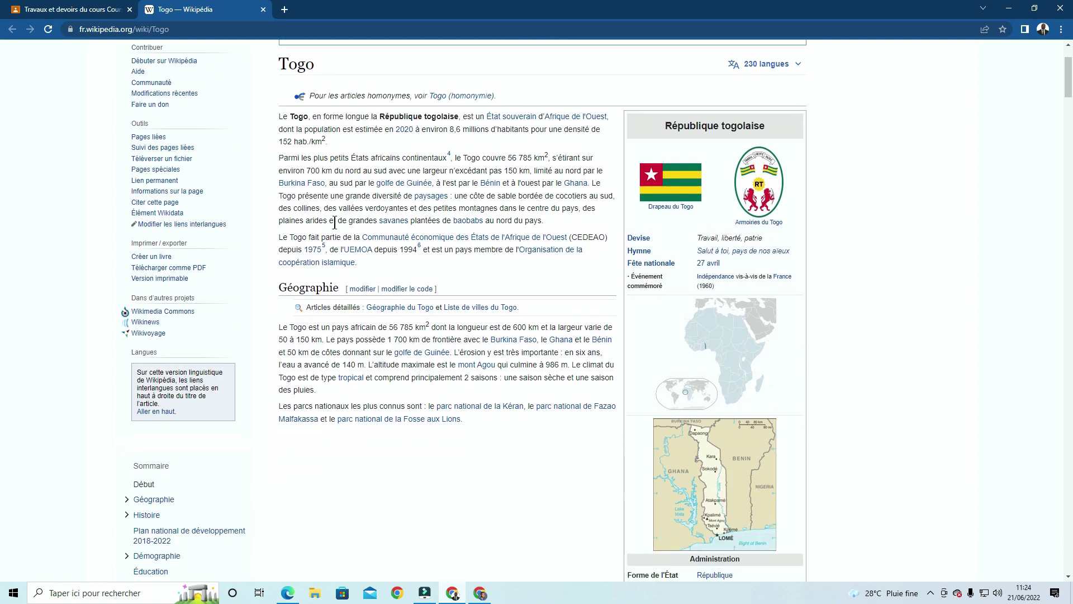
{"action": "scroll", "coordinate": [341, 243], "scroll_direction": "down", "scroll_amount": 16}
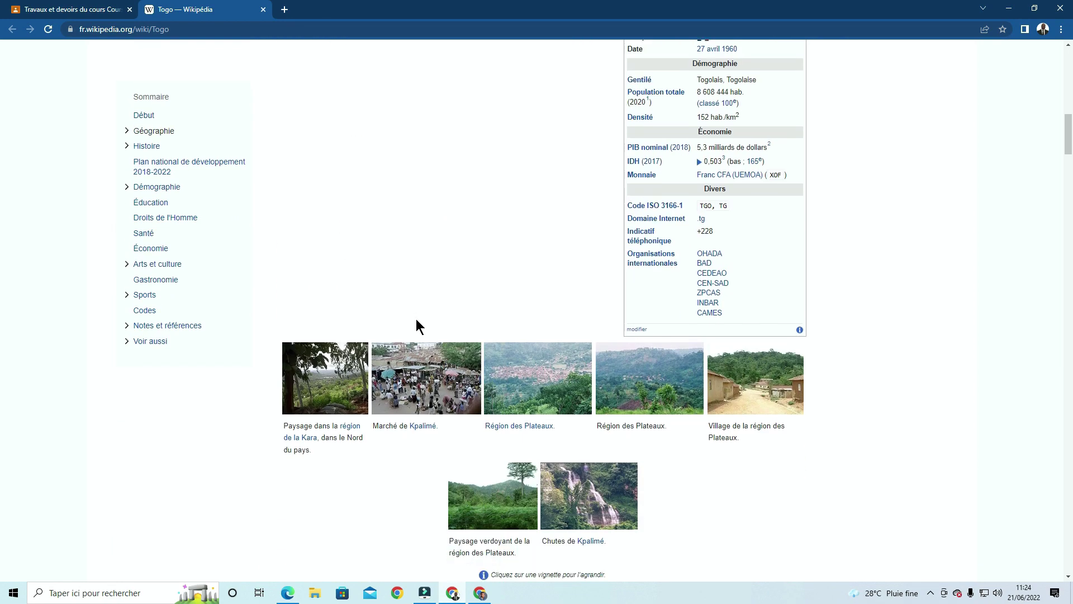
{"action": "scroll", "coordinate": [420, 330], "scroll_direction": "down", "scroll_amount": 7}
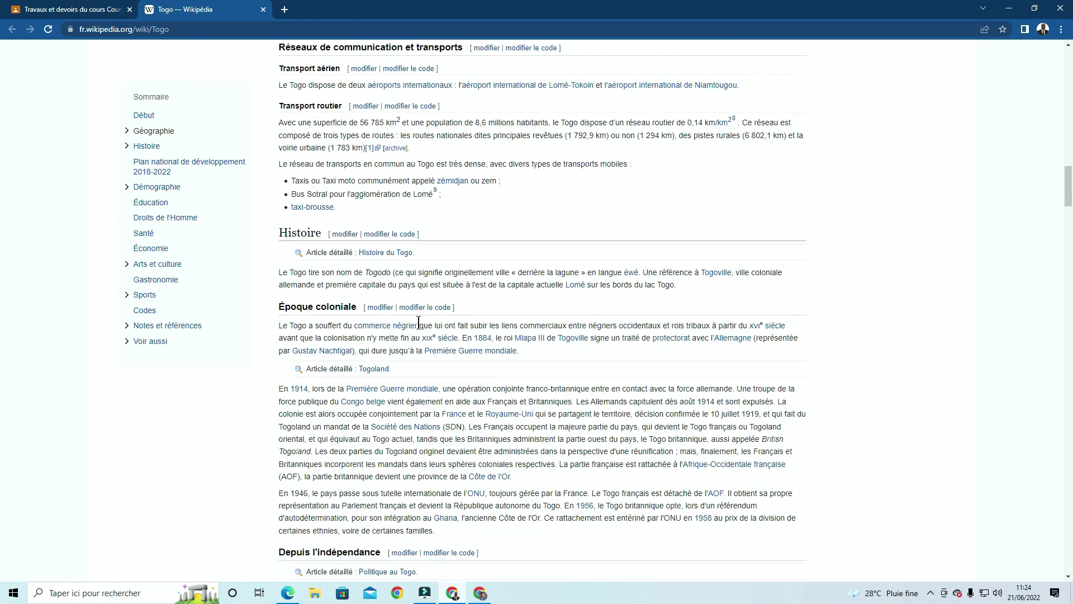
{"action": "scroll", "coordinate": [420, 329], "scroll_direction": "down", "scroll_amount": 10}
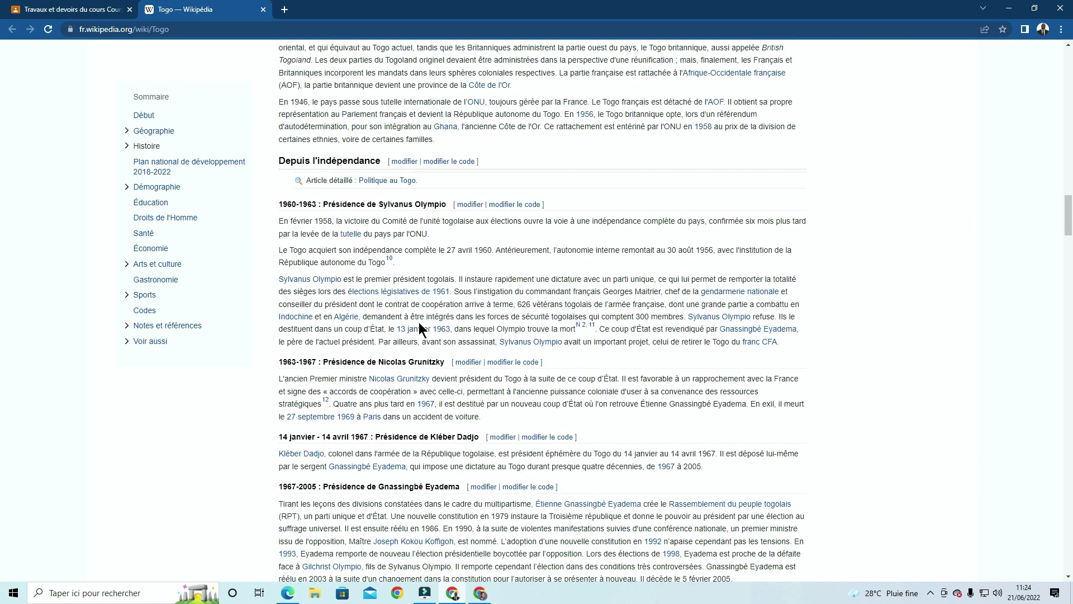
{"action": "scroll", "coordinate": [421, 329], "scroll_direction": "down", "scroll_amount": 7}
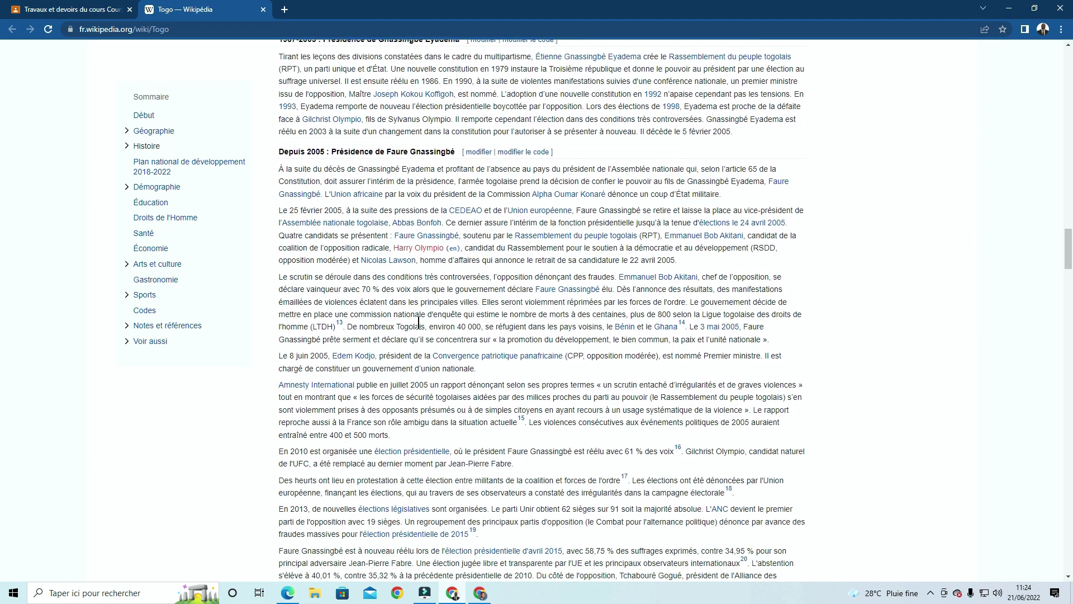
{"action": "scroll", "coordinate": [419, 322], "scroll_direction": "down", "scroll_amount": 9}
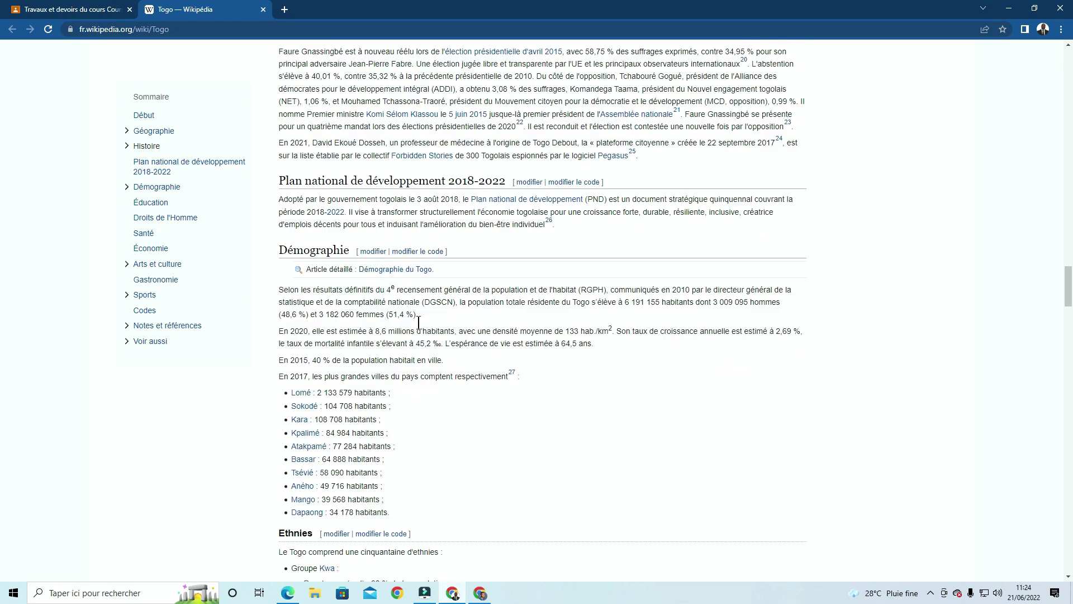
{"action": "scroll", "coordinate": [418, 322], "scroll_direction": "down", "scroll_amount": 3}
{"action": "scroll", "coordinate": [419, 322], "scroll_direction": "up", "scroll_amount": 1}
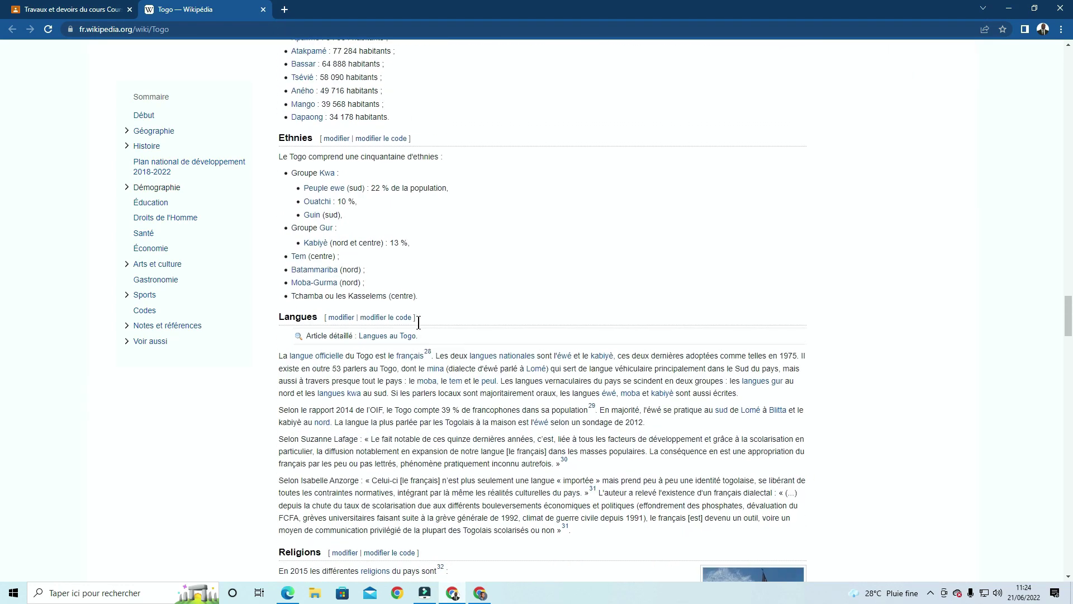
{"action": "scroll", "coordinate": [418, 322], "scroll_direction": "down", "scroll_amount": 1}
{"action": "scroll", "coordinate": [492, 308], "scroll_direction": "down", "scroll_amount": 6}
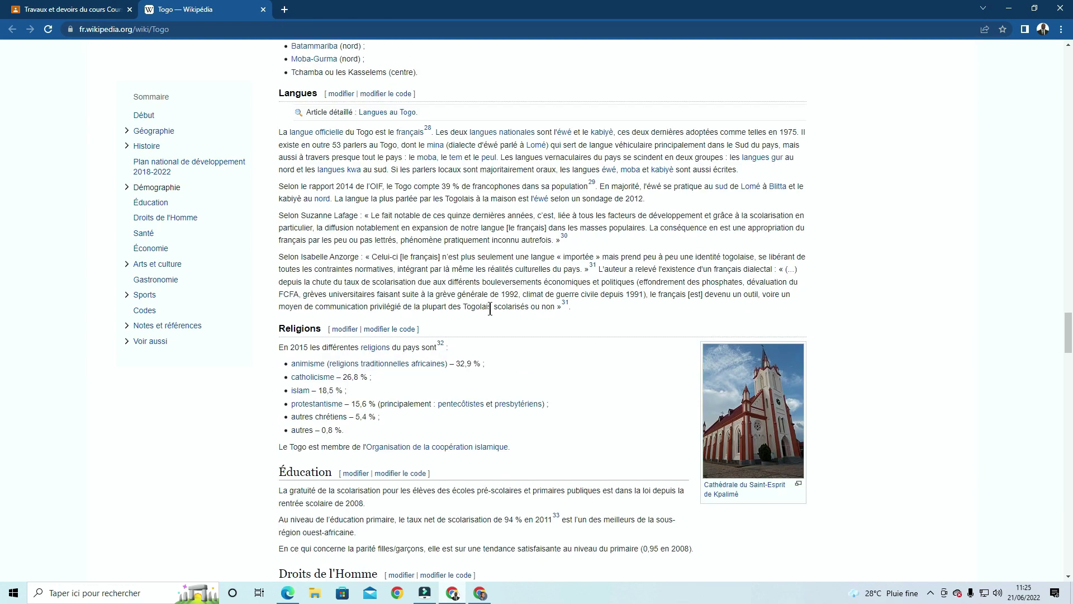
{"action": "scroll", "coordinate": [531, 369], "scroll_direction": "up", "scroll_amount": 16}
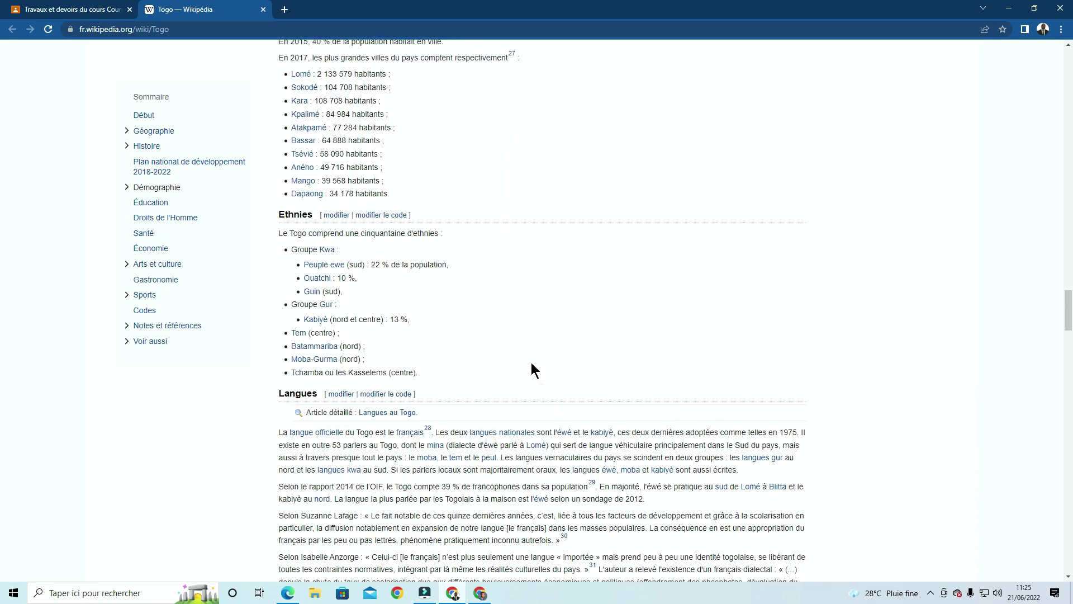
{"action": "scroll", "coordinate": [530, 369], "scroll_direction": "up", "scroll_amount": 20}
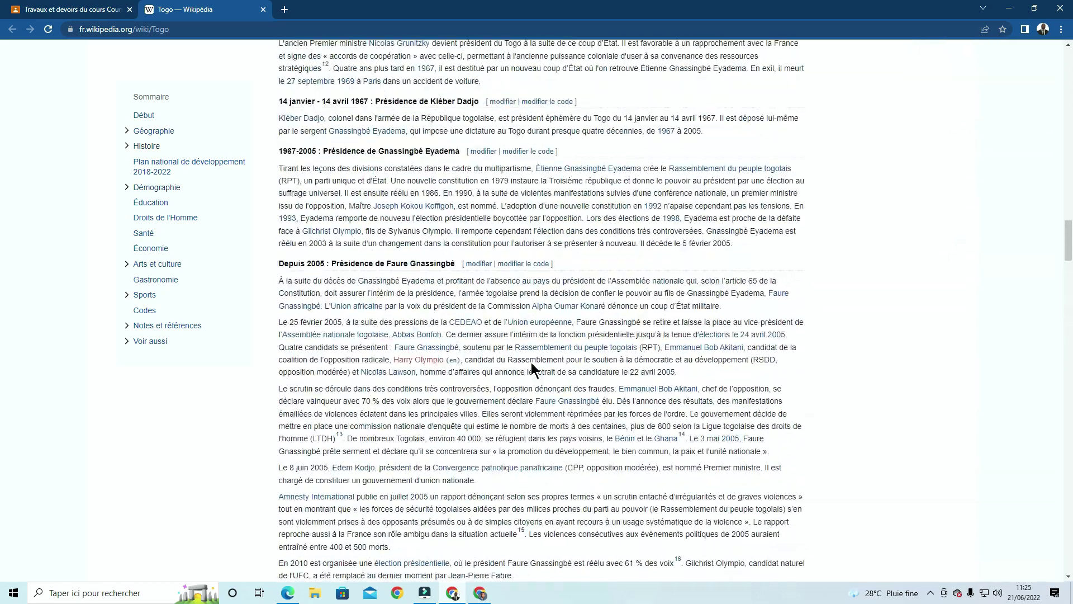
{"action": "scroll", "coordinate": [531, 369], "scroll_direction": "up", "scroll_amount": 18}
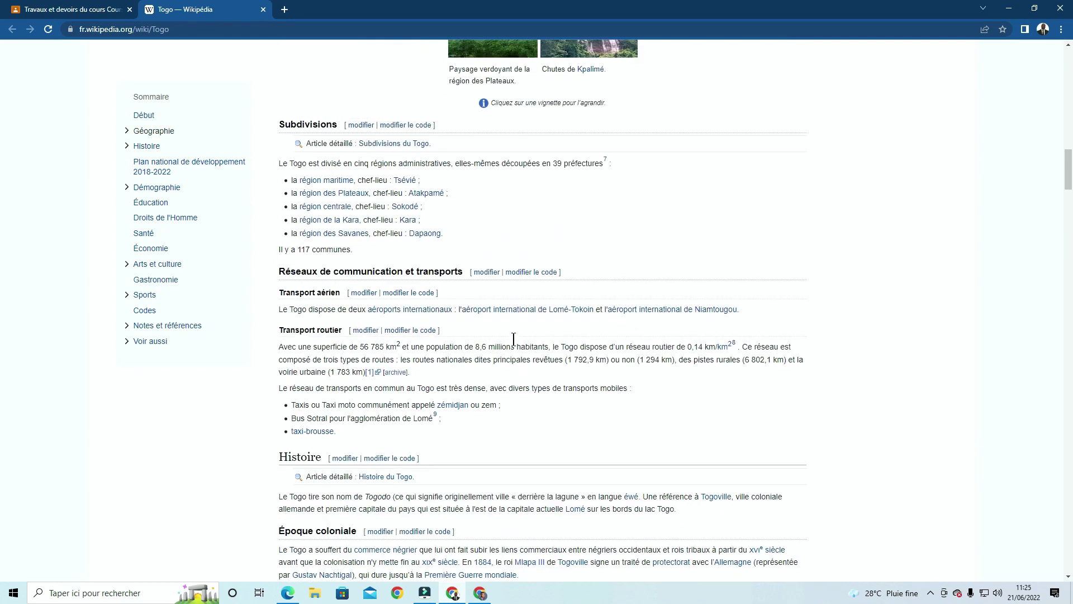
{"action": "scroll", "coordinate": [336, 224], "scroll_direction": "up", "scroll_amount": 3}
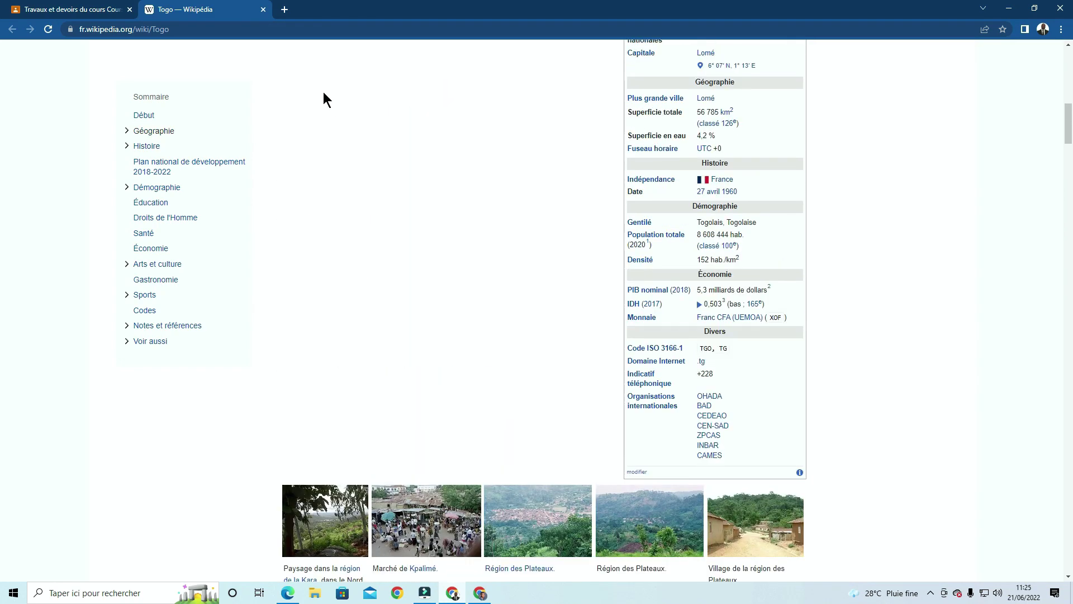
{"action": "left_click", "coordinate": [263, 9]}
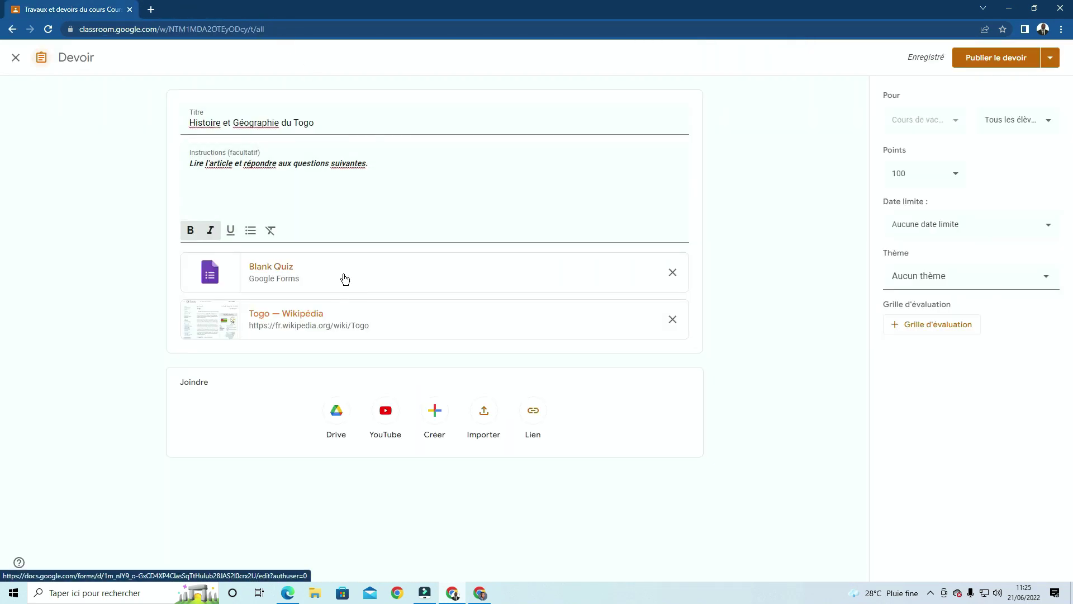
Open the Blank Quiz form and retitle it 'Histoire et Géographie du Togo' from clipboard history.
{"action": "left_click", "coordinate": [262, 281]}
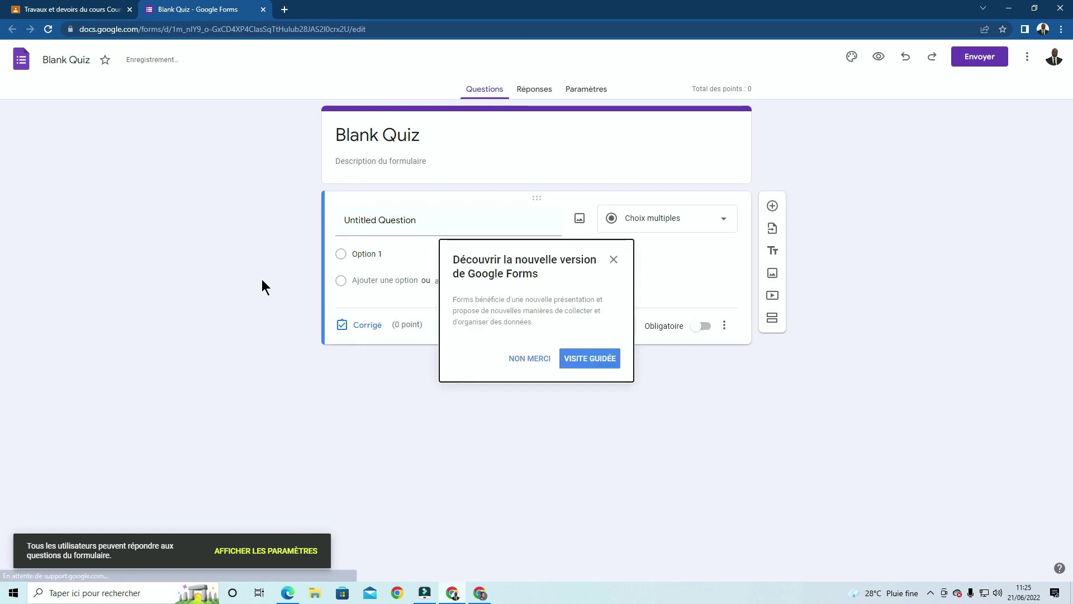
{"action": "left_click", "coordinate": [614, 260]}
{"action": "left_click", "coordinate": [436, 132]}
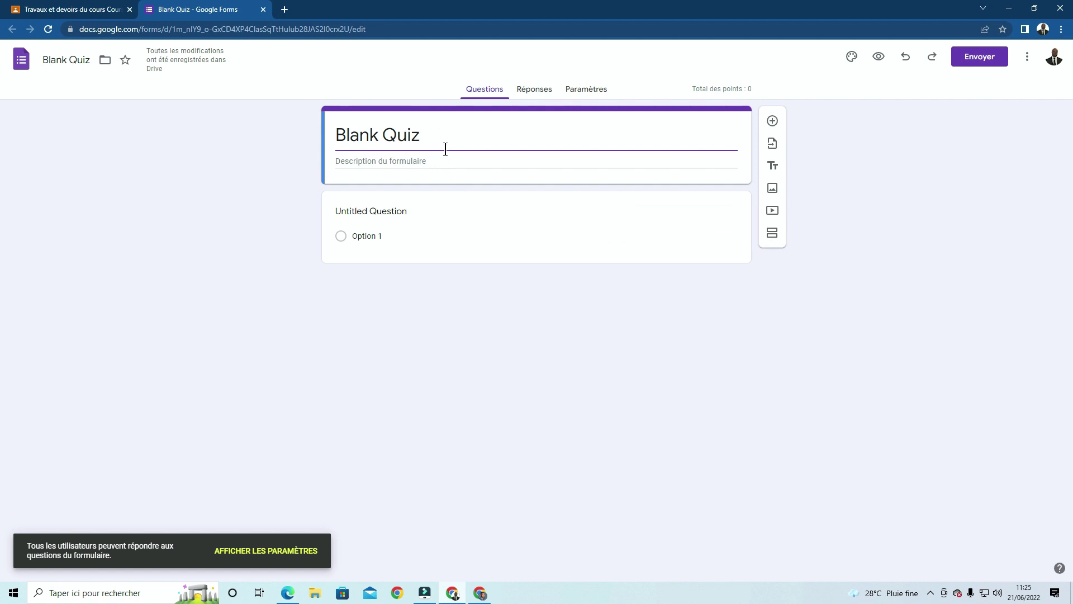
{"action": "left_click_drag", "start_coordinate": [438, 134], "coordinate": [321, 123]}
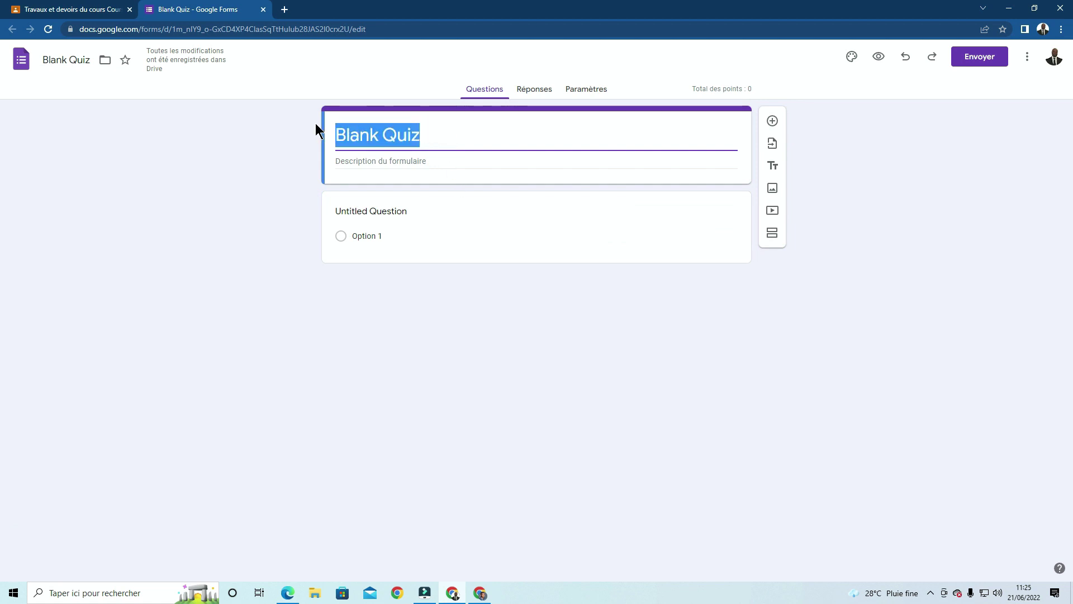
{"action": "key", "text": "super+v"}
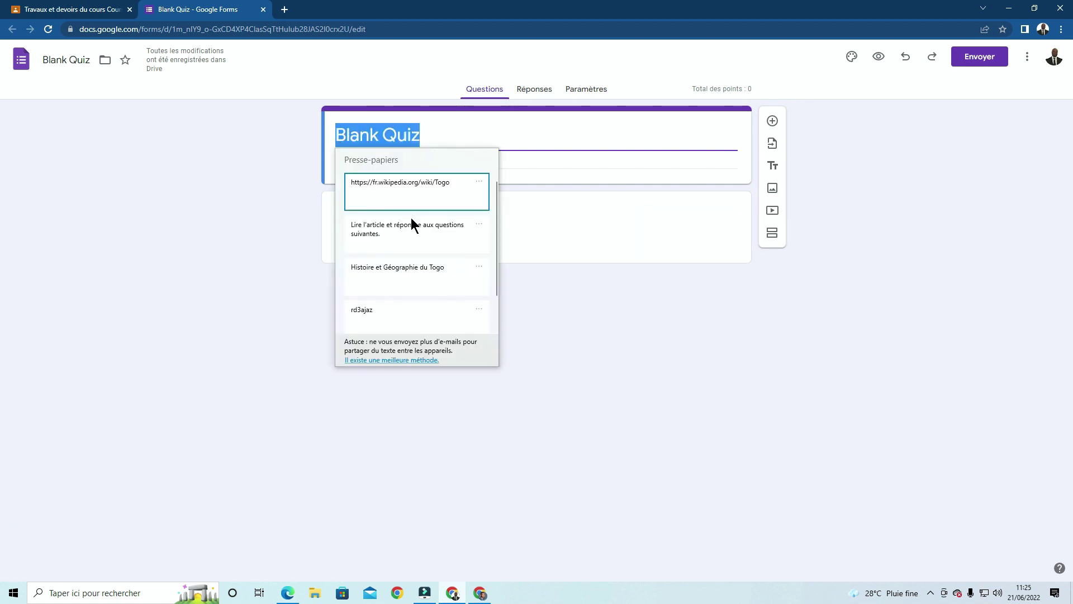
{"action": "left_click", "coordinate": [401, 271]}
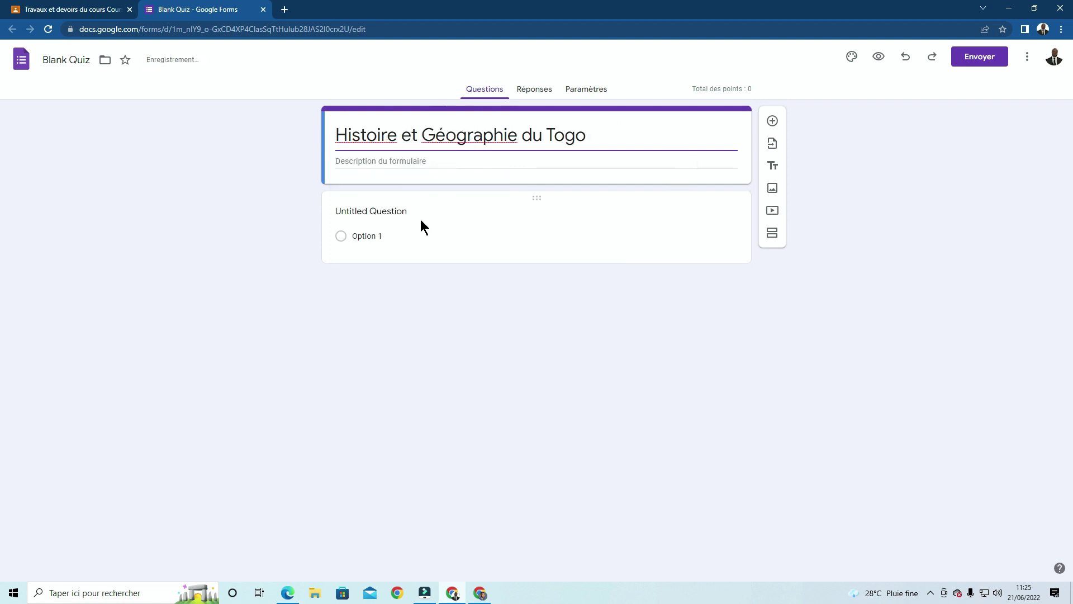
{"action": "left_click", "coordinate": [294, 597]}
Copy 'Quel est la superficie du Togo ?' from Word into the form's first question title.
{"action": "left_click", "coordinate": [898, 313]}
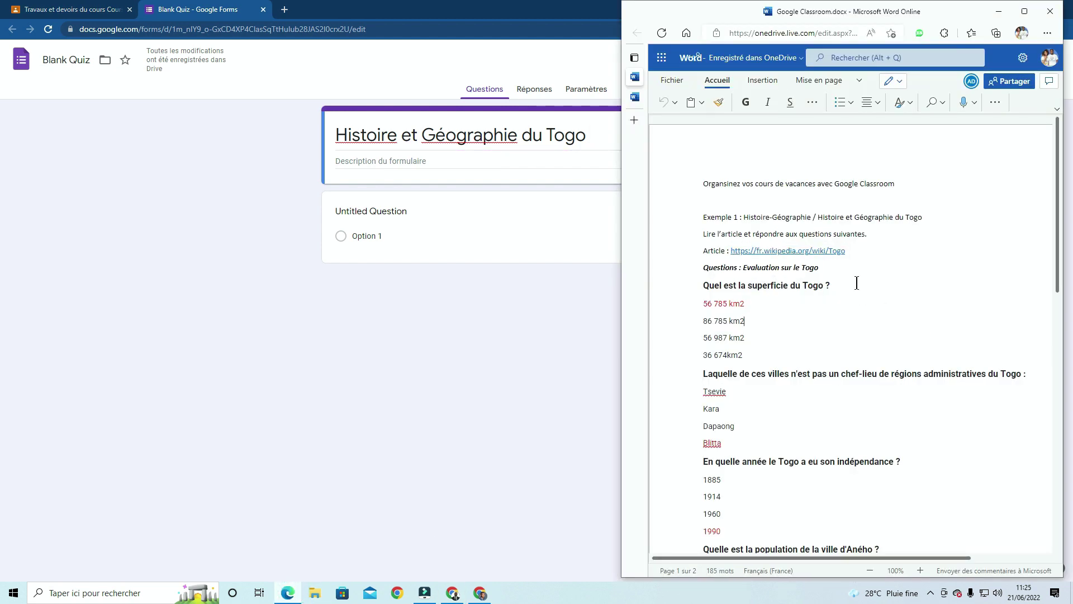
{"action": "left_click_drag", "start_coordinate": [856, 284], "coordinate": [705, 283]}
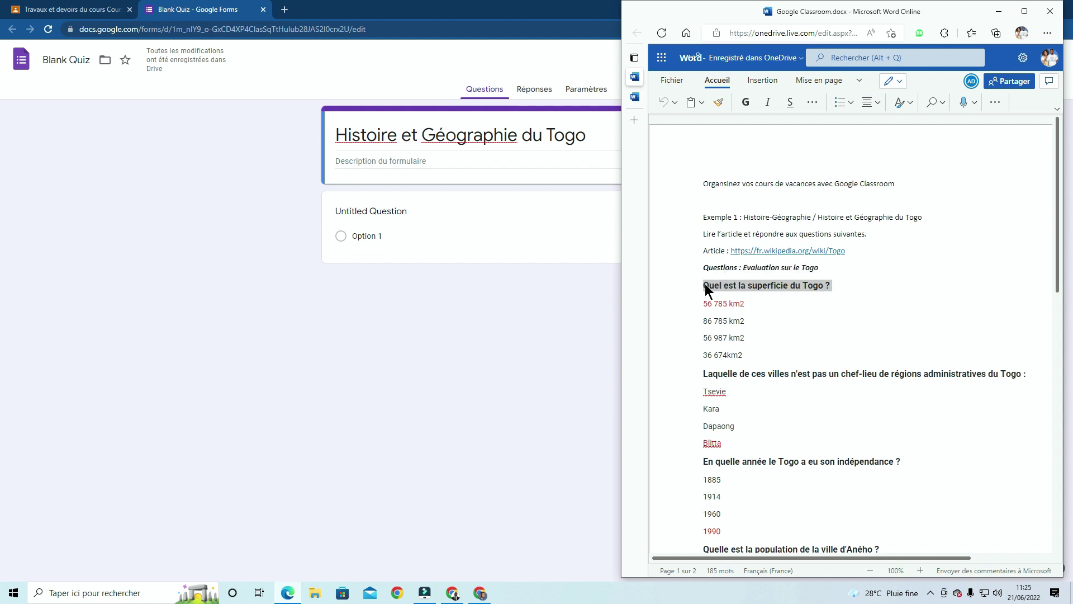
{"action": "right_click", "coordinate": [740, 283]}
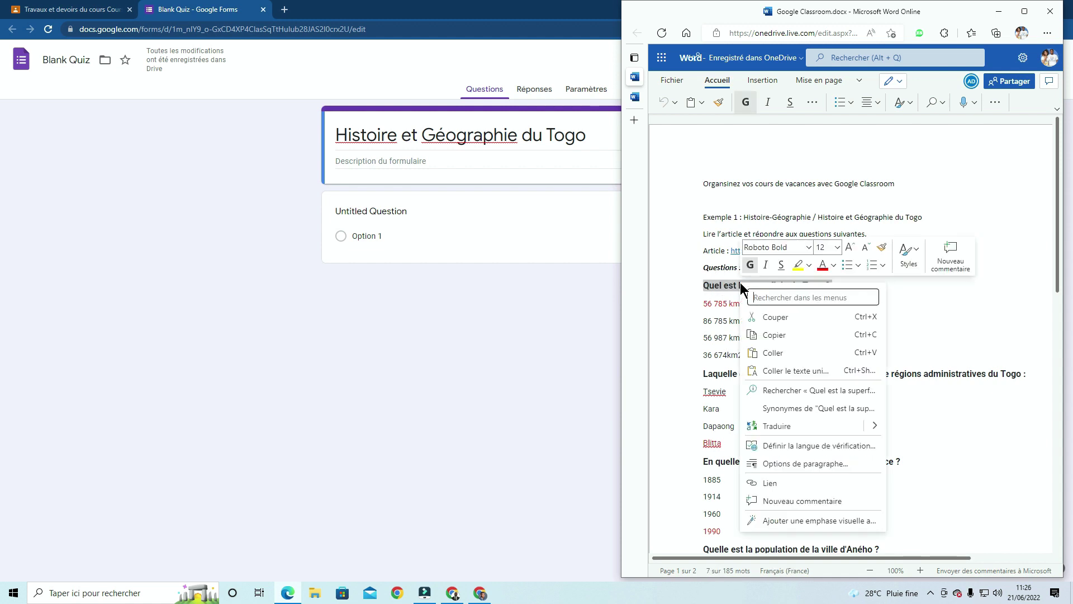
{"action": "left_click", "coordinate": [781, 334]}
{"action": "left_click", "coordinate": [423, 215]}
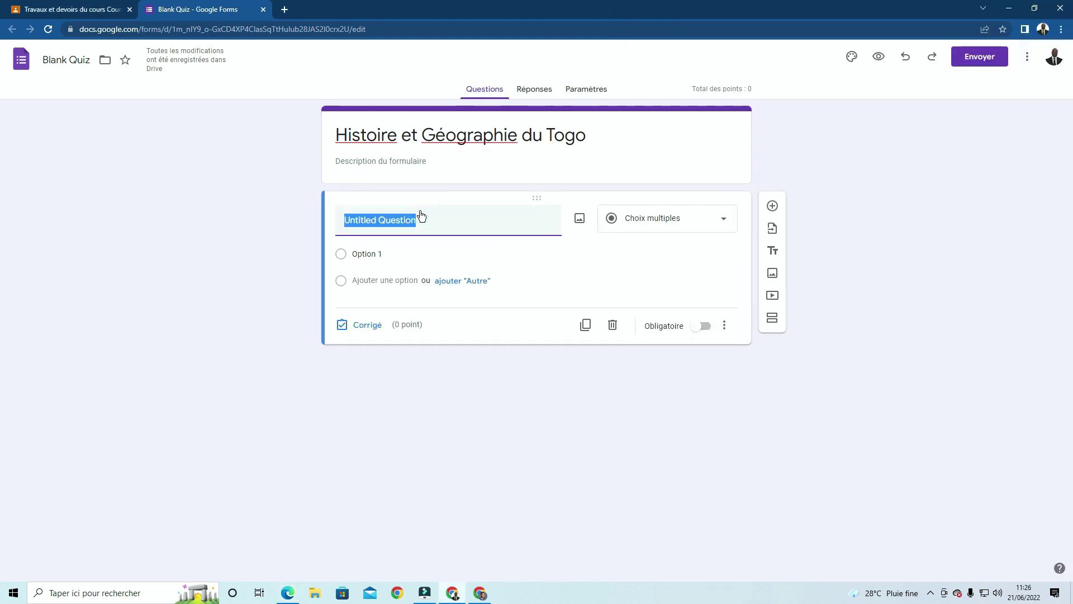
{"action": "key", "text": "ctrl+v"}
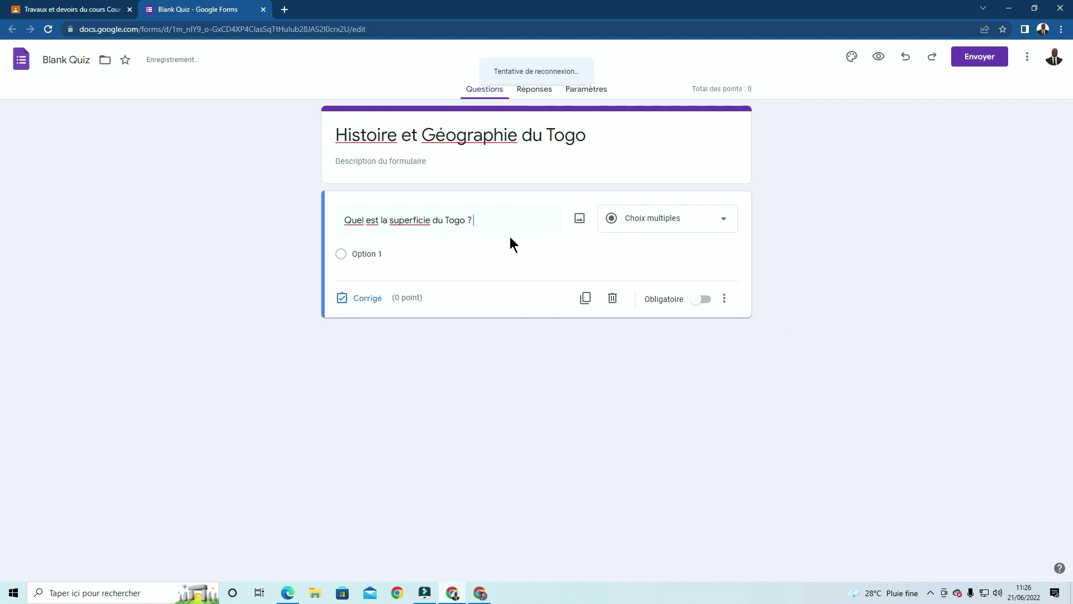
Make the first answer choice 86 785 km2, using the 56 785 km2 answer copied from Word.
{"action": "left_click", "coordinate": [386, 254]}
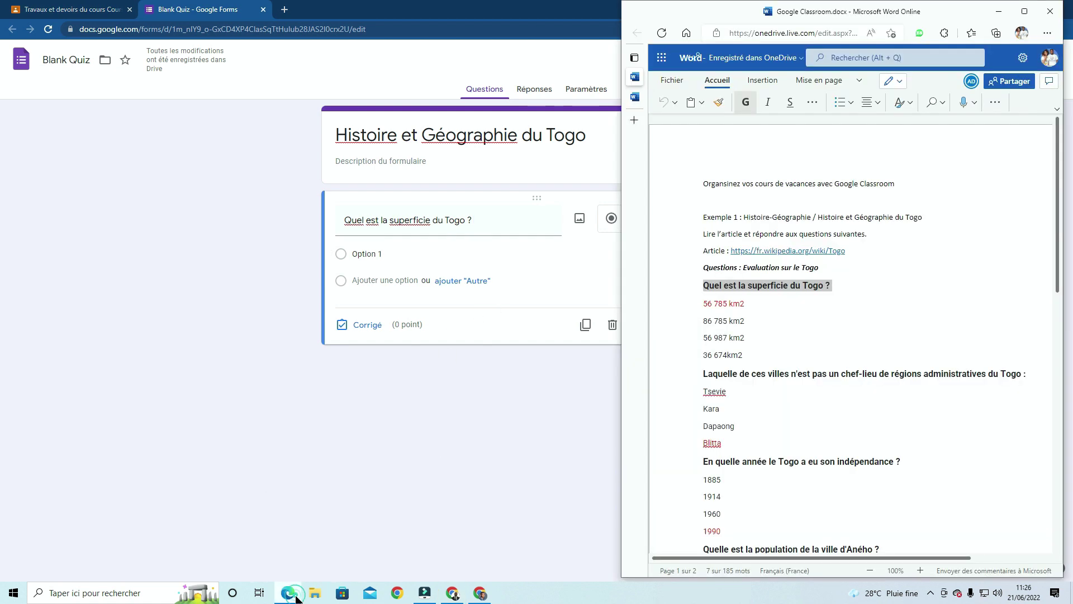
{"action": "left_click", "coordinate": [287, 592]}
{"action": "triple_click", "coordinate": [721, 300]}
{"action": "right_click", "coordinate": [722, 299]}
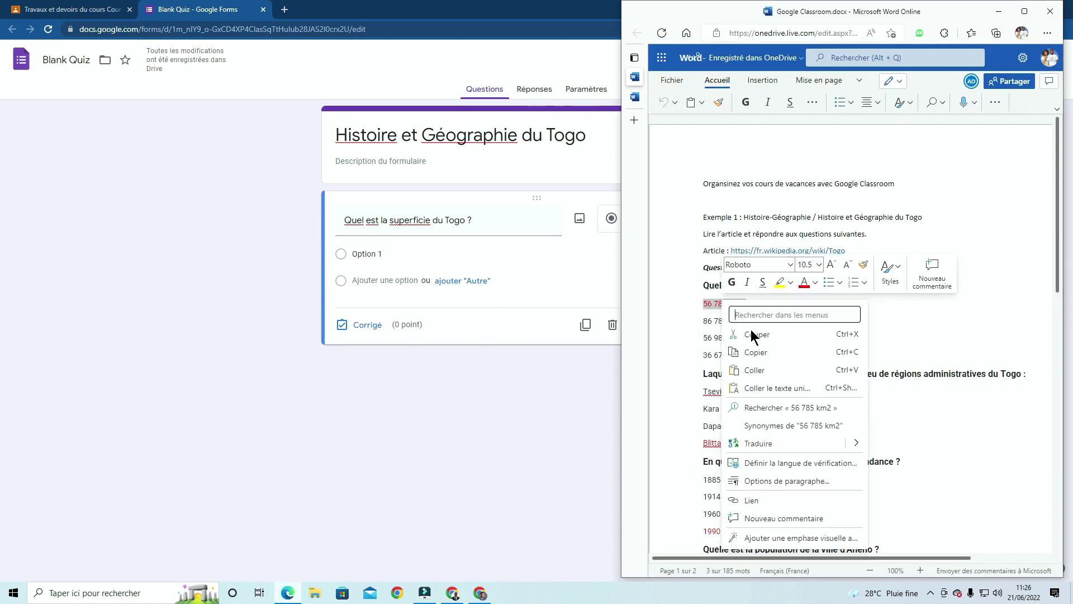
{"action": "left_click", "coordinate": [760, 352]}
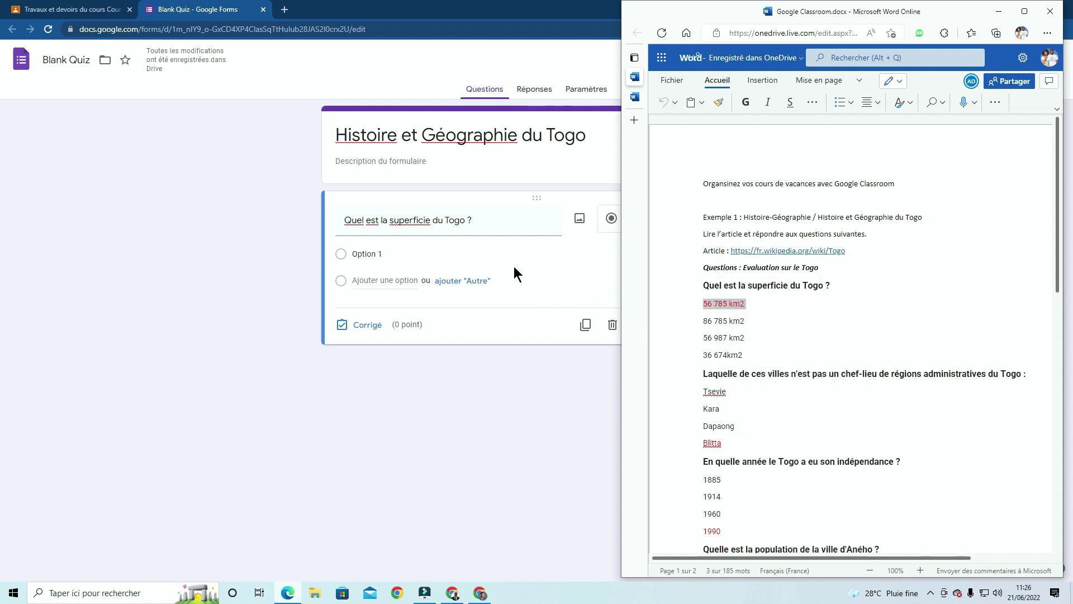
{"action": "left_click", "coordinate": [495, 256]}
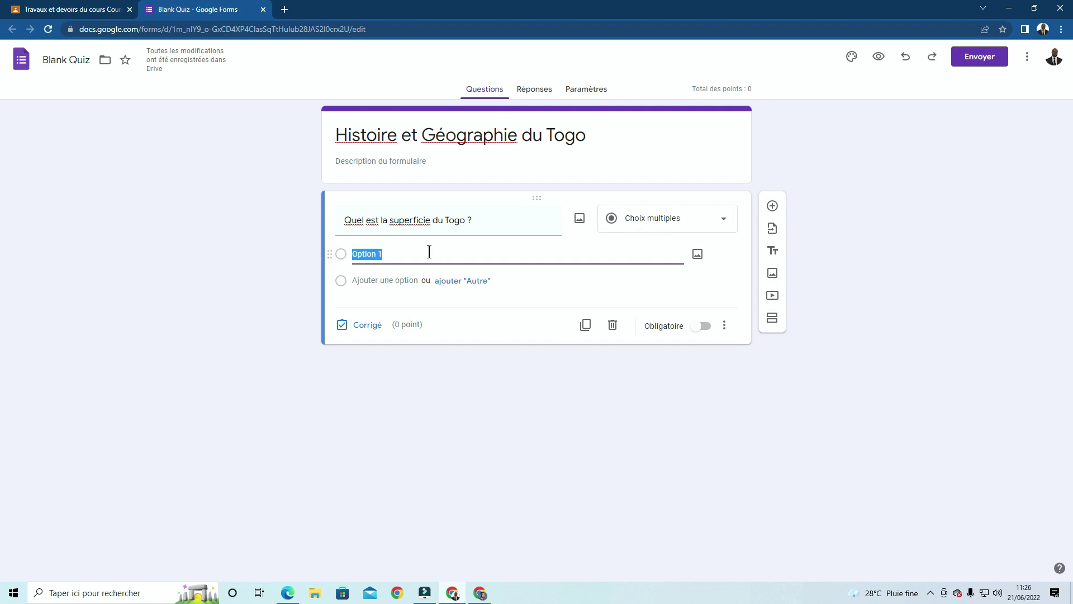
{"action": "key", "text": "ctrl+v"}
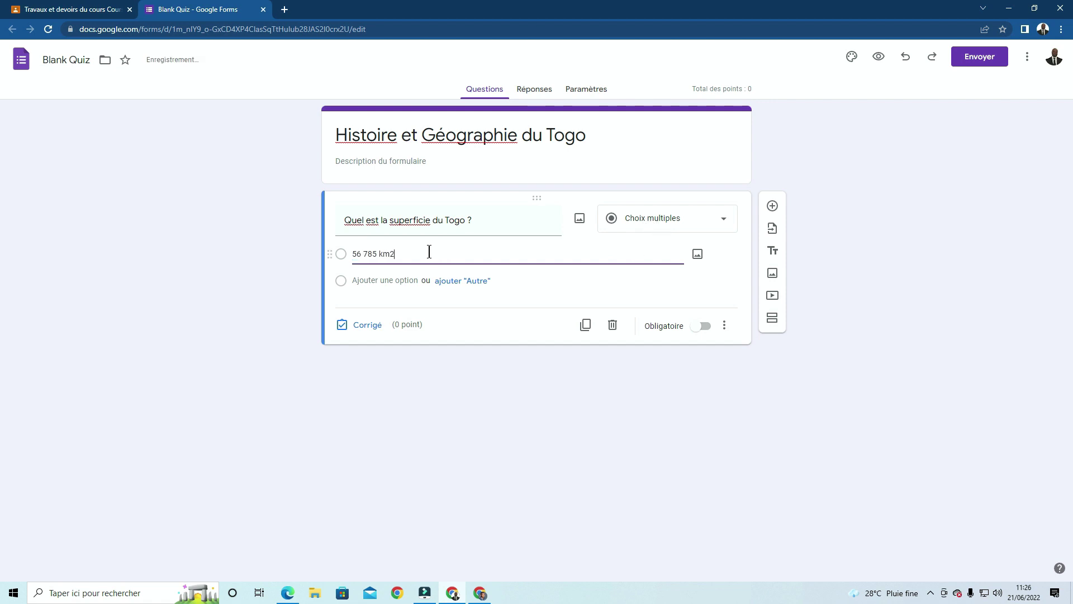
{"action": "left_click", "coordinate": [387, 279]}
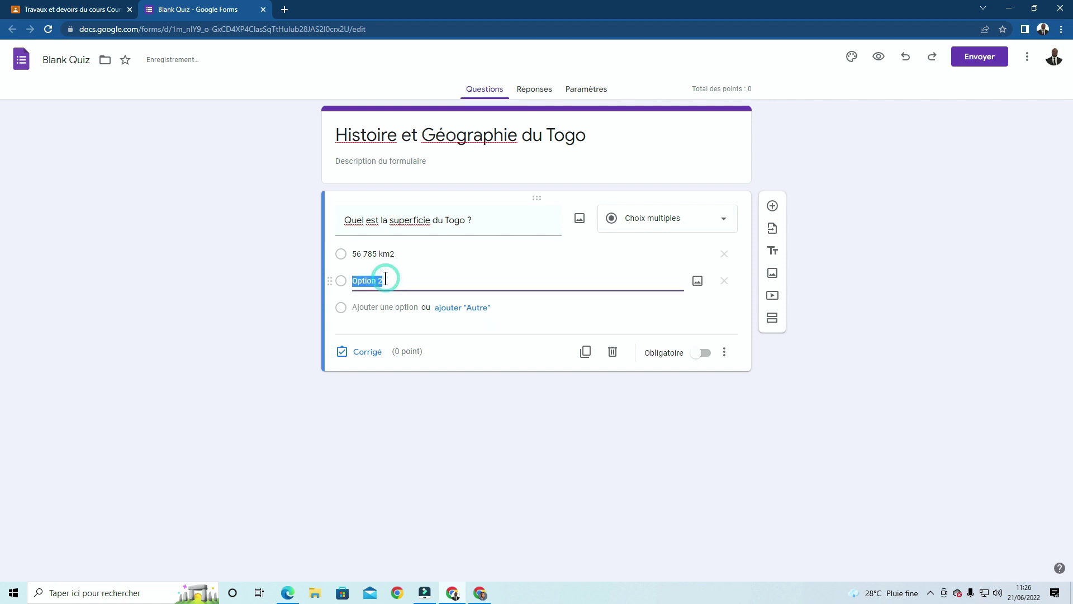
{"action": "key", "text": "ctrl+v"}
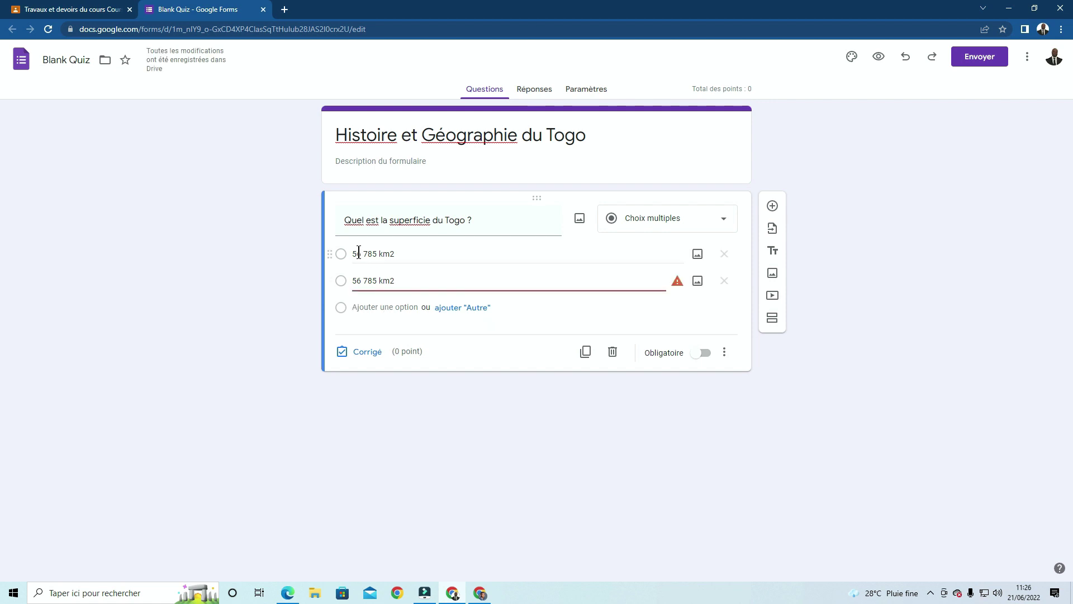
{"action": "left_click", "coordinate": [358, 251]}
{"action": "left_click", "coordinate": [356, 249]}
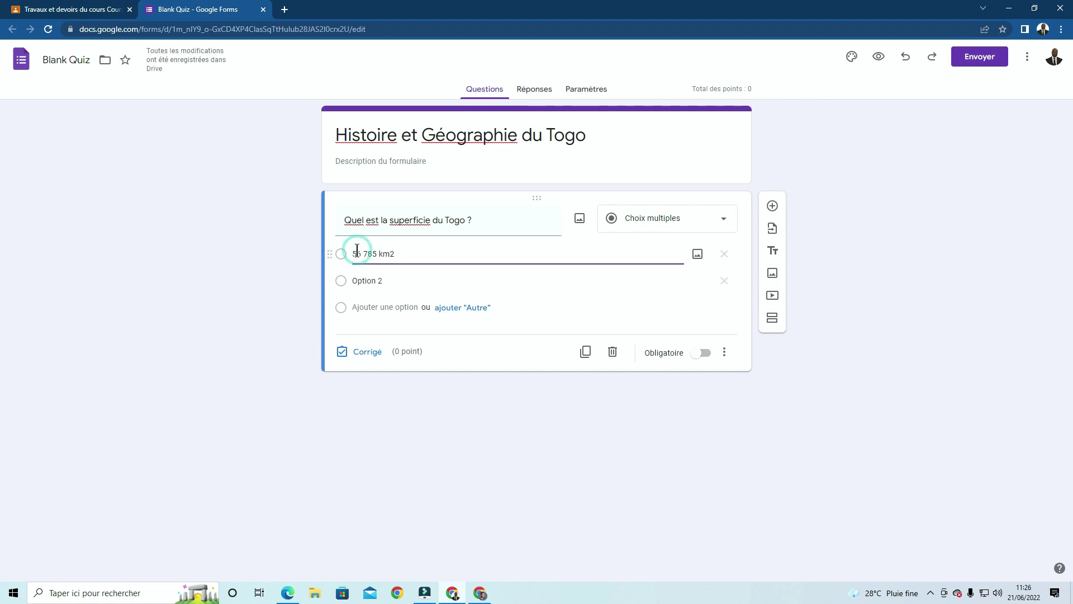
{"action": "key", "text": "BackSpace"}
{"action": "type", "text": "8"}
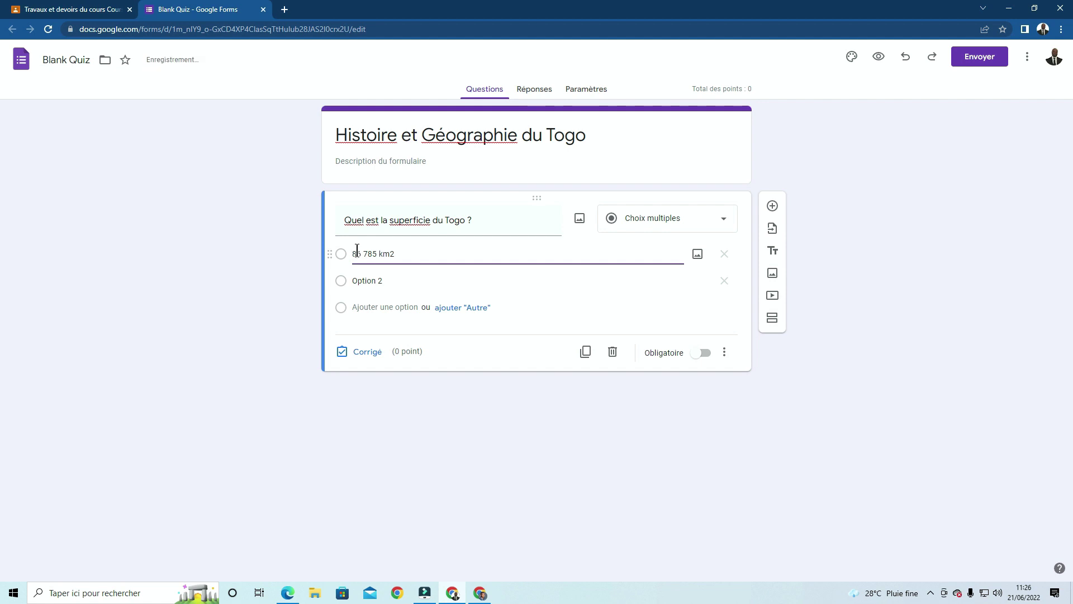
Add the answer choices 56 785 km2, 56 897 km2 and 78 569 km2.
{"action": "left_click", "coordinate": [403, 277]}
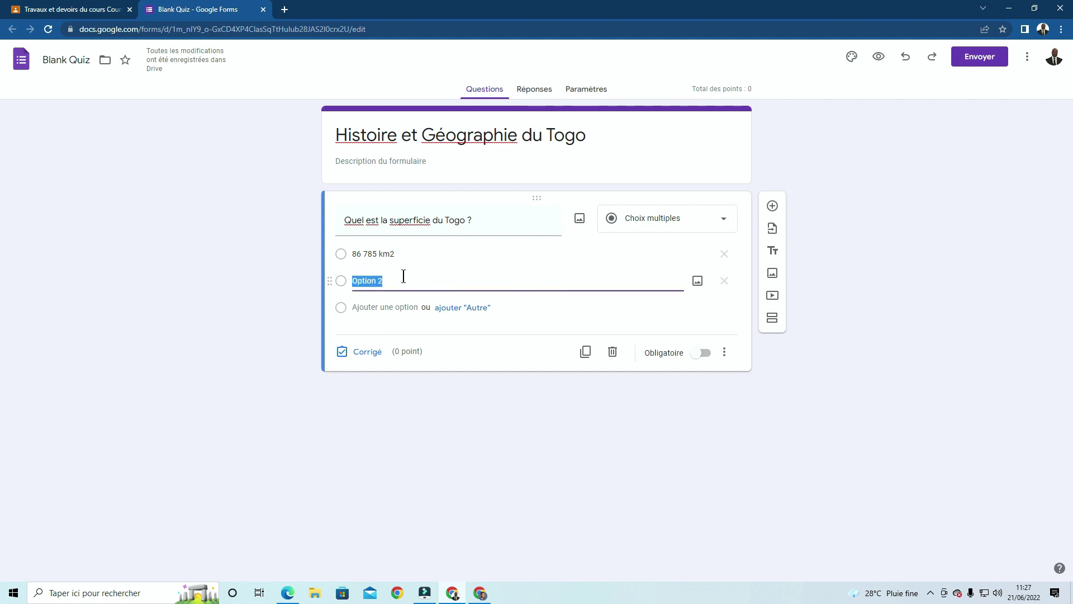
{"action": "type", "text": "56 785 km2"}
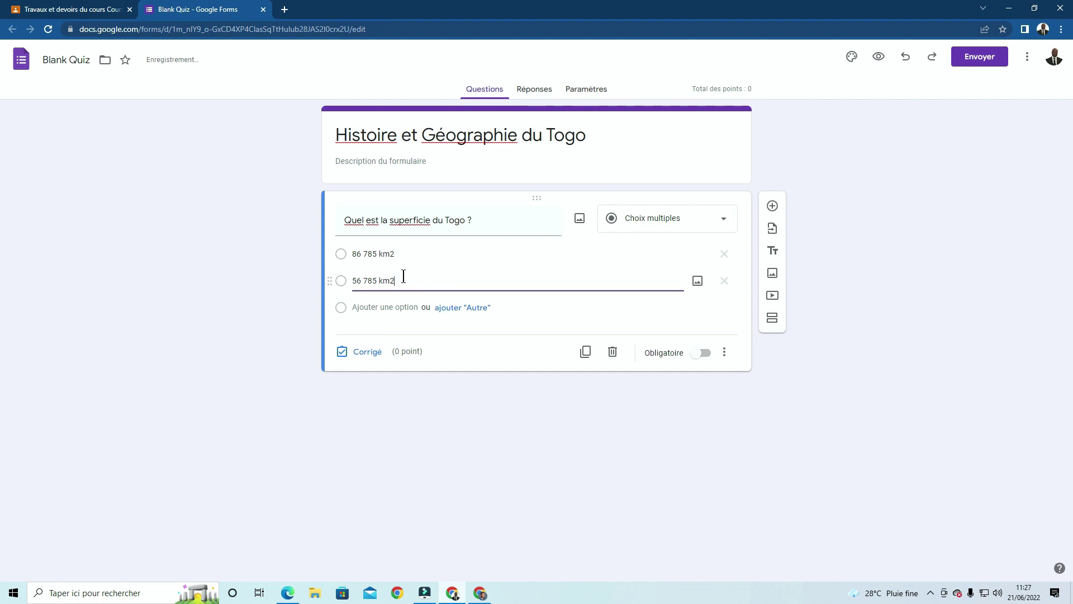
{"action": "left_click", "coordinate": [394, 307]}
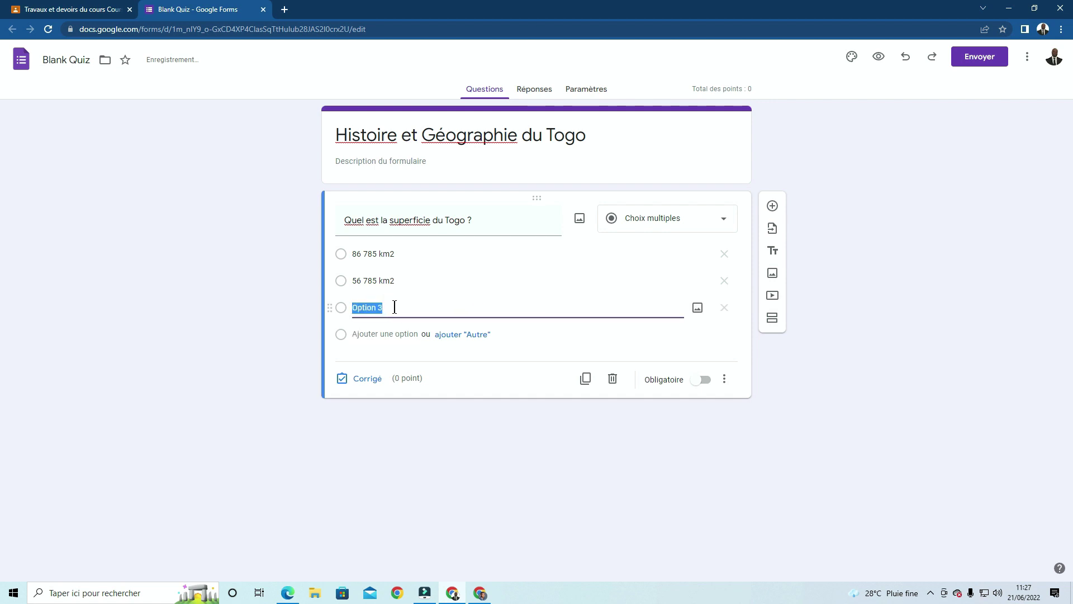
{"action": "key", "text": "ctrl+v"}
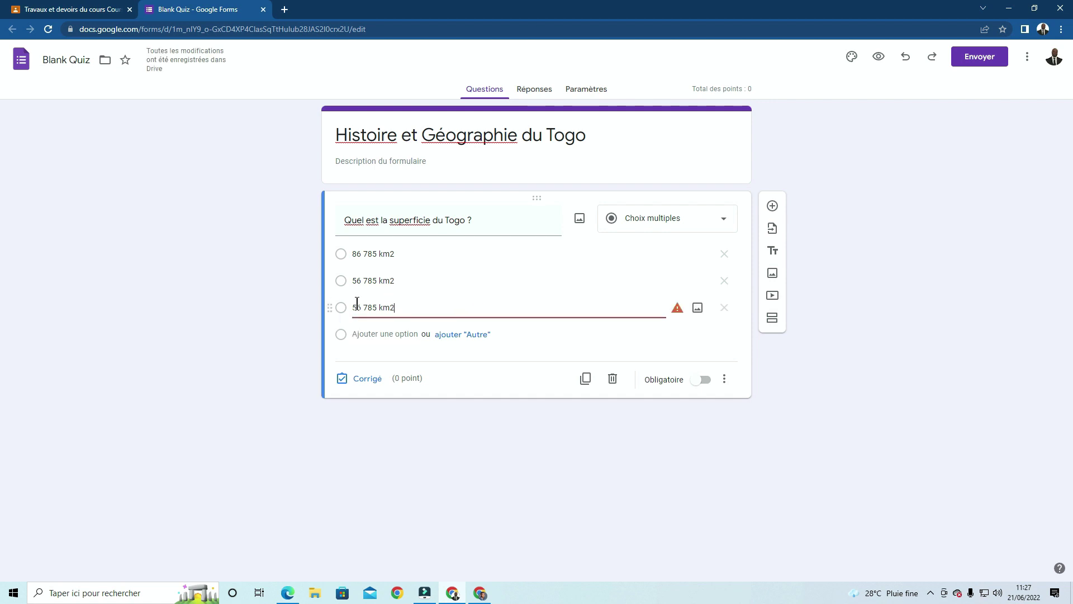
{"action": "left_click_drag", "start_coordinate": [376, 307], "coordinate": [364, 306]}
{"action": "type", "text": "897"}
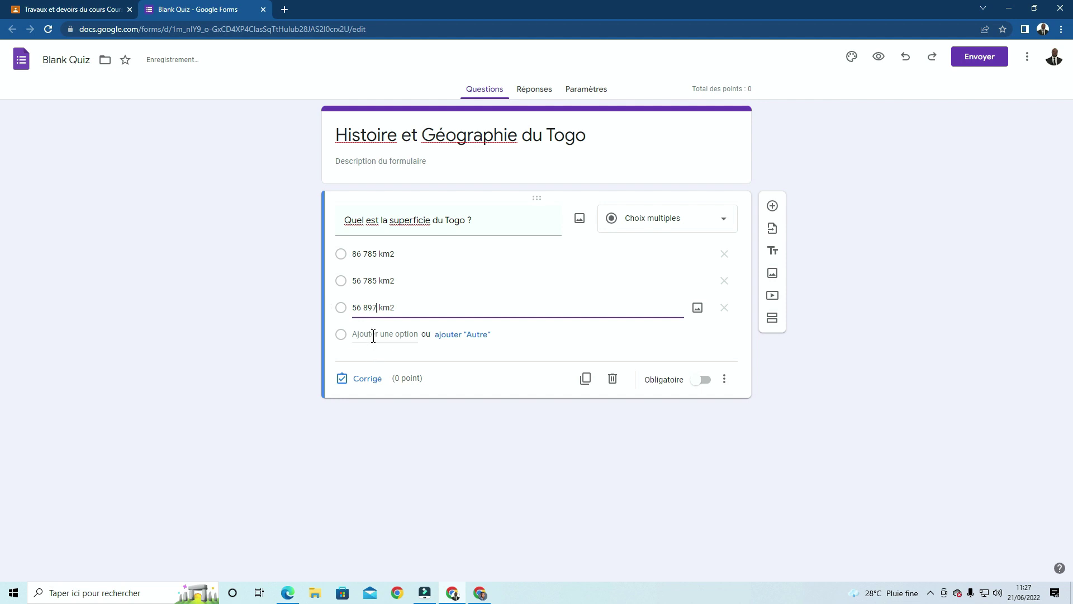
{"action": "left_click", "coordinate": [374, 336]}
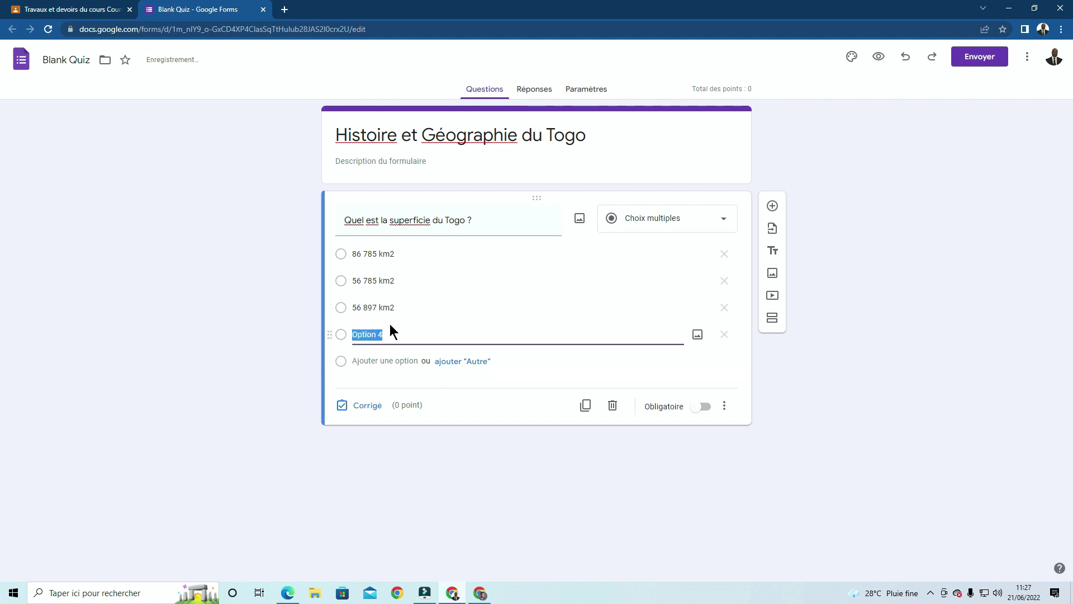
{"action": "type", "text": "78"}
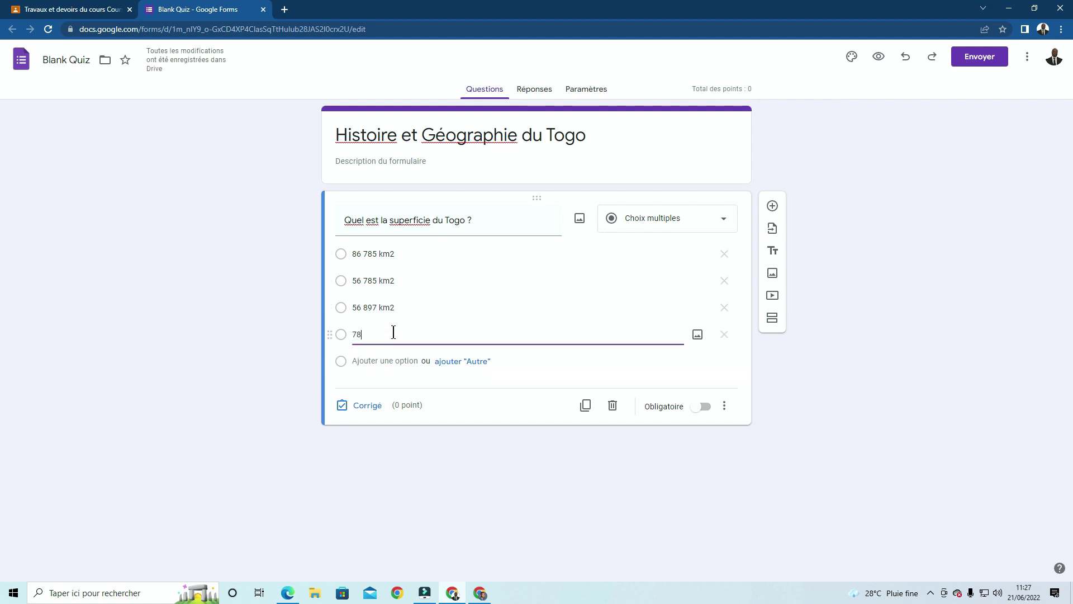
{"action": "type", "text": " 56998"}
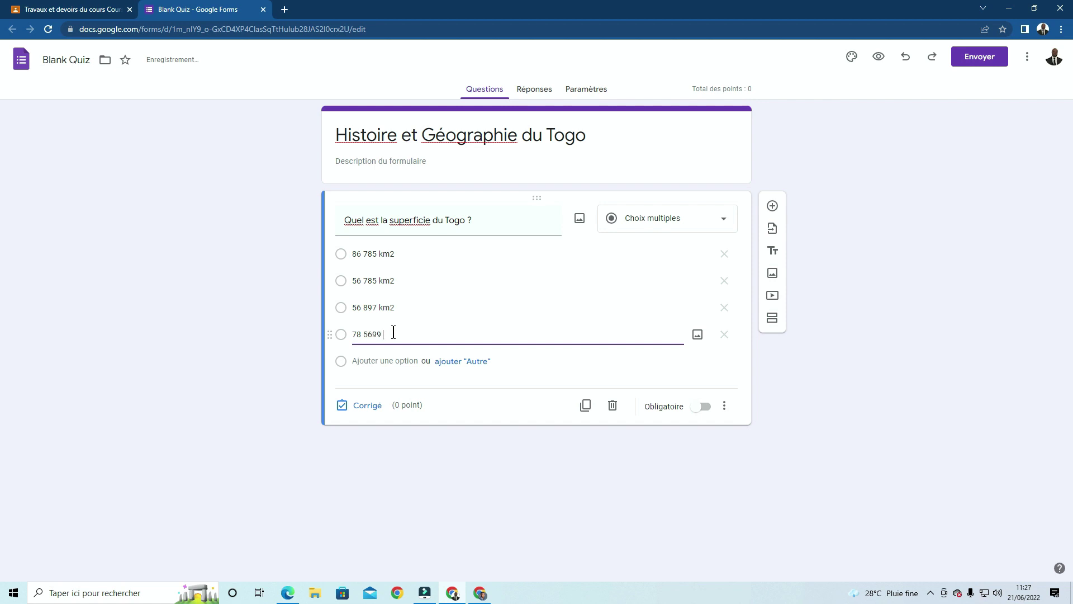
{"action": "type", "text": "km"}
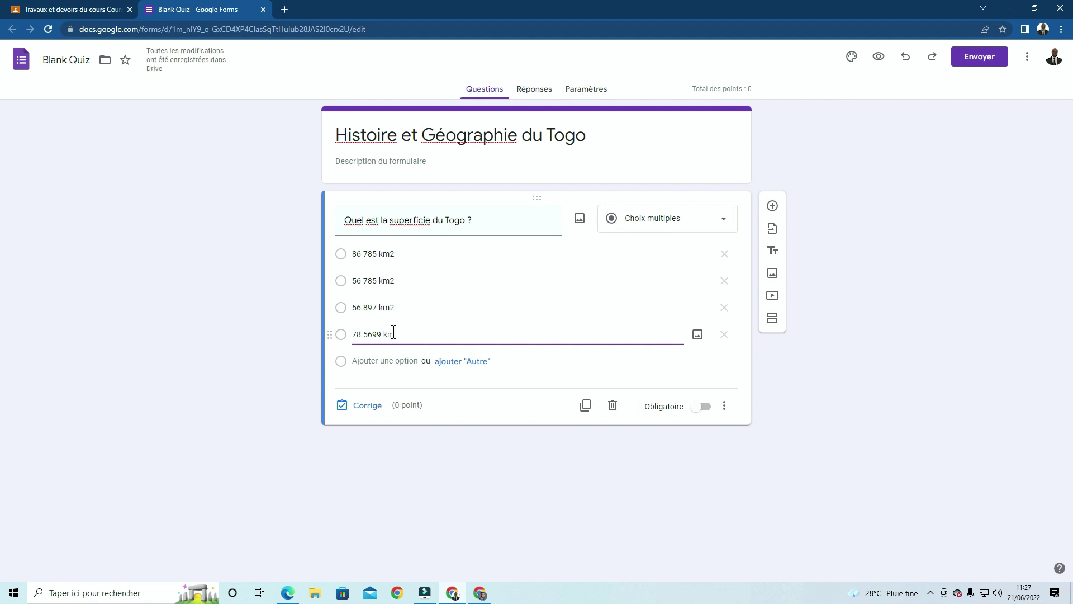
{"action": "type", "text": "2"}
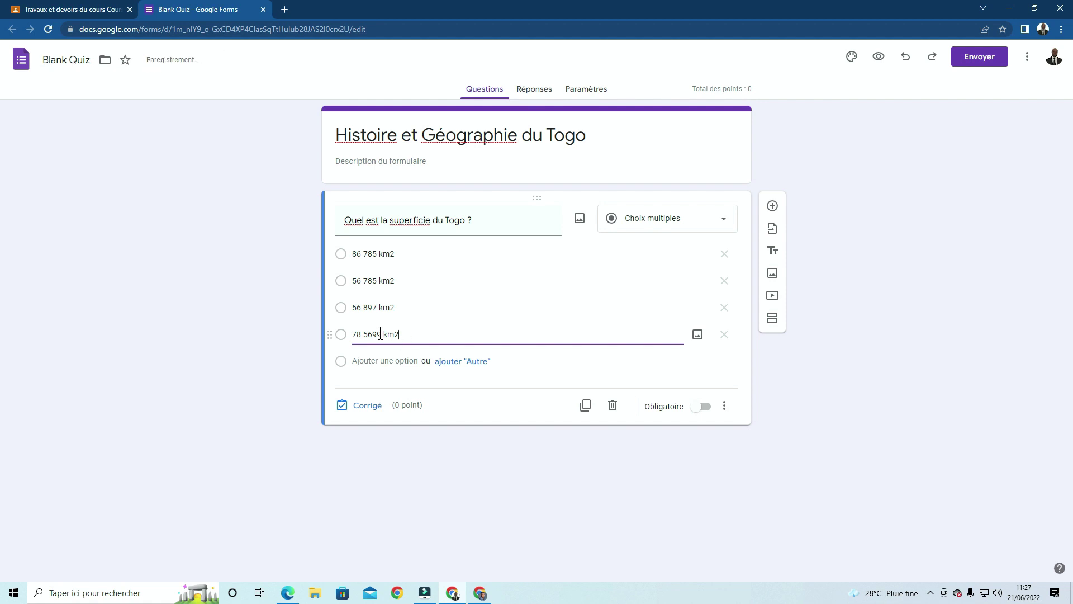
{"action": "key", "text": "BackSpace"}
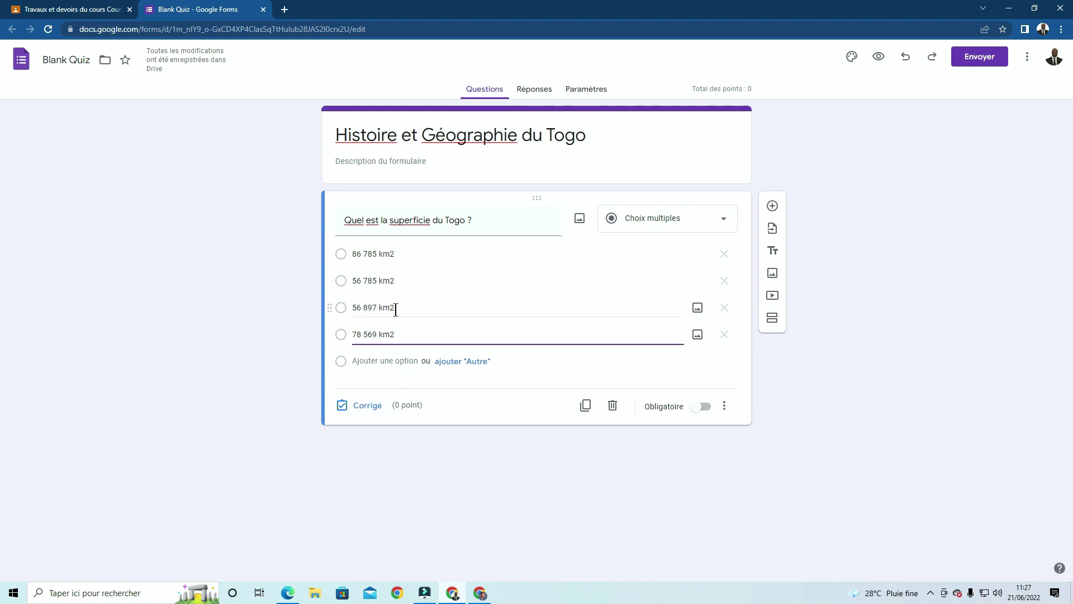
Key 56 785 km2 as correct for 2 points, make the question required, and add another question.
{"action": "left_click", "coordinate": [369, 409]}
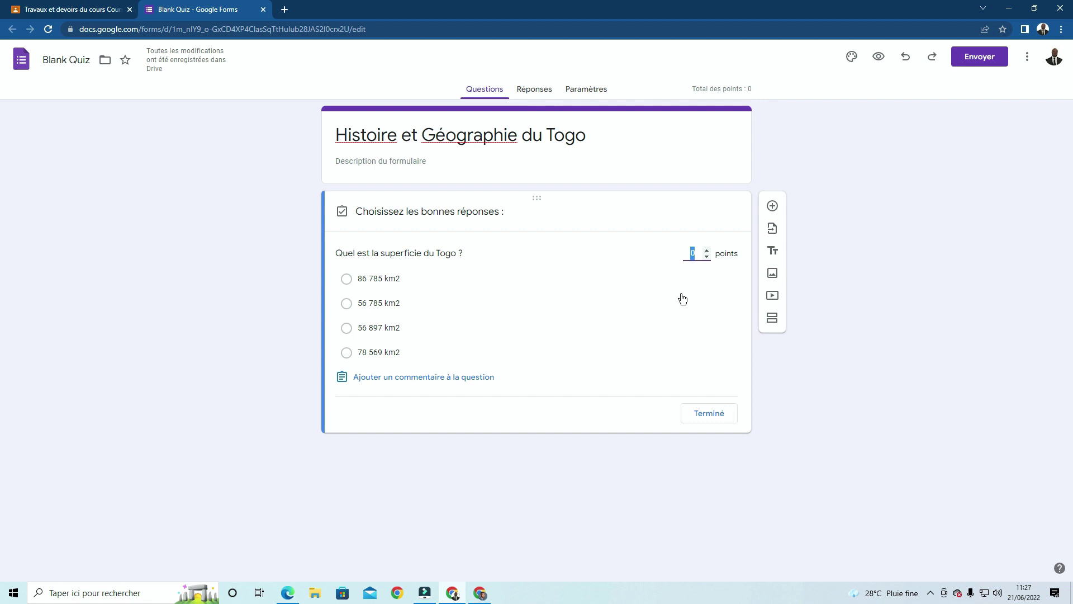
{"action": "type", "text": "2"}
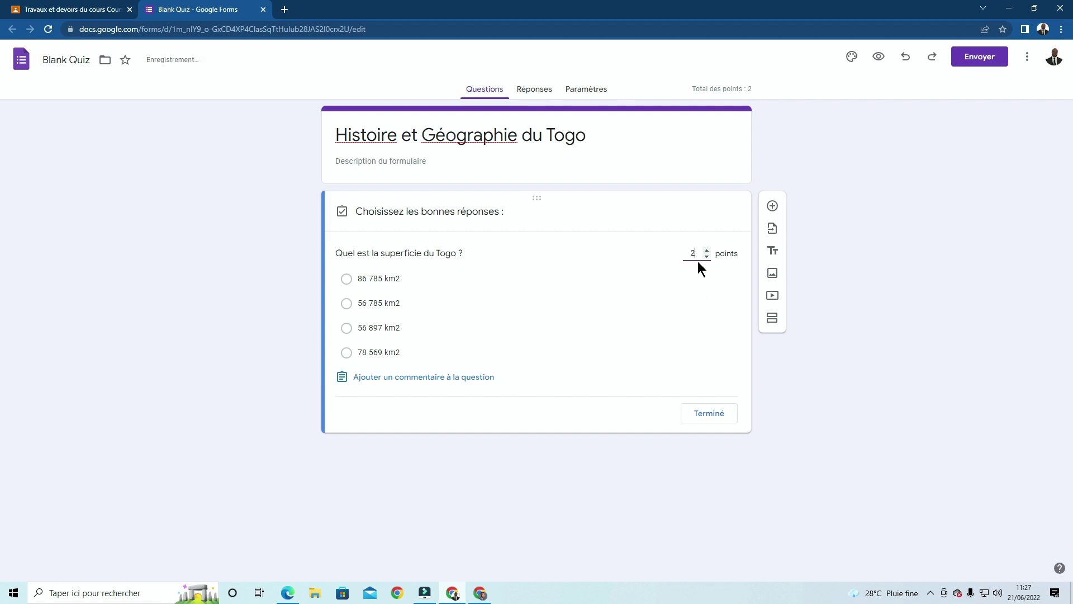
{"action": "left_click", "coordinate": [347, 305]}
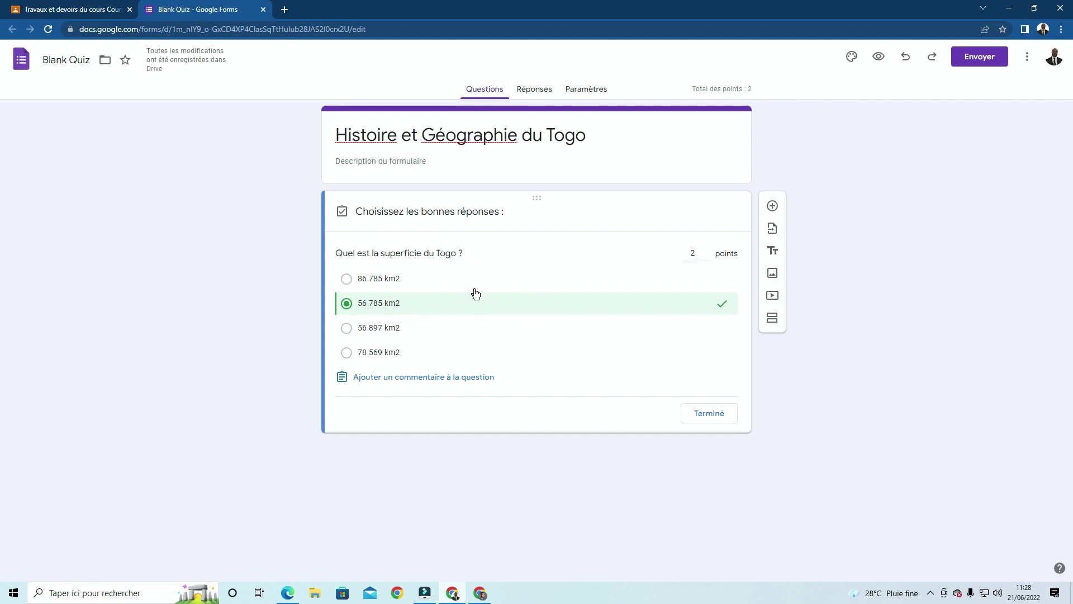
{"action": "left_click", "coordinate": [707, 412]}
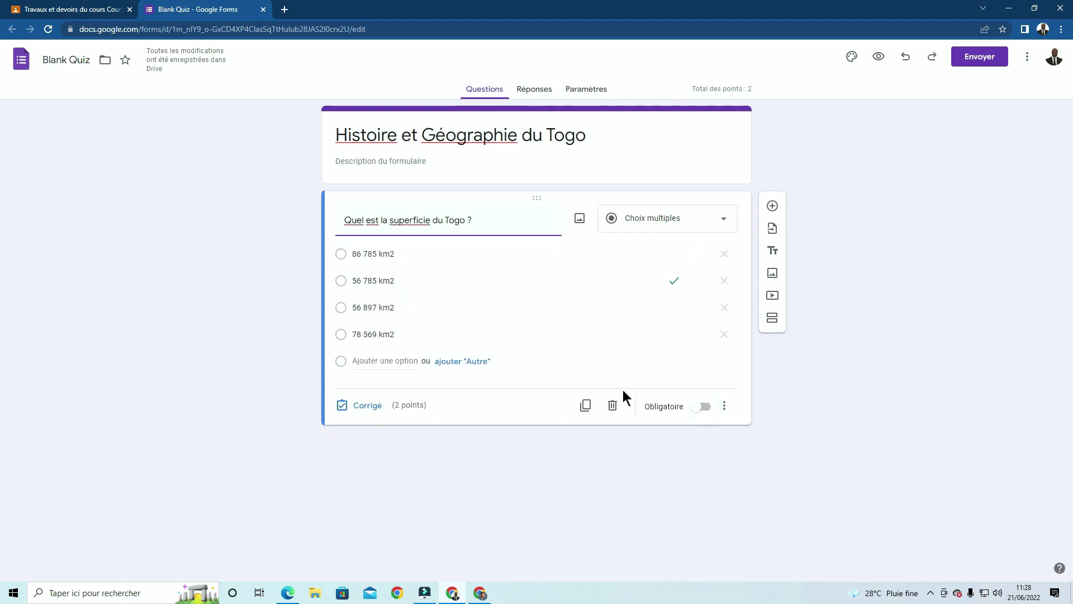
{"action": "left_click", "coordinate": [706, 407]}
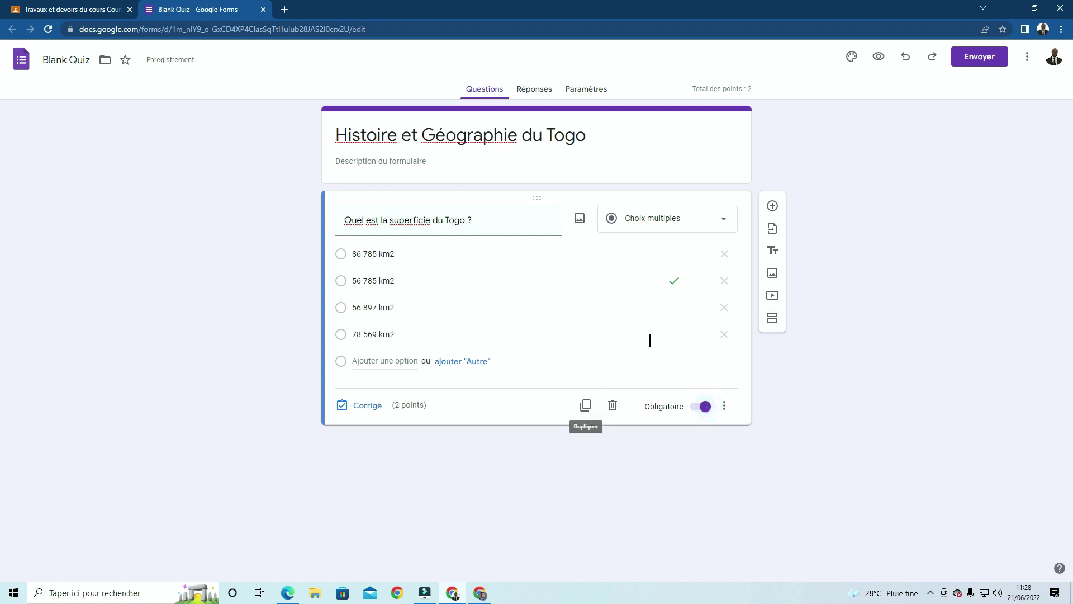
{"action": "left_click", "coordinate": [772, 206]}
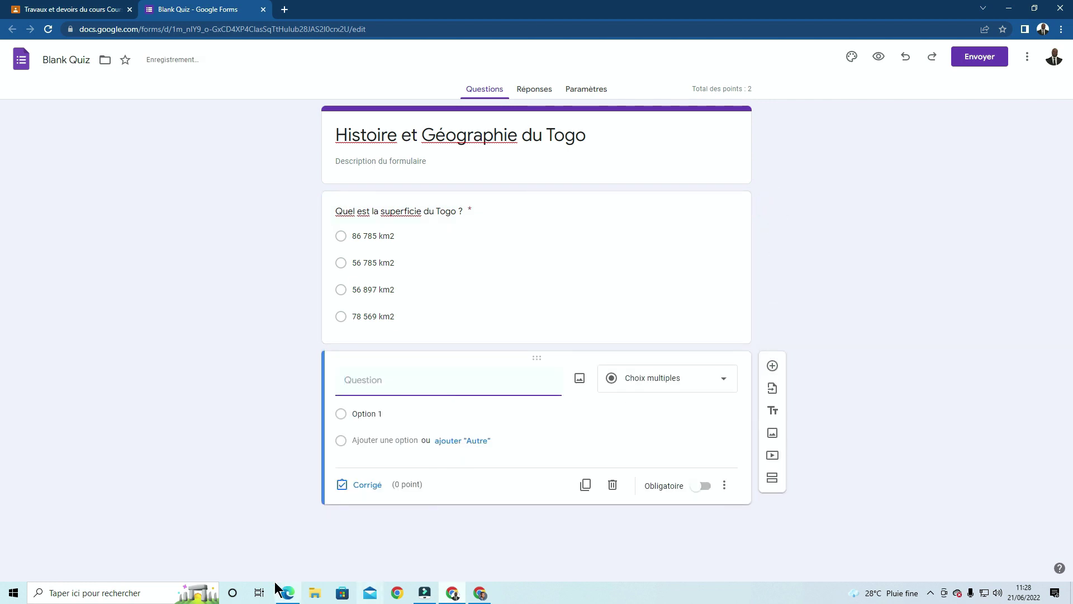
Copy the question 'Laquelle de ces villes n'est pas un chef-lieu de régions administratives du Togo' from Word.
{"action": "left_click", "coordinate": [287, 595]}
{"action": "scroll", "coordinate": [923, 310], "scroll_direction": "down", "scroll_amount": 2}
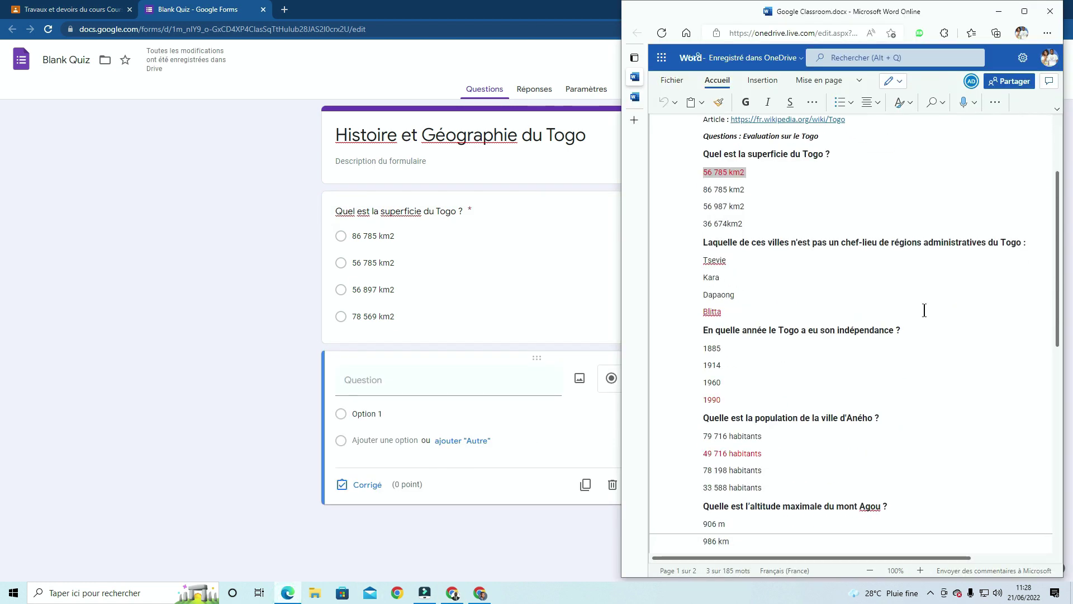
{"action": "left_click_drag", "start_coordinate": [1037, 248], "coordinate": [690, 237]}
{"action": "key", "text": "ctrl+c"}
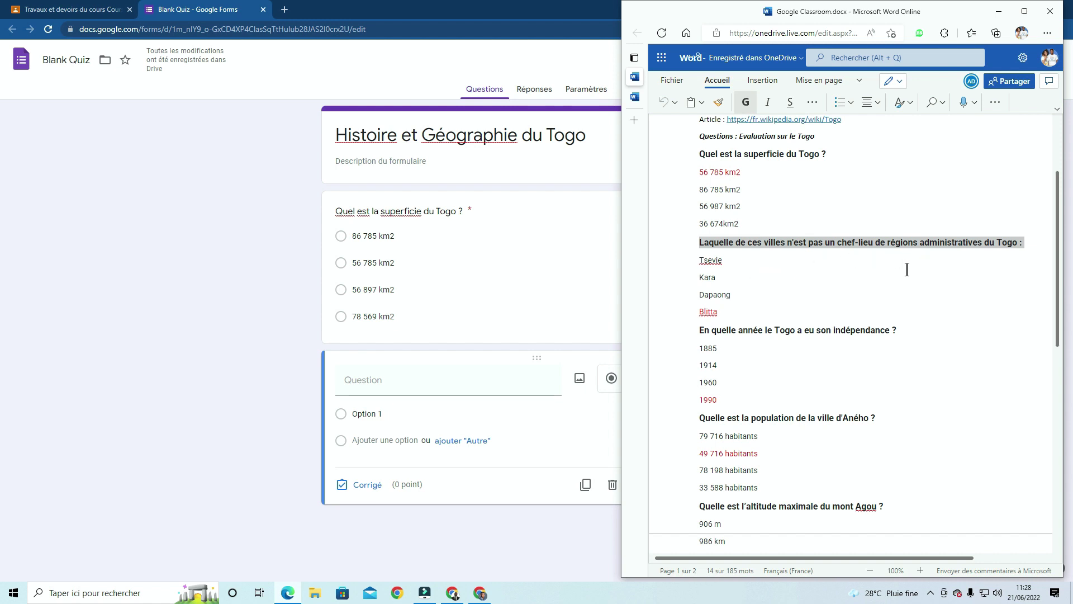
{"action": "left_click", "coordinate": [394, 380]}
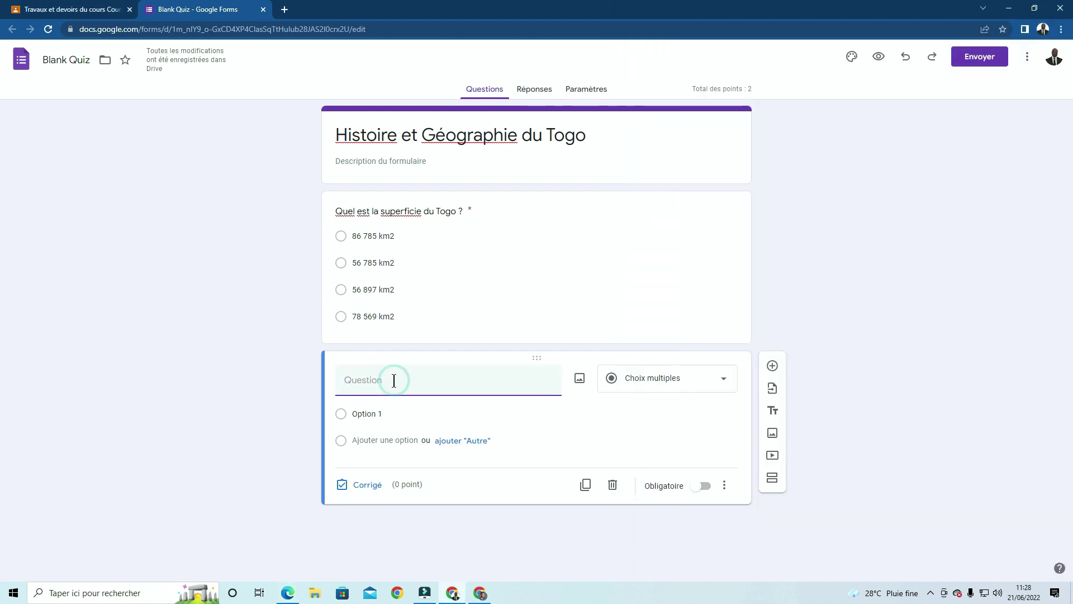
Paste the regional-capitals question and enter the choices Tsevie, Sokode, Kara and Blitta.
{"action": "key", "text": "ctrl+v"}
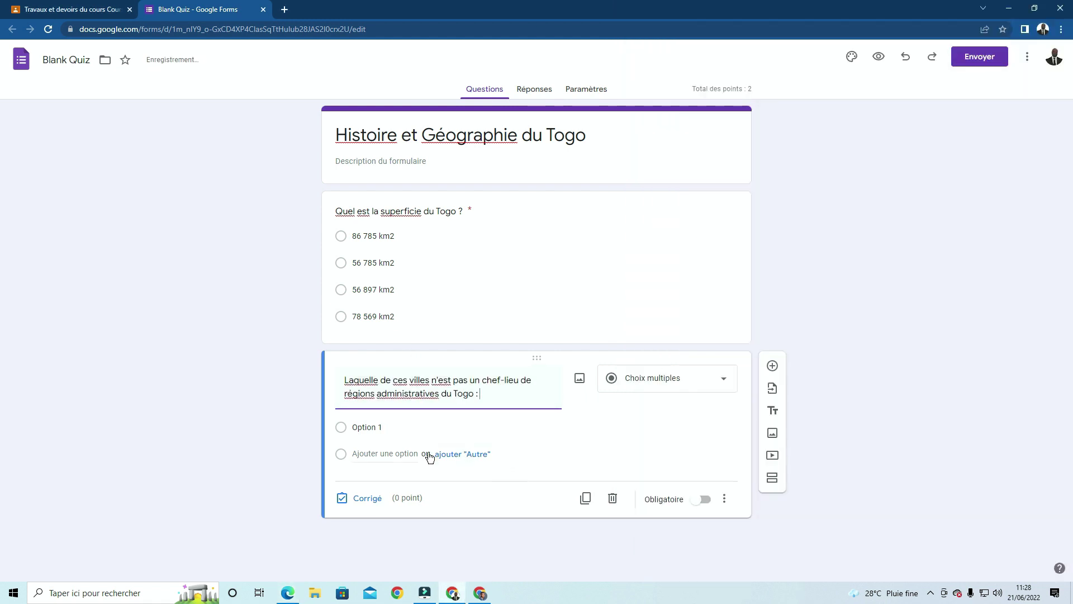
{"action": "left_click", "coordinate": [371, 427]}
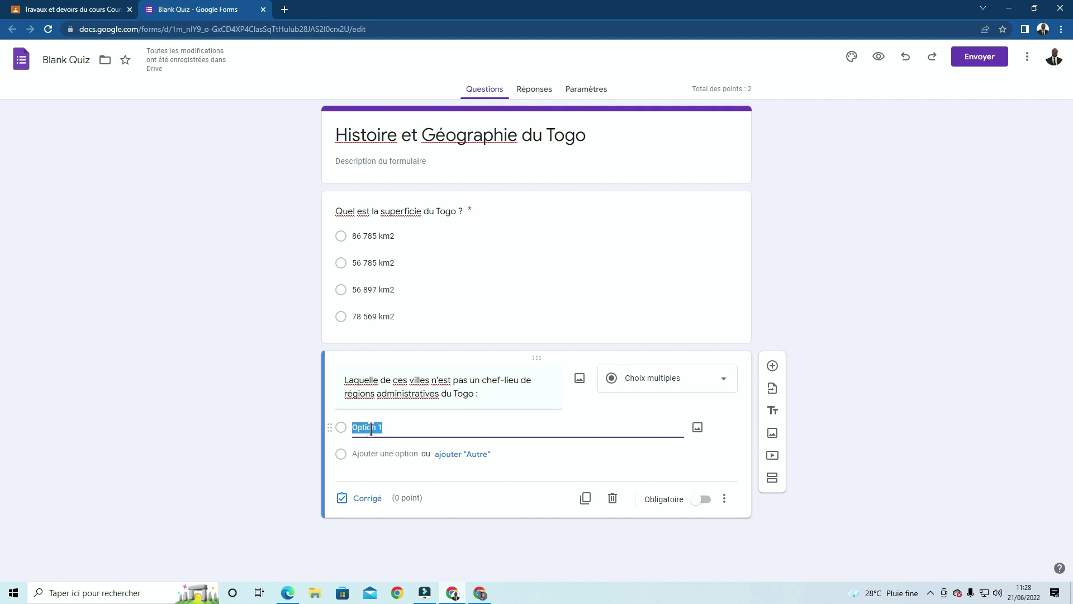
{"action": "type", "text": "Tsevie"}
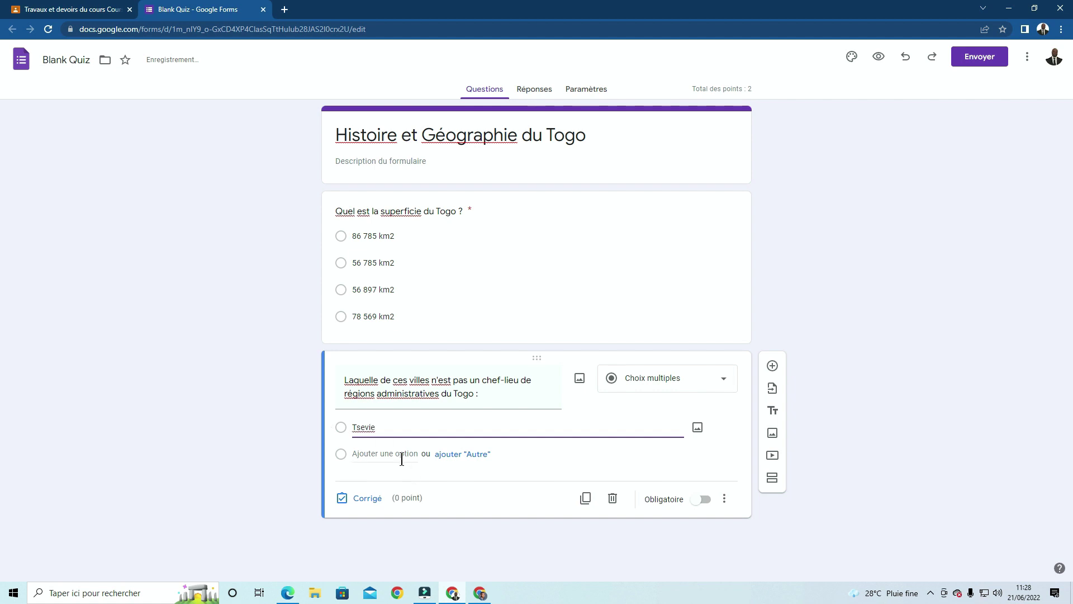
{"action": "left_click", "coordinate": [401, 456]}
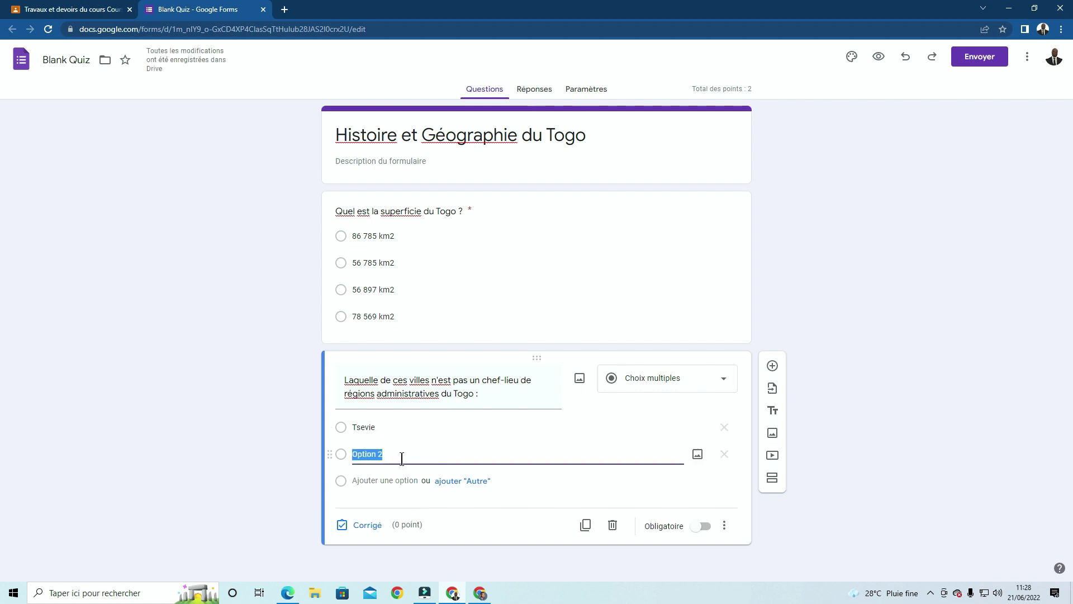
{"action": "type", "text": "Sokode"}
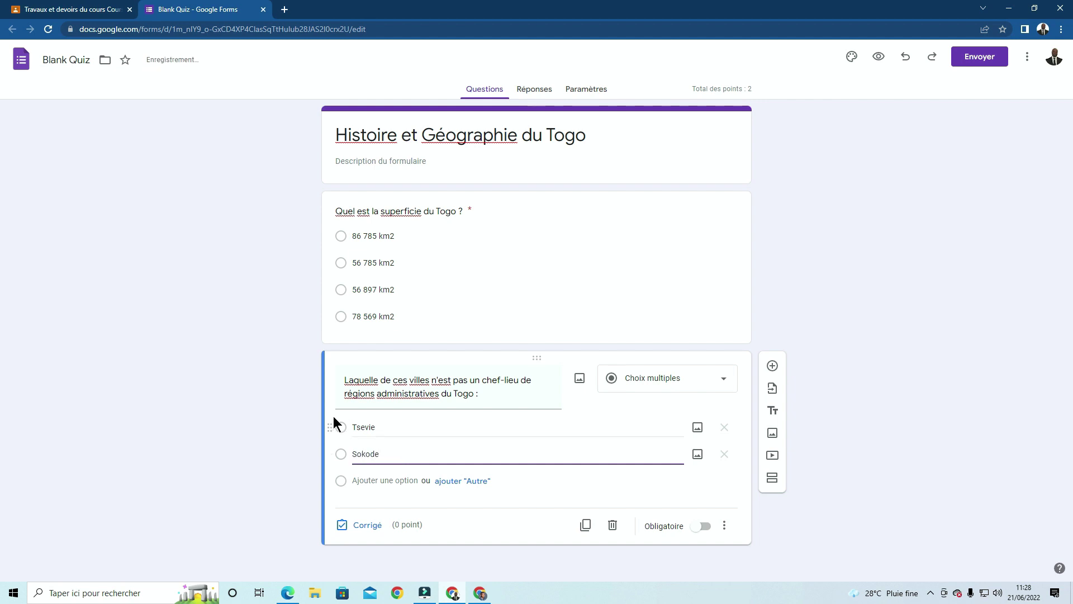
{"action": "left_click", "coordinate": [383, 480]}
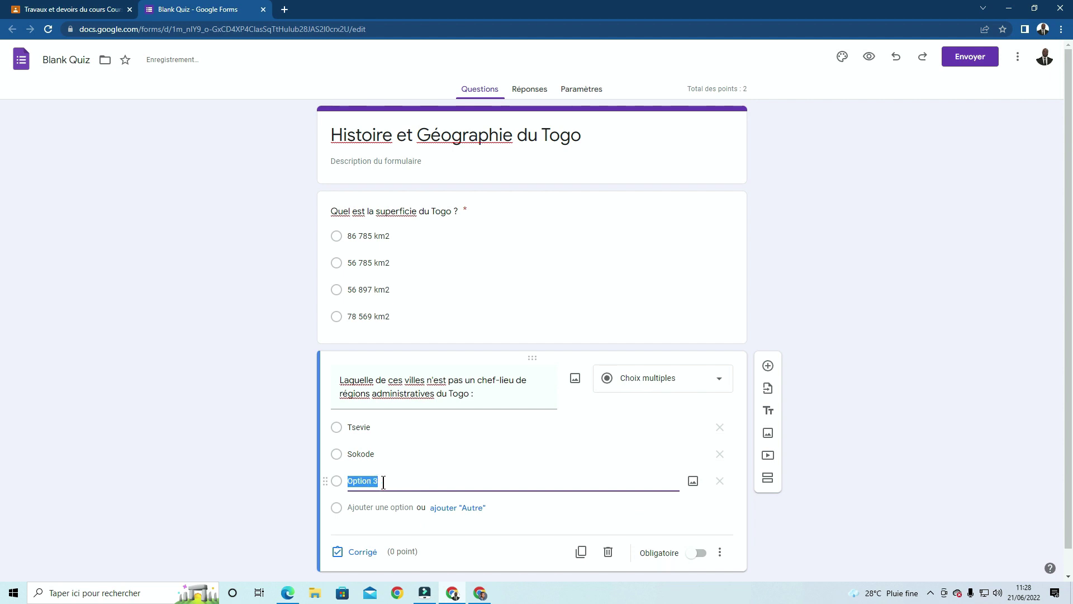
{"action": "type", "text": "Kara"}
{"action": "left_click", "coordinate": [376, 507]}
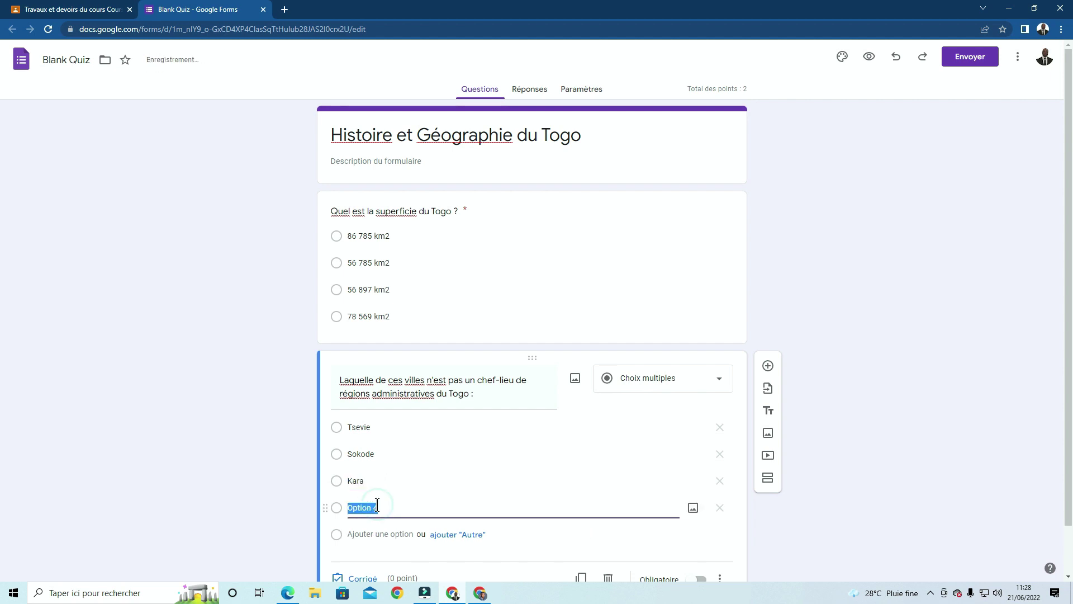
{"action": "type", "text": "Bli"}
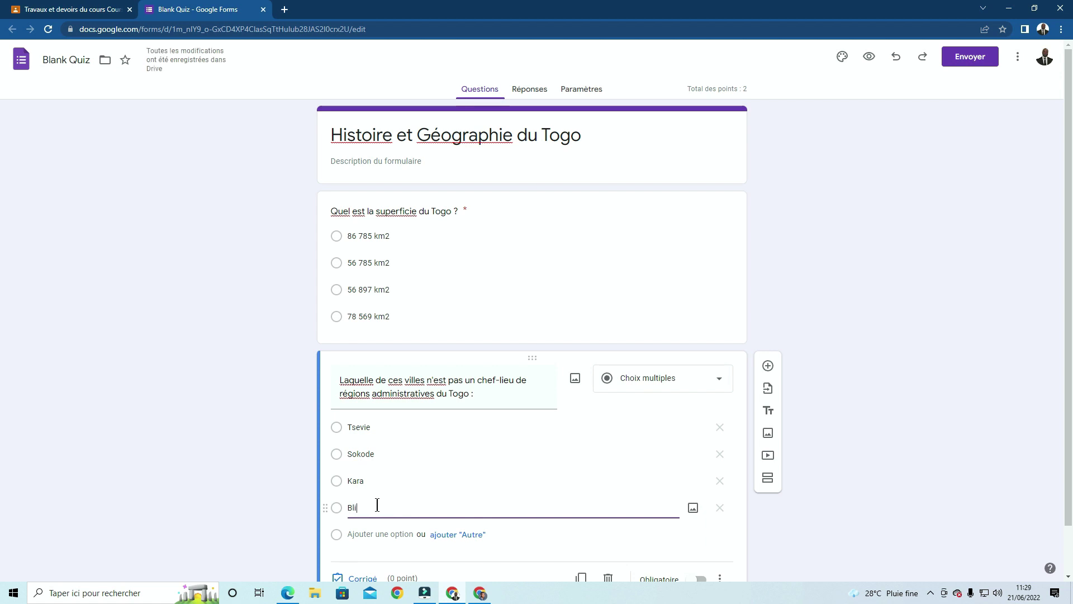
{"action": "type", "text": "tta"}
{"action": "scroll", "coordinate": [566, 449], "scroll_direction": "down", "scroll_amount": 1}
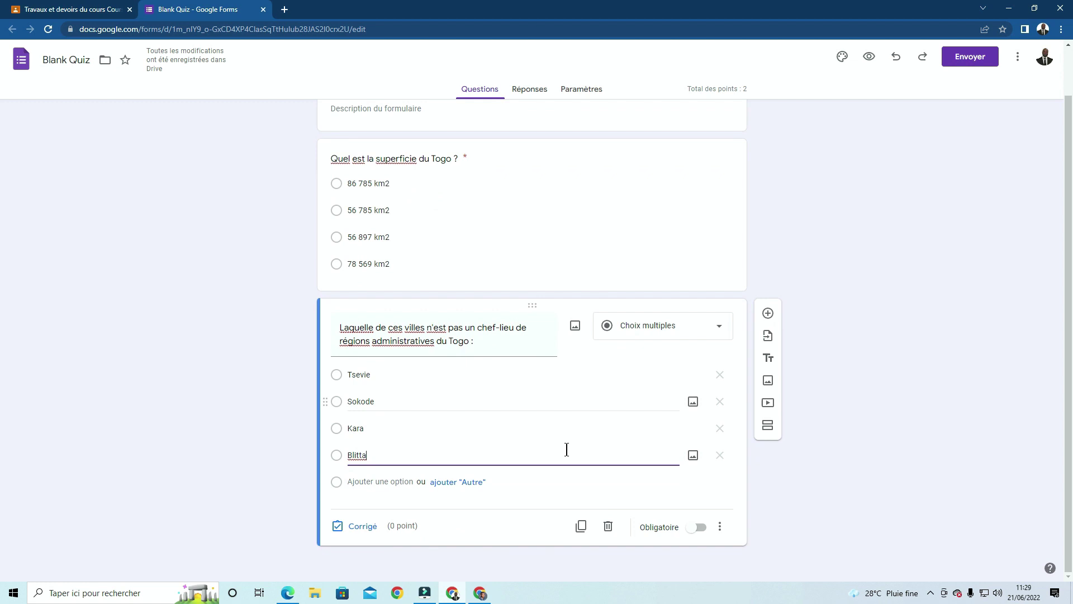
Mark Blitta as the correct answer and make the question worth 2 points.
{"action": "left_click", "coordinate": [357, 526]}
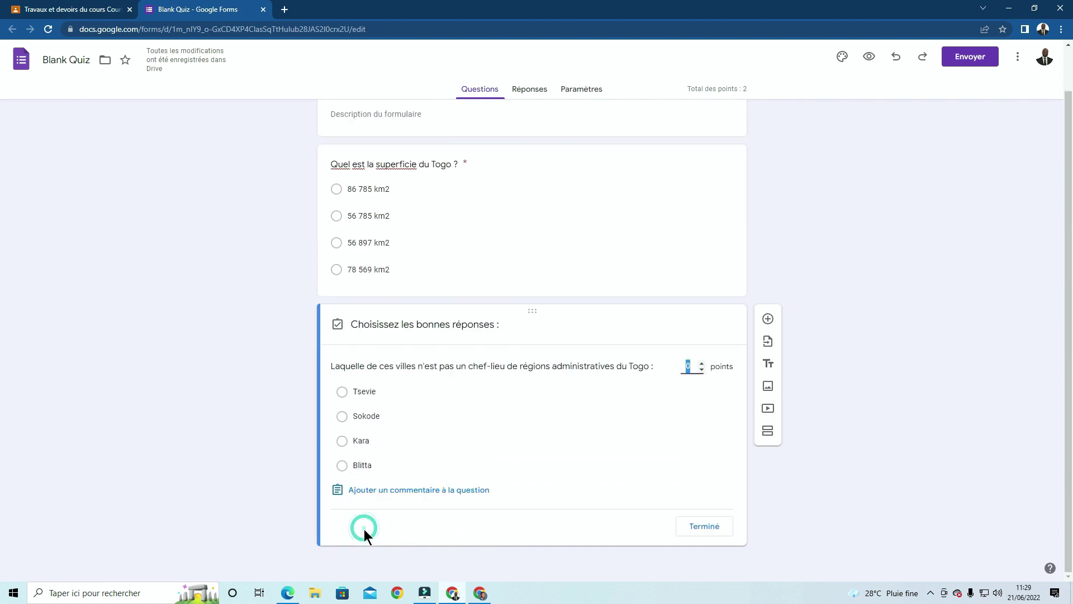
{"action": "left_click", "coordinate": [342, 467]}
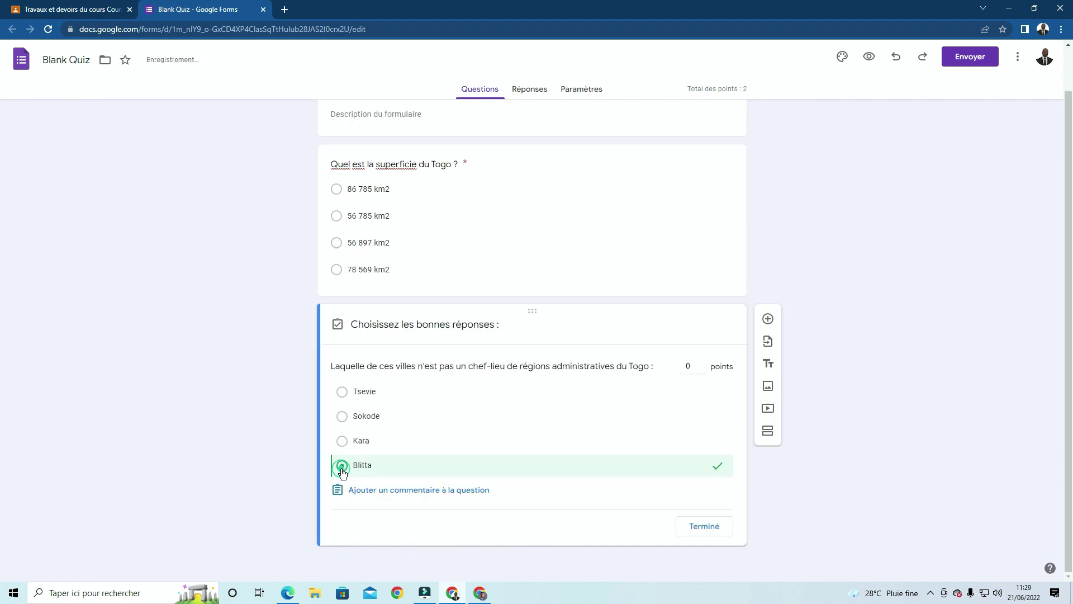
{"action": "left_click", "coordinate": [697, 365]}
{"action": "key", "text": "BackSpace"}
{"action": "type", "text": "2"}
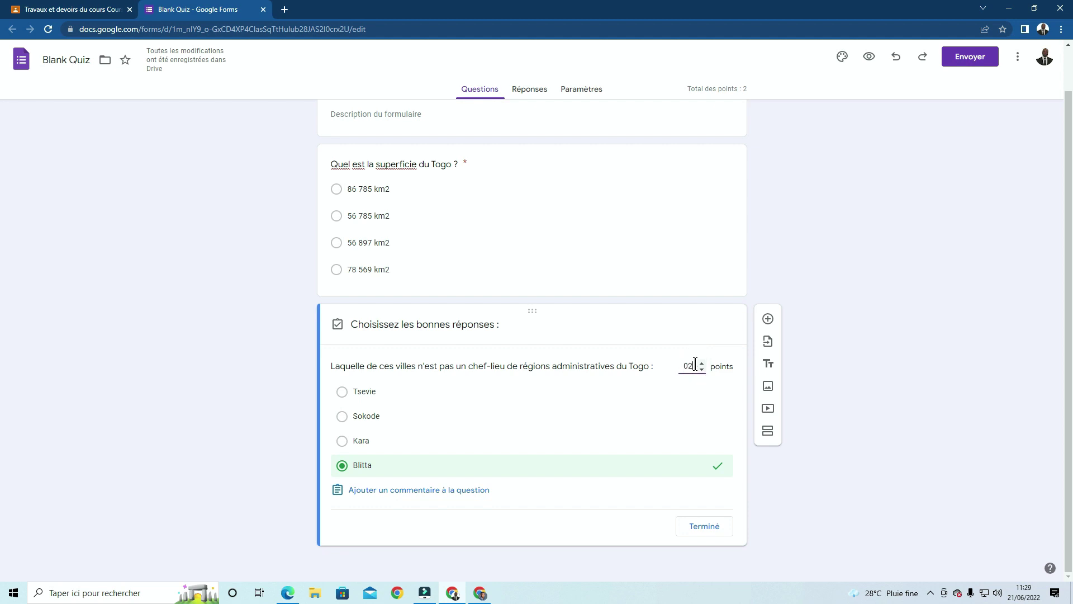
{"action": "left_click", "coordinate": [704, 526]}
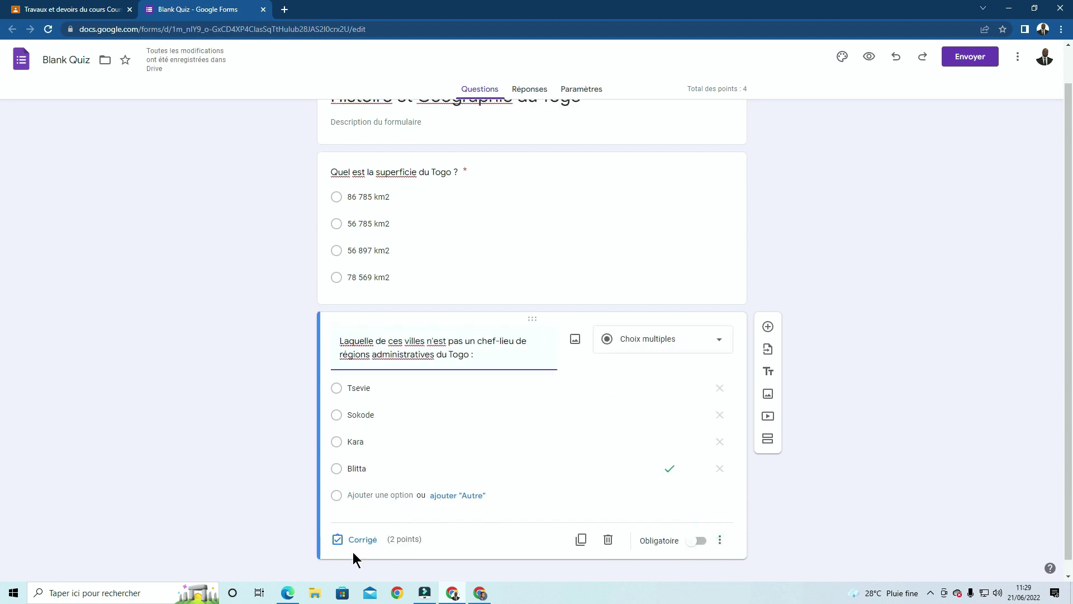
Copy the question 'En quelle année le Togo a eu son indépendance ?' from the Word document.
{"action": "left_click", "coordinate": [287, 592]}
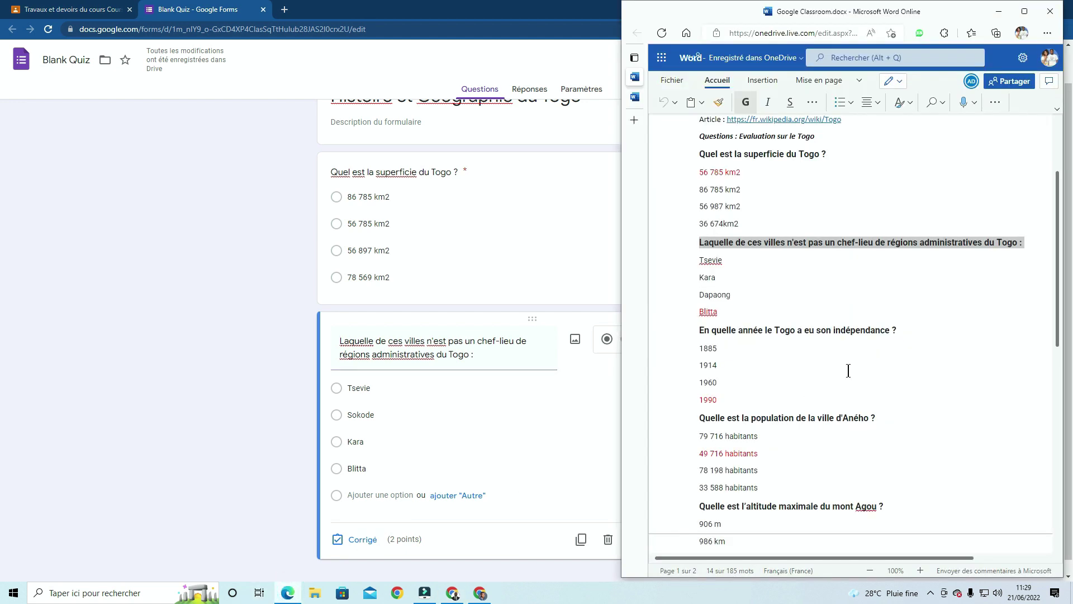
{"action": "scroll", "coordinate": [872, 307], "scroll_direction": "down", "scroll_amount": 3}
{"action": "left_click_drag", "start_coordinate": [913, 202], "coordinate": [700, 199]}
{"action": "key", "text": "ctrl+c"}
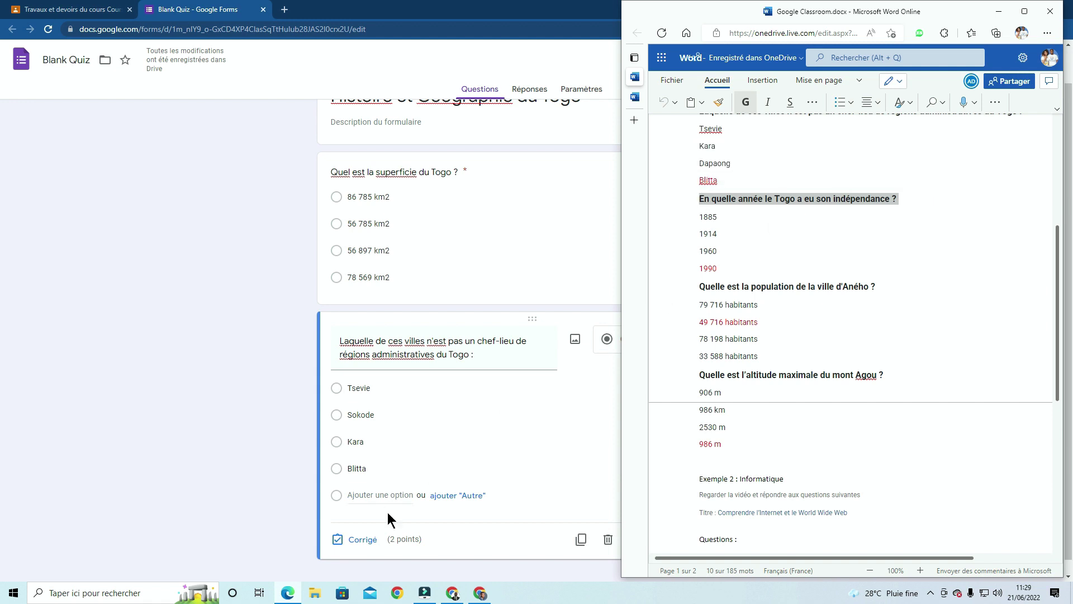
{"action": "left_click", "coordinate": [196, 468]}
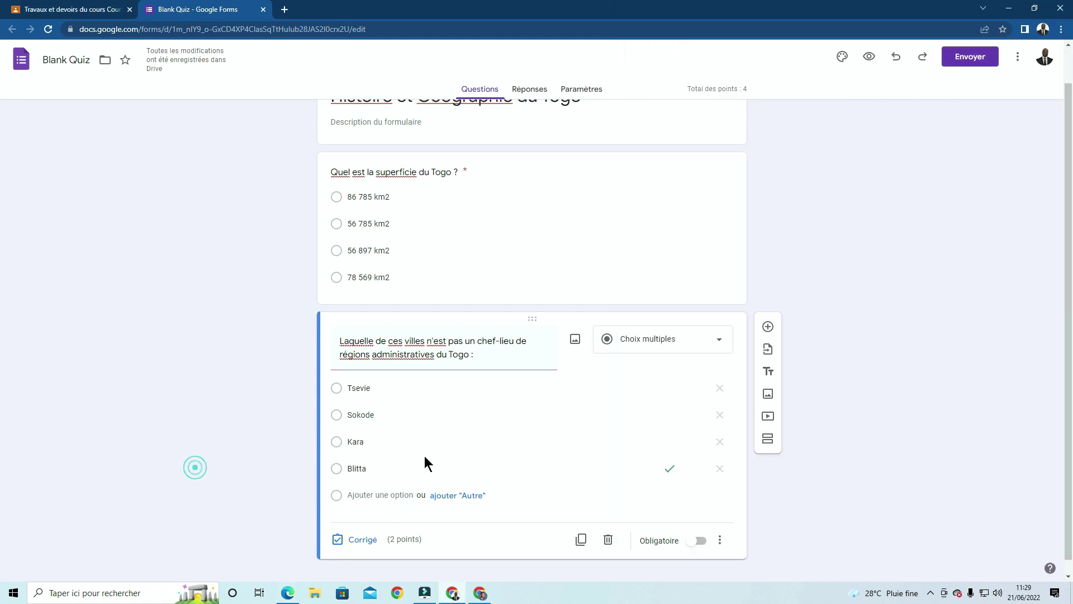
Add a new question with the pasted independence question and first choice 1885.
{"action": "left_click", "coordinate": [768, 325]}
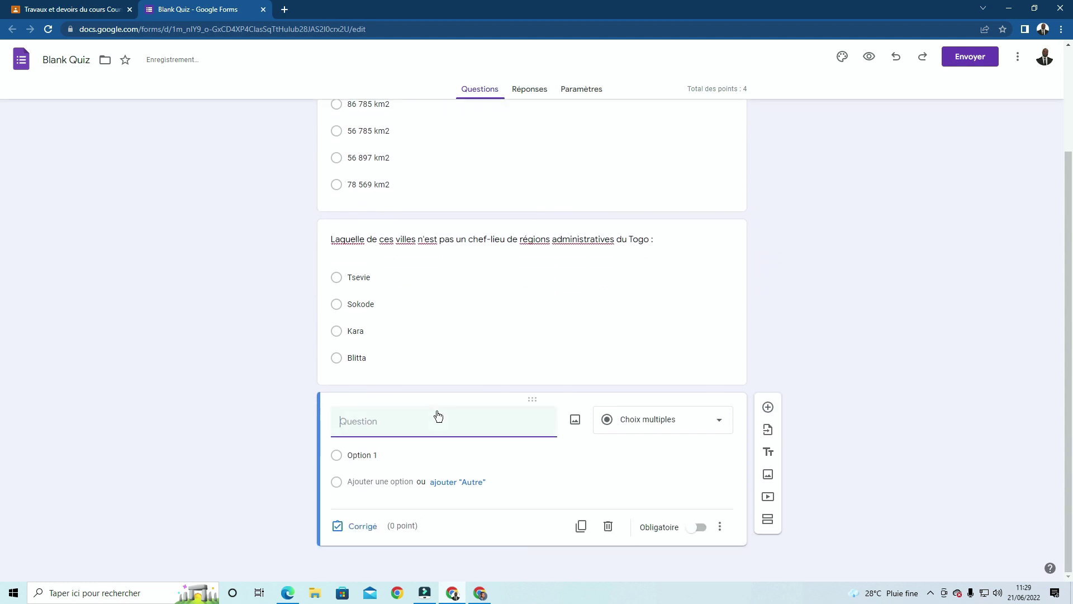
{"action": "left_click", "coordinate": [404, 423]}
{"action": "key", "text": "ctrl+v"}
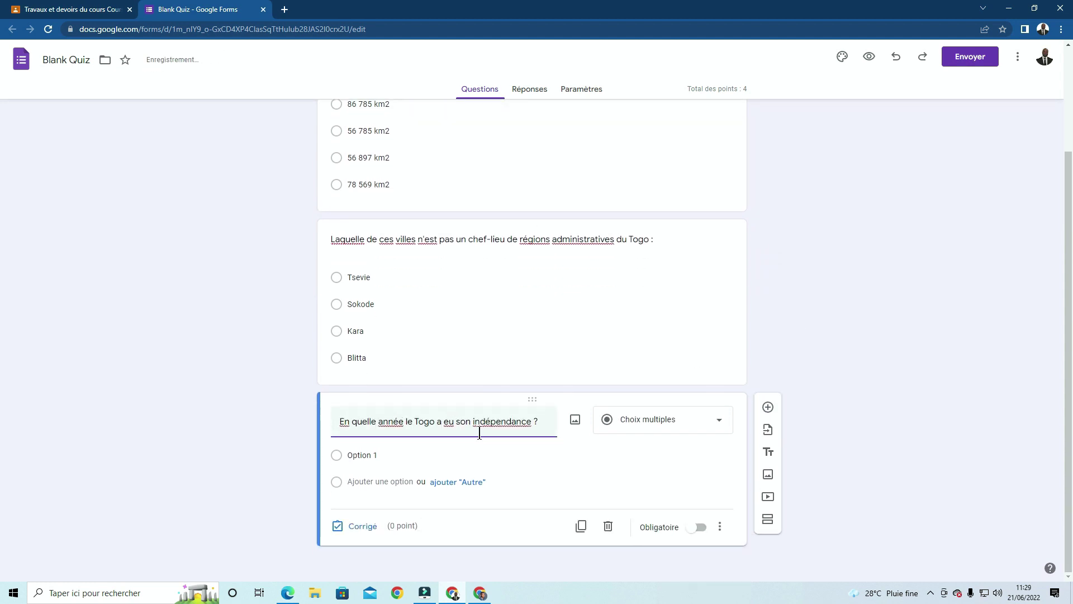
{"action": "left_click", "coordinate": [387, 454]}
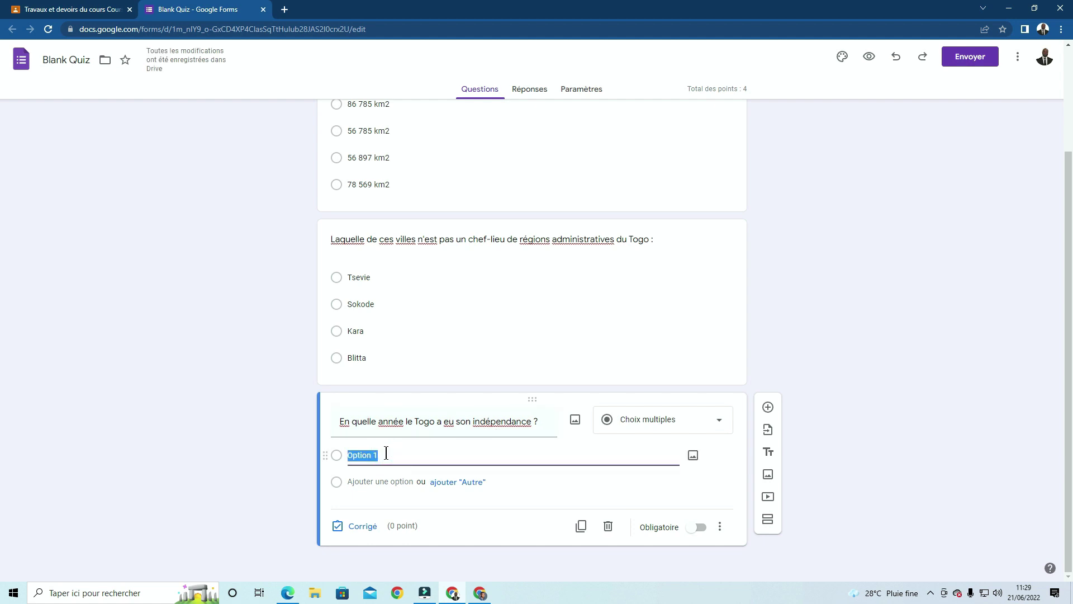
{"action": "type", "text": "1"}
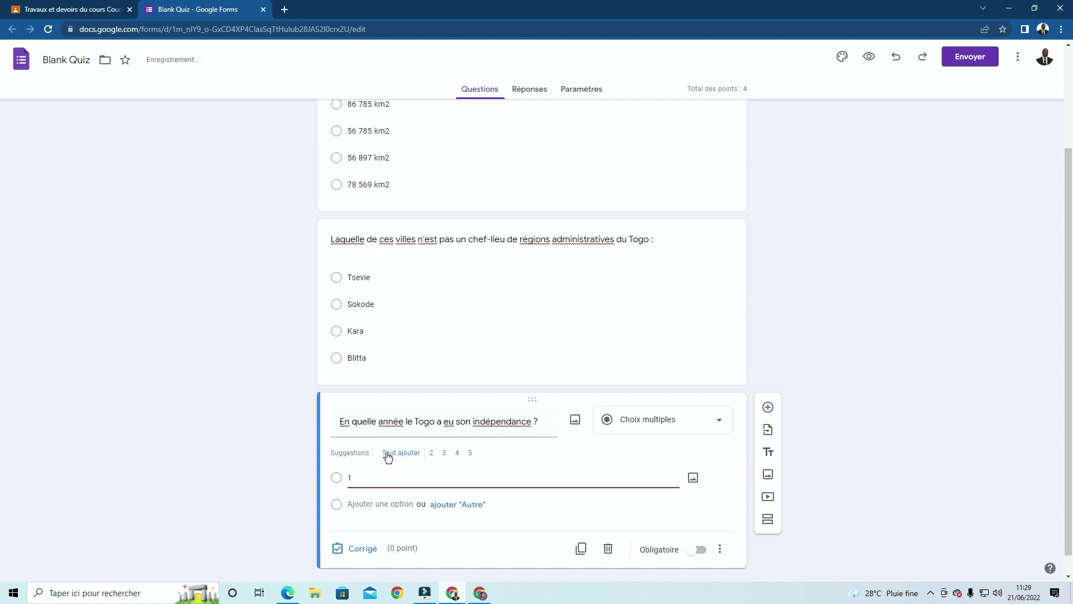
{"action": "type", "text": "885"}
Add the answer choices 1990, 1960 and 2005 to the independence question.
{"action": "left_click", "coordinate": [383, 504]}
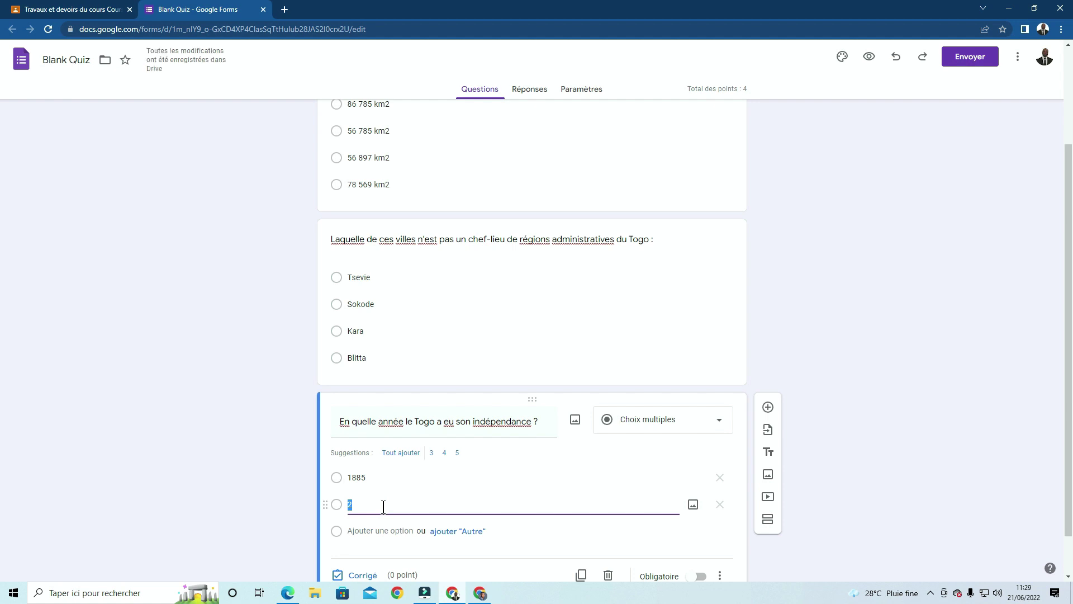
{"action": "type", "text": "1990"}
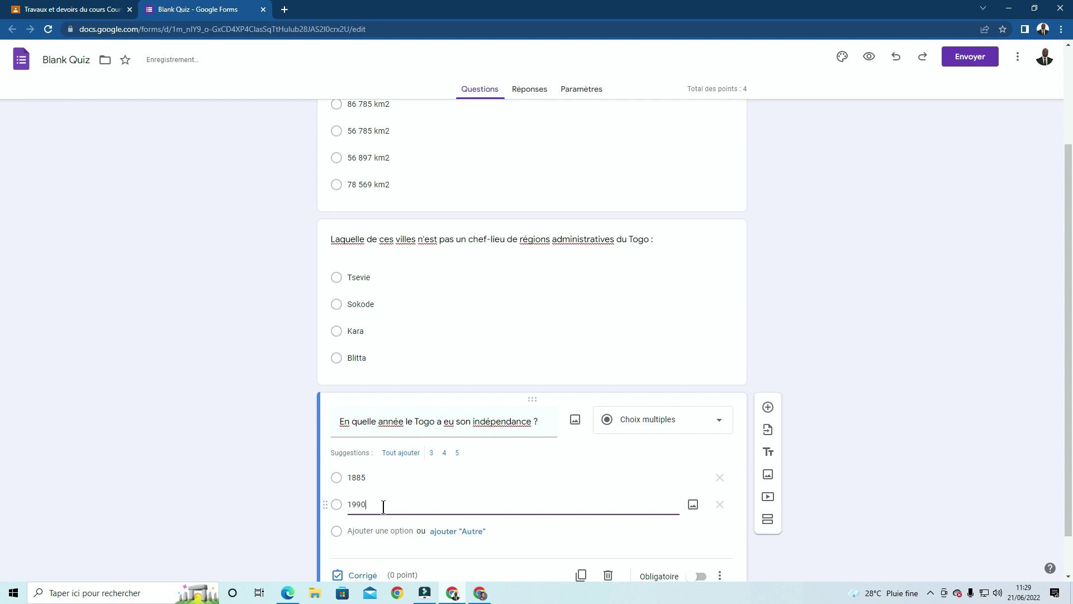
{"action": "left_click", "coordinate": [378, 530]}
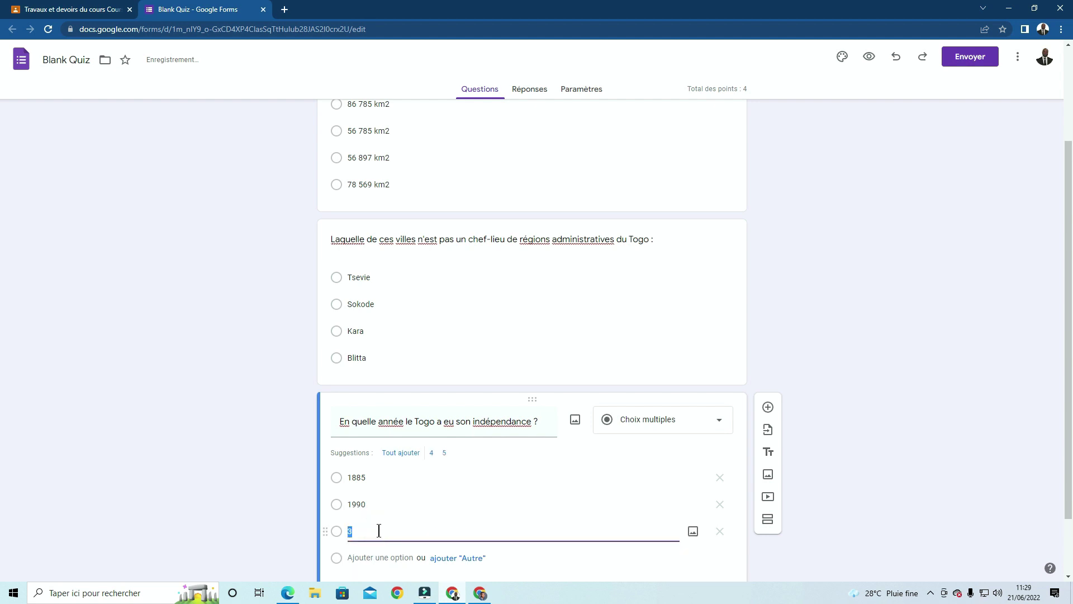
{"action": "type", "text": "1960"}
{"action": "scroll", "coordinate": [374, 529], "scroll_direction": "down", "scroll_amount": 1}
{"action": "left_click", "coordinate": [361, 483]}
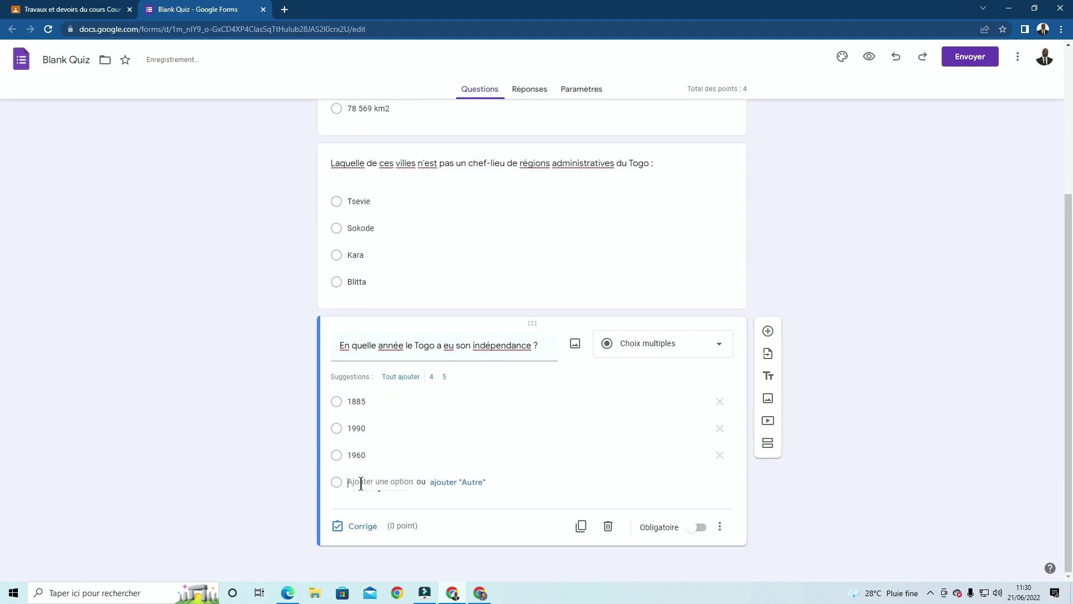
{"action": "type", "text": "2"}
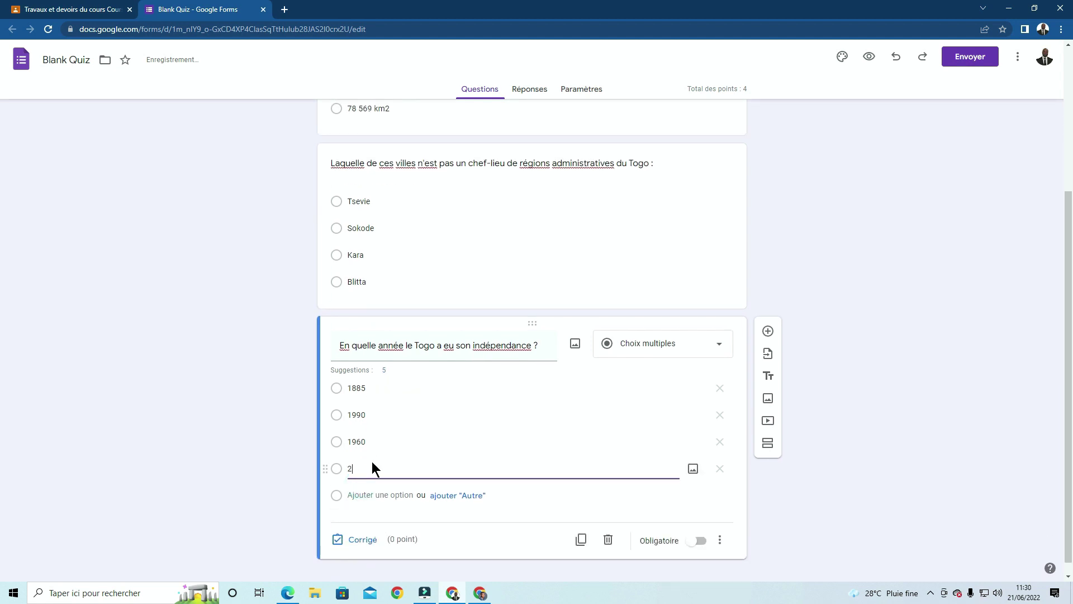
{"action": "type", "text": "005"}
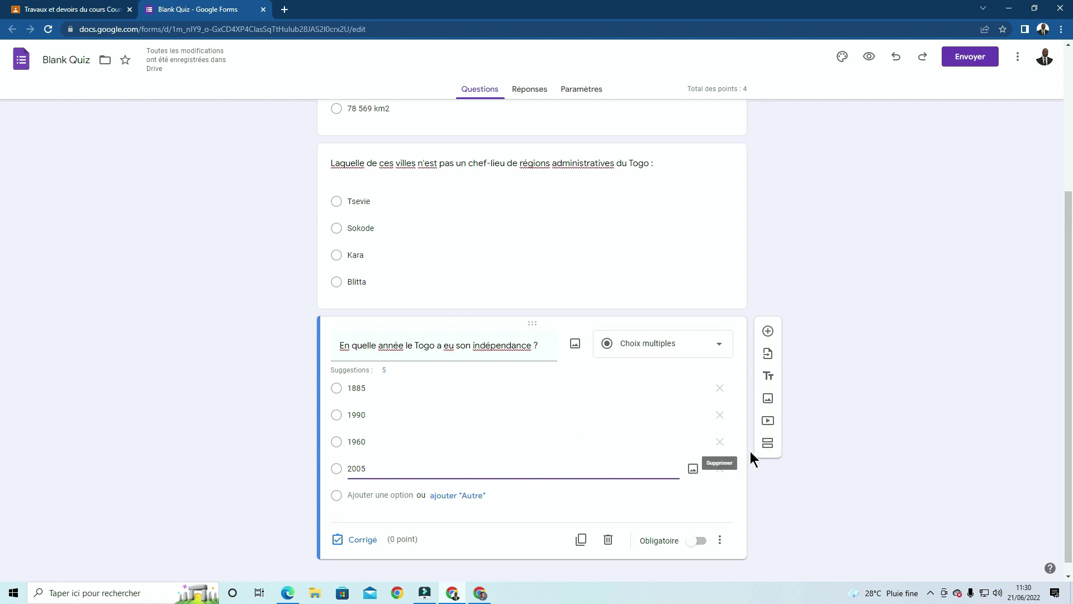
In the answer key, mark 1960 as correct and give the independence question 2 points.
{"action": "left_click", "coordinate": [362, 539]}
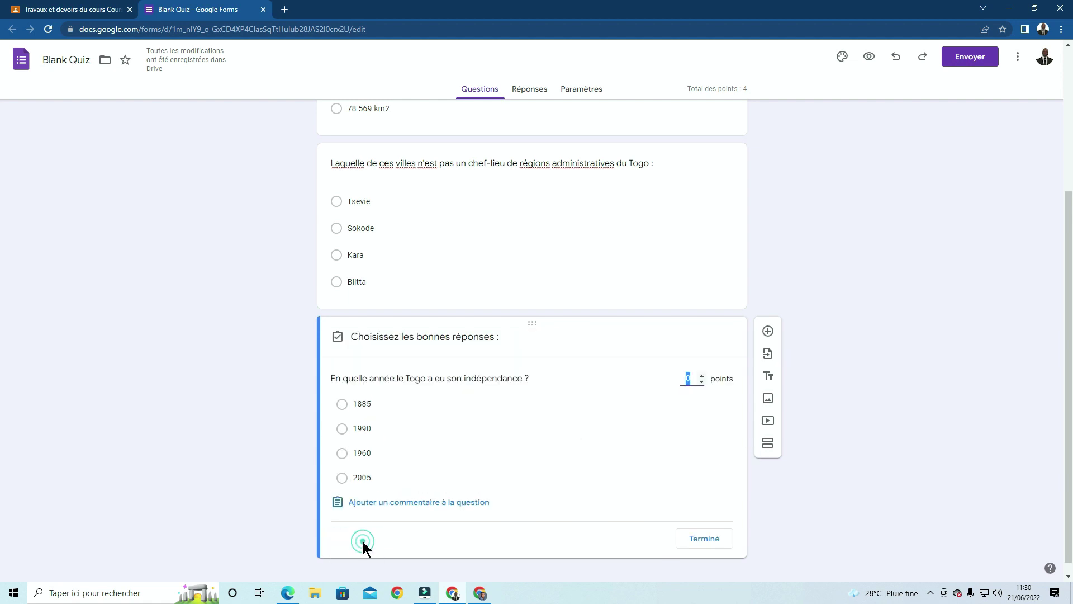
{"action": "left_click", "coordinate": [342, 453]}
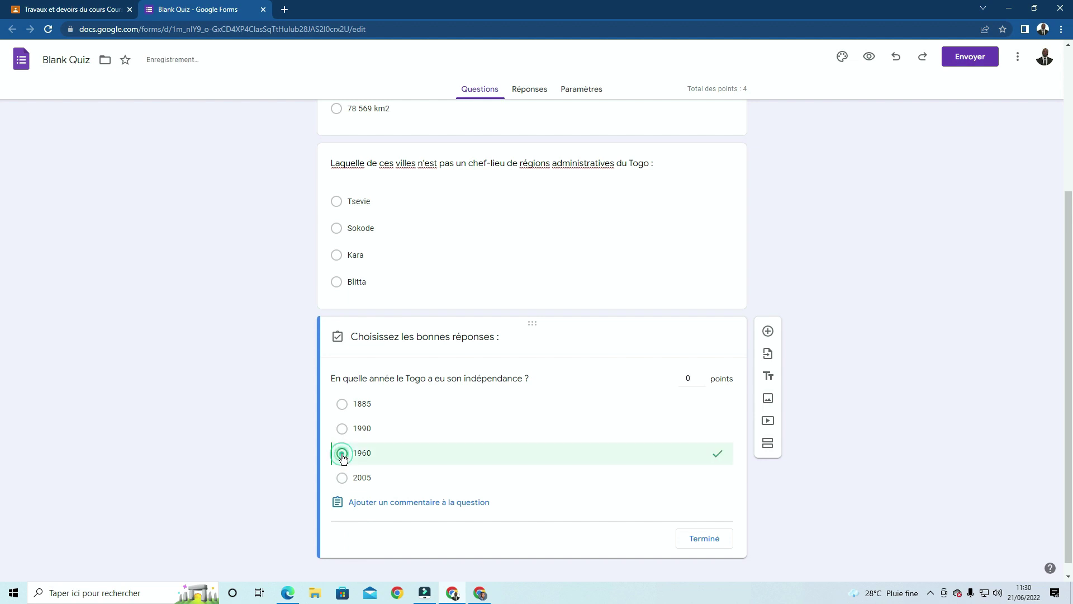
{"action": "left_click", "coordinate": [689, 379]}
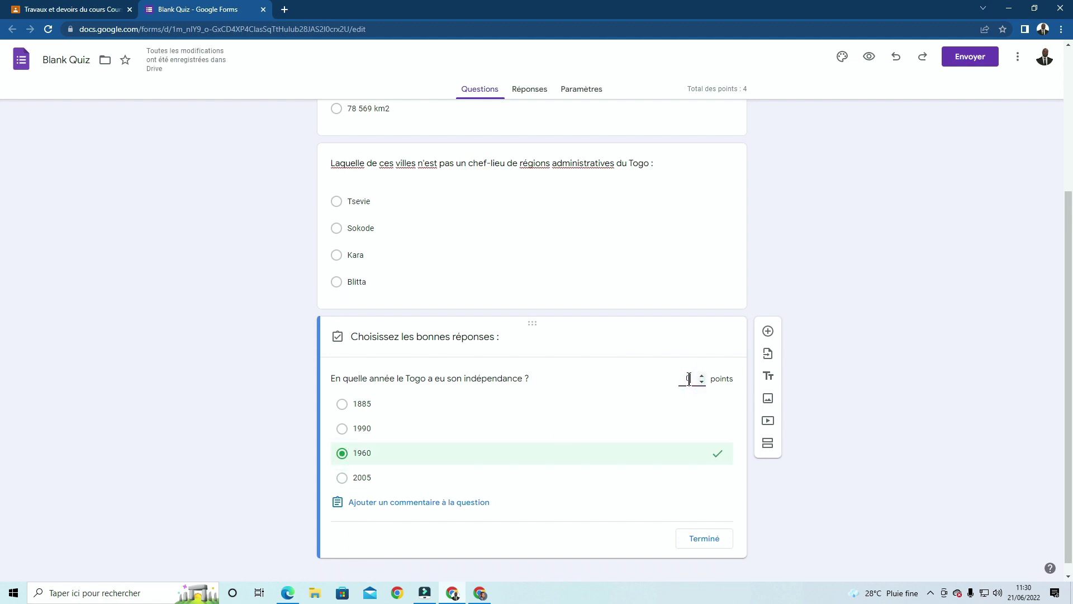
{"action": "type", "text": "2"}
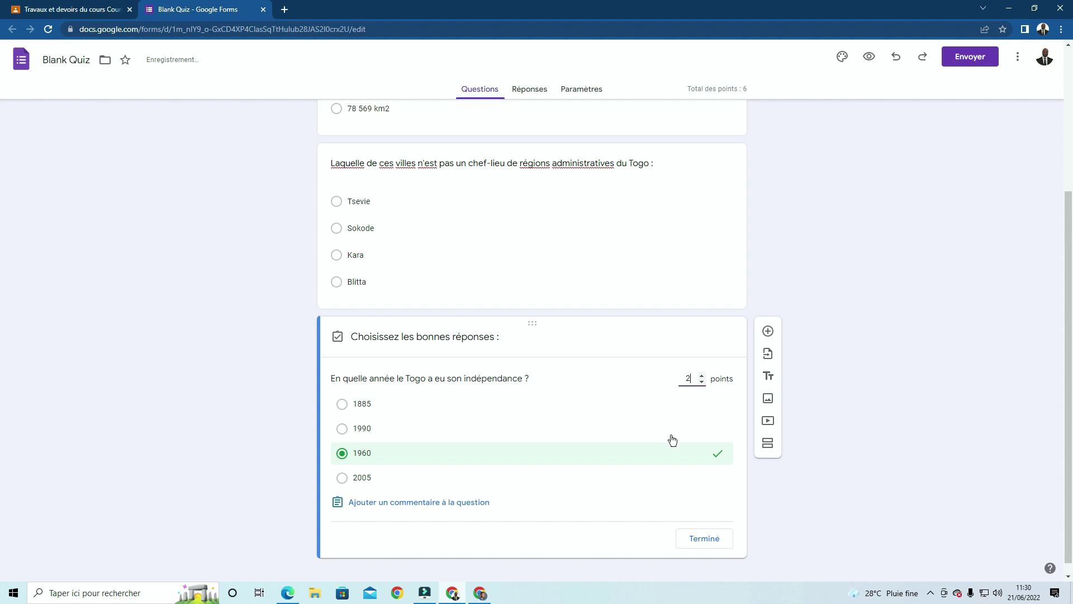
{"action": "left_click", "coordinate": [704, 539]}
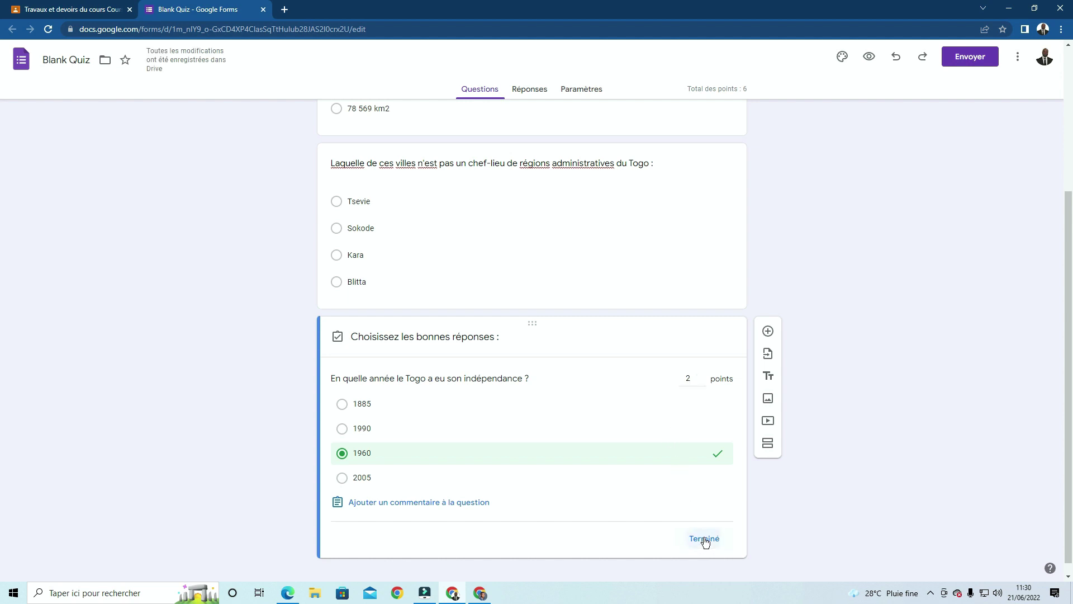
{"action": "scroll", "coordinate": [579, 430], "scroll_direction": "up", "scroll_amount": 4}
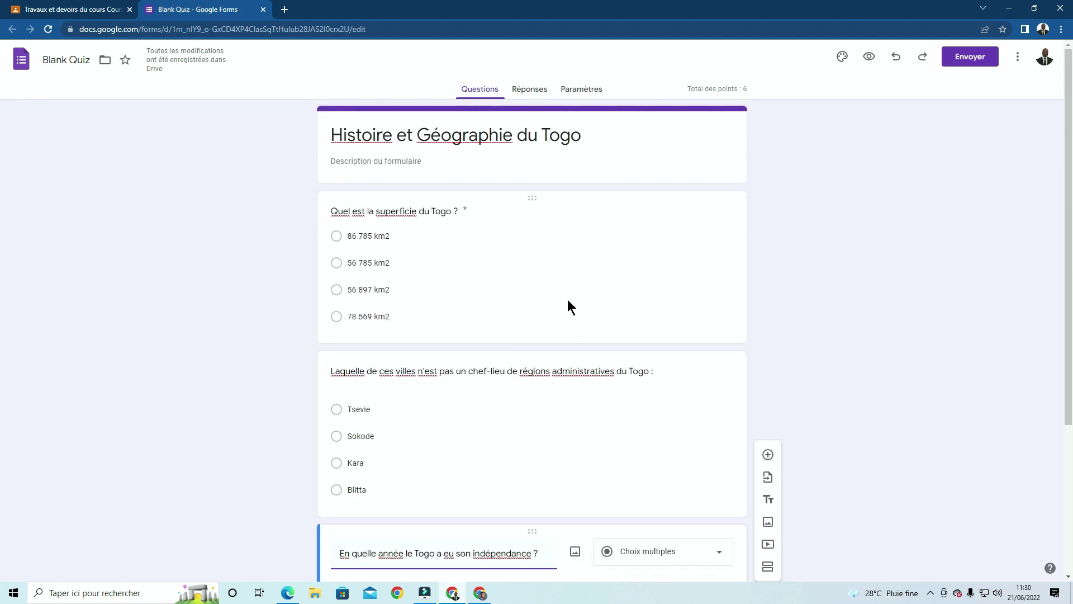
{"action": "scroll", "coordinate": [571, 300], "scroll_direction": "down", "scroll_amount": 4}
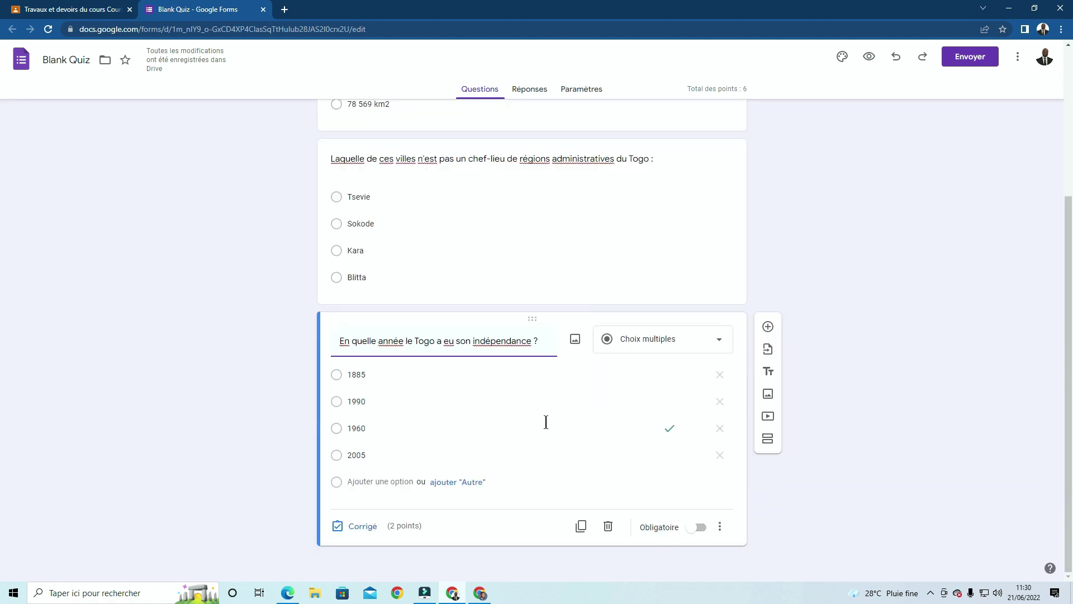
Copy 'Quelle est la population de la ville d'Aného ?' from the Word document, then return to the form.
{"action": "left_click", "coordinate": [284, 600]}
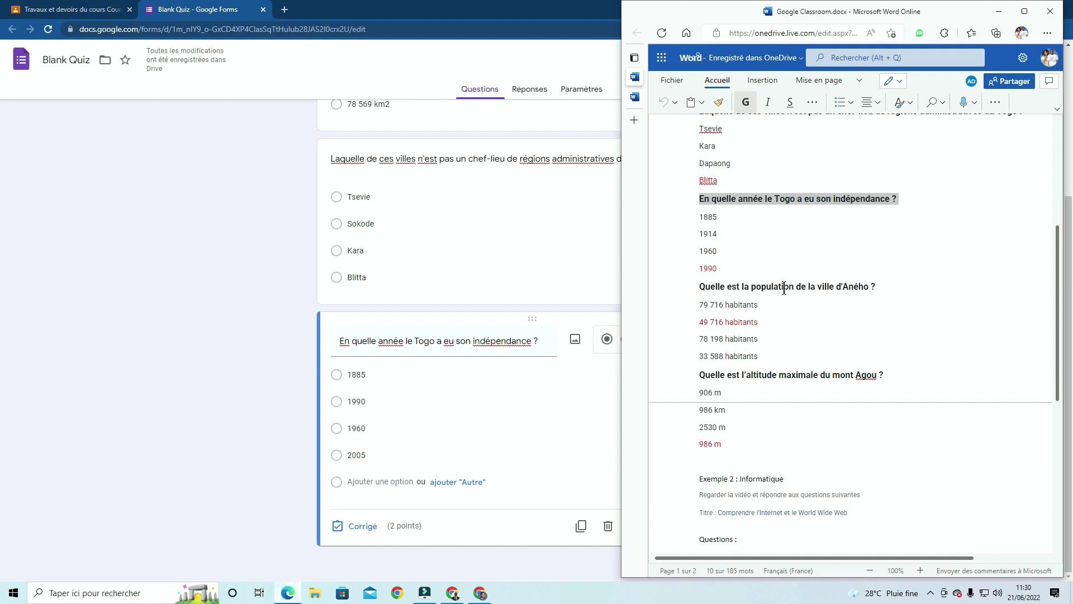
{"action": "left_click", "coordinate": [881, 286]}
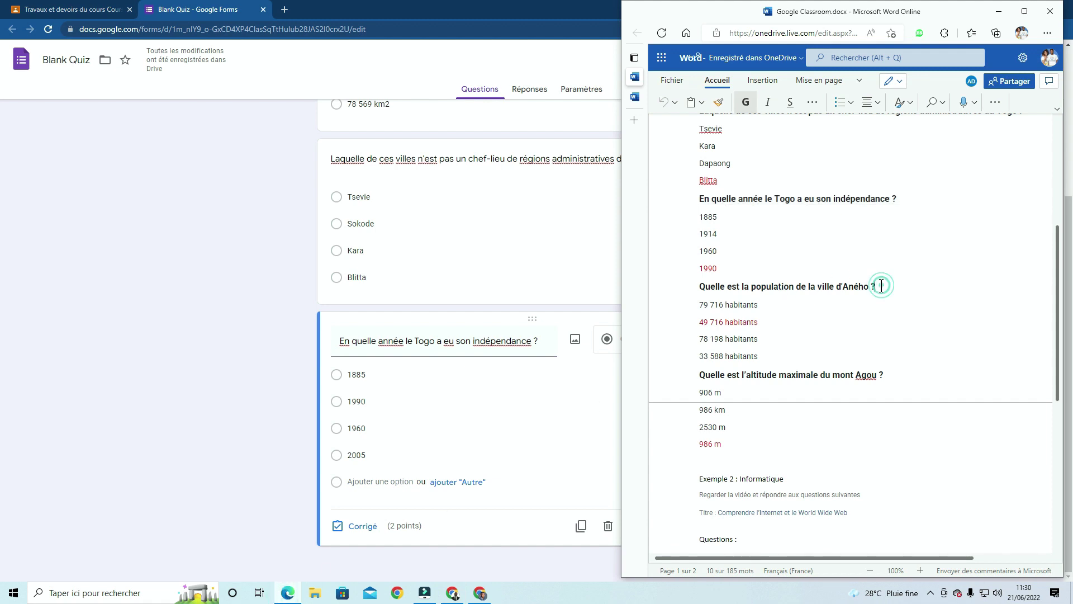
{"action": "left_click_drag", "start_coordinate": [825, 286], "coordinate": [692, 289]}
{"action": "key", "text": "ctrl+c"}
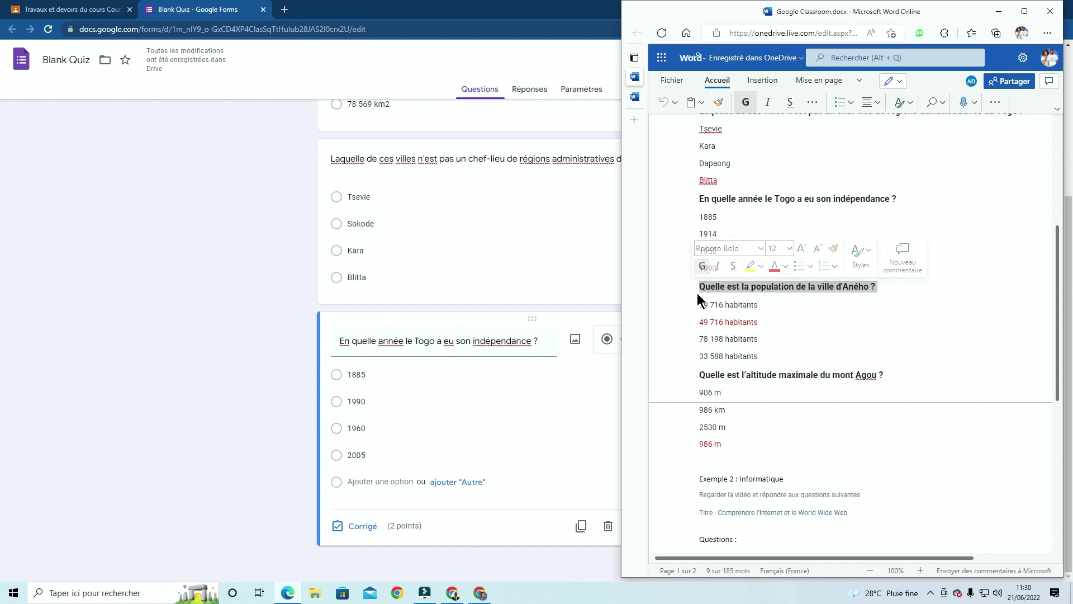
{"action": "left_click", "coordinate": [179, 455]}
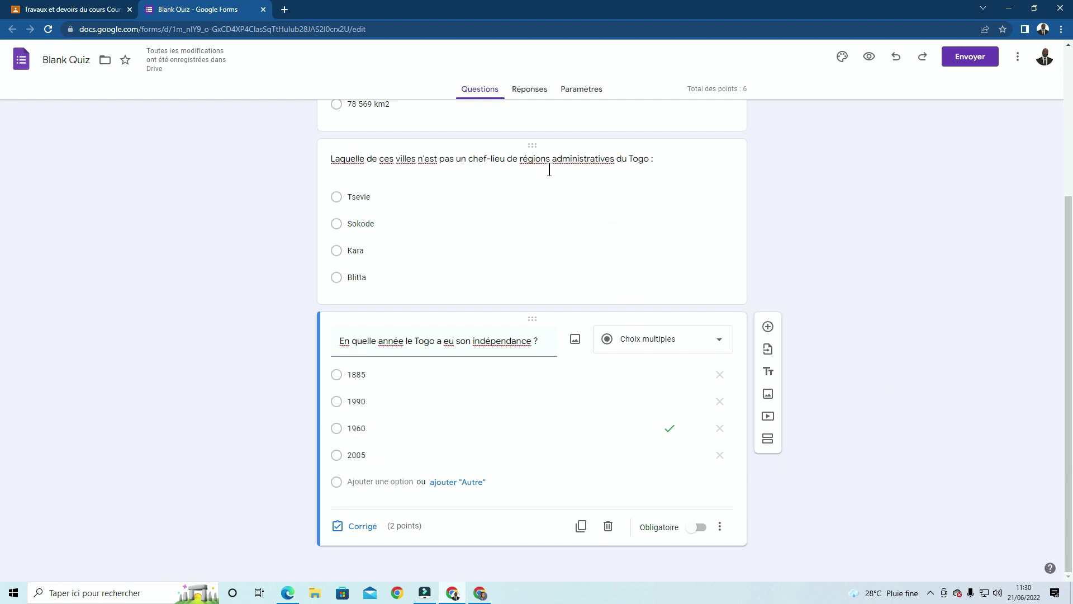
Add a new question with the pasted Aného population text, then select '49 716 habitants' in Word.
{"action": "left_click", "coordinate": [767, 326]}
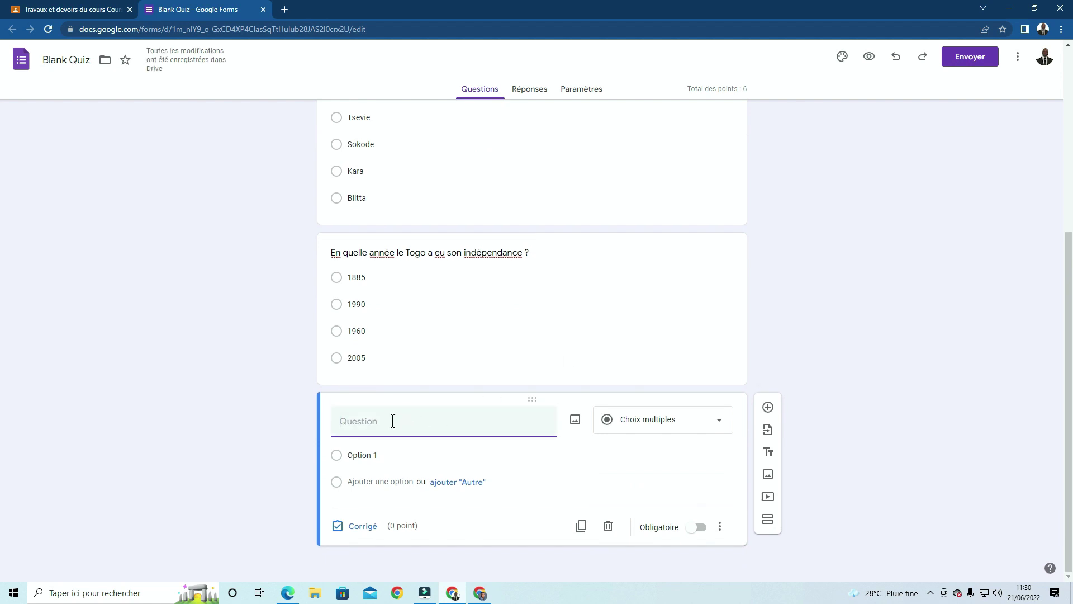
{"action": "key", "text": "ctrl+v"}
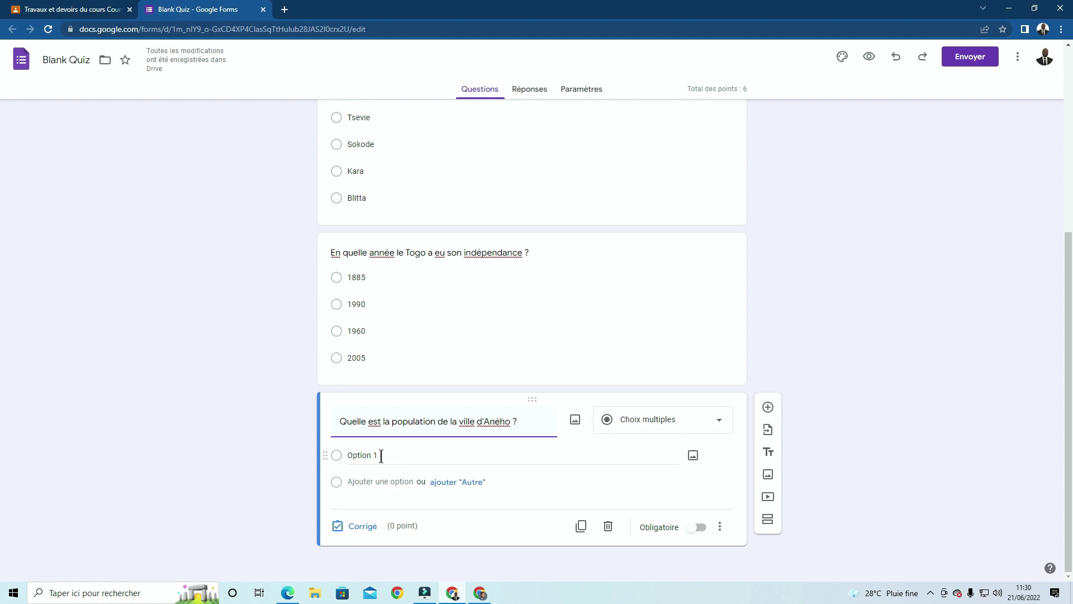
{"action": "mouse_move", "coordinate": [288, 591]}
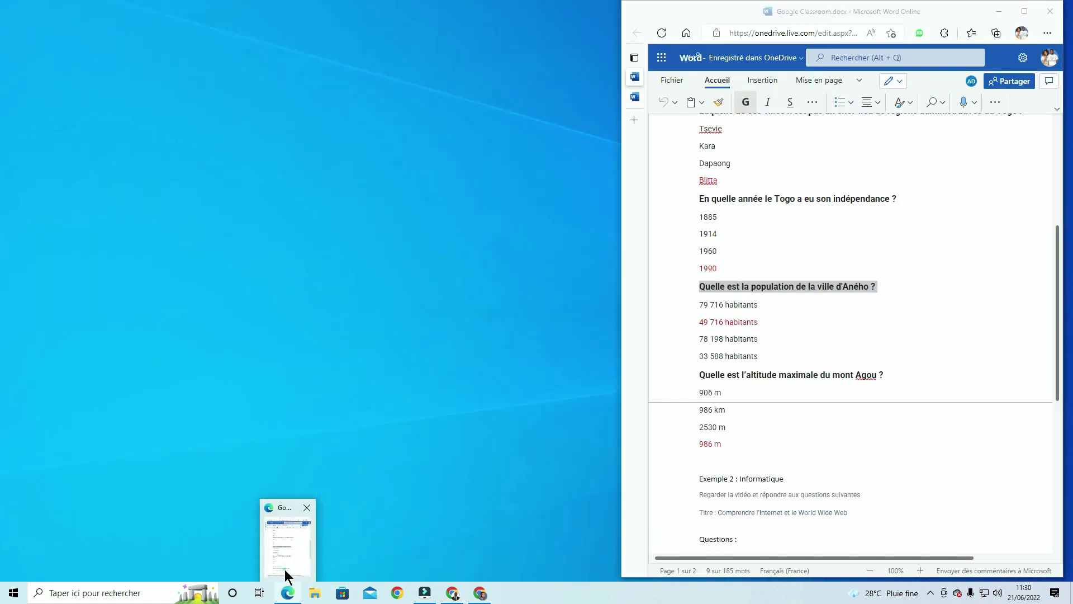
{"action": "left_click", "coordinate": [284, 569]}
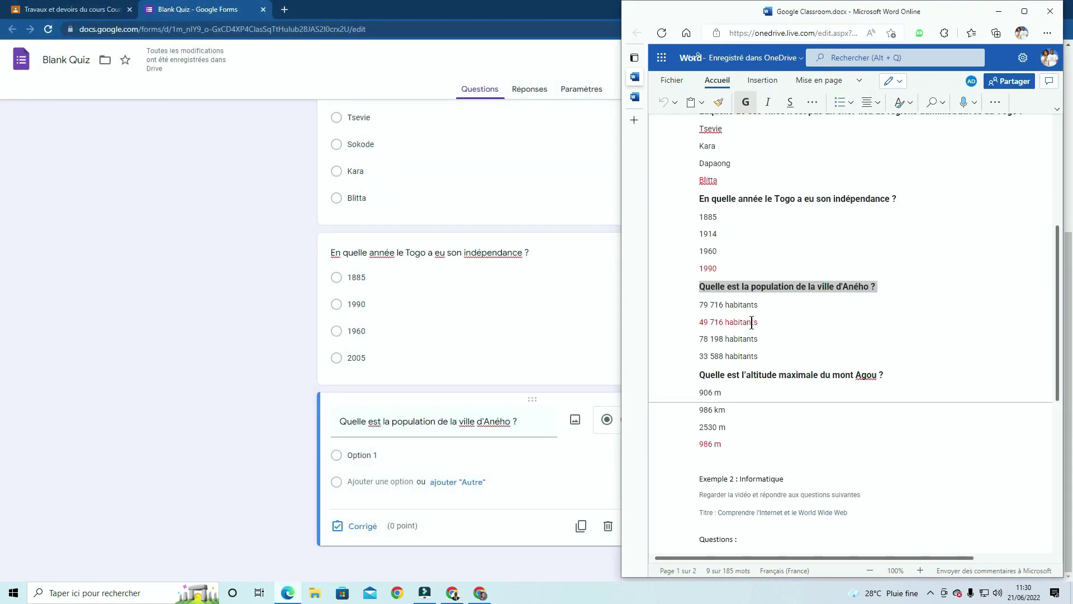
{"action": "left_click_drag", "start_coordinate": [764, 322], "coordinate": [694, 321]}
{"action": "key", "text": "ctrl+c"}
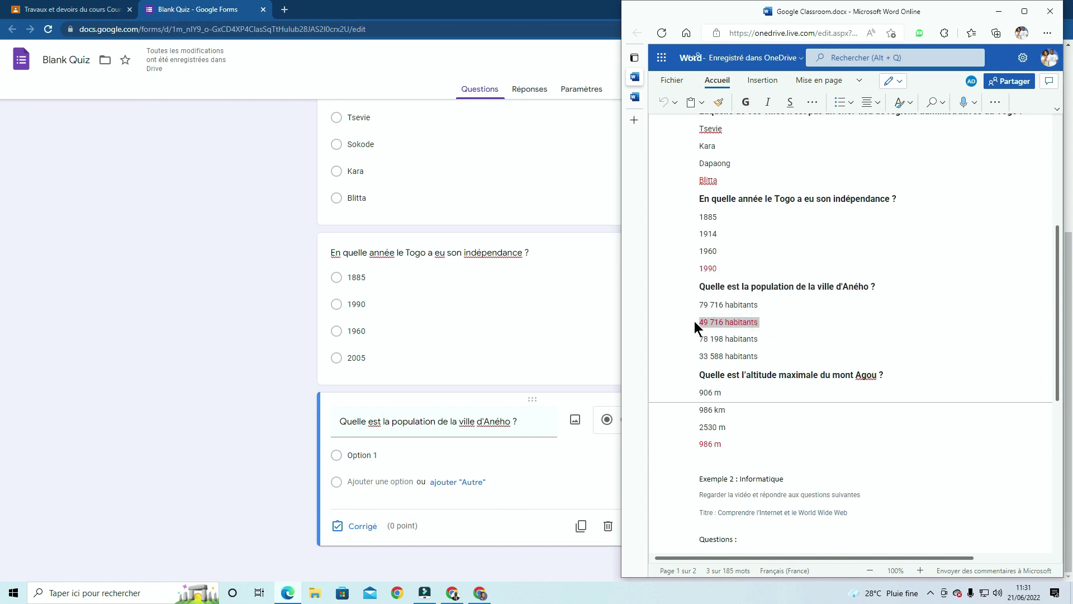
Paste '49 716 habitants' as the first two choices and change the first to 69 716 habitants.
{"action": "left_click", "coordinate": [383, 482]}
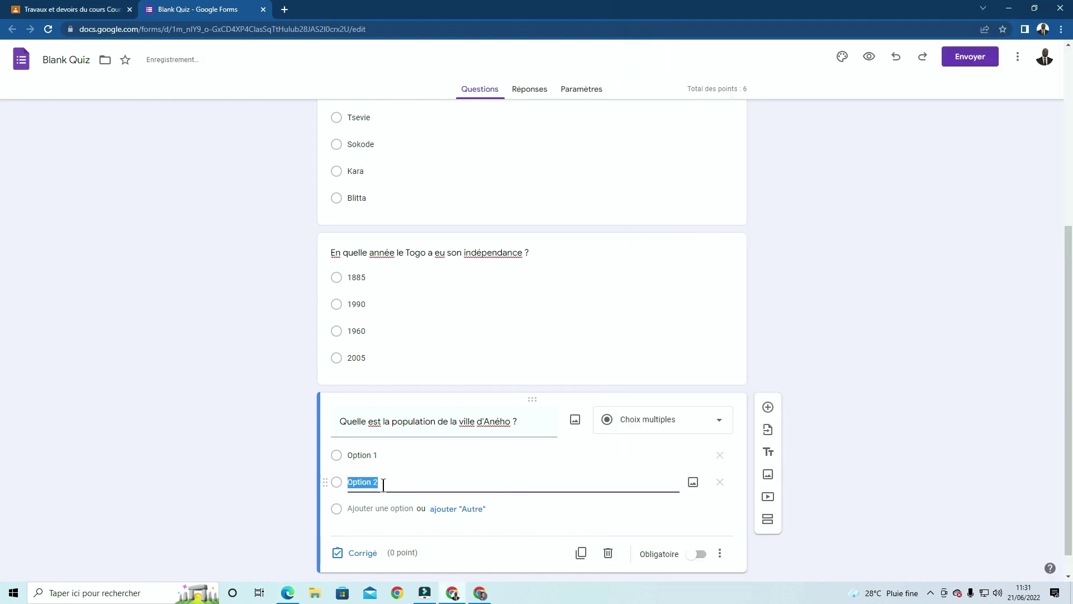
{"action": "key", "text": "ctrl+v"}
{"action": "left_click", "coordinate": [371, 455]}
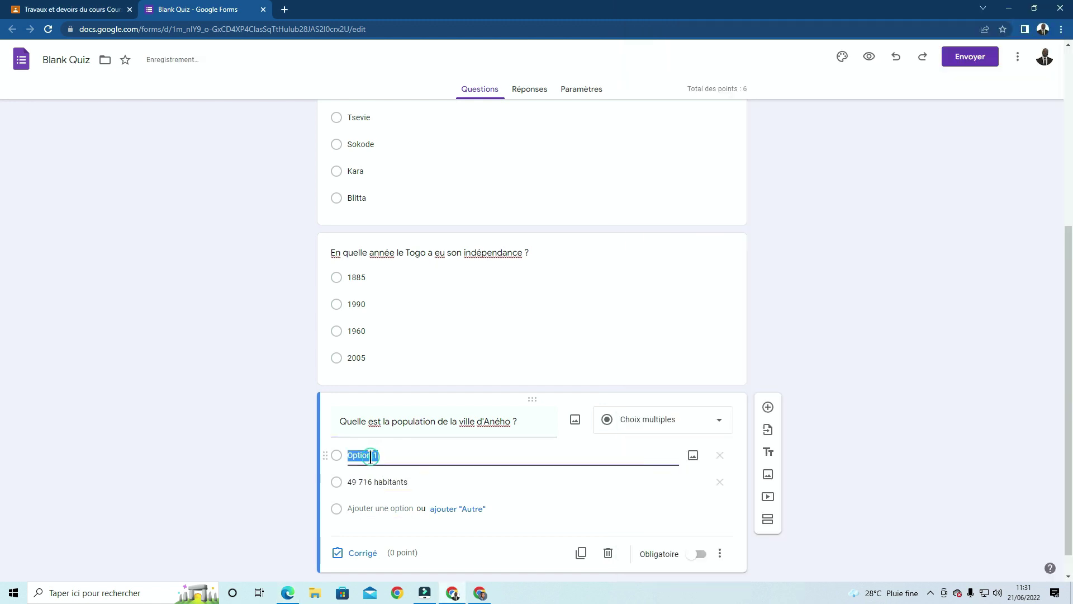
{"action": "key", "text": "ctrl+v"}
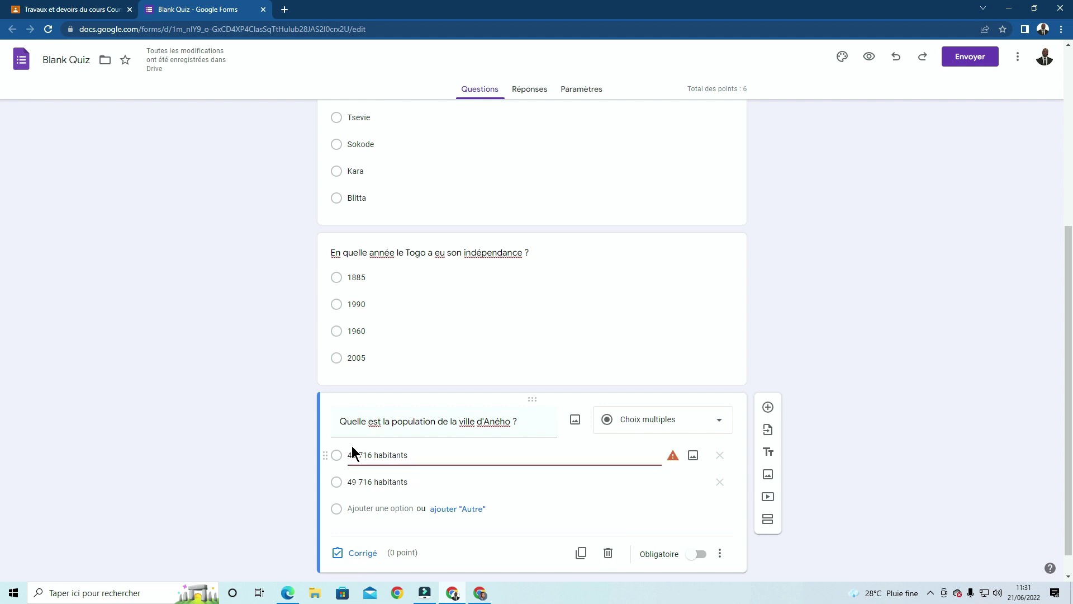
{"action": "left_click", "coordinate": [353, 453]}
{"action": "key", "text": "BackSpace"}
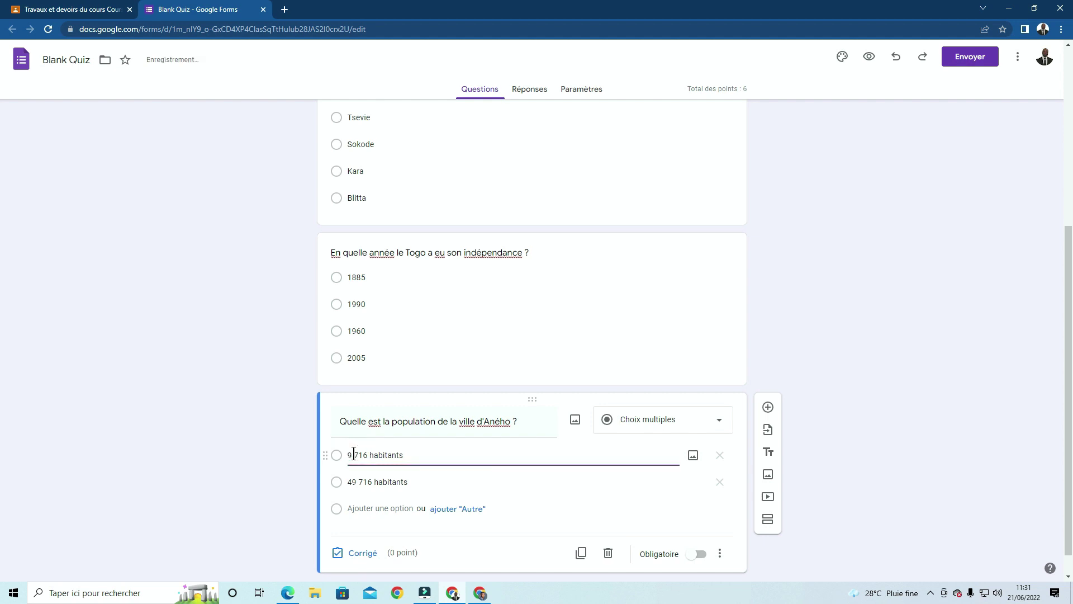
{"action": "type", "text": "4"}
{"action": "key", "text": "BackSpace"}
{"action": "type", "text": "6"}
{"action": "scroll", "coordinate": [441, 481], "scroll_direction": "down", "scroll_amount": 1}
Add the choices 65 357 habitants and 35 681 habitants by pasting and editing the number.
{"action": "left_click", "coordinate": [375, 482]}
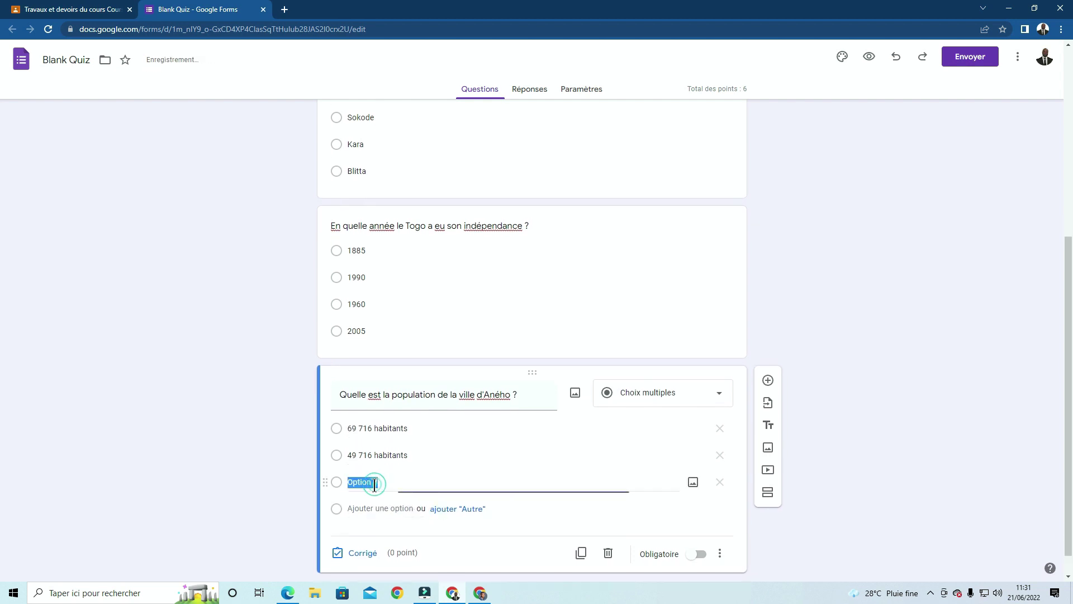
{"action": "key", "text": "ctrl+v"}
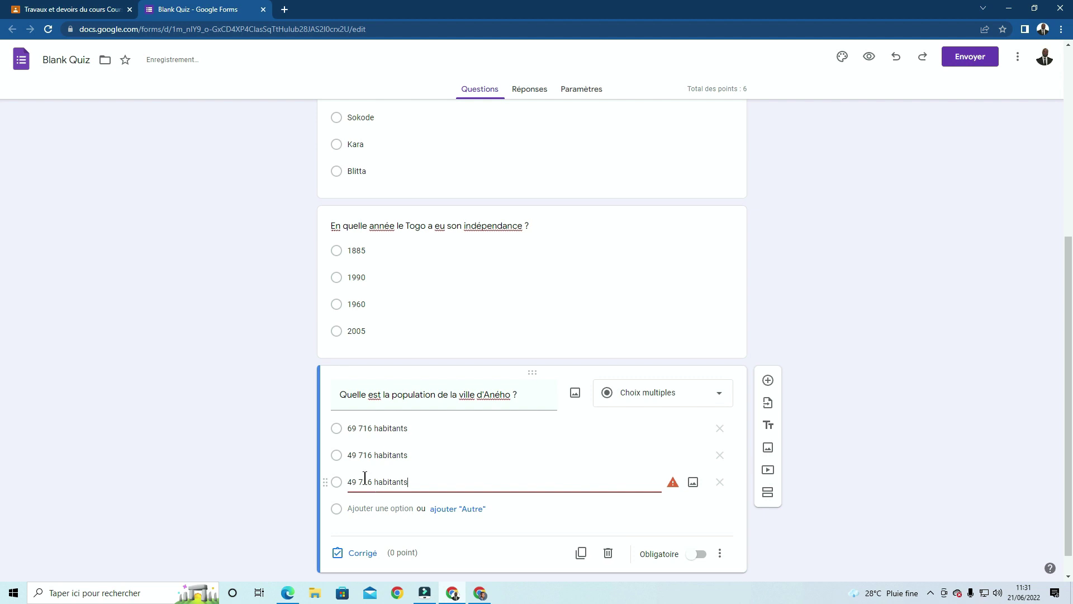
{"action": "left_click", "coordinate": [354, 481]}
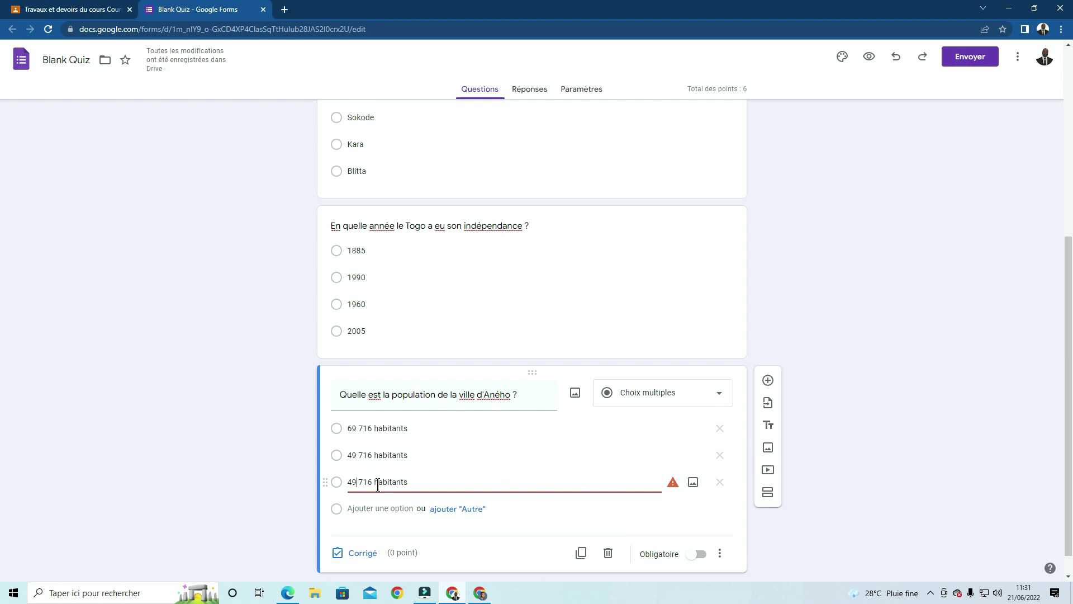
{"action": "left_click_drag", "start_coordinate": [373, 482], "coordinate": [346, 479]}
{"action": "key", "text": "BackSpace"}
{"action": "type", "text": "65 35"}
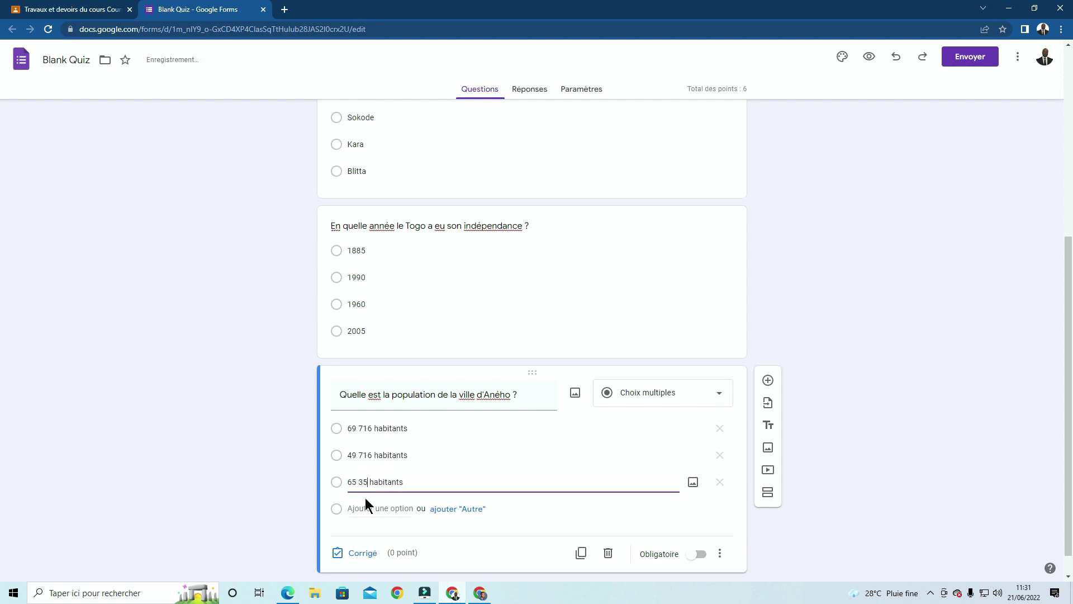
{"action": "type", "text": "7"}
{"action": "left_click", "coordinate": [364, 510]}
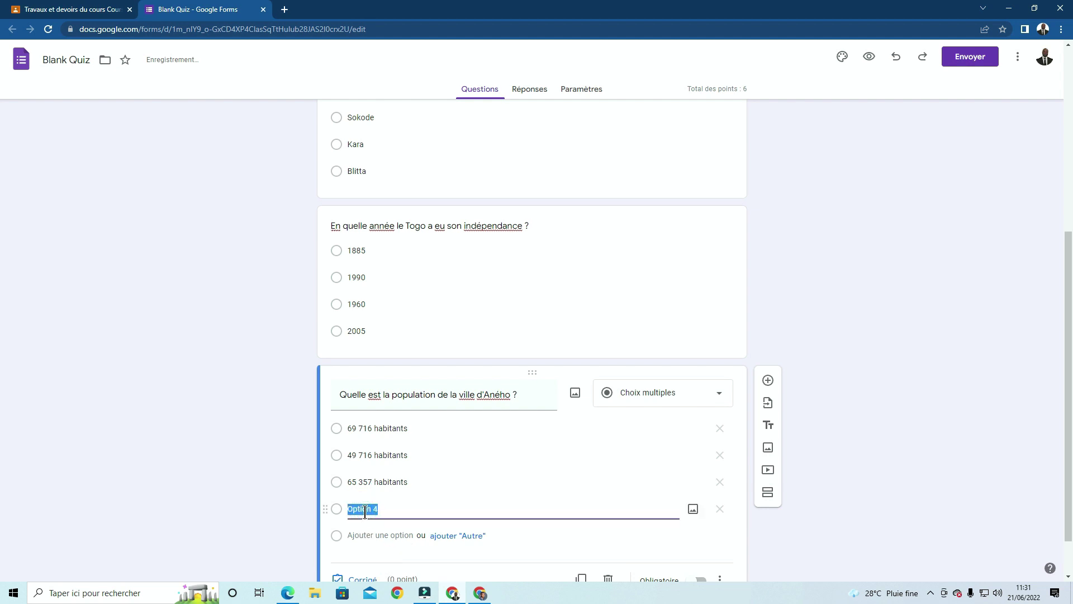
{"action": "key", "text": "ctrl+v"}
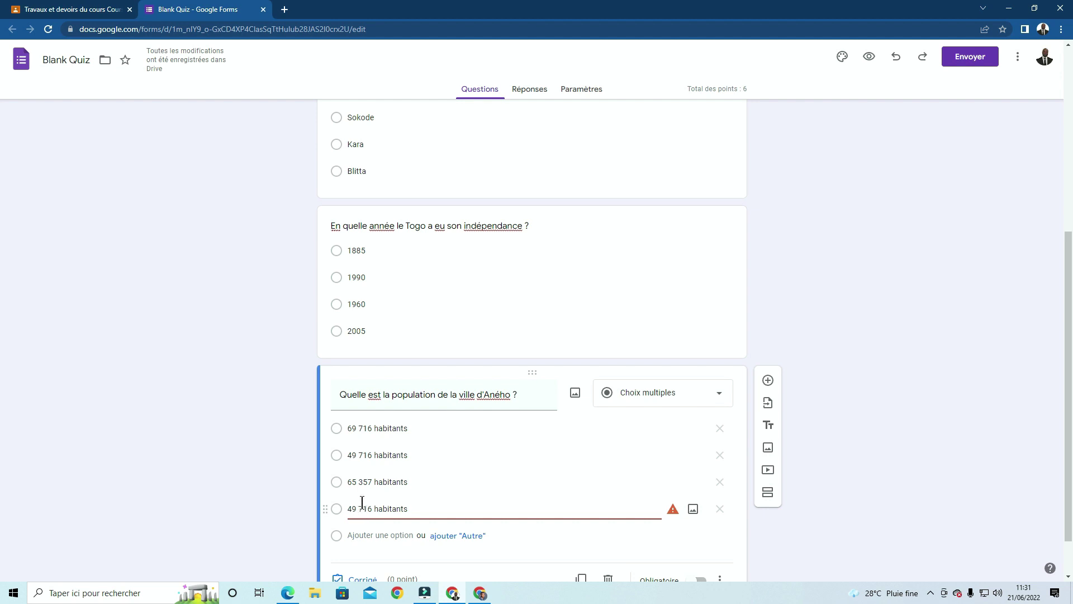
{"action": "left_click_drag", "start_coordinate": [371, 505], "coordinate": [336, 504]}
{"action": "key", "text": "BackSpace"}
{"action": "type", "text": "35 681"}
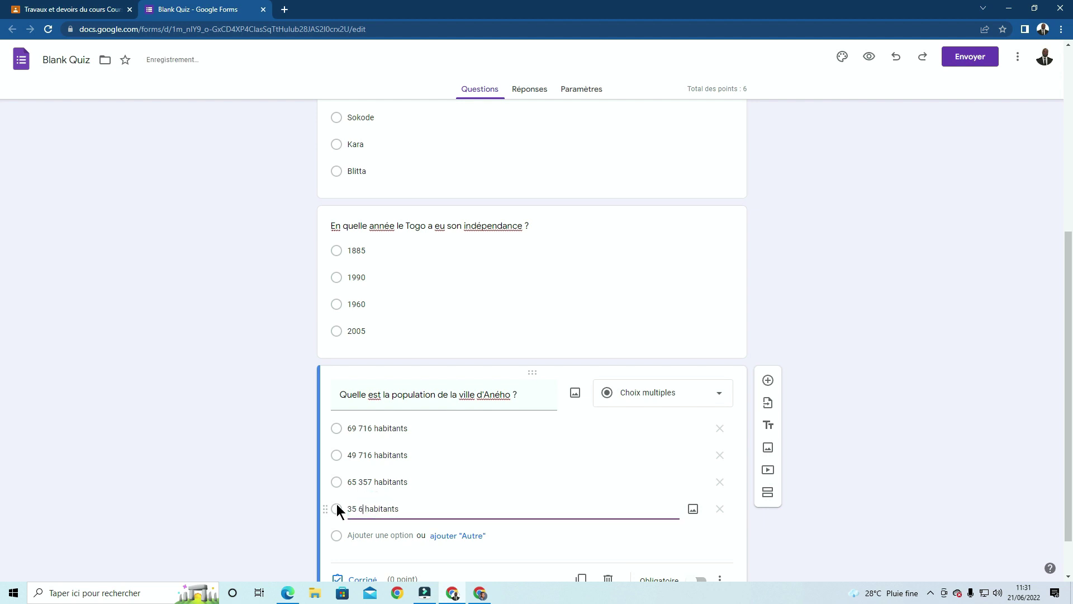
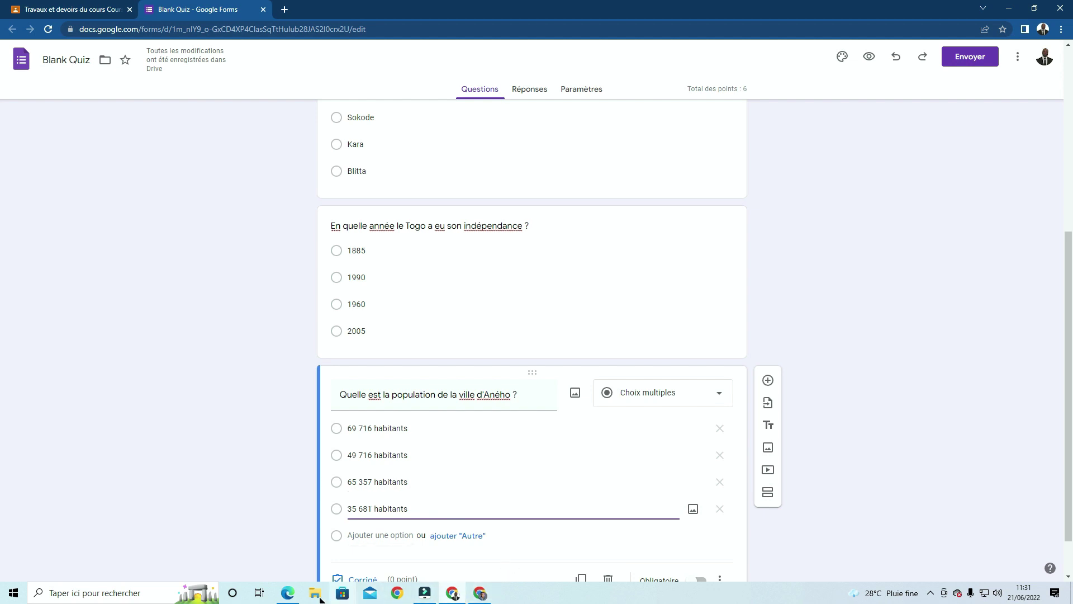
Mark 49 716 habitants as the Aného question's correct answer and check the total points.
{"action": "left_click", "coordinate": [289, 594]}
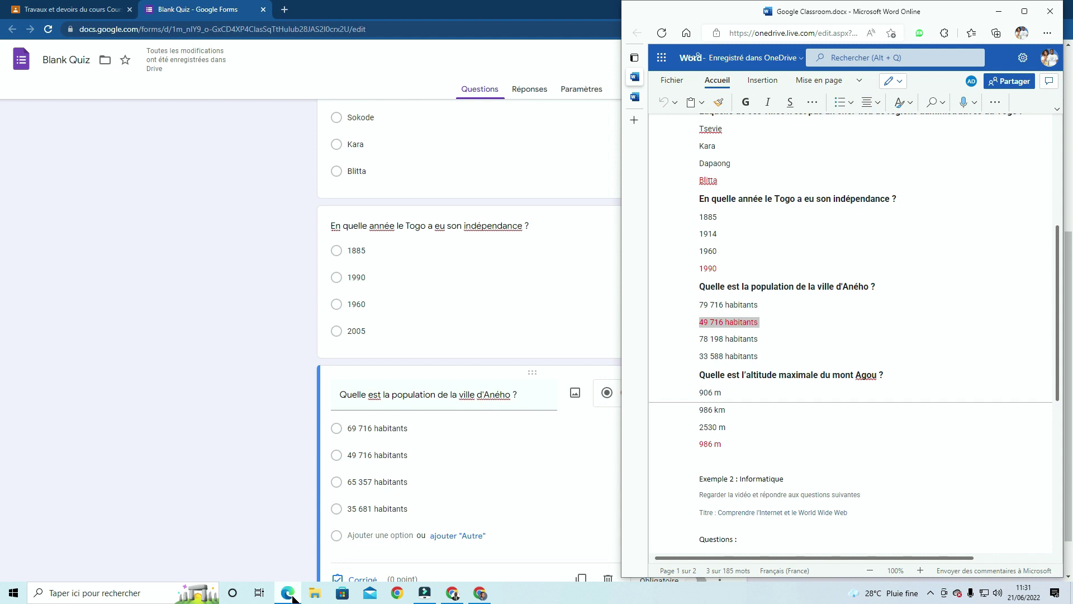
{"action": "left_click", "coordinate": [290, 595]}
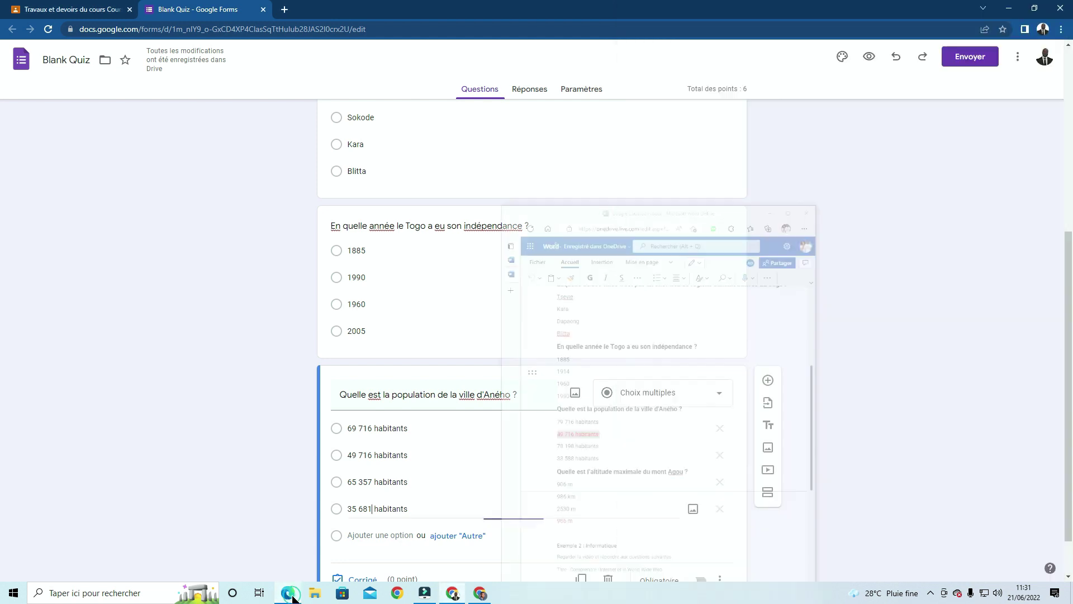
{"action": "scroll", "coordinate": [416, 514], "scroll_direction": "down", "scroll_amount": 1}
{"action": "left_click", "coordinate": [364, 526]}
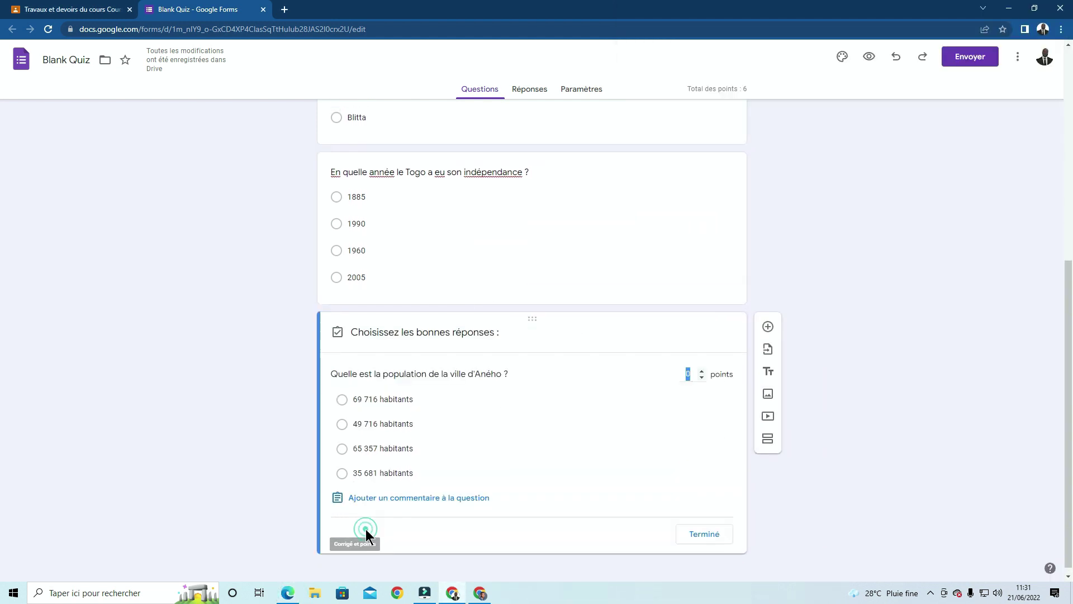
{"action": "left_click", "coordinate": [343, 424]}
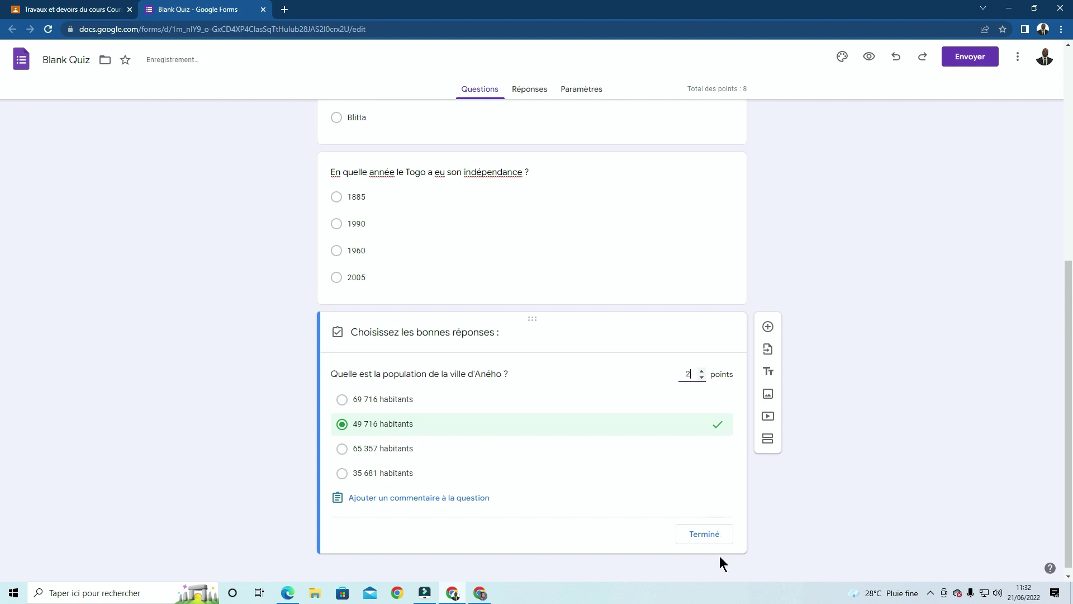
{"action": "left_click", "coordinate": [709, 535]}
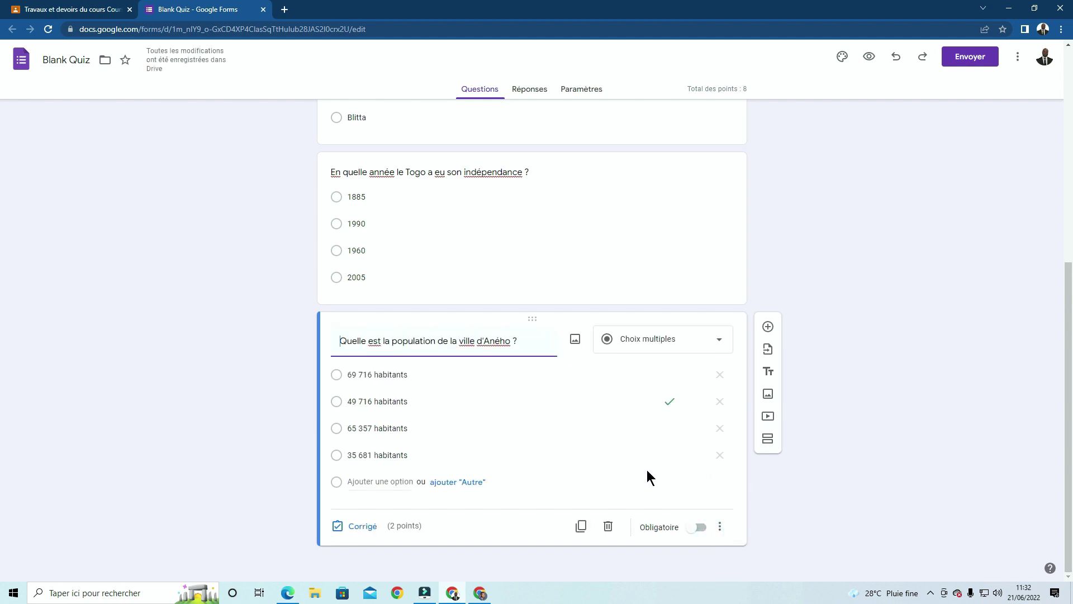
{"action": "scroll", "coordinate": [532, 484], "scroll_direction": "up", "scroll_amount": 7}
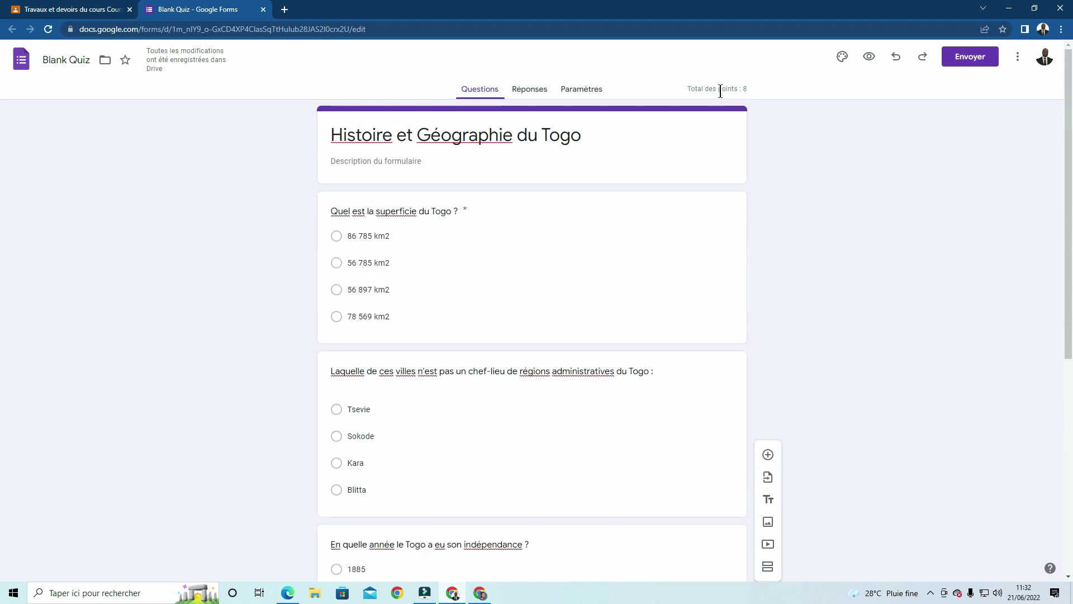
{"action": "left_click_drag", "start_coordinate": [750, 90], "coordinate": [733, 86]}
Copy the mont Agou question text from the answer sheet document.
{"action": "scroll", "coordinate": [642, 301], "scroll_direction": "down", "scroll_amount": 6}
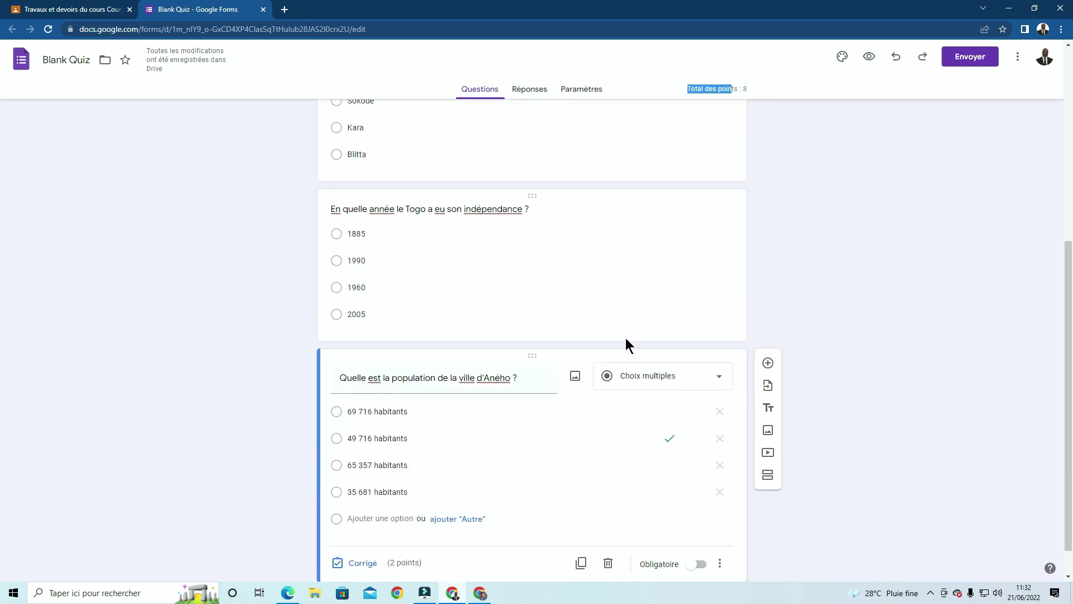
{"action": "left_click", "coordinate": [287, 593]}
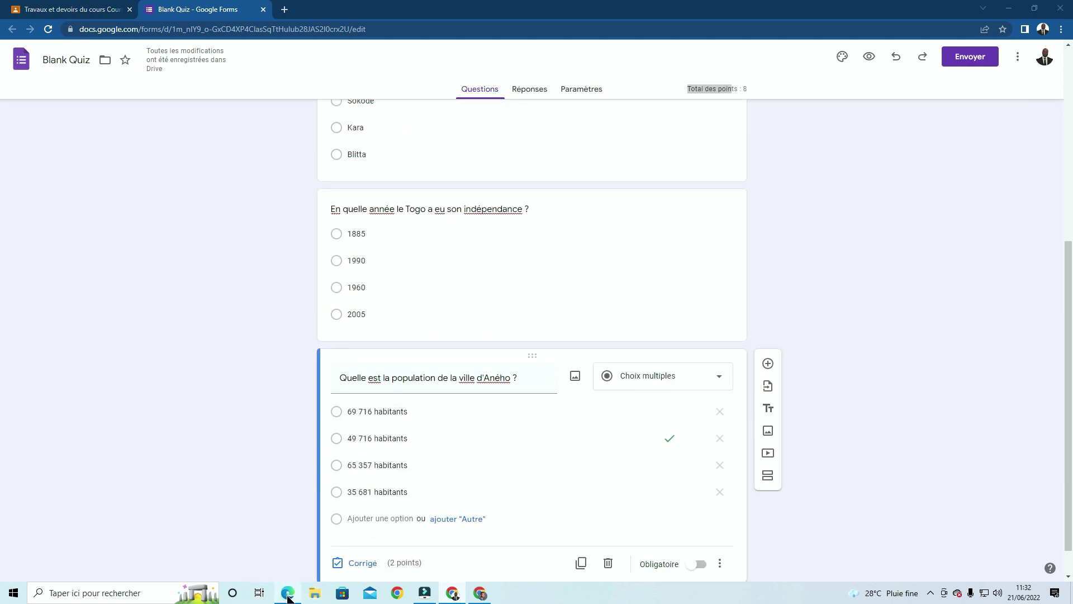
{"action": "scroll", "coordinate": [880, 408], "scroll_direction": "down", "scroll_amount": 2}
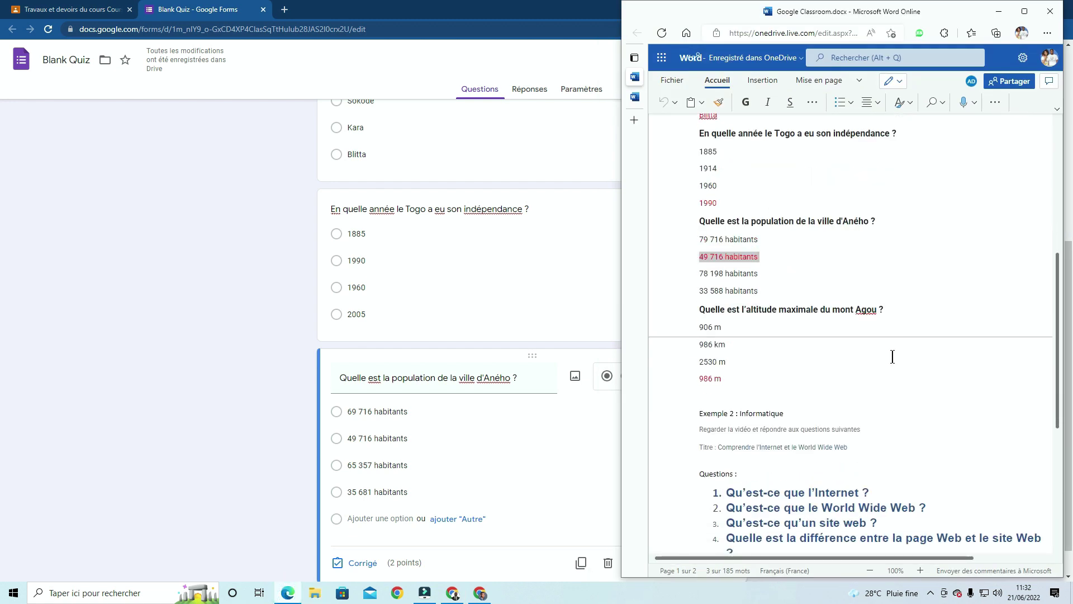
{"action": "left_click", "coordinate": [886, 304]}
{"action": "left_click_drag", "start_coordinate": [887, 304], "coordinate": [714, 311]}
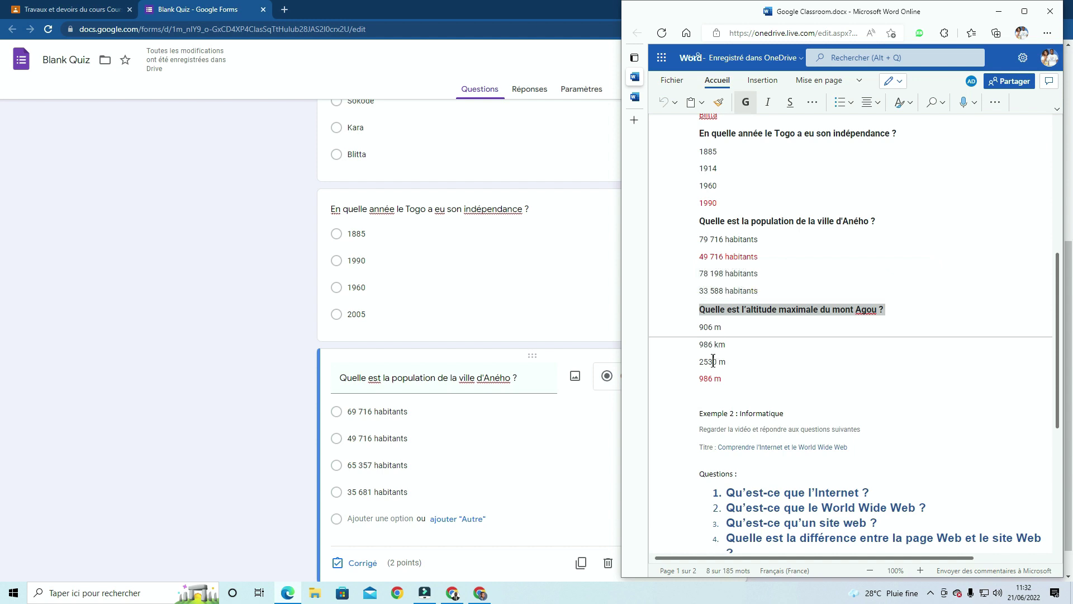
{"action": "left_click", "coordinate": [241, 447]}
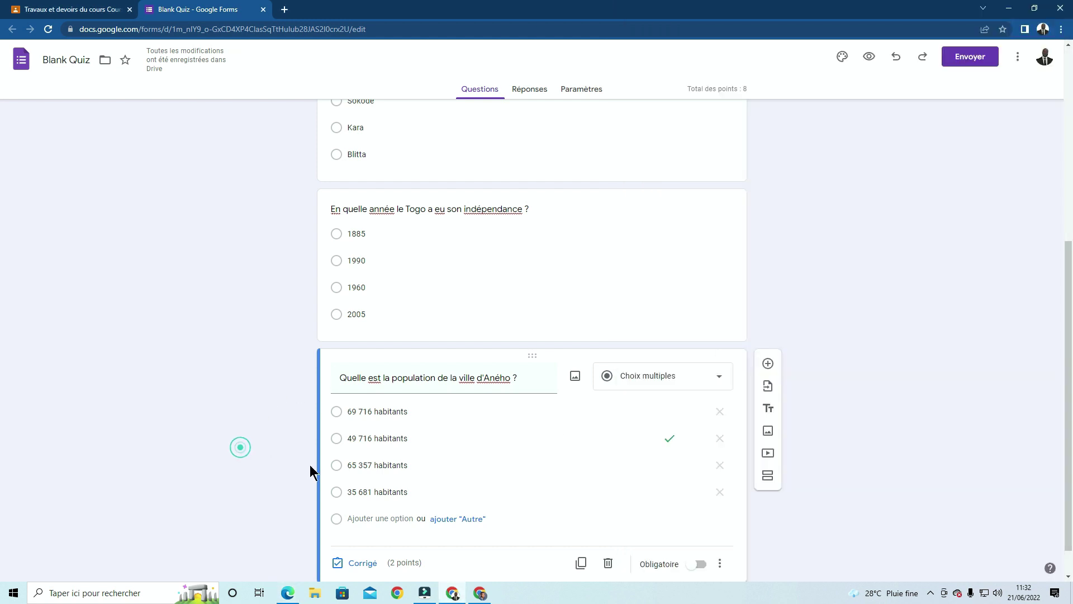
{"action": "scroll", "coordinate": [590, 502], "scroll_direction": "down", "scroll_amount": 1}
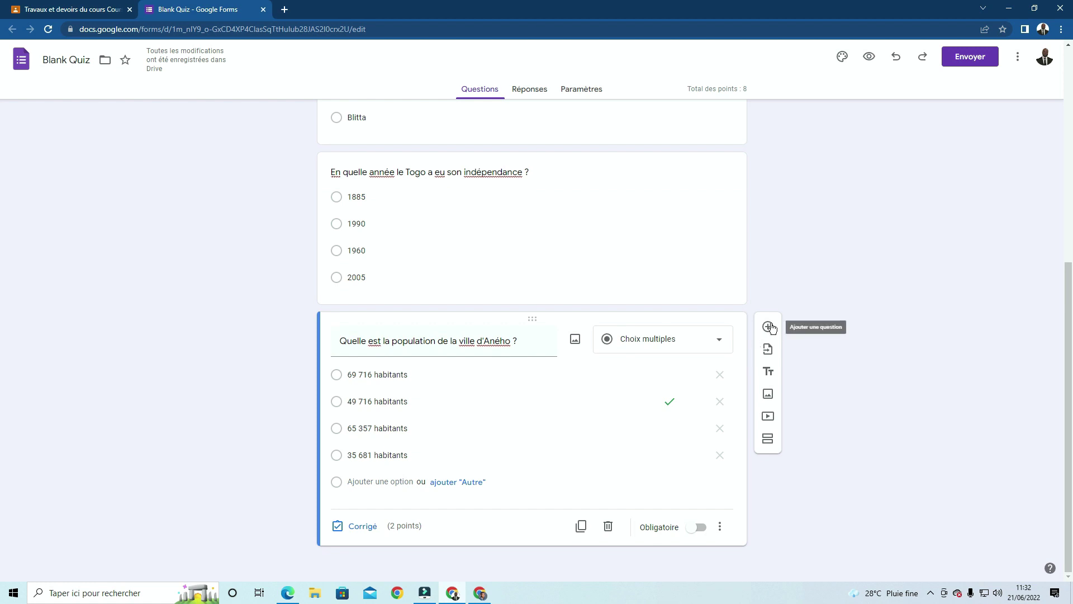
Add a new question below Aného with the pasted mont Agou altitude text.
{"action": "left_click", "coordinate": [768, 327]}
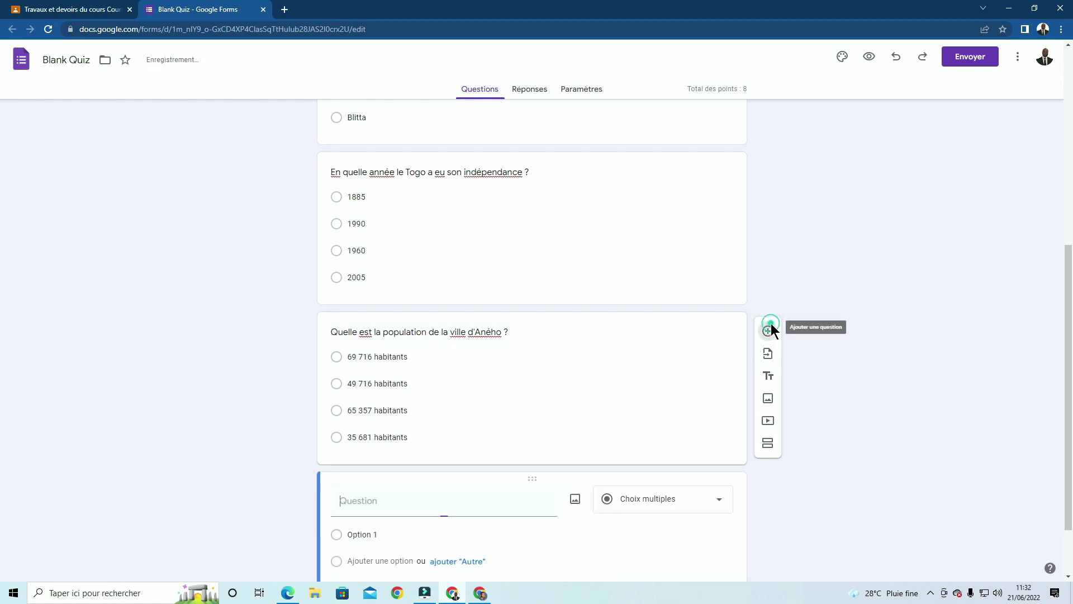
{"action": "left_click", "coordinate": [386, 502]}
{"action": "type", "text": "Quelle est l’altitude maximale du mont Agou ?"}
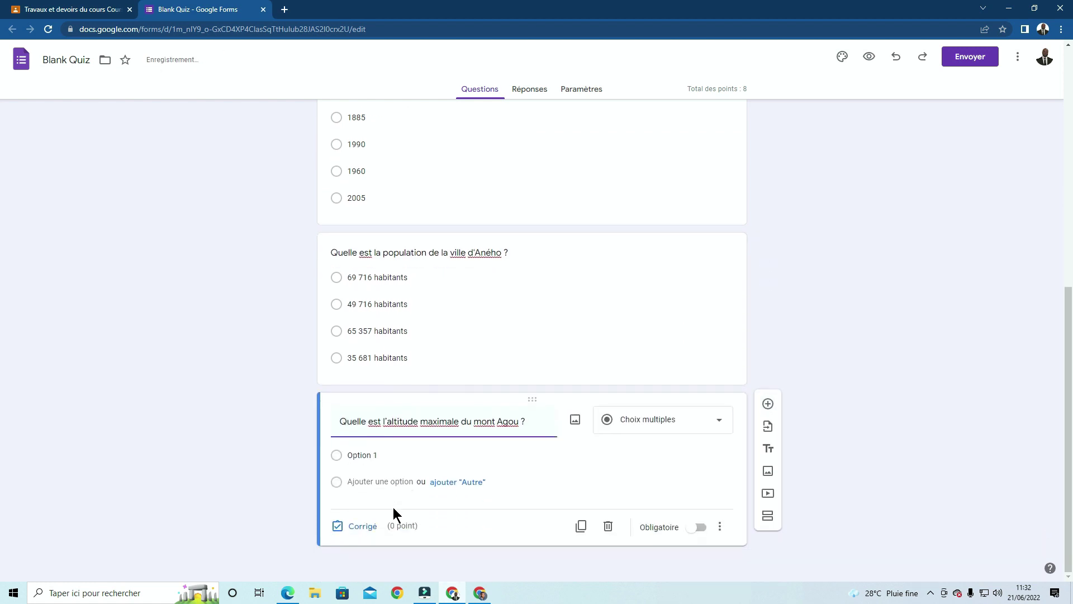
{"action": "left_click", "coordinate": [357, 475]}
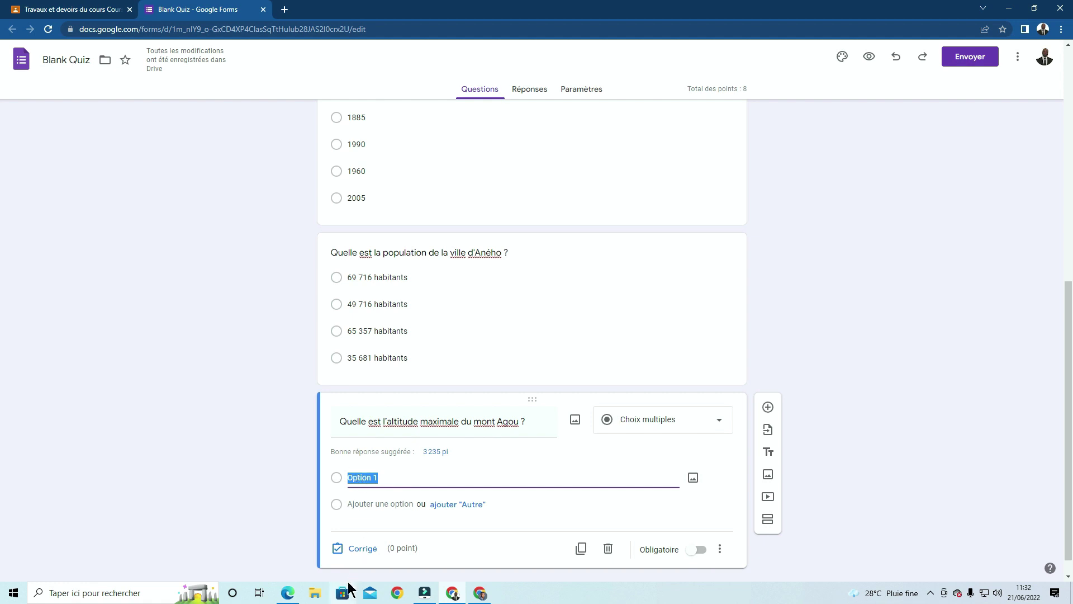
Fill the first answer option with the answer text copied from the answer sheet.
{"action": "left_click", "coordinate": [288, 592]}
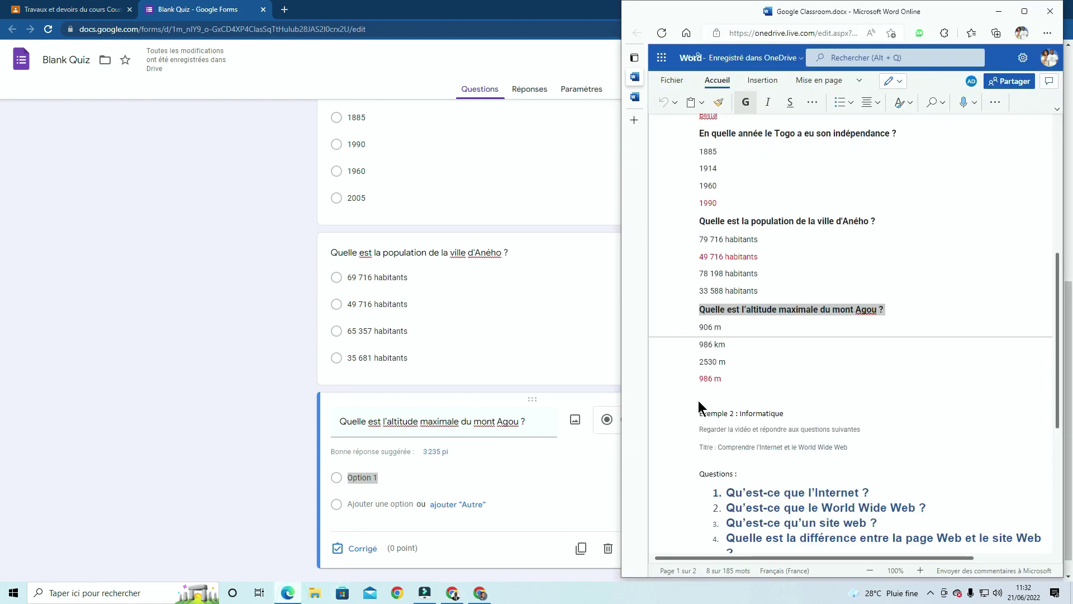
{"action": "left_click", "coordinate": [733, 379]}
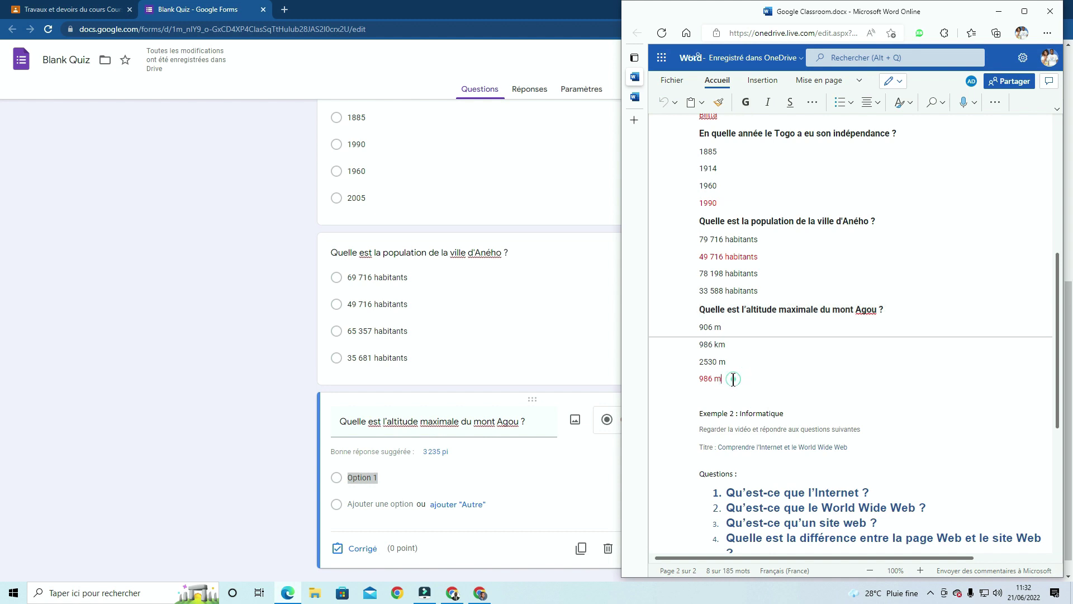
{"action": "left_click", "coordinate": [733, 379]}
{"action": "left_click_drag", "start_coordinate": [729, 379], "coordinate": [696, 377]}
{"action": "key", "text": "ctrl+c"}
{"action": "left_click", "coordinate": [387, 474]}
{"action": "left_click", "coordinate": [387, 474]}
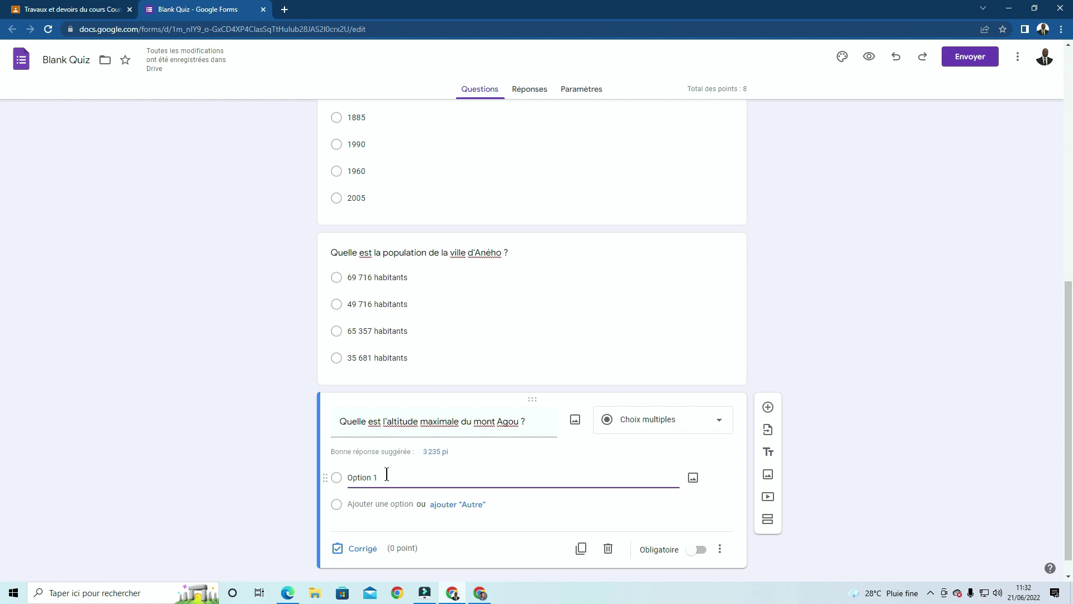
{"action": "triple_click", "coordinate": [386, 474]}
{"action": "key", "text": "ctrl+v"}
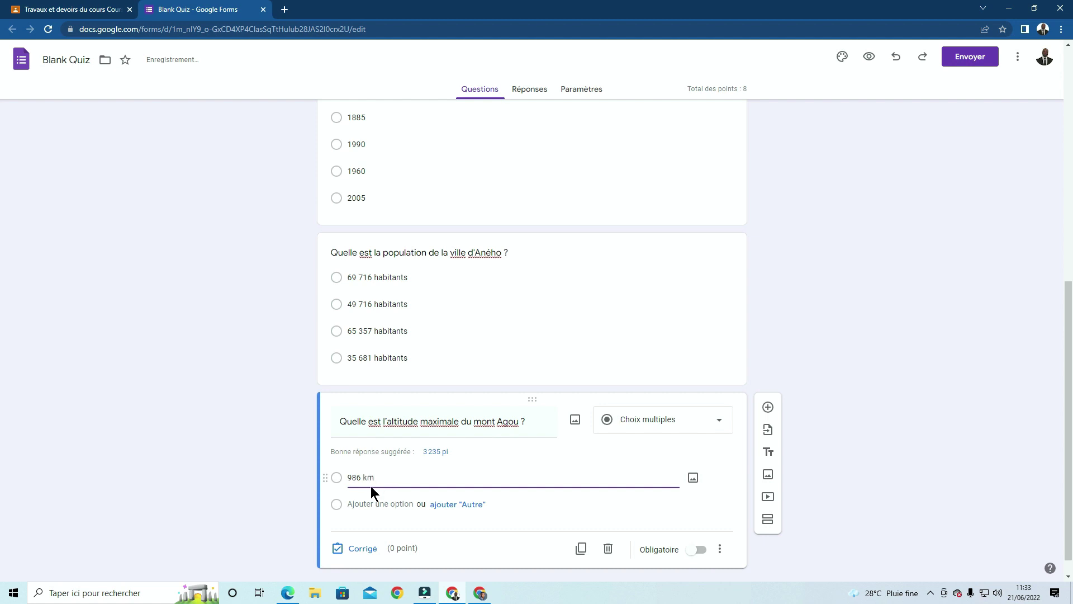
Add the answer options 2530 m, 895 m and 986 m.
{"action": "left_click", "coordinate": [374, 504]}
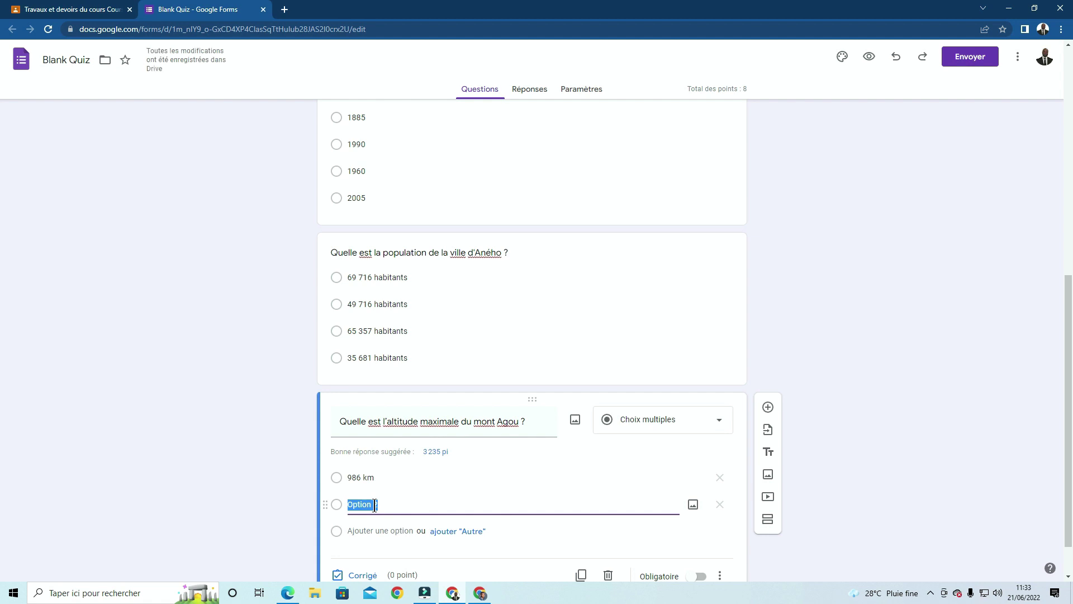
{"action": "type", "text": "2530"}
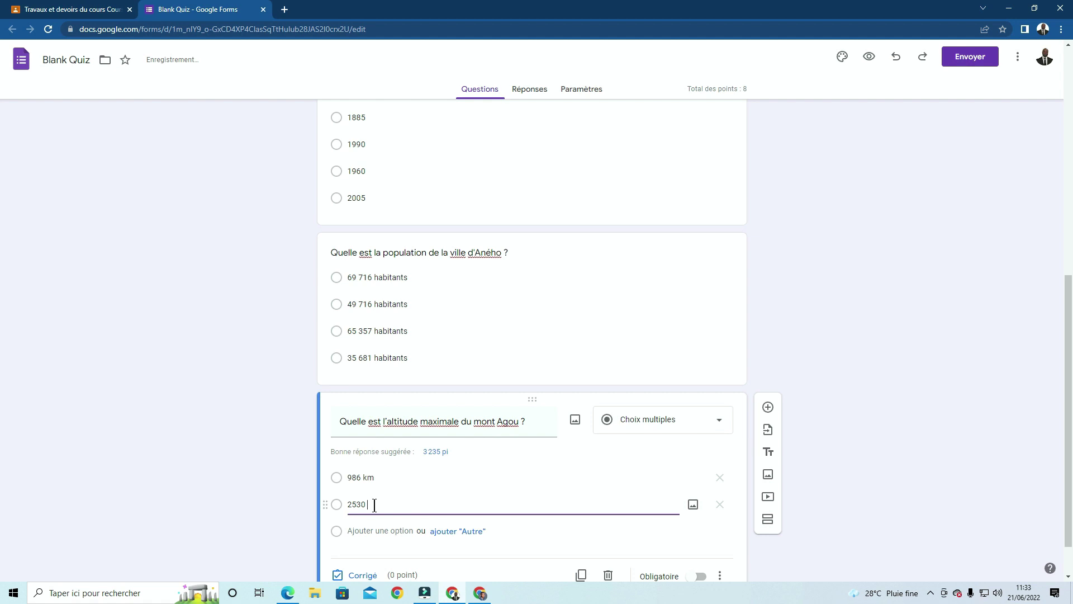
{"action": "type", "text": " m"}
{"action": "left_click", "coordinate": [369, 529]}
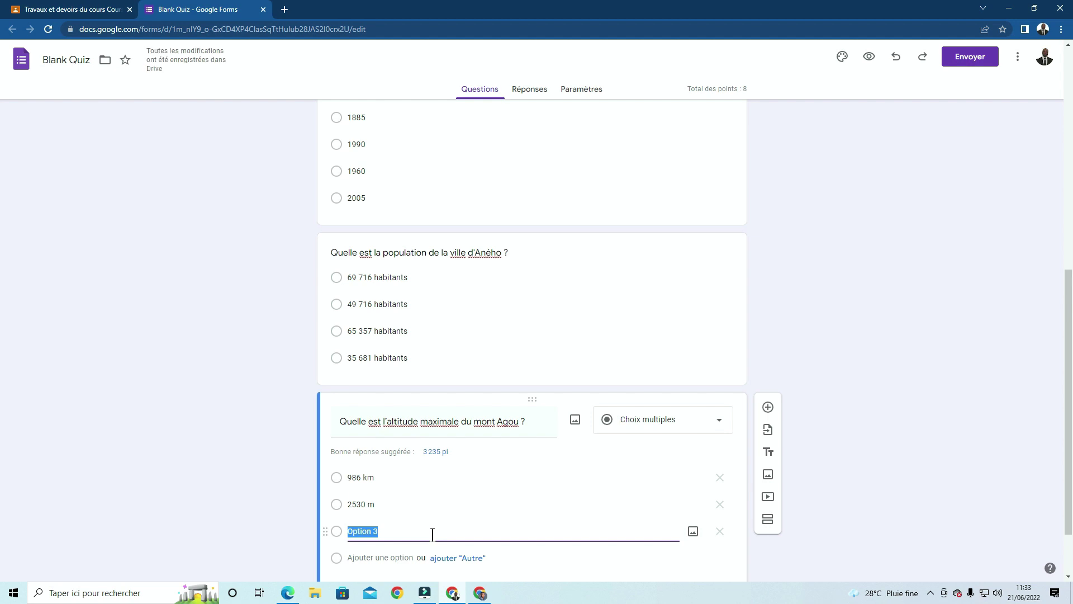
{"action": "type", "text": "89"}
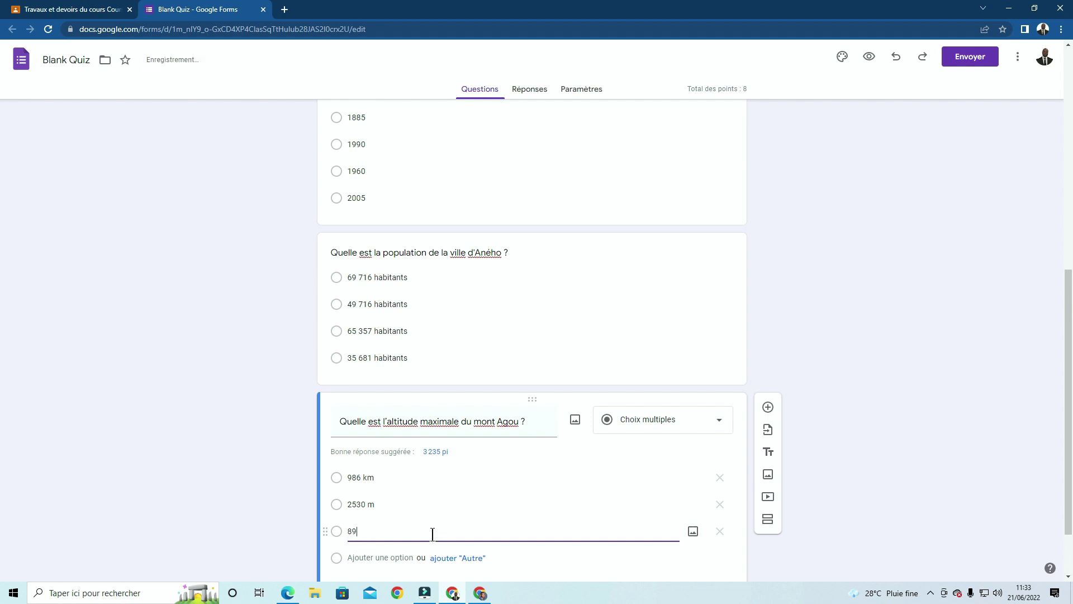
{"action": "type", "text": "5 m"}
{"action": "left_click", "coordinate": [367, 557]}
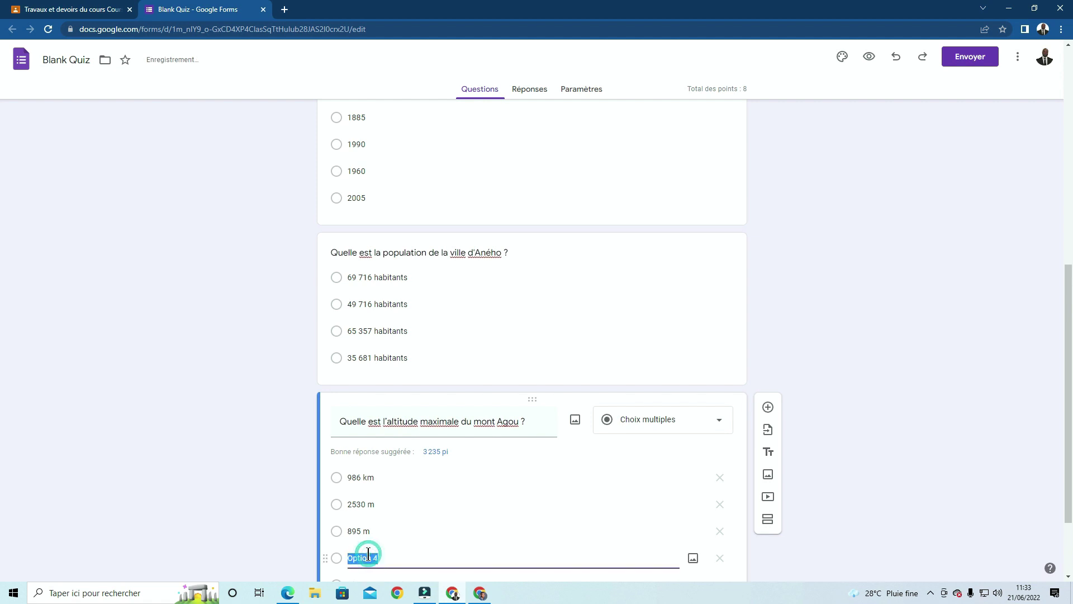
{"action": "type", "text": "986 m"}
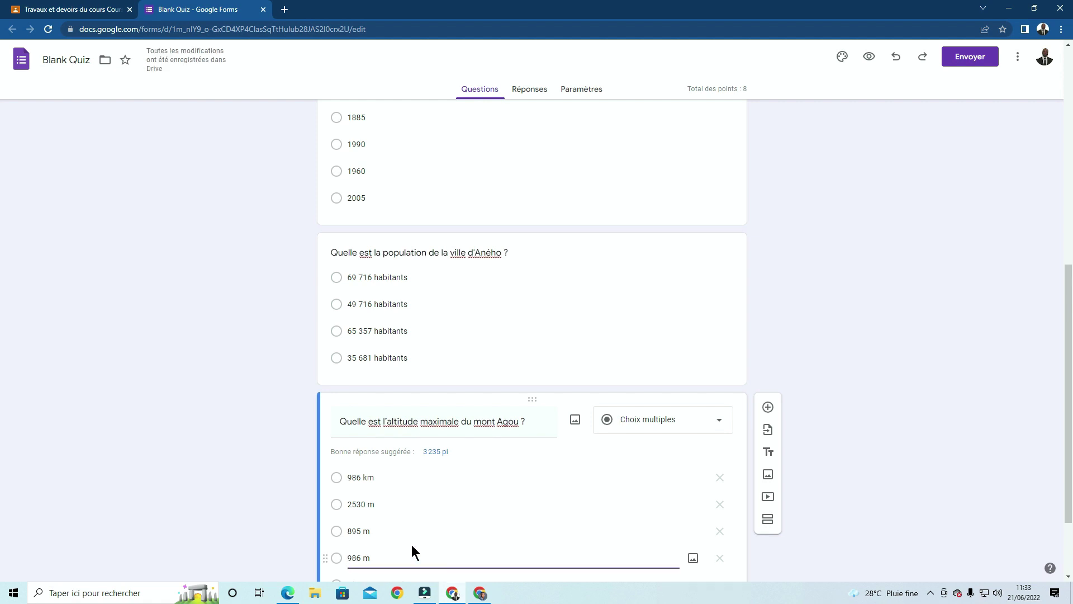
Mark 986 m as the correct answer worth 2 points, bringing the total to 10.
{"action": "scroll", "coordinate": [436, 515], "scroll_direction": "down", "scroll_amount": 2}
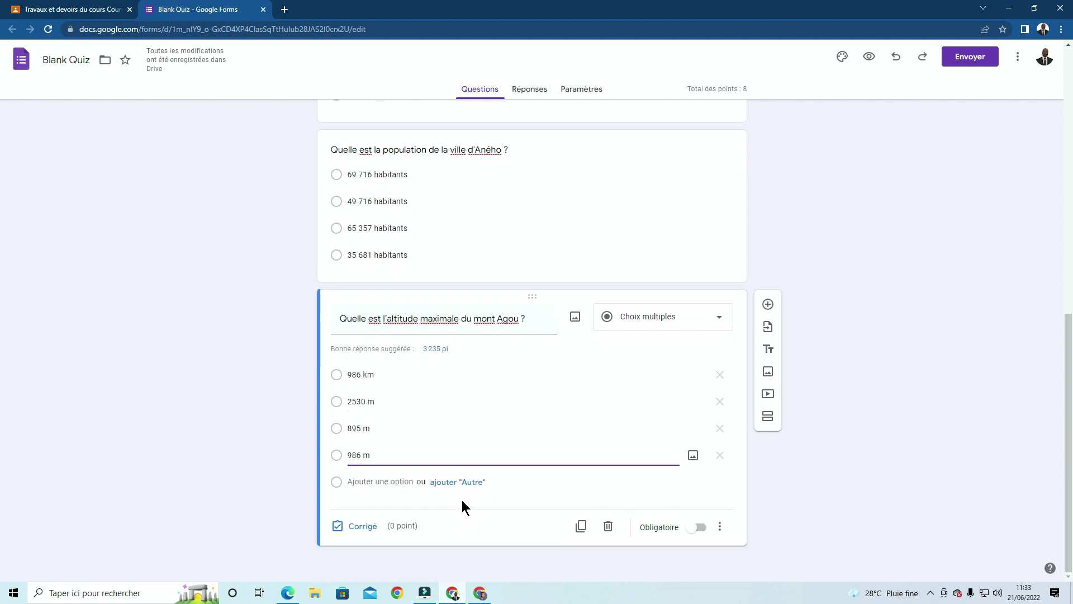
{"action": "left_click", "coordinate": [364, 528]}
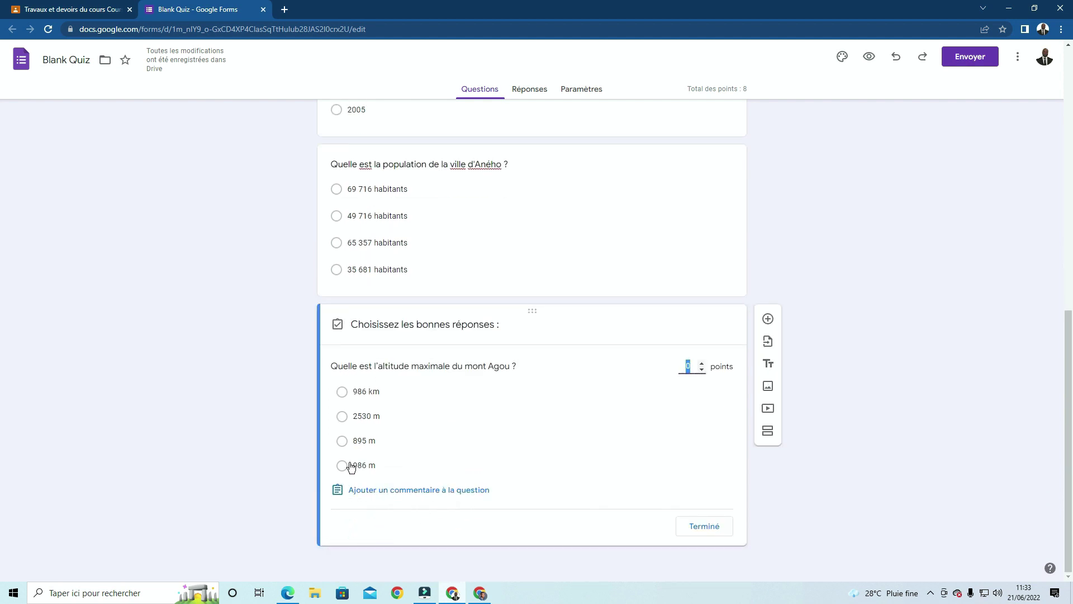
{"action": "left_click", "coordinate": [352, 470]}
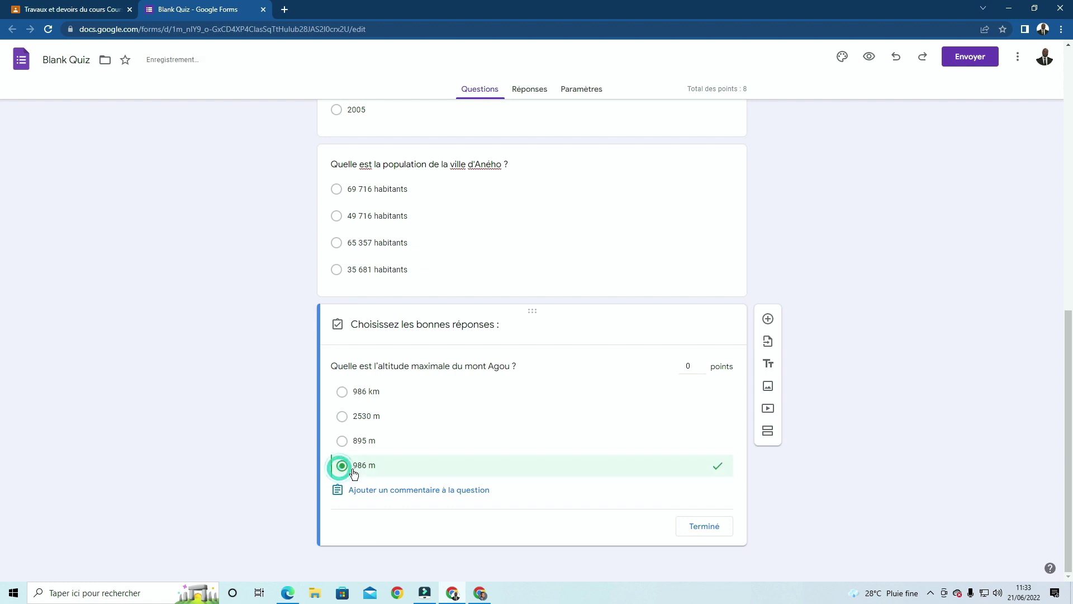
{"action": "left_click", "coordinate": [690, 366]}
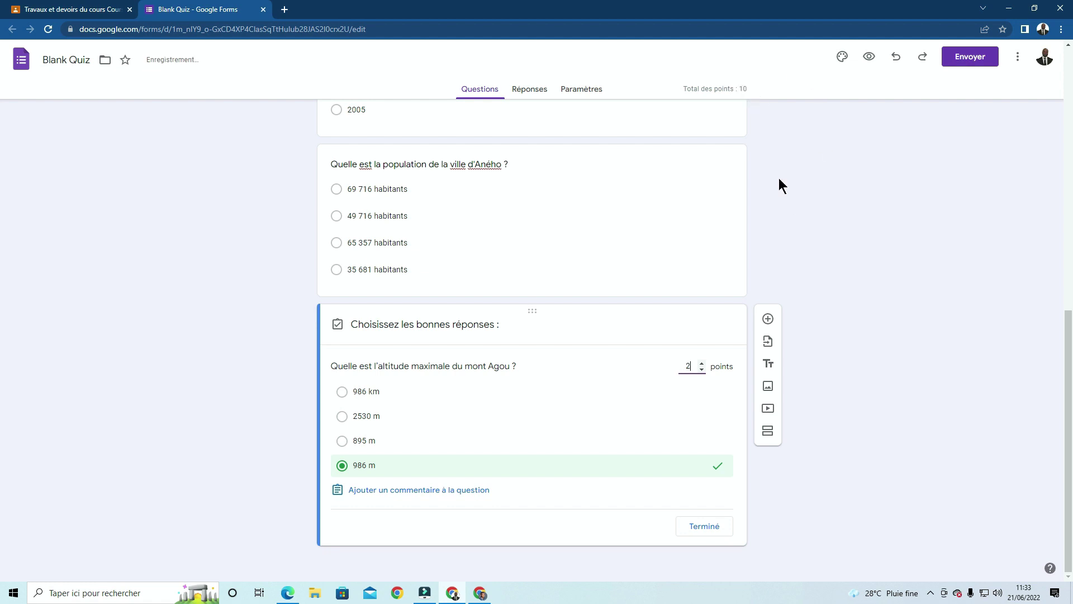
{"action": "left_click", "coordinate": [710, 525]}
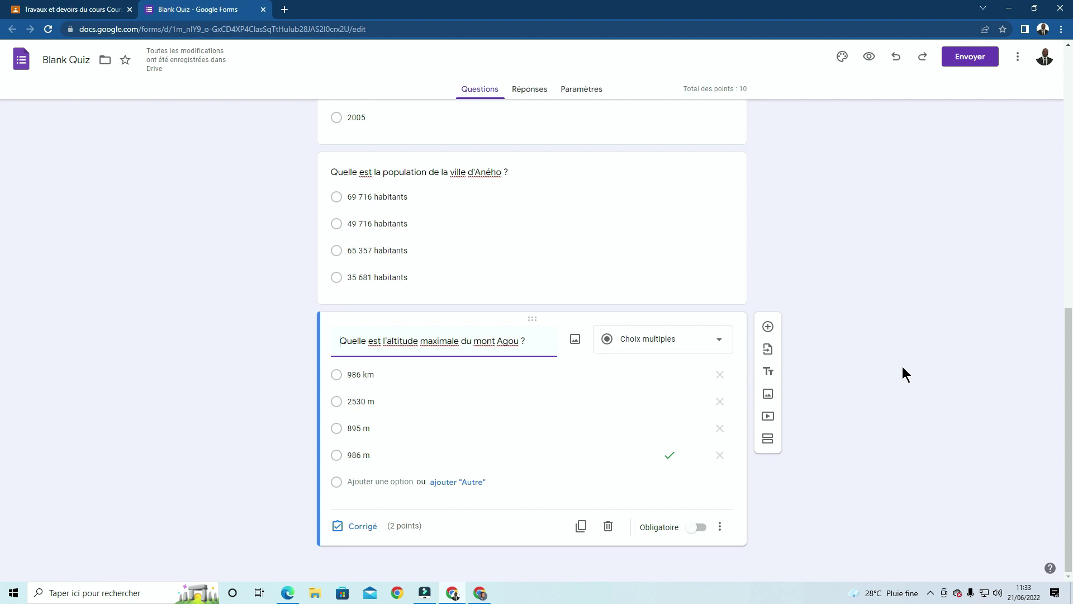
Make the Agou, population and independence-year questions required.
{"action": "left_click", "coordinate": [701, 527]}
{"action": "scroll", "coordinate": [645, 449], "scroll_direction": "up", "scroll_amount": 1}
{"action": "scroll", "coordinate": [645, 442], "scroll_direction": "up", "scroll_amount": 2}
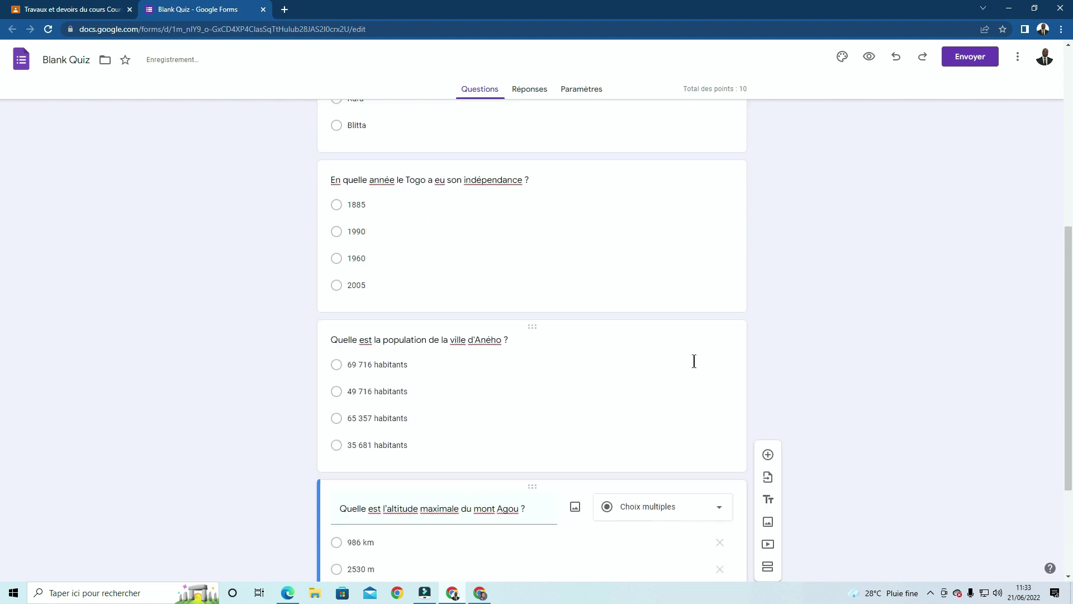
{"action": "left_click", "coordinate": [684, 431]}
{"action": "left_click", "coordinate": [698, 535]}
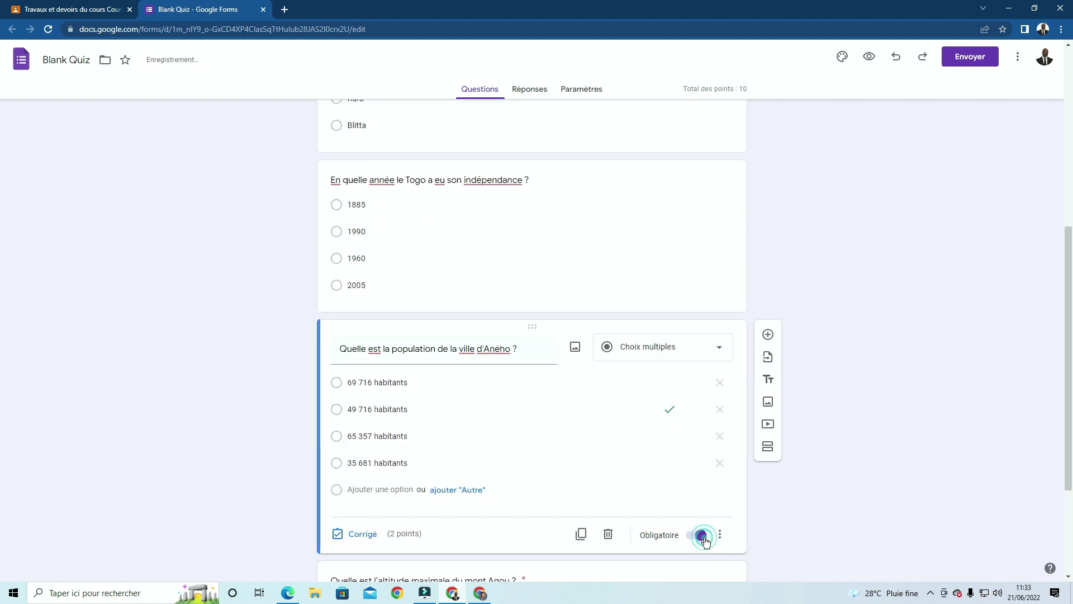
{"action": "scroll", "coordinate": [692, 334], "scroll_direction": "up", "scroll_amount": 1}
{"action": "left_click", "coordinate": [692, 338]}
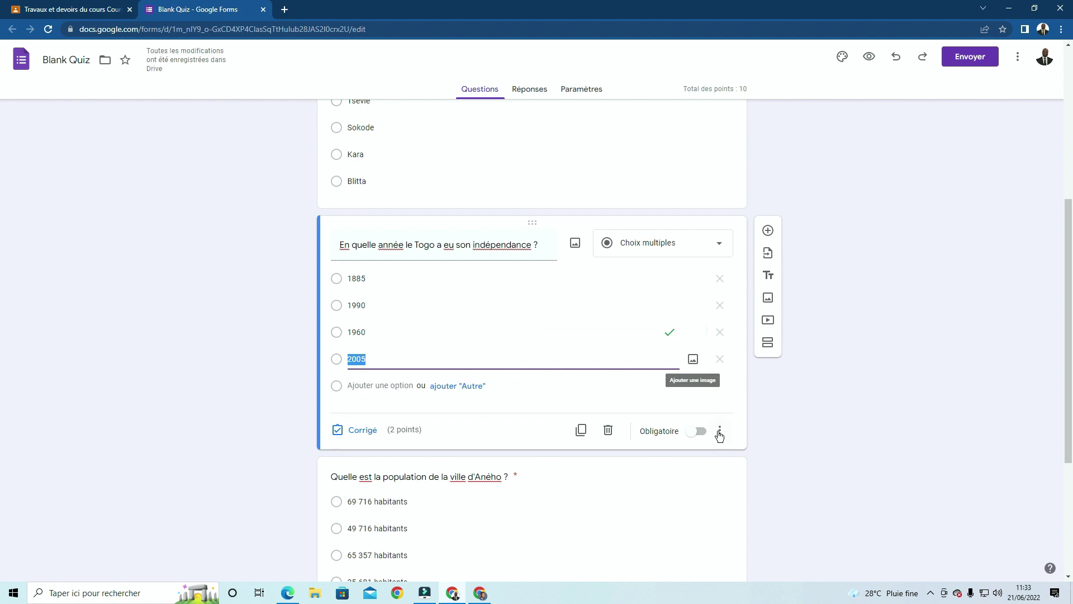
{"action": "left_click", "coordinate": [701, 432]}
Make the cities question required and select the area question card.
{"action": "scroll", "coordinate": [692, 358], "scroll_direction": "up", "scroll_amount": 3}
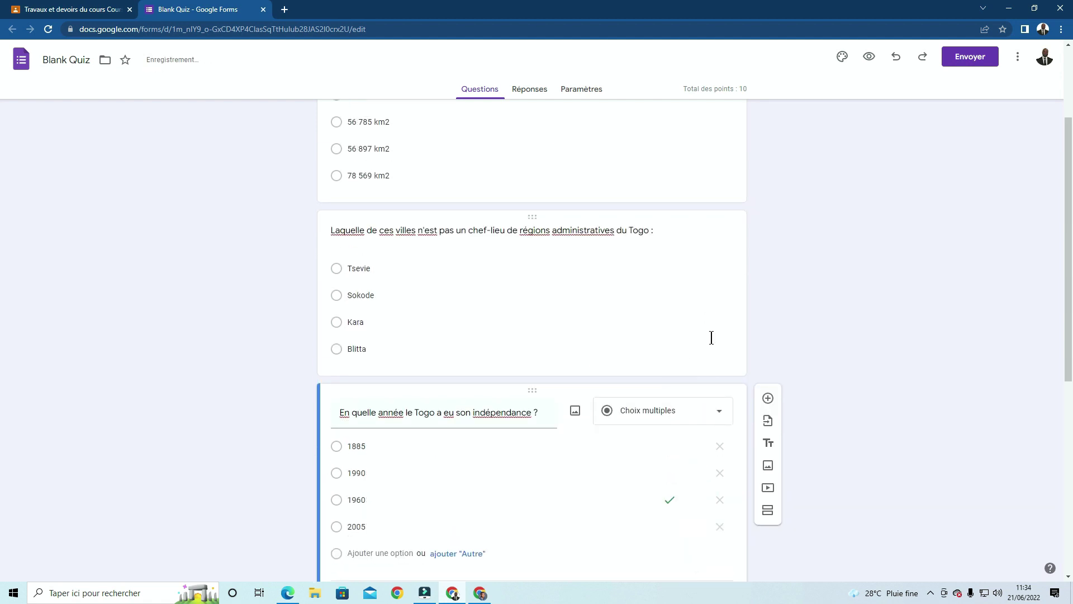
{"action": "left_click", "coordinate": [699, 353]}
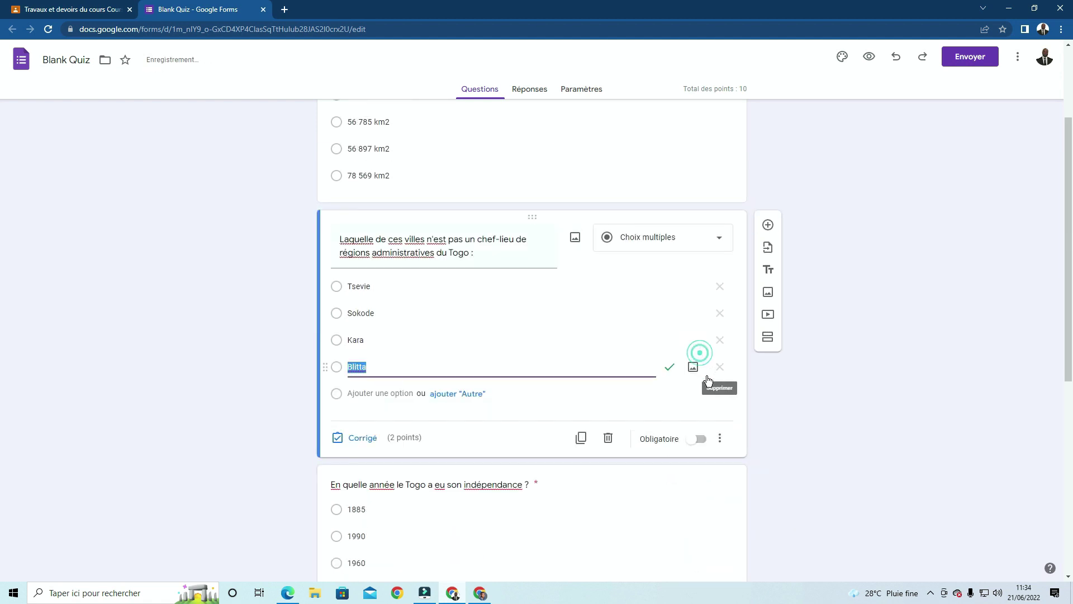
{"action": "left_click", "coordinate": [702, 439]}
{"action": "scroll", "coordinate": [701, 386], "scroll_direction": "up", "scroll_amount": 3}
{"action": "left_click", "coordinate": [690, 308]}
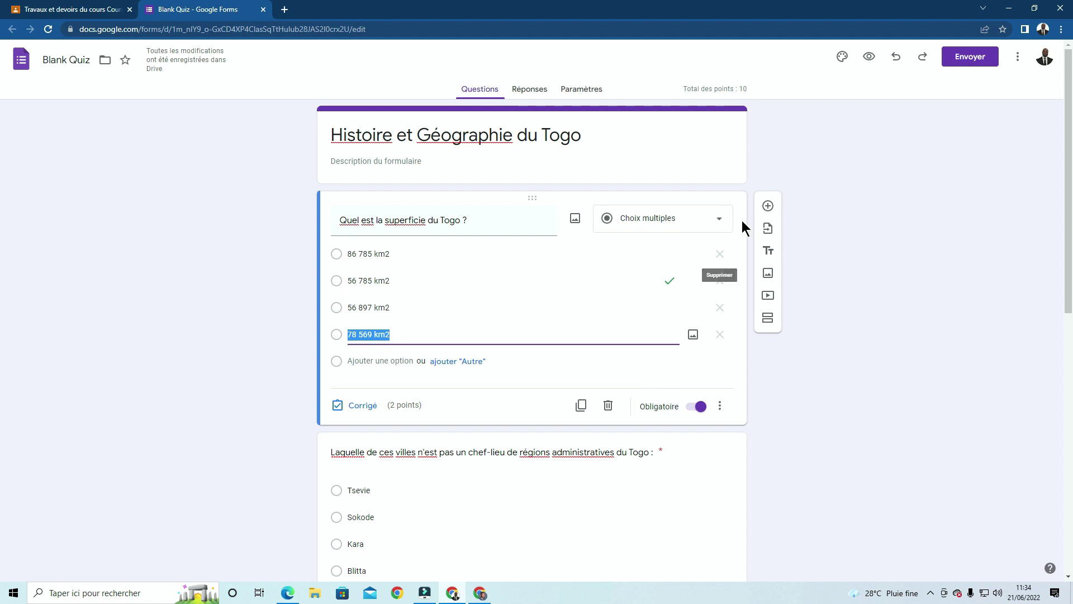
{"action": "left_click", "coordinate": [896, 207]}
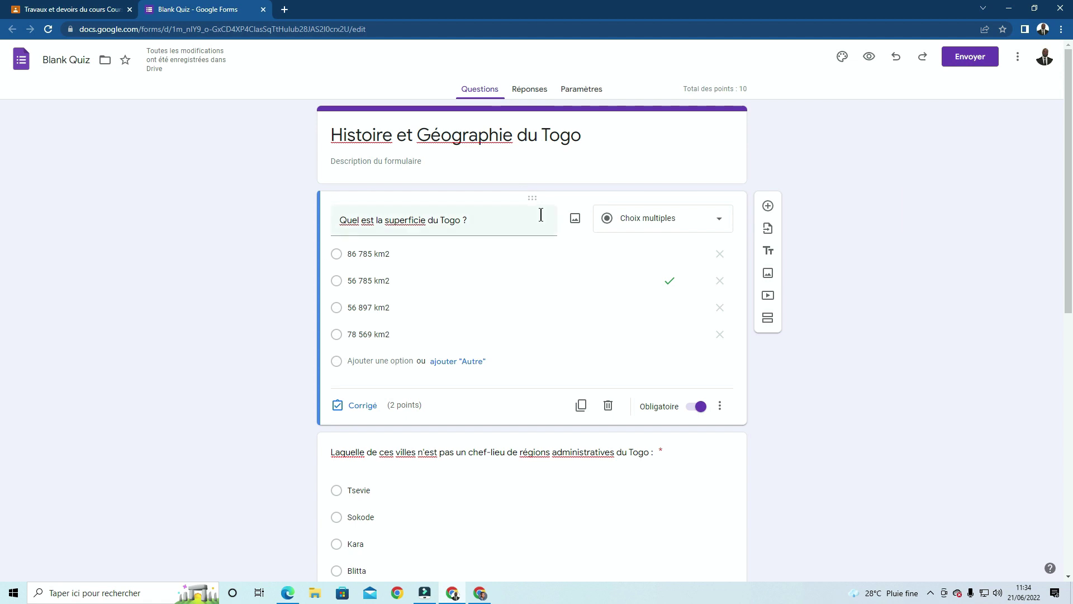
Add a short-answer question titled Nom at the top of the form.
{"action": "left_click", "coordinate": [768, 205]}
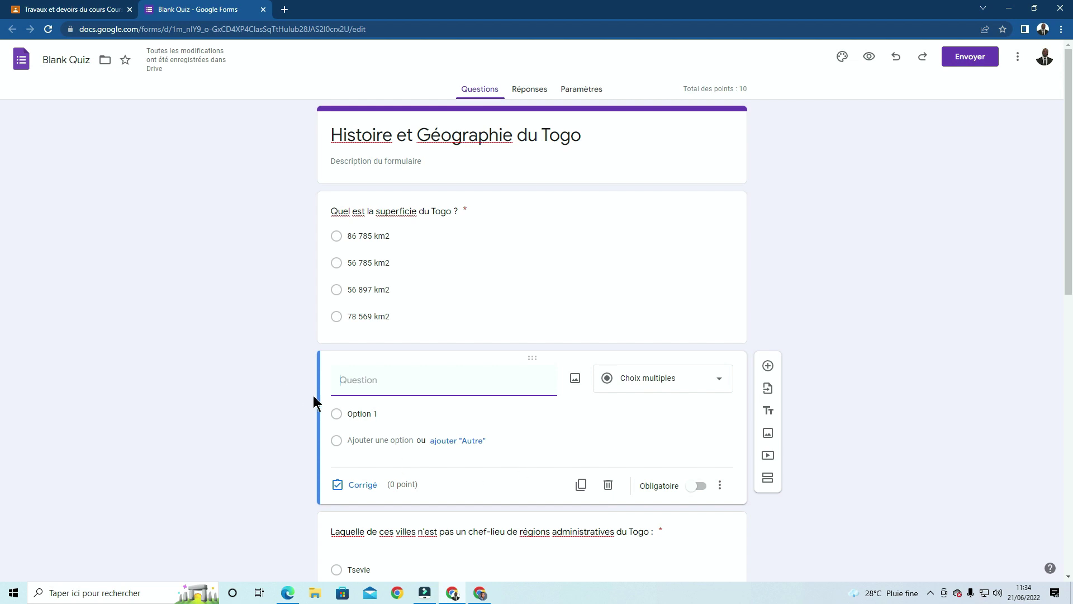
{"action": "left_click_drag", "start_coordinate": [334, 357], "coordinate": [337, 174]}
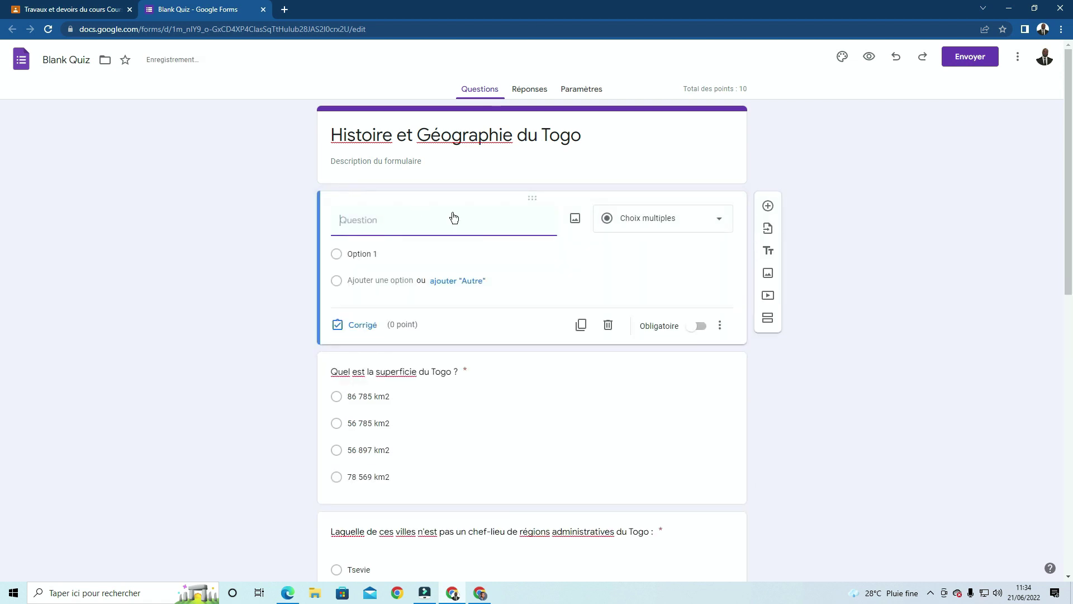
{"action": "left_click", "coordinate": [719, 219]}
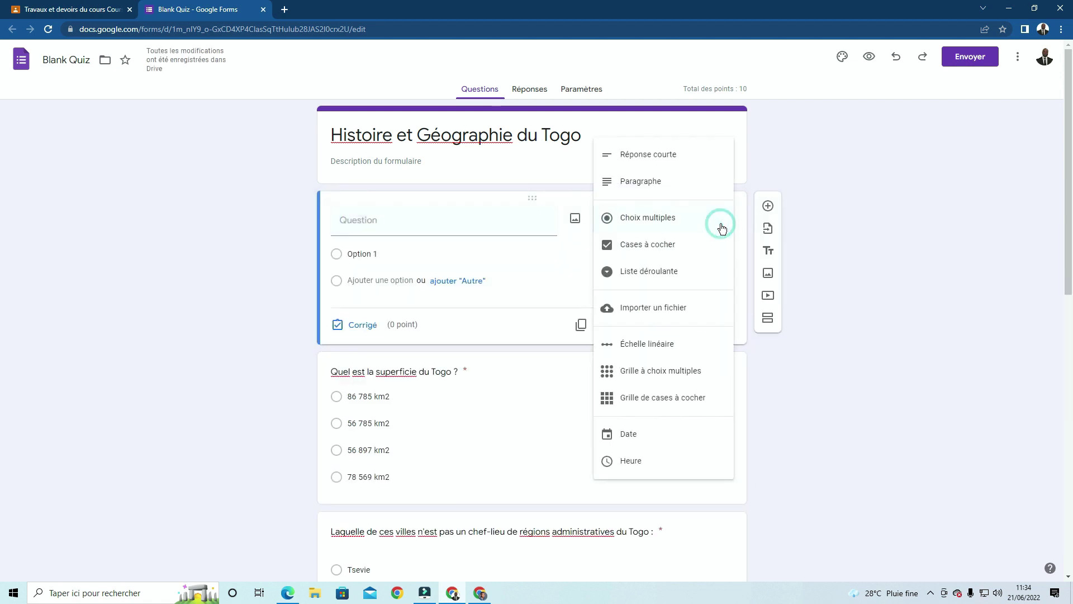
{"action": "left_click", "coordinate": [668, 154]}
{"action": "left_click", "coordinate": [435, 218]}
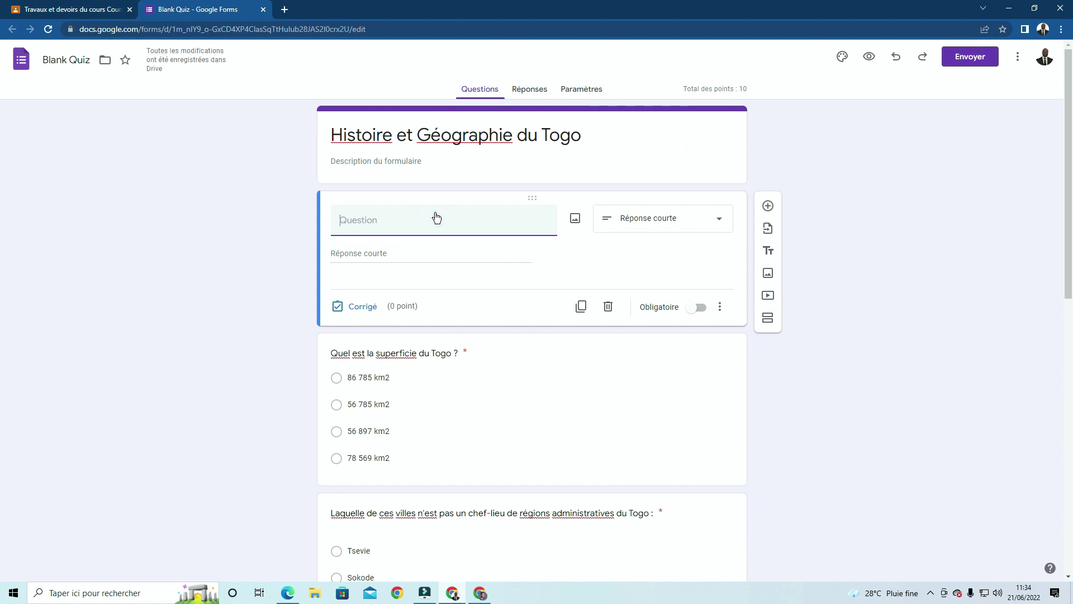
{"action": "type", "text": "Mo=="}
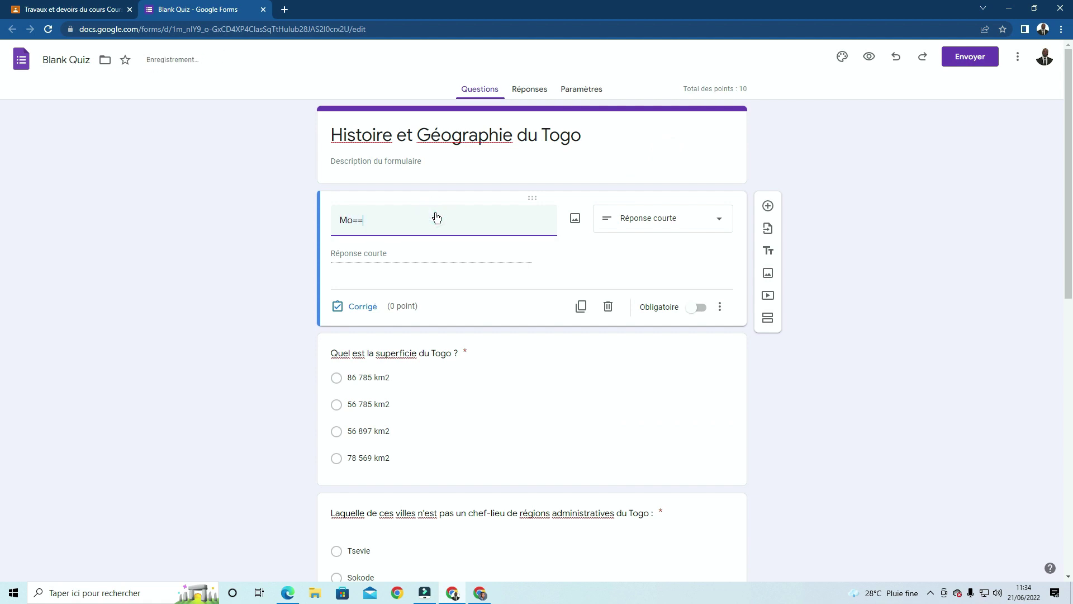
{"action": "key", "text": "BackSpace"}
{"action": "type", "text": "Nom"}
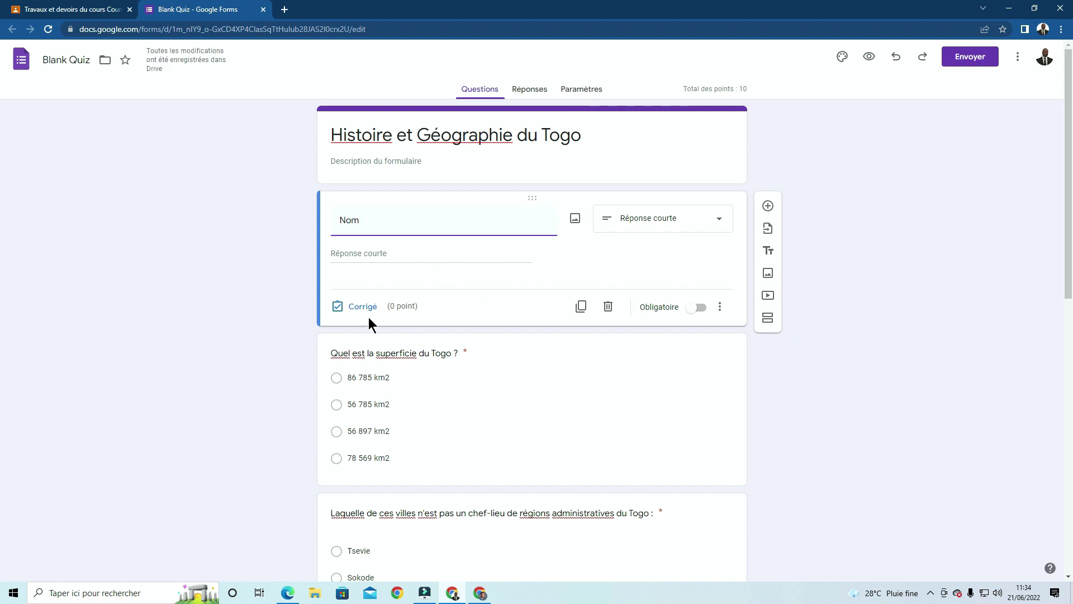
Duplicate Nom as a Prenom question and make both Nom and Prenom required.
{"action": "left_click", "coordinate": [581, 309]}
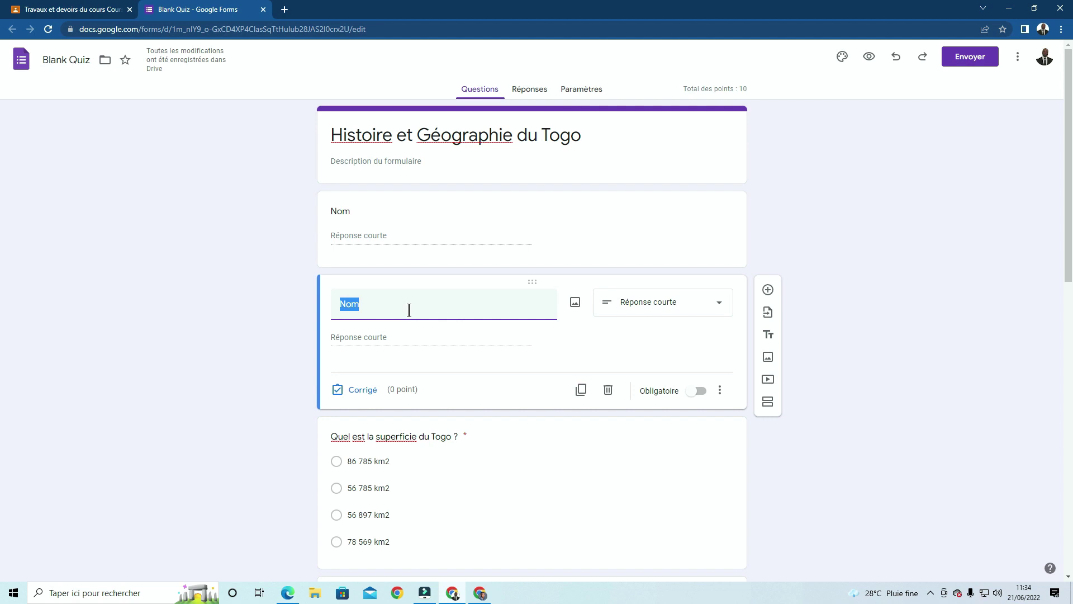
{"action": "type", "text": "Pren"}
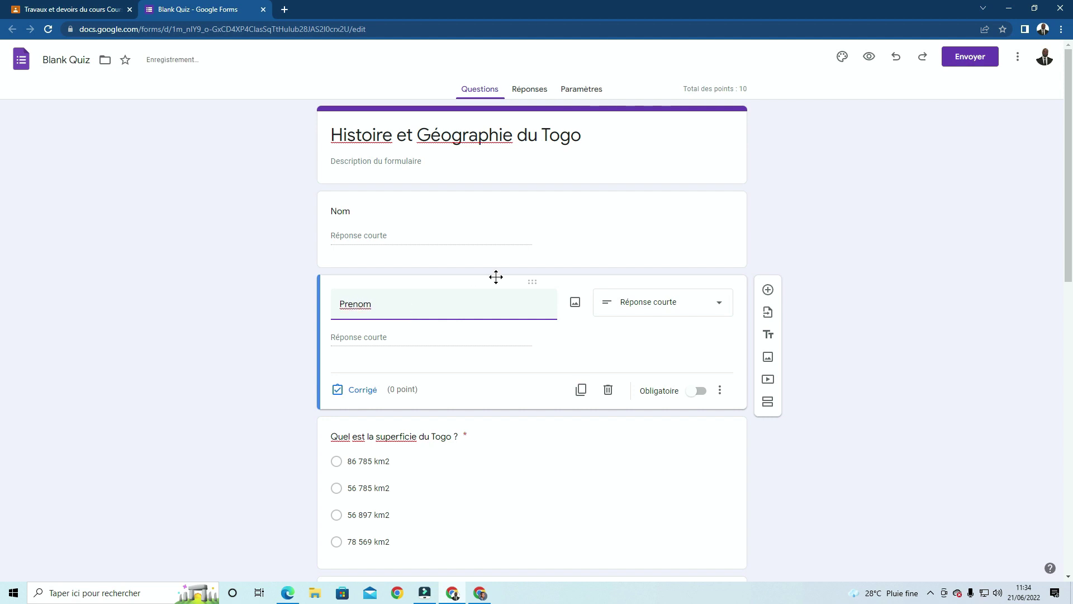
{"action": "left_click", "coordinate": [617, 228]}
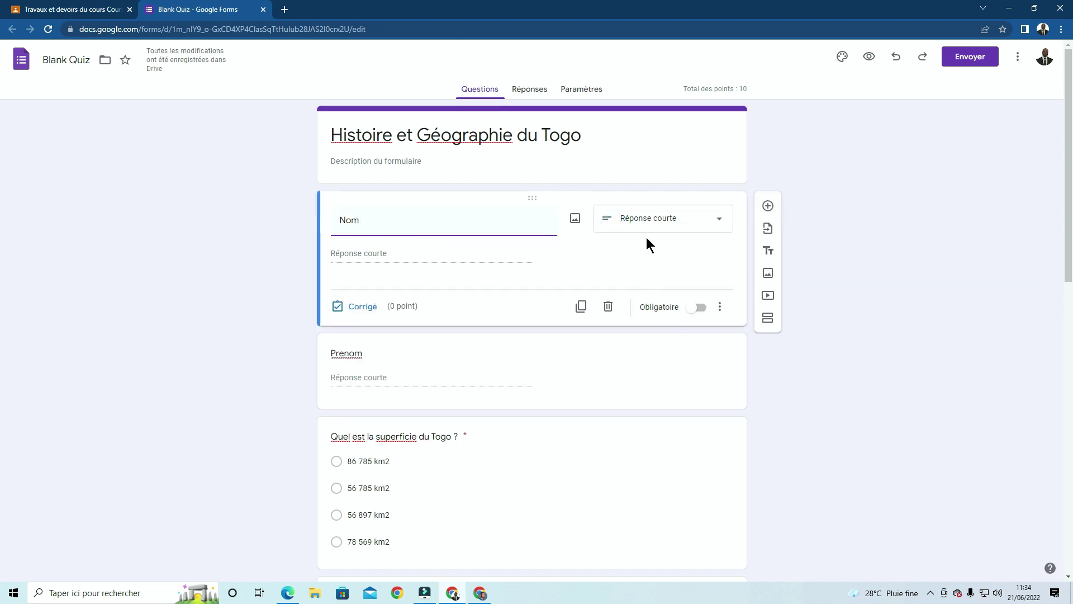
{"action": "left_click", "coordinate": [697, 308]}
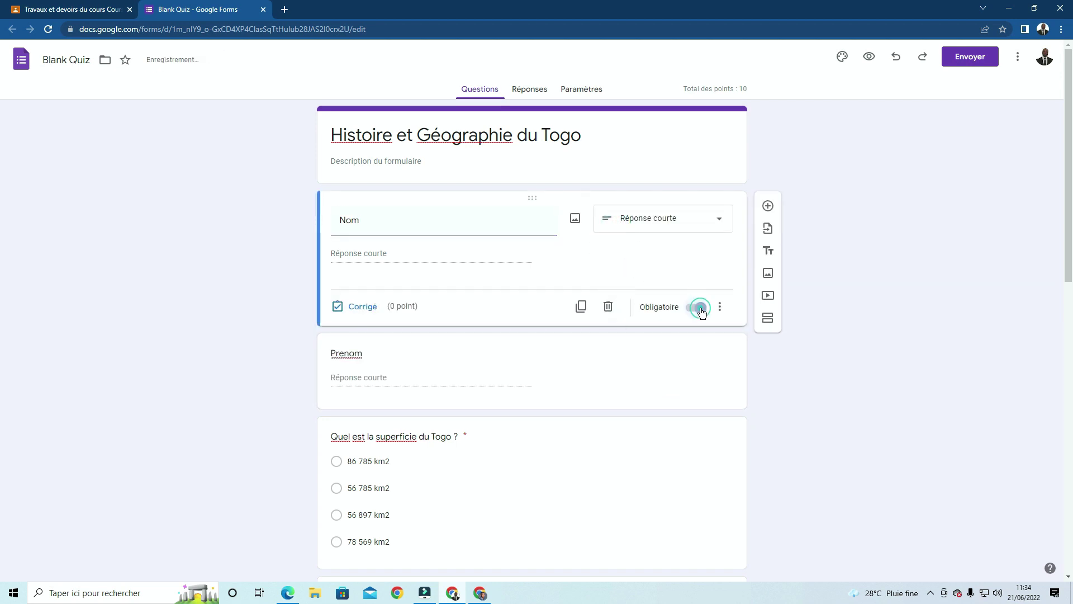
{"action": "left_click", "coordinate": [693, 369]}
{"action": "left_click", "coordinate": [699, 391]}
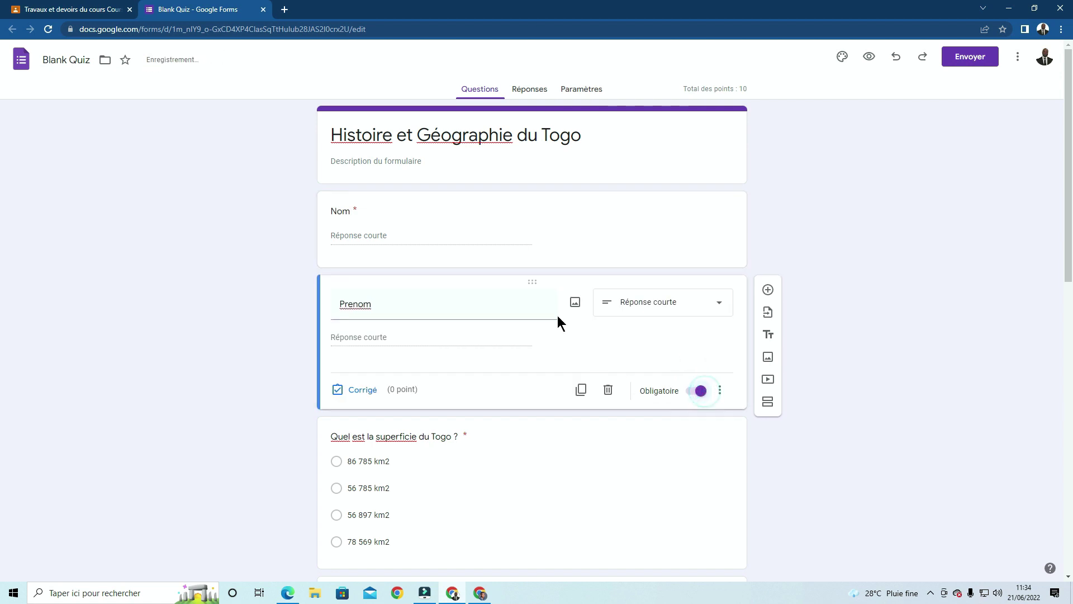
{"action": "left_click", "coordinate": [186, 206]}
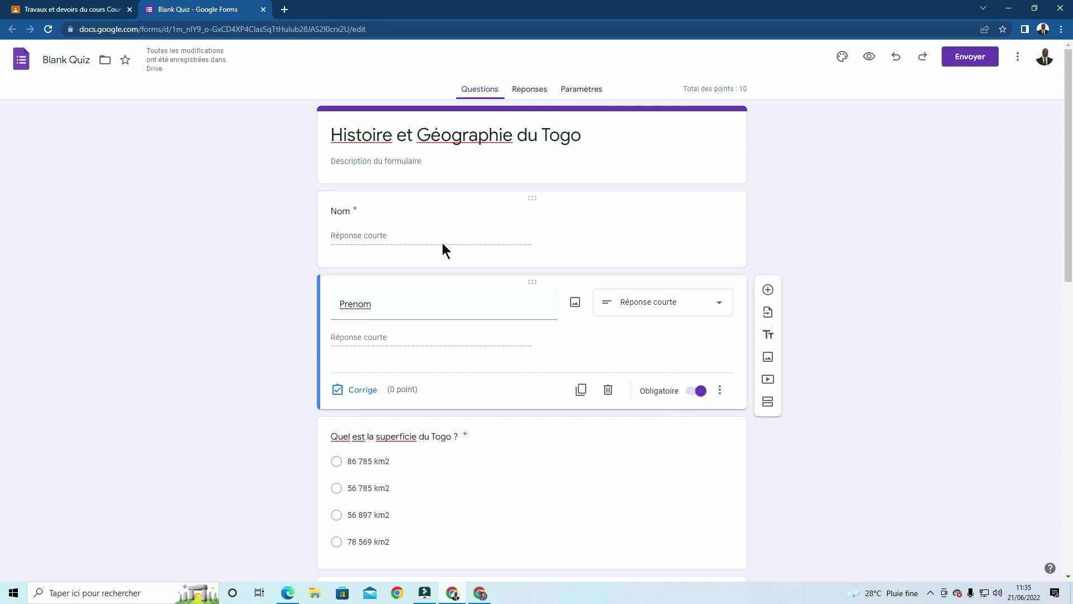
{"action": "scroll", "coordinate": [444, 264], "scroll_direction": "down", "scroll_amount": 3}
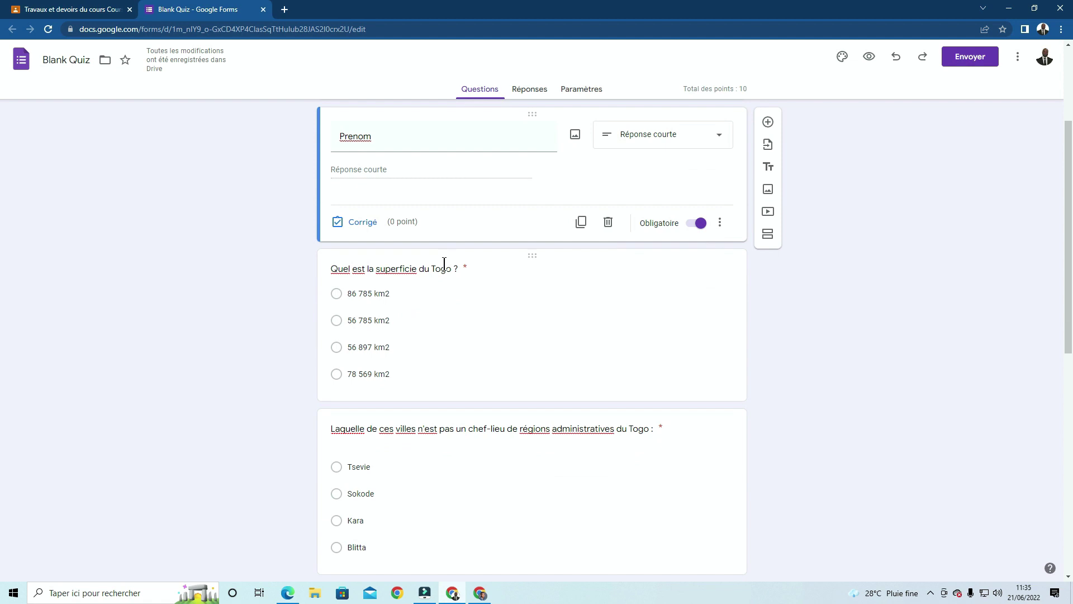
{"action": "scroll", "coordinate": [444, 263], "scroll_direction": "down", "scroll_amount": 2}
{"action": "scroll", "coordinate": [444, 263], "scroll_direction": "up", "scroll_amount": 2}
{"action": "scroll", "coordinate": [444, 262], "scroll_direction": "down", "scroll_amount": 2}
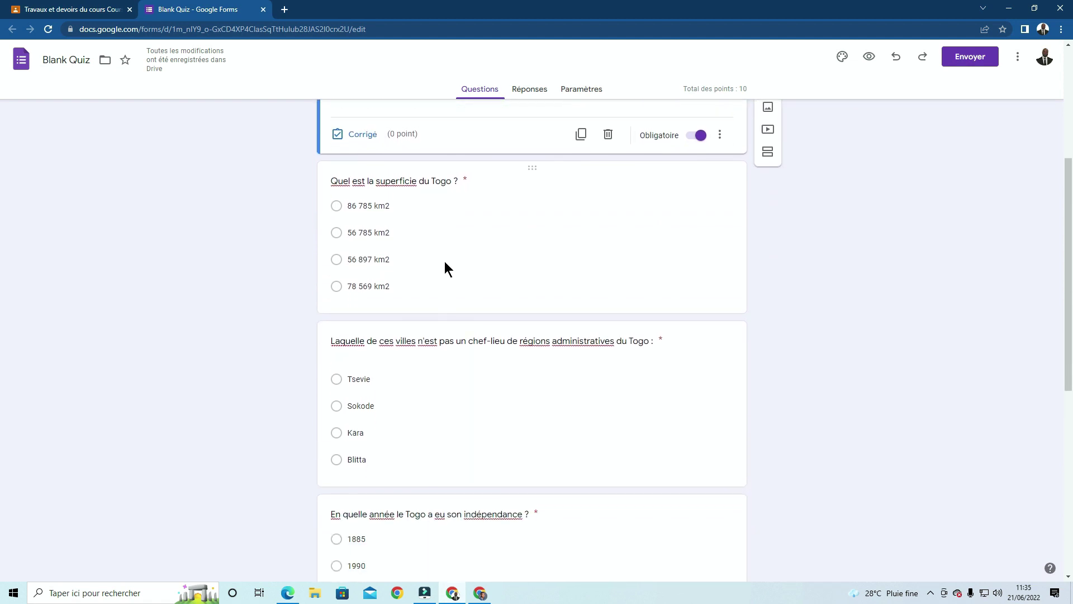
{"action": "scroll", "coordinate": [445, 268], "scroll_direction": "up", "scroll_amount": 2}
{"action": "scroll", "coordinate": [444, 261], "scroll_direction": "up", "scroll_amount": 3}
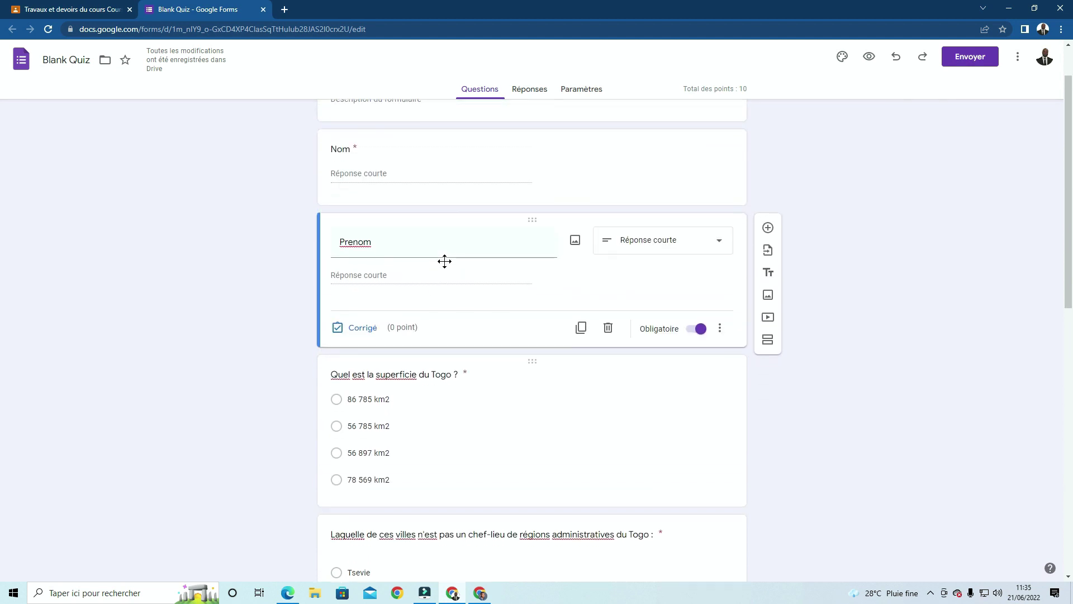
Preview the quiz as a respondent and scroll through all questions to Envoyer.
{"action": "left_click", "coordinate": [868, 57]}
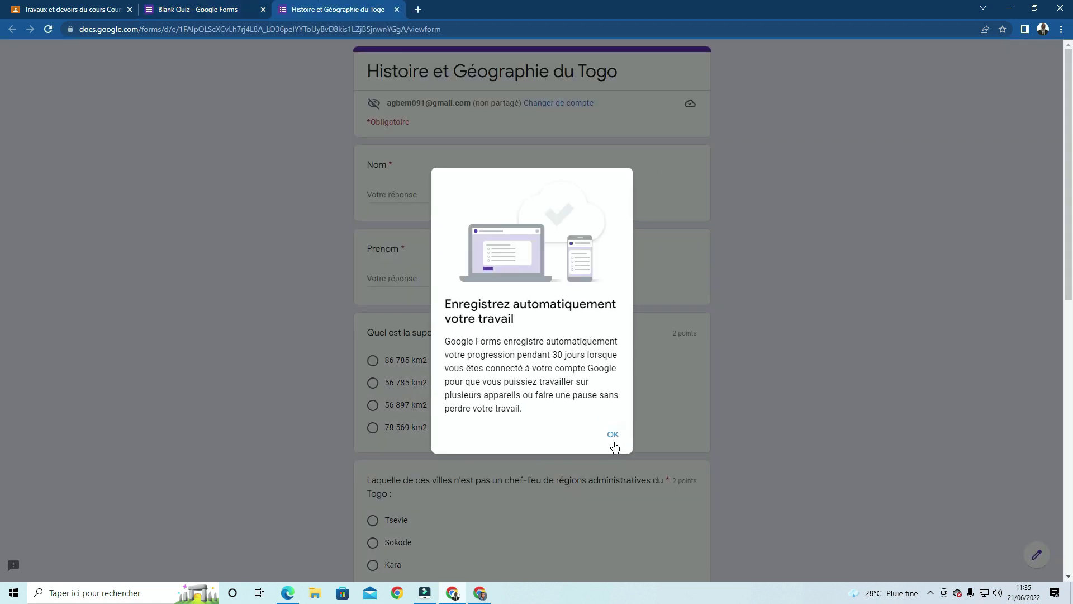
{"action": "left_click", "coordinate": [613, 439]}
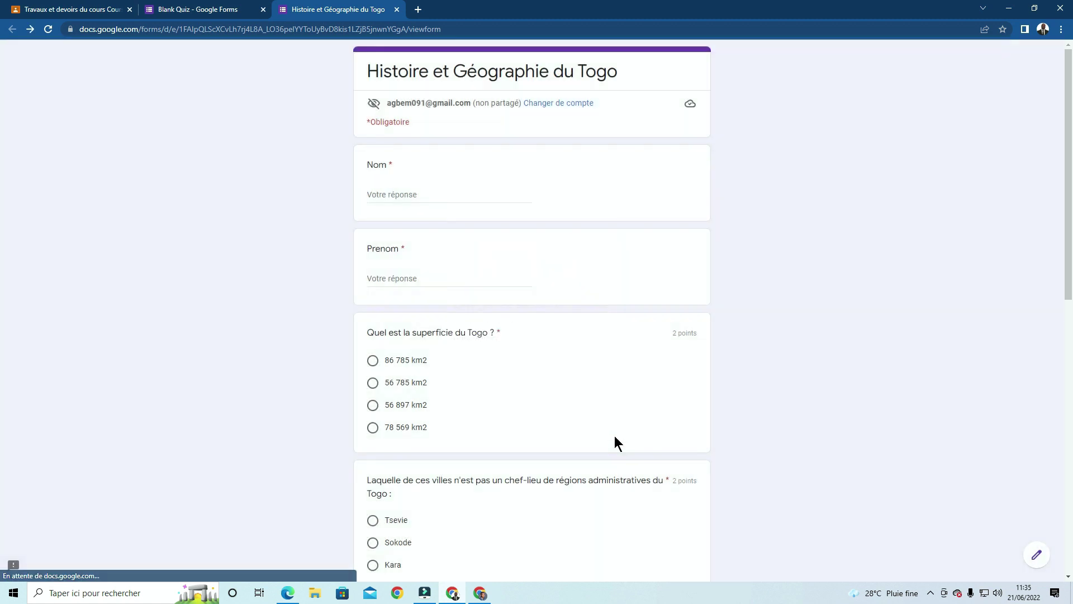
{"action": "scroll", "coordinate": [531, 258], "scroll_direction": "down", "scroll_amount": 1}
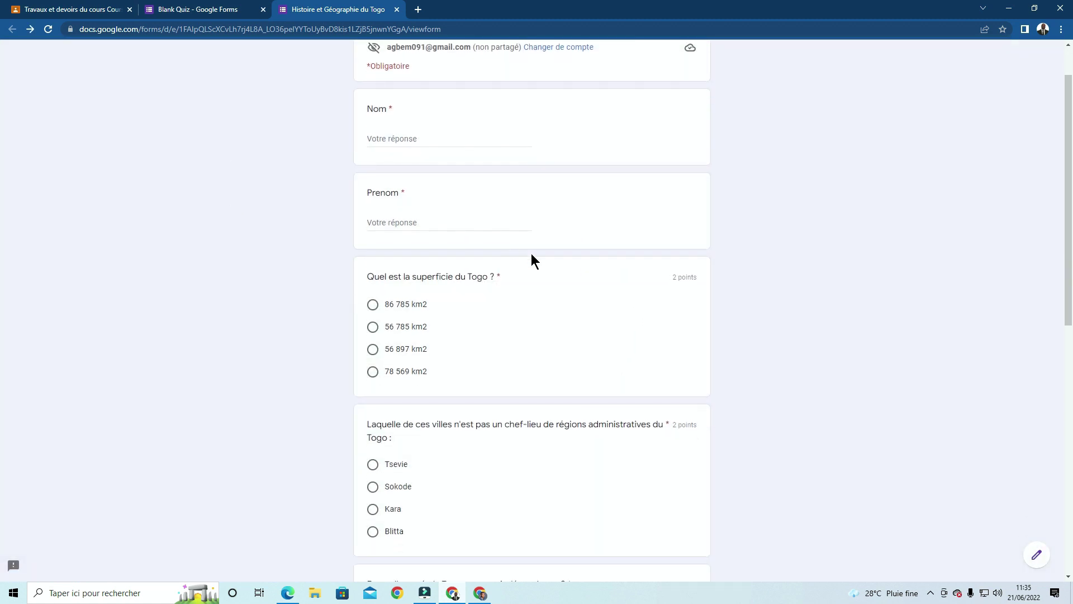
{"action": "scroll", "coordinate": [505, 215], "scroll_direction": "up", "scroll_amount": 2}
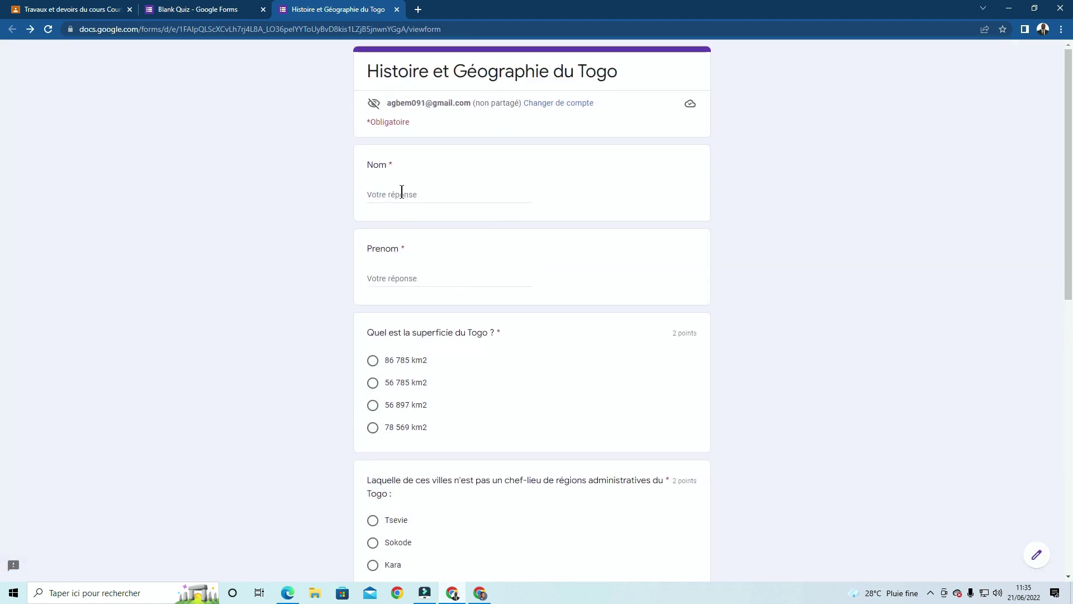
{"action": "scroll", "coordinate": [403, 190], "scroll_direction": "down", "scroll_amount": 7}
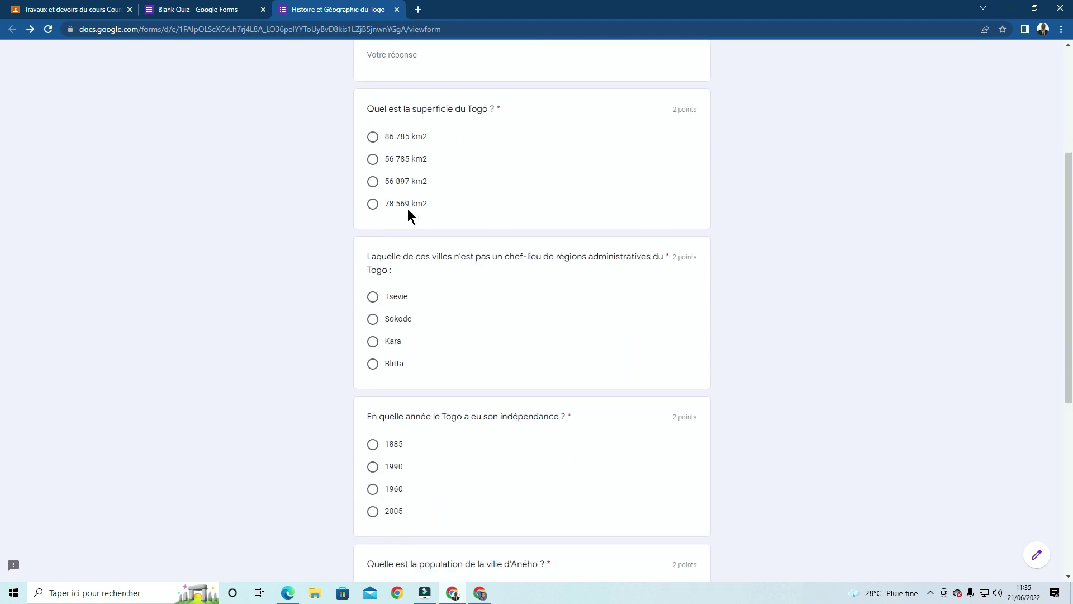
{"action": "scroll", "coordinate": [408, 223], "scroll_direction": "down", "scroll_amount": 4}
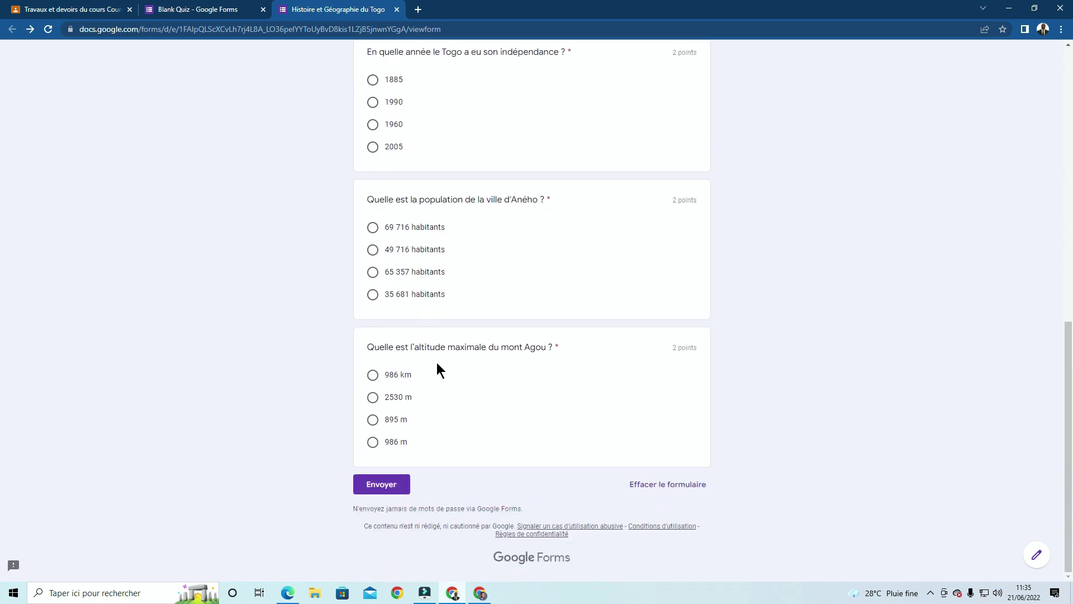
{"action": "scroll", "coordinate": [437, 369], "scroll_direction": "up", "scroll_amount": 2}
{"action": "scroll", "coordinate": [464, 293], "scroll_direction": "down", "scroll_amount": 2}
{"action": "scroll", "coordinate": [280, 297], "scroll_direction": "up", "scroll_amount": 10}
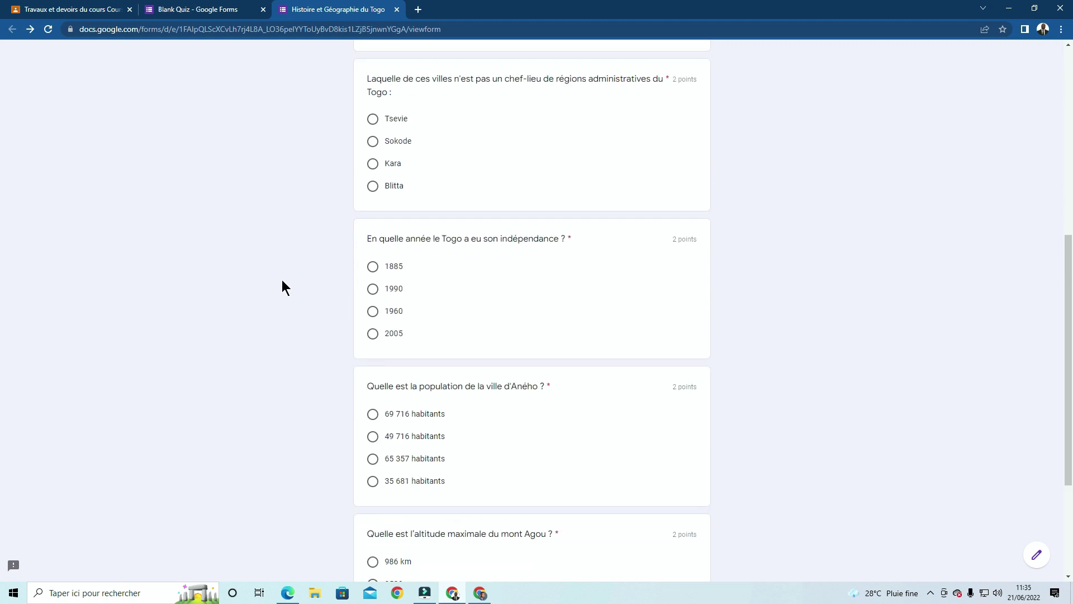
Close the preview and editor tabs, then reopen the attached Blank Quiz form.
{"action": "left_click", "coordinate": [396, 9]}
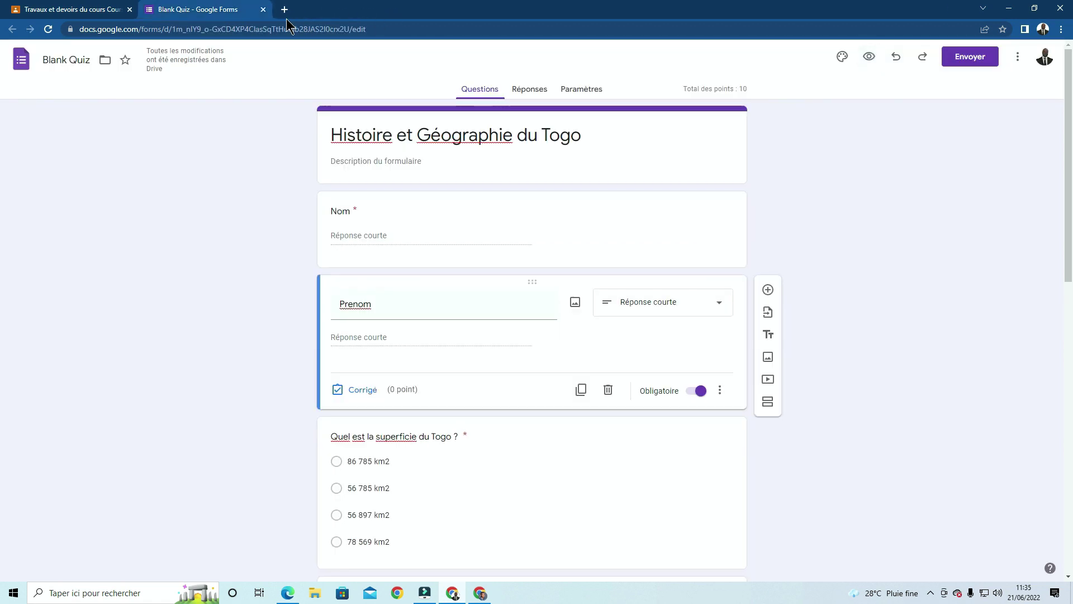
{"action": "left_click", "coordinate": [263, 9]}
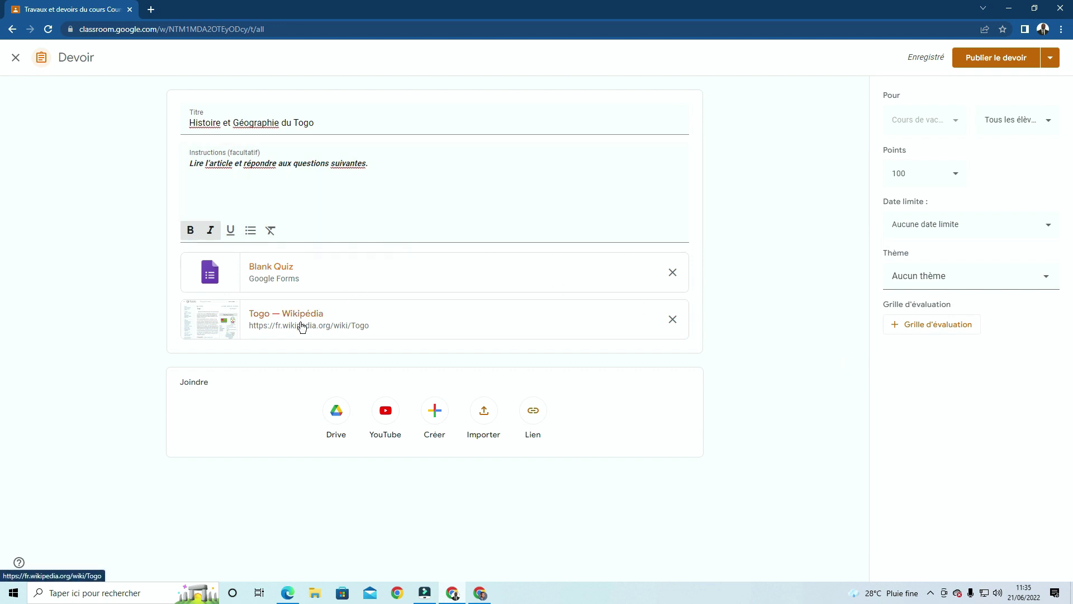
{"action": "left_click", "coordinate": [264, 266]}
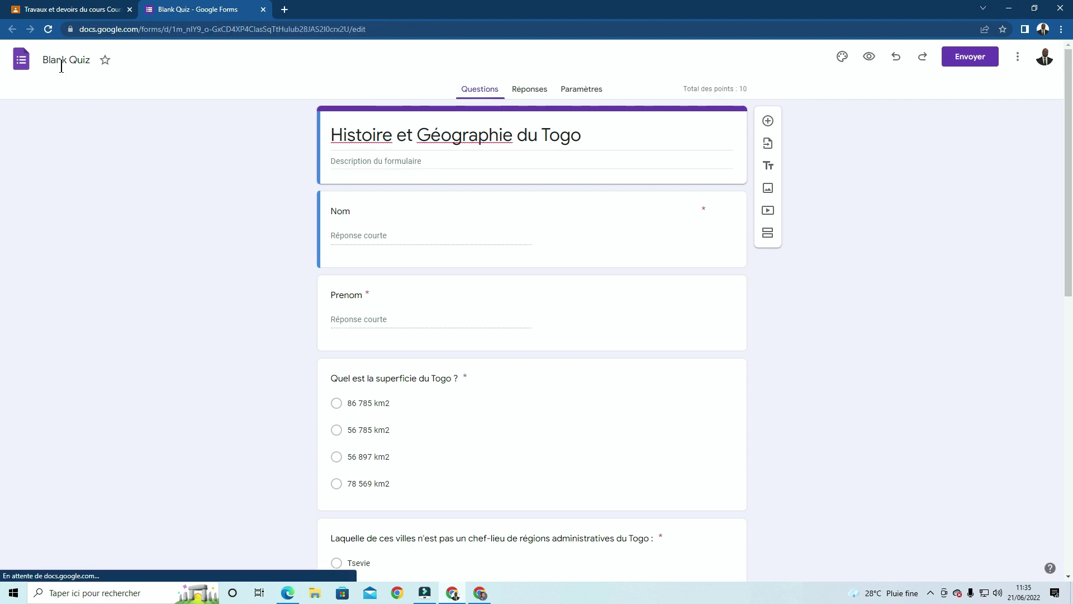
Rename the form file from Blank Quiz to Histoire et Géographie du Togo and close its tab.
{"action": "left_click_drag", "start_coordinate": [594, 133], "coordinate": [318, 113]}
{"action": "key", "text": "ctrl+c"}
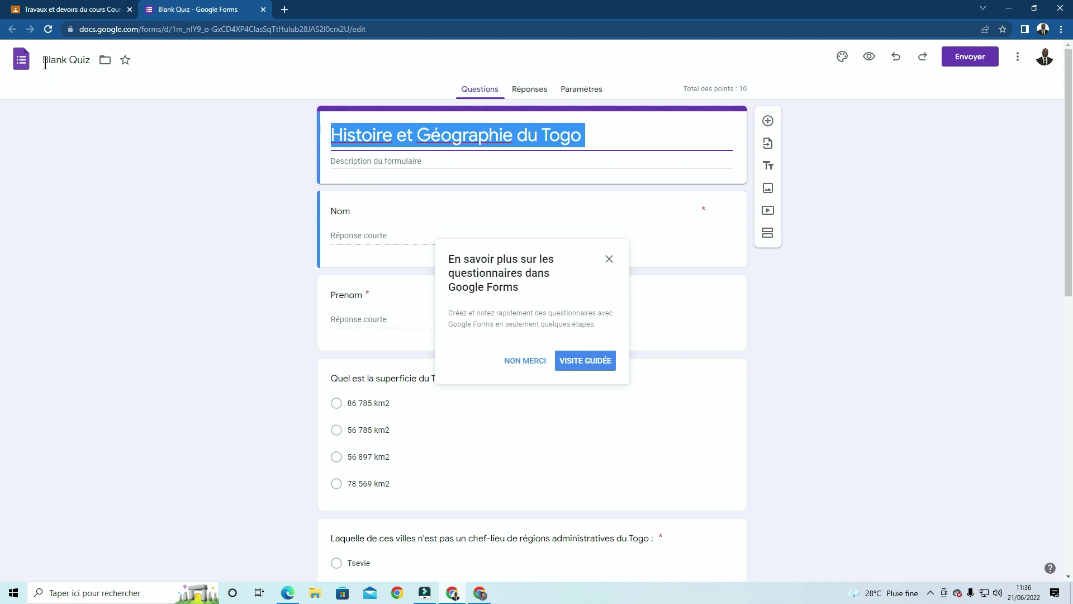
{"action": "left_click", "coordinate": [608, 258]}
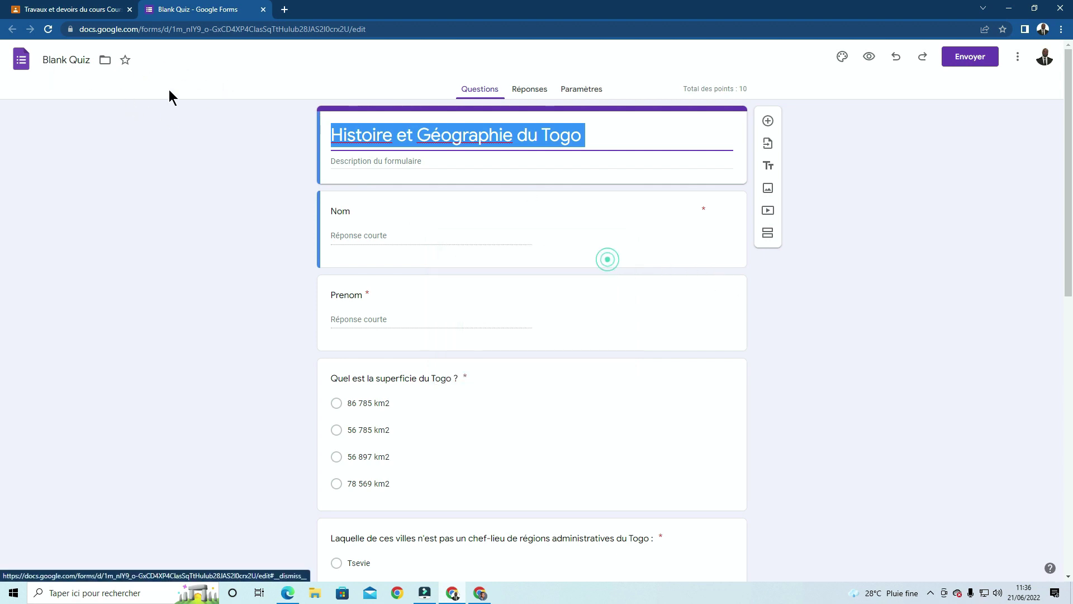
{"action": "left_click", "coordinate": [60, 58]}
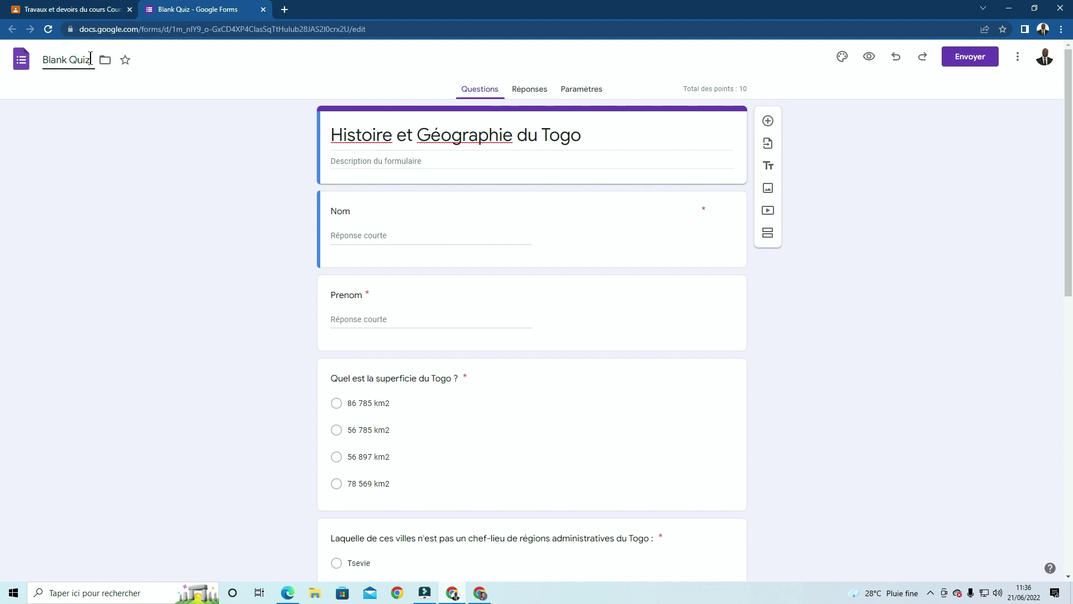
{"action": "left_click_drag", "start_coordinate": [91, 59], "coordinate": [39, 48]}
{"action": "key", "text": "ctrl+v"}
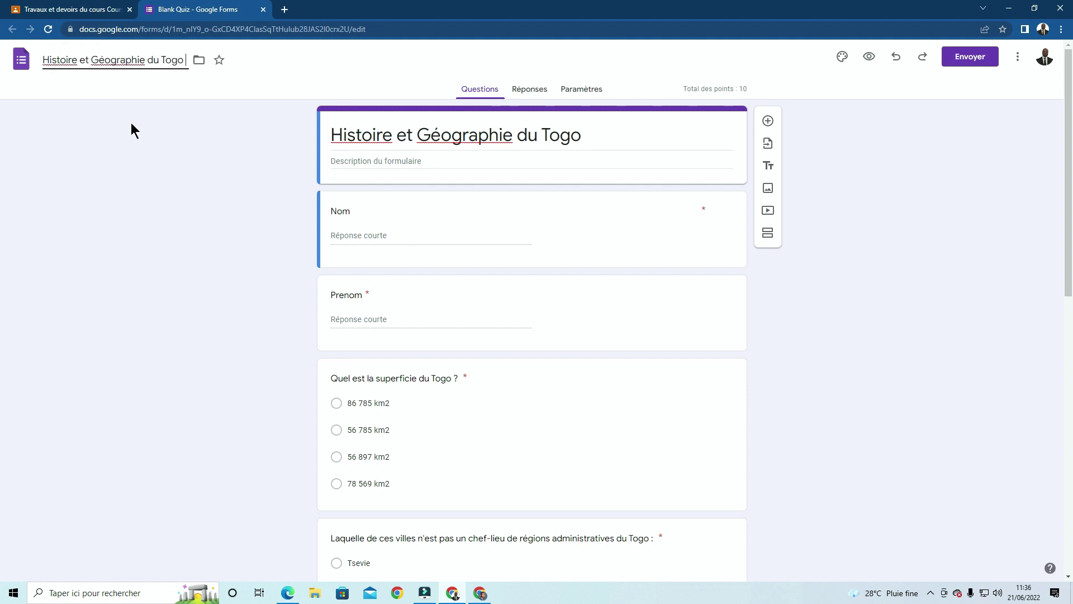
{"action": "left_click", "coordinate": [887, 166]}
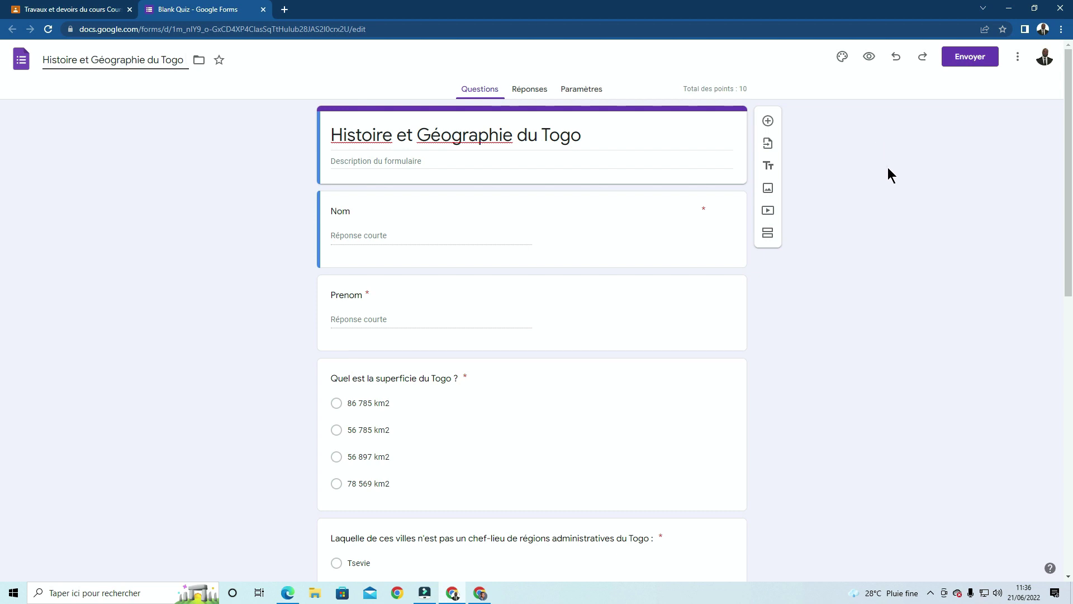
{"action": "left_click", "coordinate": [263, 9]}
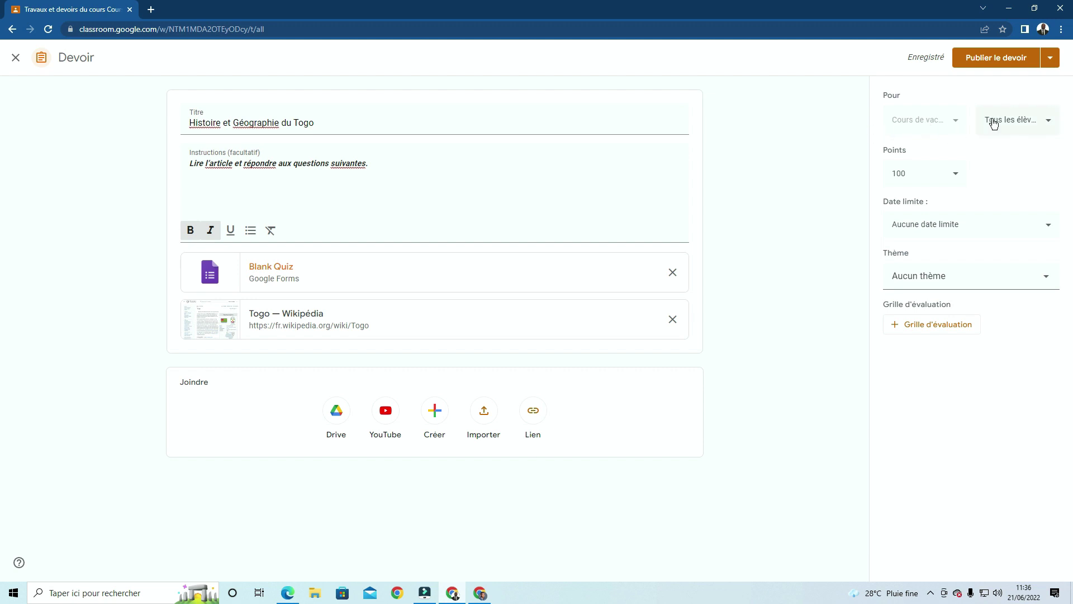
Review the assigned students, then change the assignment's points from 100 to 10.
{"action": "left_click", "coordinate": [1043, 131]}
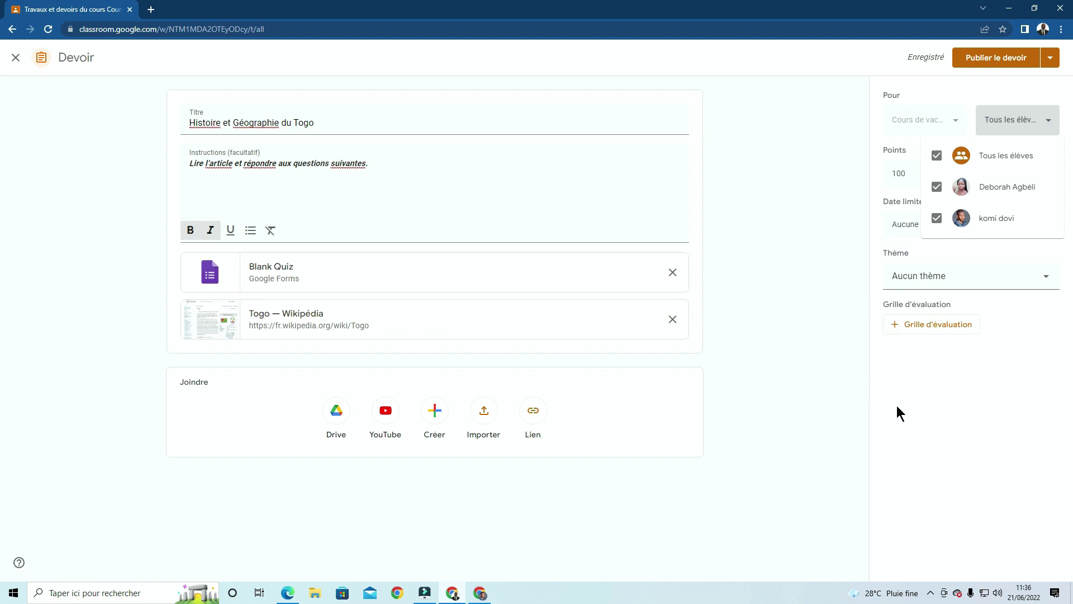
{"action": "left_click", "coordinate": [1048, 119]}
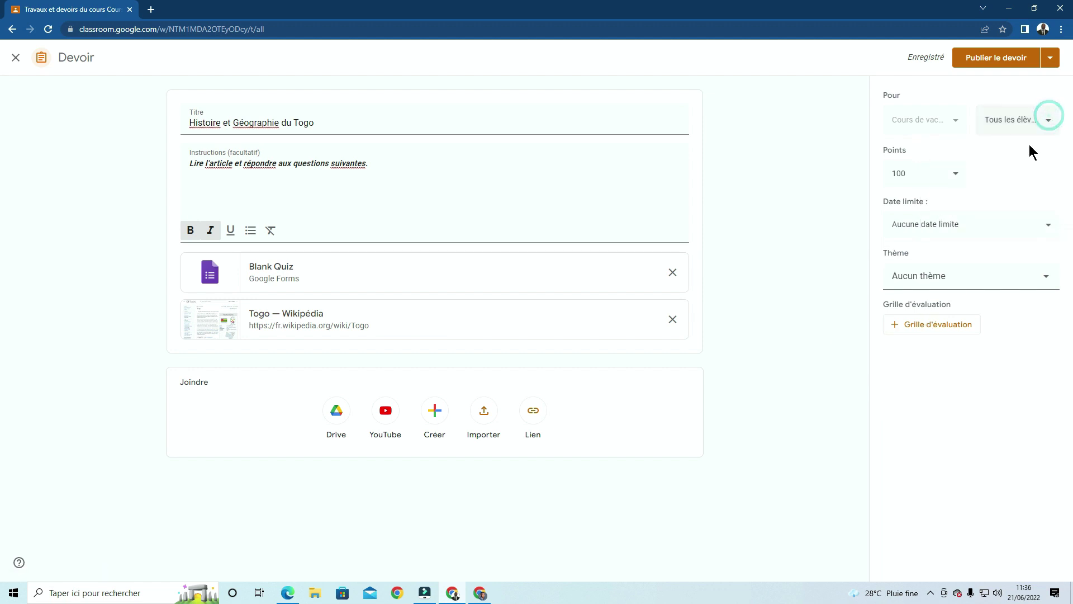
{"action": "left_click", "coordinate": [953, 176]}
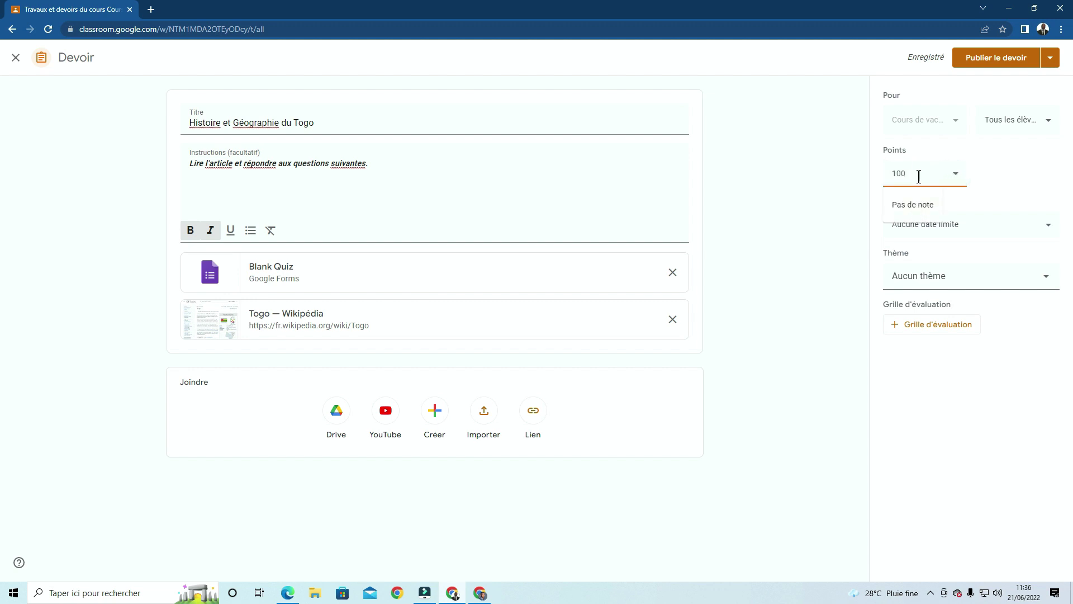
{"action": "left_click", "coordinate": [919, 174]}
{"action": "key", "text": "BackSpace"}
{"action": "left_click", "coordinate": [1009, 182]}
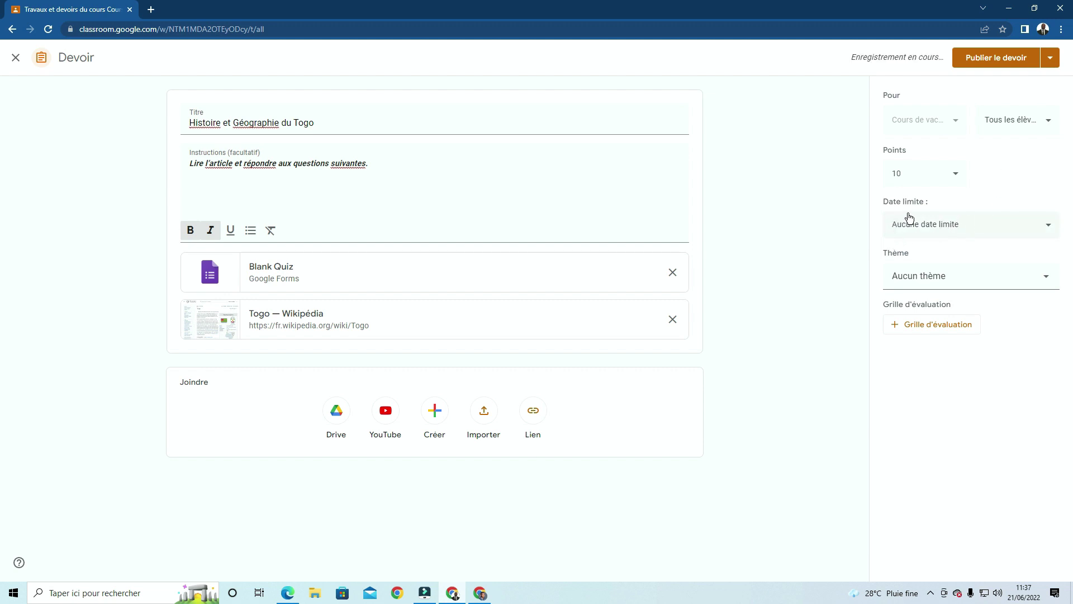
Set the due date to Wednesday 29 June with a due time of 23:59.
{"action": "left_click", "coordinate": [962, 229]}
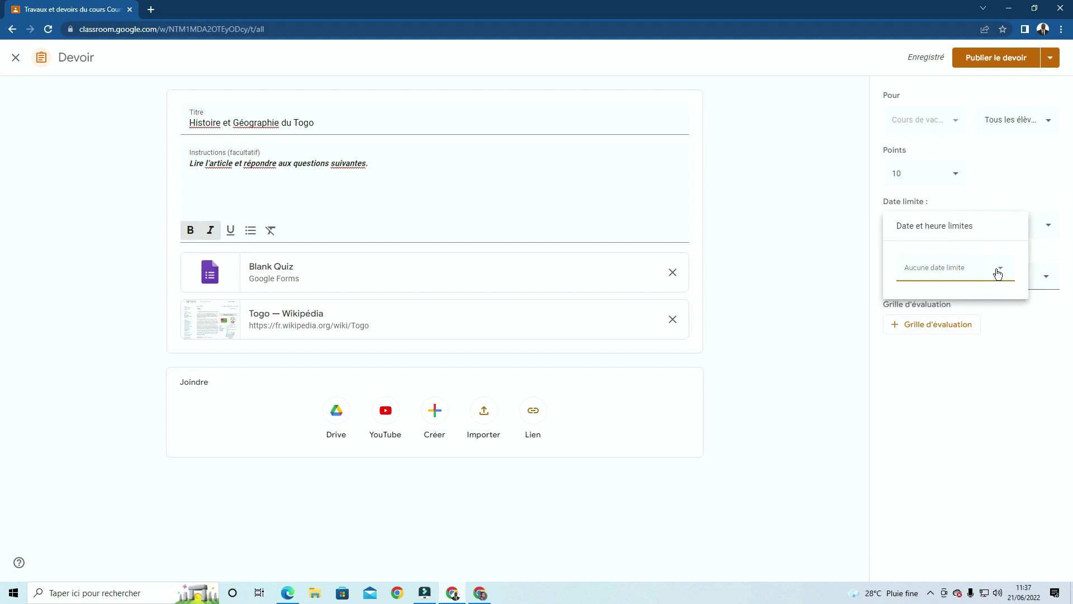
{"action": "left_click", "coordinate": [998, 272]}
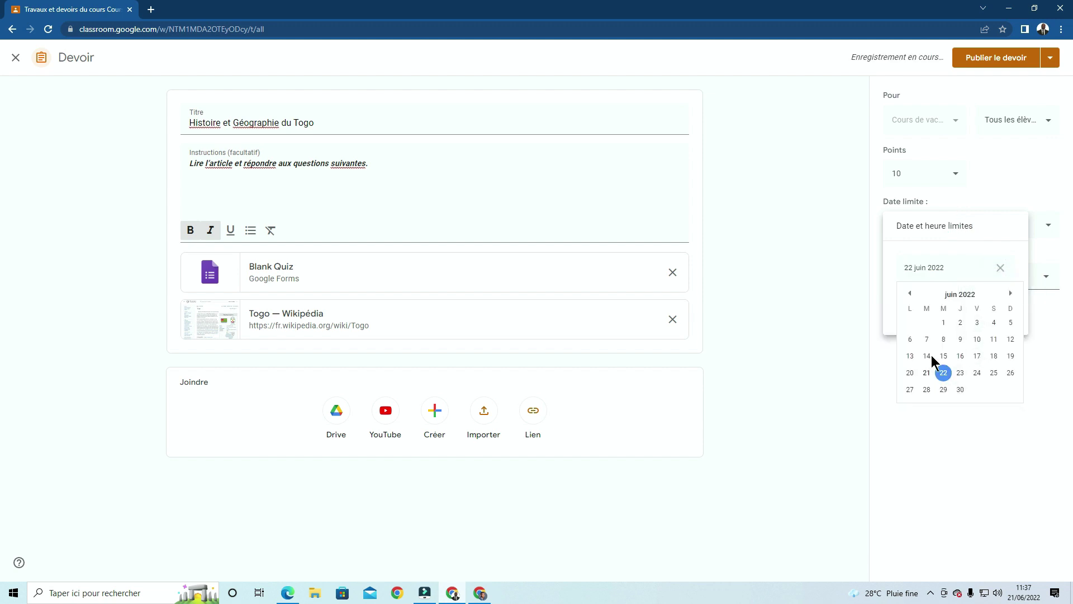
{"action": "left_click", "coordinate": [943, 390]}
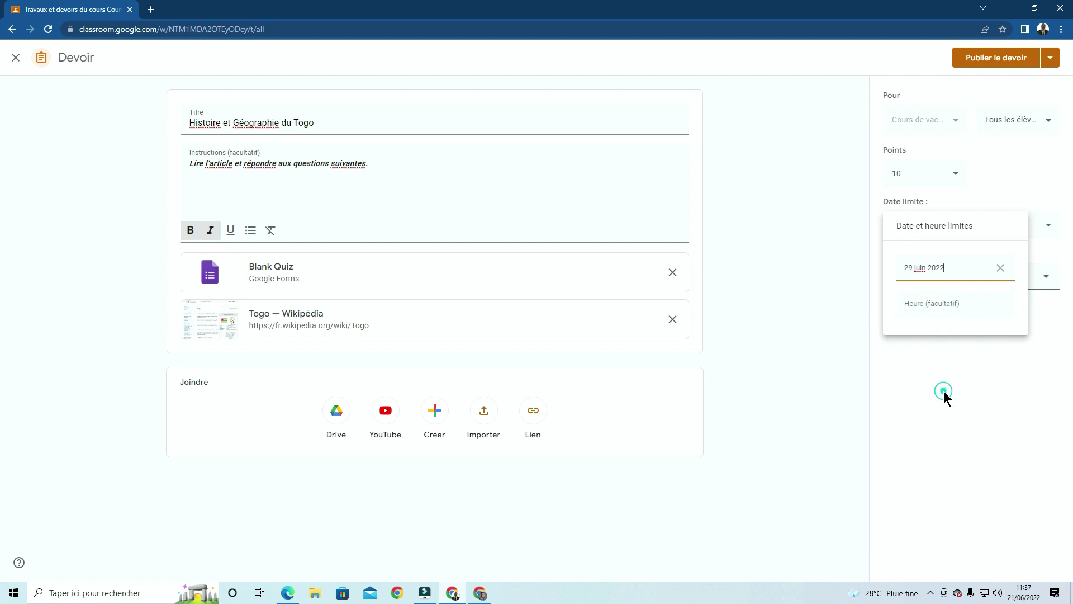
{"action": "left_click", "coordinate": [929, 309]}
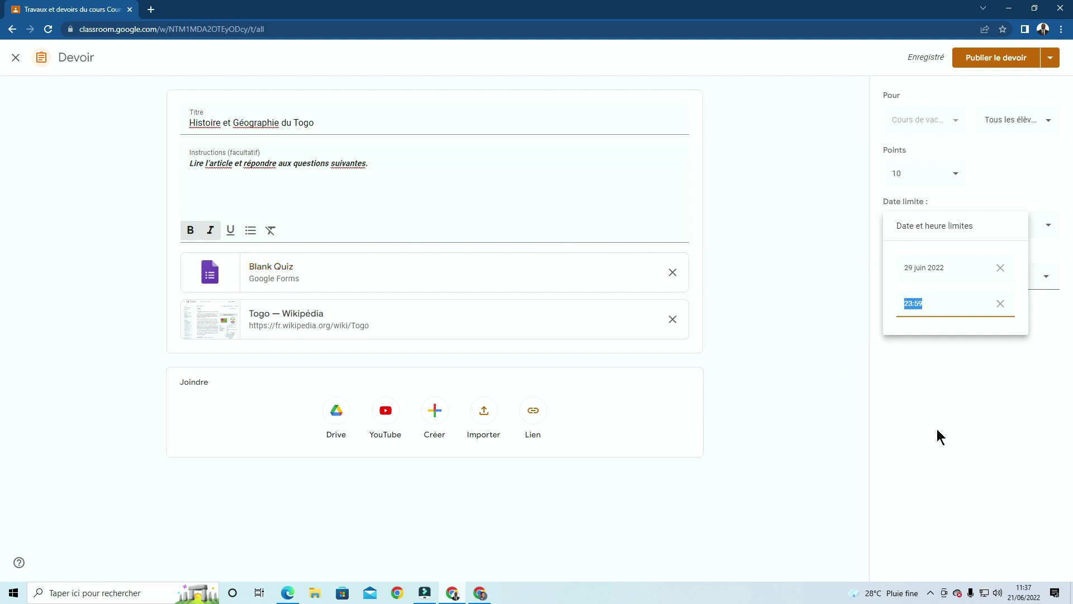
{"action": "left_click", "coordinate": [923, 410]}
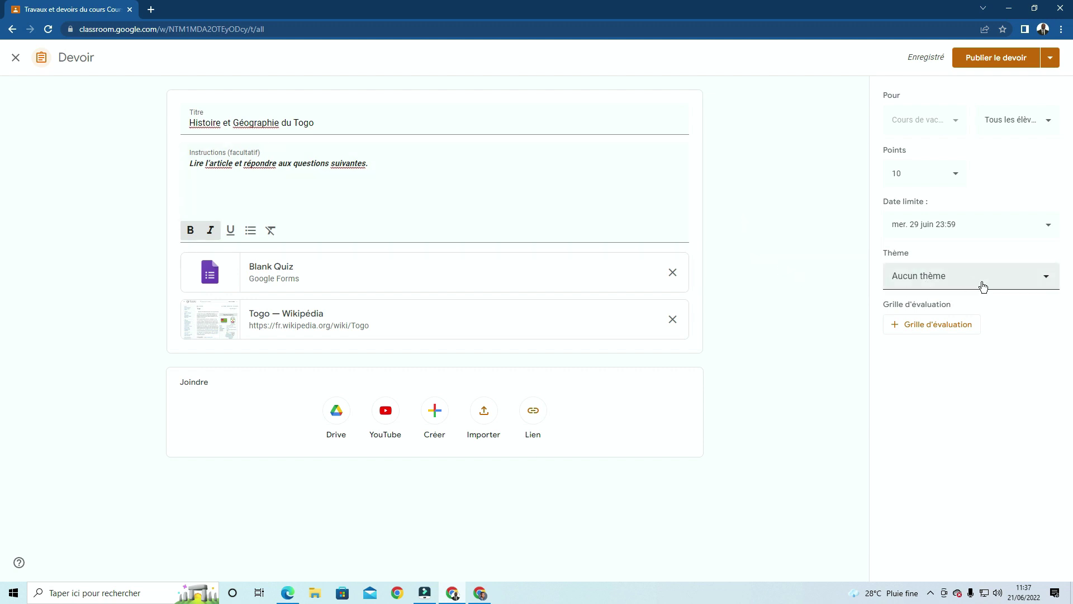
Create and assign the topic Histoire et Géographie, then show the rubric options.
{"action": "left_click", "coordinate": [1046, 287]}
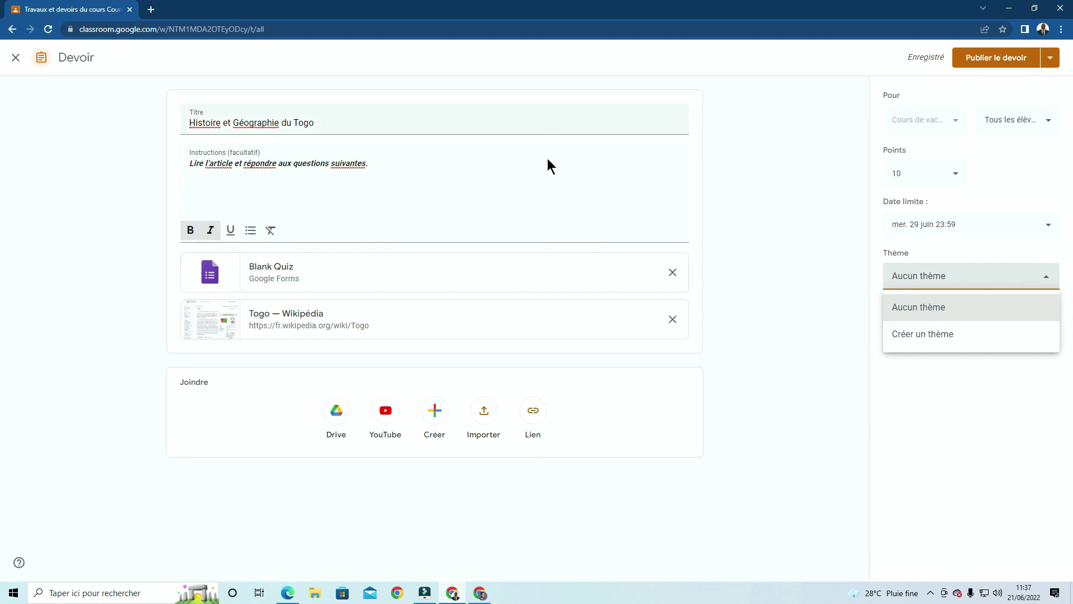
{"action": "left_click", "coordinate": [921, 335]}
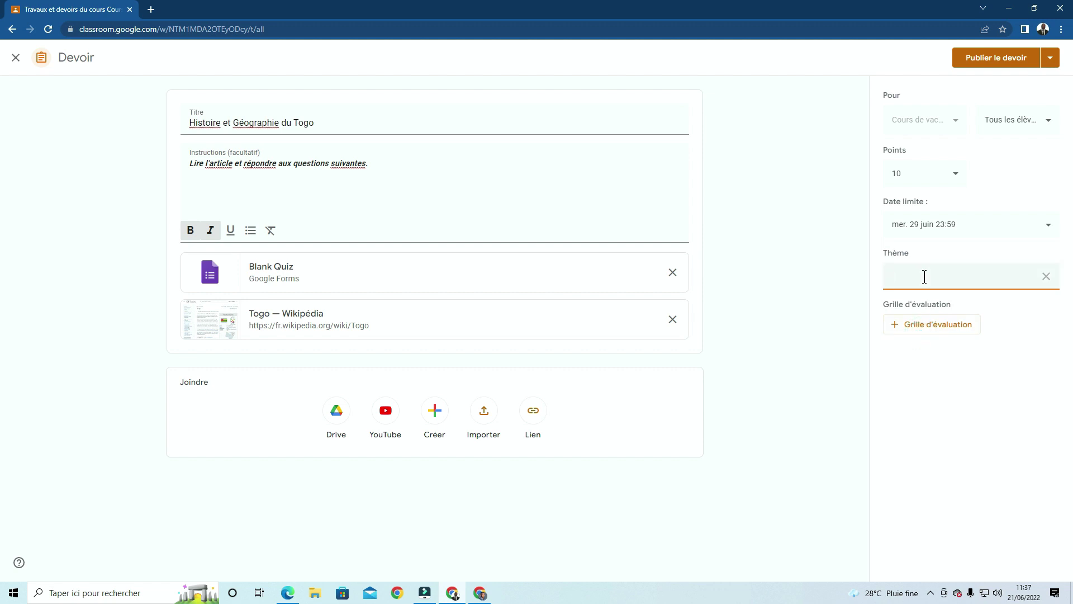
{"action": "key", "text": "ctrl+v"}
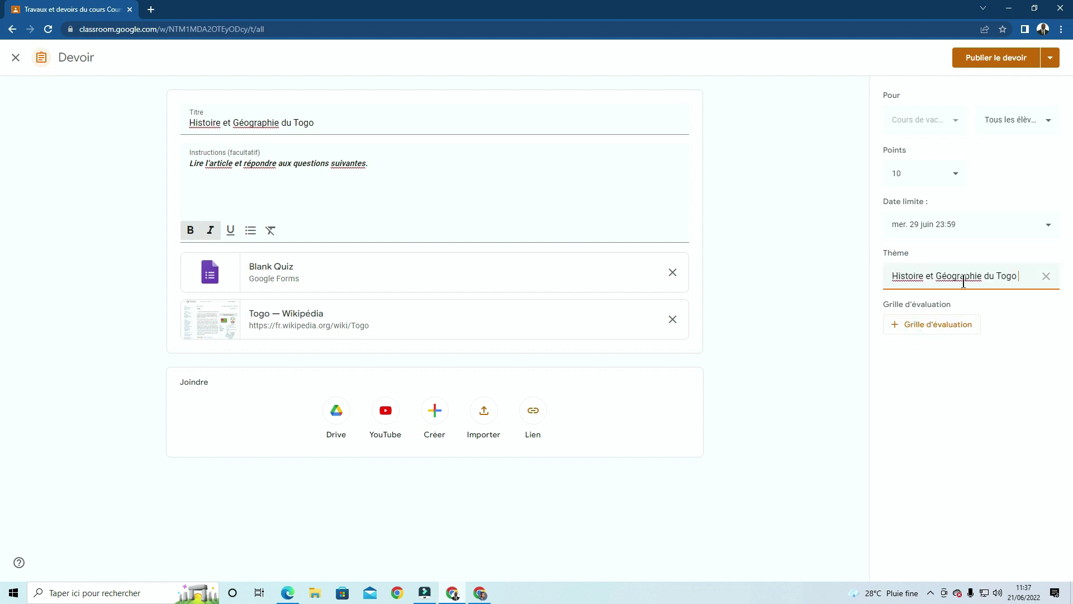
{"action": "left_click", "coordinate": [1017, 276]}
{"action": "left_click_drag", "start_coordinate": [1017, 276], "coordinate": [983, 274]}
{"action": "key", "text": "BackSpace"}
{"action": "left_click", "coordinate": [1020, 335]}
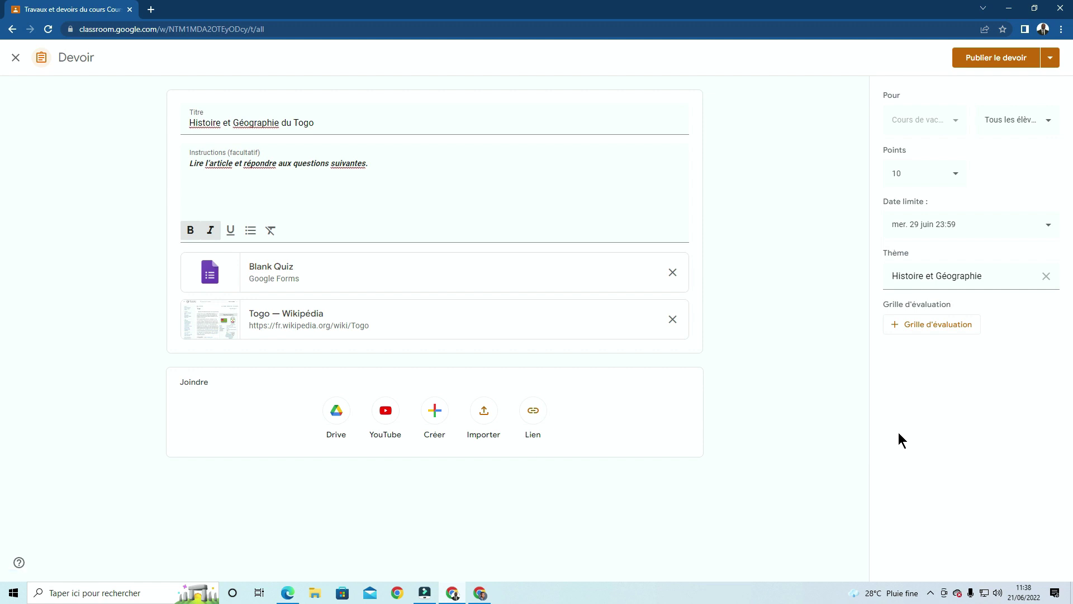
{"action": "left_click", "coordinate": [920, 328]}
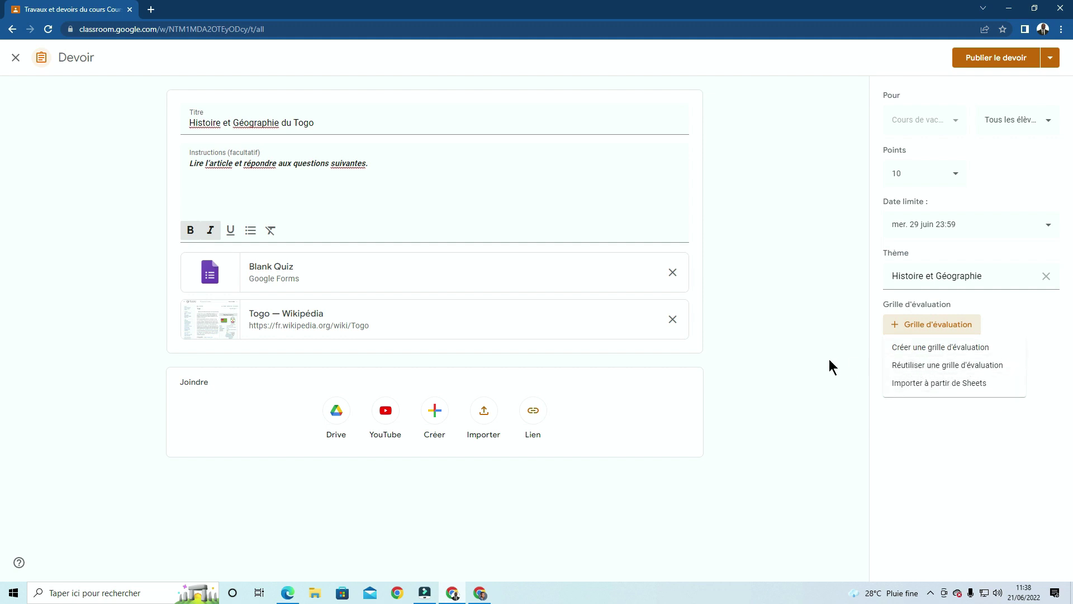
Create a new rubric whose first criterion, Question 1, is worth 2 points.
{"action": "left_click", "coordinate": [921, 350]}
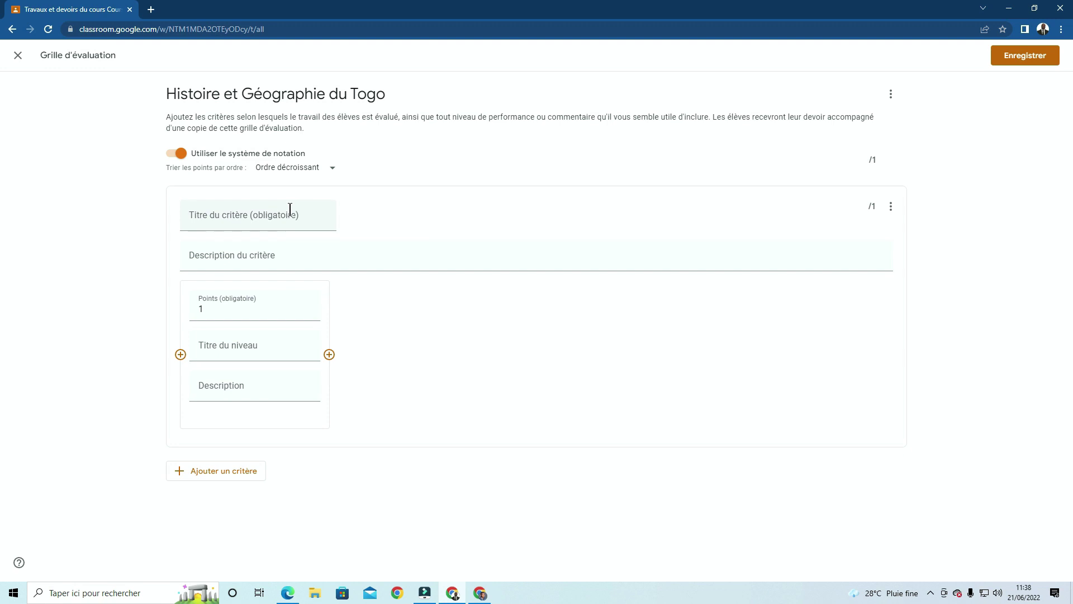
{"action": "left_click", "coordinate": [249, 213]}
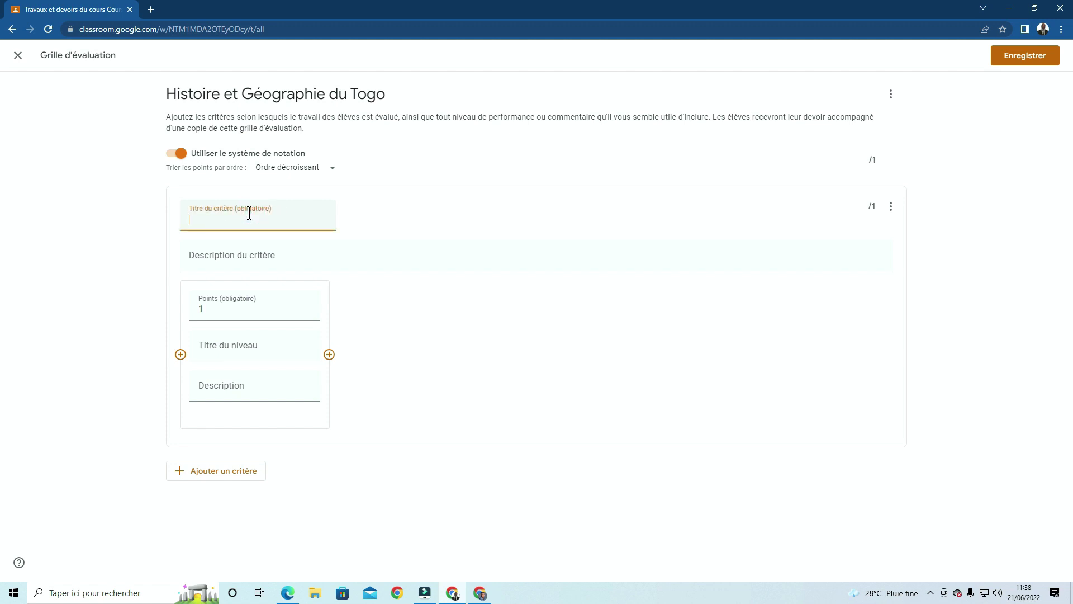
{"action": "type", "text": "Question 1"}
{"action": "left_click_drag", "start_coordinate": [224, 218], "coordinate": [184, 218]}
{"action": "left_click", "coordinate": [216, 308]}
{"action": "key", "text": "BackSpace"}
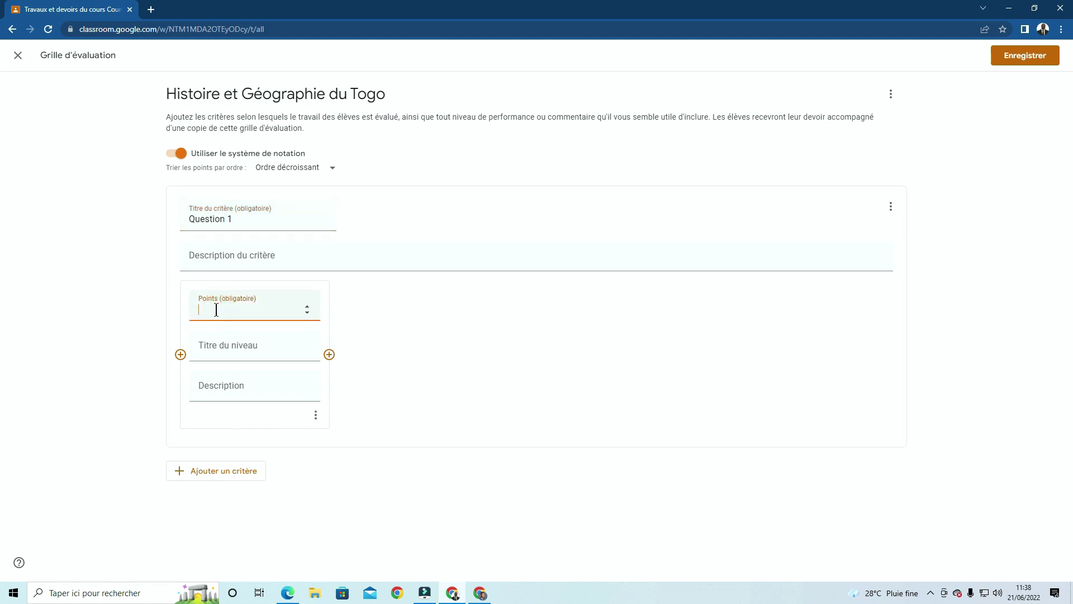
{"action": "type", "text": "2"}
{"action": "left_click", "coordinate": [131, 267]}
Add criteria Question 2 and Question 3, each worth 2 points.
{"action": "left_click", "coordinate": [215, 475]}
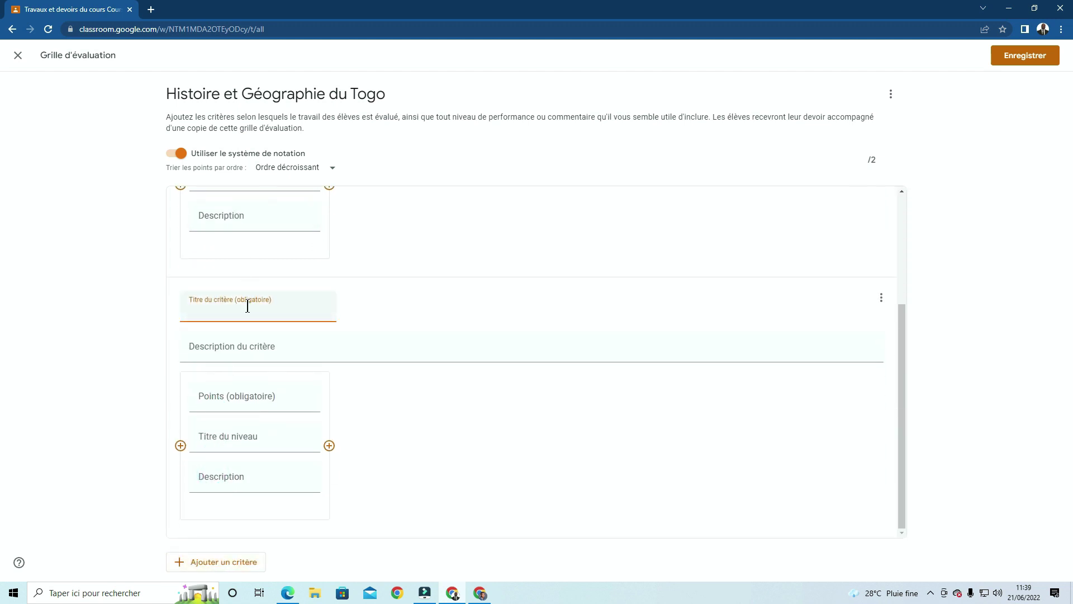
{"action": "type", "text": "Question 2"}
{"action": "left_click", "coordinate": [267, 407]}
{"action": "type", "text": "2"}
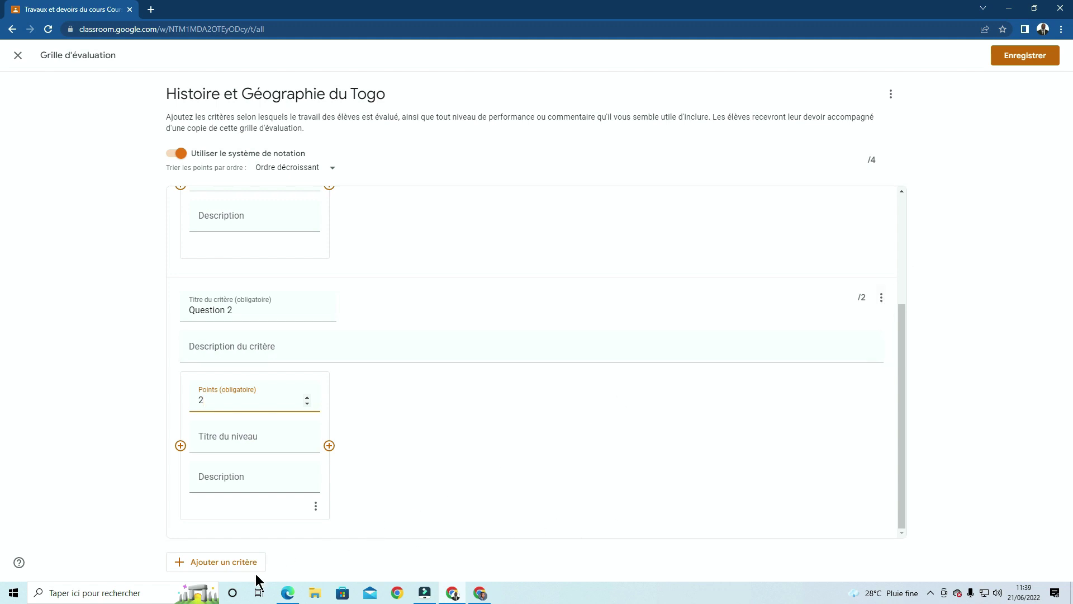
{"action": "left_click", "coordinate": [235, 561]}
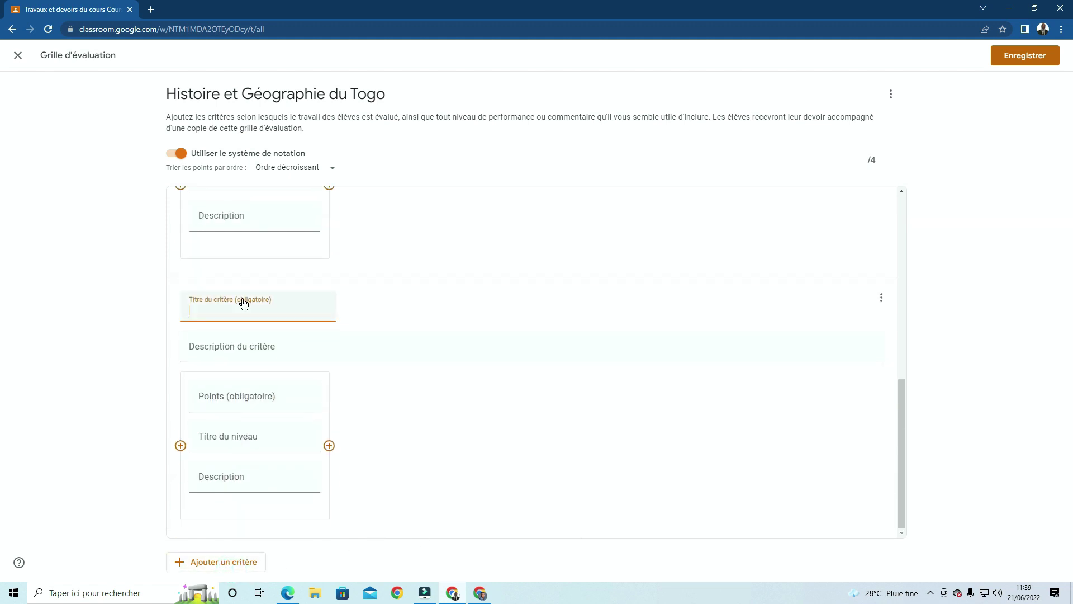
{"action": "type", "text": "Question 3"}
{"action": "left_click", "coordinate": [246, 401]}
{"action": "type", "text": "2"}
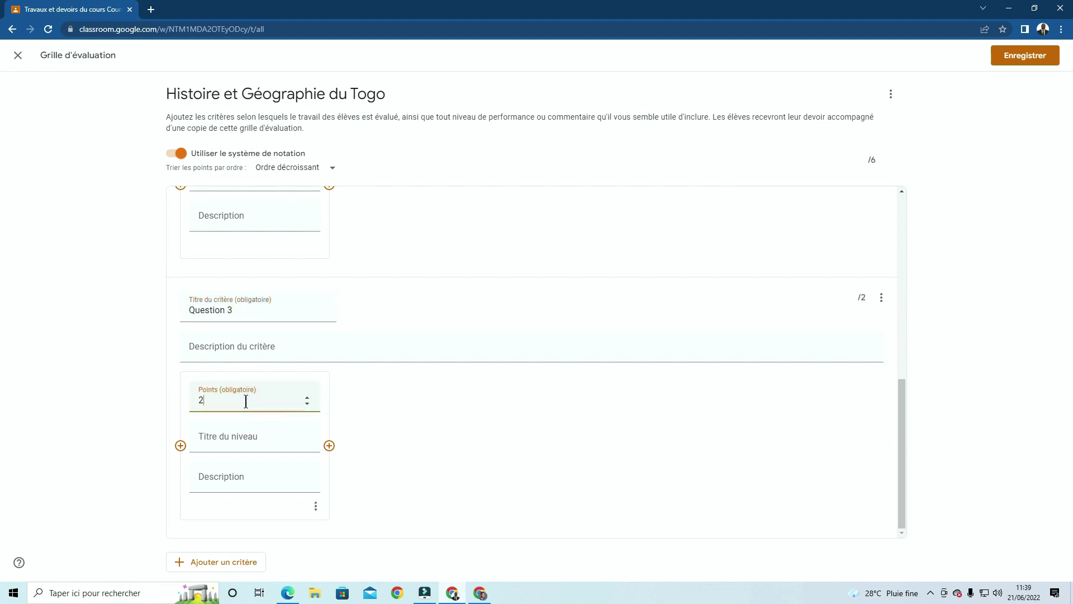
Add criteria Question 4 and Question 5 at 2 points each, bringing the total to 10.
{"action": "left_click", "coordinate": [229, 563]}
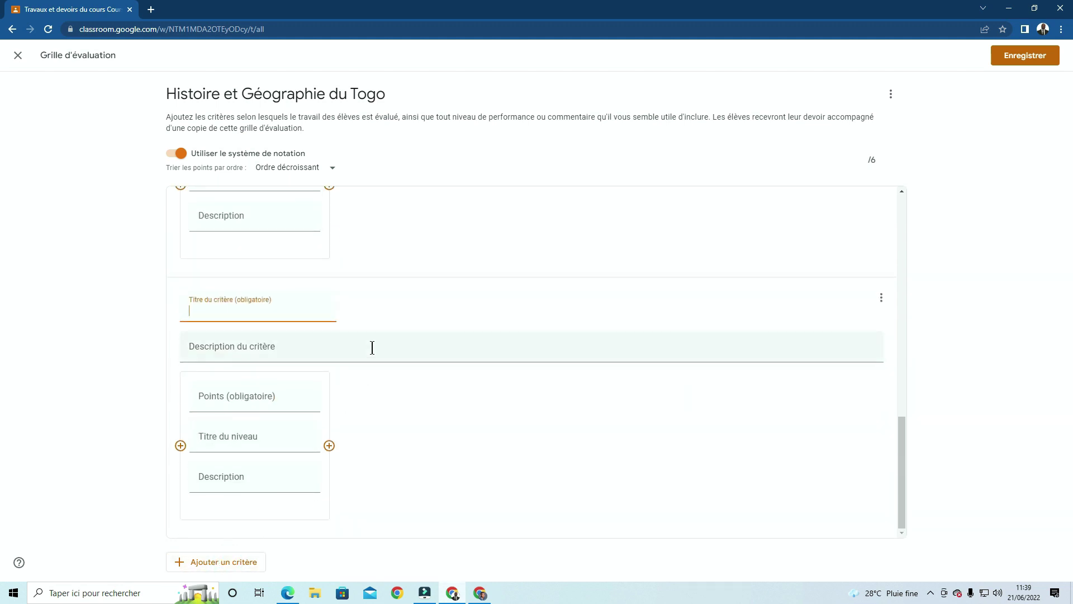
{"action": "left_click", "coordinate": [249, 392]}
{"action": "left_click", "coordinate": [250, 306]}
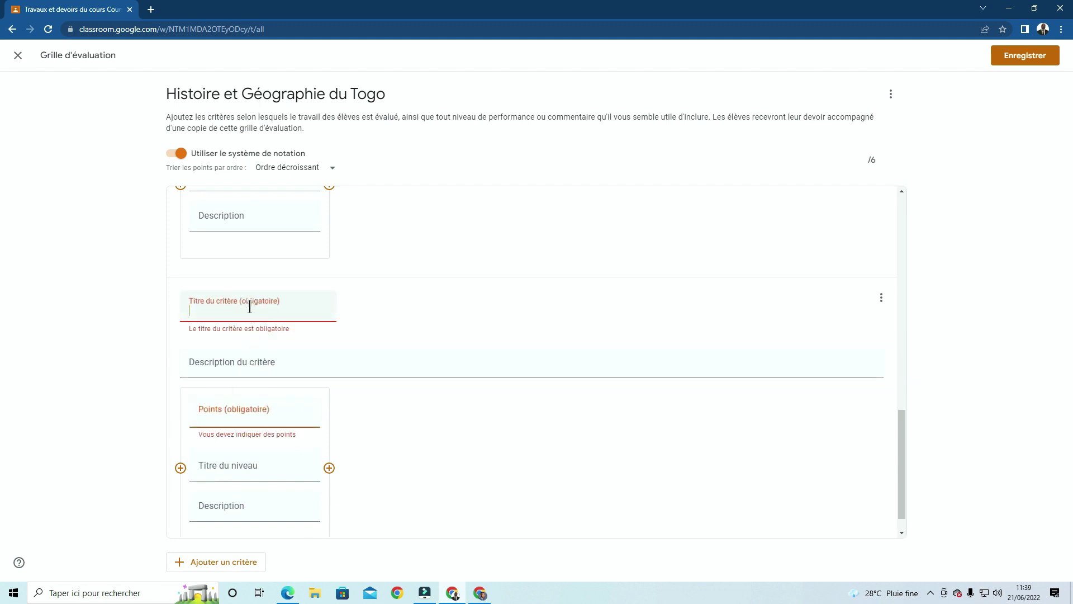
{"action": "type", "text": "Question 4"}
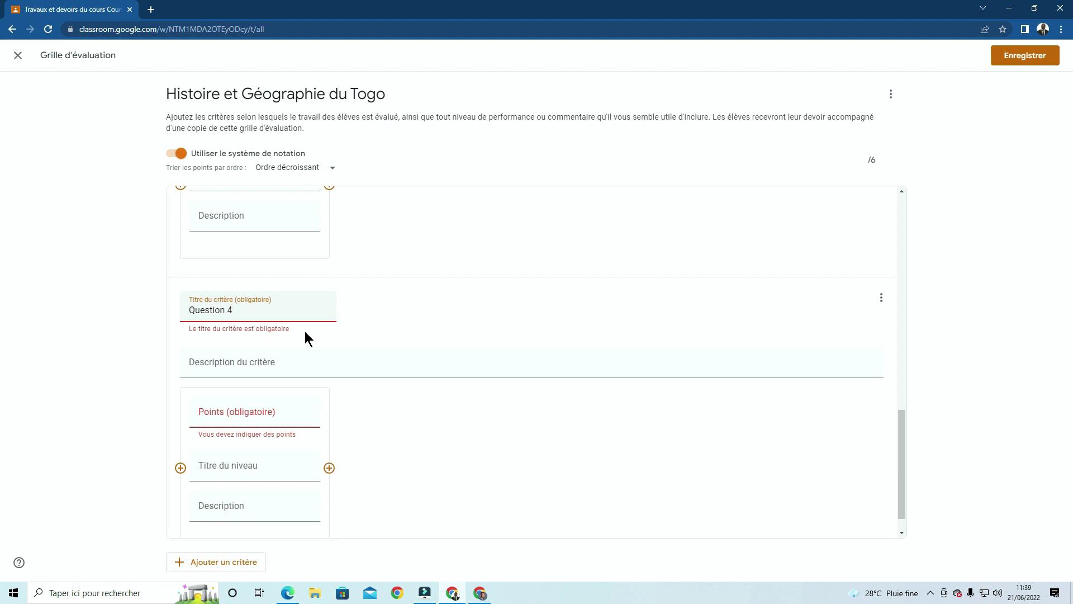
{"action": "left_click", "coordinate": [253, 412]}
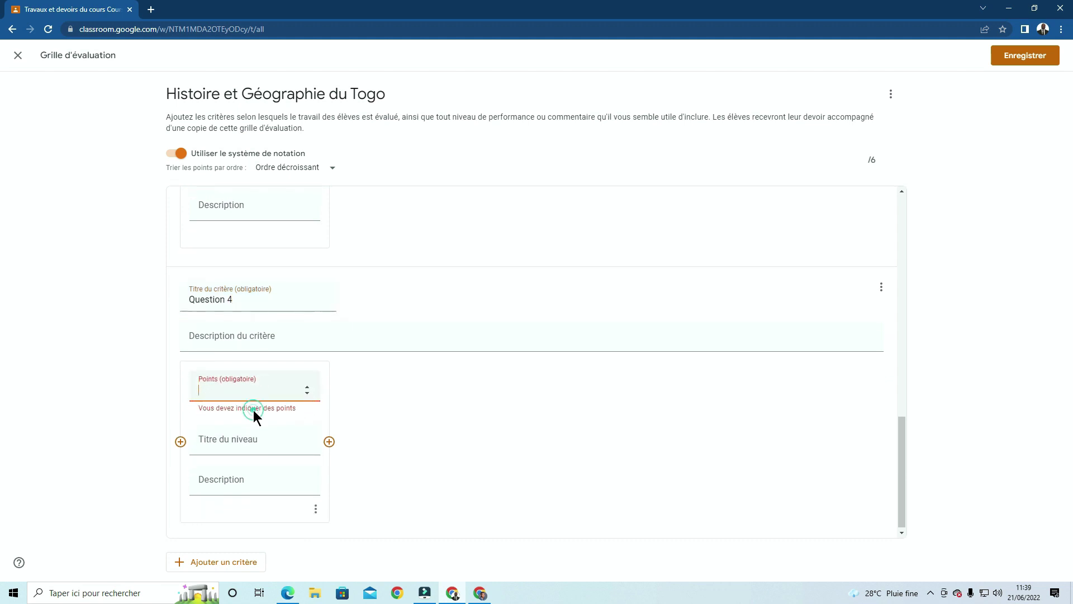
{"action": "type", "text": "2"}
{"action": "left_click", "coordinate": [430, 402]}
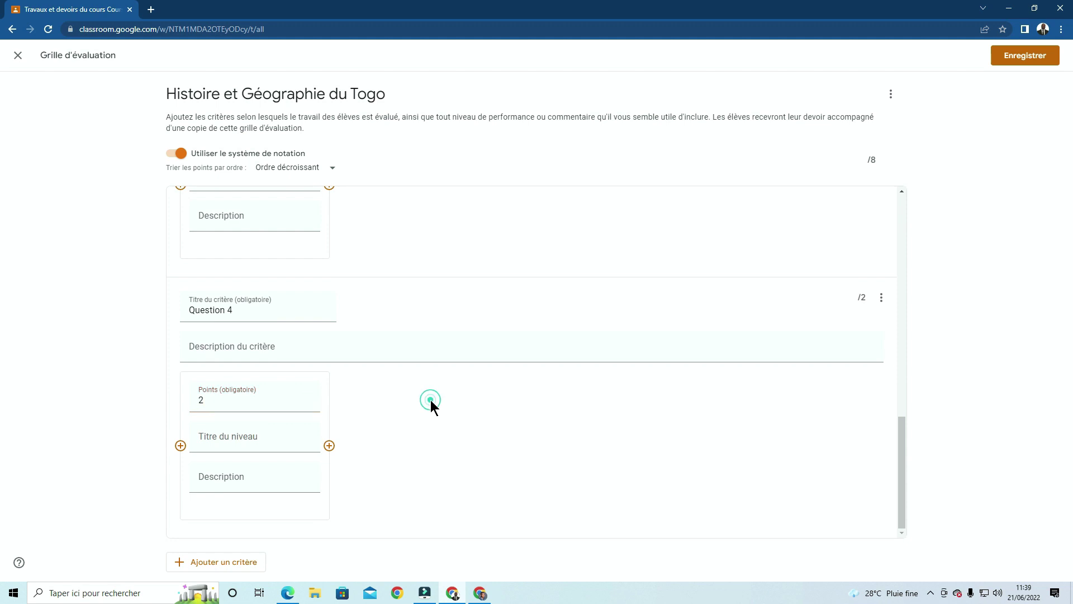
{"action": "left_click", "coordinate": [231, 568]}
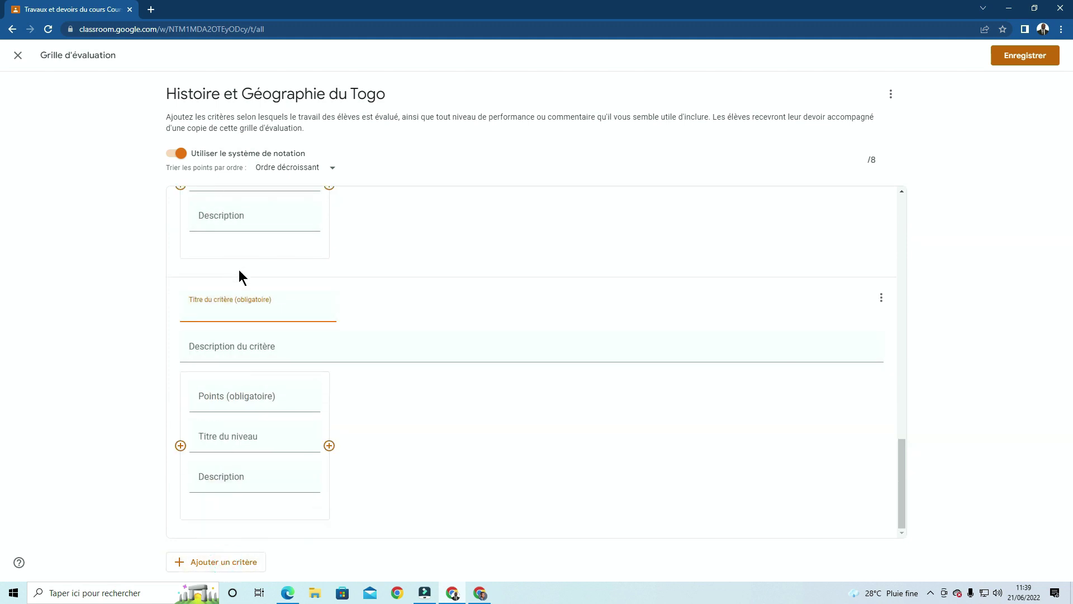
{"action": "type", "text": "Question 5"}
{"action": "left_click", "coordinate": [271, 392]}
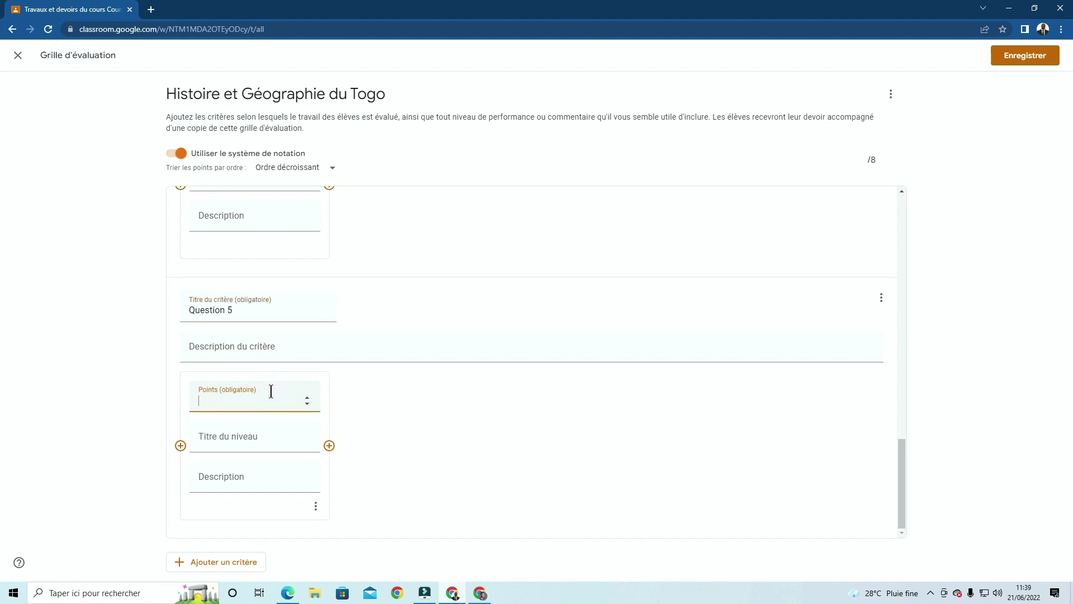
{"action": "type", "text": "2"}
{"action": "left_click", "coordinate": [632, 488]}
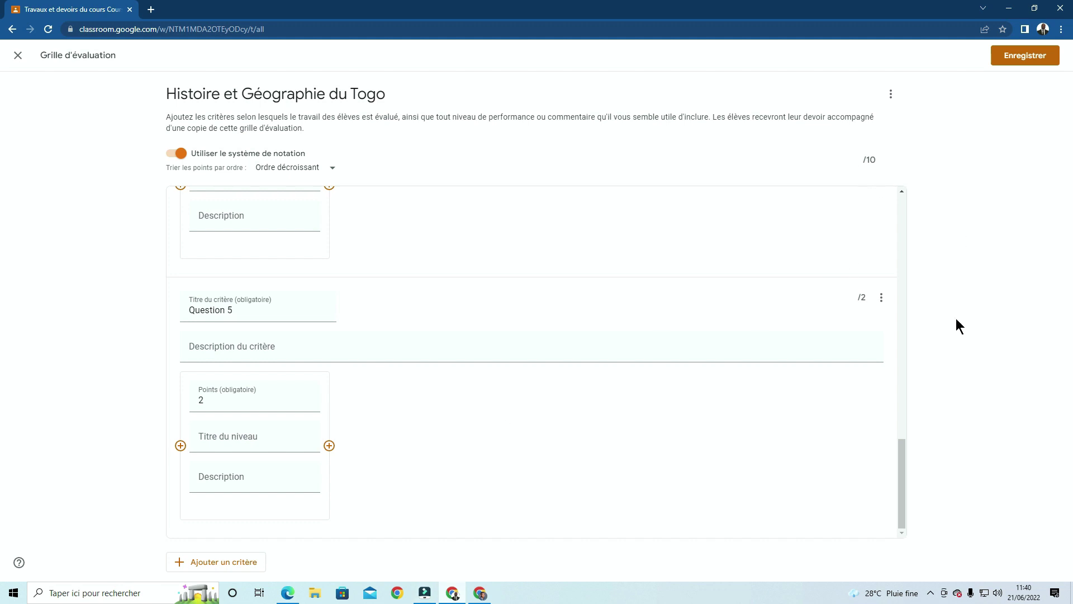
{"action": "scroll", "coordinate": [838, 461], "scroll_direction": "up", "scroll_amount": 8}
{"action": "scroll", "coordinate": [838, 457], "scroll_direction": "up", "scroll_amount": 10}
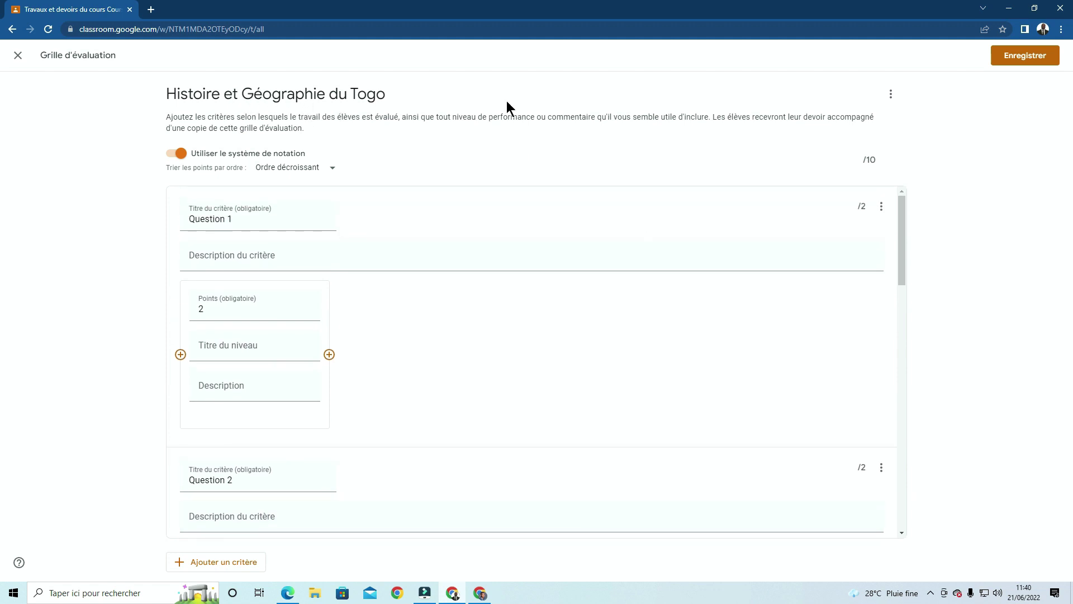
Save the rubric and publish the Histoire et Géographie du Togo assignment from the Publier le devoir dropdown.
{"action": "left_click", "coordinate": [1024, 57]}
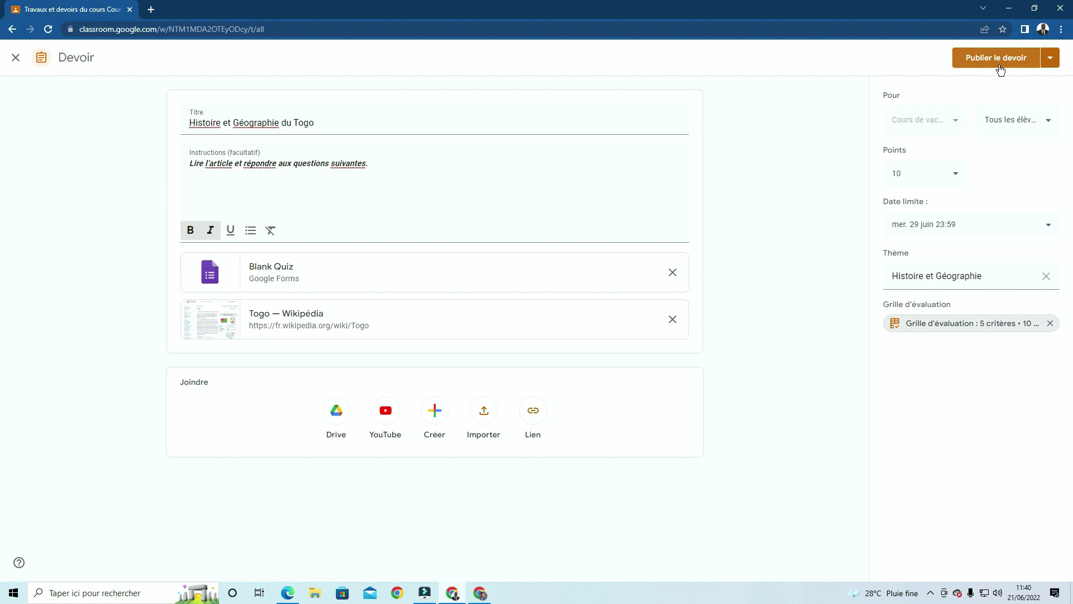
{"action": "left_click", "coordinate": [1052, 61]}
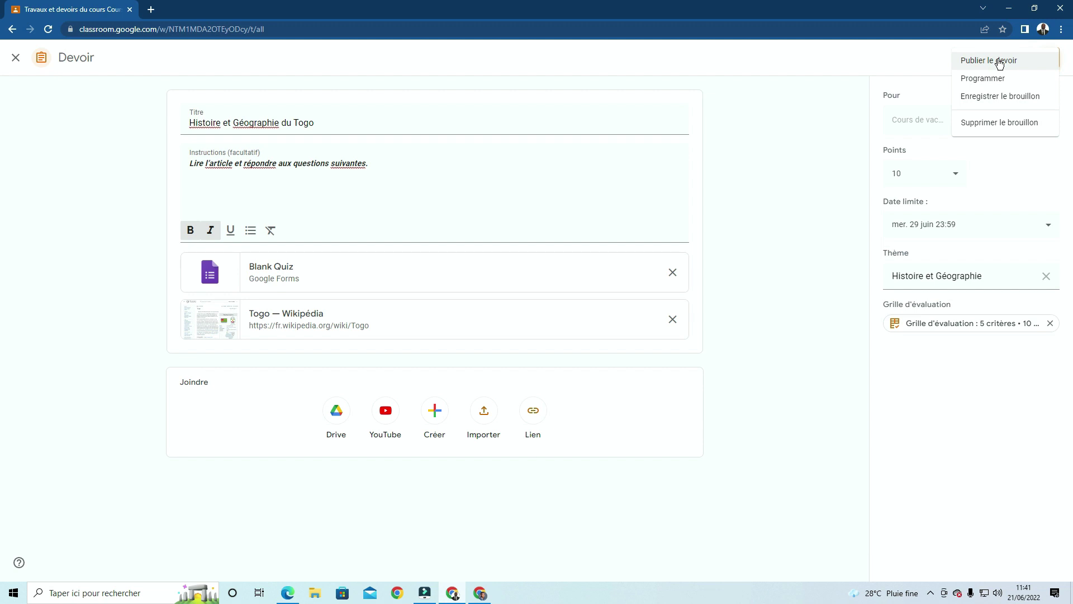
{"action": "left_click", "coordinate": [999, 61]}
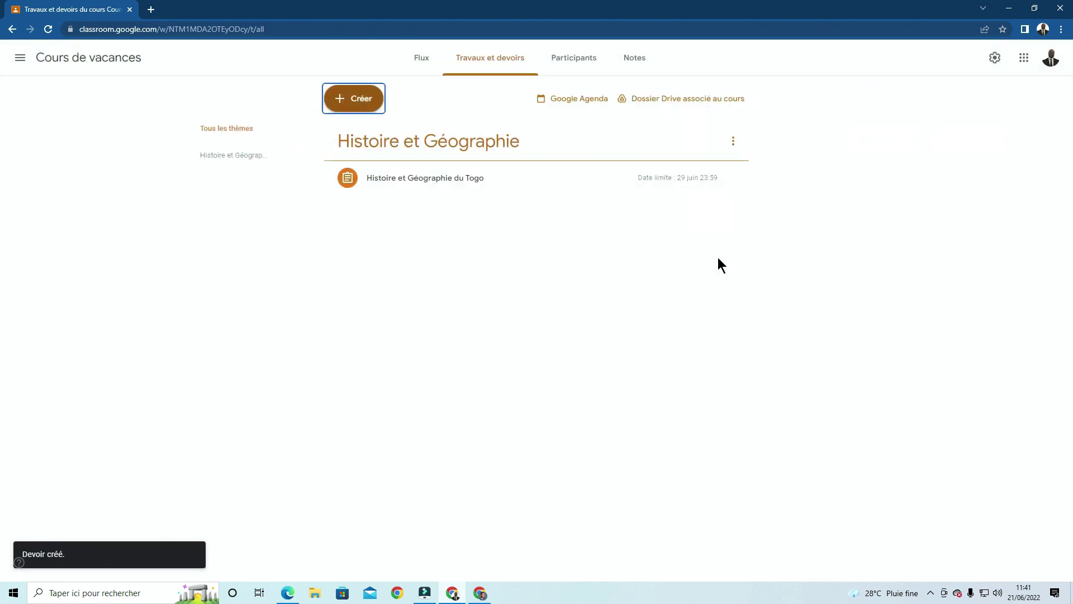
Open the new assignment's student work page from the class stream.
{"action": "left_click", "coordinate": [423, 67]}
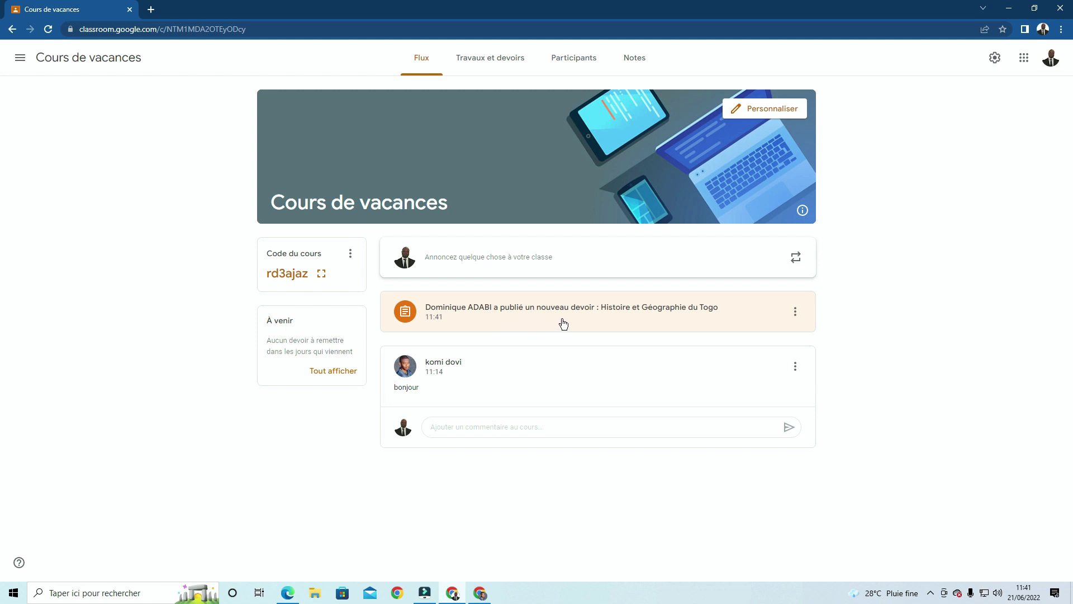
{"action": "left_click", "coordinate": [594, 317]}
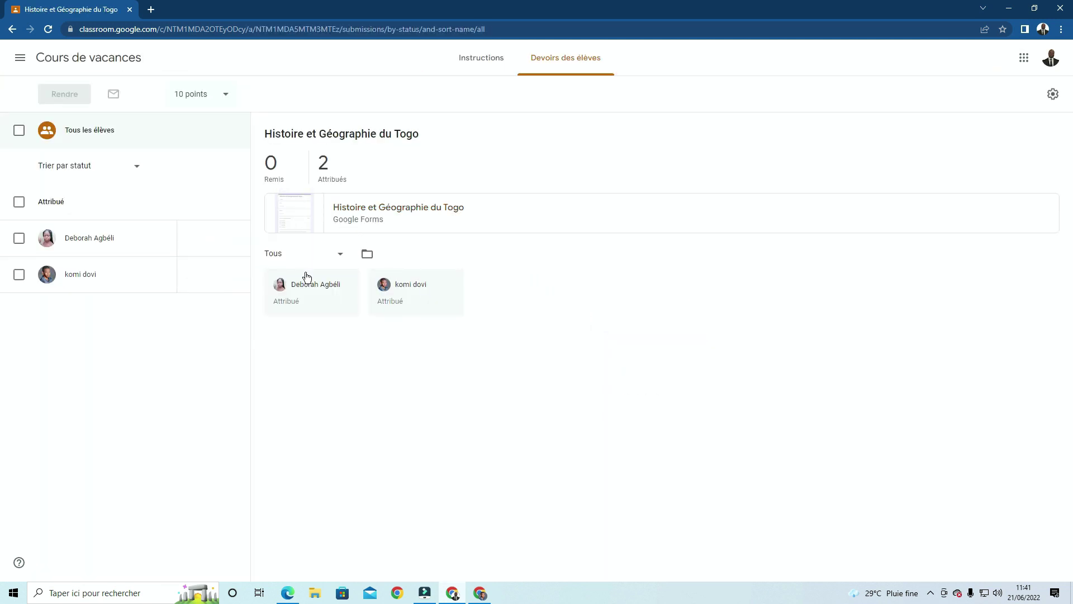
{"action": "mouse_move", "coordinate": [173, 225]}
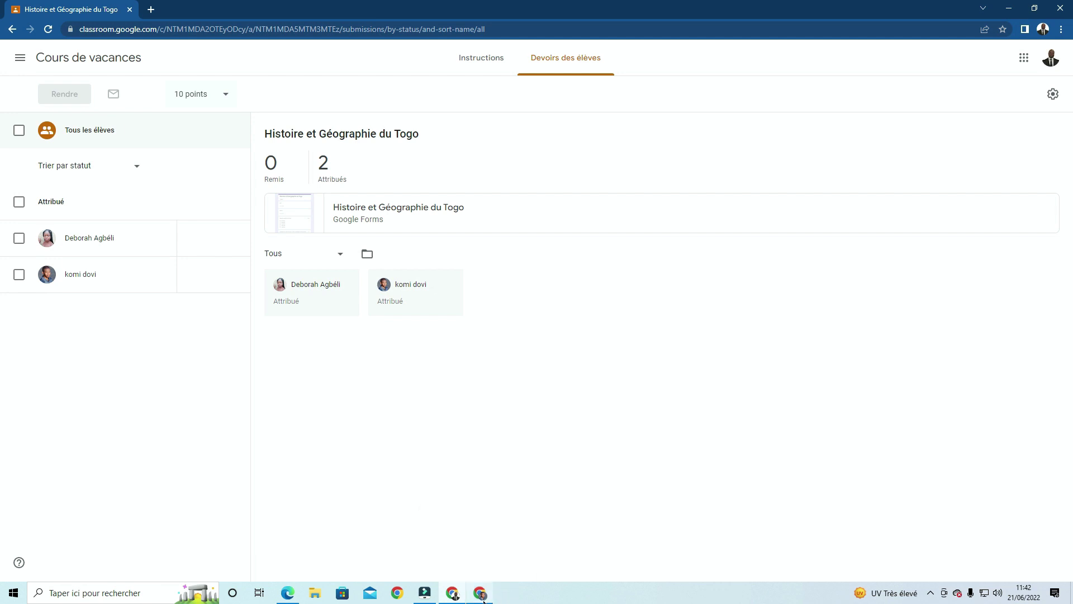
{"action": "mouse_move", "coordinate": [479, 596]}
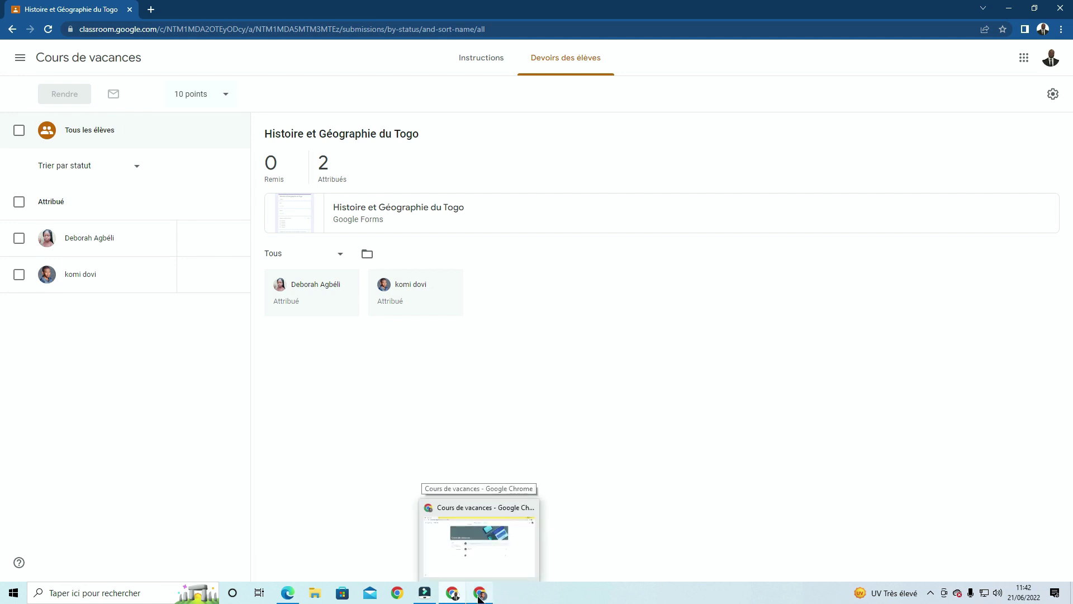
Reload the student's course window, arrange both windows side by side, then maximize the student's window.
{"action": "left_click", "coordinate": [479, 597]}
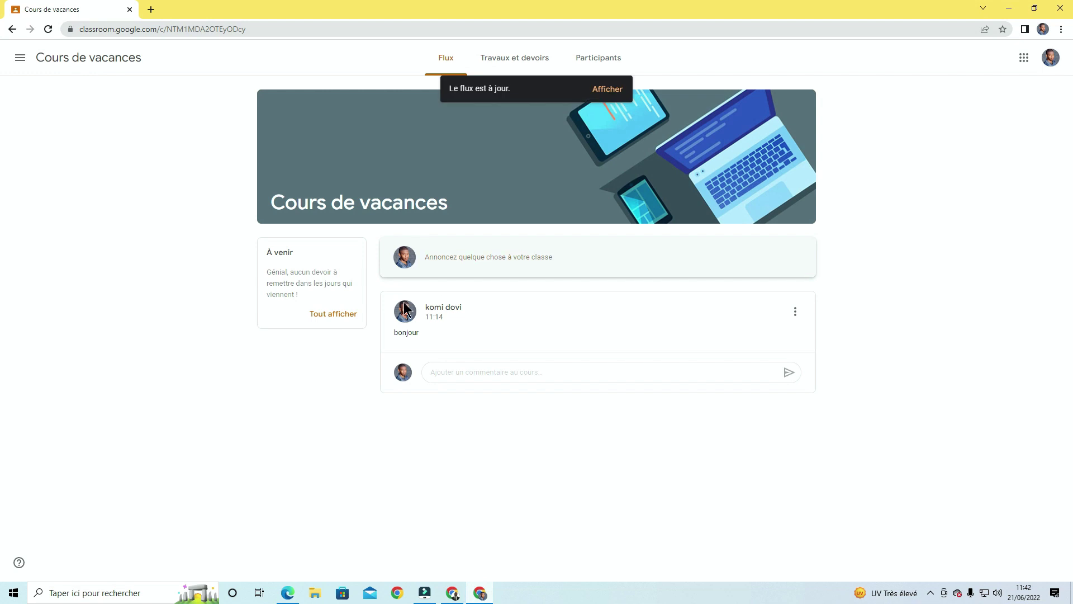
{"action": "left_click", "coordinate": [49, 30]}
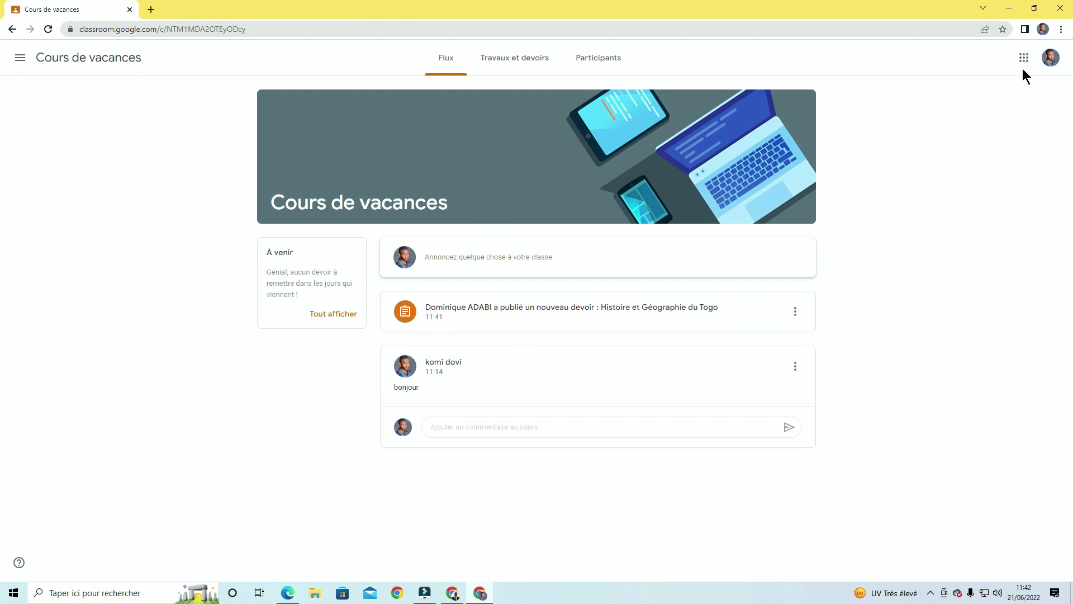
{"action": "left_click", "coordinate": [1034, 9]}
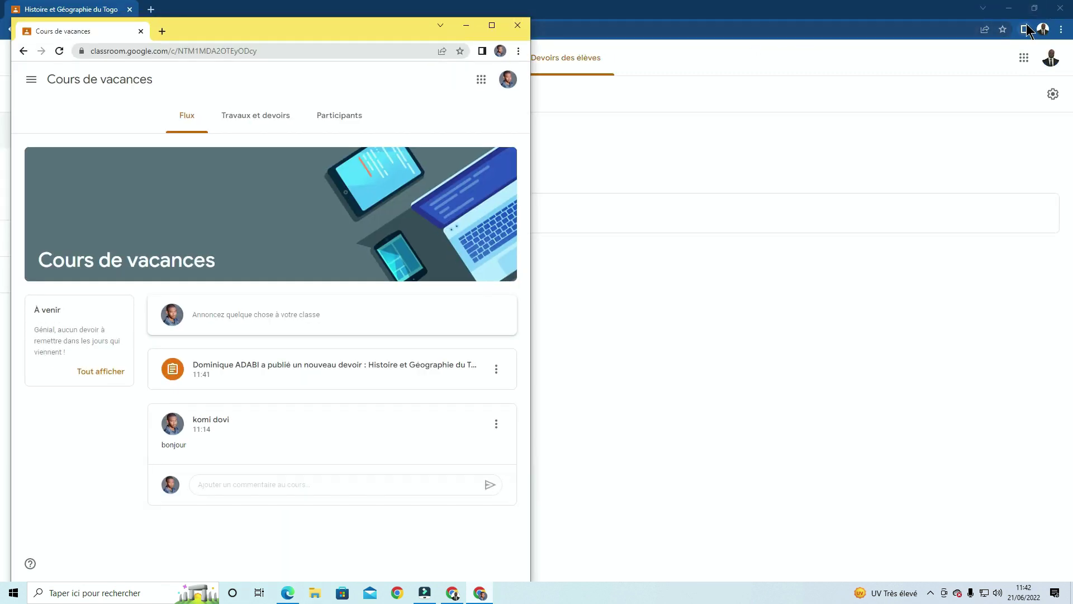
{"action": "left_click", "coordinate": [1035, 9]}
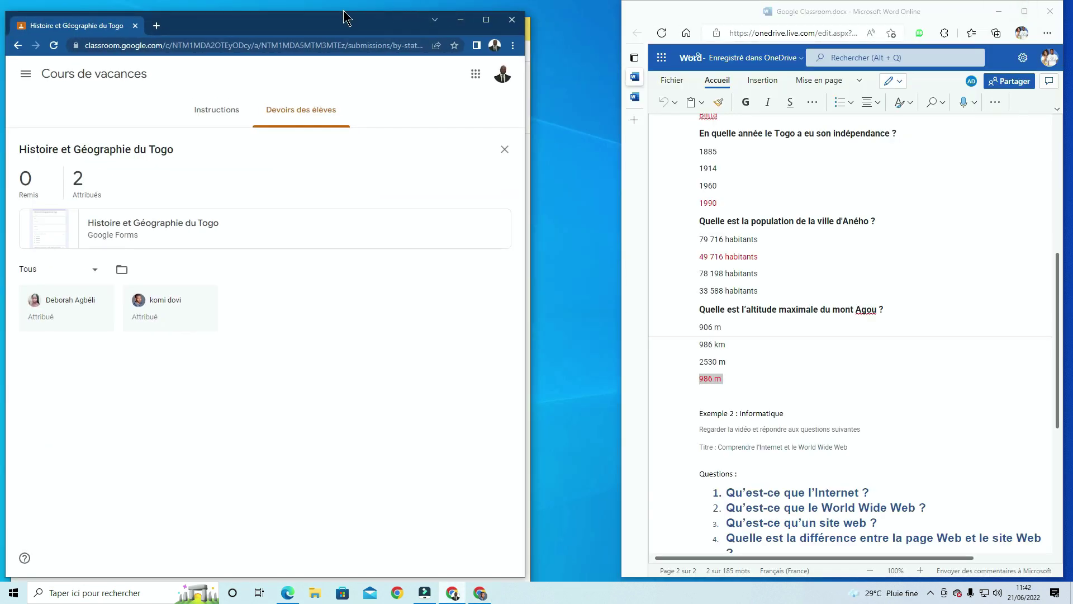
{"action": "left_click_drag", "start_coordinate": [330, 21], "coordinate": [837, 12]}
{"action": "left_click", "coordinate": [523, 131]}
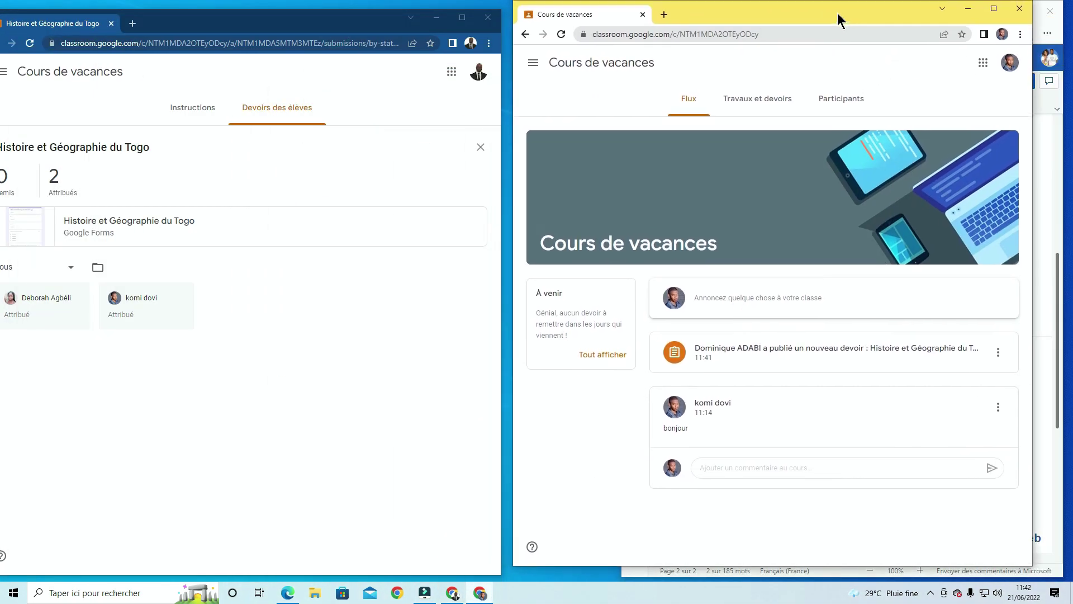
{"action": "left_click_drag", "start_coordinate": [242, 24], "coordinate": [278, 24]}
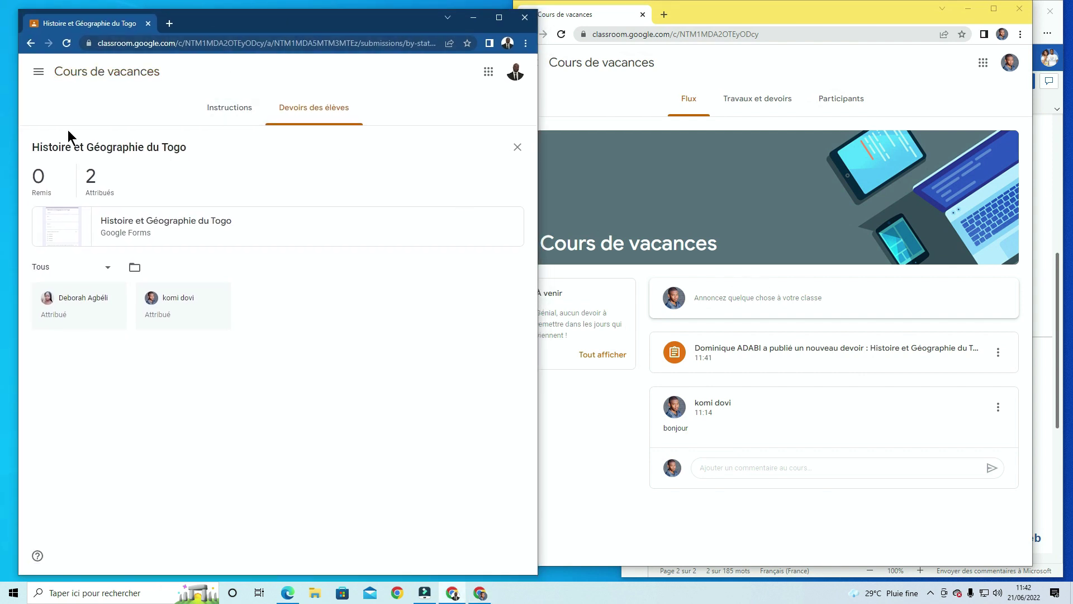
{"action": "left_click", "coordinate": [79, 83]}
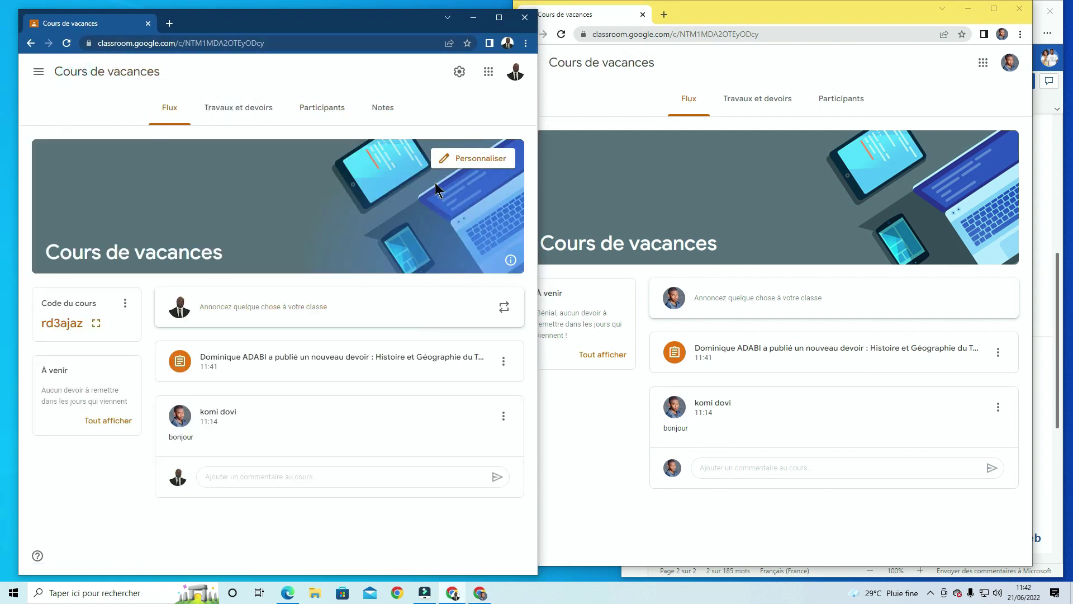
{"action": "left_click_drag", "start_coordinate": [358, 30], "coordinate": [316, 23]}
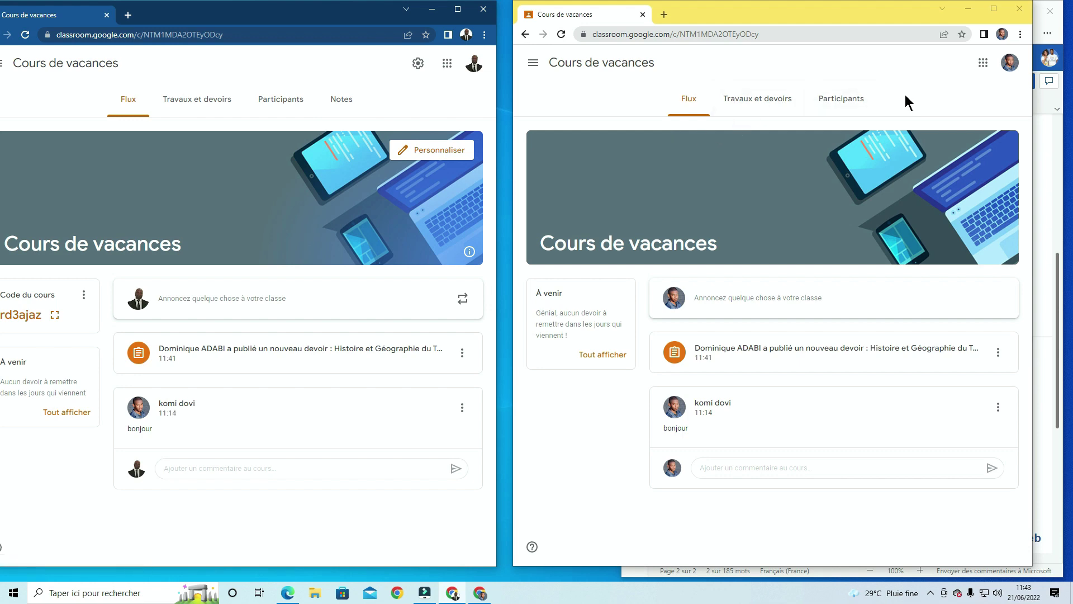
{"action": "left_click", "coordinate": [993, 9]}
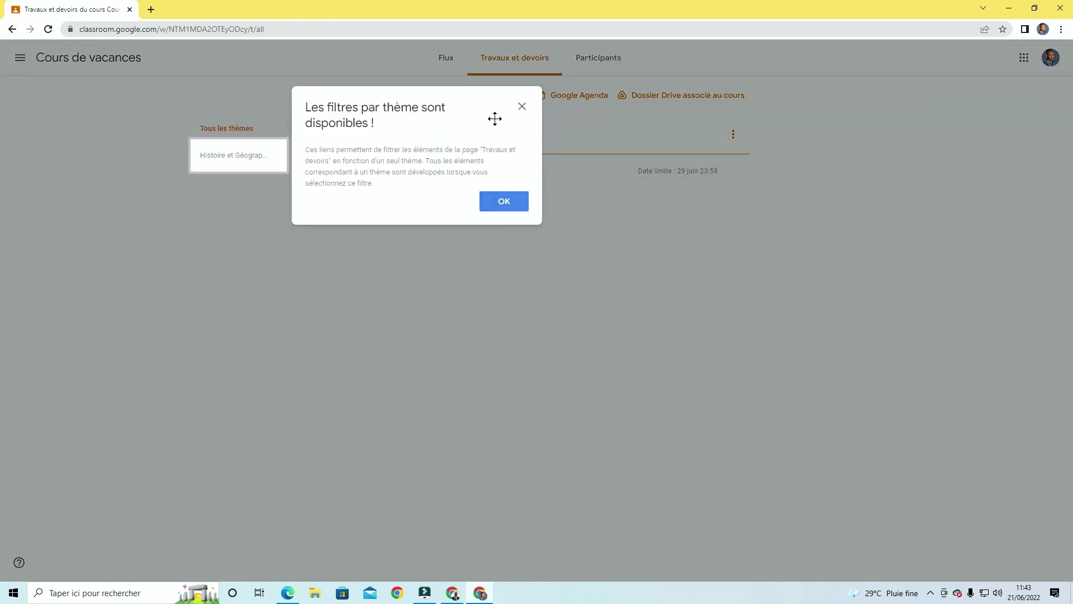
Dismiss the topic-filter tip and open the Histoire et Géographie du Togo assignment page.
{"action": "left_click", "coordinate": [522, 107]}
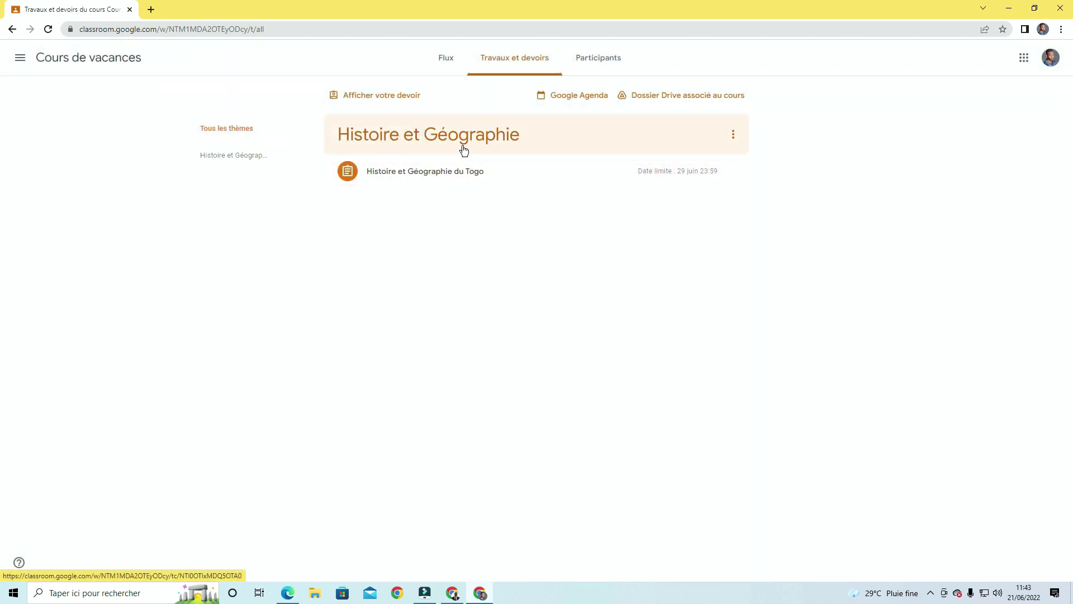
{"action": "left_click", "coordinate": [427, 179]}
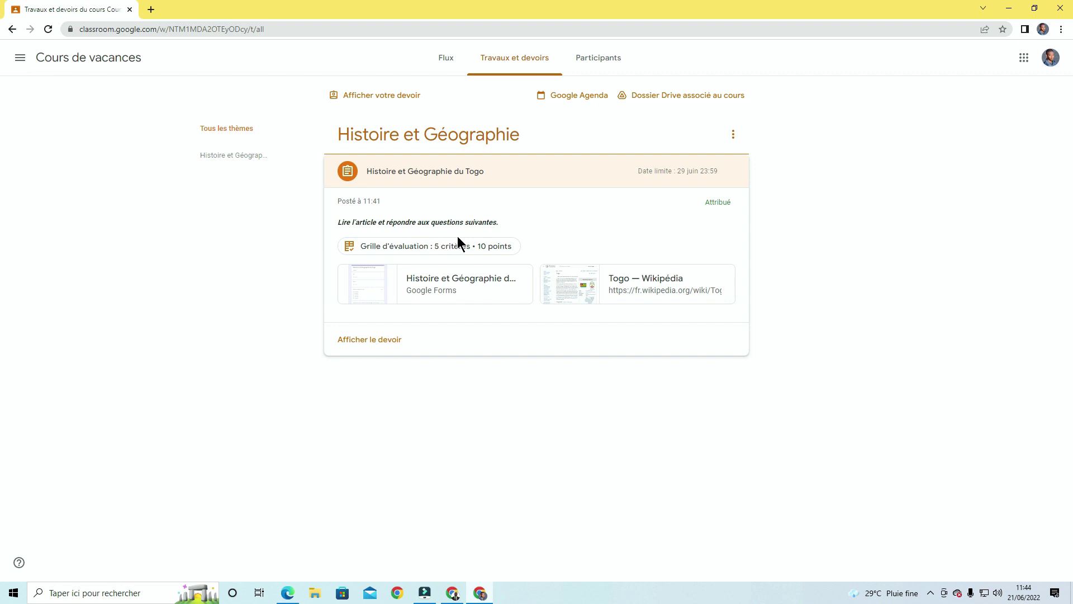
{"action": "left_click", "coordinate": [384, 341]}
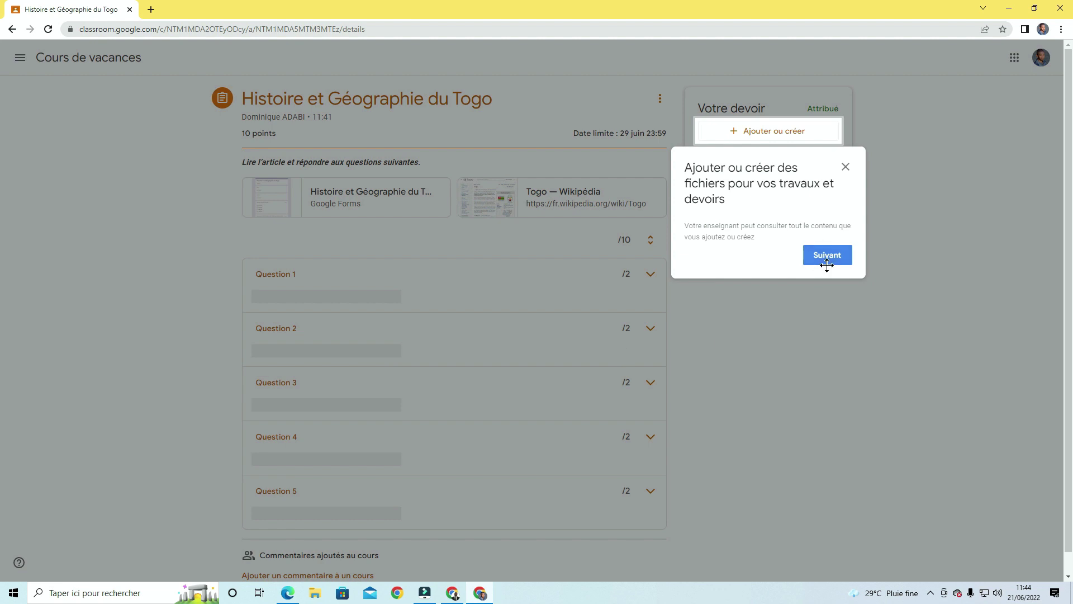
Dismiss the onboarding tips, including the Marquer un devoir comme terminé tip.
{"action": "left_click", "coordinate": [827, 255]}
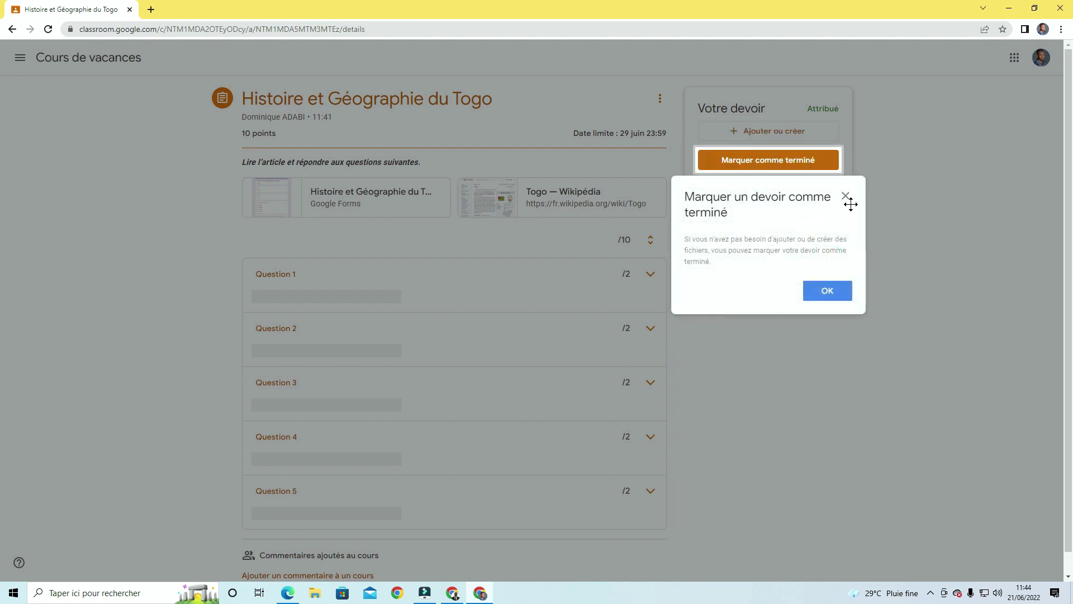
{"action": "left_click", "coordinate": [845, 196]}
{"action": "scroll", "coordinate": [537, 240], "scroll_direction": "down", "scroll_amount": 1}
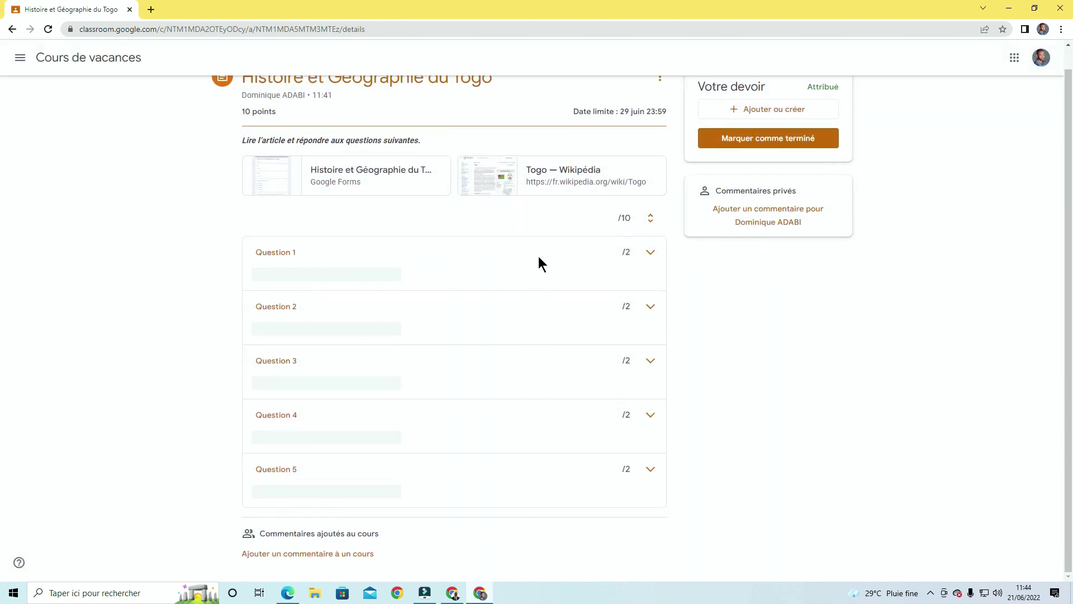
{"action": "scroll", "coordinate": [539, 257], "scroll_direction": "up", "scroll_amount": 1}
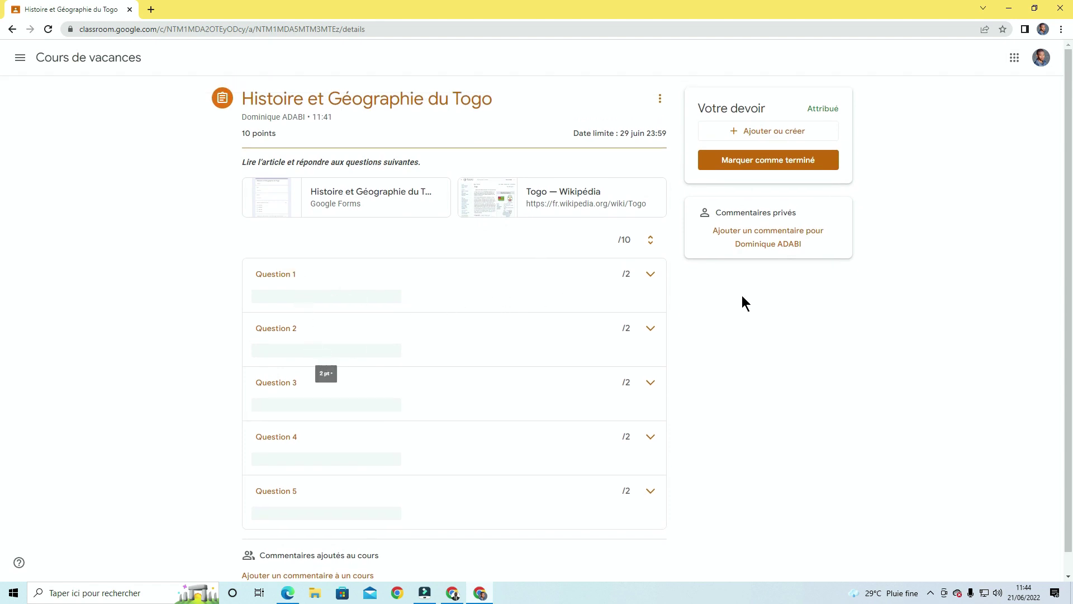
{"action": "scroll", "coordinate": [602, 363], "scroll_direction": "down", "scroll_amount": 1}
{"action": "scroll", "coordinate": [595, 383], "scroll_direction": "up", "scroll_amount": 1}
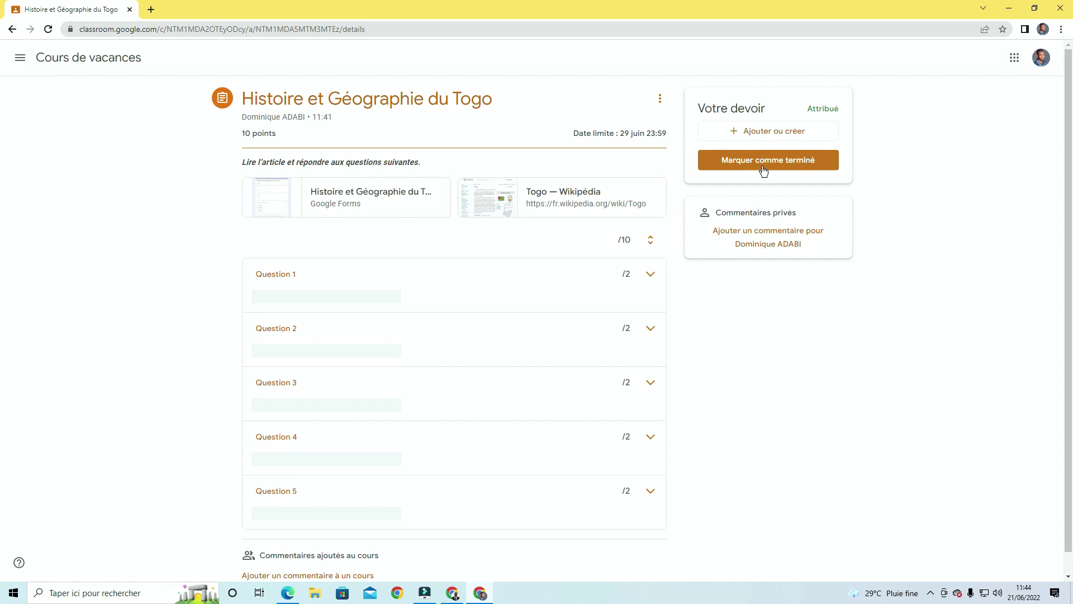
Read through the attached Togo Wikipedia article, then return to the Classroom assignment tab.
{"action": "left_click", "coordinate": [549, 196]}
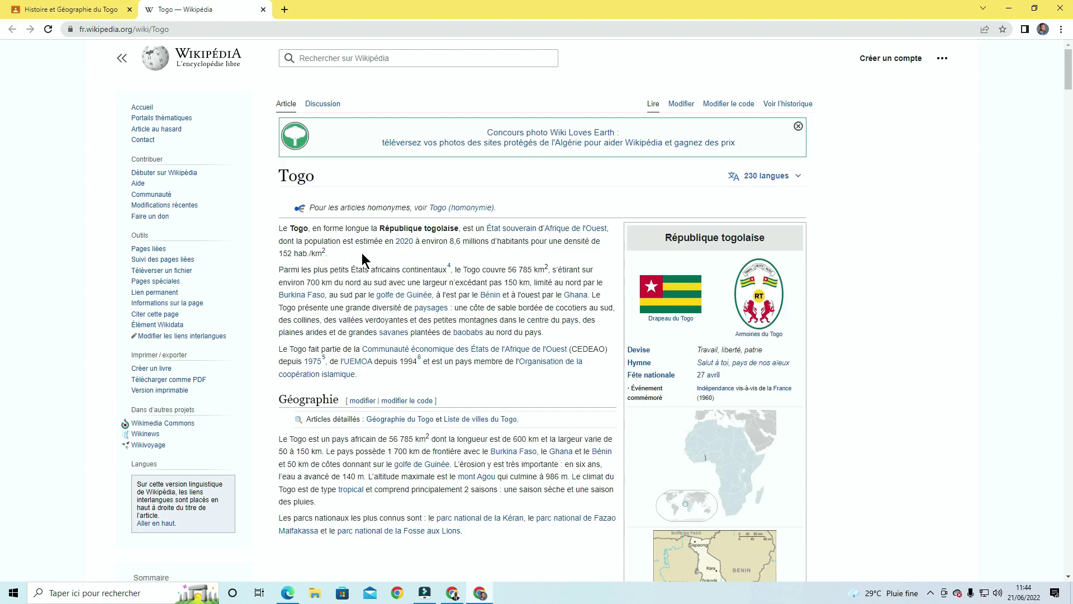
{"action": "scroll", "coordinate": [388, 244], "scroll_direction": "down", "scroll_amount": 1}
{"action": "scroll", "coordinate": [387, 244], "scroll_direction": "down", "scroll_amount": 1}
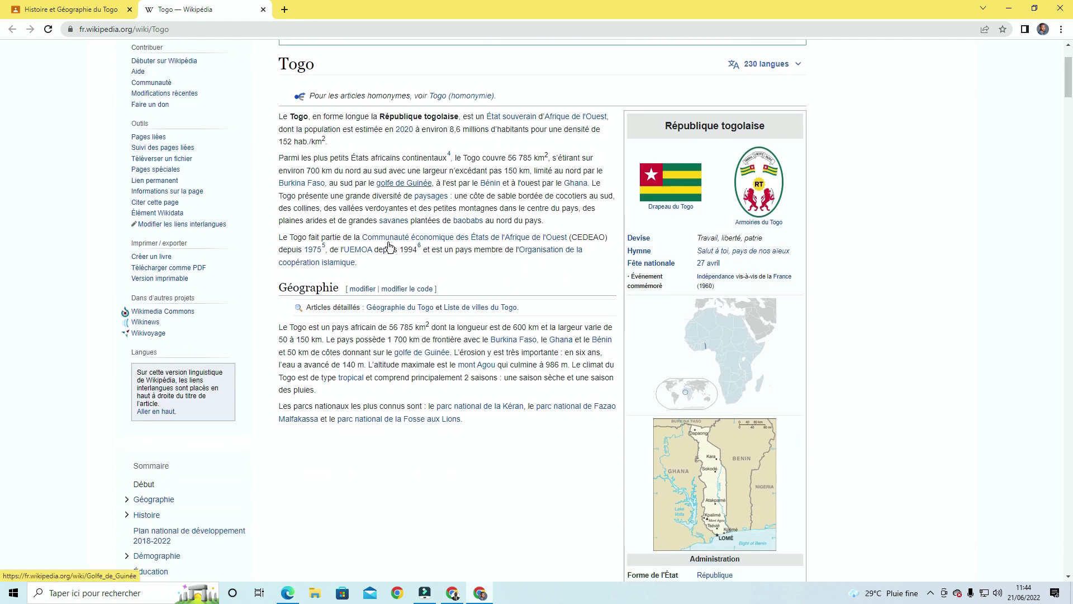
{"action": "scroll", "coordinate": [482, 277], "scroll_direction": "down", "scroll_amount": 3}
{"action": "scroll", "coordinate": [482, 276], "scroll_direction": "down", "scroll_amount": 7}
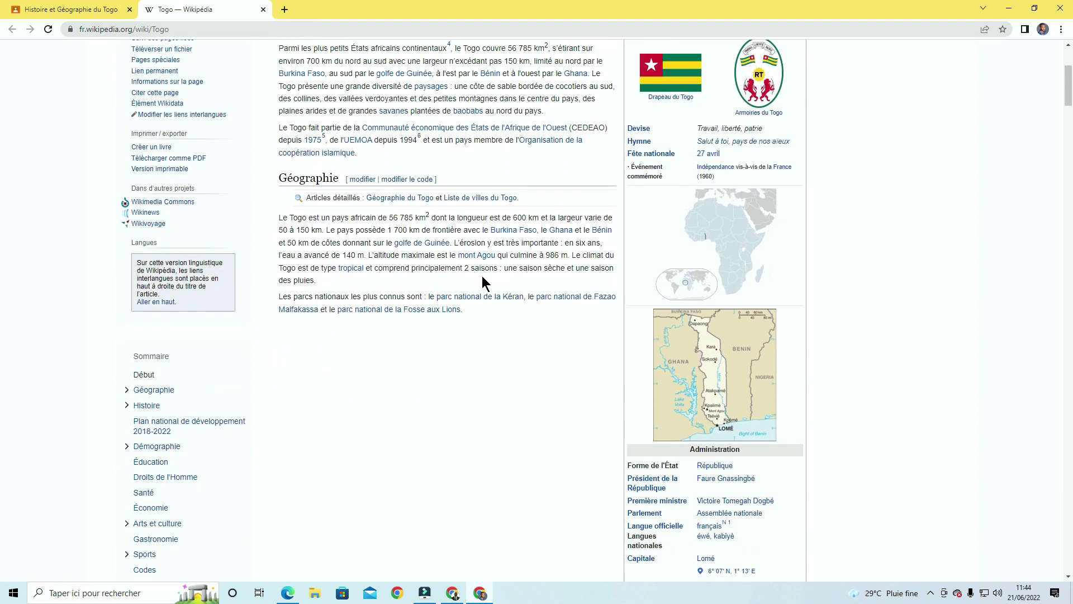
{"action": "scroll", "coordinate": [483, 278], "scroll_direction": "down", "scroll_amount": 11}
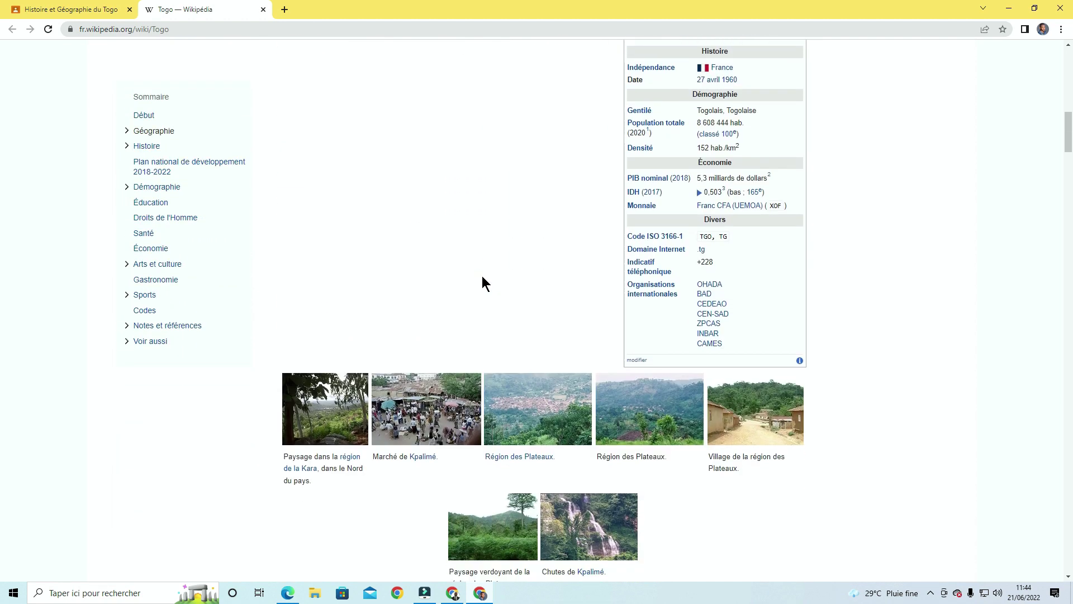
{"action": "scroll", "coordinate": [483, 277], "scroll_direction": "down", "scroll_amount": 7}
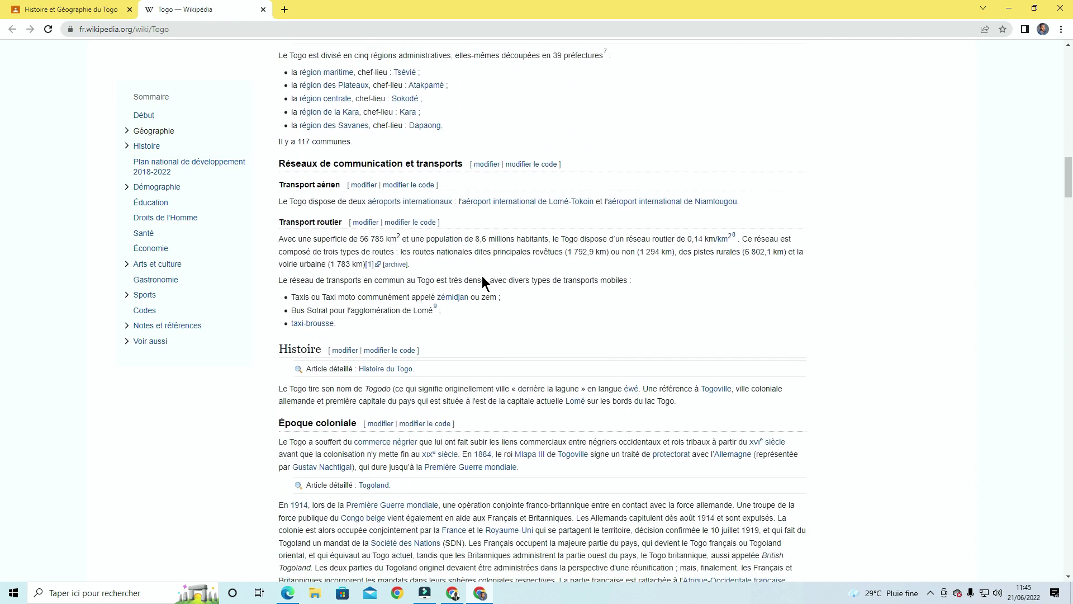
{"action": "scroll", "coordinate": [482, 276], "scroll_direction": "down", "scroll_amount": 4}
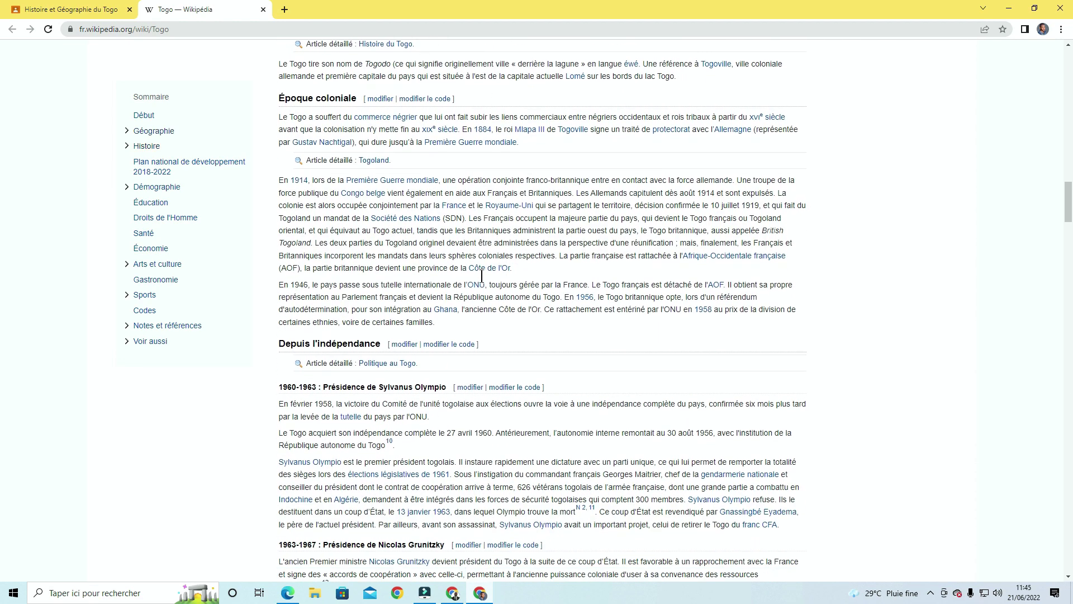
{"action": "scroll", "coordinate": [591, 338], "scroll_direction": "down", "scroll_amount": 6}
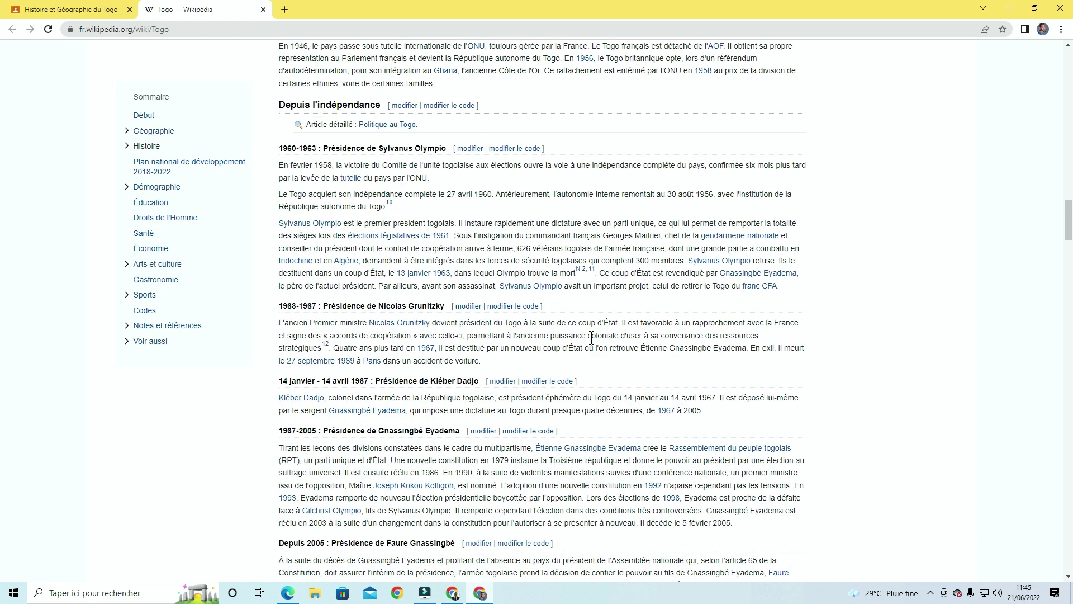
{"action": "scroll", "coordinate": [591, 338], "scroll_direction": "down", "scroll_amount": 6}
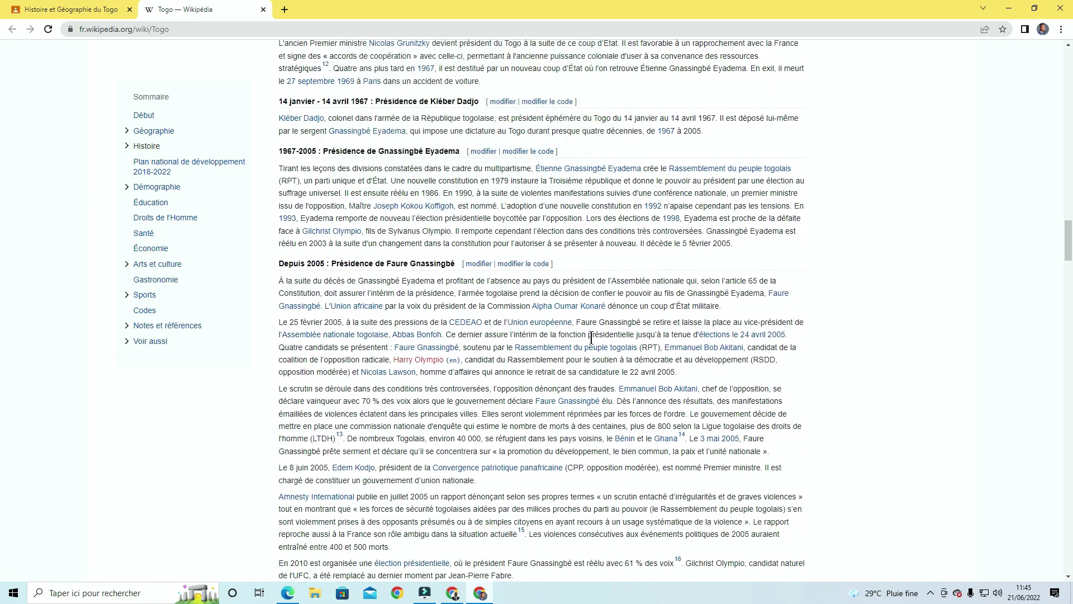
{"action": "scroll", "coordinate": [591, 338], "scroll_direction": "down", "scroll_amount": 3}
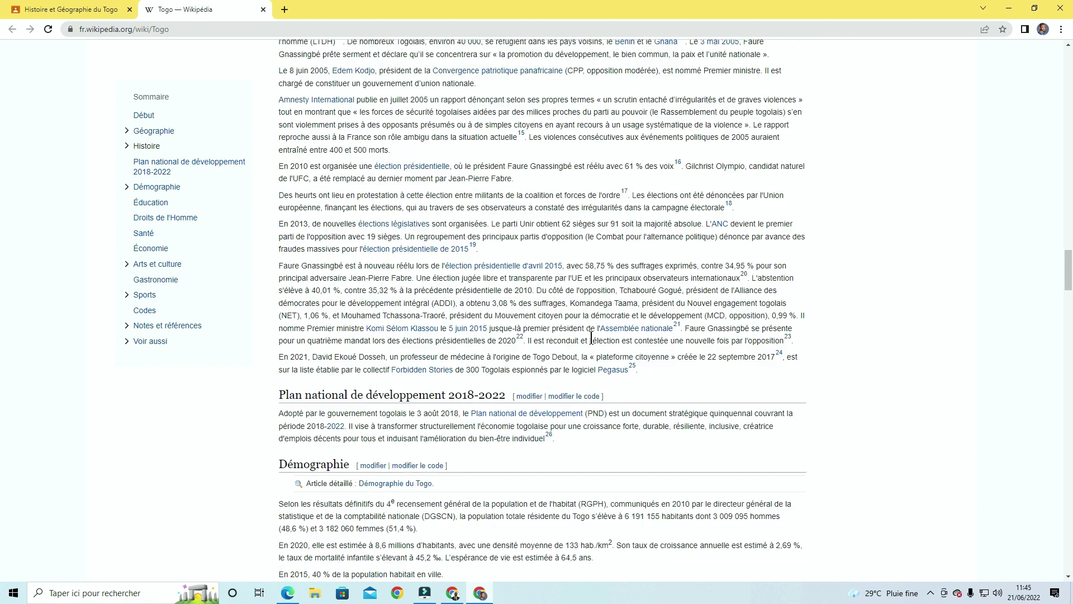
{"action": "left_click", "coordinate": [90, 10]}
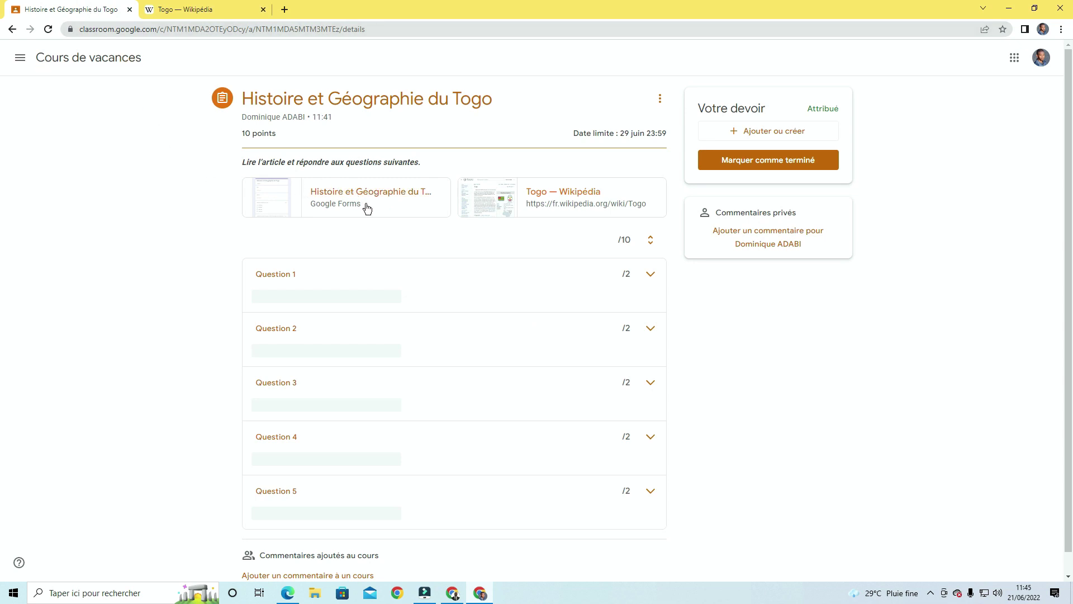
Open the attached Google Forms quiz, dismiss the auto-save notice and check the signed-in account.
{"action": "left_click", "coordinate": [323, 192]}
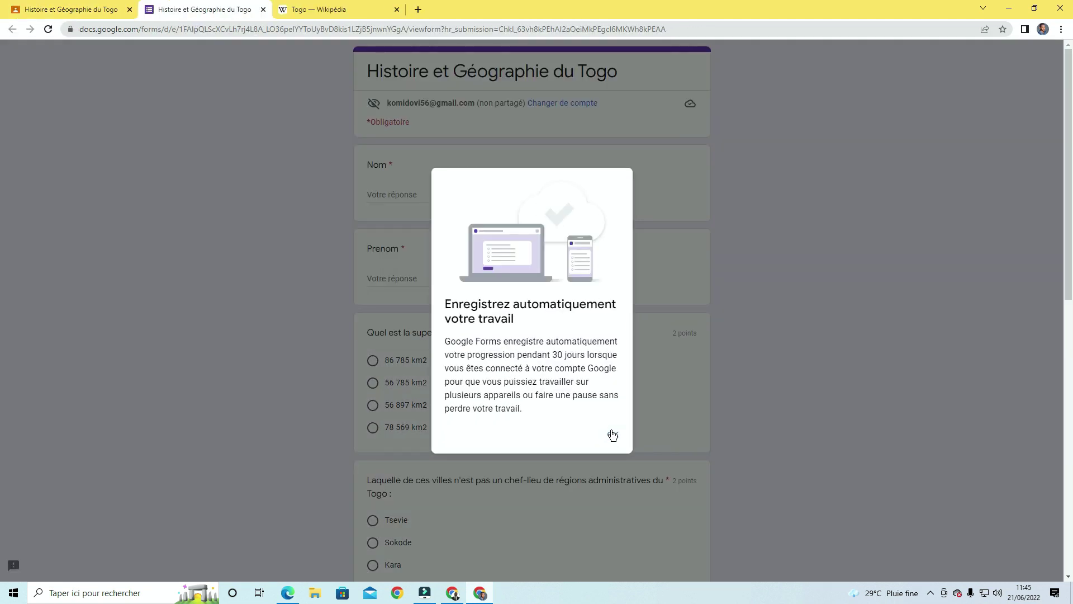
{"action": "left_click", "coordinate": [613, 435]}
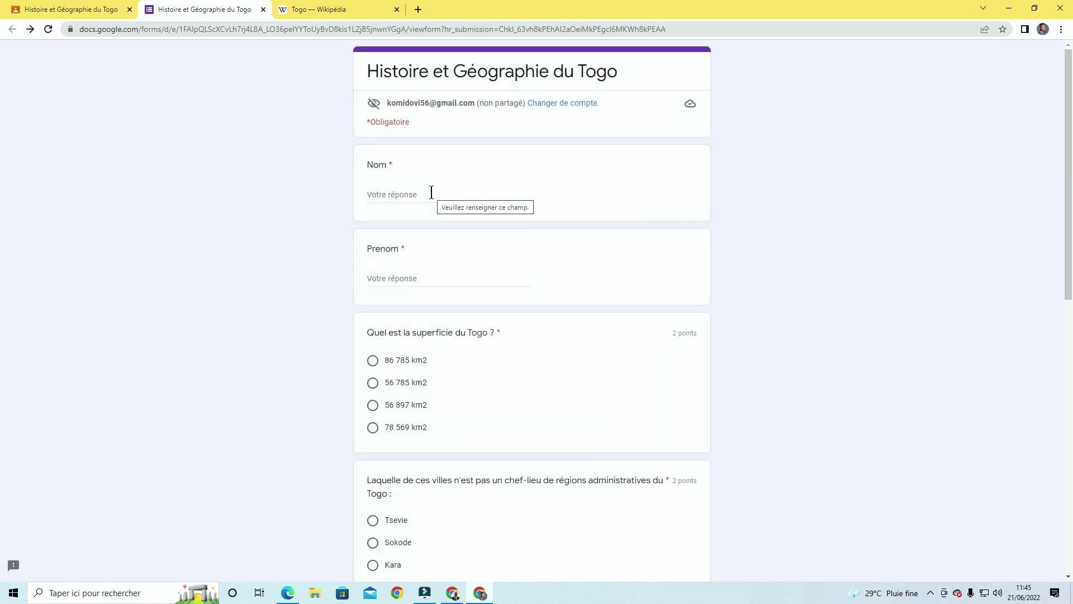
{"action": "scroll", "coordinate": [451, 246], "scroll_direction": "down", "scroll_amount": 2}
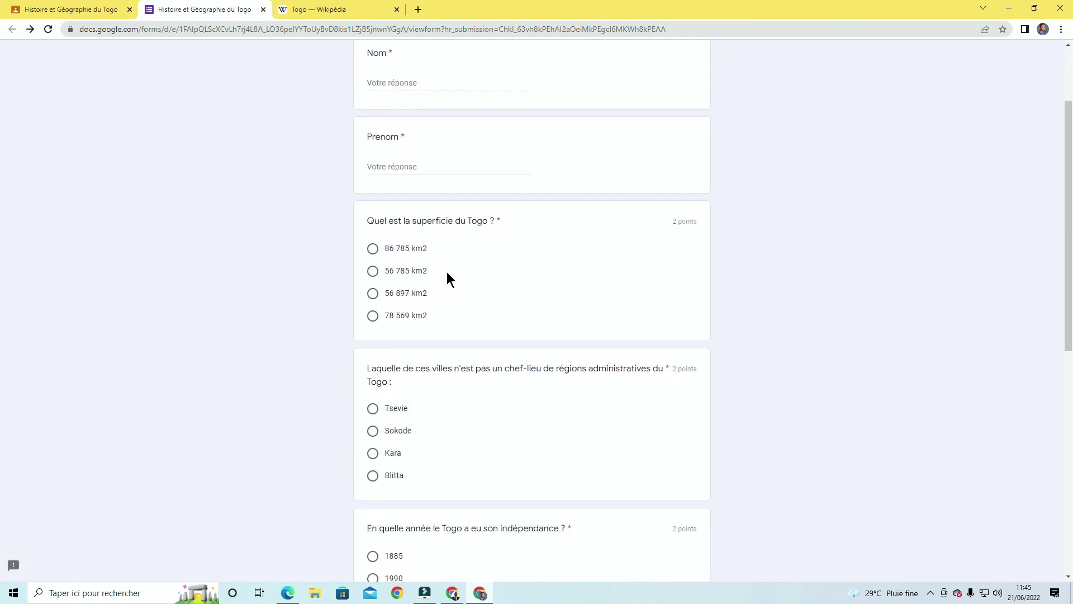
{"action": "scroll", "coordinate": [447, 274], "scroll_direction": "up", "scroll_amount": 2}
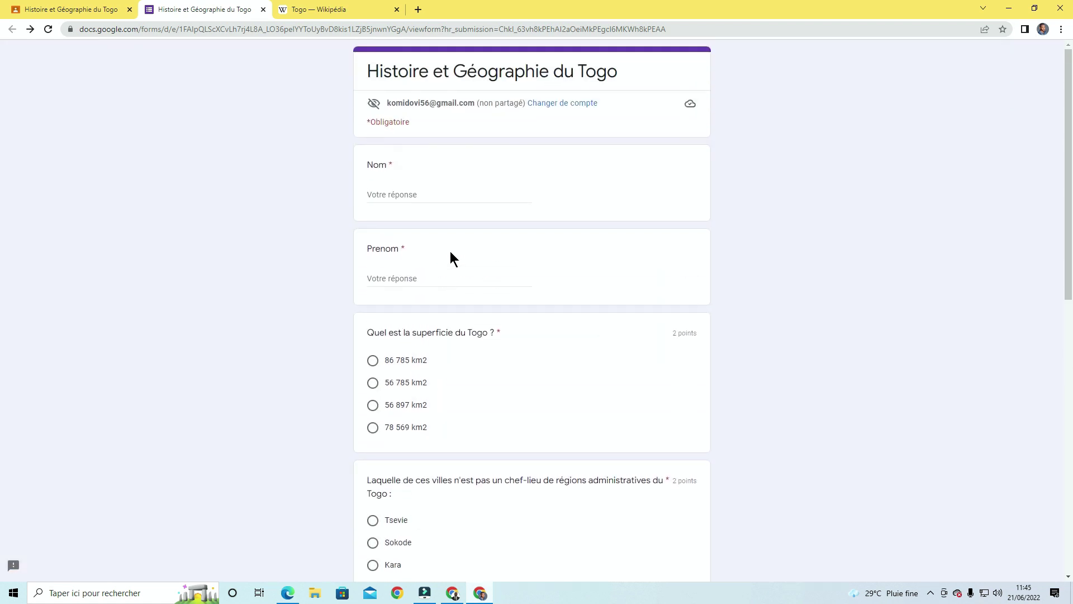
{"action": "left_click", "coordinate": [1041, 29]}
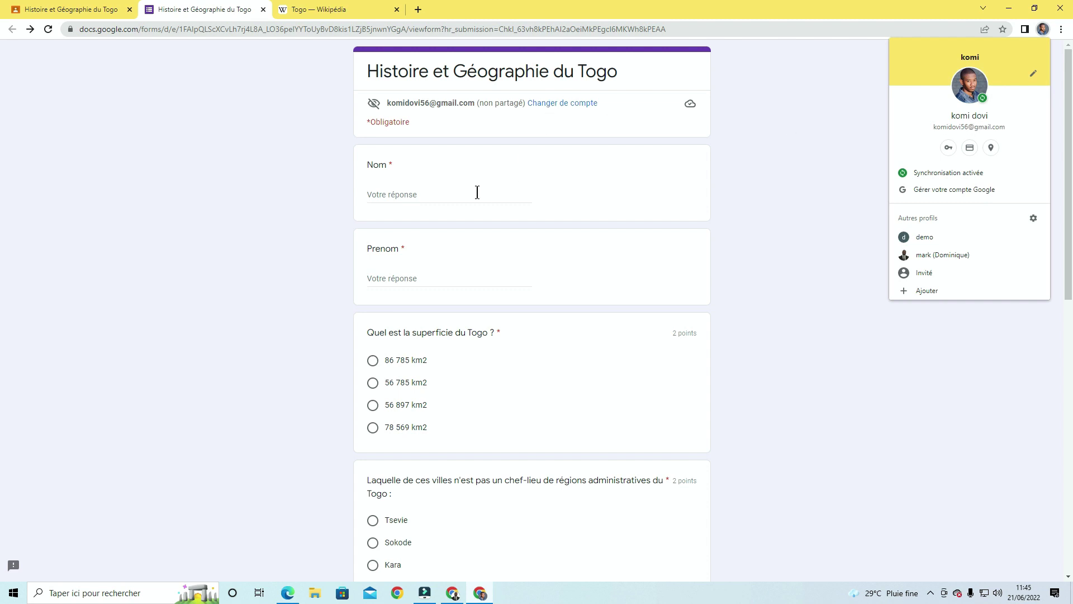
Fill in the student's Nom and Prénom and answer Togo's area with 56 785 km2.
{"action": "left_click", "coordinate": [420, 190]}
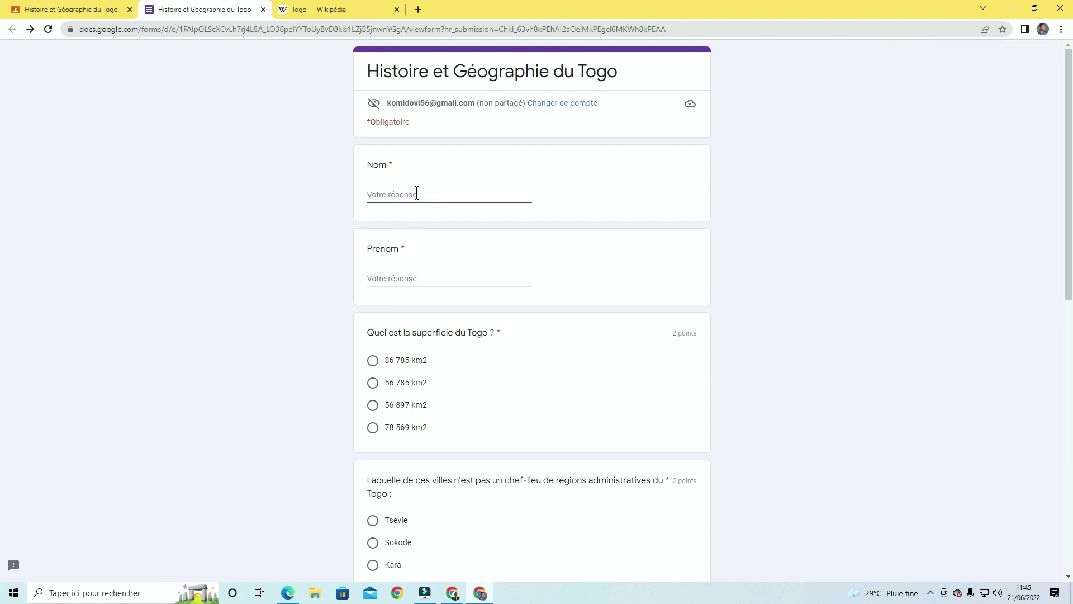
{"action": "type", "text": "Komi"}
{"action": "left_click", "coordinate": [399, 278]}
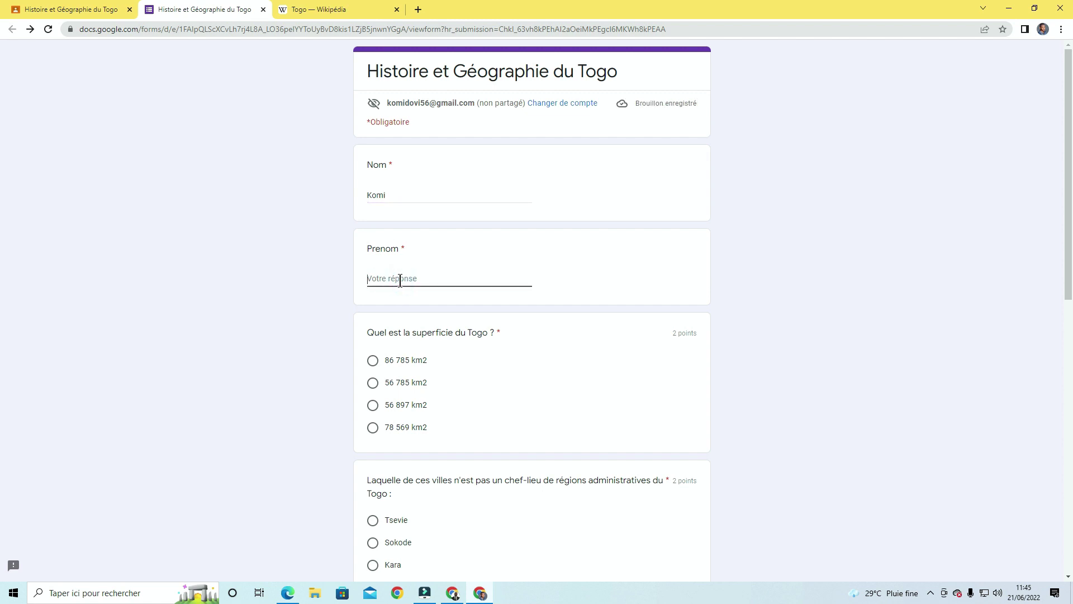
{"action": "type", "text": "Dovi"}
{"action": "left_click", "coordinate": [372, 383]}
Consult the Togo Wikipedia article for answers and return to the quiz.
{"action": "left_click", "coordinate": [333, 10]}
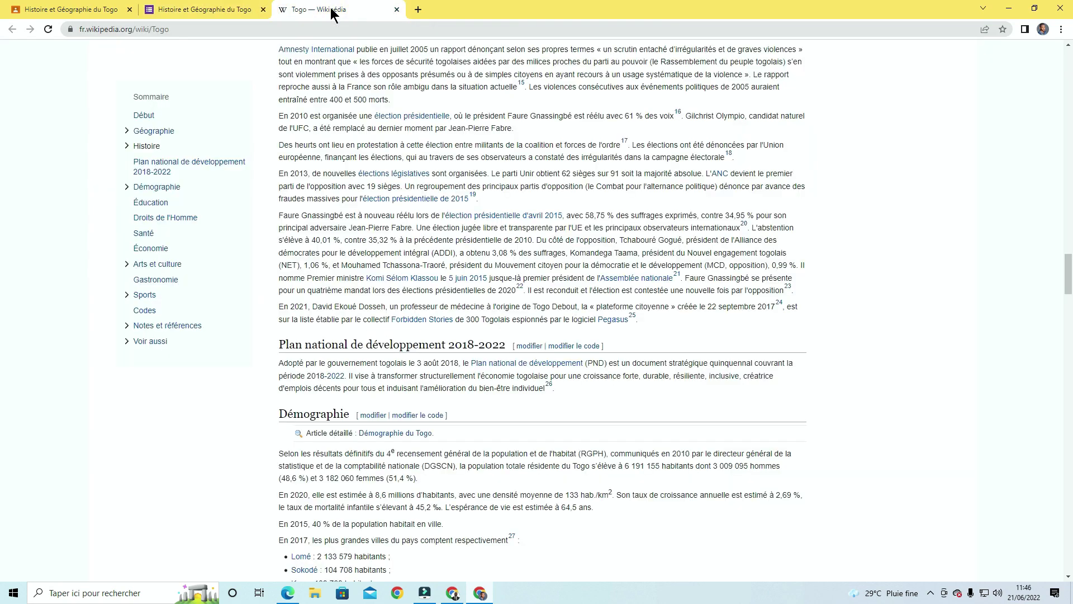
{"action": "scroll", "coordinate": [576, 416], "scroll_direction": "up", "scroll_amount": 12}
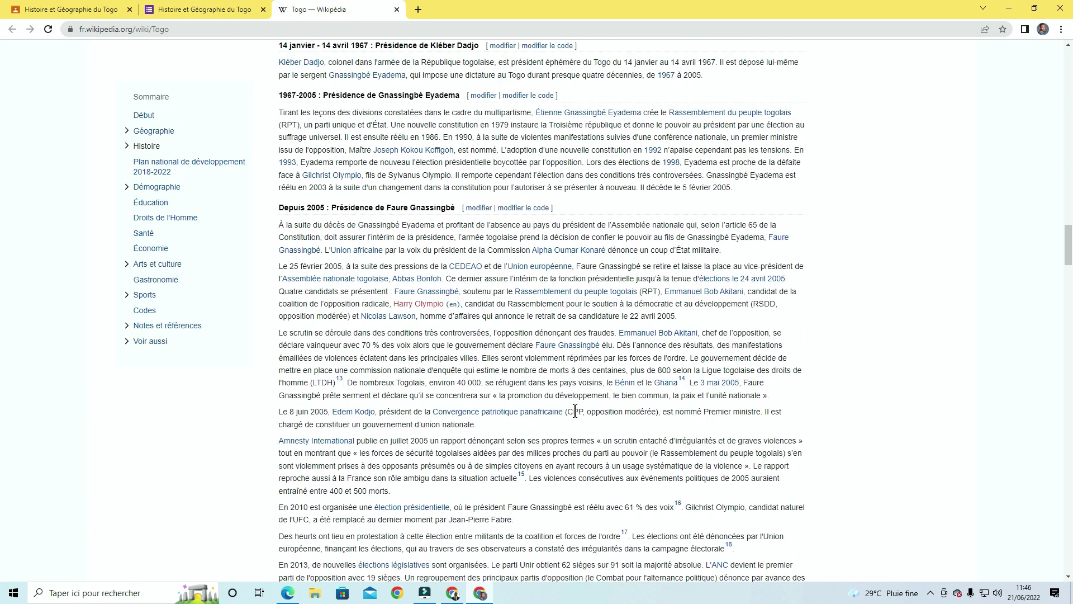
{"action": "scroll", "coordinate": [574, 411], "scroll_direction": "up", "scroll_amount": 8}
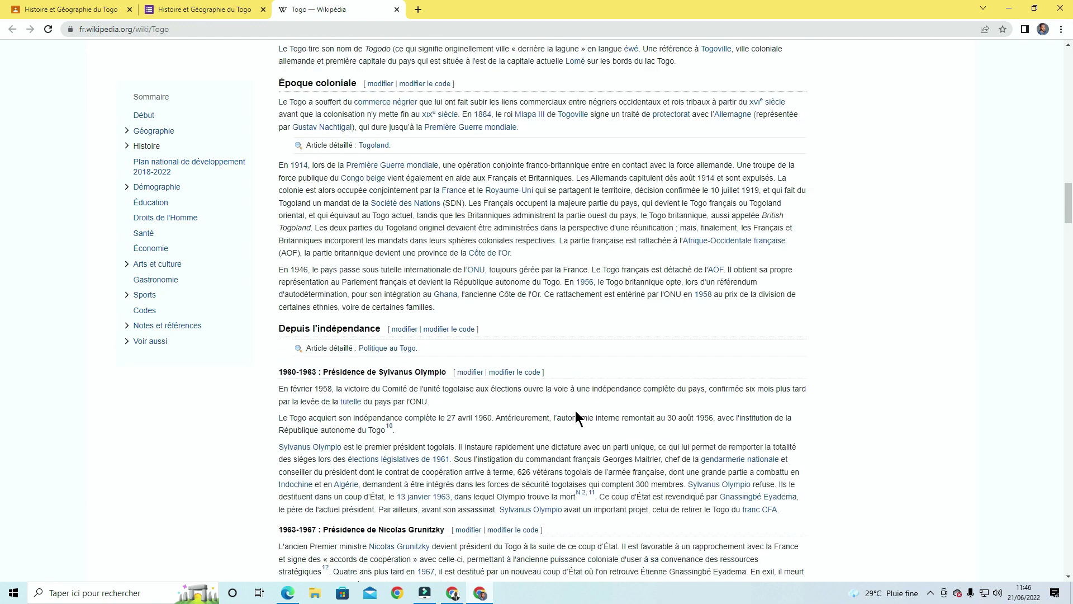
{"action": "scroll", "coordinate": [578, 417], "scroll_direction": "up", "scroll_amount": 10}
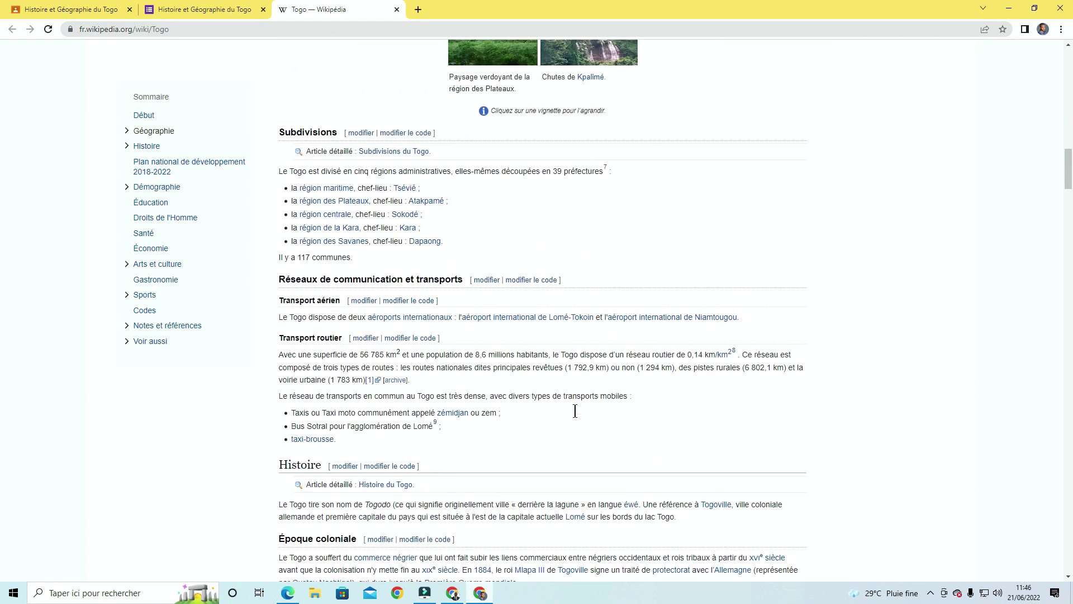
{"action": "scroll", "coordinate": [575, 411], "scroll_direction": "up", "scroll_amount": 10}
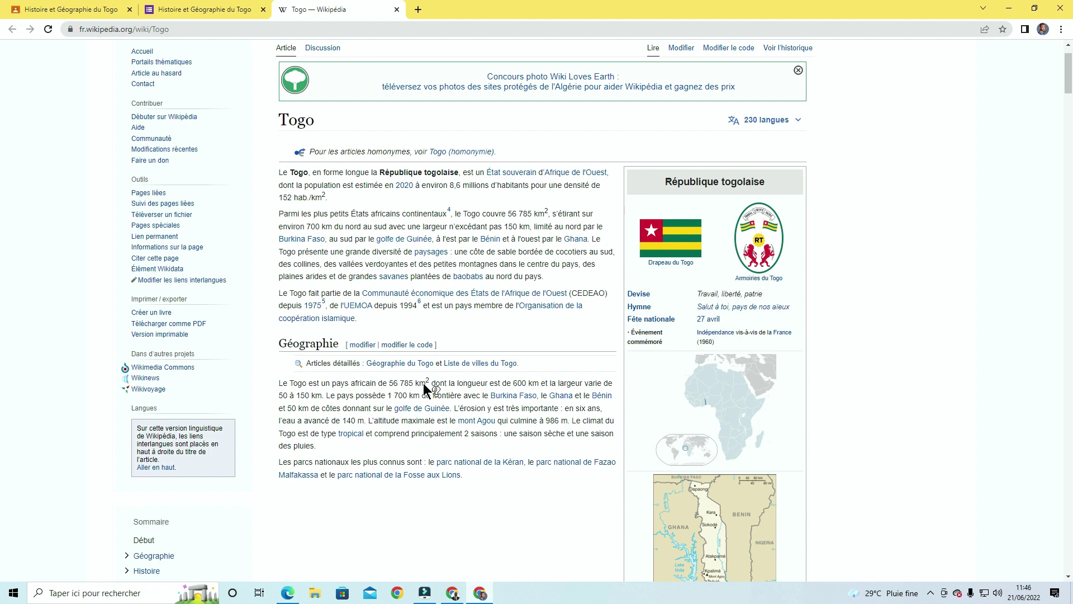
{"action": "mouse_move", "coordinate": [428, 383]}
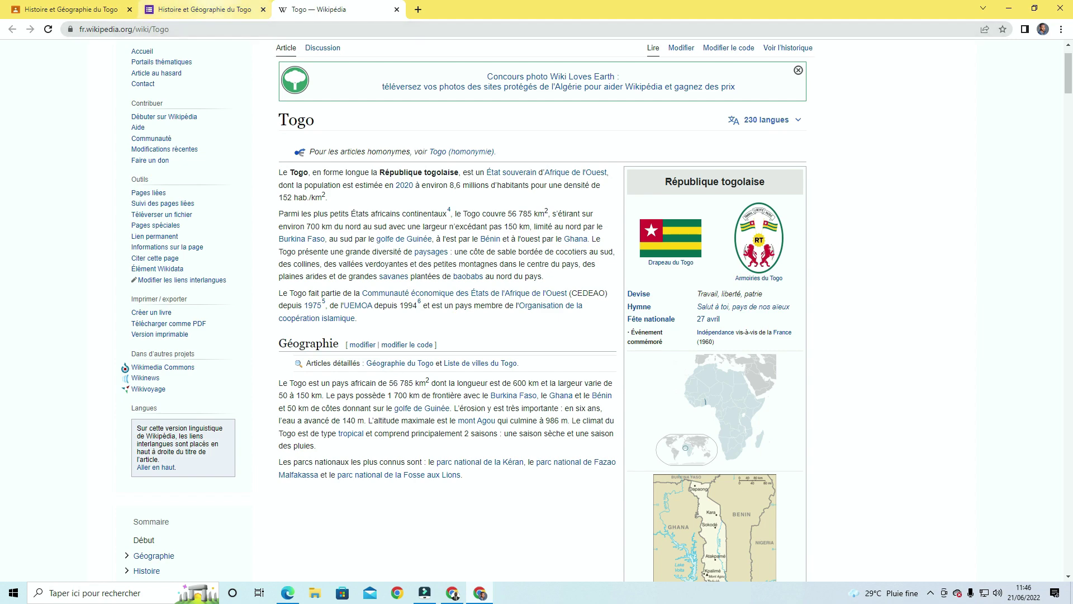
{"action": "left_click", "coordinate": [215, 9]}
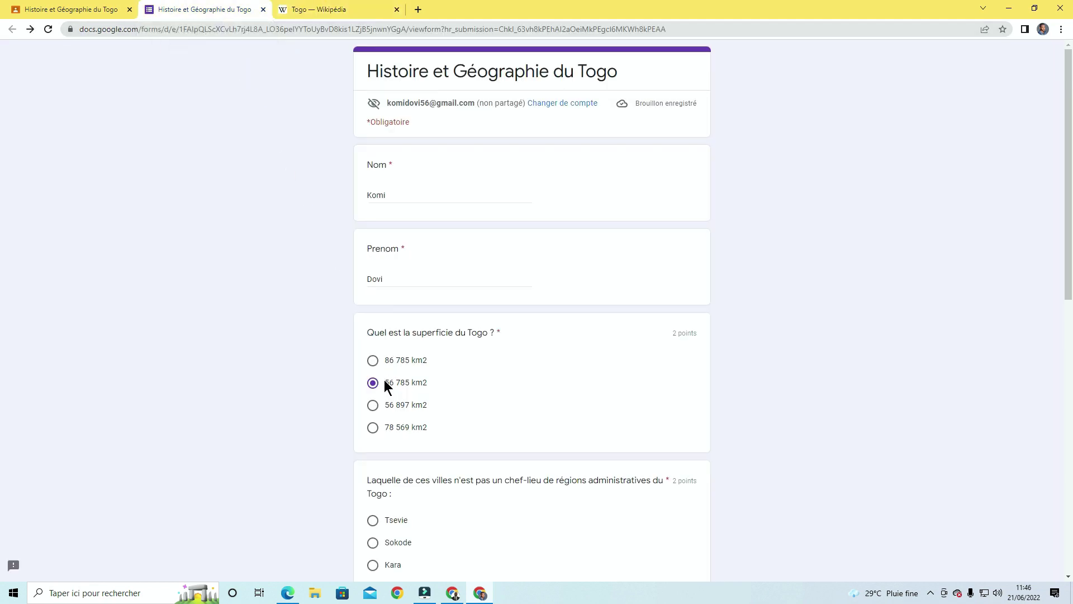
{"action": "left_click", "coordinate": [318, 10]}
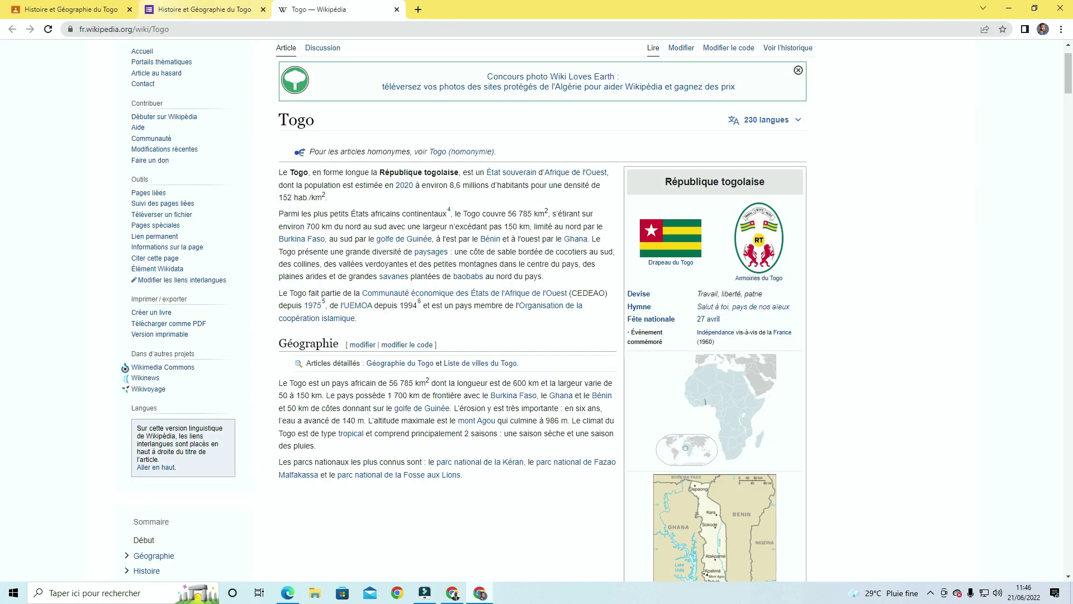
{"action": "left_click", "coordinate": [178, 16]}
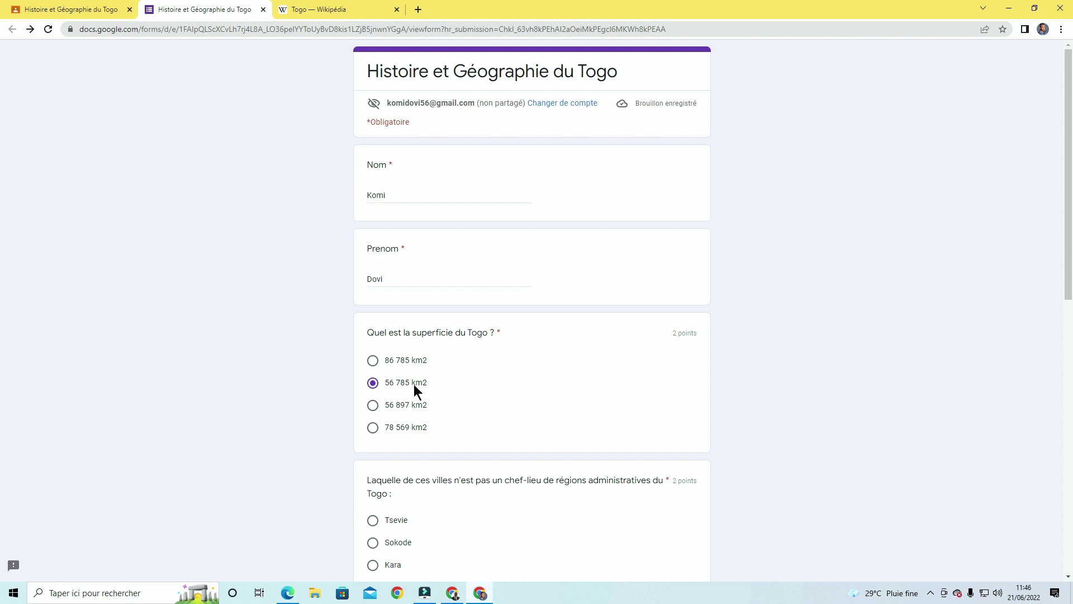
Answer Blitta as the non-capital city and 1960 as the independence year.
{"action": "scroll", "coordinate": [467, 370], "scroll_direction": "down", "scroll_amount": 2}
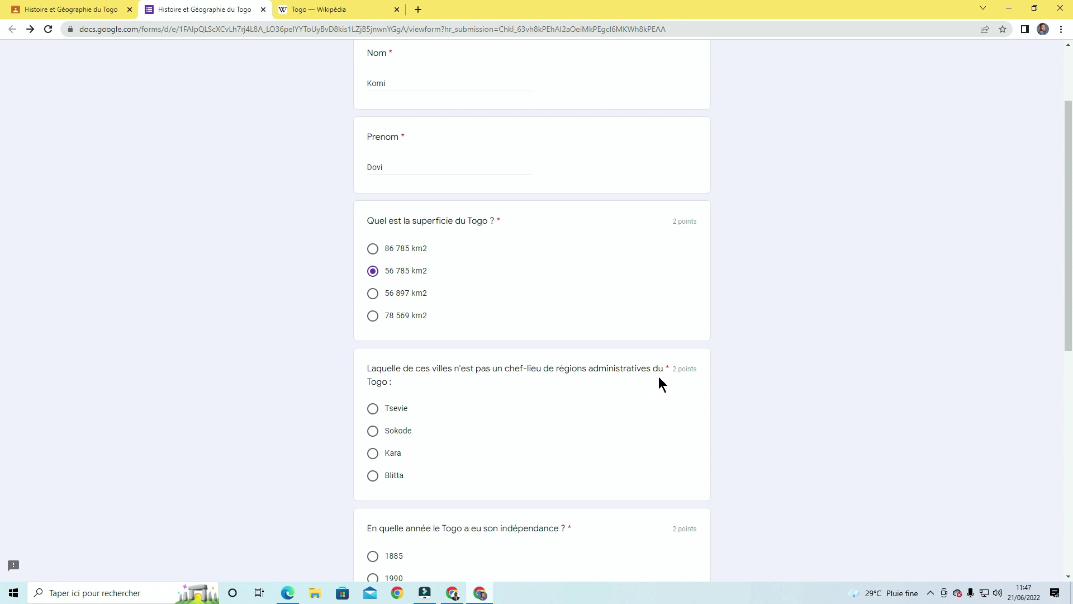
{"action": "scroll", "coordinate": [398, 399], "scroll_direction": "down", "scroll_amount": 1}
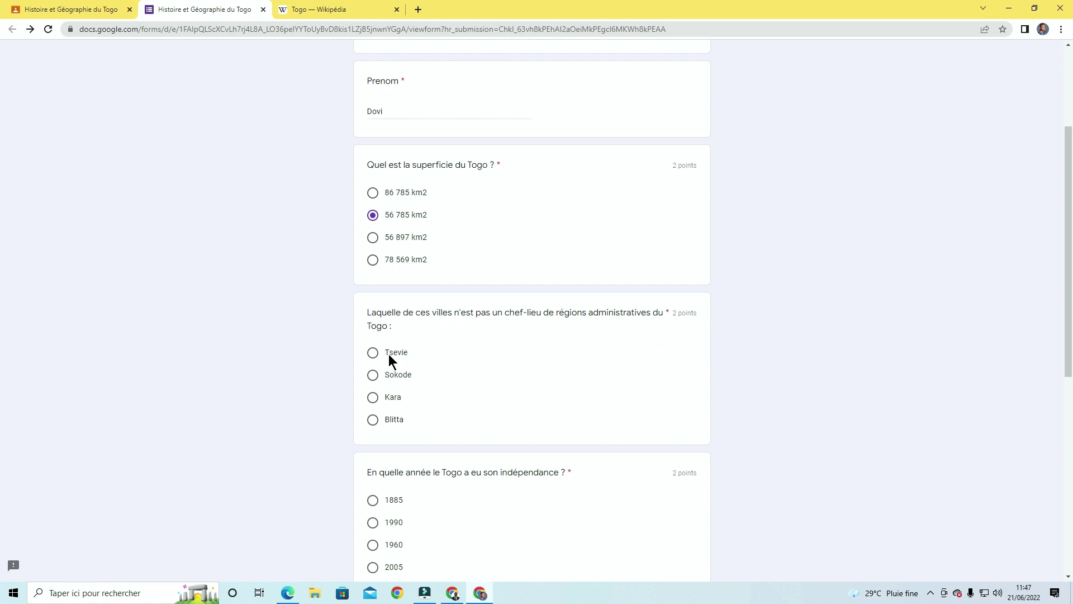
{"action": "left_click", "coordinate": [372, 419]}
{"action": "scroll", "coordinate": [492, 423], "scroll_direction": "down", "scroll_amount": 2}
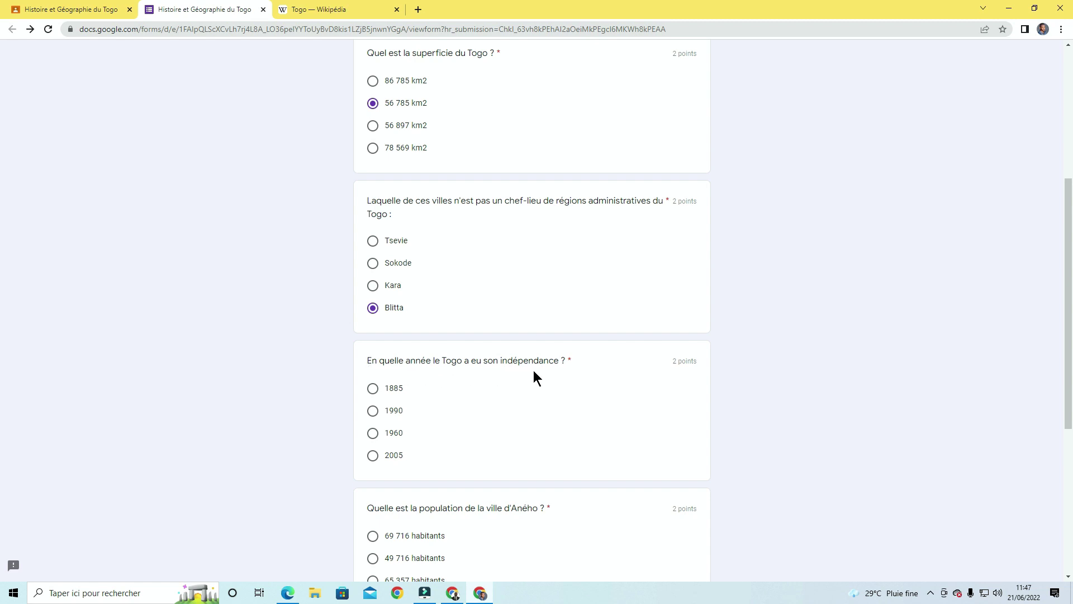
{"action": "scroll", "coordinate": [537, 373], "scroll_direction": "down", "scroll_amount": 1}
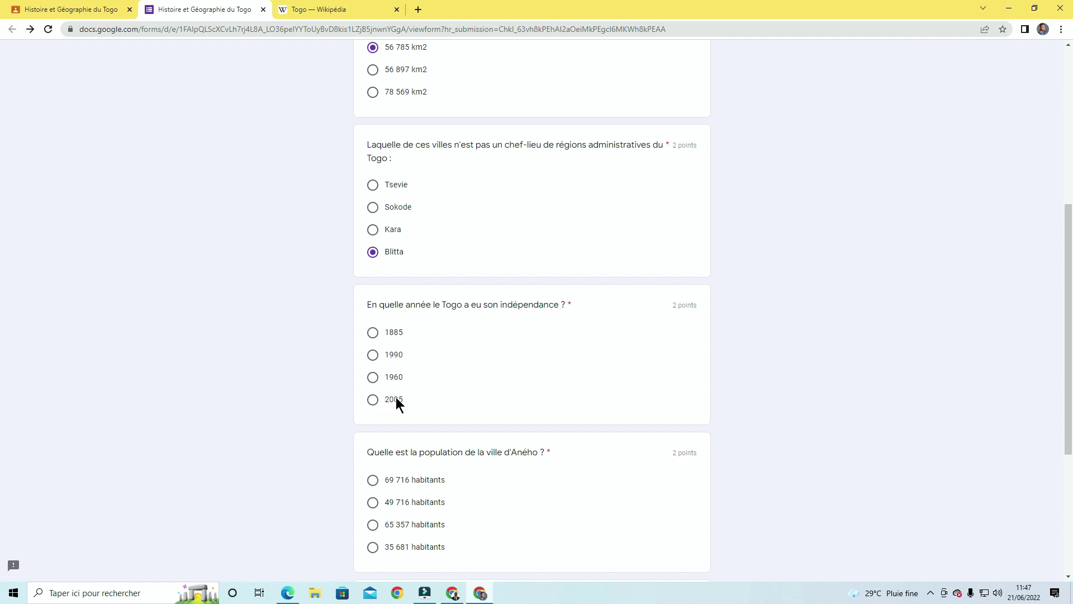
{"action": "left_click", "coordinate": [370, 379]}
{"action": "scroll", "coordinate": [486, 405], "scroll_direction": "down", "scroll_amount": 2}
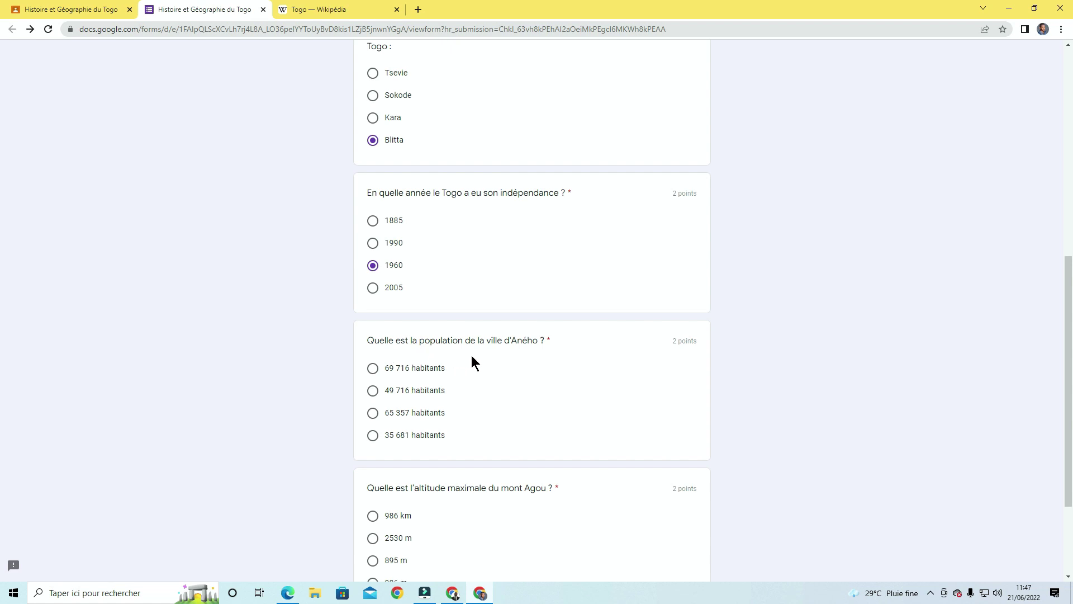
Find and highlight Aného's population figure in the Togo article, then return to the quiz.
{"action": "left_click", "coordinate": [347, 8]}
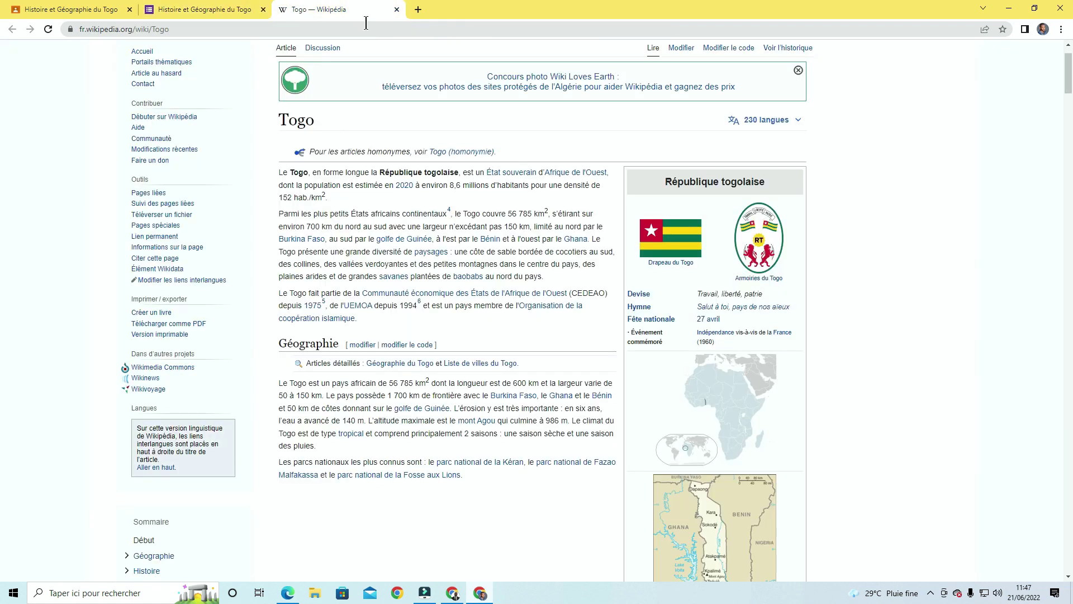
{"action": "scroll", "coordinate": [481, 319], "scroll_direction": "down", "scroll_amount": 20}
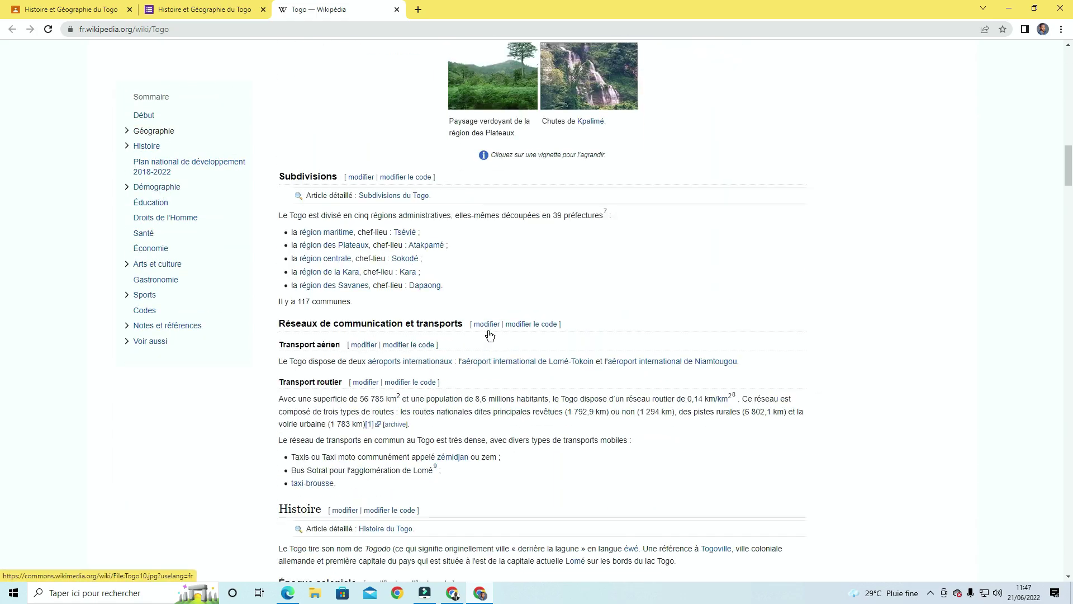
{"action": "scroll", "coordinate": [489, 336], "scroll_direction": "down", "scroll_amount": 20}
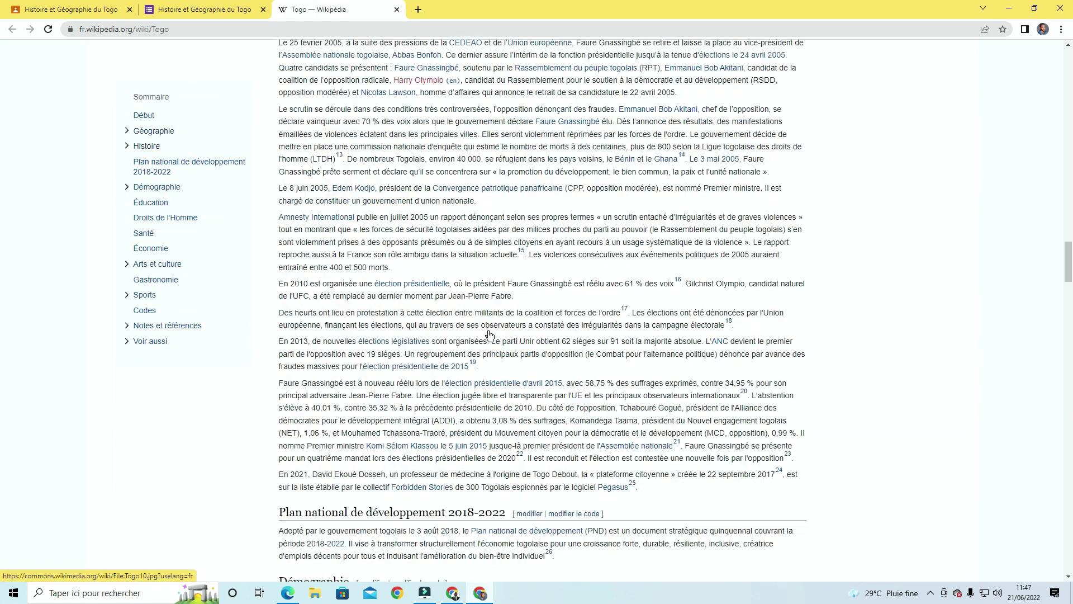
{"action": "scroll", "coordinate": [489, 334], "scroll_direction": "down", "scroll_amount": 2}
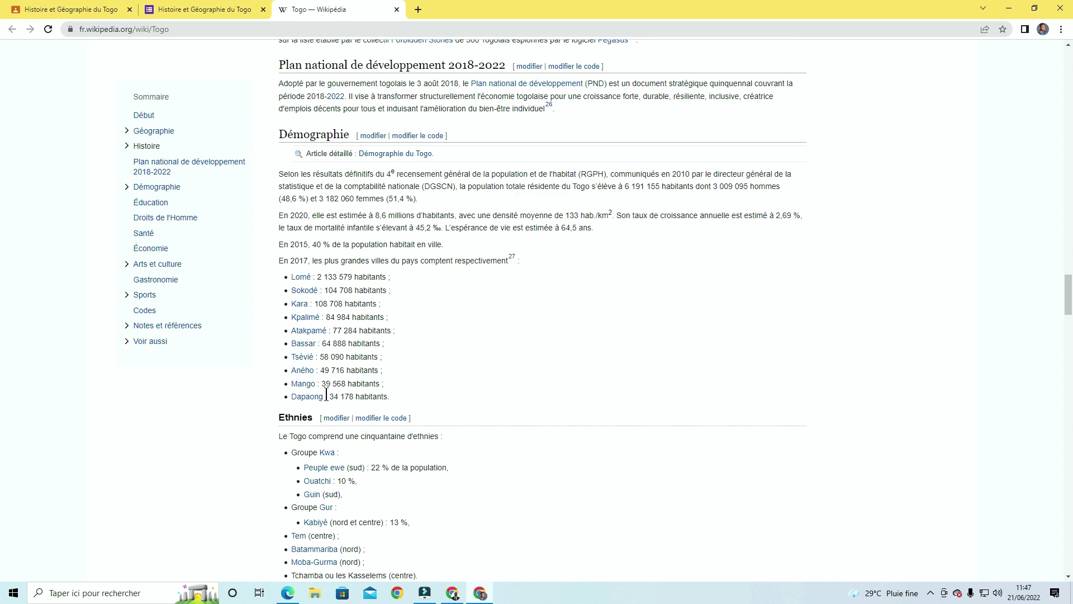
{"action": "left_click", "coordinate": [373, 366]}
{"action": "left_click_drag", "start_coordinate": [371, 366], "coordinate": [293, 370]}
{"action": "mouse_move", "coordinate": [301, 370]}
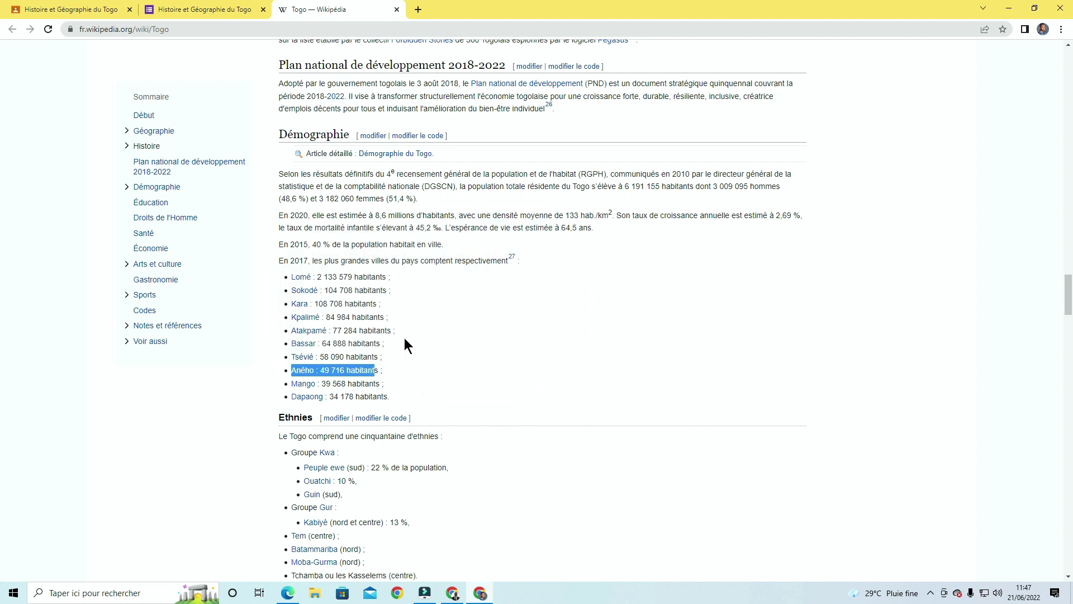
{"action": "left_click", "coordinate": [206, 7]}
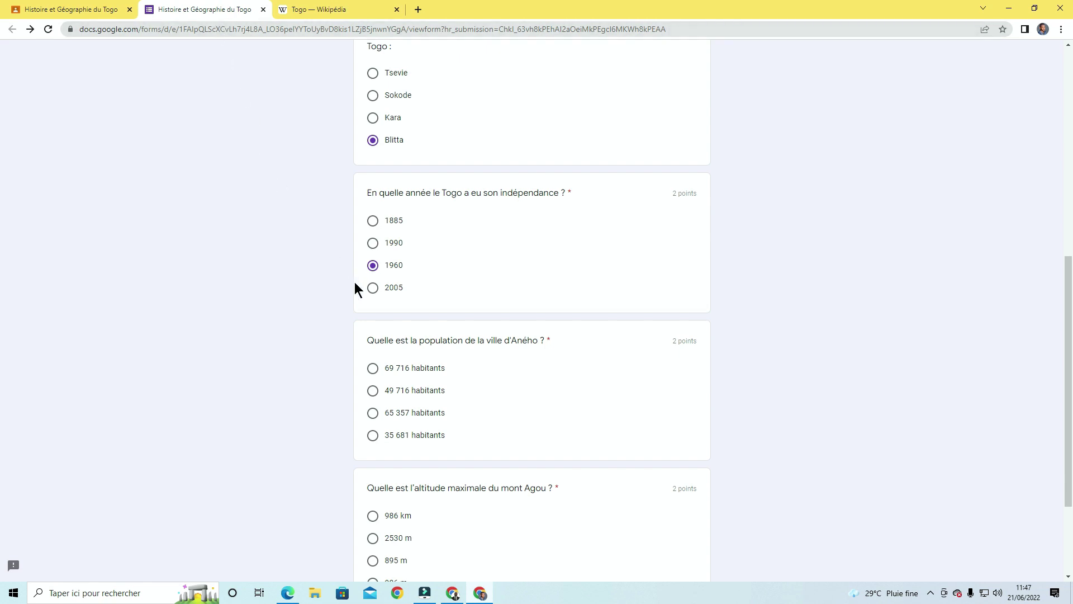
Answer 49 716 habitants for Aného's population and 986 m for mont Agou's altitude.
{"action": "left_click", "coordinate": [316, 11]}
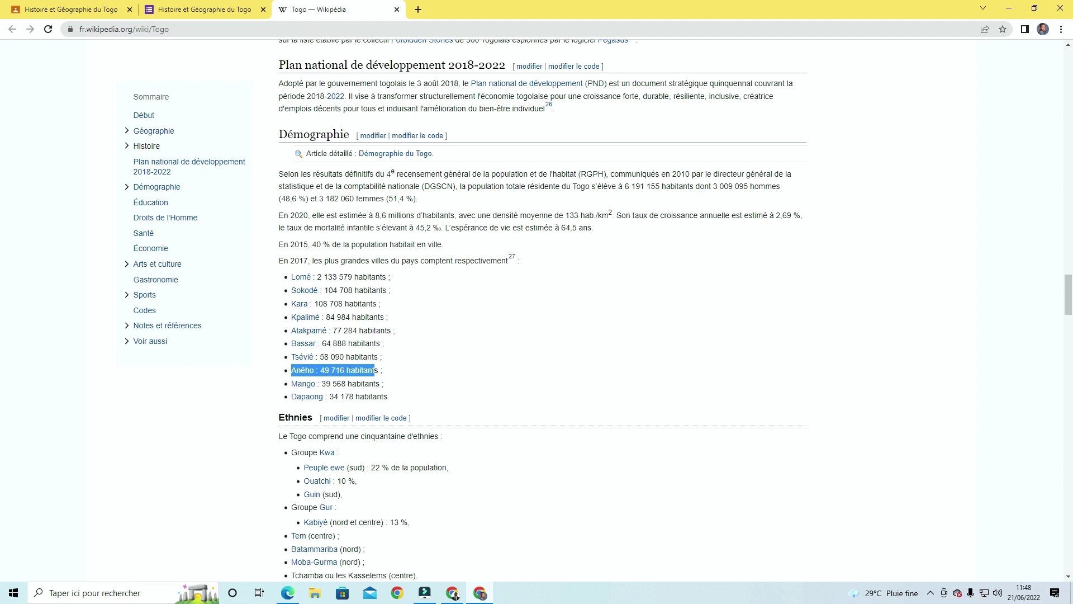
{"action": "left_click", "coordinate": [189, 11]}
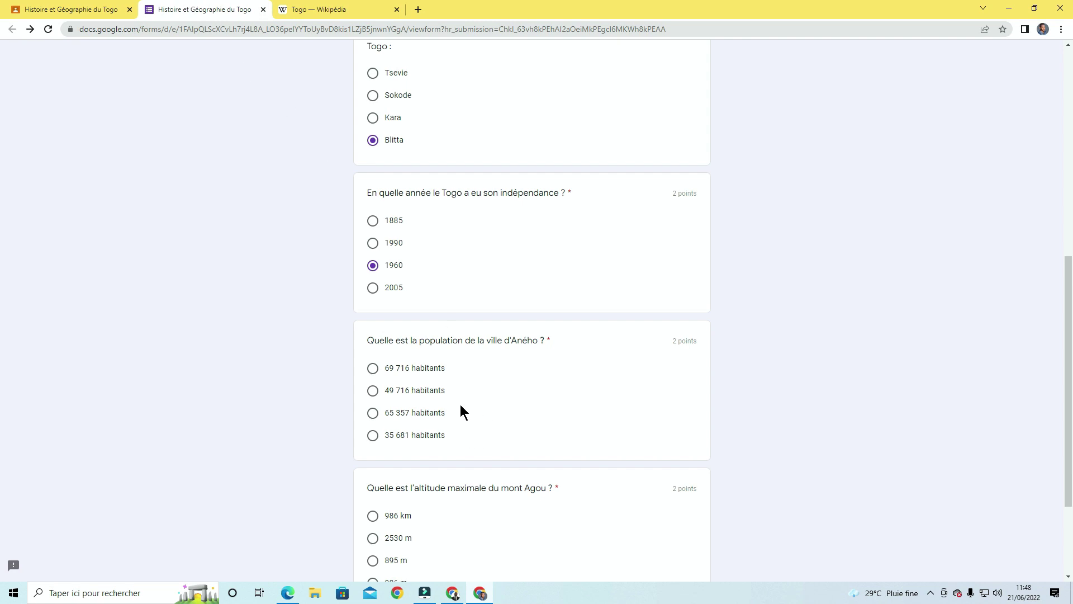
{"action": "left_click", "coordinate": [372, 391]}
{"action": "scroll", "coordinate": [540, 371], "scroll_direction": "down", "scroll_amount": 2}
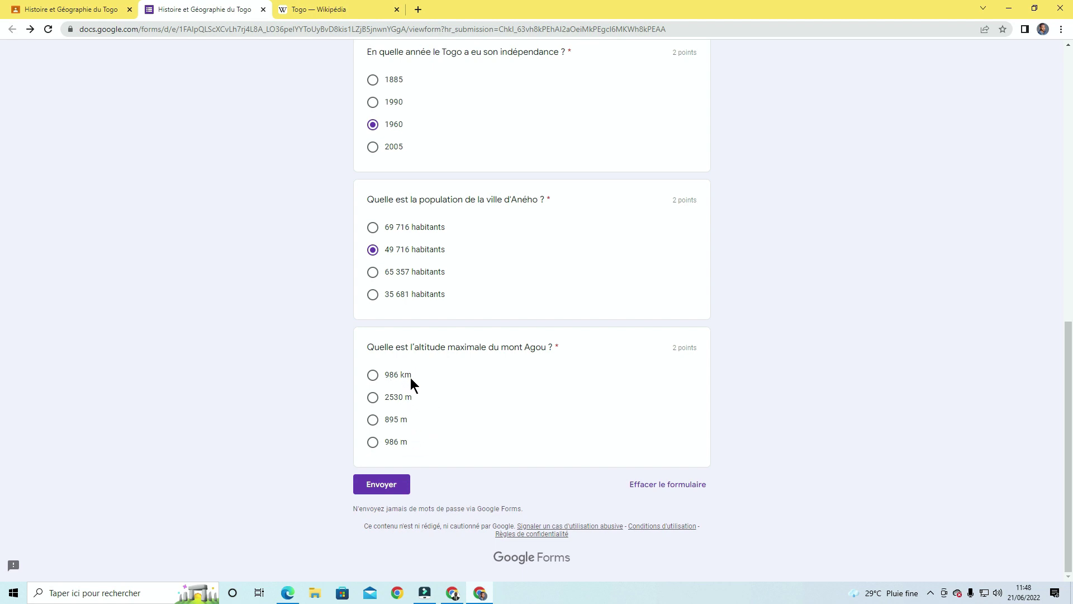
{"action": "left_click", "coordinate": [374, 442]}
Review the answers and submit the quiz with Envoyer.
{"action": "scroll", "coordinate": [496, 407], "scroll_direction": "up", "scroll_amount": 1}
{"action": "scroll", "coordinate": [497, 403], "scroll_direction": "up", "scroll_amount": 9}
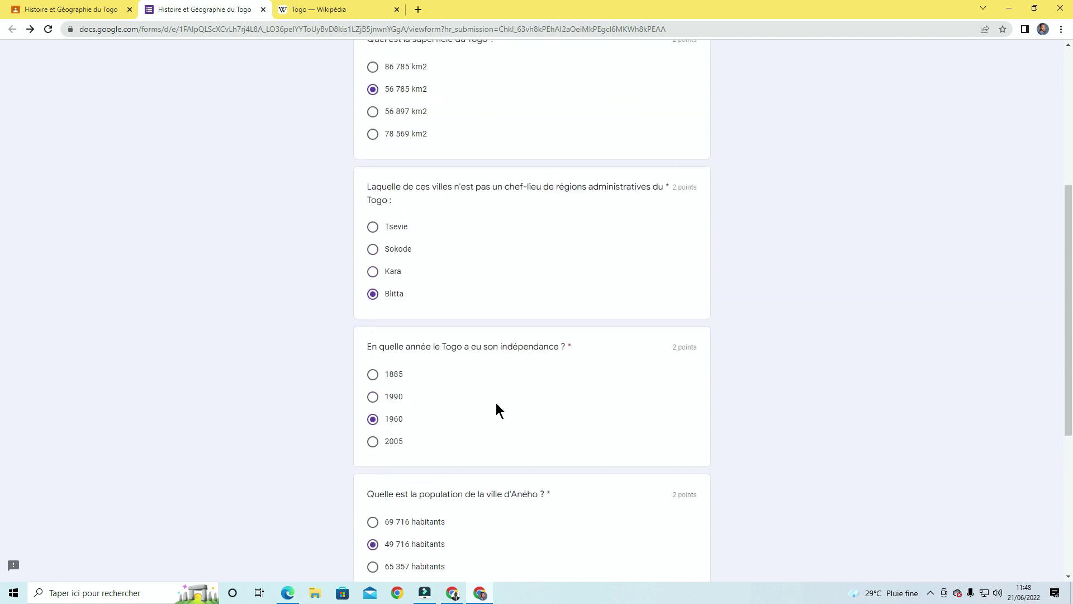
{"action": "scroll", "coordinate": [496, 410], "scroll_direction": "up", "scroll_amount": 1}
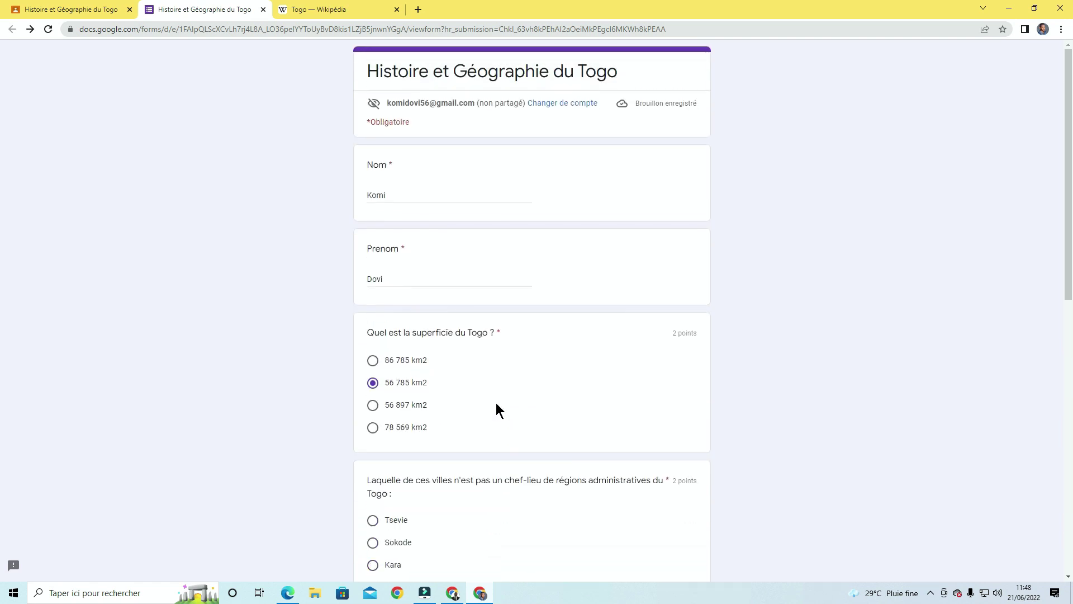
{"action": "scroll", "coordinate": [496, 405], "scroll_direction": "down", "scroll_amount": 10}
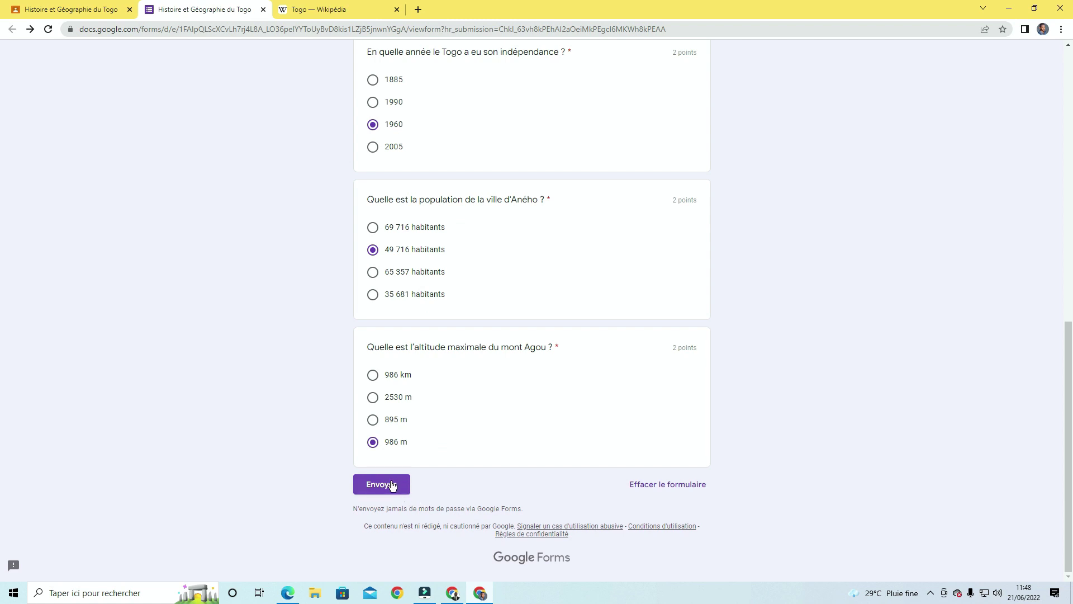
{"action": "left_click", "coordinate": [391, 485]}
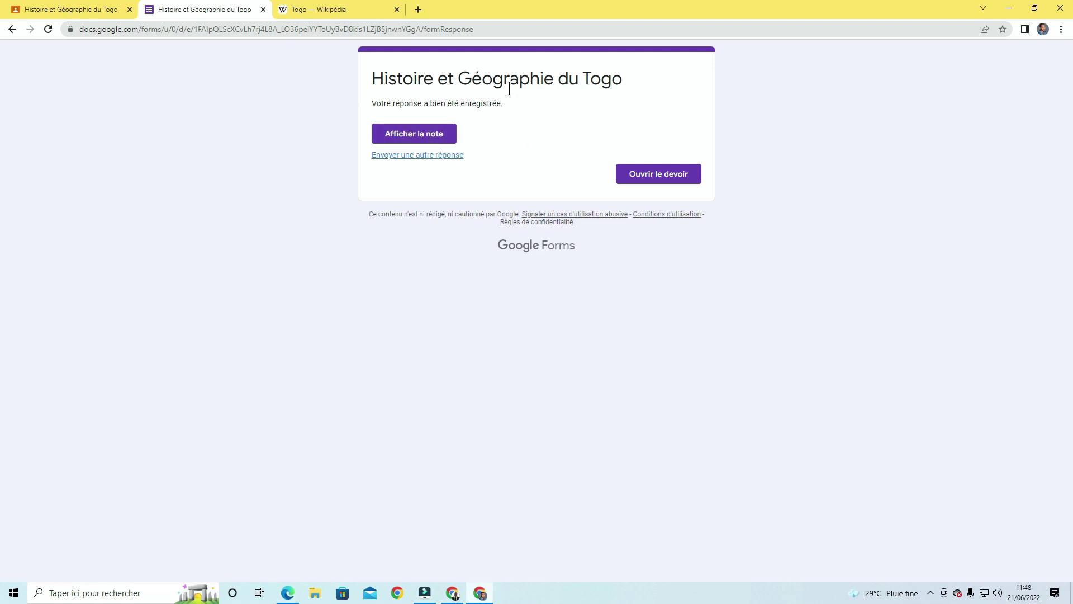
Review the 10/10 quiz score, then close the Forms score and confirmation tabs.
{"action": "left_click", "coordinate": [434, 137]}
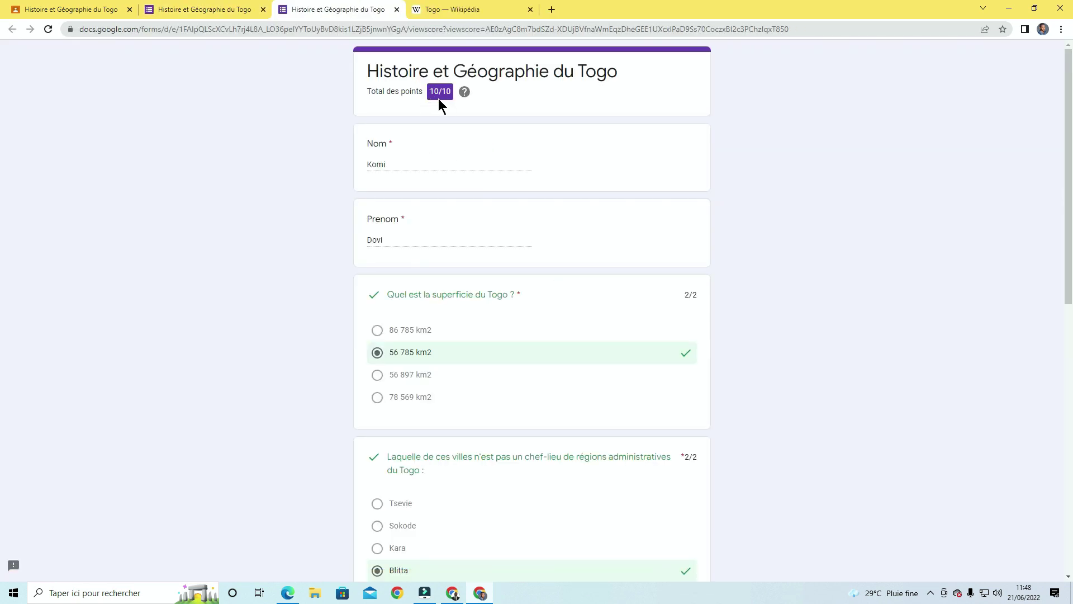
{"action": "scroll", "coordinate": [557, 201], "scroll_direction": "down", "scroll_amount": 10}
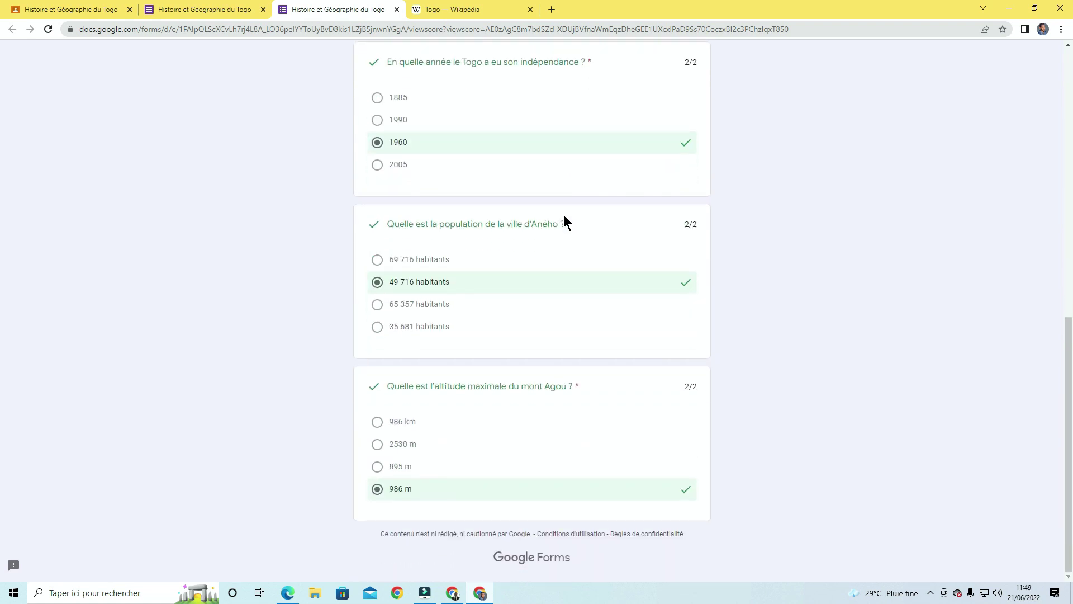
{"action": "scroll", "coordinate": [567, 292], "scroll_direction": "up", "scroll_amount": 10}
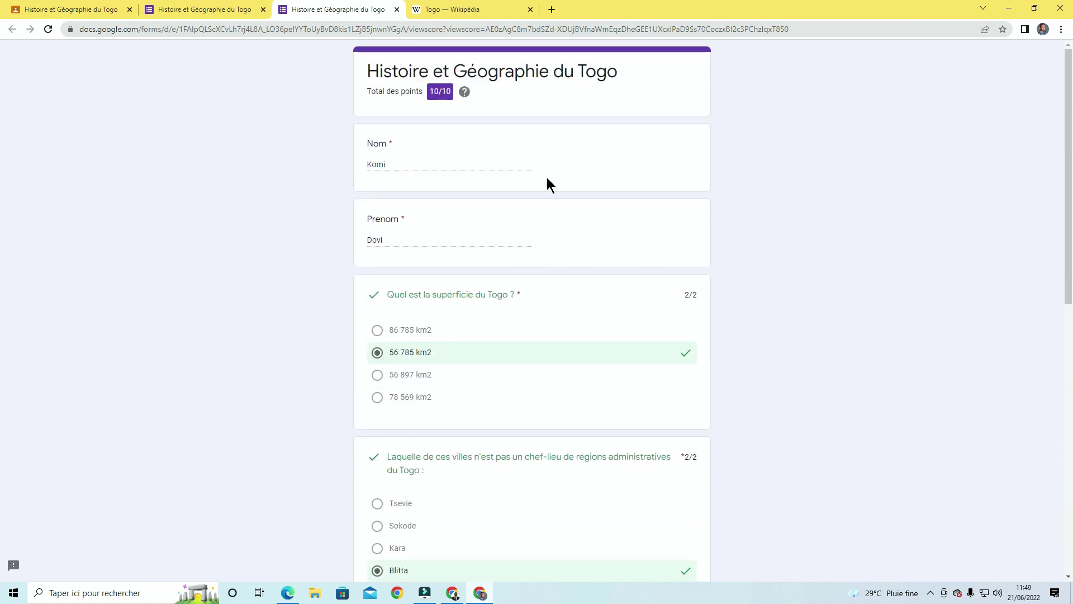
{"action": "left_click", "coordinate": [397, 10]}
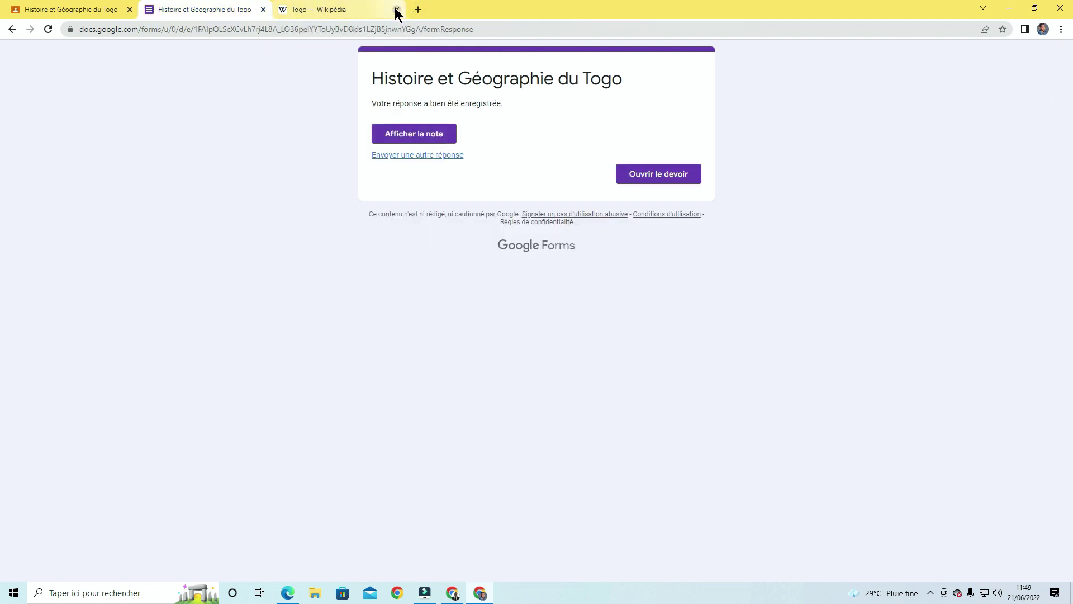
{"action": "left_click", "coordinate": [263, 9]}
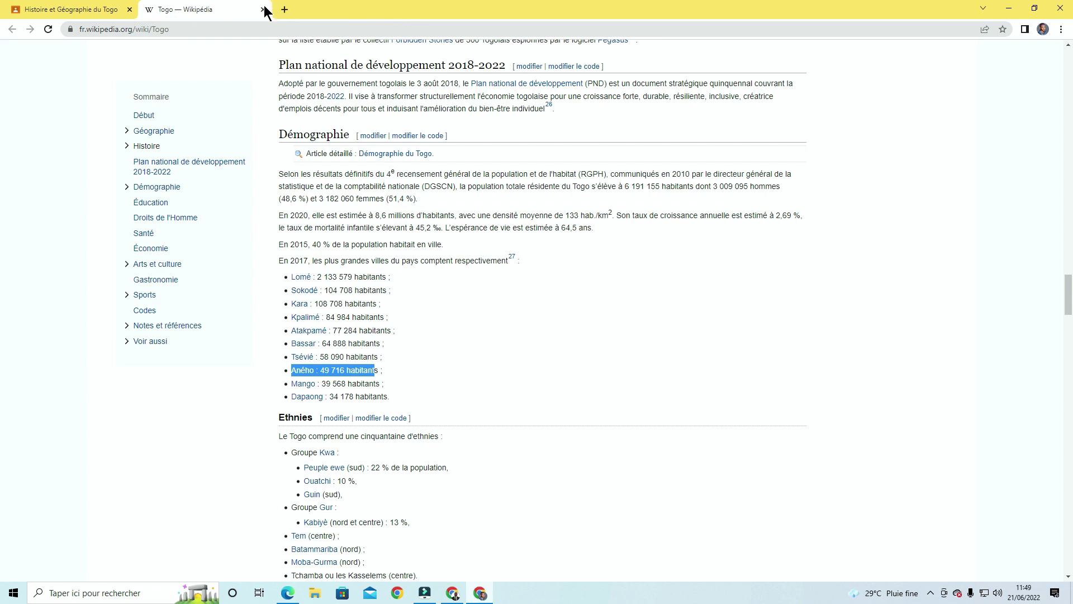
Close the Wikipedia Togo tab and look over the Classroom assignment page.
{"action": "left_click", "coordinate": [263, 9]}
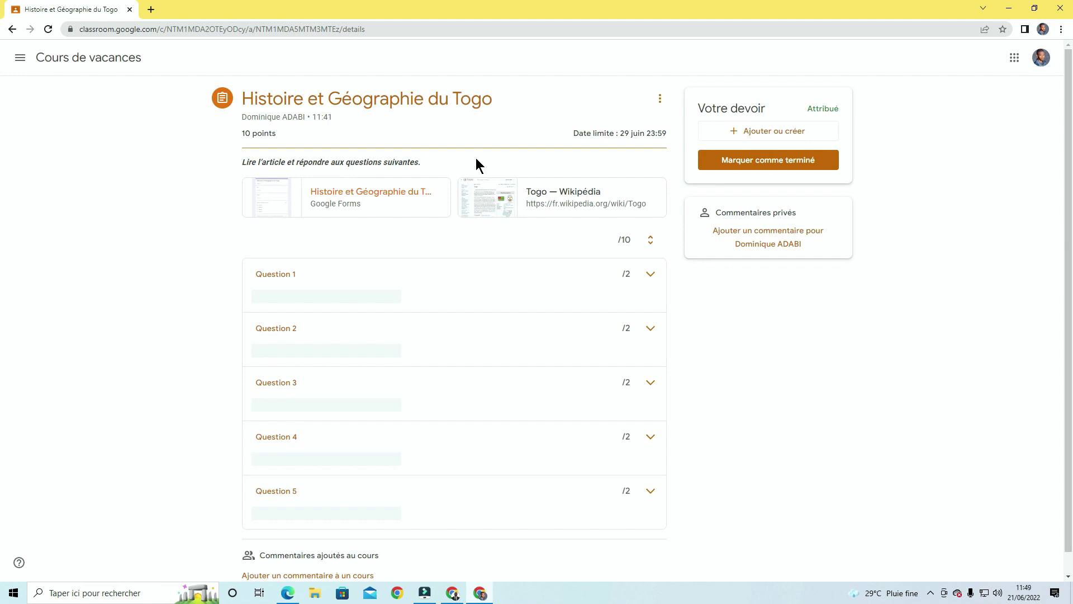
{"action": "scroll", "coordinate": [475, 157], "scroll_direction": "down", "scroll_amount": 1}
{"action": "scroll", "coordinate": [475, 162], "scroll_direction": "up", "scroll_amount": 1}
{"action": "scroll", "coordinate": [581, 235], "scroll_direction": "down", "scroll_amount": 1}
{"action": "scroll", "coordinate": [570, 268], "scroll_direction": "up", "scroll_amount": 1}
Post the private comment 'Merci Monsieur' to the teacher.
{"action": "left_click", "coordinate": [773, 234]}
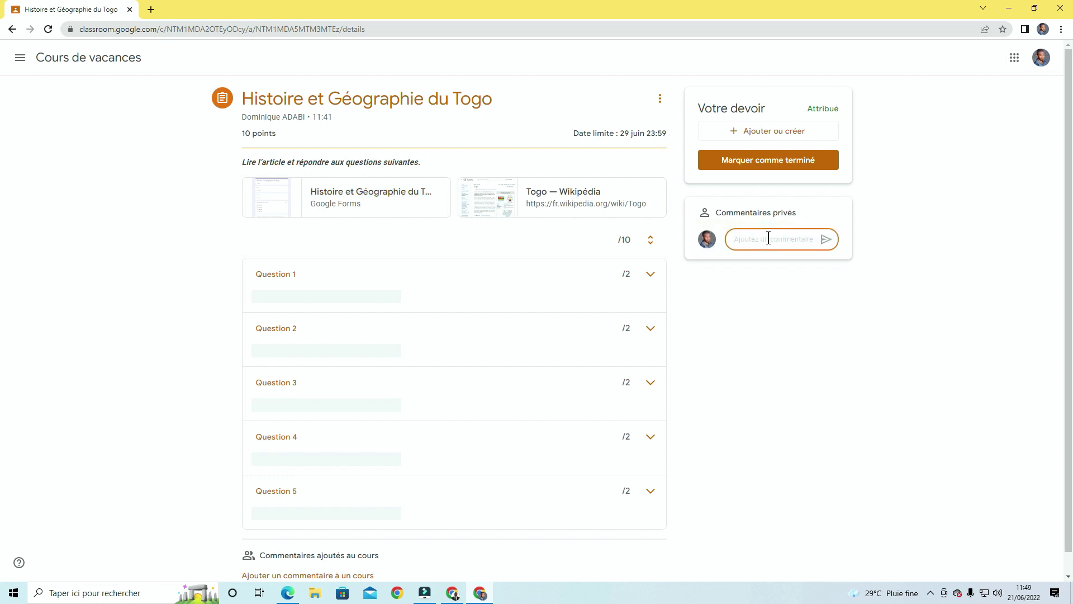
{"action": "type", "text": "Merci Morsieur"}
{"action": "left_click", "coordinate": [828, 240]}
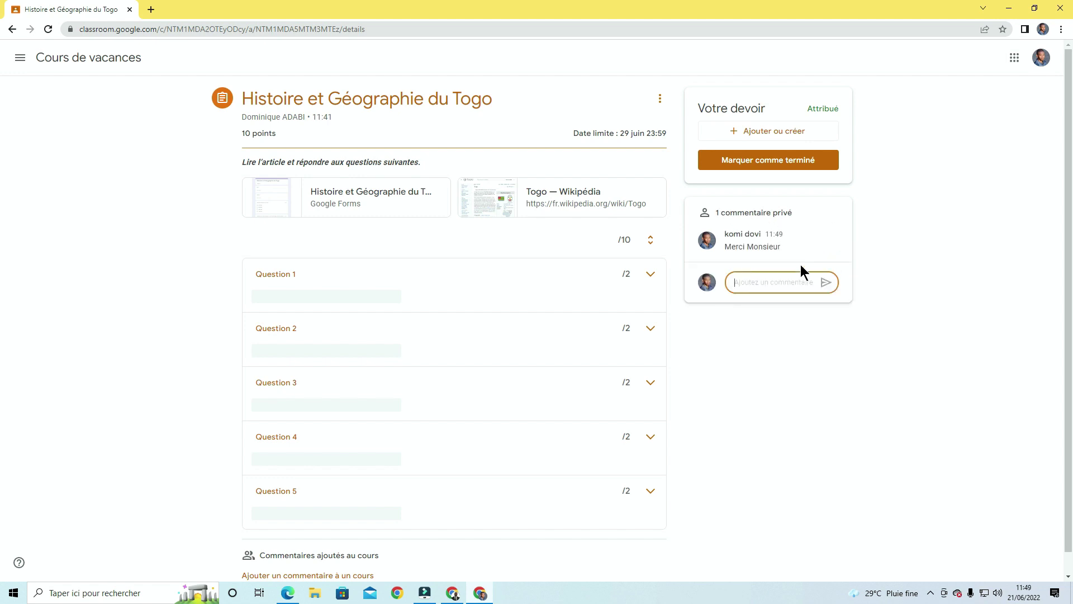
{"action": "mouse_move", "coordinate": [821, 243]}
{"action": "mouse_move", "coordinate": [758, 234]}
Mark the Togo assignment as done, confirm it, and minimise the student's browser.
{"action": "left_click", "coordinate": [764, 166]}
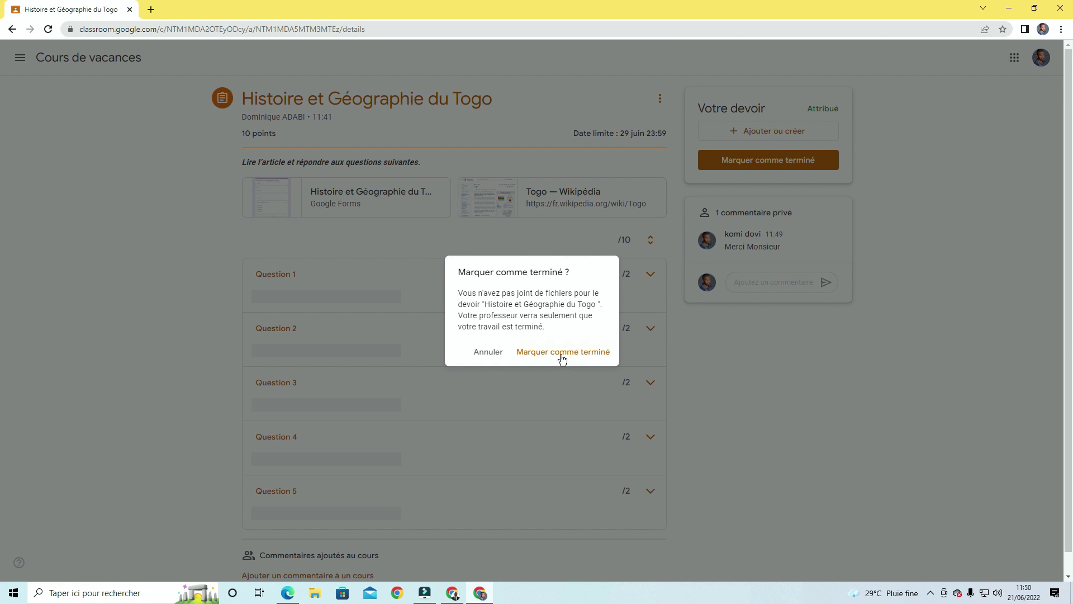
{"action": "left_click", "coordinate": [561, 361]}
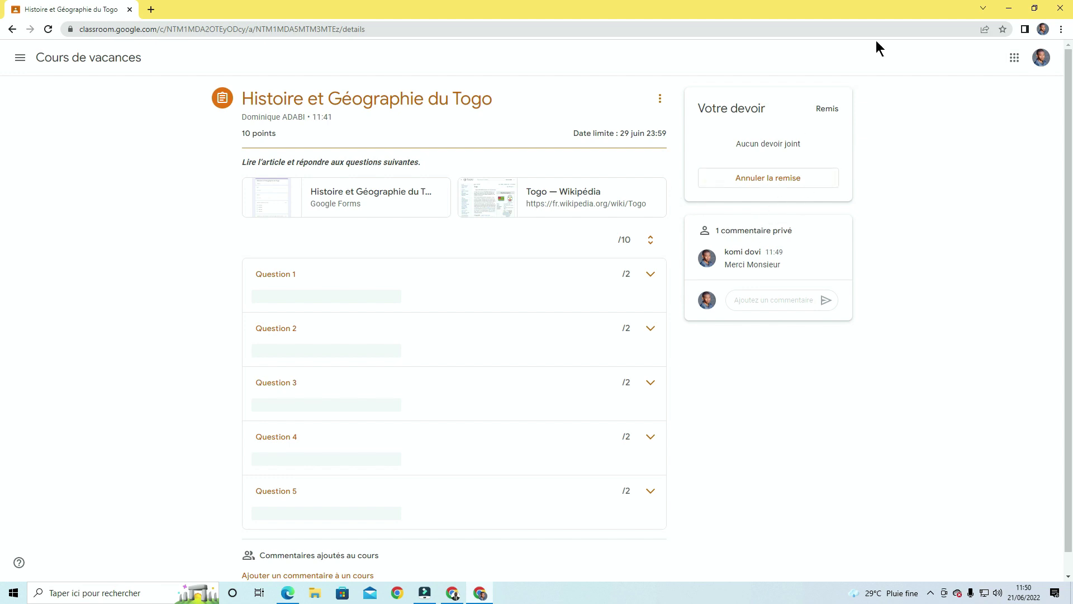
{"action": "left_click", "coordinate": [1009, 10]}
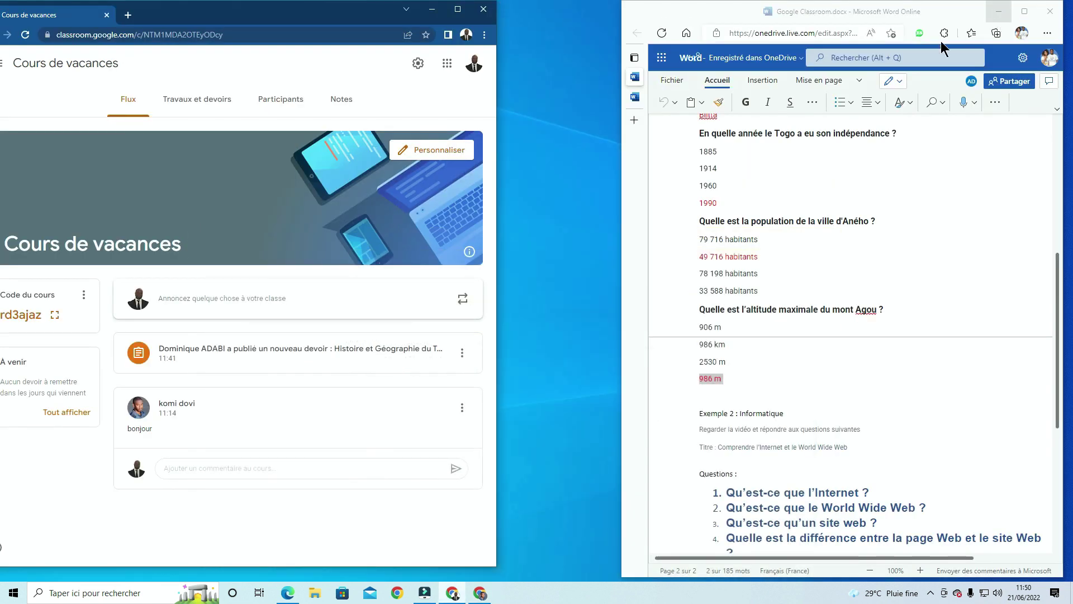
In the maximised, reloaded teacher window, open the Togo assignment's student work from Travaux et devoirs.
{"action": "left_click", "coordinate": [456, 10]}
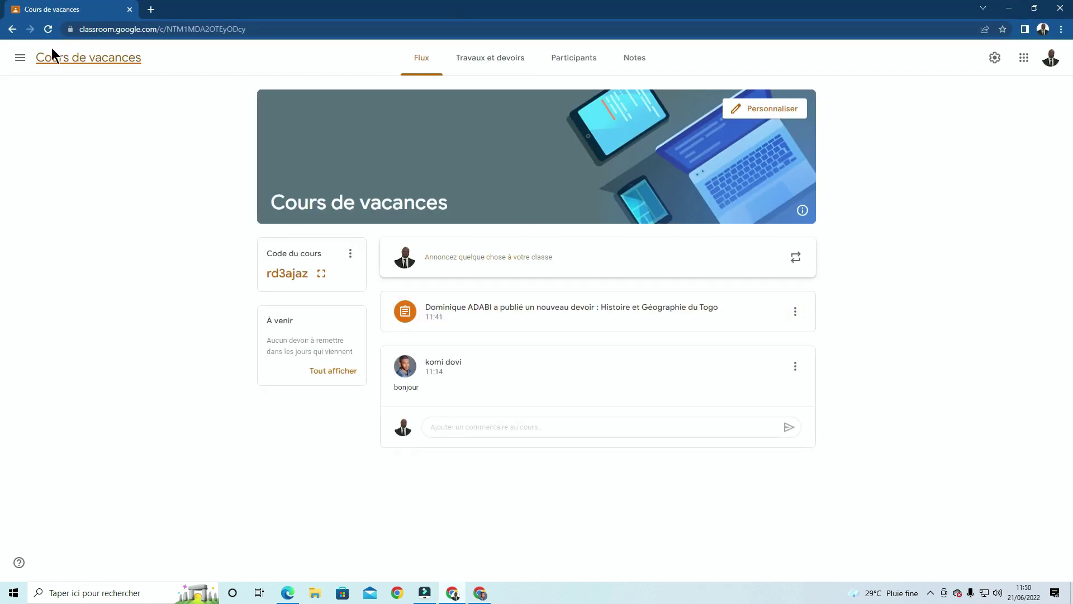
{"action": "left_click", "coordinate": [49, 29]}
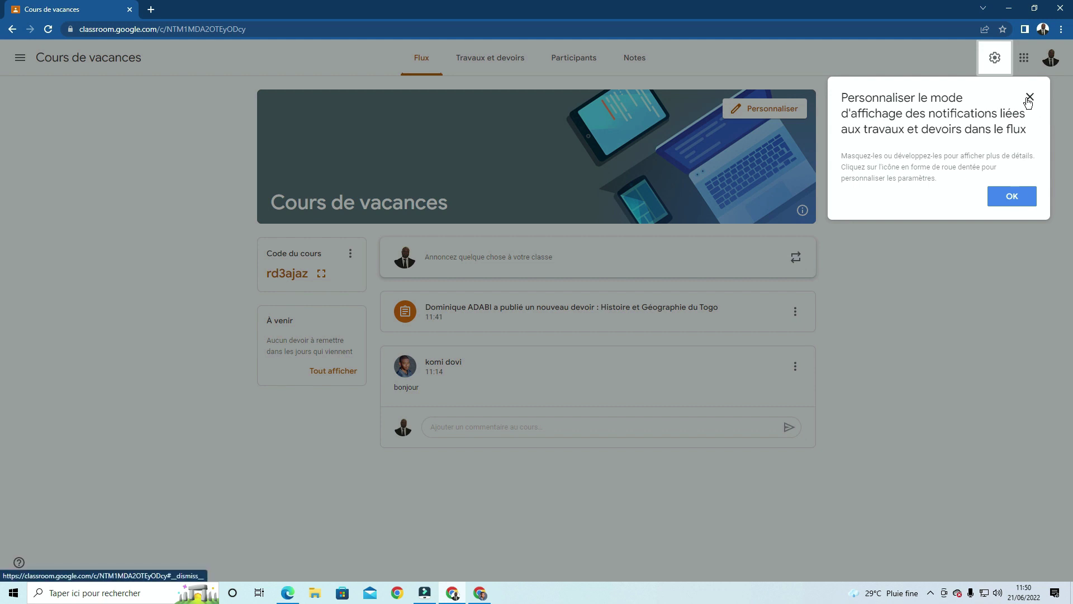
{"action": "left_click", "coordinate": [1028, 99]}
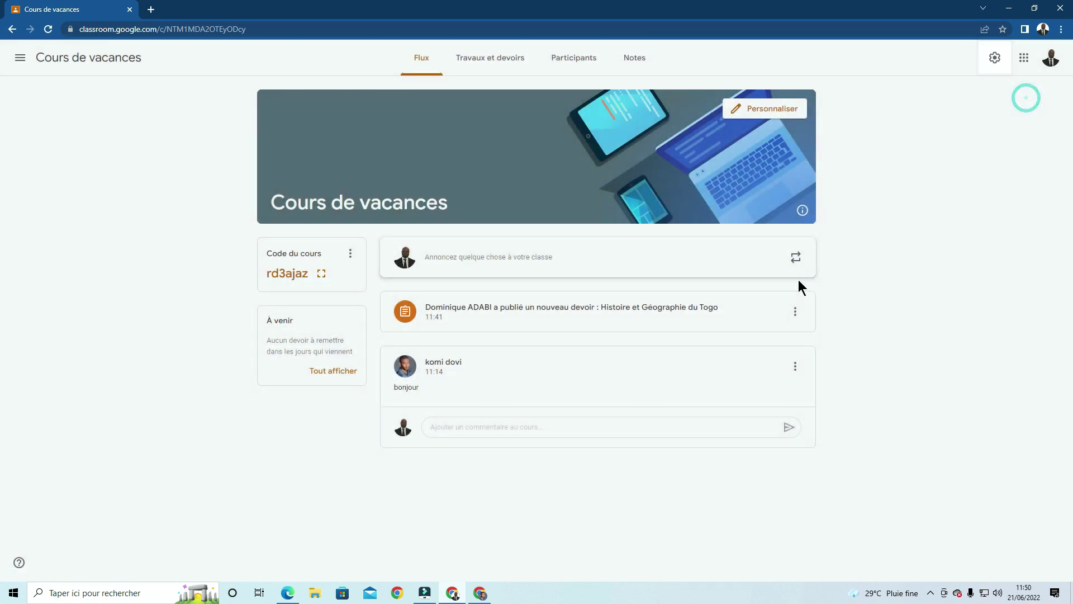
{"action": "left_click", "coordinate": [500, 62]}
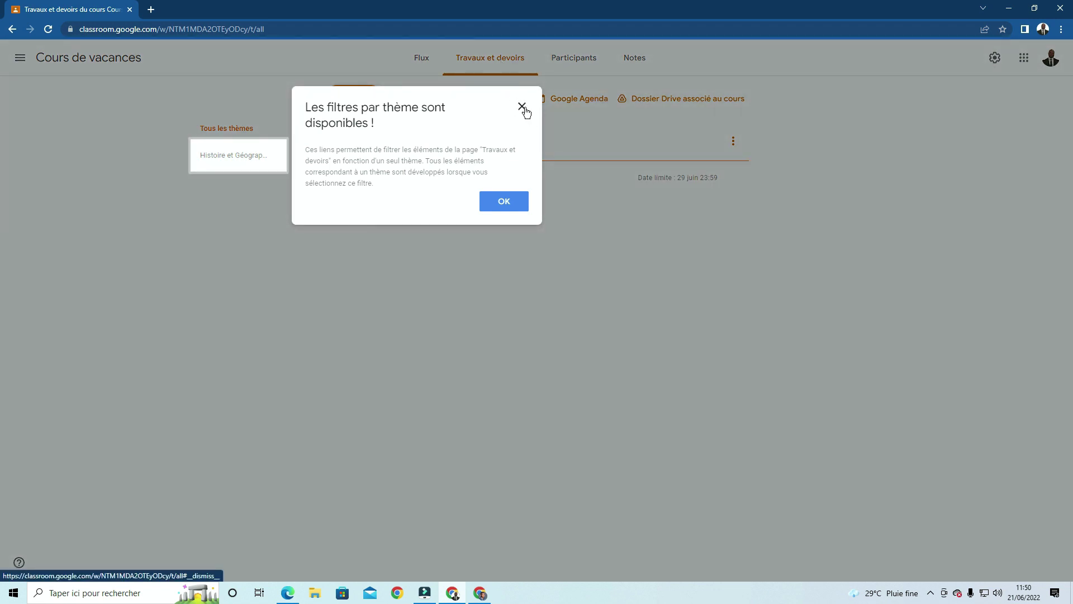
{"action": "left_click", "coordinate": [522, 107]}
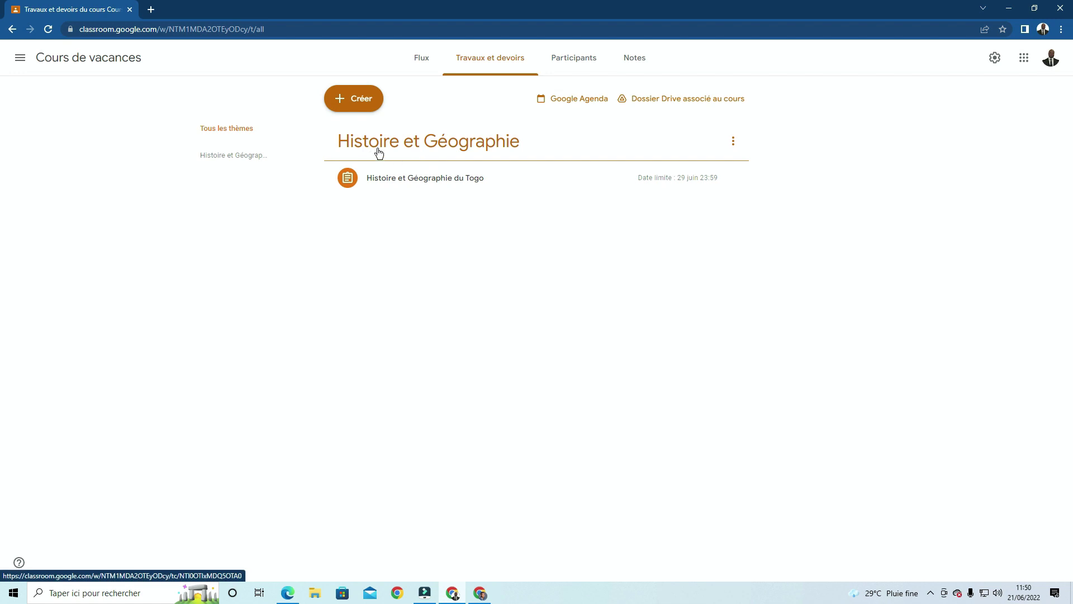
{"action": "left_click", "coordinate": [400, 185]}
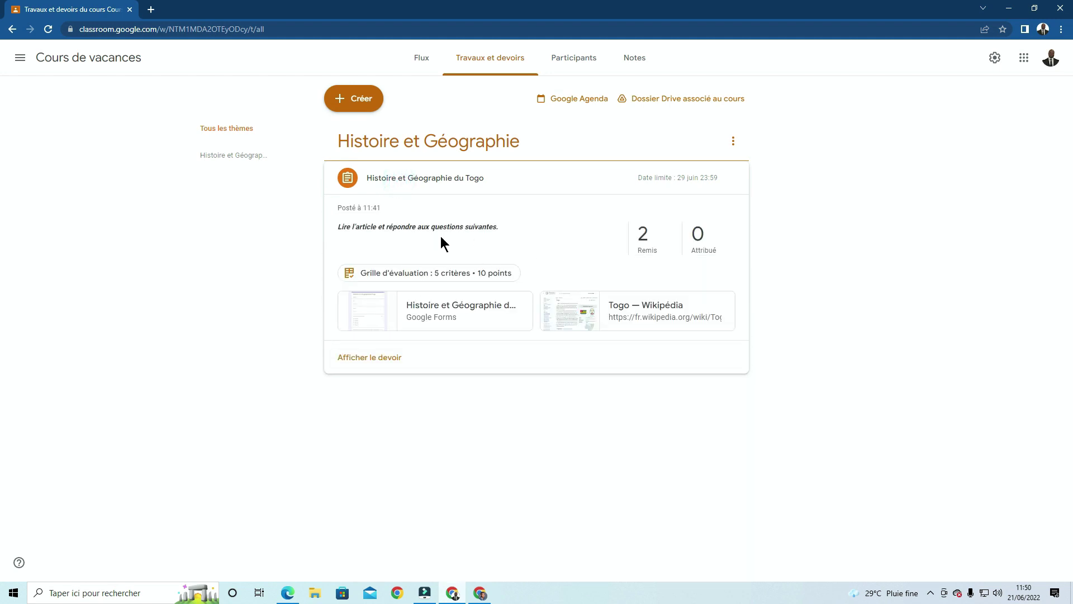
{"action": "left_click", "coordinate": [373, 358]}
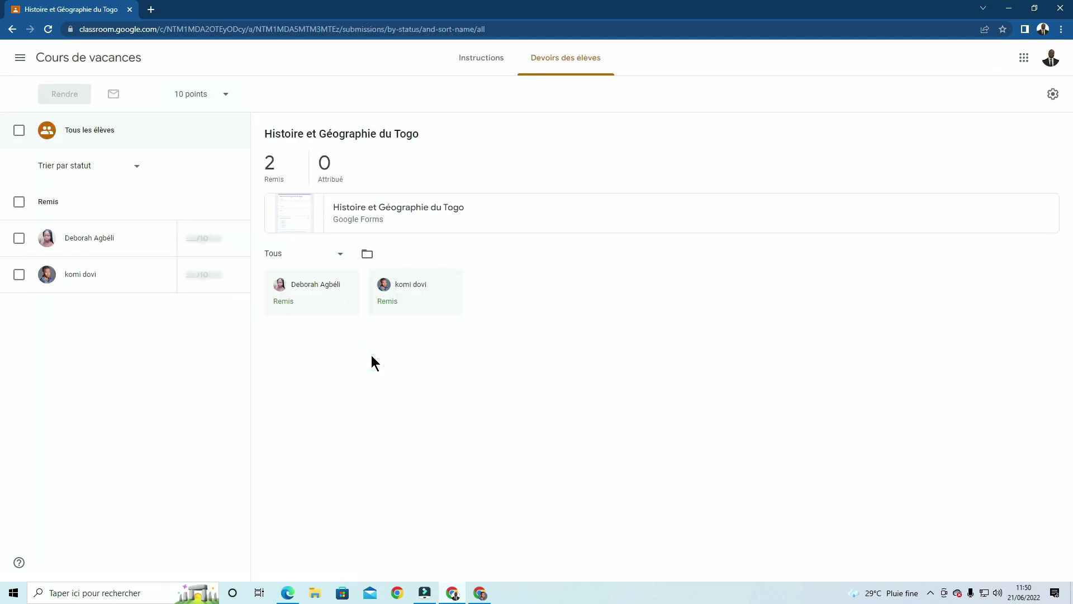
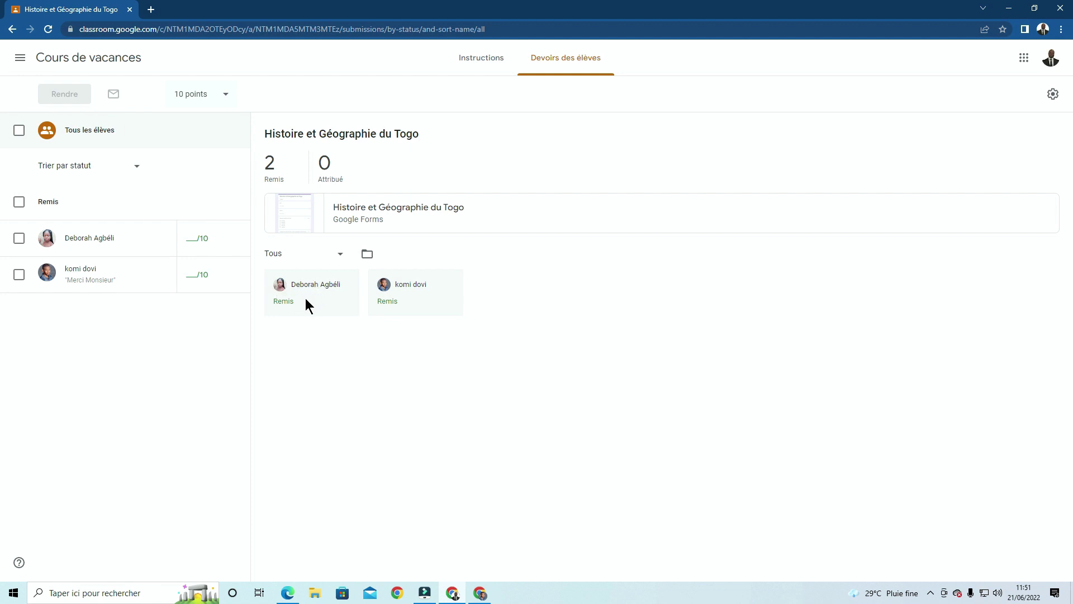
Launch Google Drive from the Google apps list in a new tab.
{"action": "left_click", "coordinate": [1024, 62]}
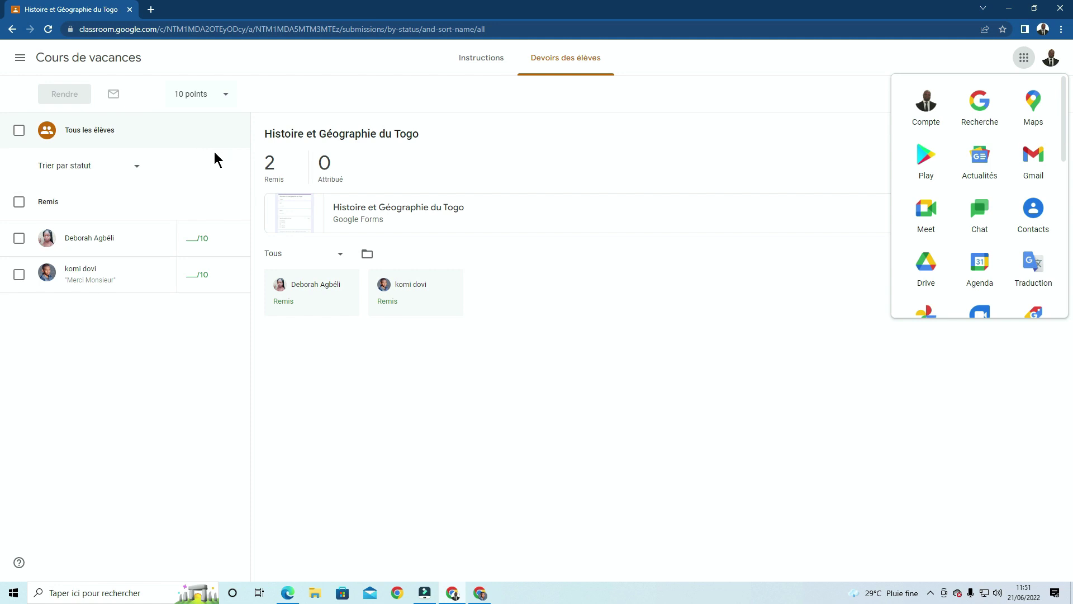
{"action": "scroll", "coordinate": [1009, 206], "scroll_direction": "down", "scroll_amount": 3}
{"action": "scroll", "coordinate": [1009, 206], "scroll_direction": "up", "scroll_amount": 1}
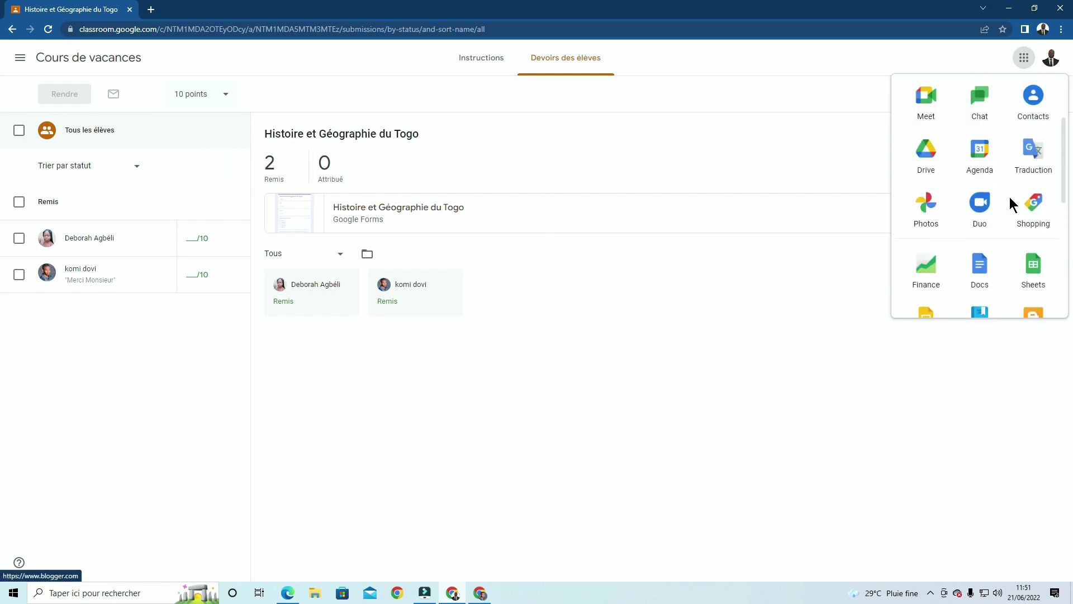
{"action": "left_click", "coordinate": [933, 170]}
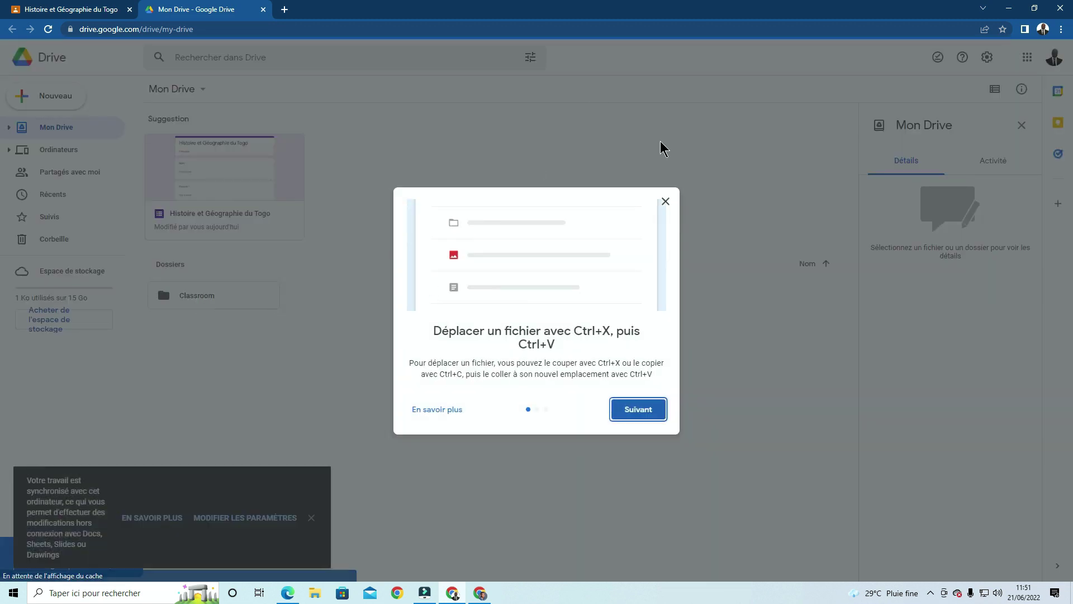
In Drive, open Classroom › Cours de vacances and the Histoire et Géographie du Togo form.
{"action": "left_click", "coordinate": [665, 202]}
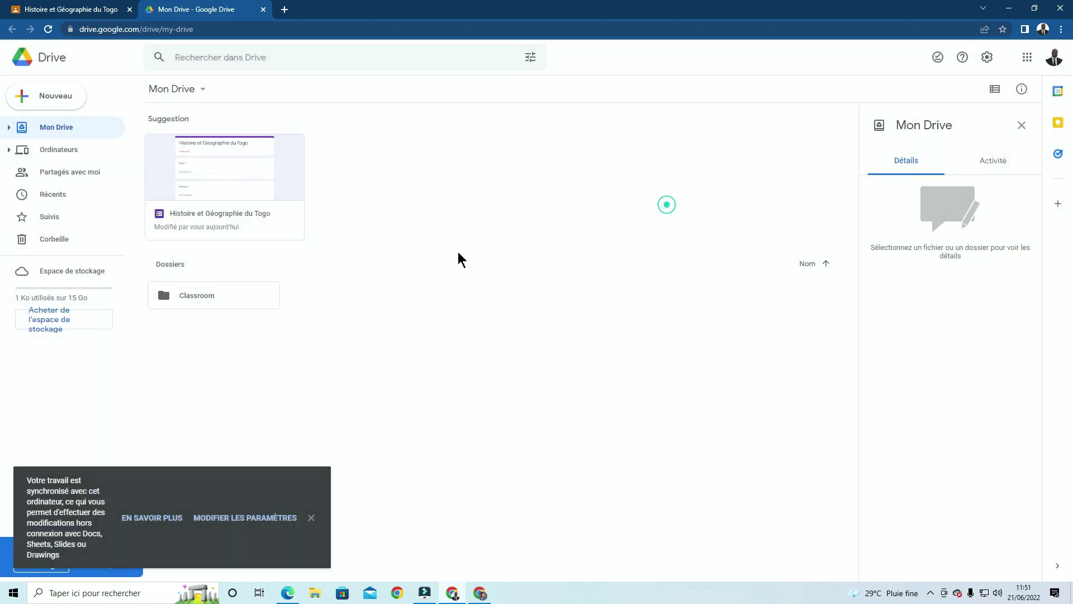
{"action": "left_click", "coordinate": [192, 296]}
{"action": "double_click", "coordinate": [191, 297]}
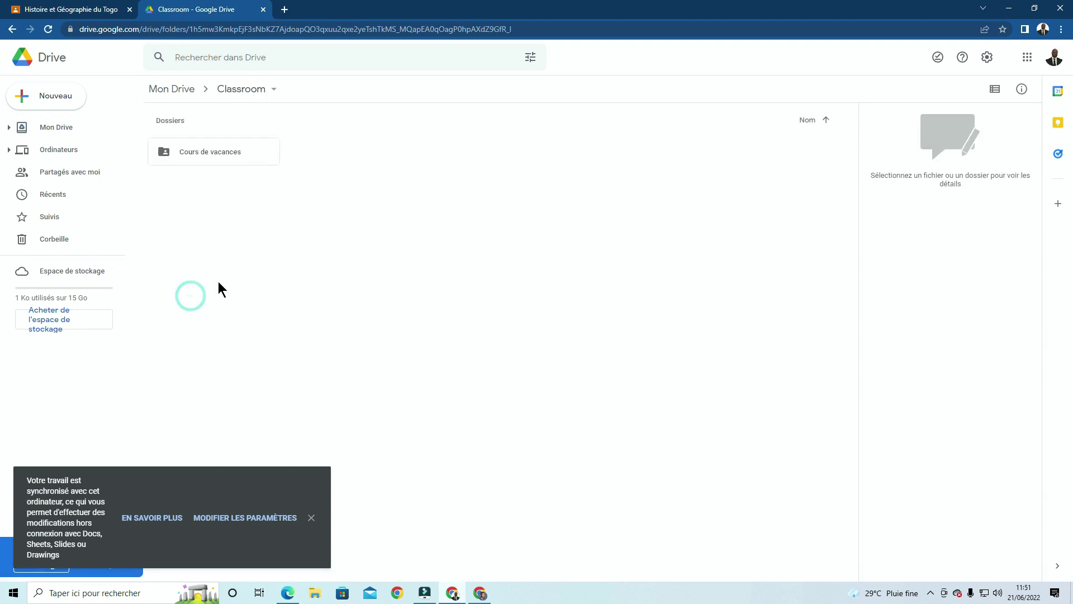
{"action": "left_click", "coordinate": [189, 149]}
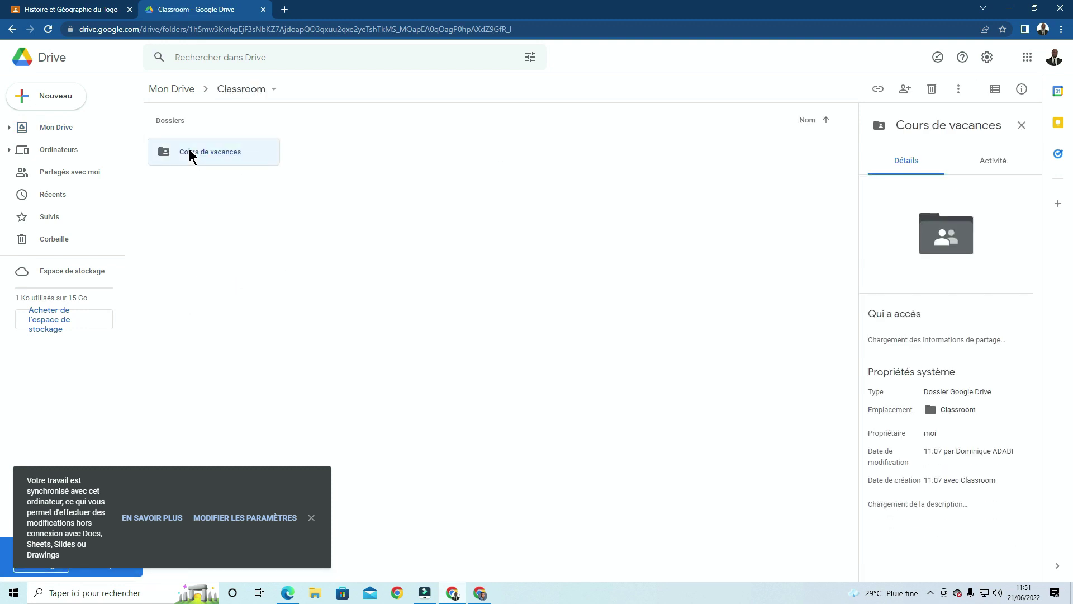
{"action": "double_click", "coordinate": [189, 149]}
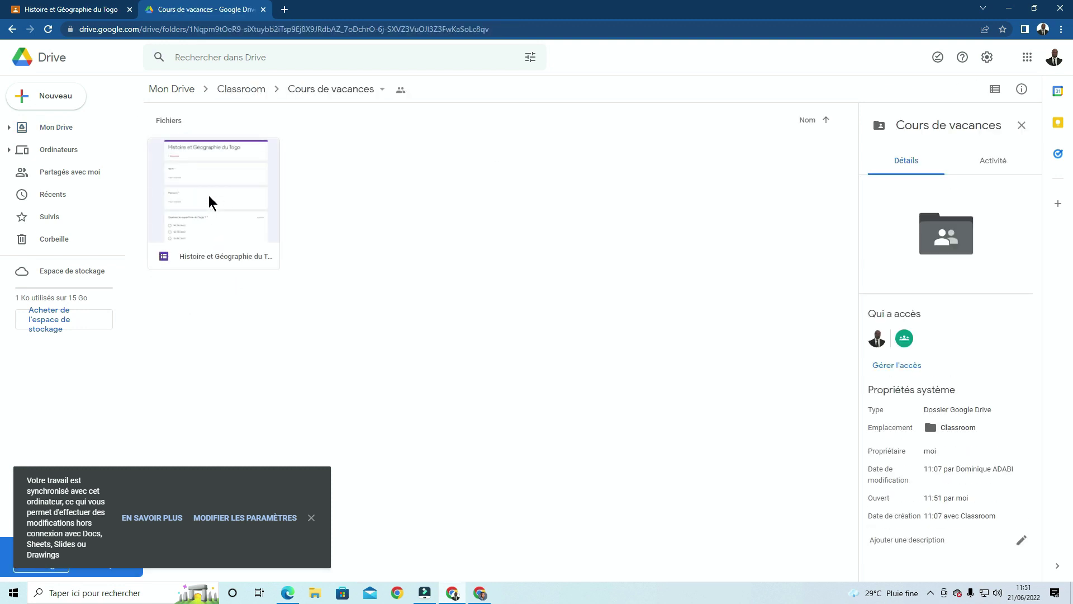
{"action": "double_click", "coordinate": [209, 196]}
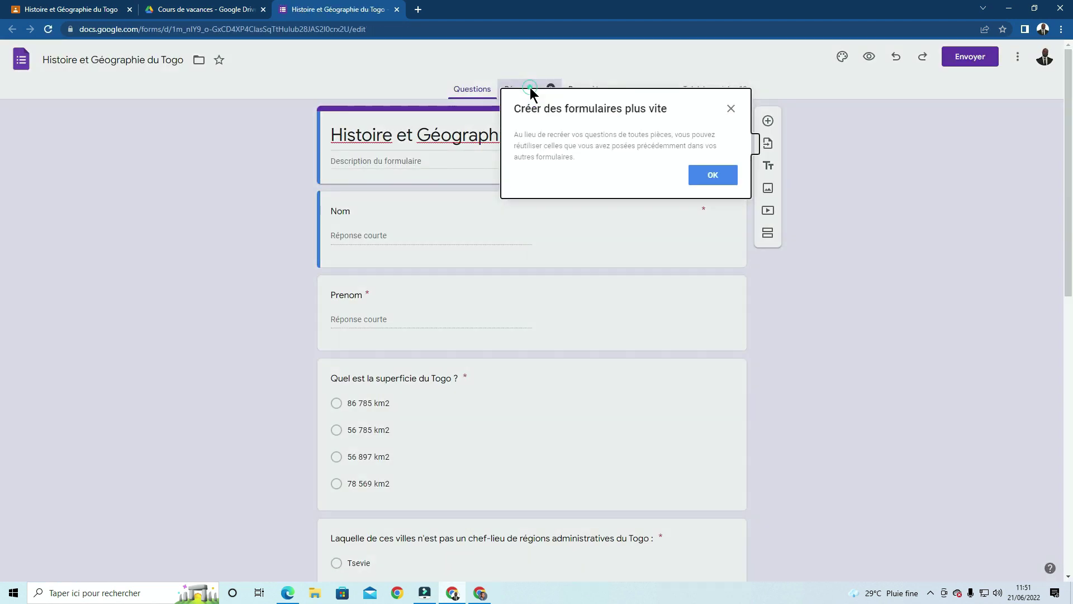
Dismiss the Forms tips and show the quiz's submitted responses.
{"action": "left_click", "coordinate": [529, 90]}
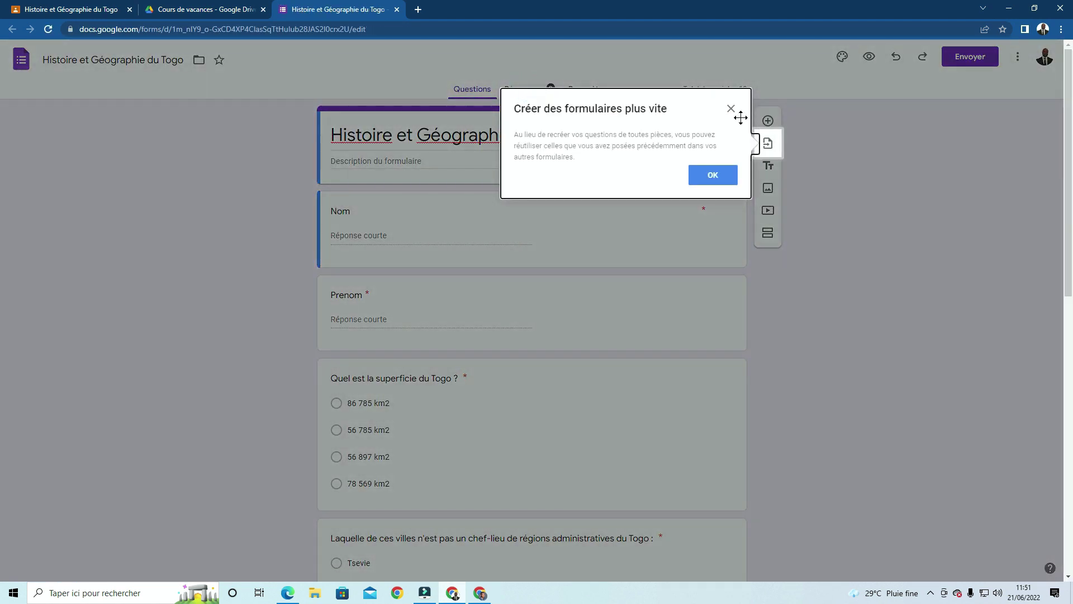
{"action": "left_click", "coordinate": [730, 109]}
{"action": "left_click", "coordinate": [523, 90]}
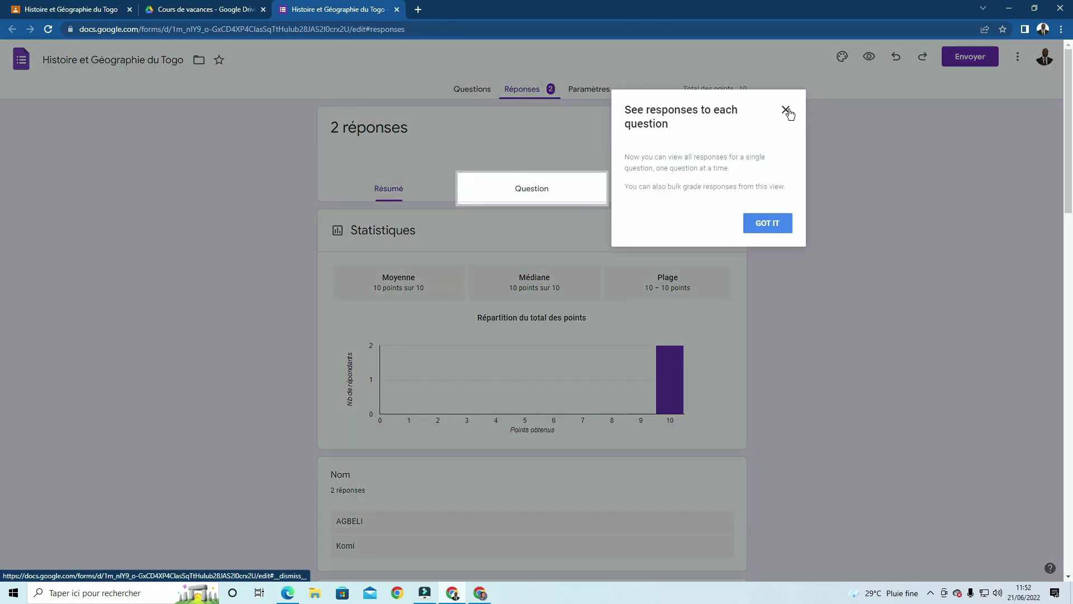
{"action": "left_click", "coordinate": [786, 109]}
{"action": "scroll", "coordinate": [420, 262], "scroll_direction": "down", "scroll_amount": 2}
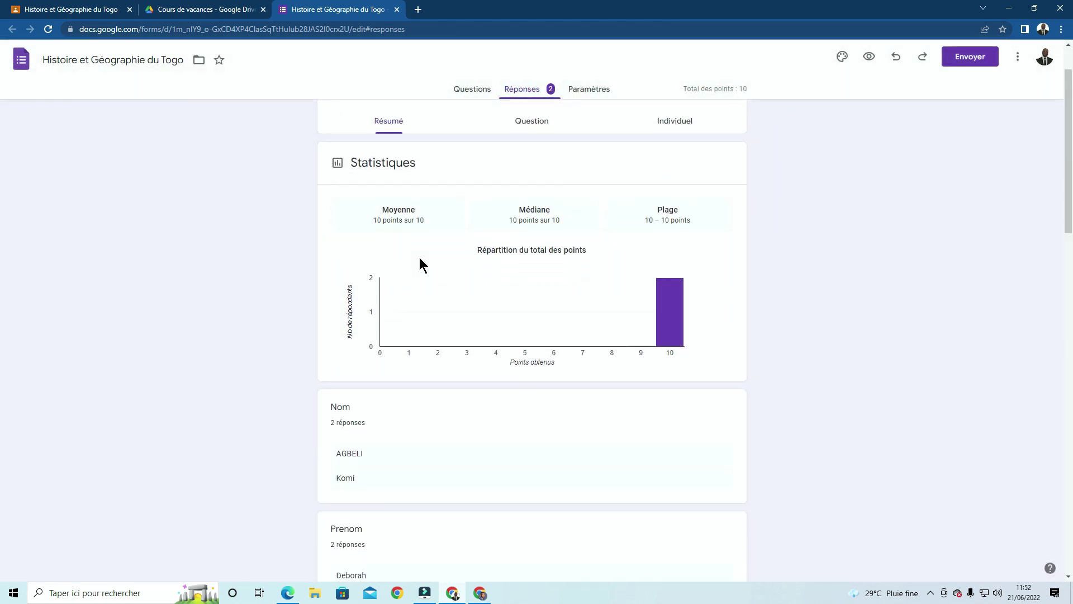
{"action": "scroll", "coordinate": [419, 263], "scroll_direction": "up", "scroll_amount": 2}
Switch to the Individuel view and review the first response, scored 10/10.
{"action": "left_click", "coordinate": [672, 193]}
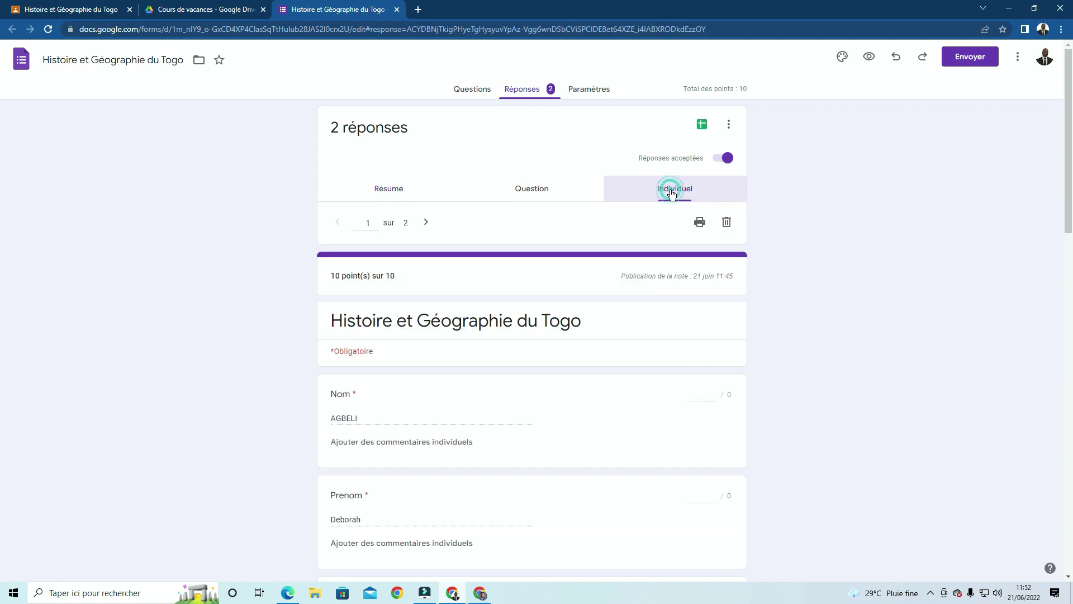
{"action": "scroll", "coordinate": [485, 242], "scroll_direction": "down", "scroll_amount": 1}
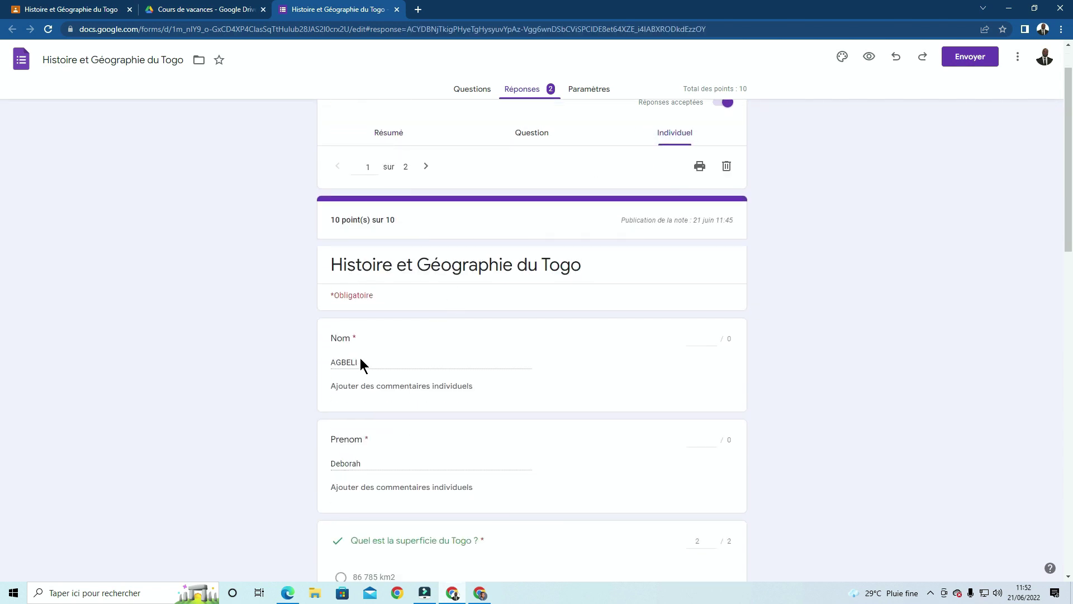
{"action": "scroll", "coordinate": [369, 347], "scroll_direction": "down", "scroll_amount": 1}
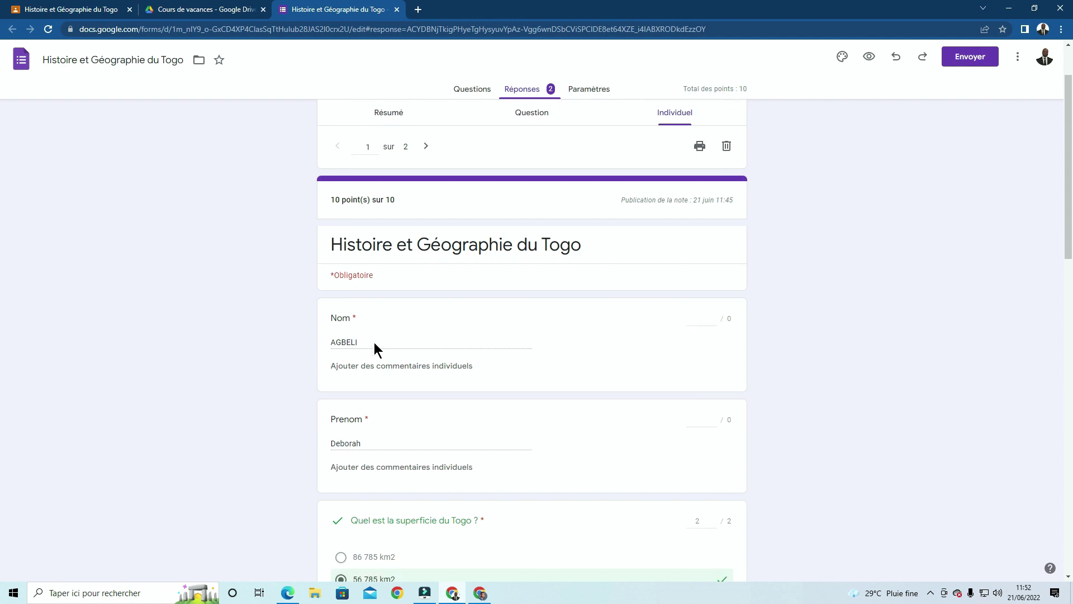
{"action": "scroll", "coordinate": [458, 306], "scroll_direction": "down", "scroll_amount": 2}
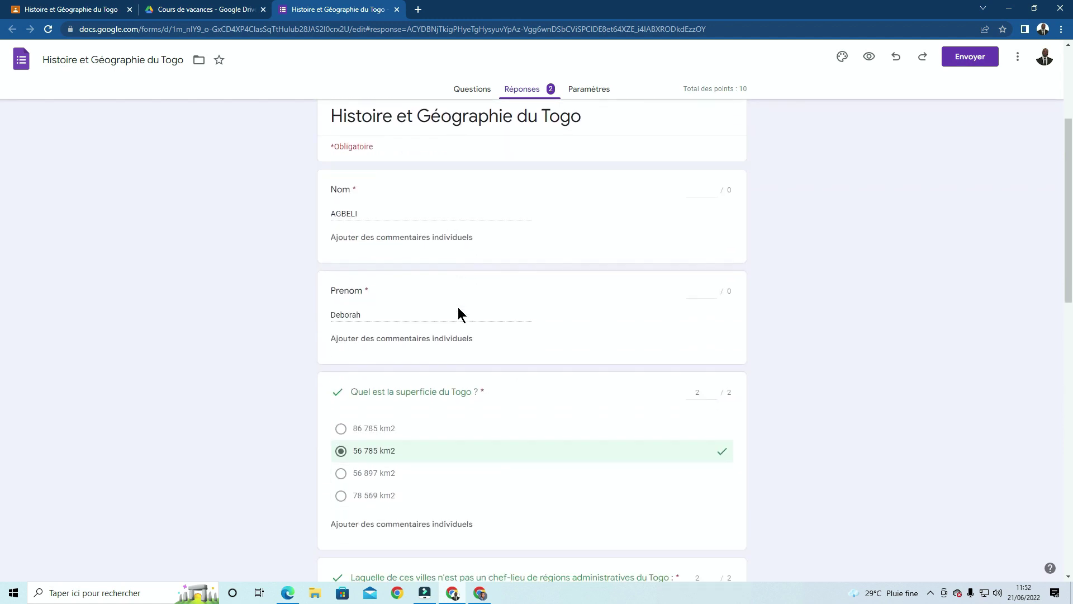
{"action": "scroll", "coordinate": [515, 337], "scroll_direction": "down", "scroll_amount": 5}
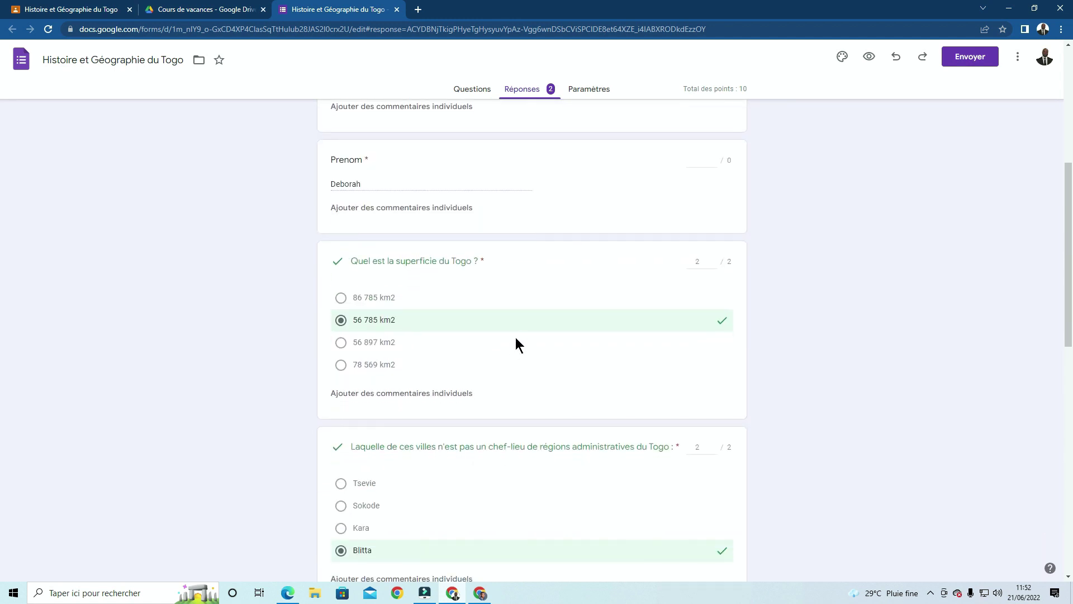
{"action": "scroll", "coordinate": [520, 334], "scroll_direction": "down", "scroll_amount": 10}
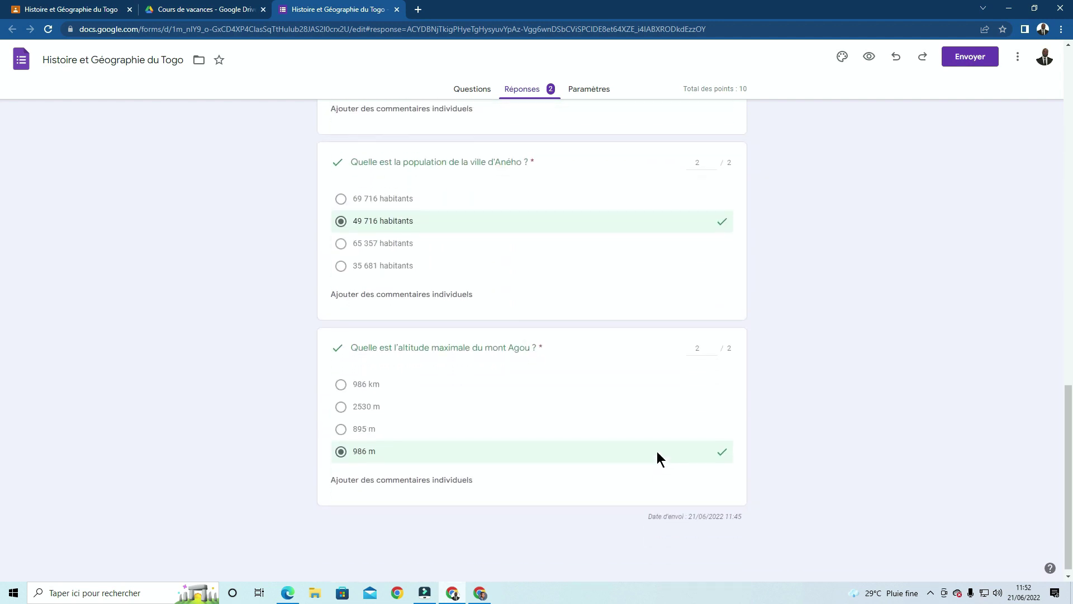
{"action": "scroll", "coordinate": [702, 395], "scroll_direction": "up", "scroll_amount": 4}
{"action": "scroll", "coordinate": [703, 396], "scroll_direction": "up", "scroll_amount": 6}
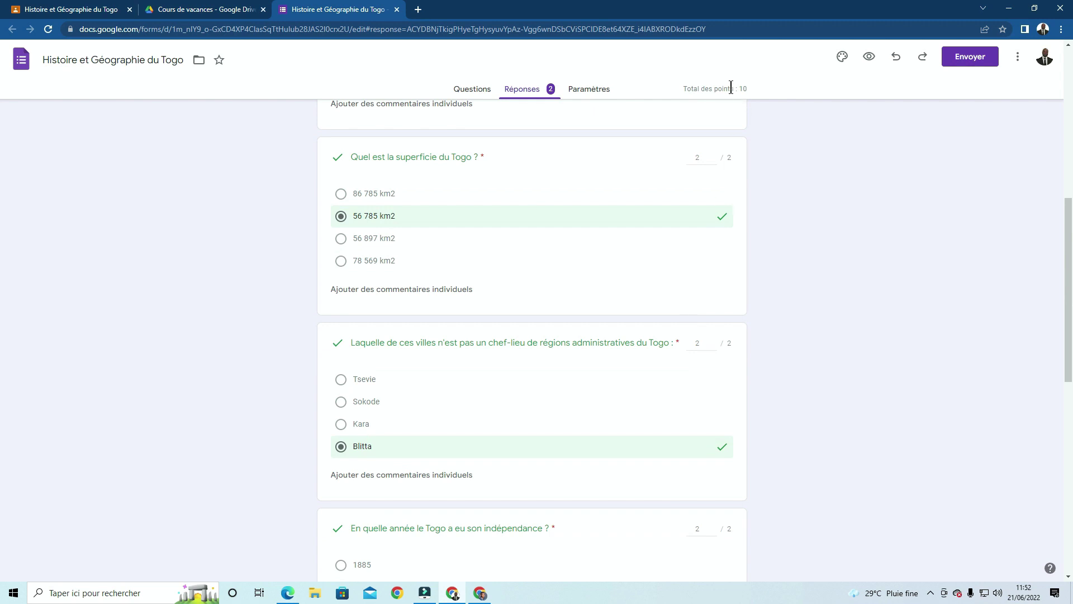
{"action": "scroll", "coordinate": [726, 90], "scroll_direction": "up", "scroll_amount": 6}
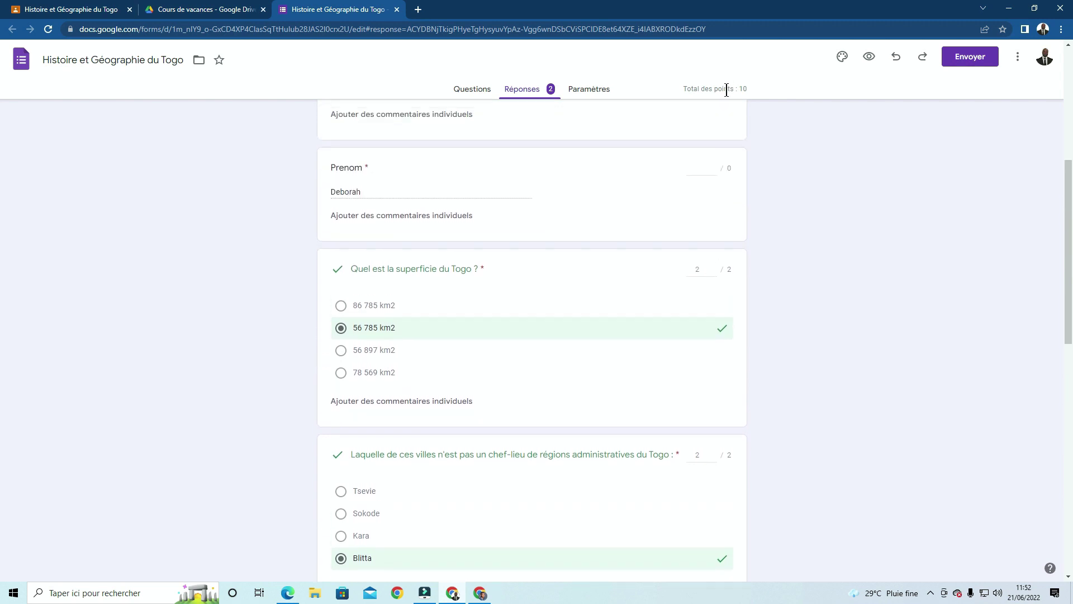
{"action": "scroll", "coordinate": [726, 90], "scroll_direction": "up", "scroll_amount": 2}
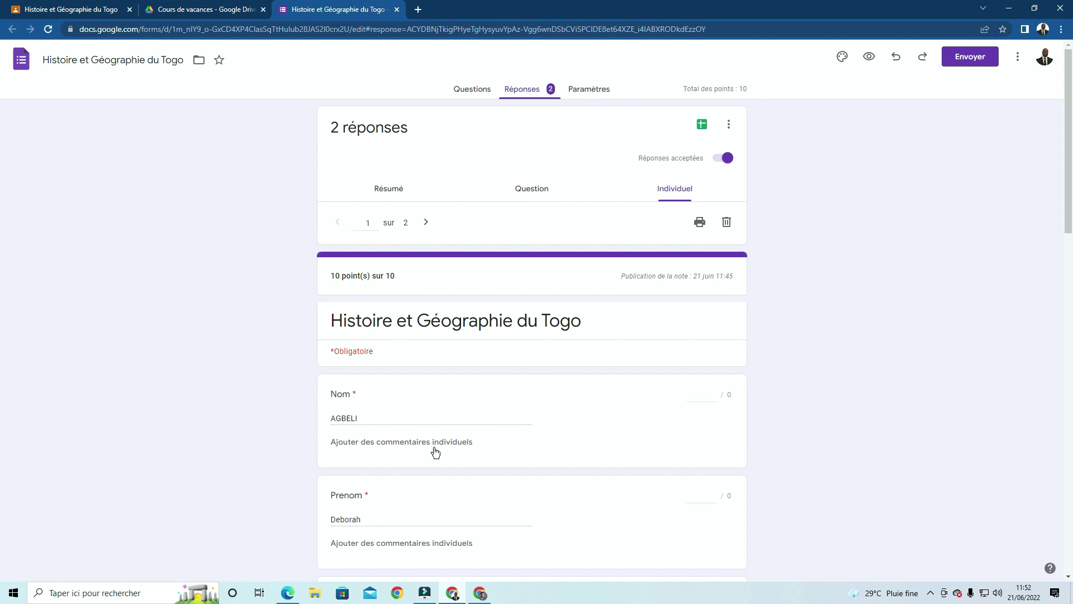
Review the second student's 10/10 response, then close the form tab.
{"action": "left_click", "coordinate": [426, 223]}
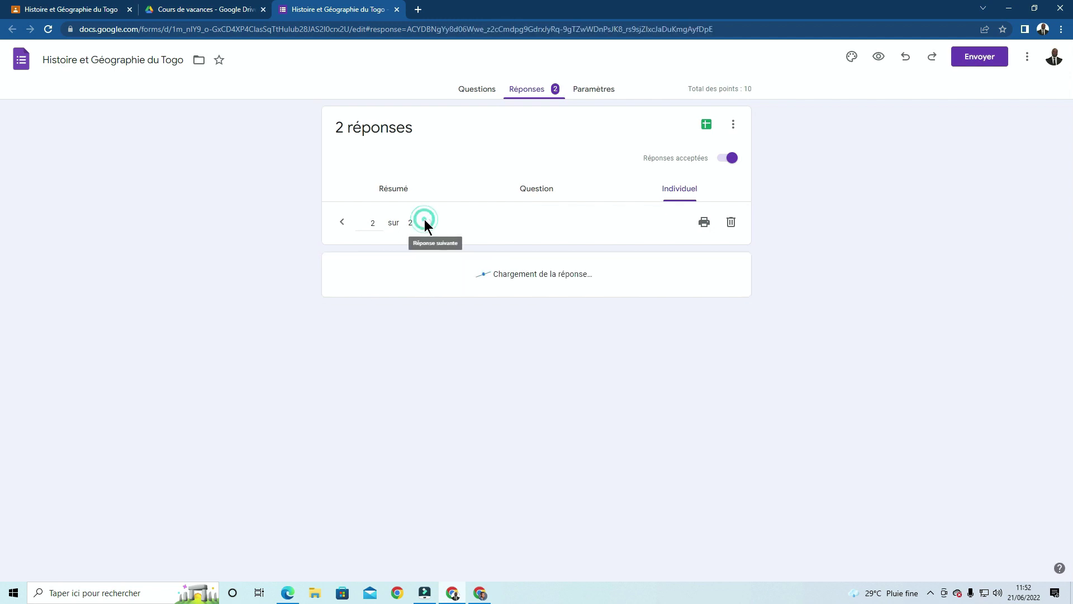
{"action": "scroll", "coordinate": [473, 321], "scroll_direction": "down", "scroll_amount": 1}
{"action": "scroll", "coordinate": [472, 321], "scroll_direction": "down", "scroll_amount": 2}
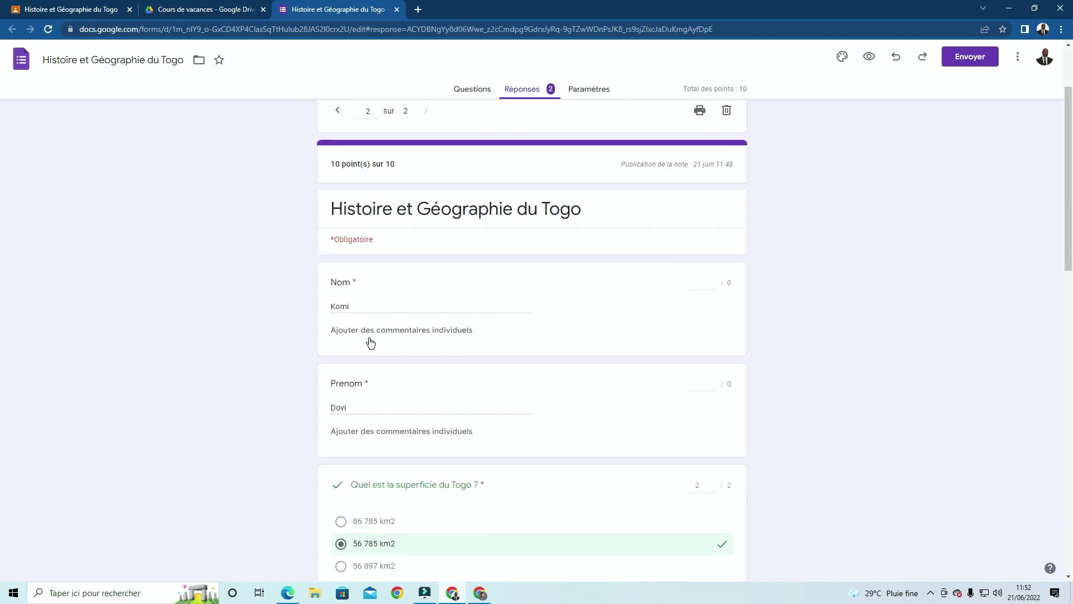
{"action": "scroll", "coordinate": [443, 371], "scroll_direction": "down", "scroll_amount": 9}
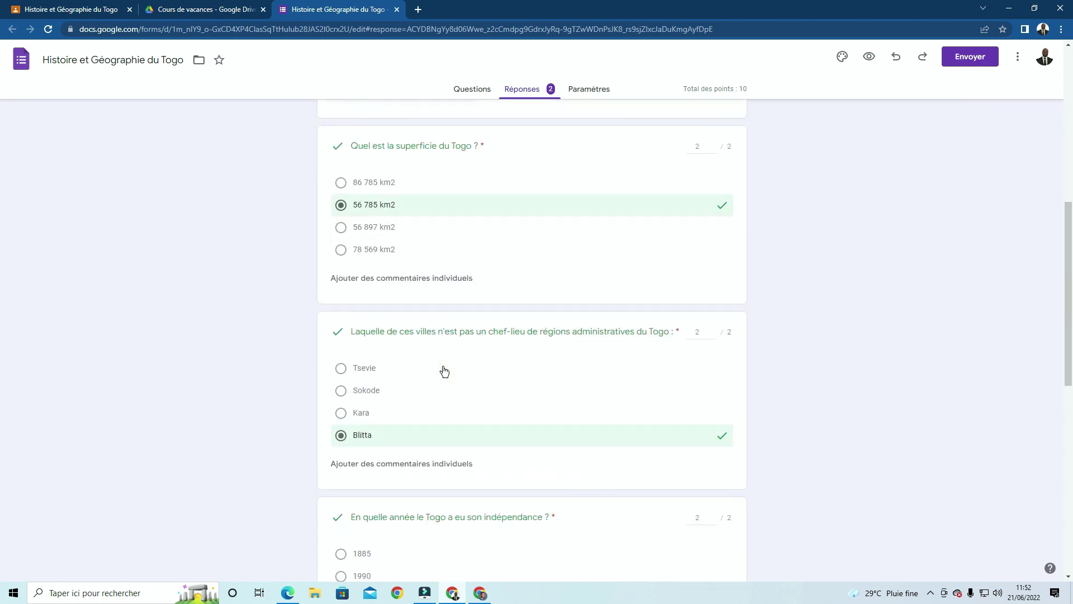
{"action": "scroll", "coordinate": [445, 371], "scroll_direction": "down", "scroll_amount": 7}
{"action": "scroll", "coordinate": [445, 371], "scroll_direction": "up", "scroll_amount": 8}
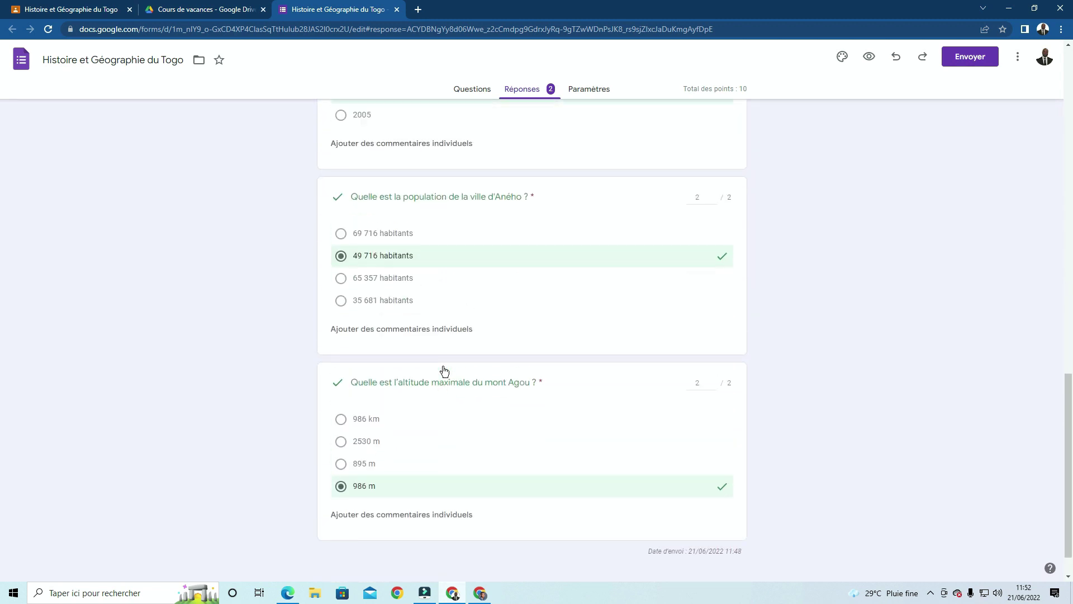
{"action": "scroll", "coordinate": [444, 371], "scroll_direction": "up", "scroll_amount": 15}
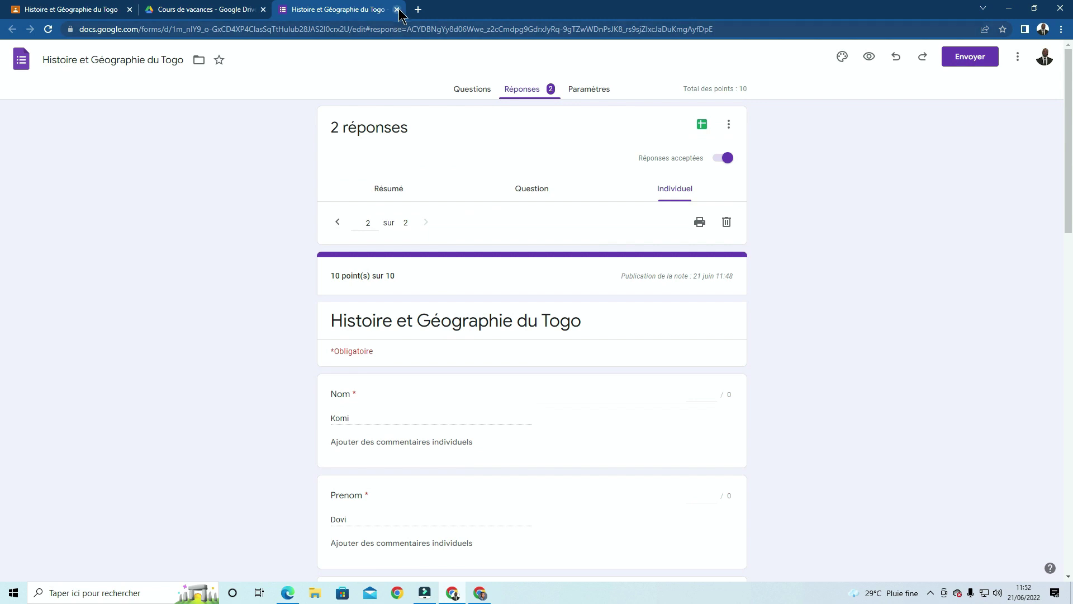
{"action": "left_click", "coordinate": [397, 9]}
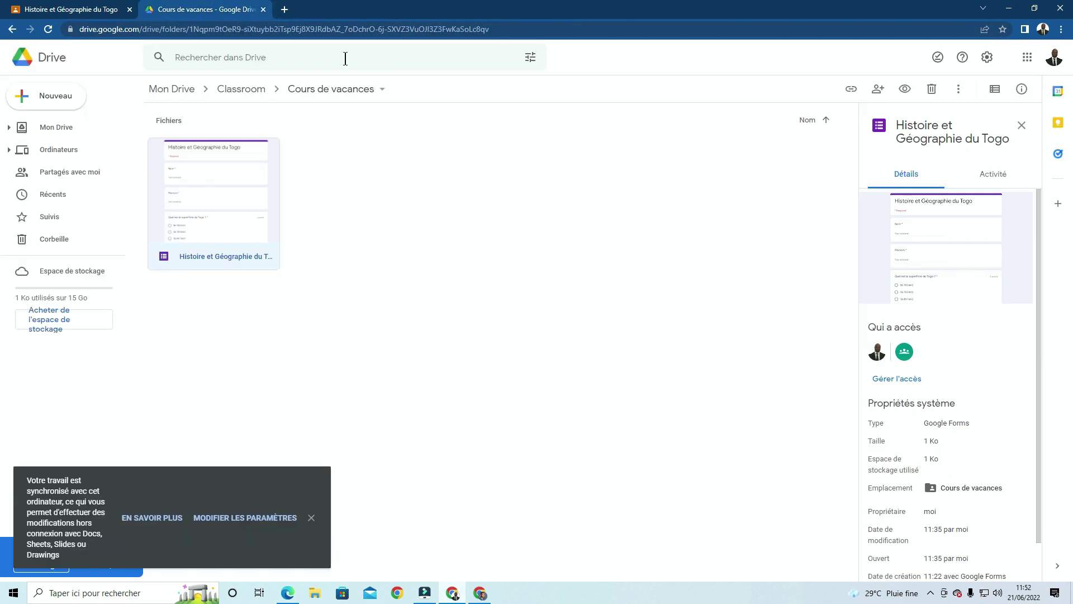
Return to Classroom and open the first student's submission for grading.
{"action": "left_click", "coordinate": [262, 10]}
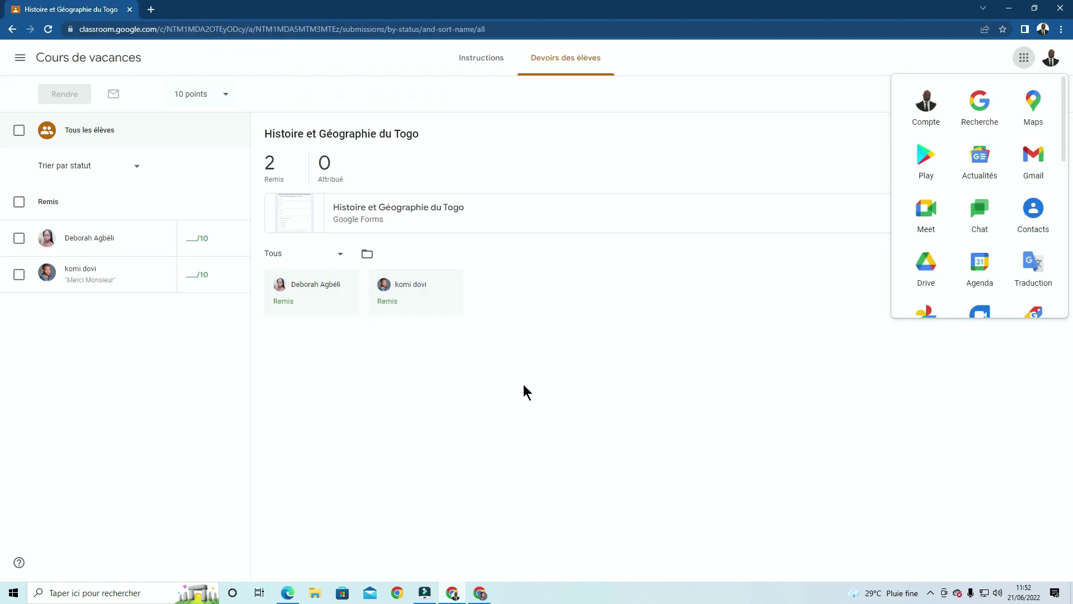
{"action": "left_click", "coordinate": [91, 239]}
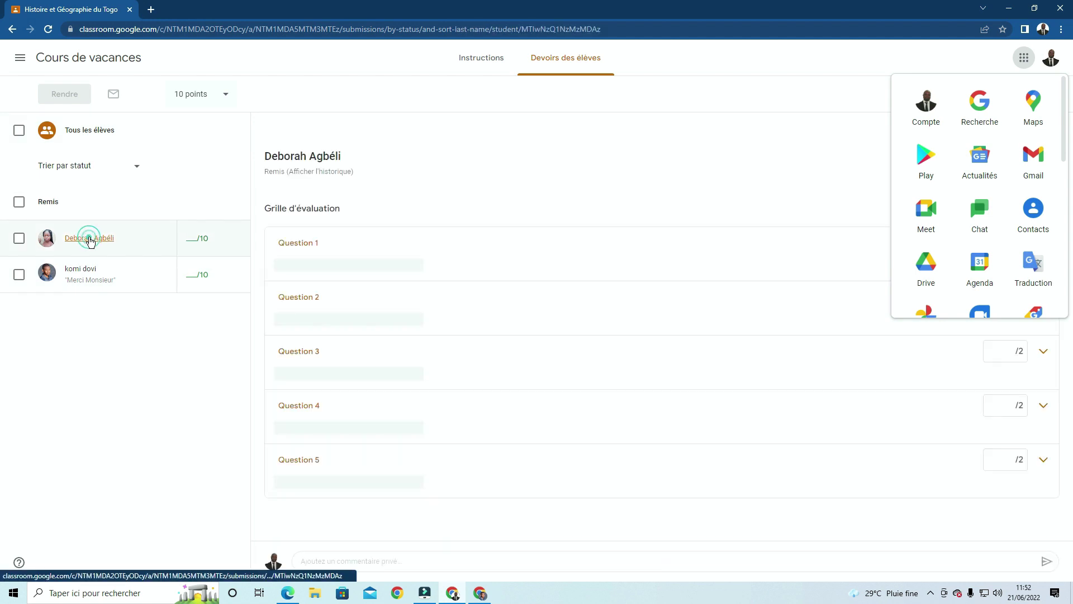
{"action": "left_click", "coordinate": [1014, 49]}
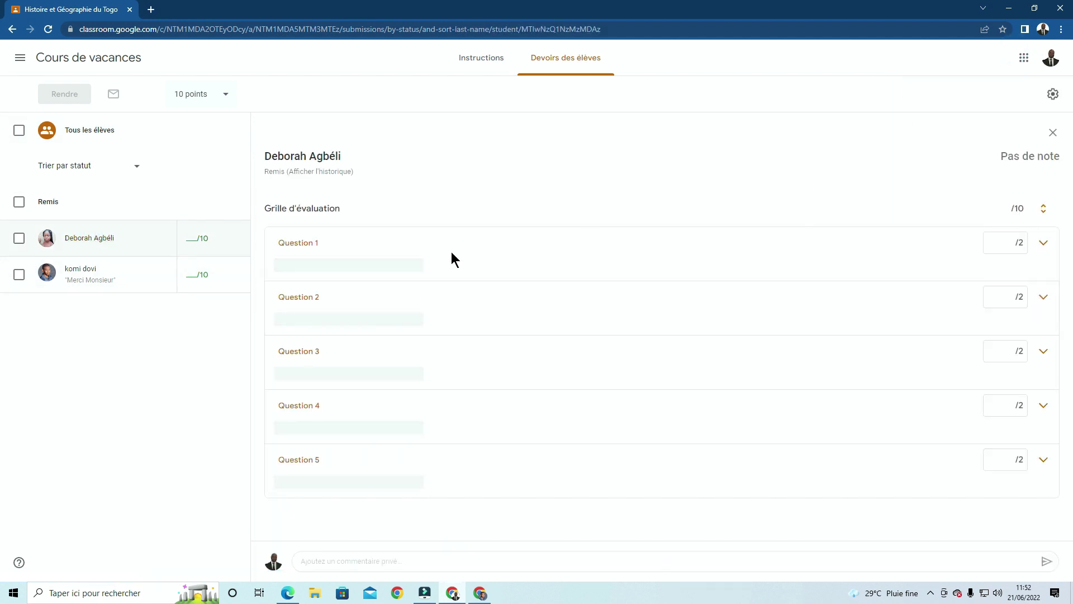
Score Questions 1–5 at 2/2 each for a 10/10 total.
{"action": "left_click", "coordinate": [1013, 242]}
{"action": "left_click", "coordinate": [1015, 297]}
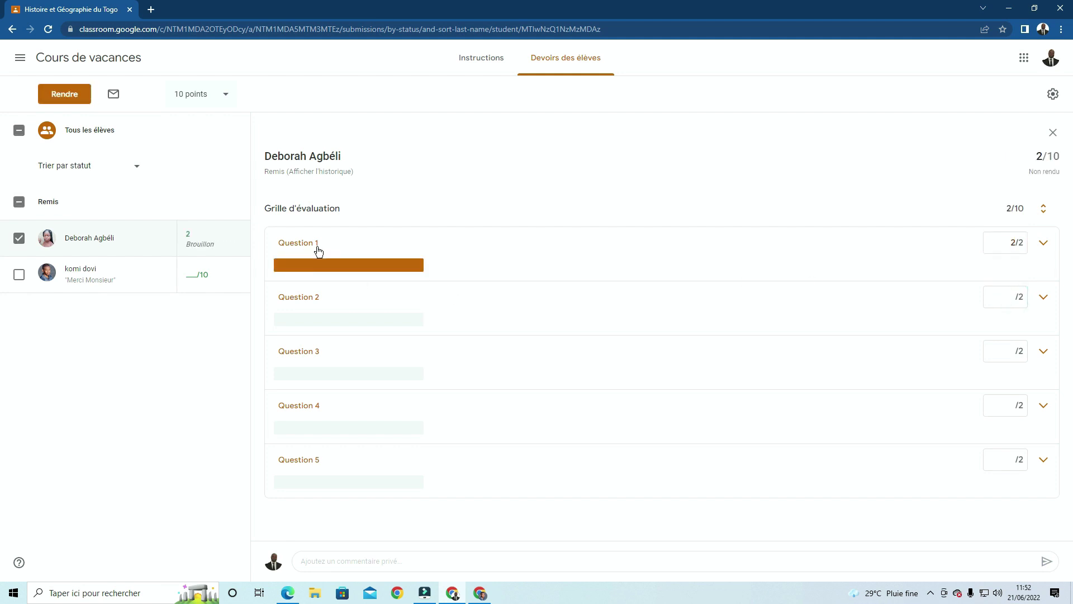
{"action": "left_click", "coordinate": [1013, 299]}
{"action": "type", "text": "2"}
{"action": "left_click", "coordinate": [1008, 352]}
{"action": "type", "text": "2"}
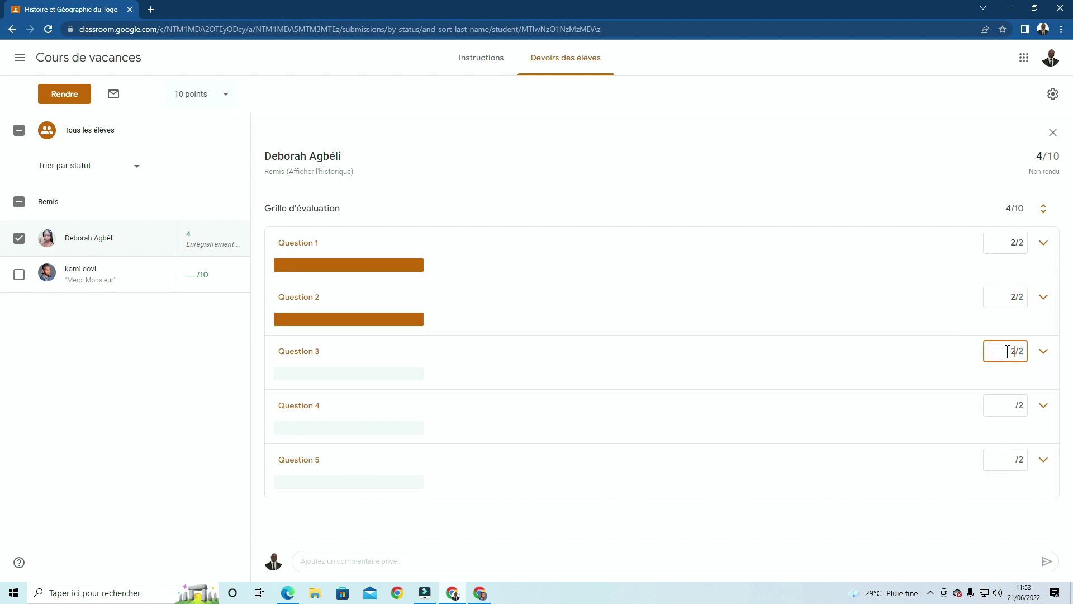
{"action": "left_click", "coordinate": [1014, 401]}
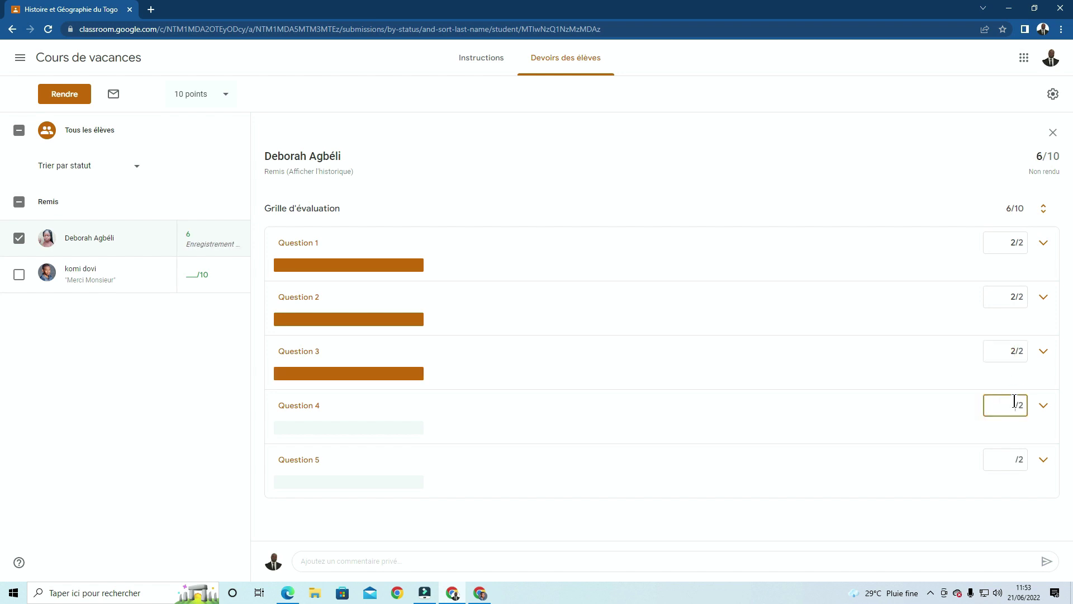
{"action": "type", "text": "2"}
{"action": "left_click", "coordinate": [1014, 459]}
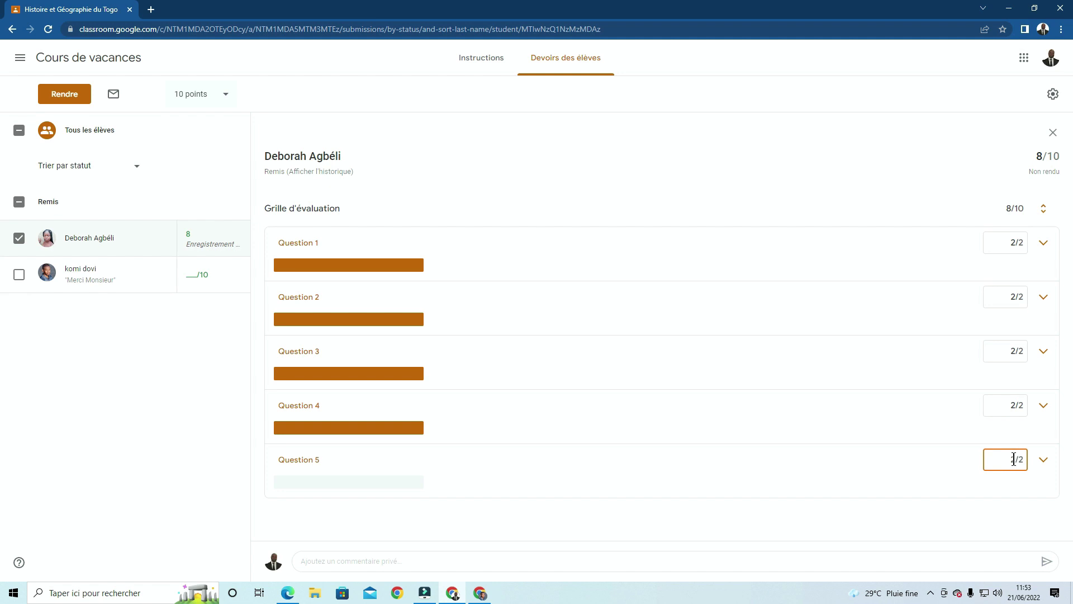
{"action": "type", "text": "2"}
{"action": "left_click", "coordinate": [779, 513]}
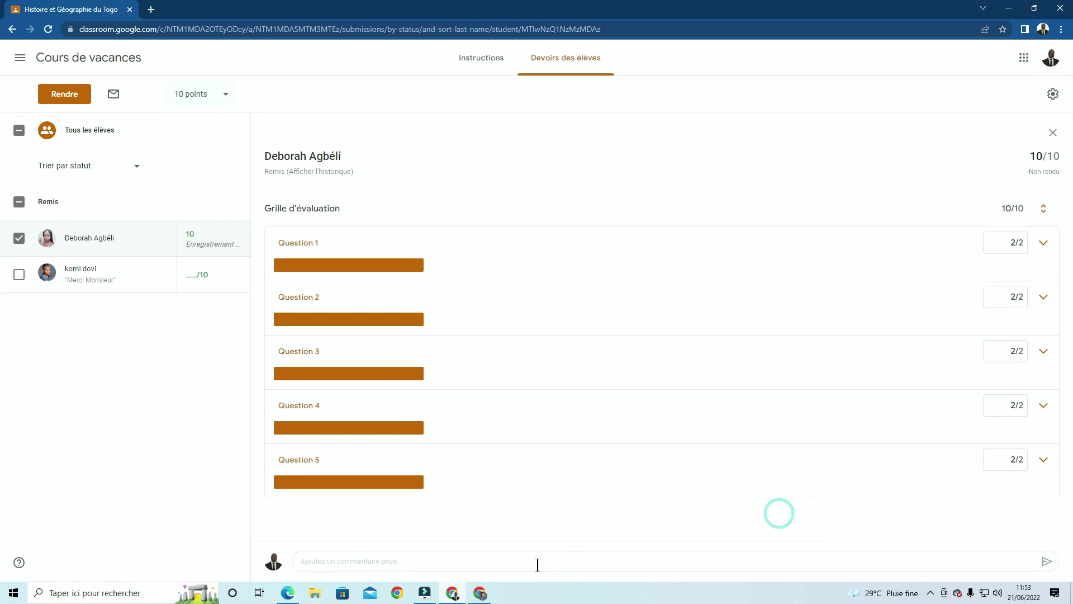
{"action": "left_click", "coordinate": [419, 562]}
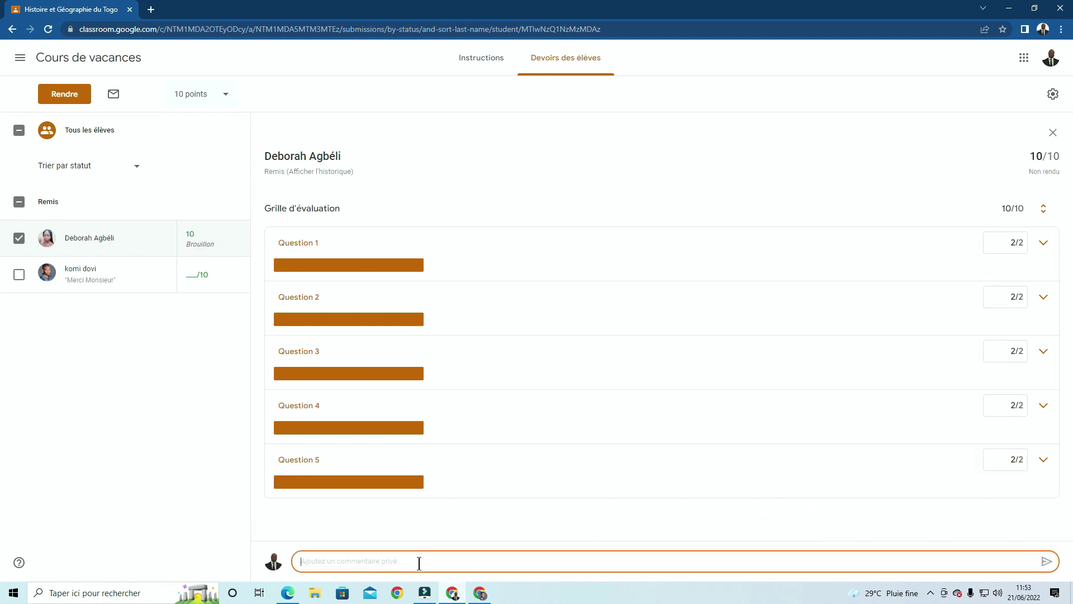
Post the private comment "Bien fait!" on the first student's submission.
{"action": "type", "text": "Bien fait!"}
{"action": "left_click", "coordinate": [1047, 561]}
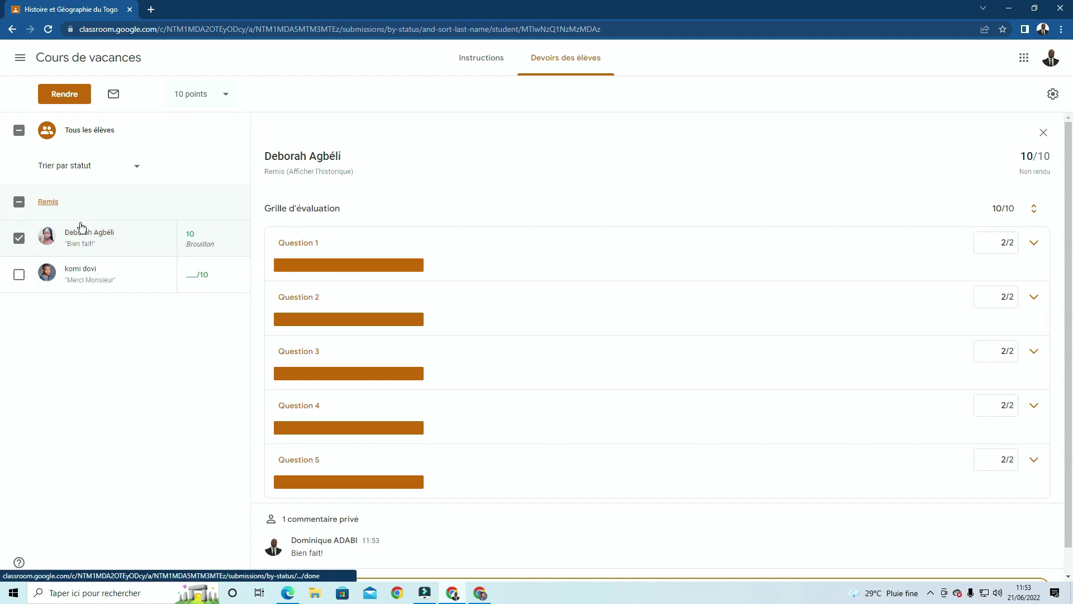
{"action": "scroll", "coordinate": [330, 300], "scroll_direction": "down", "scroll_amount": 1}
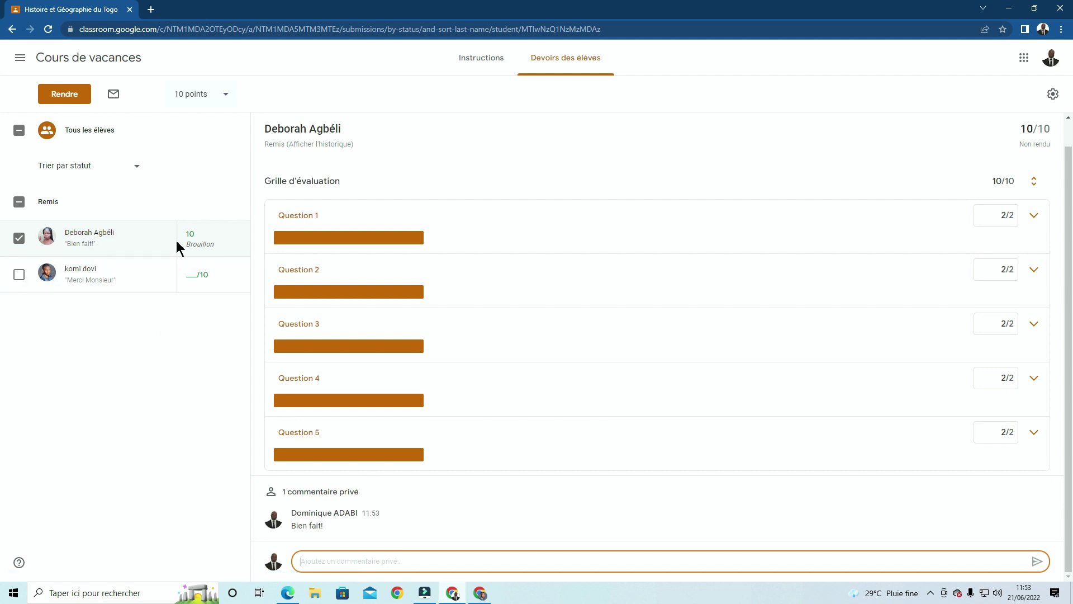
{"action": "scroll", "coordinate": [359, 282], "scroll_direction": "up", "scroll_amount": 1}
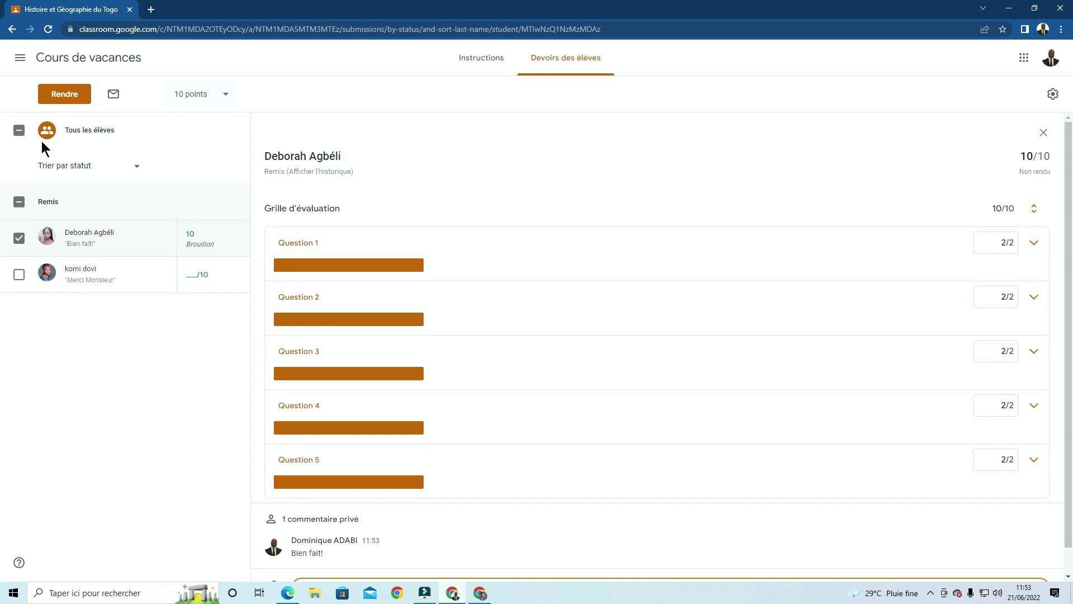
Grade the second student 2 on each of Questions 1–5, totalling 10/10.
{"action": "left_click", "coordinate": [19, 275]}
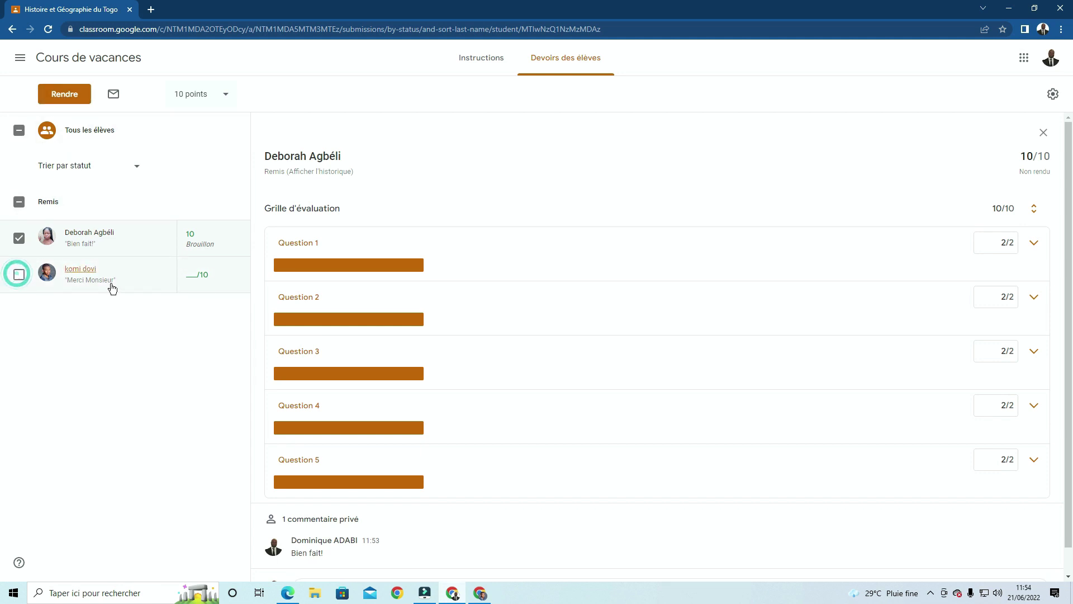
{"action": "left_click", "coordinate": [79, 269]}
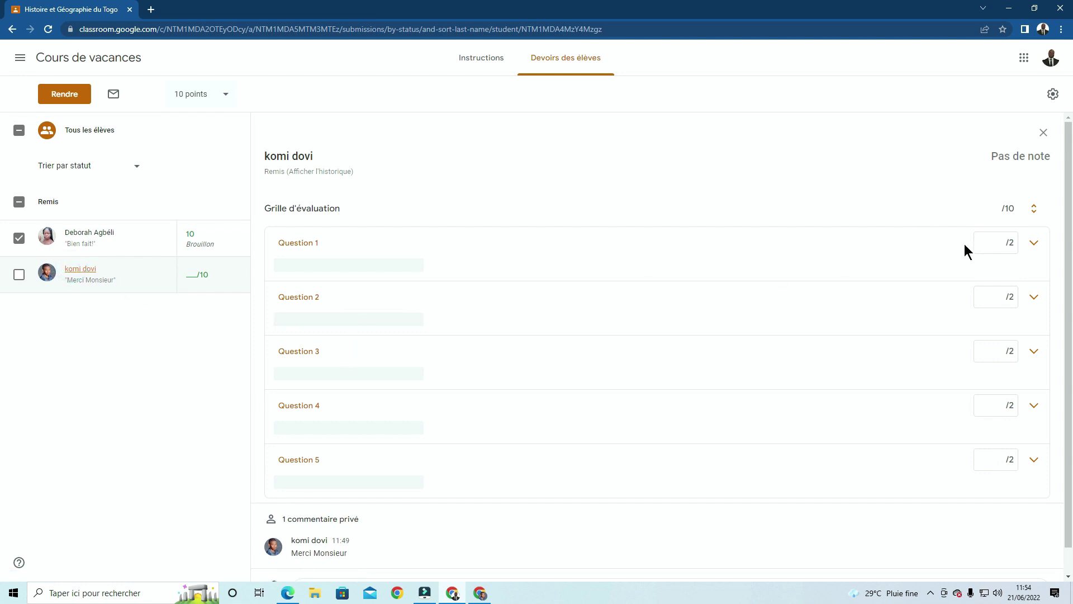
{"action": "left_click", "coordinate": [1004, 244]}
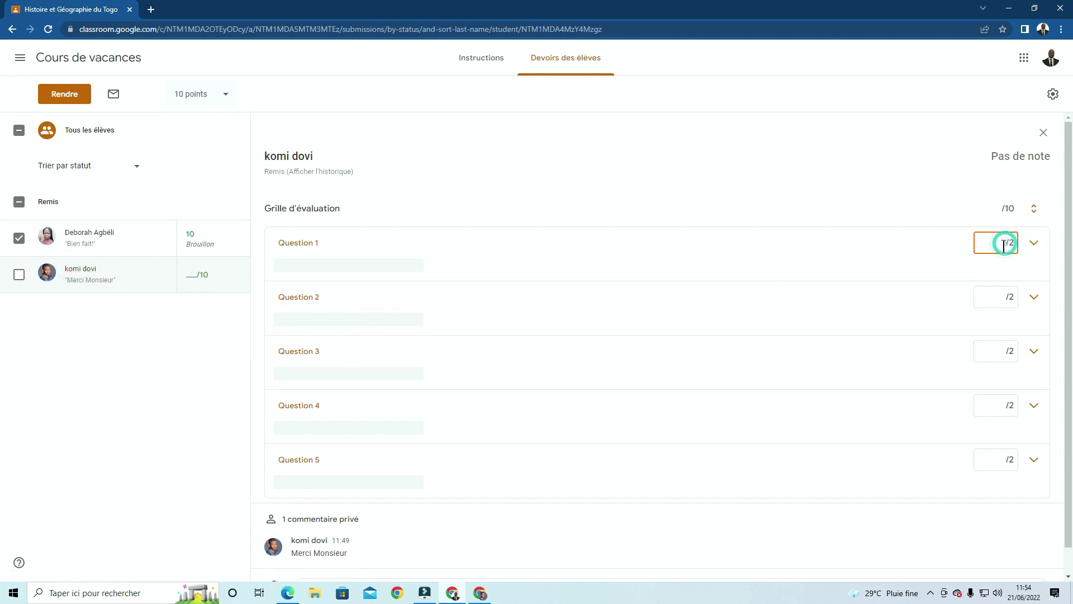
{"action": "type", "text": "2"}
{"action": "left_click", "coordinate": [1000, 294]}
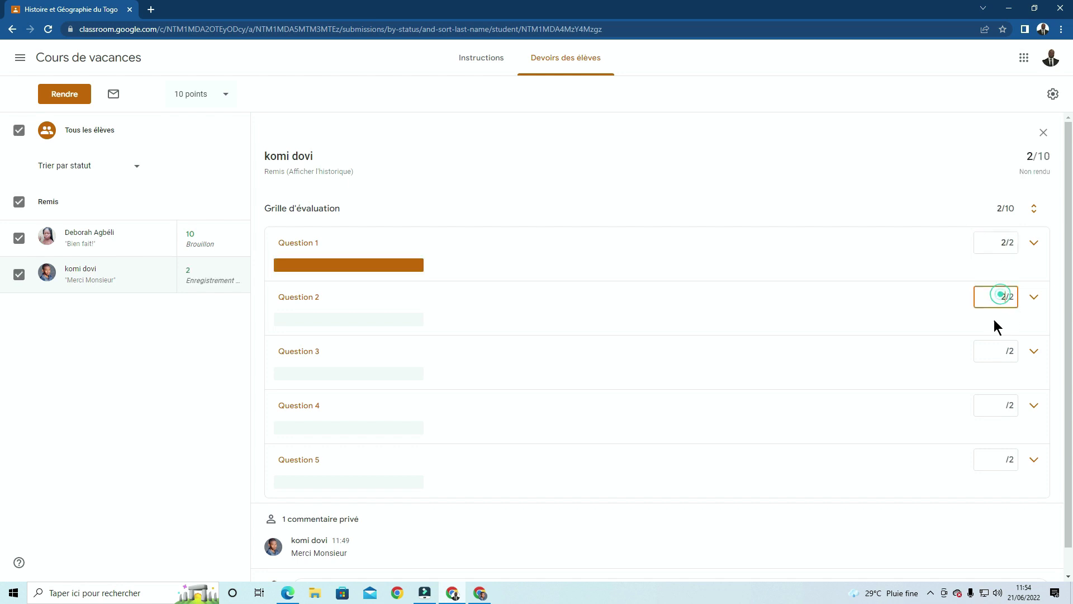
{"action": "type", "text": "2"}
{"action": "left_click", "coordinate": [998, 351]}
{"action": "type", "text": "2"}
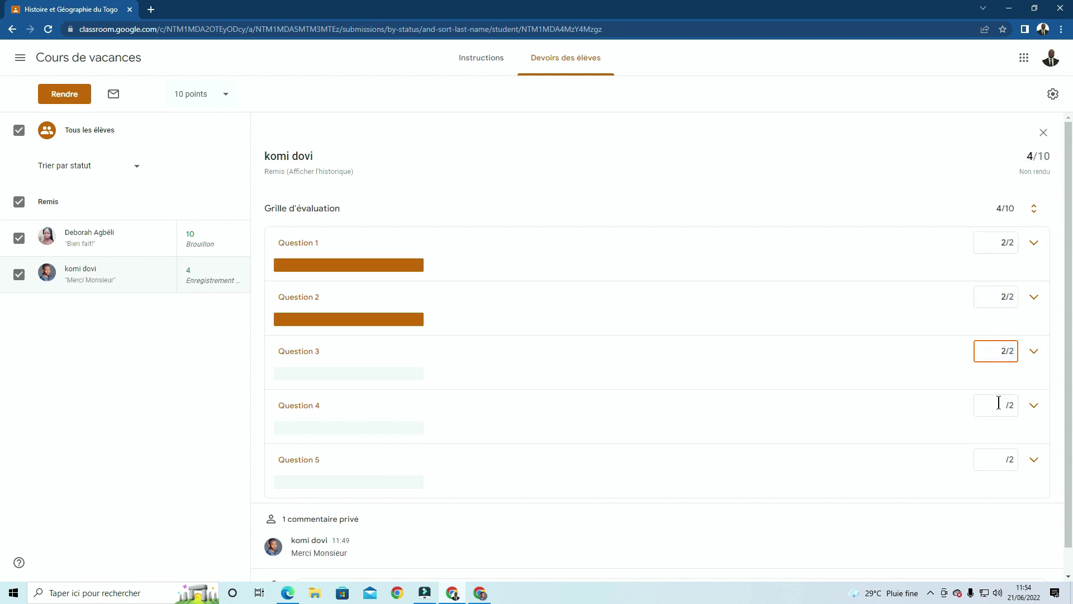
{"action": "left_click", "coordinate": [999, 405]}
{"action": "type", "text": "2"}
{"action": "left_click", "coordinate": [1000, 459]}
{"action": "type", "text": "2"}
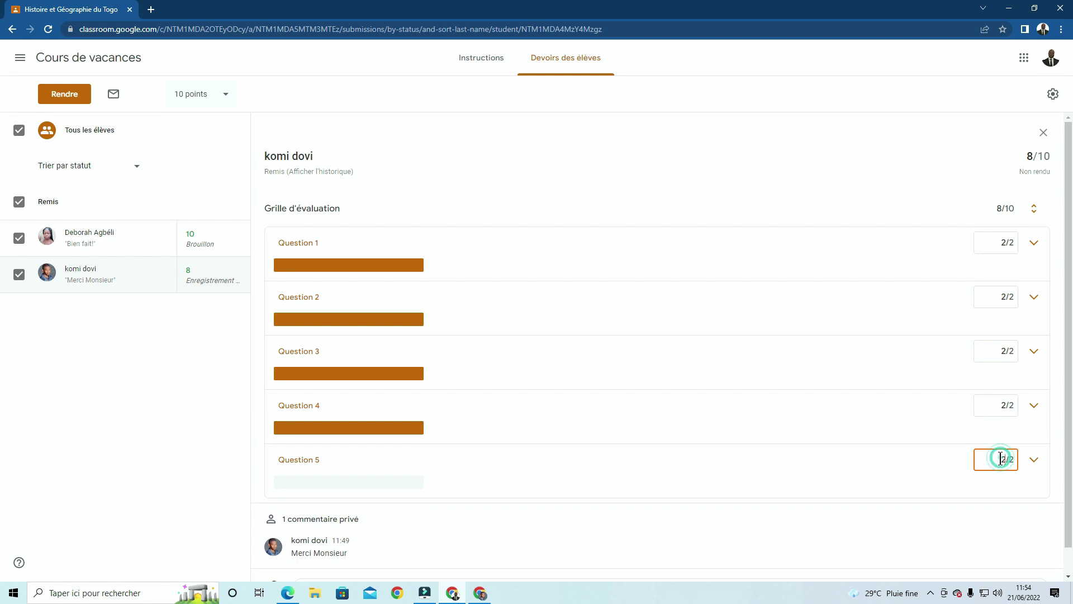
Post the private comment "Bien fait" and select every student in Remis.
{"action": "scroll", "coordinate": [894, 551], "scroll_direction": "down", "scroll_amount": 1}
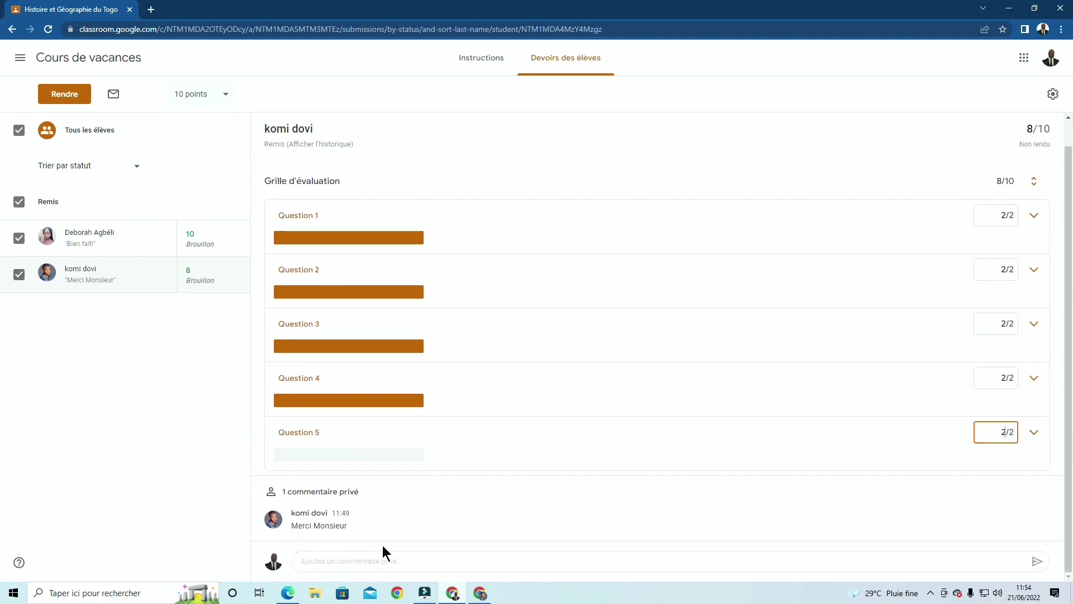
{"action": "left_click", "coordinate": [438, 563]}
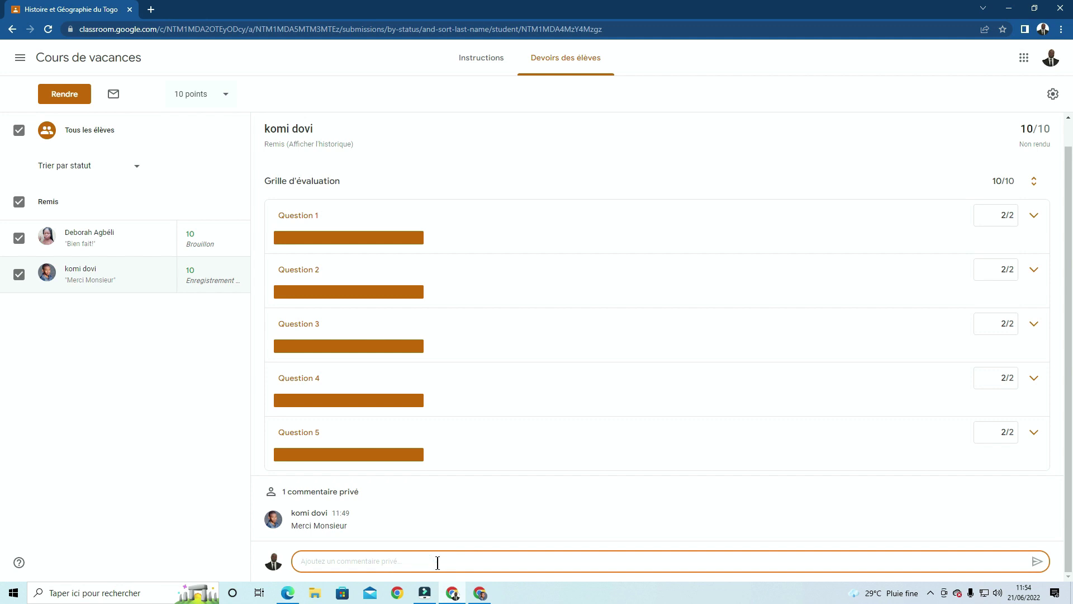
{"action": "type", "text": "Bien fait"}
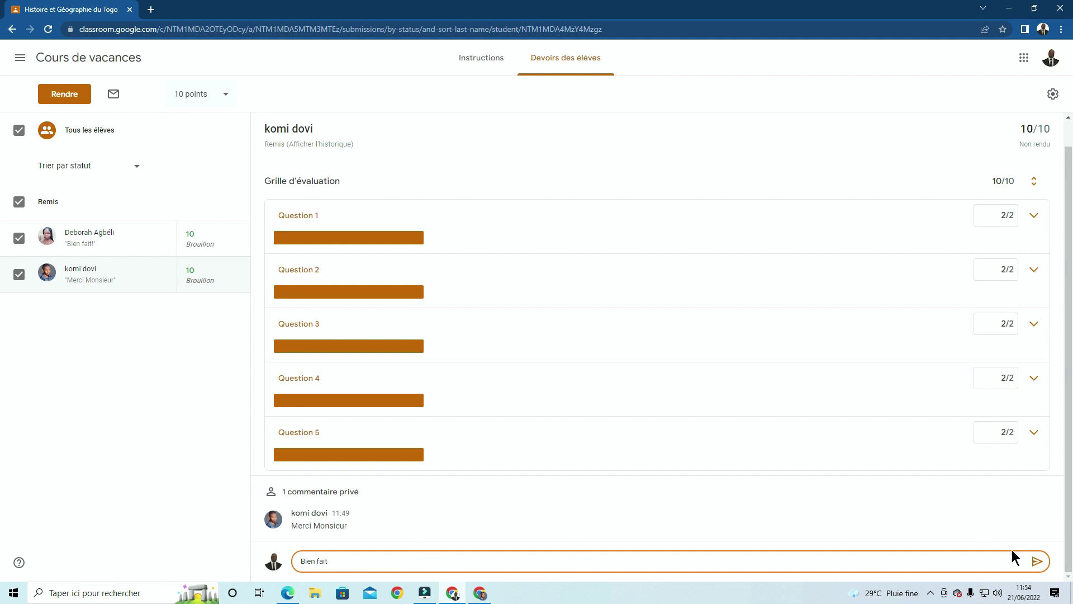
{"action": "left_click", "coordinate": [1039, 566]}
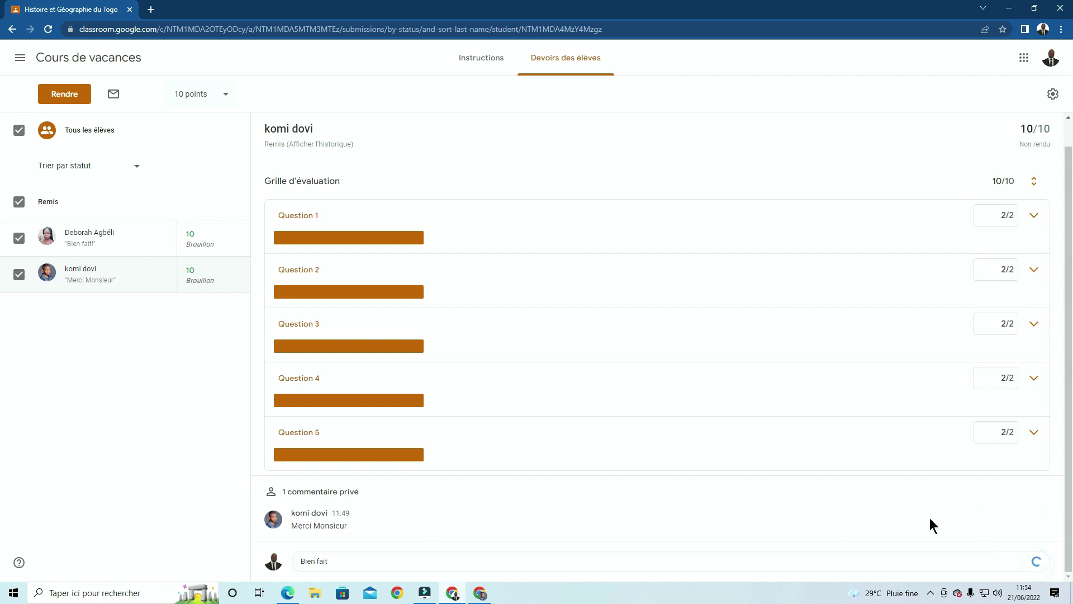
{"action": "left_click", "coordinate": [18, 238]}
{"action": "left_click", "coordinate": [18, 275]}
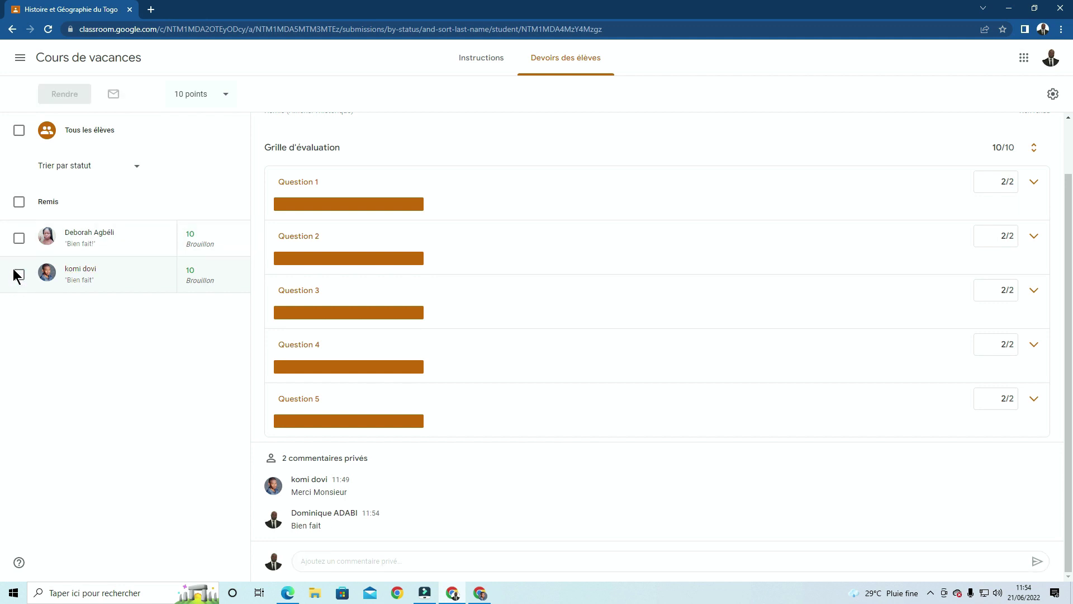
{"action": "left_click", "coordinate": [19, 202]}
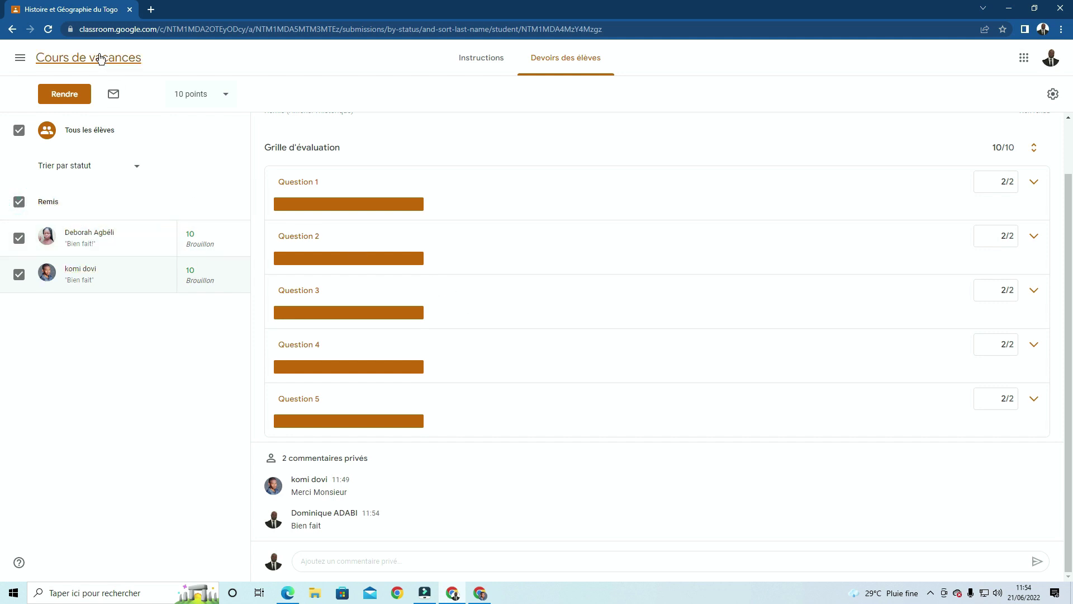
Return the graded work to both selected students.
{"action": "left_click", "coordinate": [65, 96]}
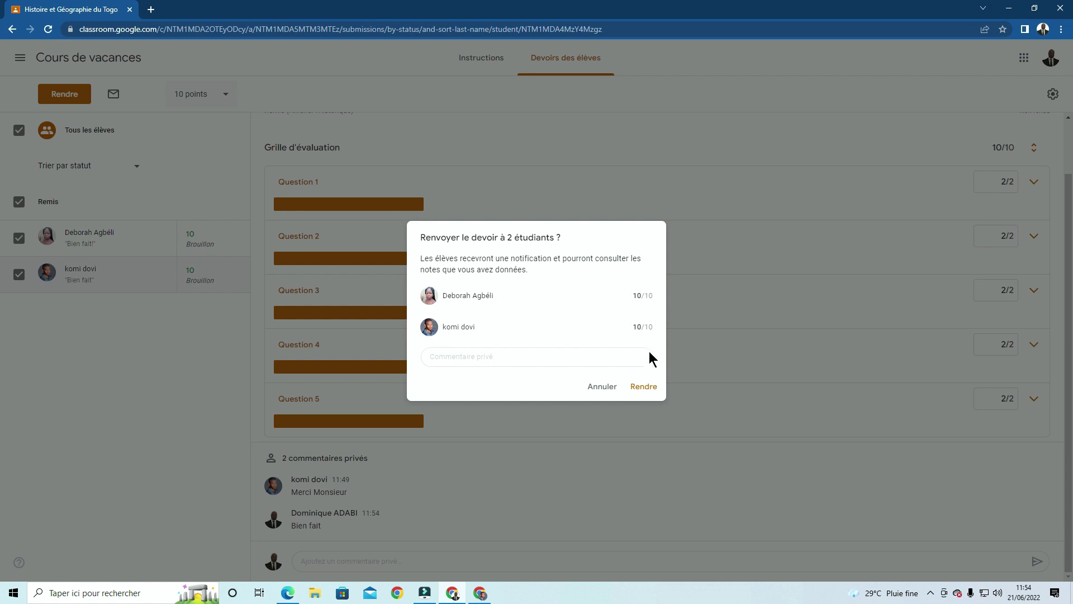
{"action": "left_click", "coordinate": [645, 386]}
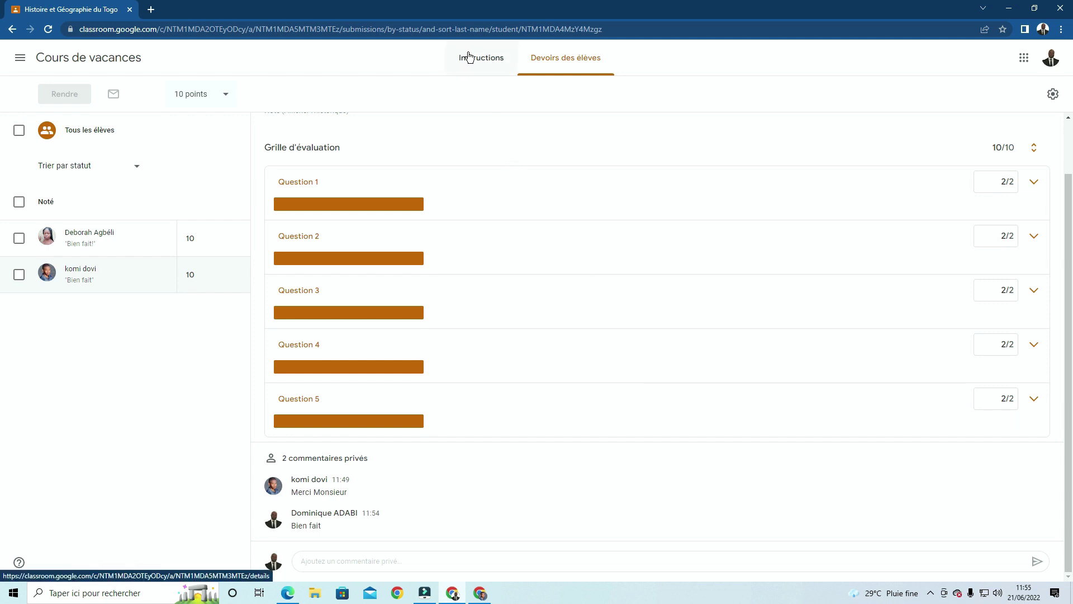
From the class stream, go to Travaux et devoirs and create a new Devoir.
{"action": "left_click", "coordinate": [75, 62]}
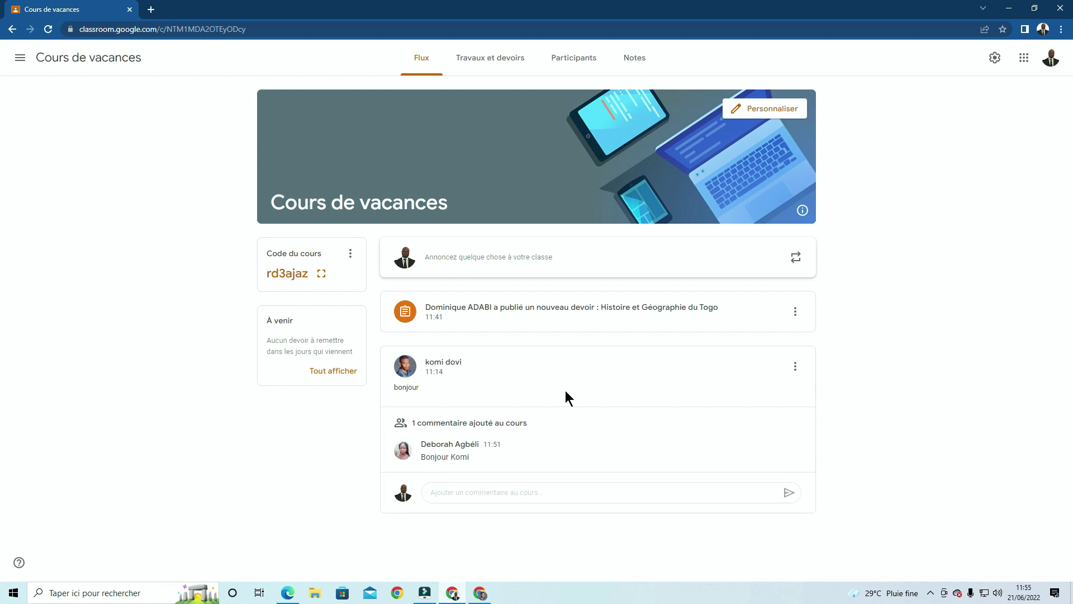
{"action": "left_click", "coordinate": [504, 63]}
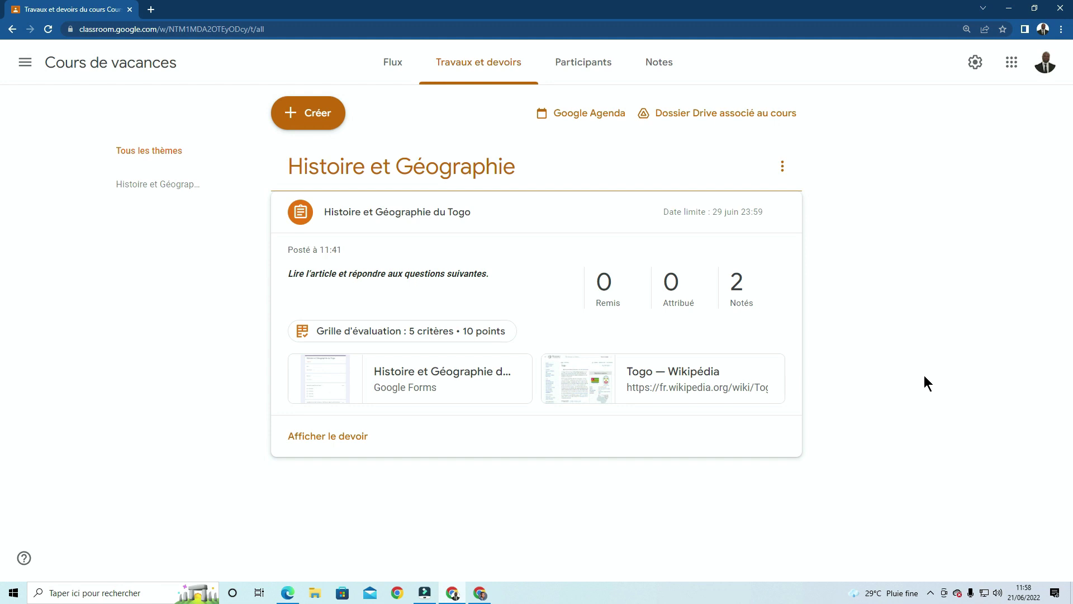
{"action": "left_click", "coordinate": [316, 115]}
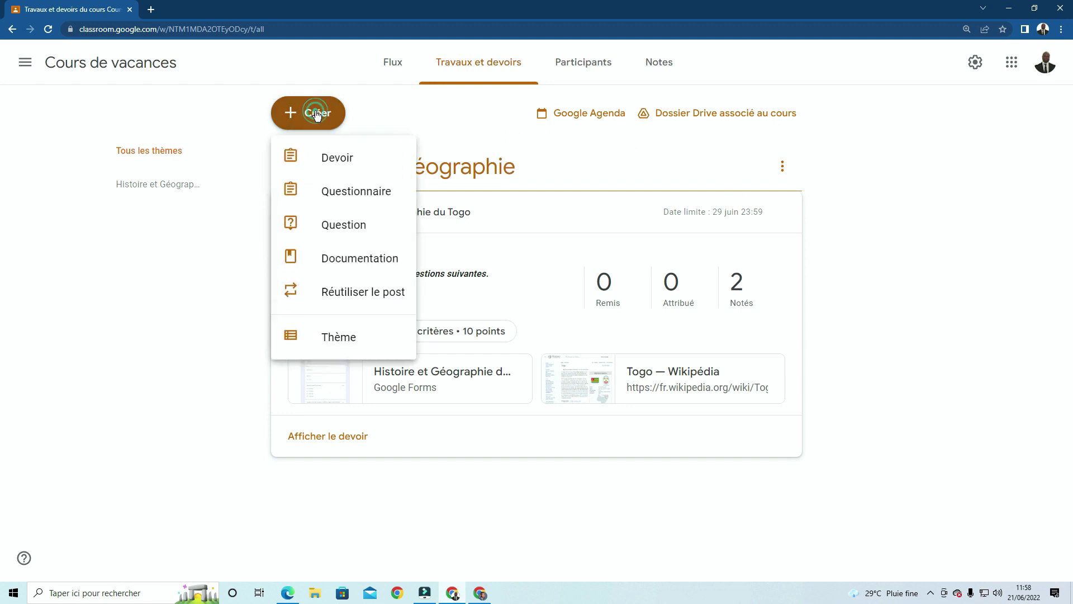
{"action": "left_click", "coordinate": [342, 162]}
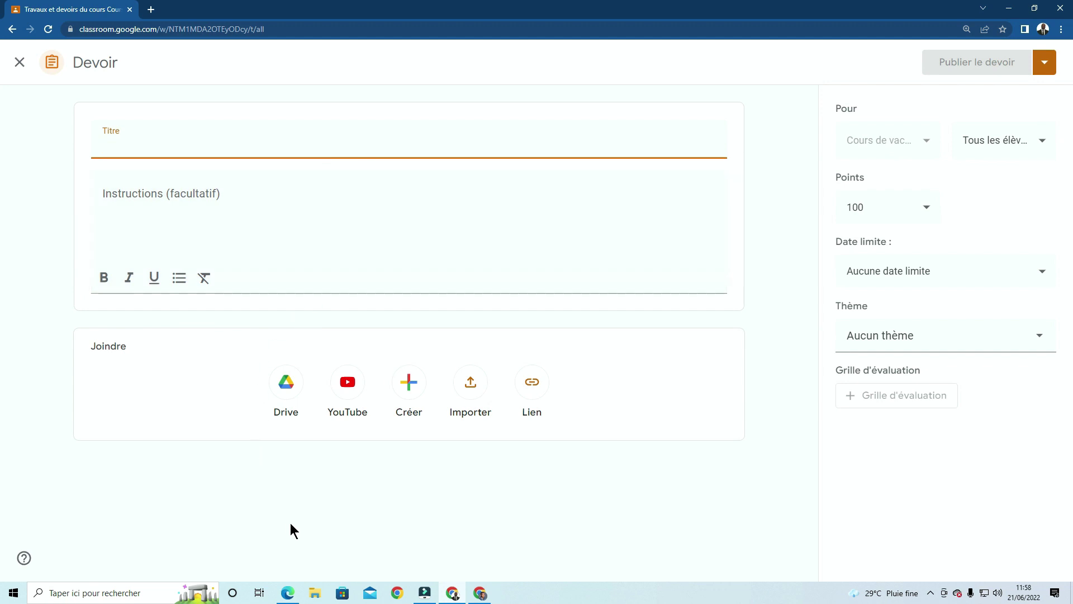
In Word Online, copy "Informatique" and select the line "Comprendre l'Internet et le World Wide Web".
{"action": "mouse_move", "coordinate": [292, 587]}
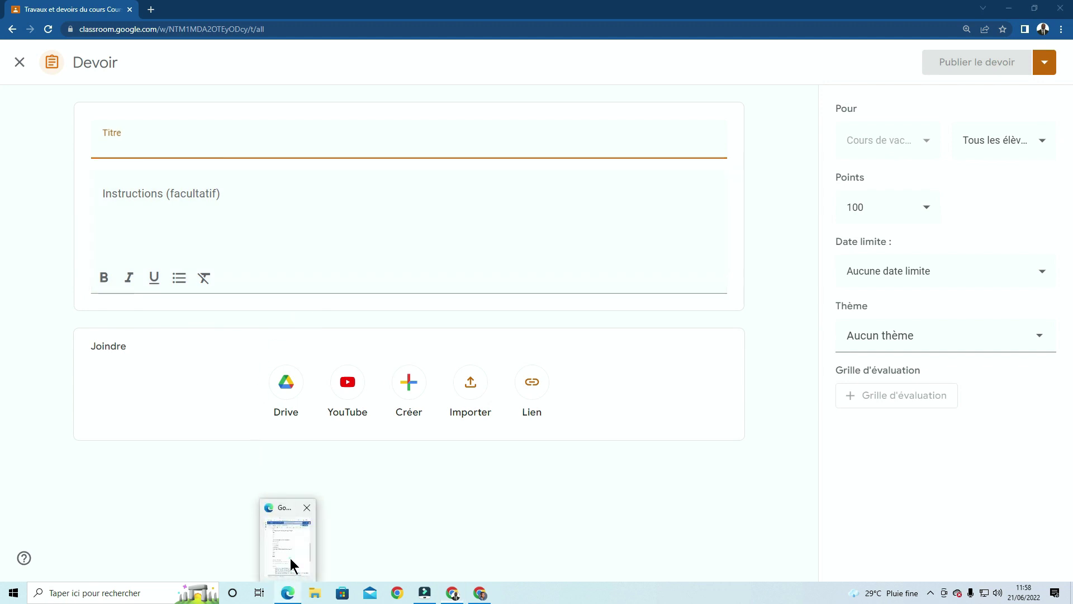
{"action": "left_click", "coordinate": [289, 561]}
{"action": "scroll", "coordinate": [964, 380], "scroll_direction": "down", "scroll_amount": 2}
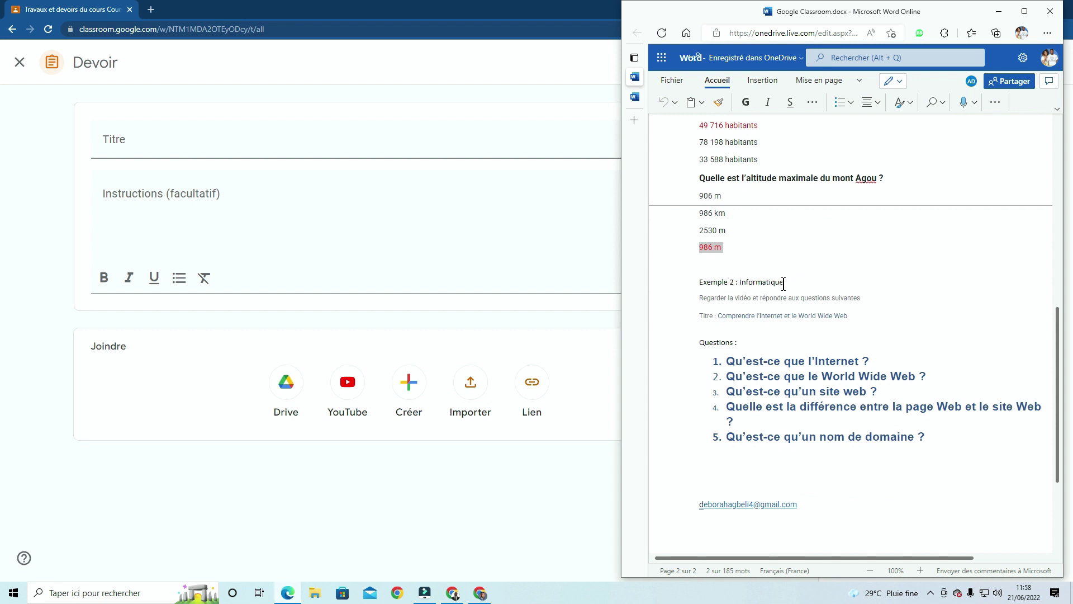
{"action": "left_click_drag", "start_coordinate": [785, 281], "coordinate": [739, 283]}
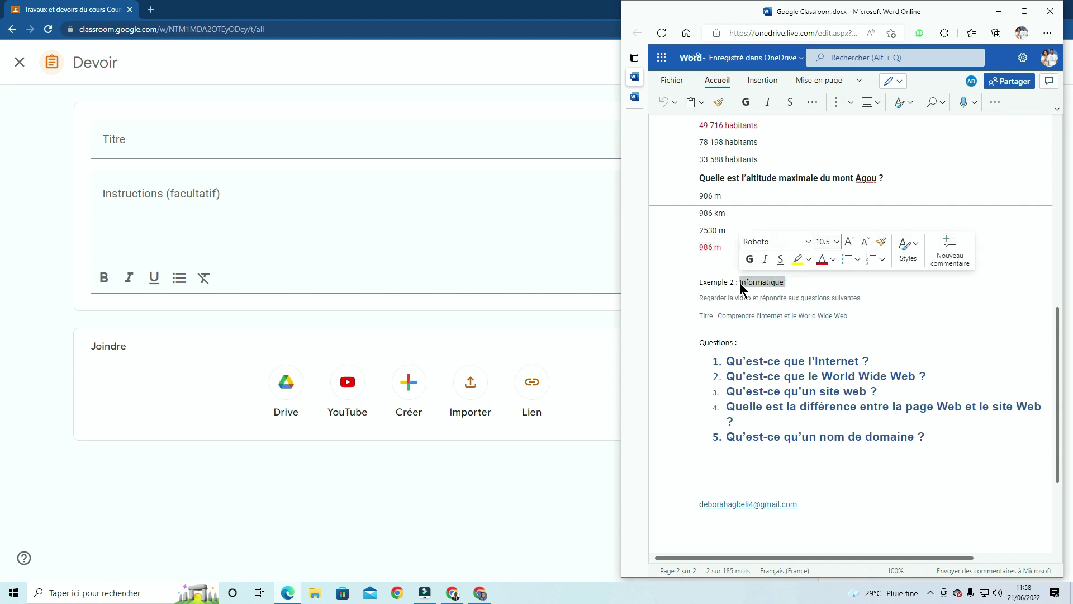
{"action": "right_click", "coordinate": [770, 283]}
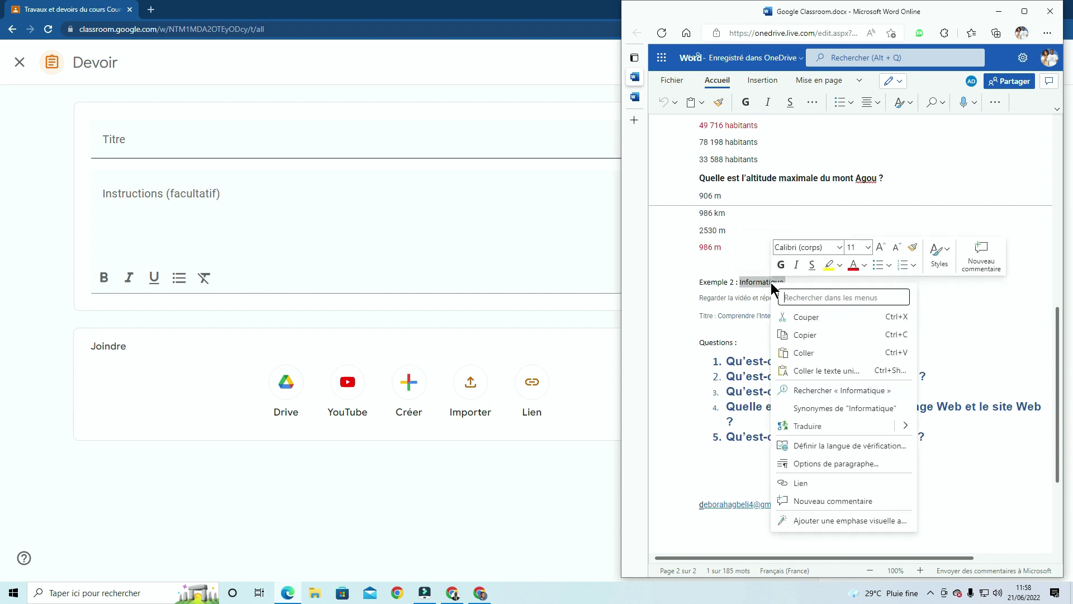
{"action": "left_click", "coordinate": [805, 335]}
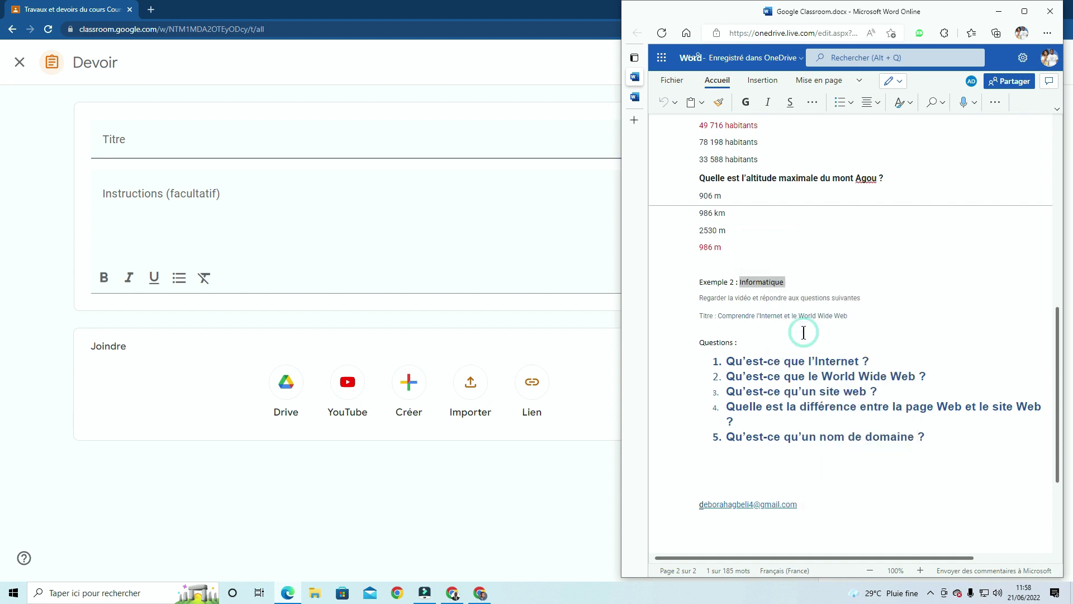
{"action": "left_click", "coordinate": [875, 302]}
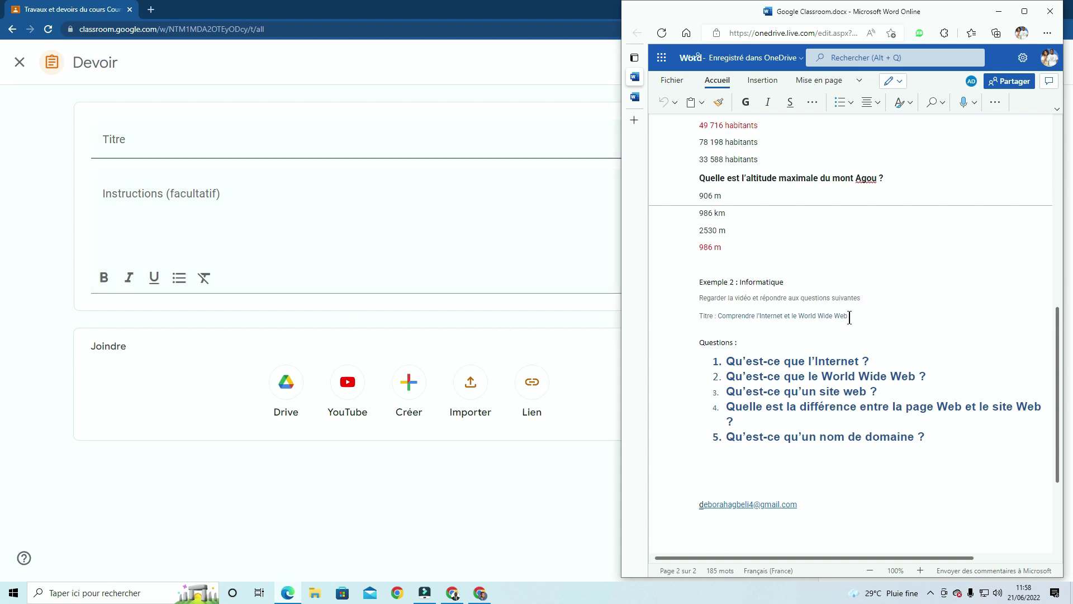
{"action": "left_click_drag", "start_coordinate": [849, 317], "coordinate": [720, 323]}
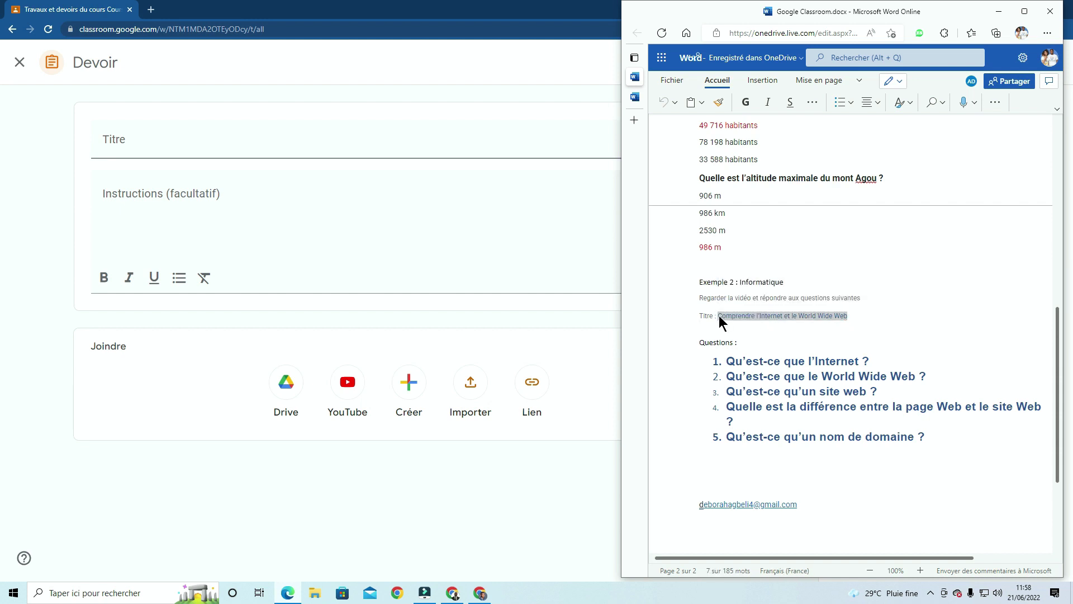
{"action": "left_click", "coordinate": [177, 144]}
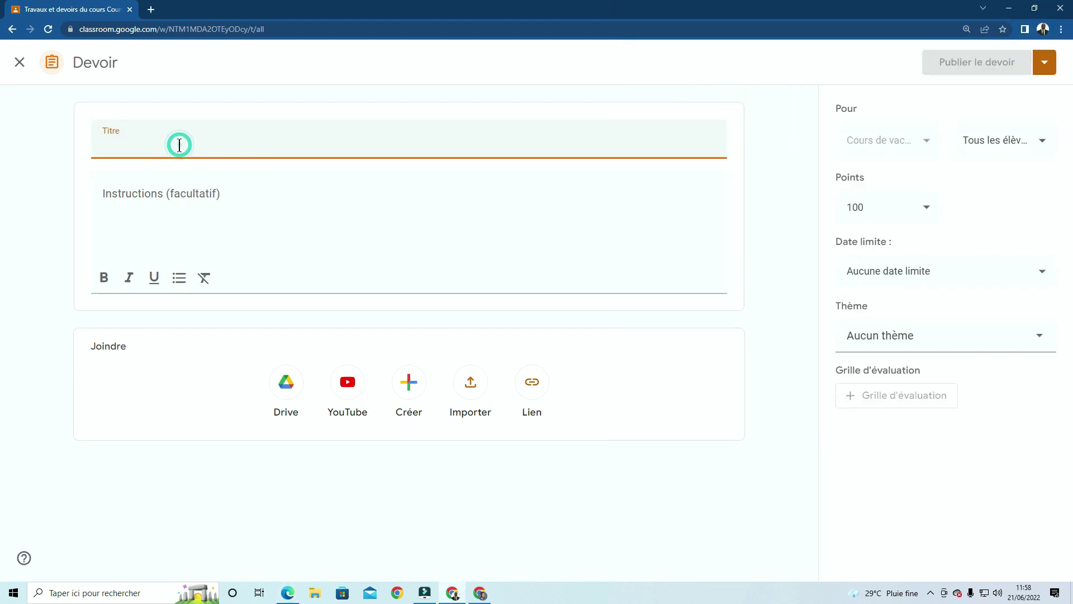
Paste the title and the instruction "Regarder la vidéo et répondre aux questions suivantes".
{"action": "key", "text": "ctrl+v"}
{"action": "left_click", "coordinate": [183, 196]}
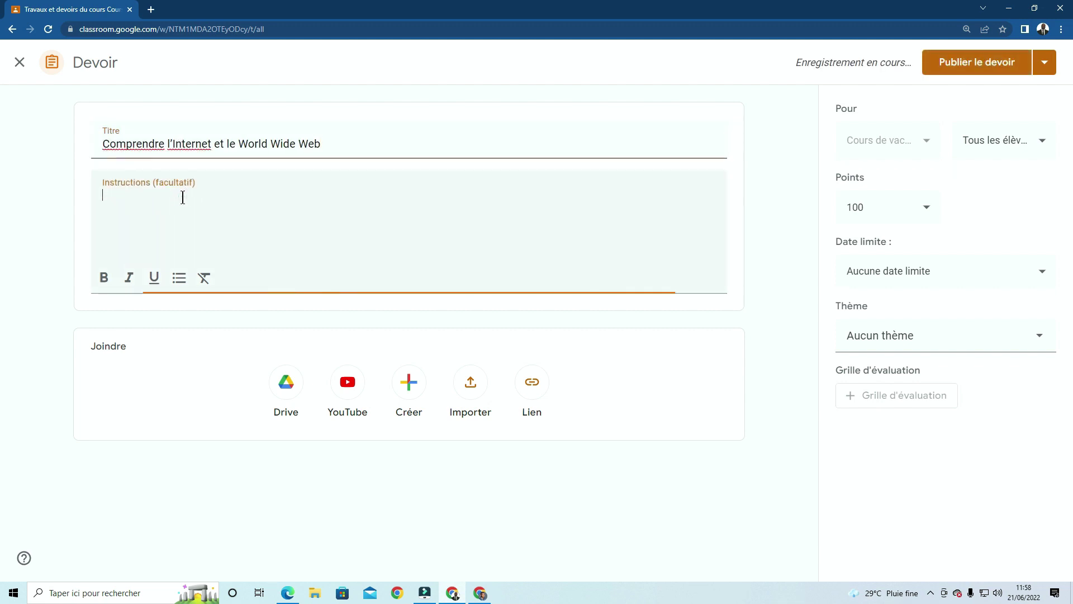
{"action": "left_click", "coordinate": [288, 593]}
{"action": "left_click", "coordinate": [921, 306]}
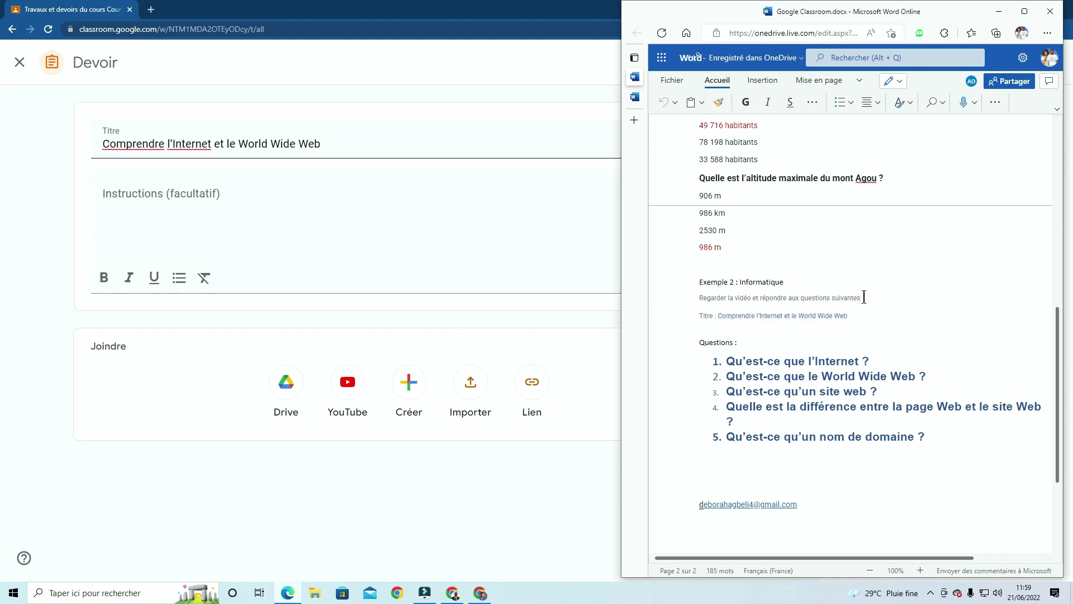
{"action": "left_click_drag", "start_coordinate": [864, 297], "coordinate": [695, 296]}
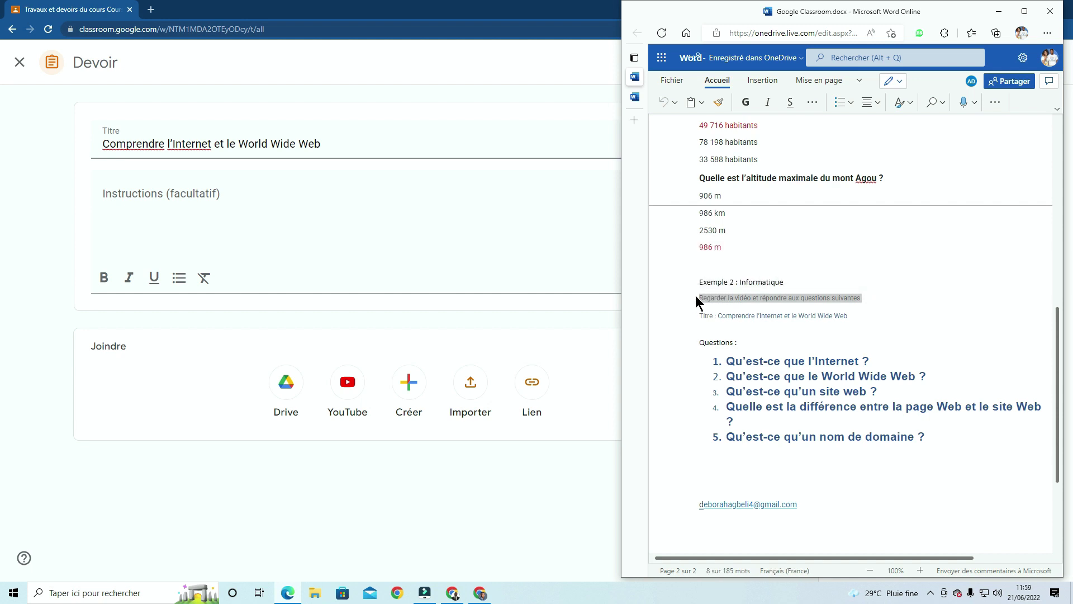
{"action": "left_click", "coordinate": [196, 205]}
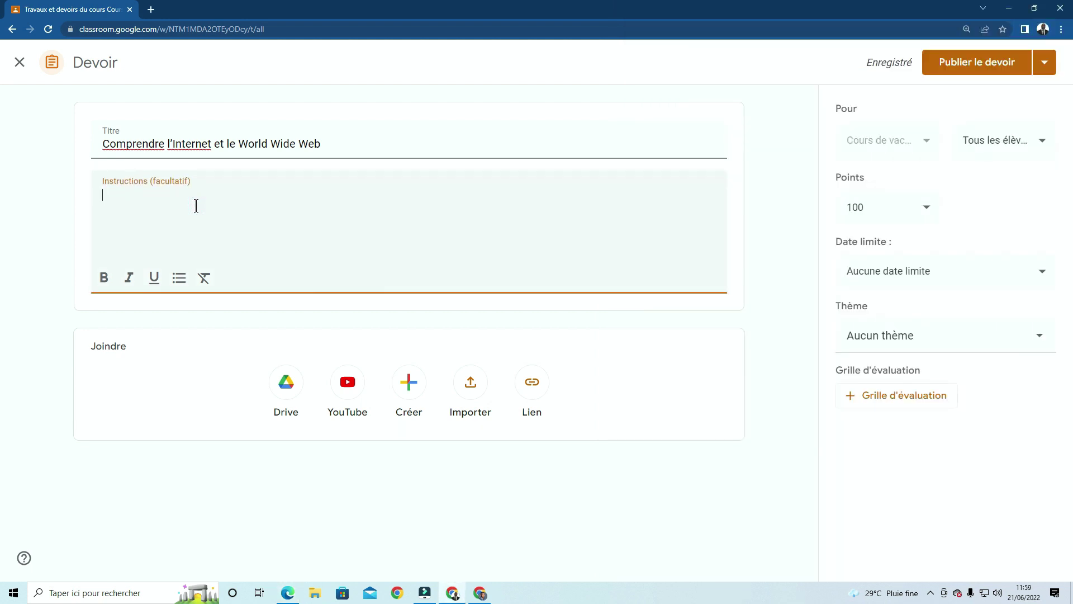
{"action": "key", "text": "ctrl+v"}
Make the instruction sentence bold and italic, and open the YouTube attachment search.
{"action": "left_click_drag", "start_coordinate": [362, 192], "coordinate": [95, 190]}
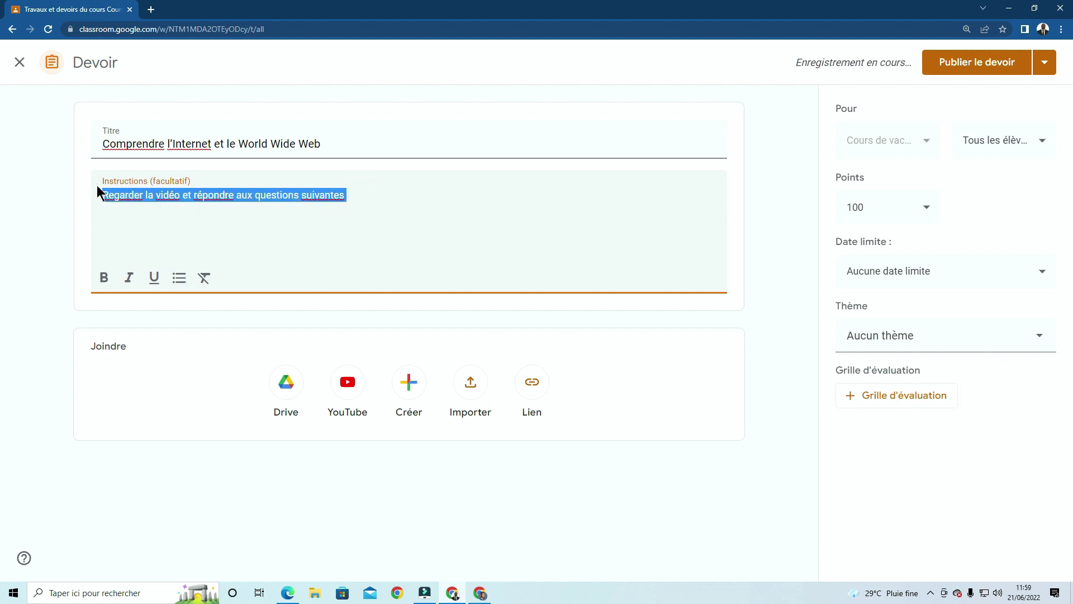
{"action": "left_click", "coordinate": [101, 276]}
{"action": "left_click", "coordinate": [128, 278]}
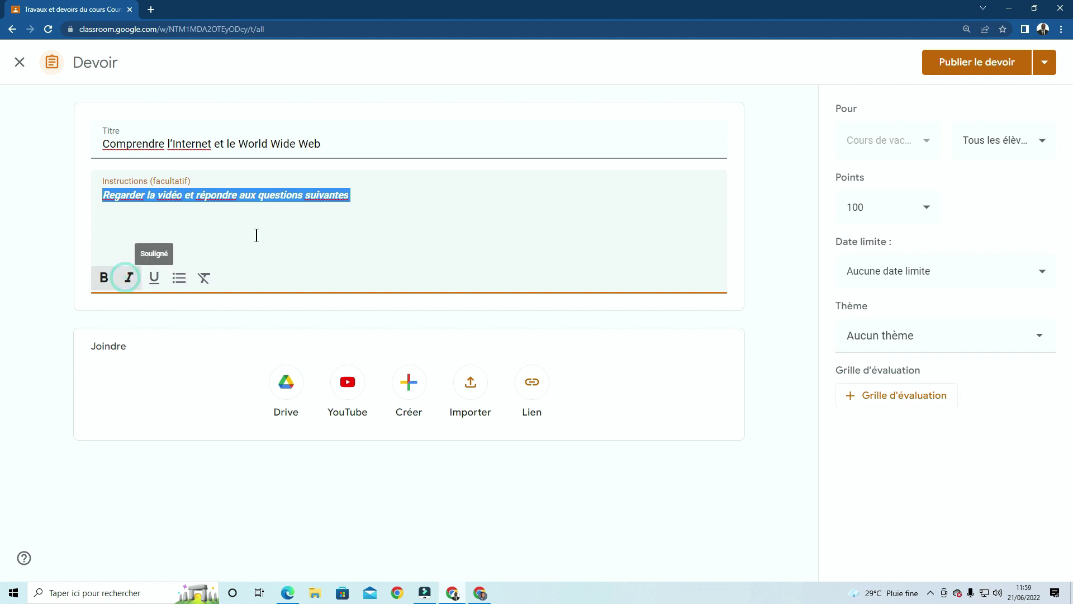
{"action": "left_click", "coordinate": [264, 235]}
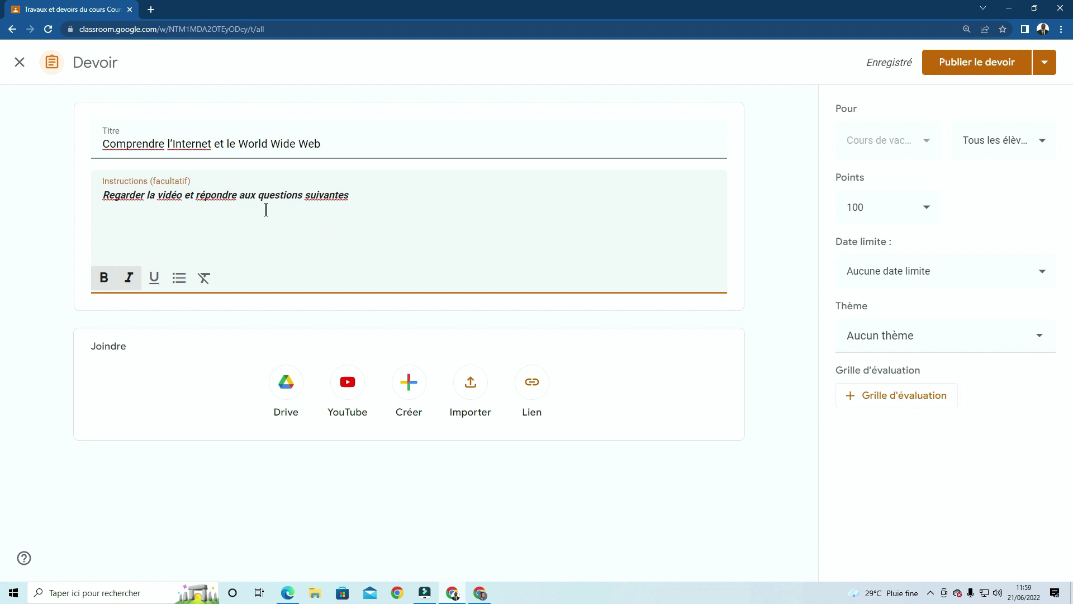
{"action": "left_click", "coordinate": [367, 203]}
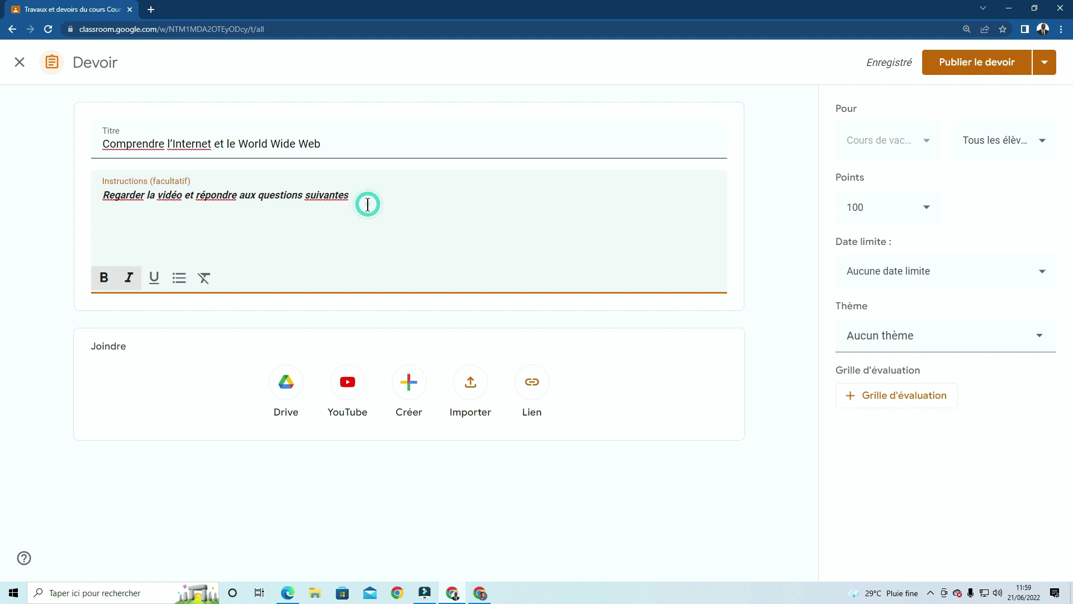
{"action": "left_click", "coordinate": [345, 391]}
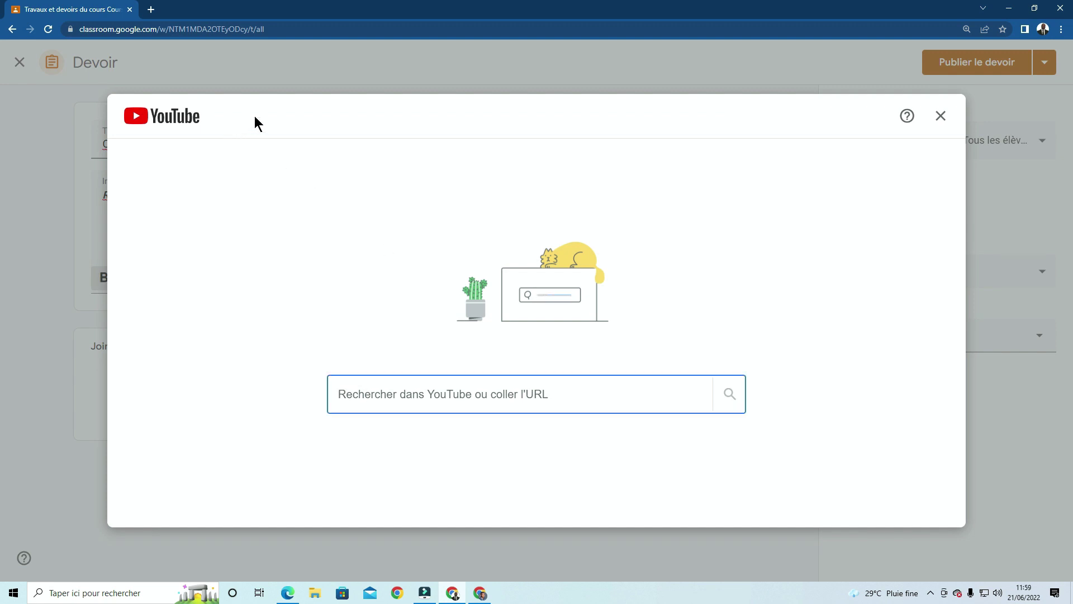
Search YouTube for 'Comprendre l'Internet et le World Wide Web' from clipboard history and open the first result.
{"action": "left_click", "coordinate": [385, 394]}
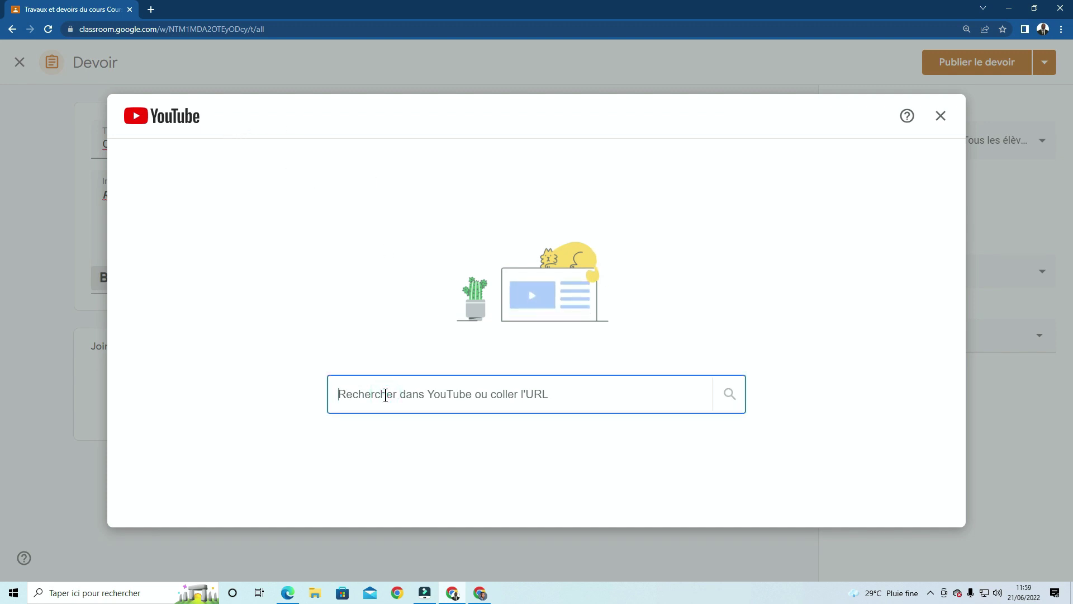
{"action": "key", "text": "super+v"}
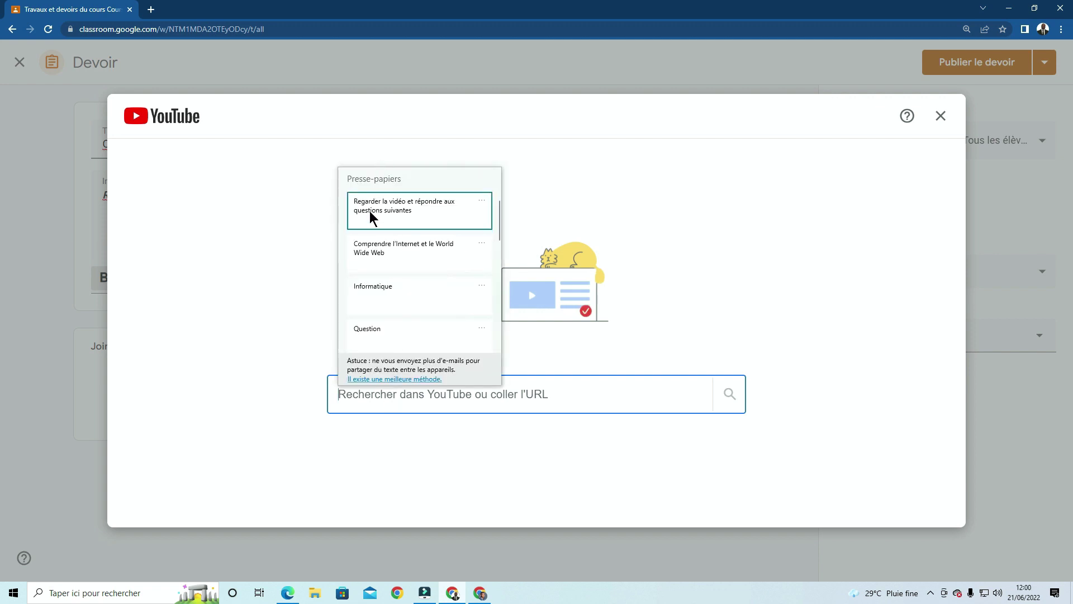
{"action": "left_click", "coordinate": [382, 258]}
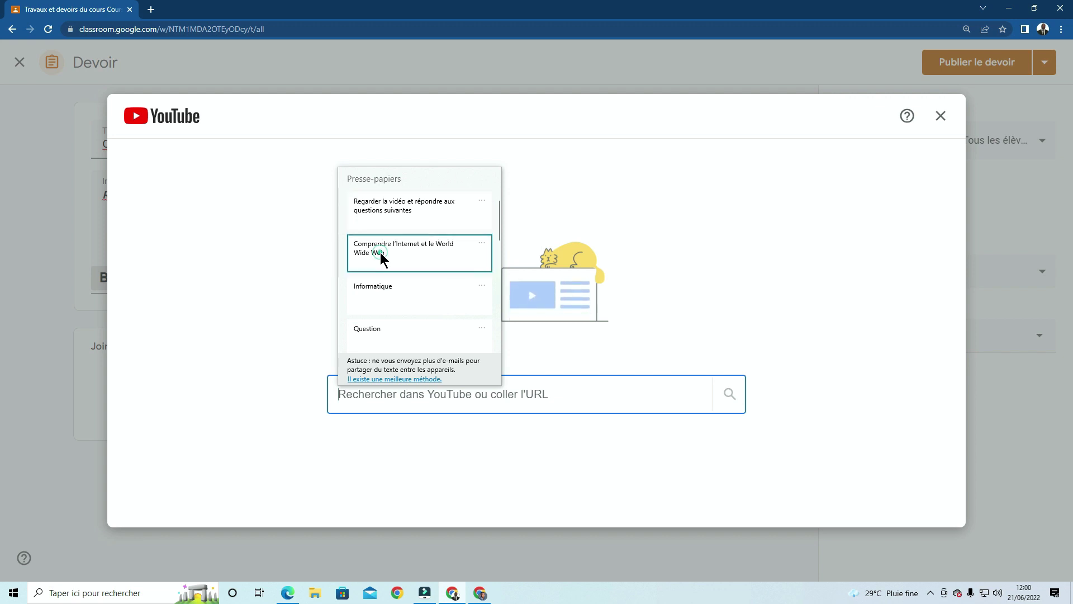
{"action": "left_click", "coordinate": [730, 395]}
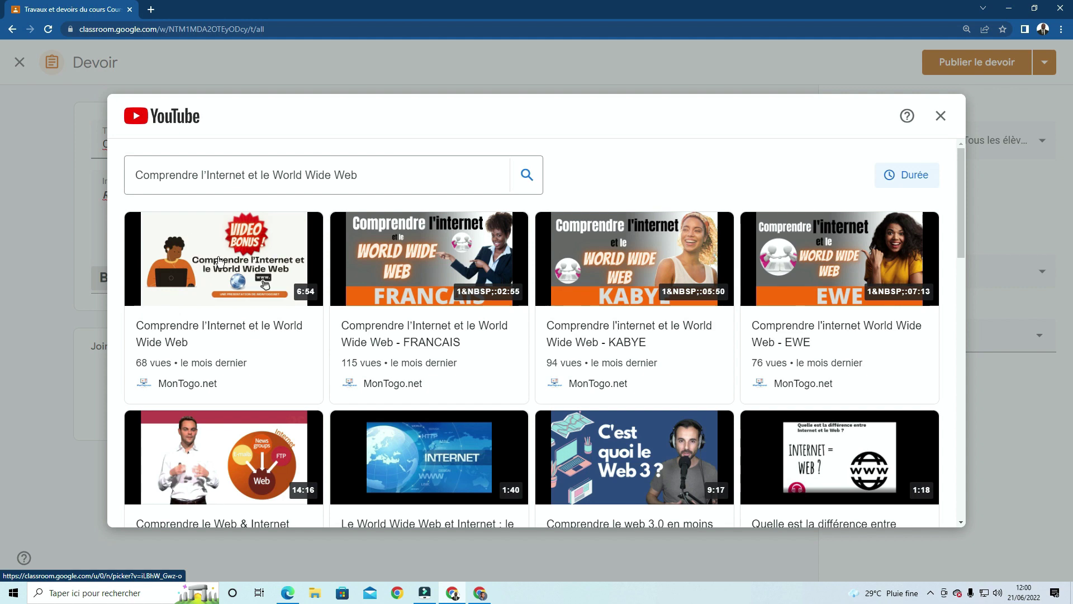
{"action": "left_click", "coordinate": [219, 261]}
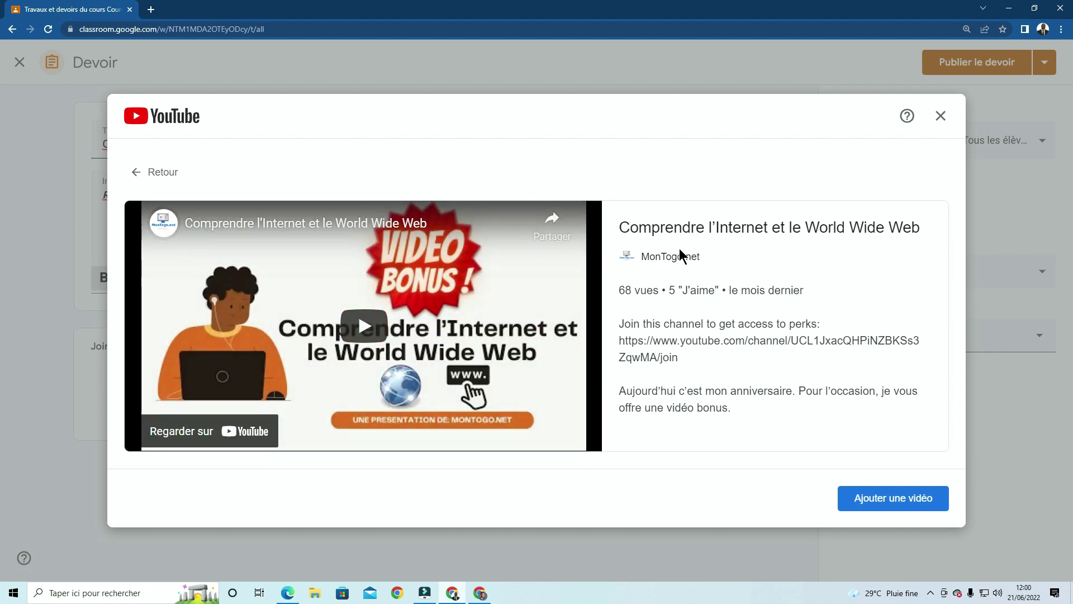
Preview the 6-minute video, skipping ahead to about 2:51, then attach it with Ajouter une vidéo.
{"action": "left_click", "coordinate": [364, 328]}
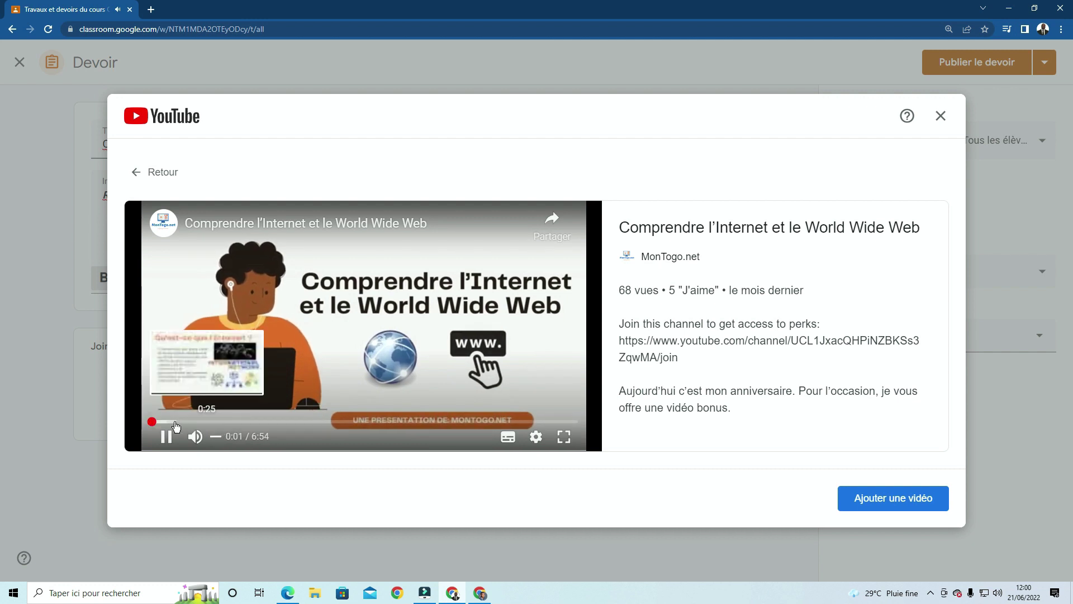
{"action": "left_click", "coordinate": [249, 421]}
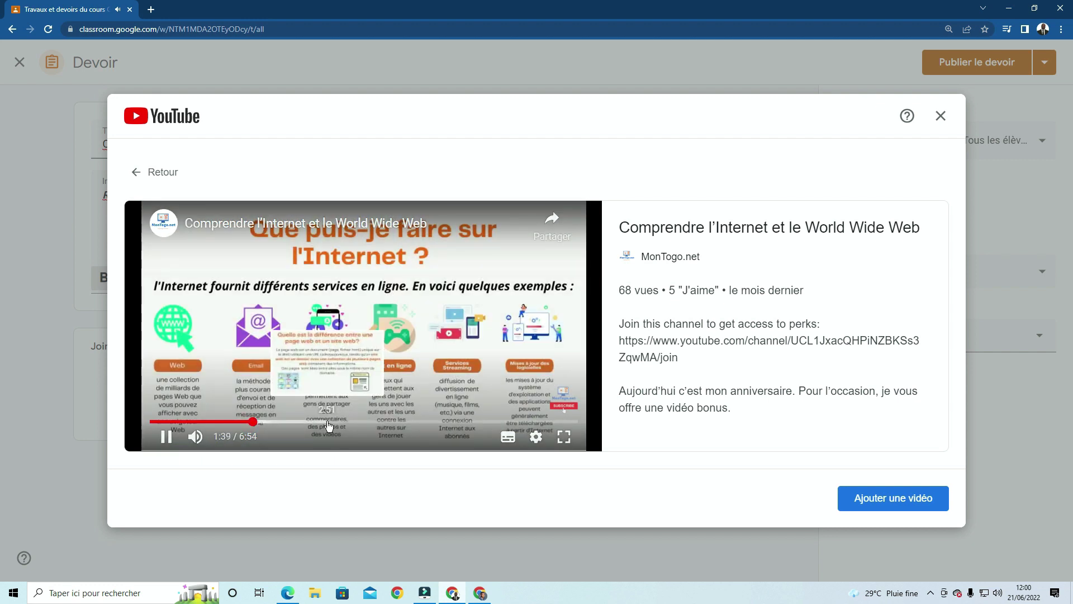
{"action": "left_click", "coordinate": [328, 422]}
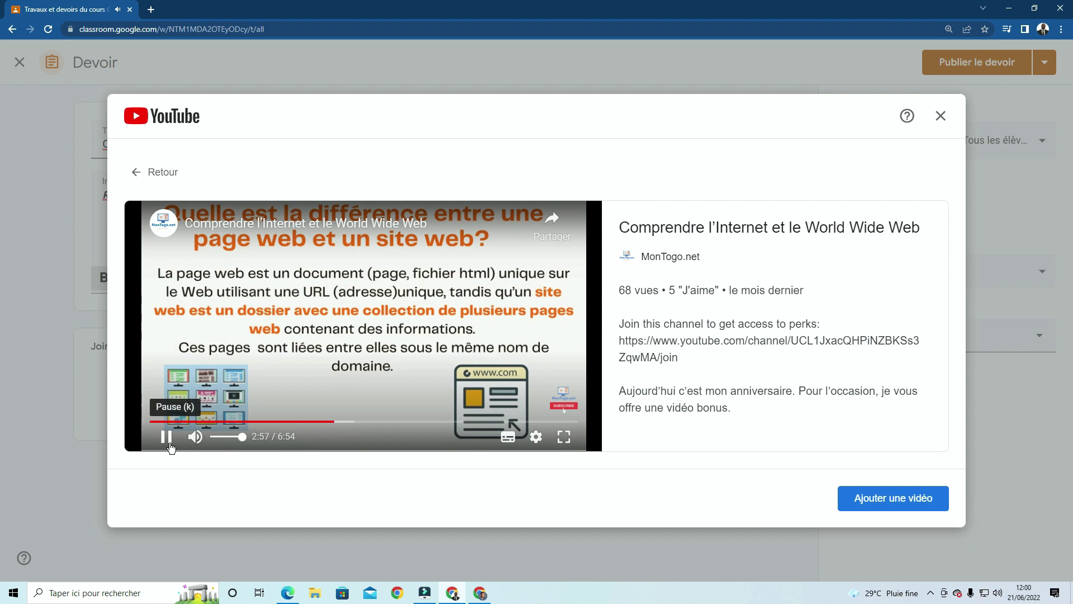
{"action": "left_click", "coordinate": [170, 445]}
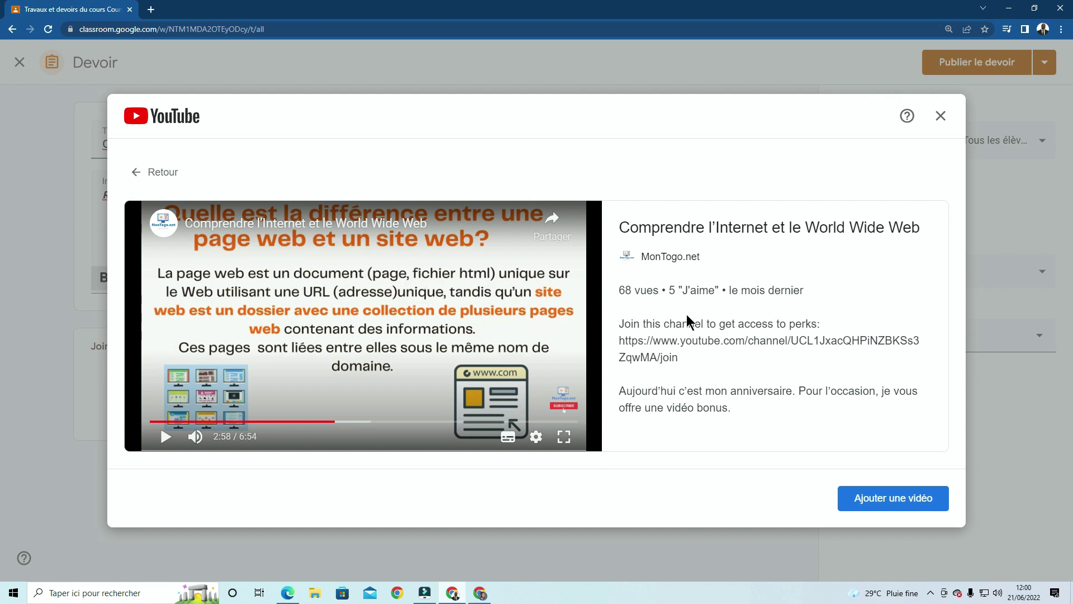
{"action": "left_click", "coordinate": [905, 499]}
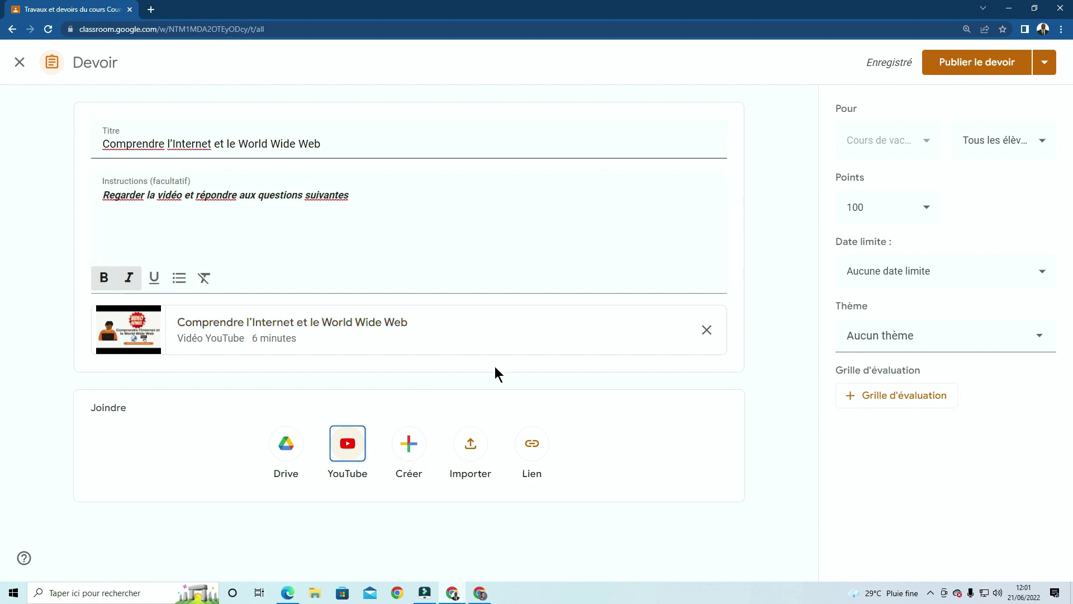
Create a new Google Docs file from the assignment's Créer menu under Joindre.
{"action": "left_click", "coordinate": [411, 455]}
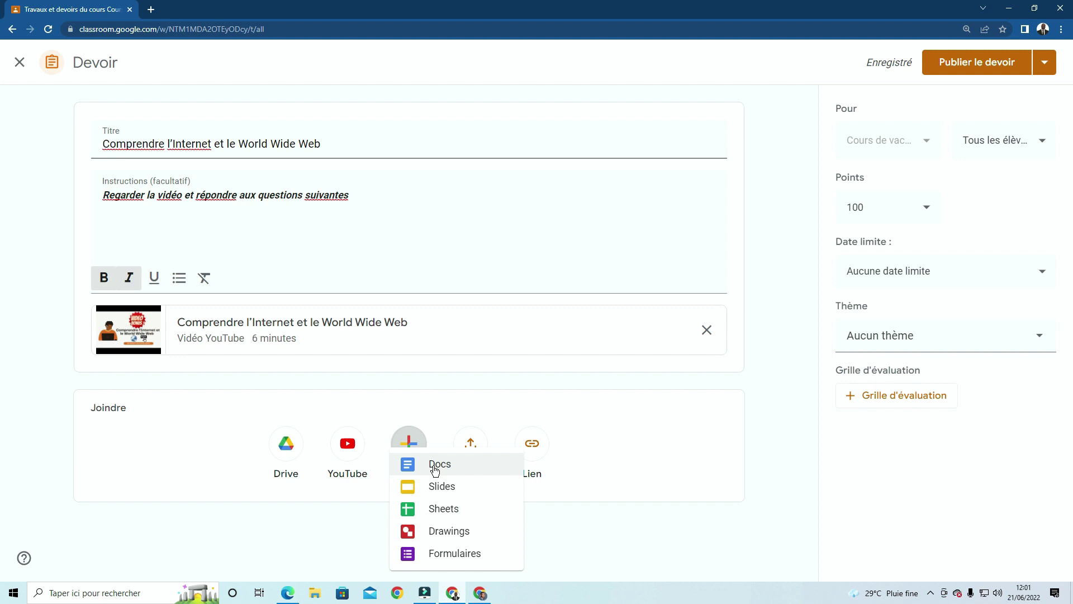
{"action": "left_click", "coordinate": [435, 468]}
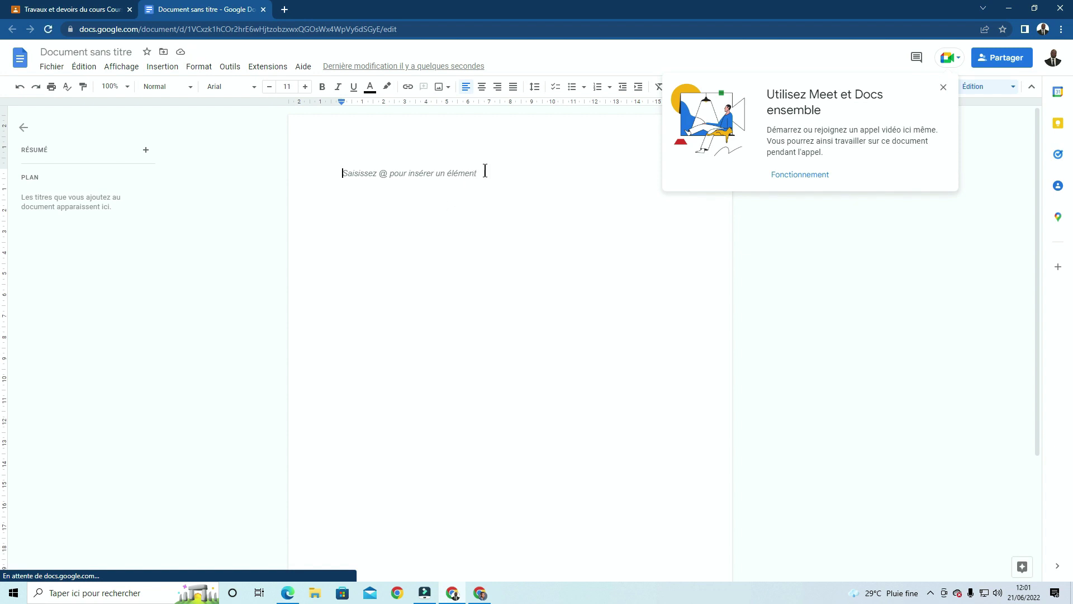
Title the document 'Comprendre l'Internet et le World Wide Web' from clipboard history and open its page header.
{"action": "left_click", "coordinate": [943, 87]}
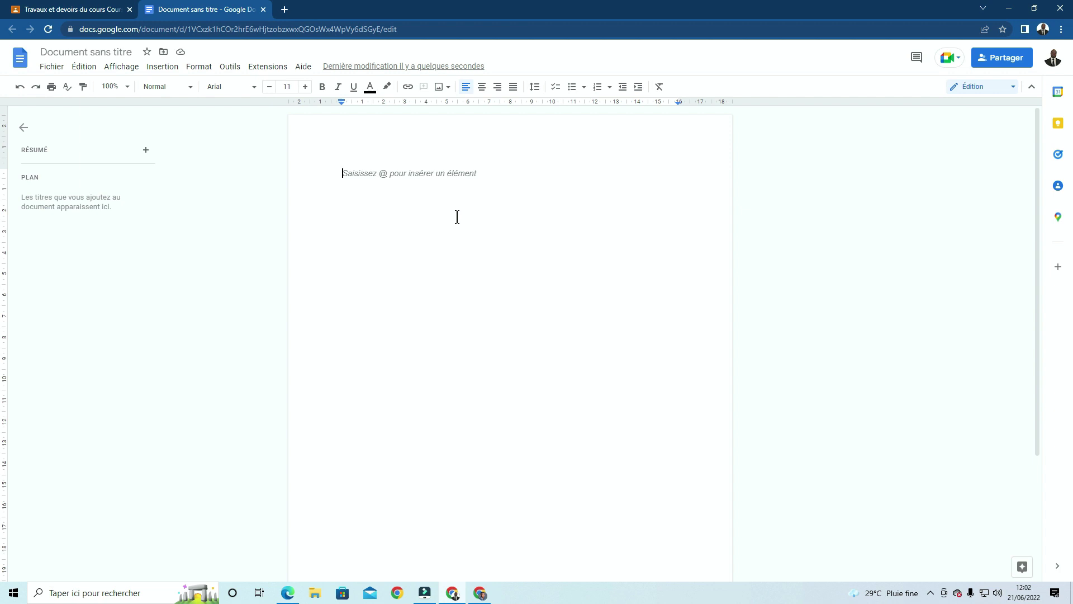
{"action": "left_click", "coordinate": [95, 47]}
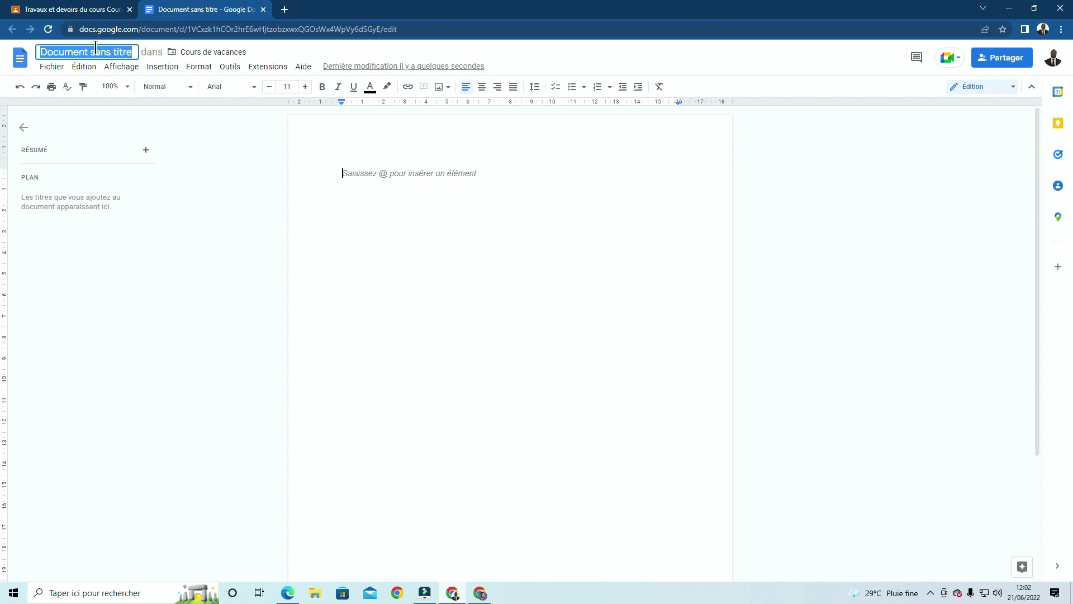
{"action": "key", "text": "super+v"}
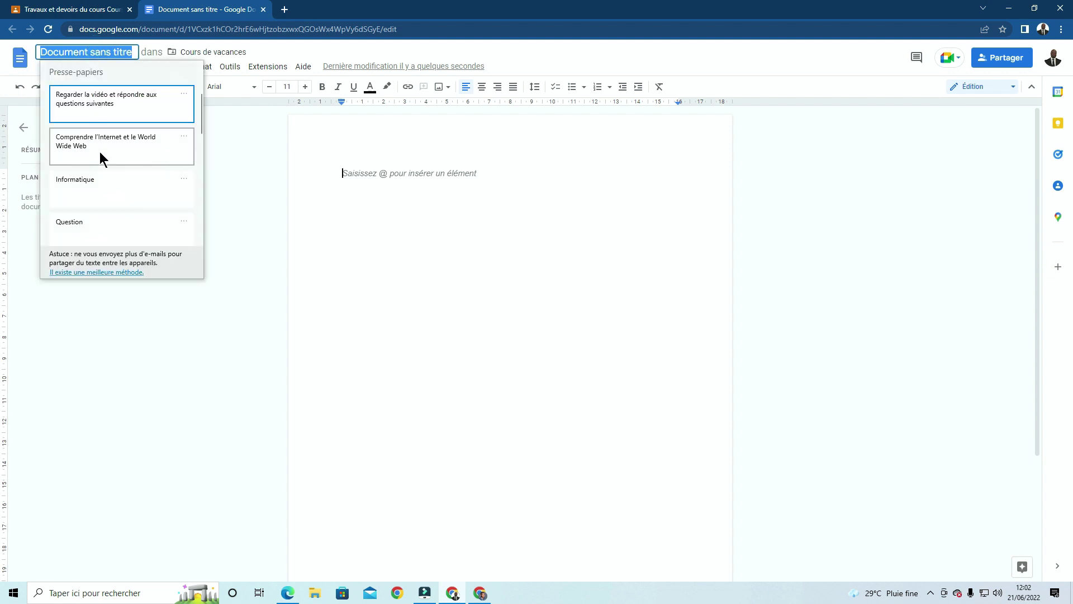
{"action": "left_click", "coordinate": [104, 146]}
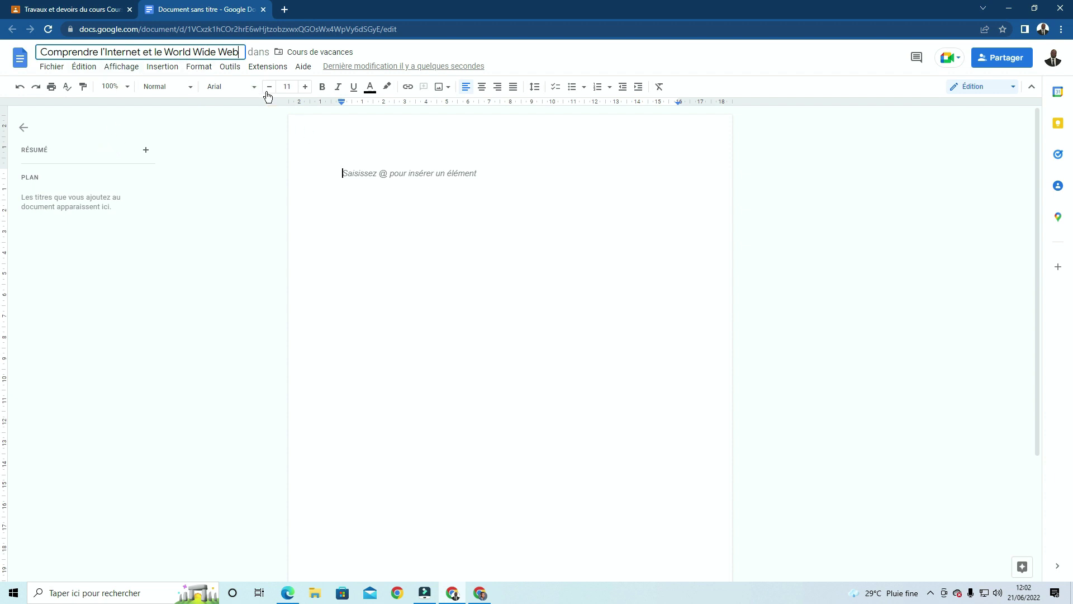
{"action": "left_click", "coordinate": [366, 137]}
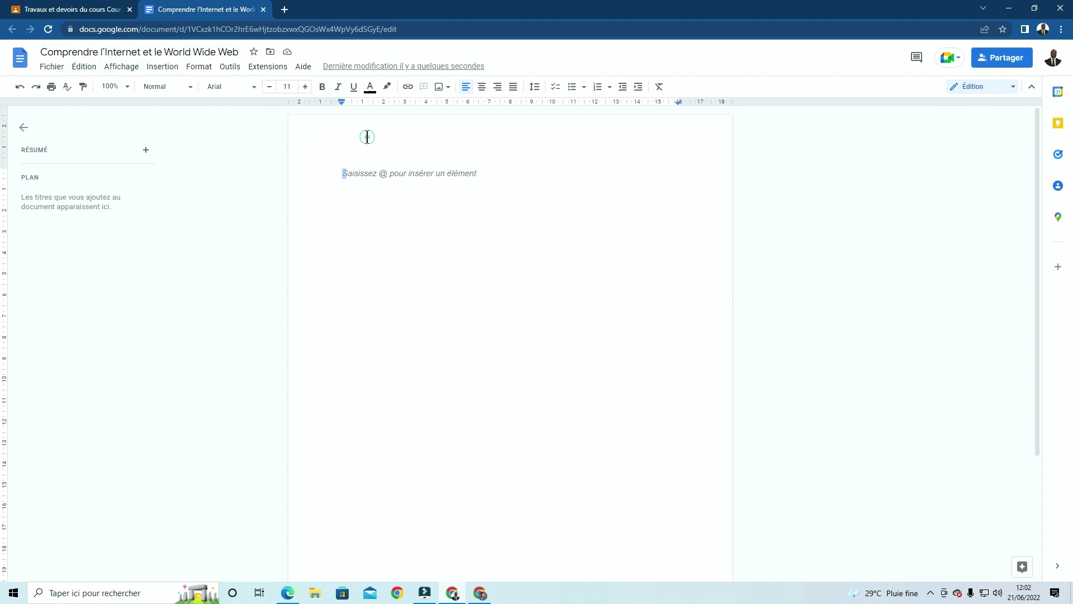
{"action": "left_click", "coordinate": [430, 130]}
{"action": "double_click", "coordinate": [430, 131]}
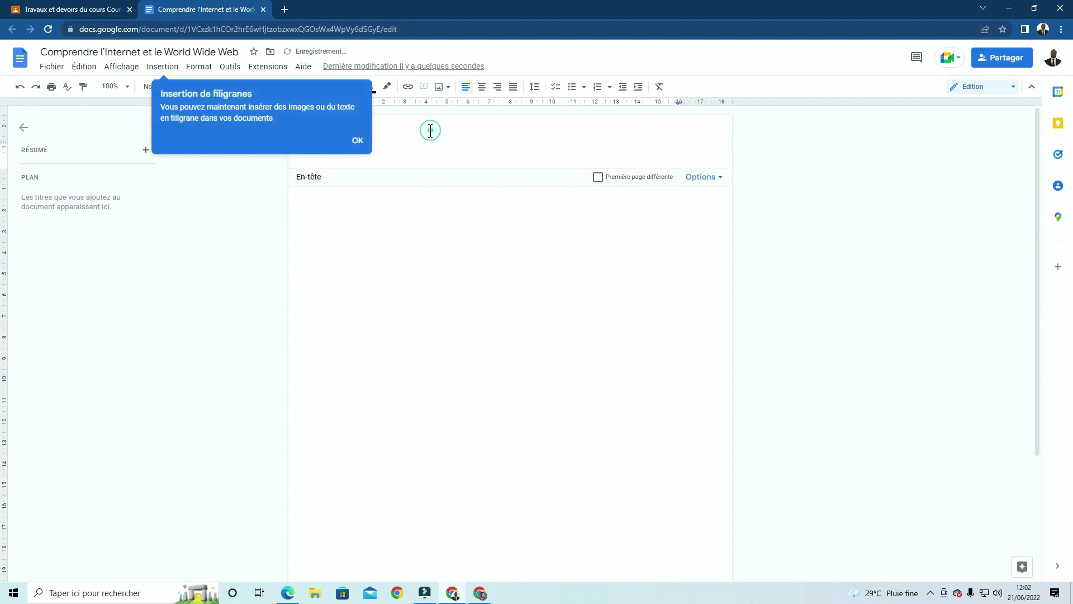
{"action": "left_click", "coordinate": [357, 141]}
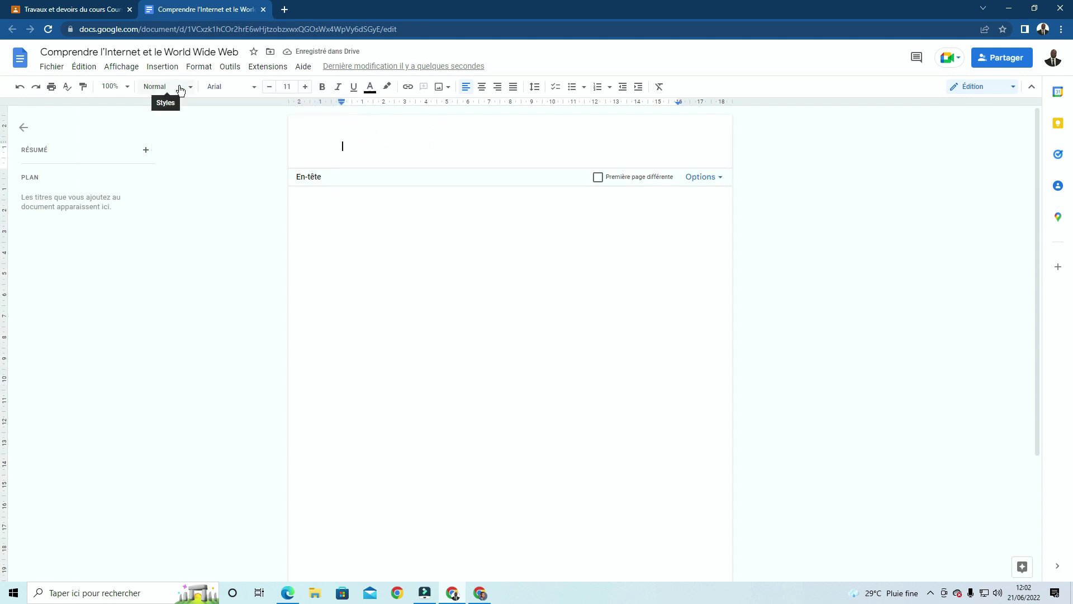
Insert a 3-column, 2-row table into the page header.
{"action": "left_click", "coordinate": [163, 68]}
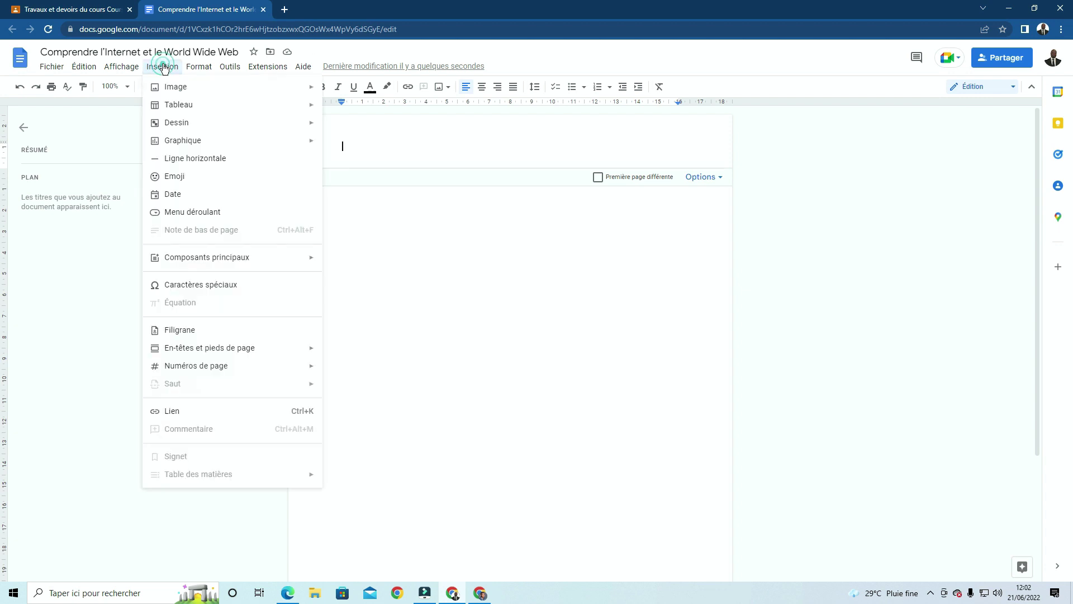
{"action": "mouse_move", "coordinate": [178, 107]}
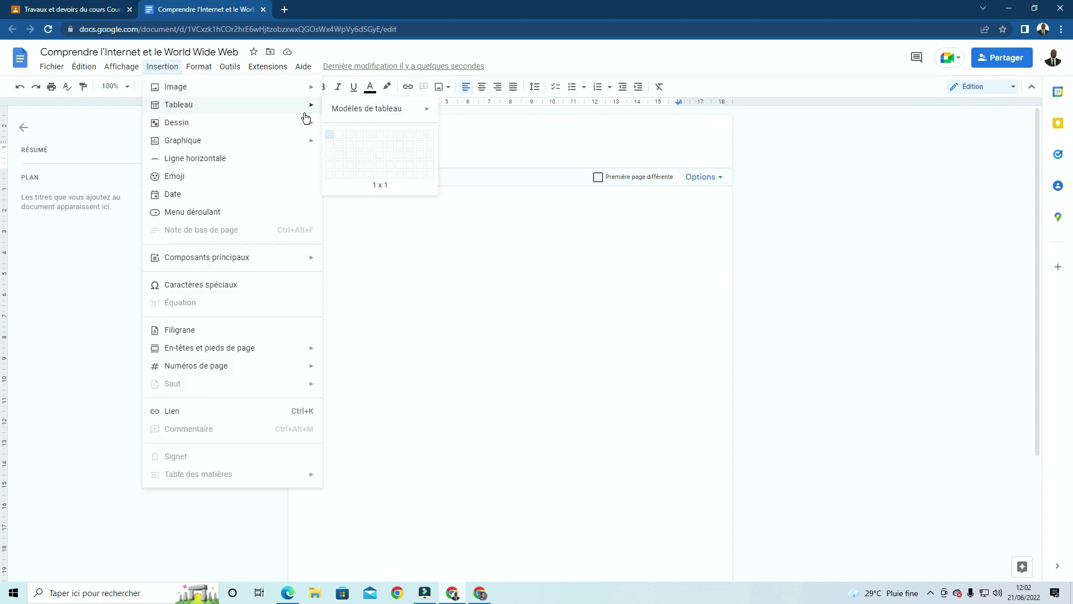
{"action": "left_click", "coordinate": [349, 144]}
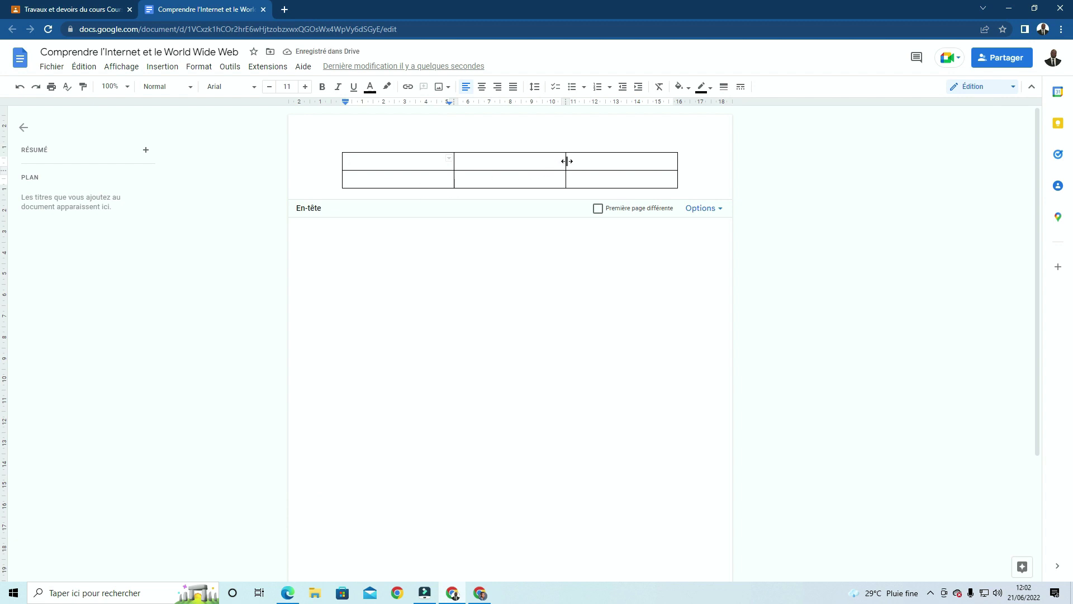
Label the table's top-row cells Nom, Prenom and Note.
{"action": "left_click", "coordinate": [597, 161]}
{"action": "type", "text": "Note"}
{"action": "left_click", "coordinate": [482, 161]}
{"action": "type", "text": "Prenom"}
{"action": "left_click", "coordinate": [425, 164]}
{"action": "type", "text": "Nom"}
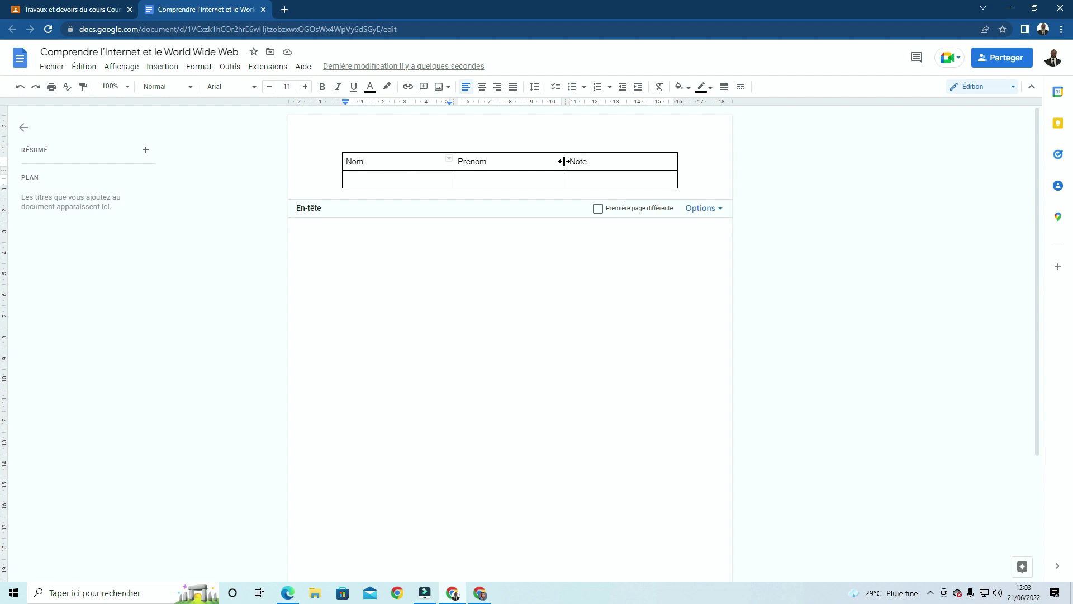
Widen the Prenom and Nom columns, narrow Note, and shrink the table from its left edge.
{"action": "left_click_drag", "start_coordinate": [564, 161], "coordinate": [641, 154]}
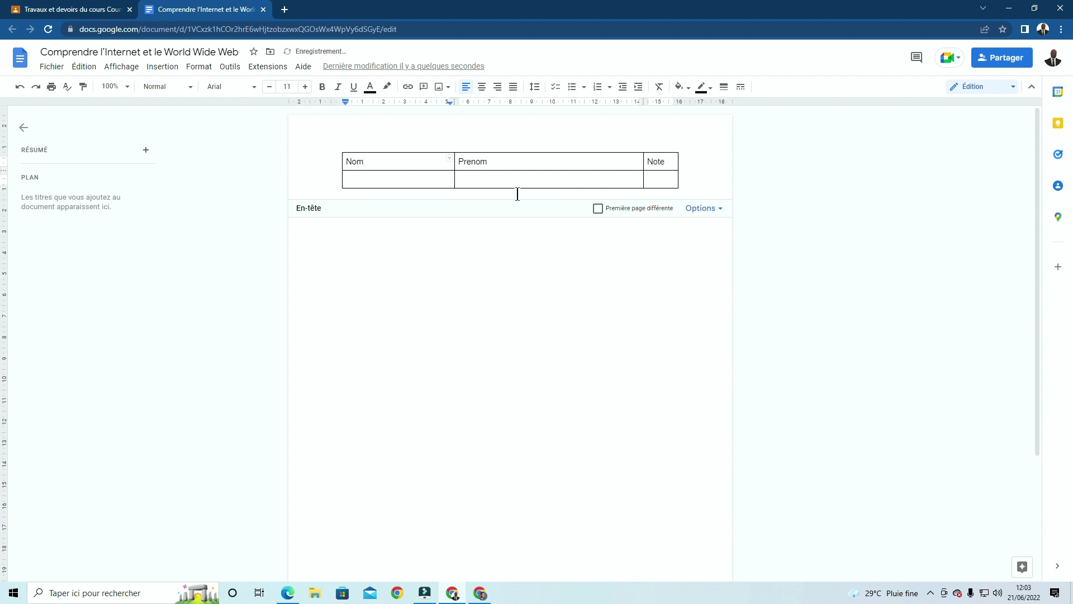
{"action": "left_click", "coordinate": [455, 162]}
{"action": "left_click_drag", "start_coordinate": [482, 164], "coordinate": [581, 156]}
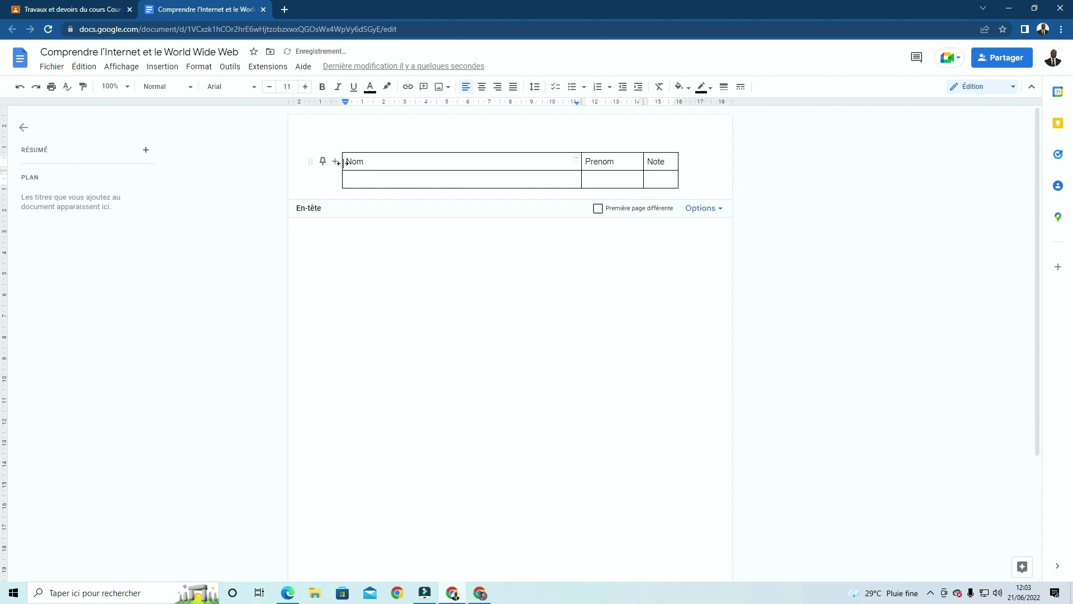
{"action": "left_click_drag", "start_coordinate": [337, 163], "coordinate": [514, 157]}
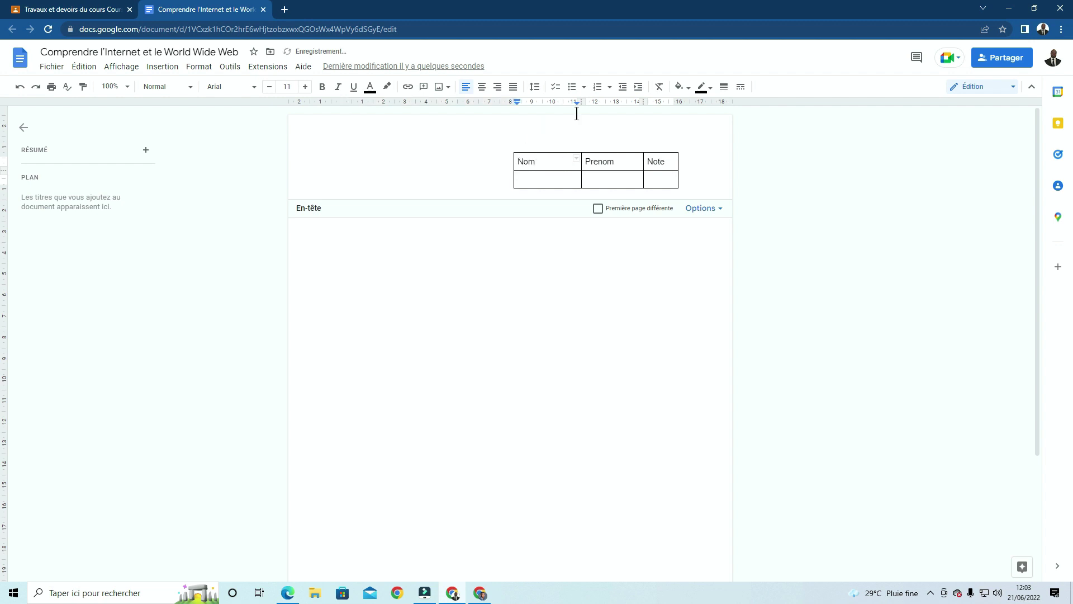
{"action": "left_click", "coordinate": [568, 133]}
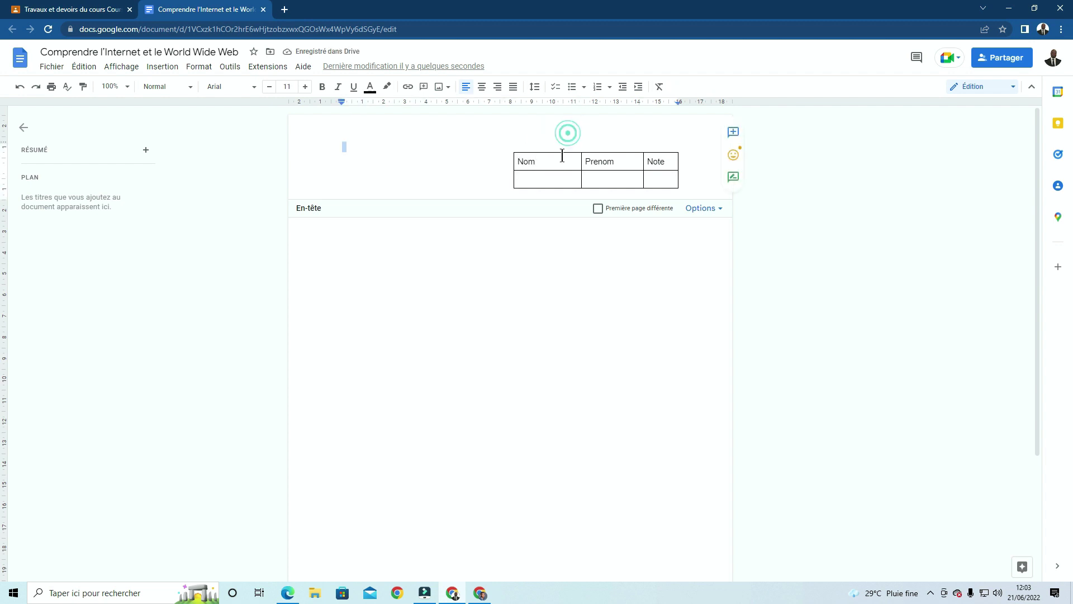
{"action": "left_click", "coordinate": [672, 139]}
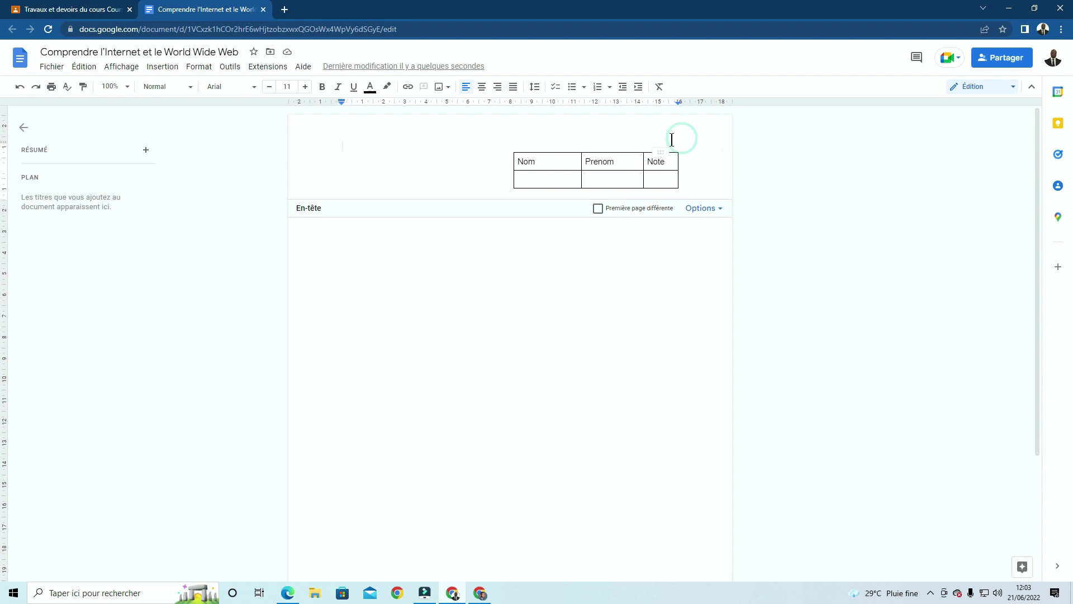
{"action": "left_click", "coordinate": [644, 161]}
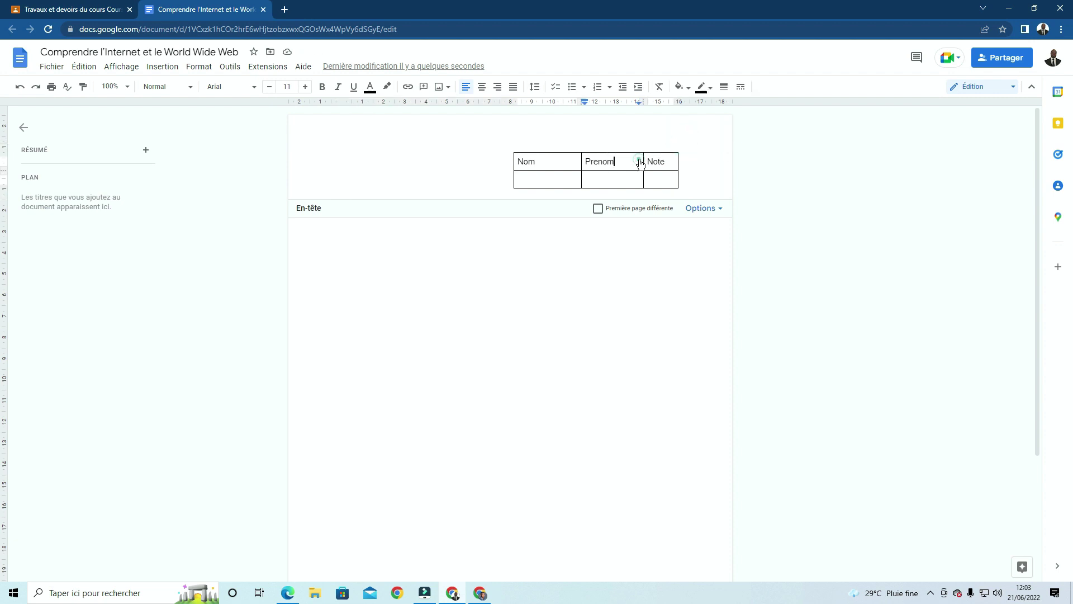
{"action": "left_click", "coordinate": [693, 154]}
{"action": "left_click", "coordinate": [720, 211]}
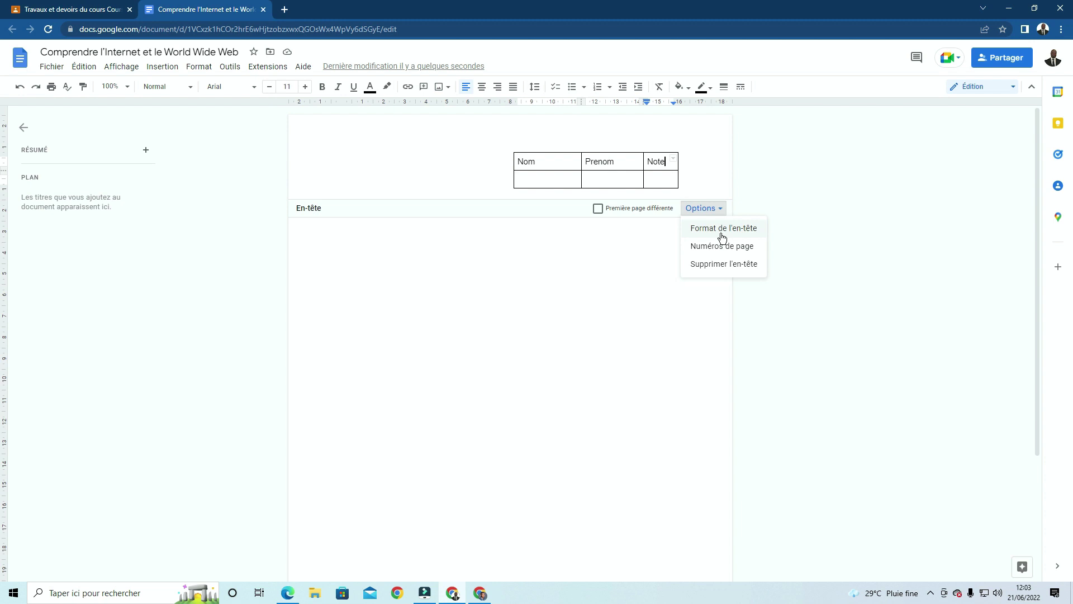
Change the header margin from 1.27 to 0 cm in Format de l'en-tête, then return to the body.
{"action": "left_click", "coordinate": [722, 239]}
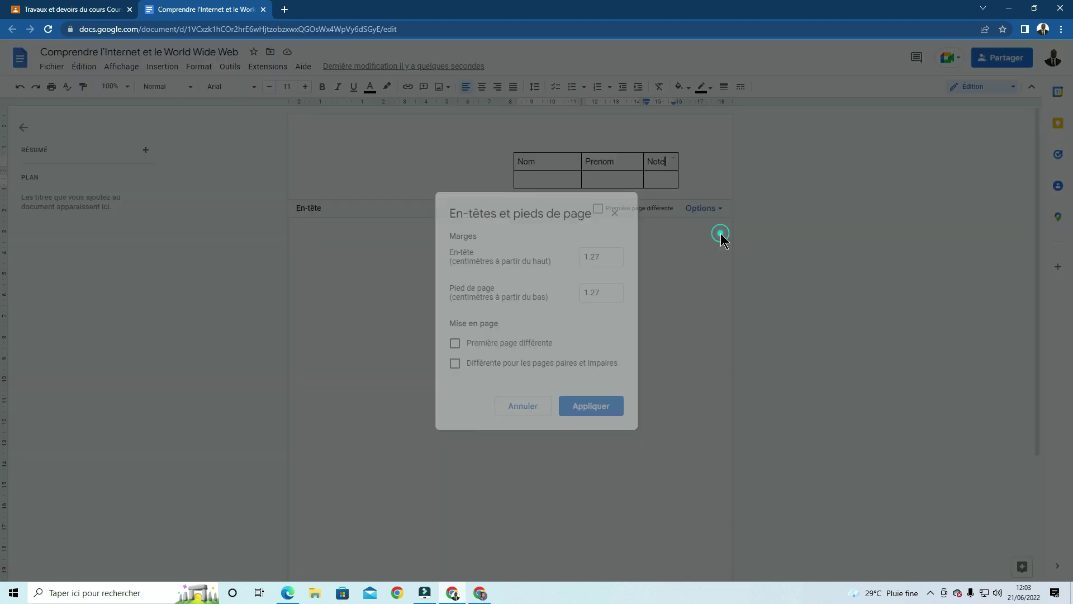
{"action": "left_click", "coordinate": [608, 255]}
{"action": "left_click_drag", "start_coordinate": [608, 255], "coordinate": [579, 257]}
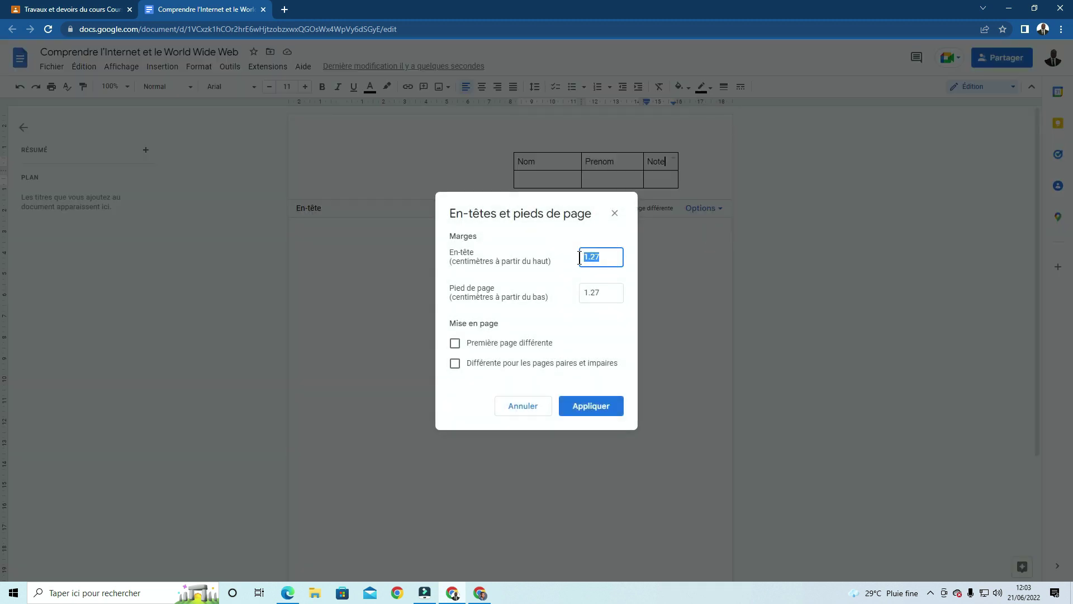
{"action": "type", "text": "0"}
{"action": "left_click", "coordinate": [588, 407]}
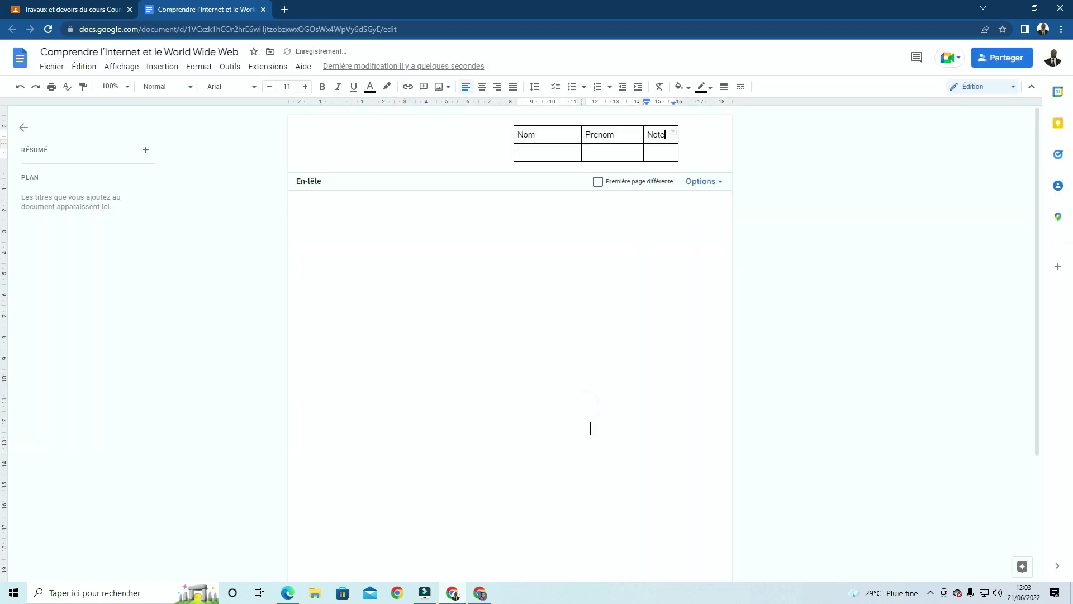
{"action": "left_click", "coordinate": [611, 384]}
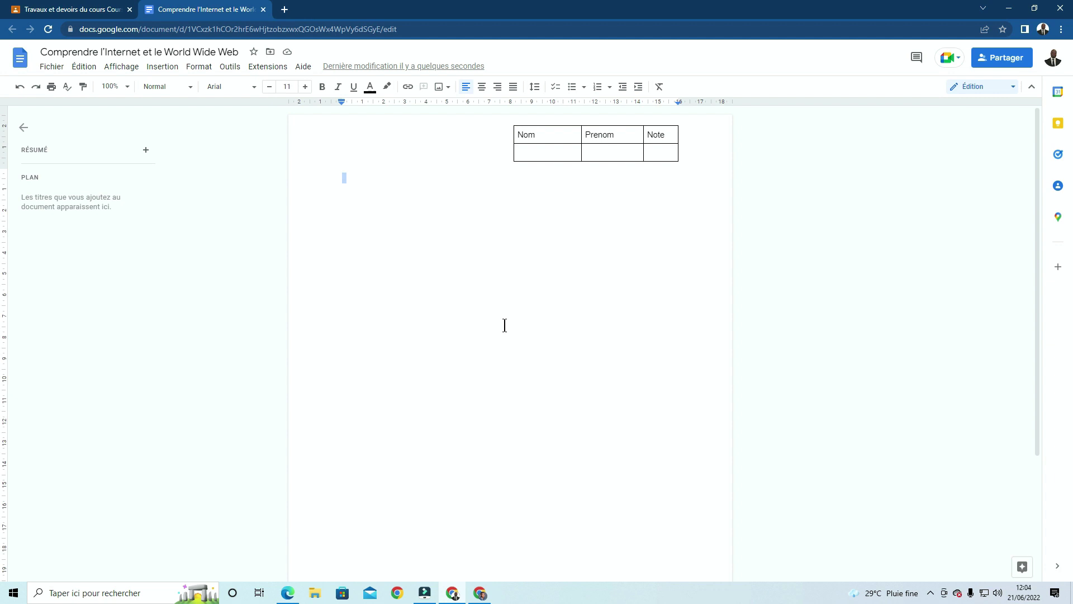
Copy the five numbered questions from the Word Online document and return to Google Docs.
{"action": "mouse_move", "coordinate": [288, 592]}
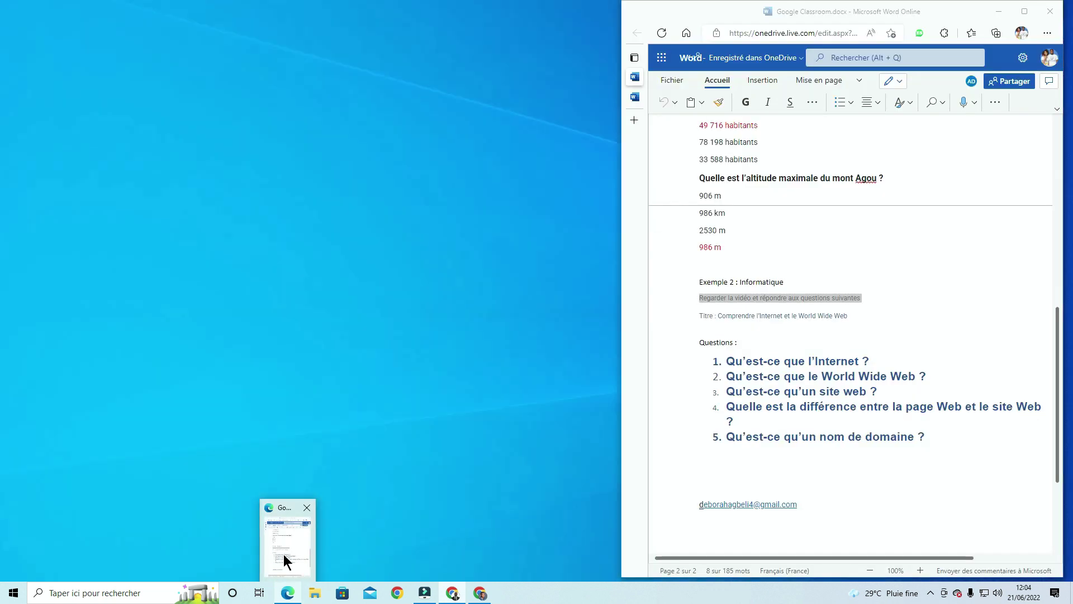
{"action": "left_click", "coordinate": [283, 554]}
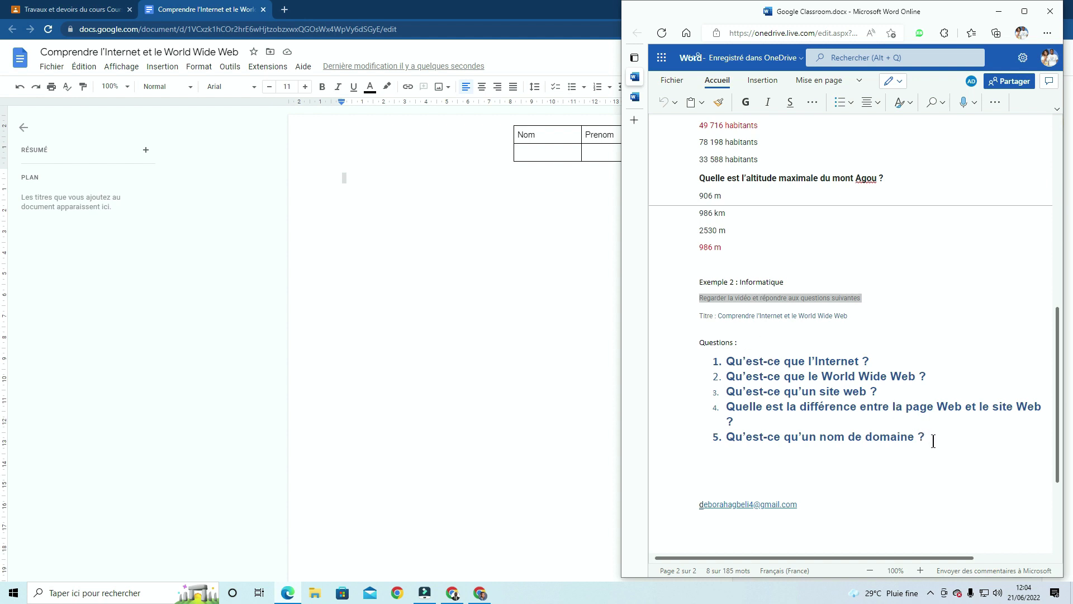
{"action": "left_click_drag", "start_coordinate": [929, 438], "coordinate": [713, 363]}
{"action": "key", "text": "ctrl+c"}
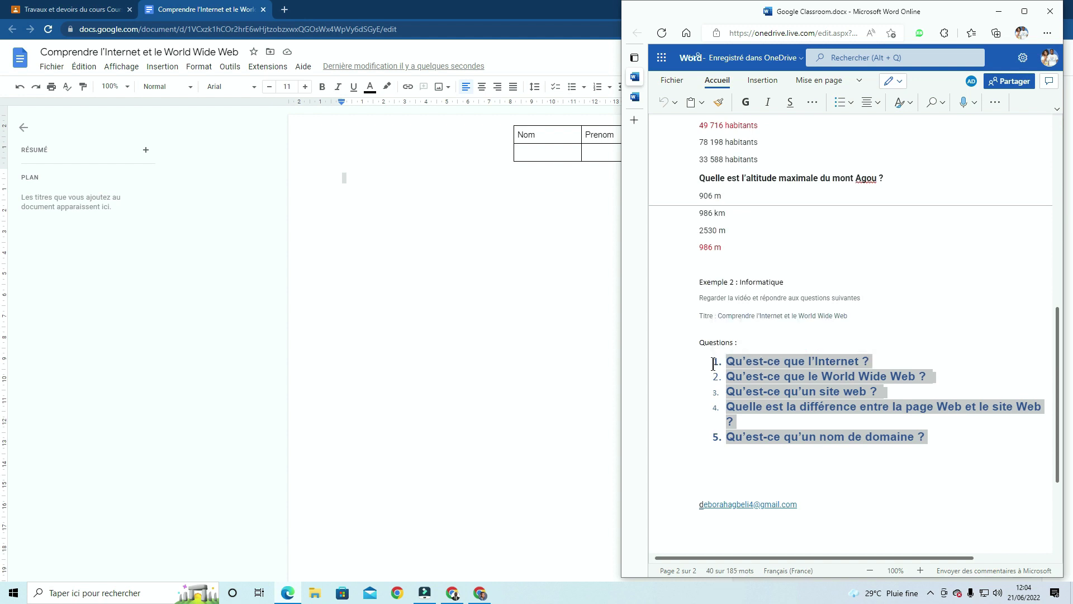
{"action": "left_click", "coordinate": [390, 194]}
{"action": "left_click", "coordinate": [385, 186]}
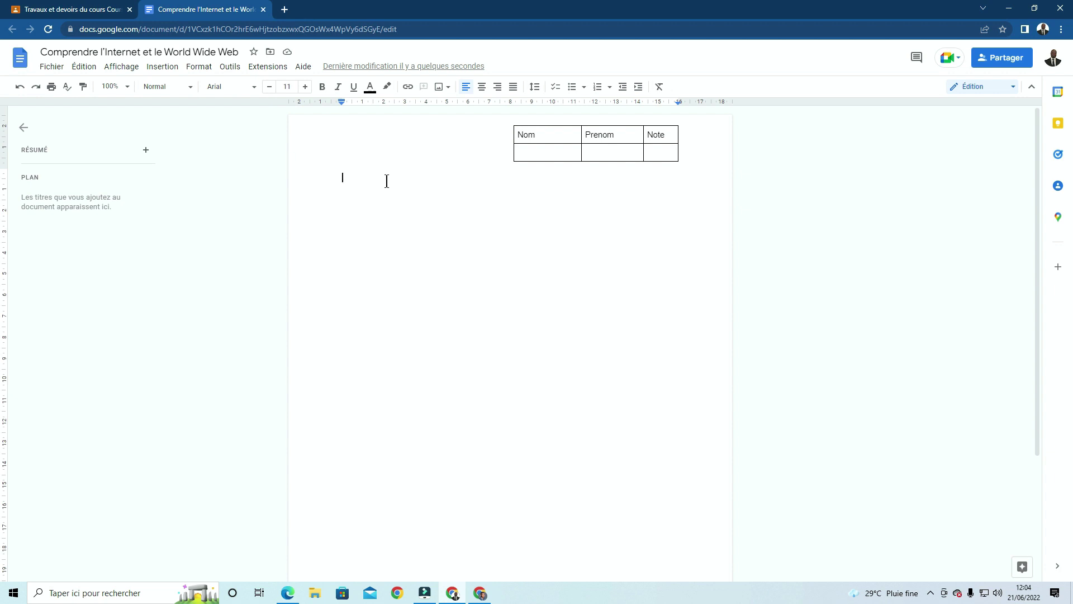
Type 'Evaluation' below the header and style it as a Titre 1 heading.
{"action": "type", "text": "Evaluation"}
{"action": "left_click_drag", "start_coordinate": [387, 180], "coordinate": [292, 177]}
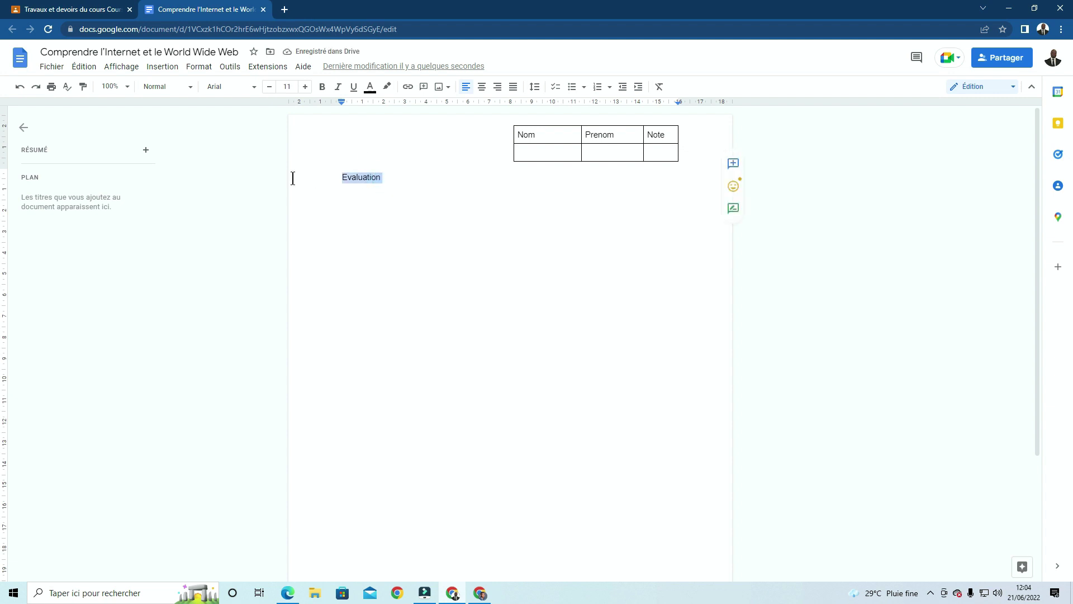
{"action": "left_click", "coordinate": [190, 88]}
{"action": "mouse_move", "coordinate": [196, 205]}
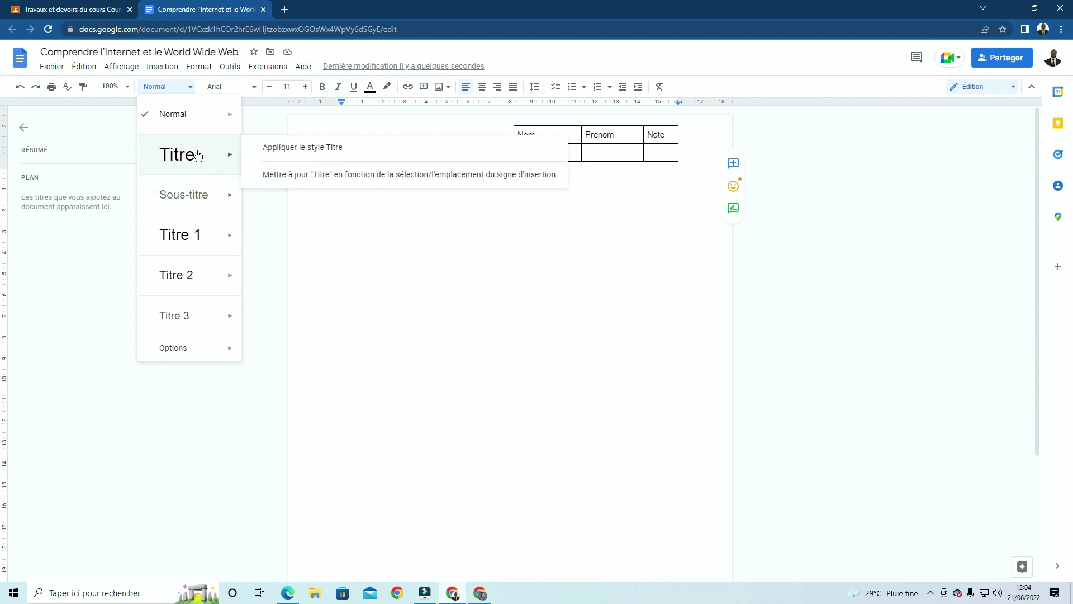
{"action": "mouse_move", "coordinate": [176, 235]}
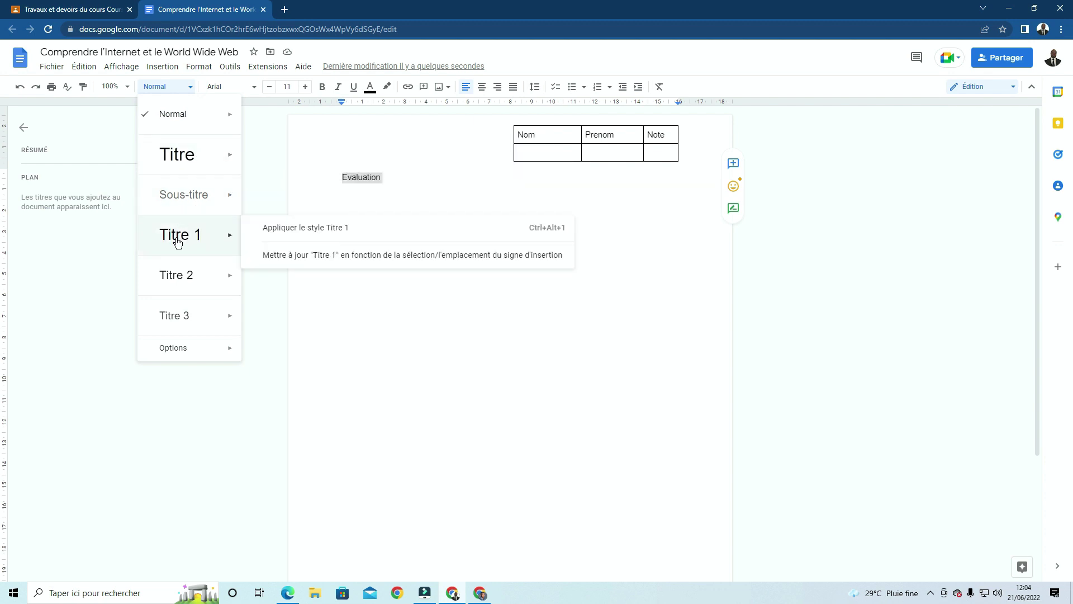
{"action": "left_click", "coordinate": [302, 228]}
Paste the five copied questions on a new line below the Evaluation heading.
{"action": "left_click", "coordinate": [392, 267]}
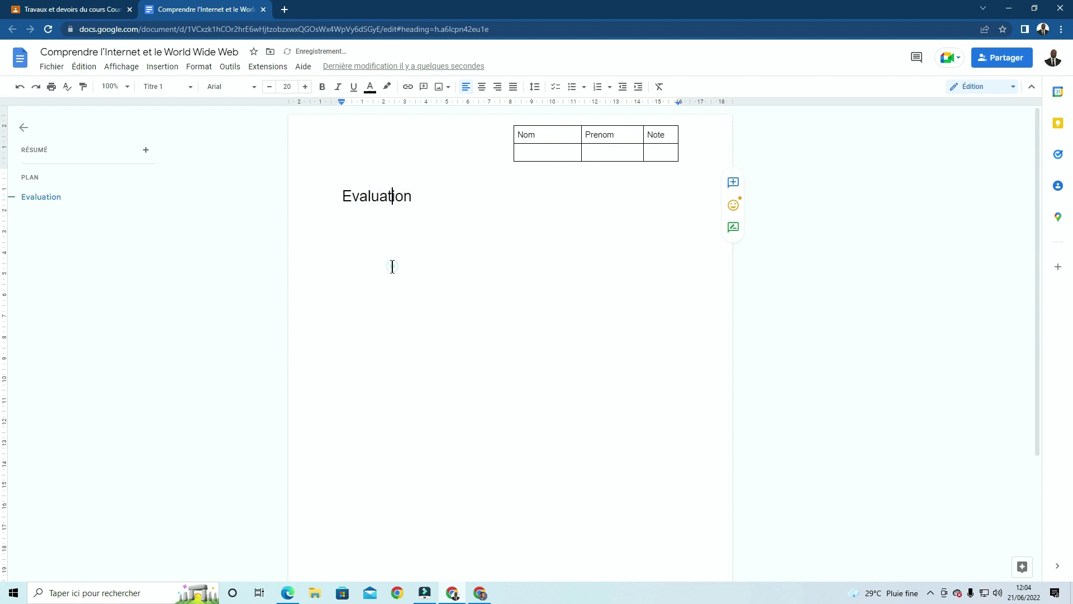
{"action": "left_click", "coordinate": [418, 206]}
{"action": "key", "text": "Return"}
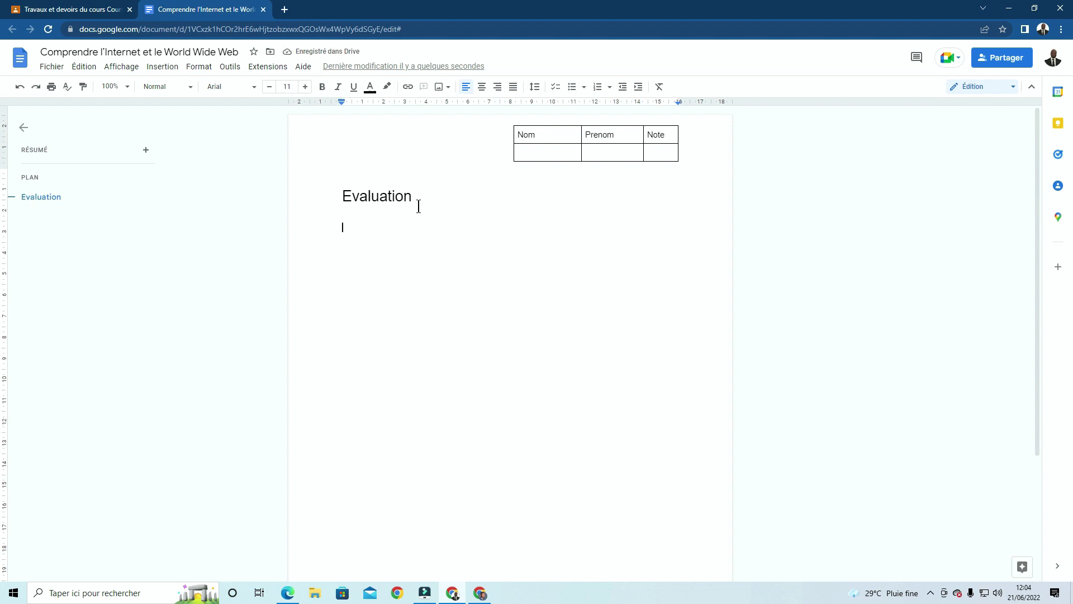
{"action": "key", "text": "ctrl+v"}
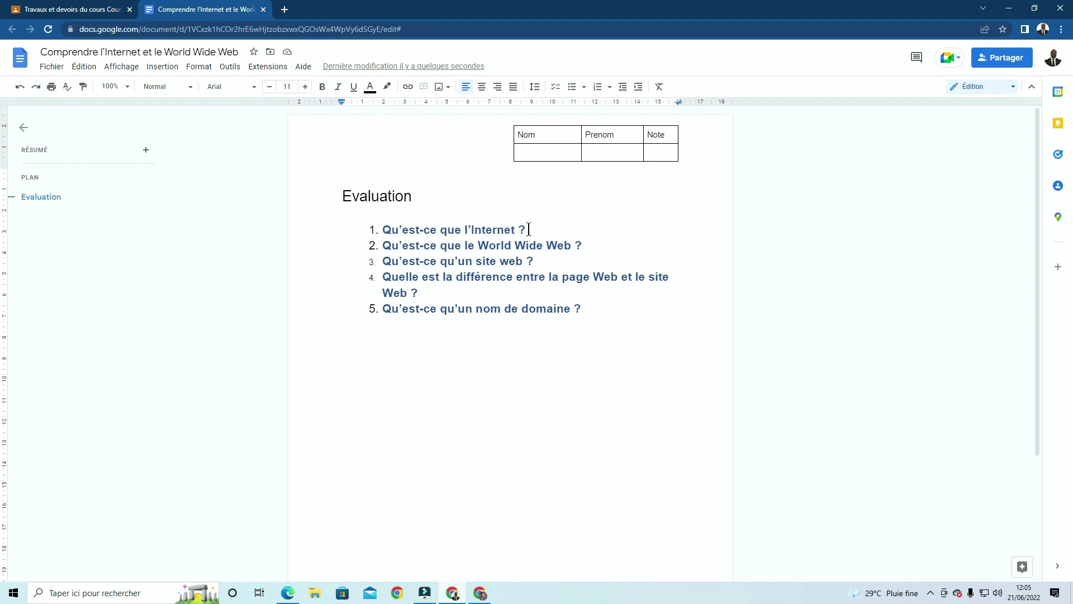
{"action": "left_click", "coordinate": [528, 230]}
Add unnumbered 1x1 answer tables beneath questions 1 and 2.
{"action": "key", "text": "Return"}
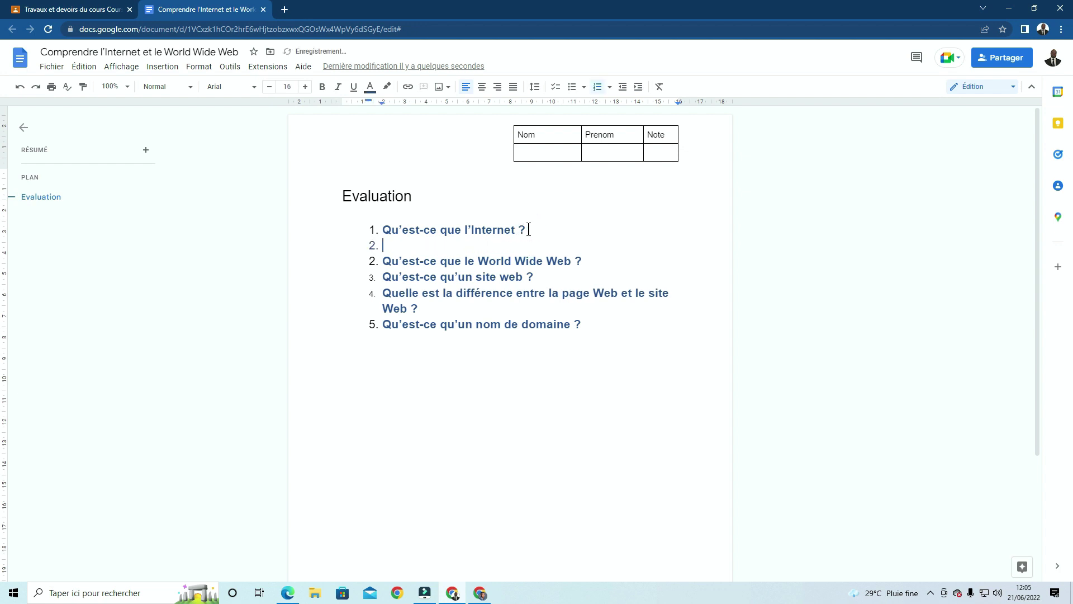
{"action": "key", "text": "BackSpace"}
{"action": "left_click", "coordinate": [170, 67]}
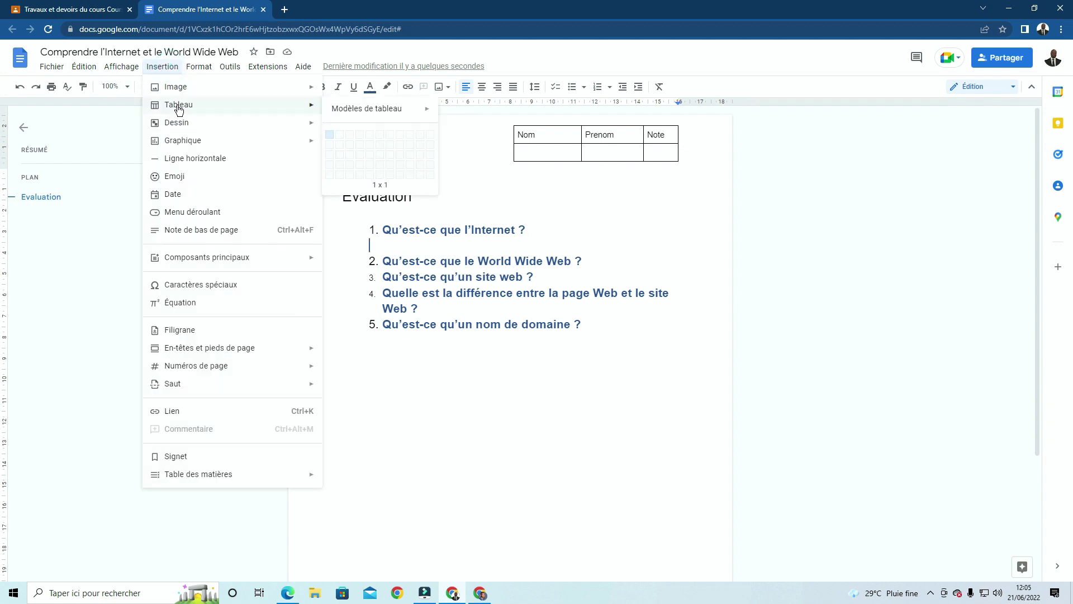
{"action": "mouse_move", "coordinate": [237, 123]}
{"action": "mouse_move", "coordinate": [299, 106]}
{"action": "left_click", "coordinate": [329, 136]}
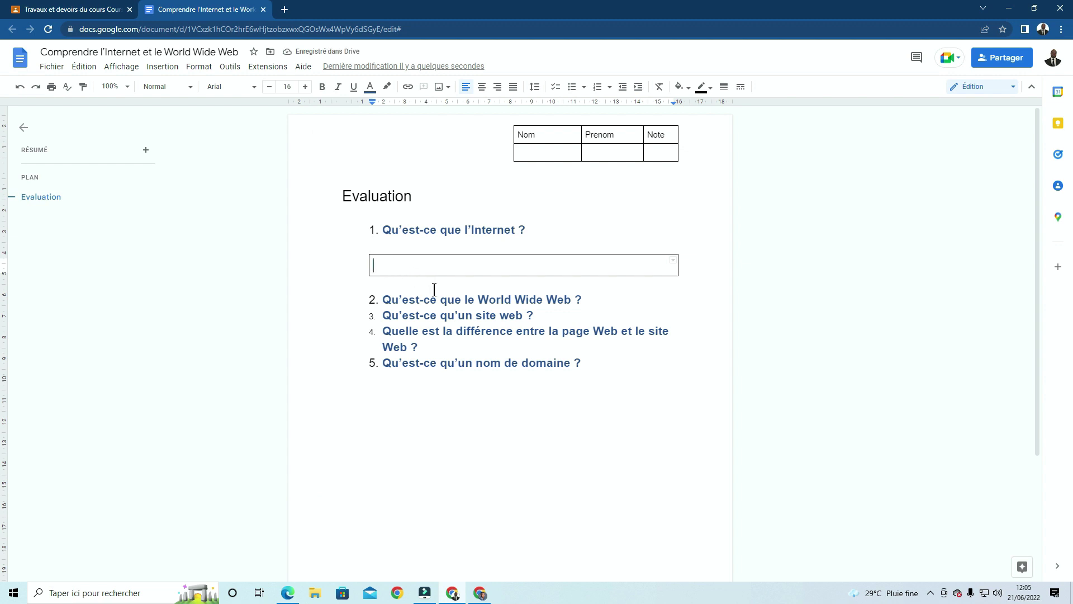
{"action": "left_click", "coordinate": [595, 298]}
{"action": "key", "text": "Return"}
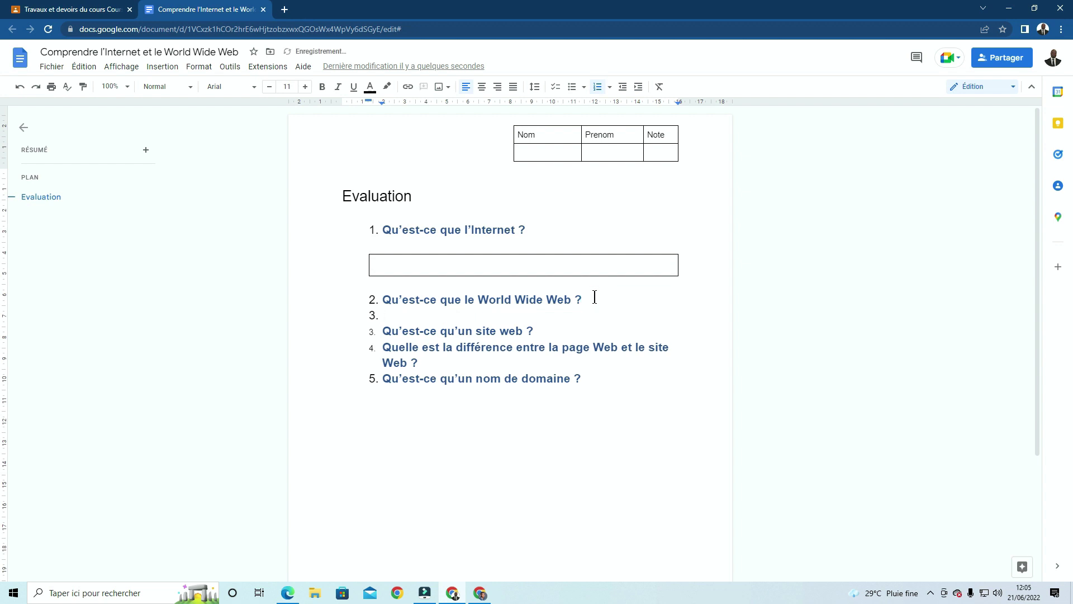
{"action": "key", "text": "BackSpace"}
{"action": "left_click", "coordinate": [159, 68]}
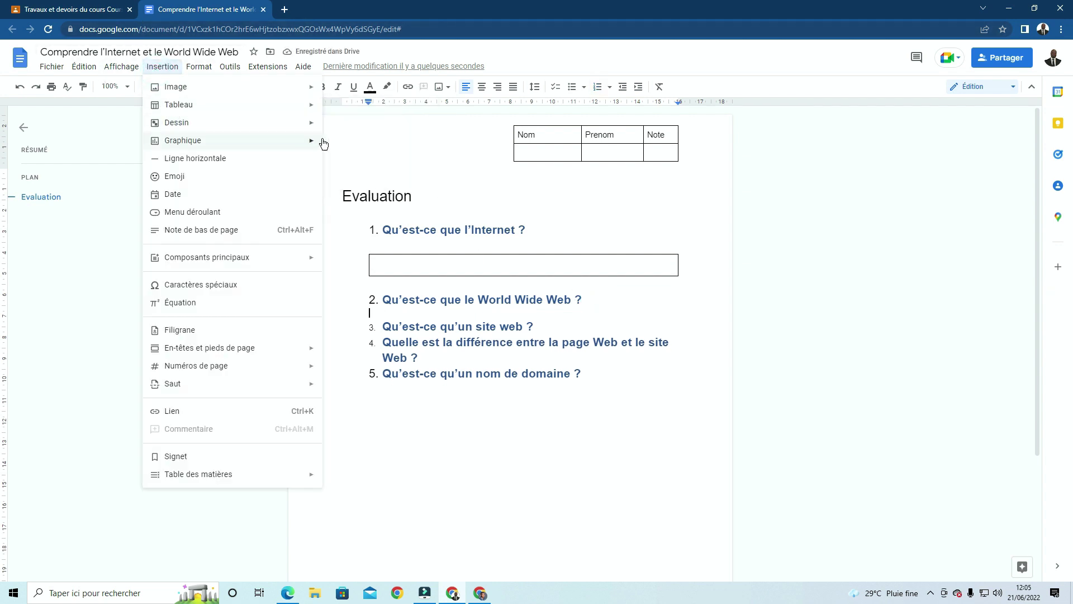
{"action": "mouse_move", "coordinate": [313, 105]}
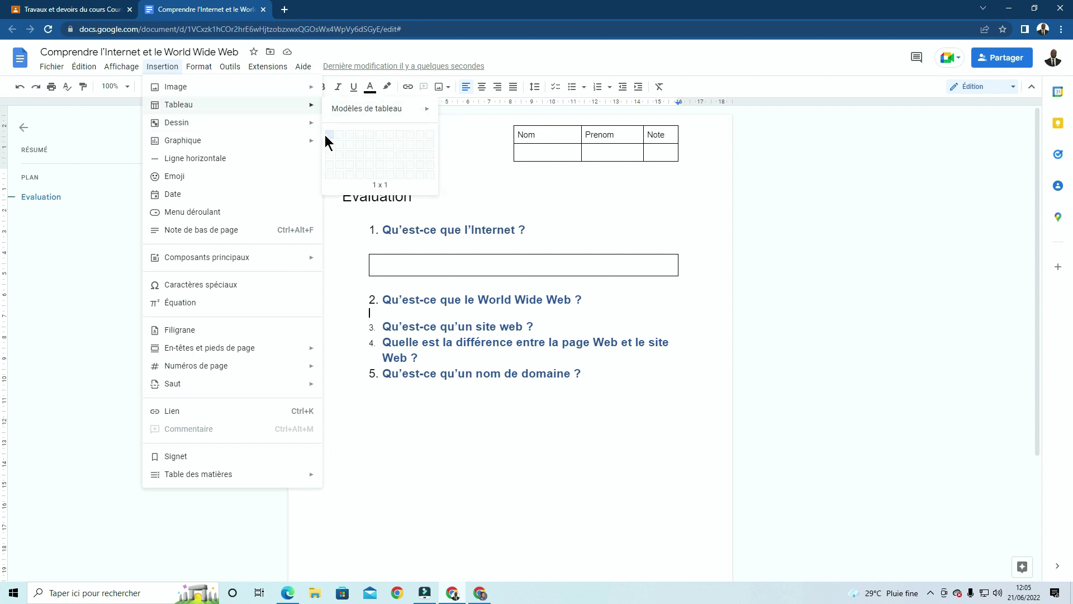
{"action": "left_click", "coordinate": [329, 136]}
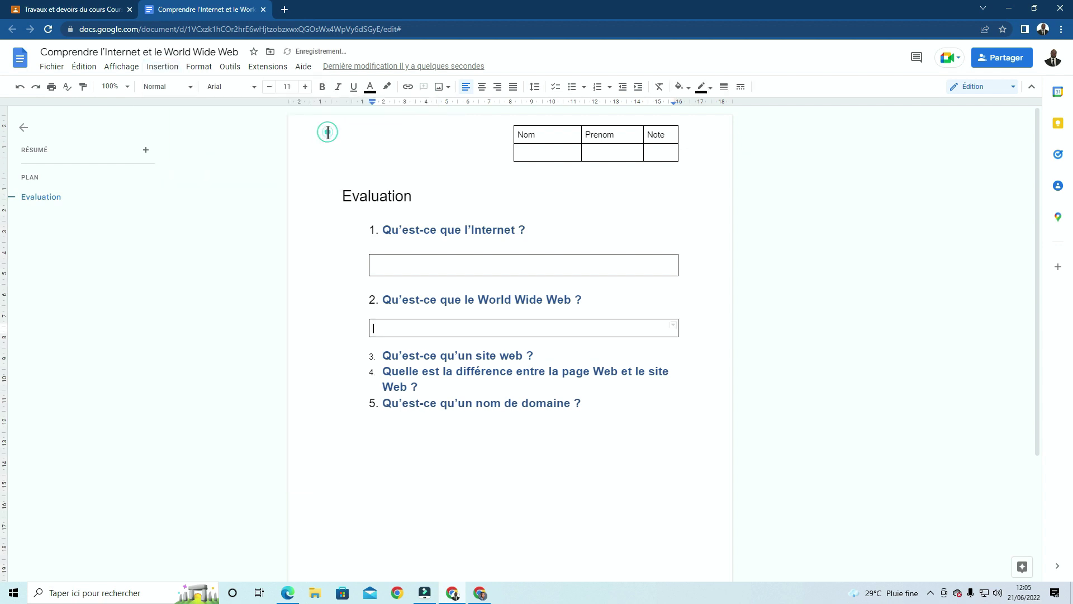
Add unnumbered 1x1 answer tables beneath questions 3 and 4.
{"action": "left_click", "coordinate": [552, 353]}
{"action": "key", "text": "Return"}
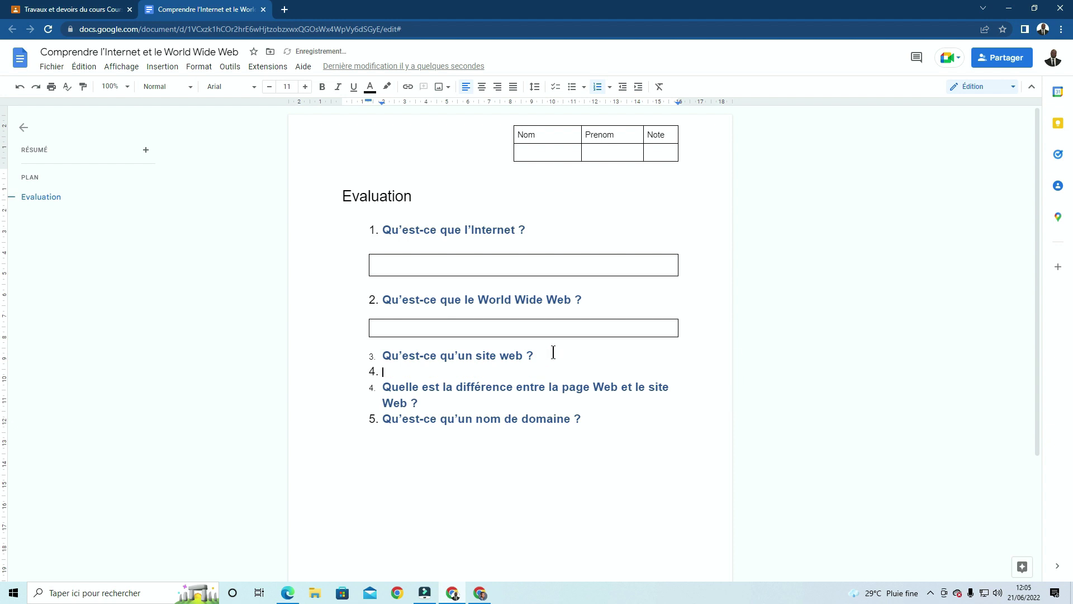
{"action": "key", "text": "BackSpace"}
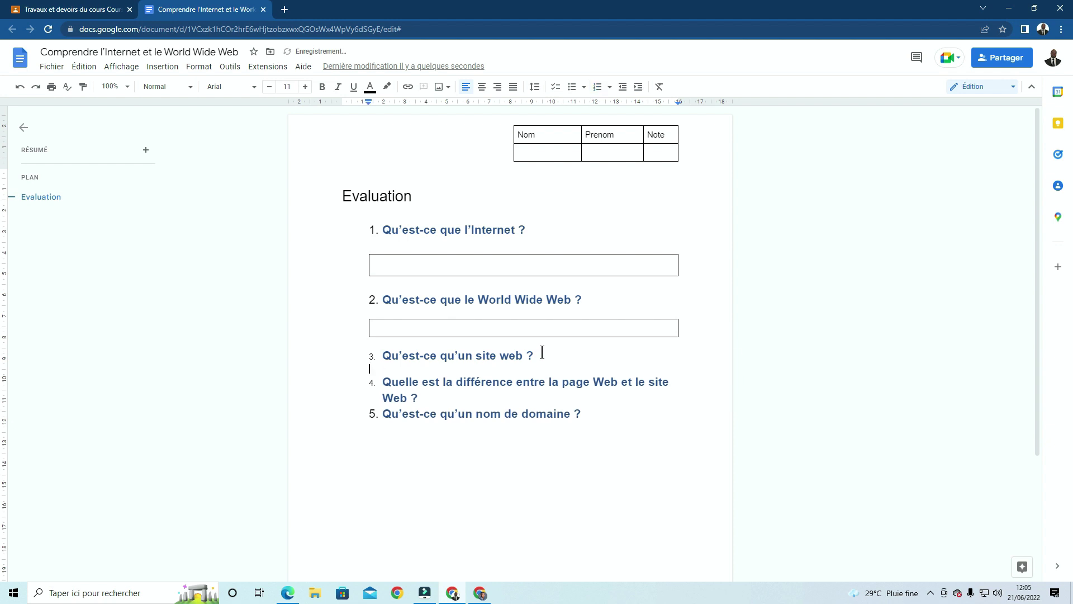
{"action": "left_click", "coordinate": [162, 67]}
{"action": "mouse_move", "coordinate": [288, 106]}
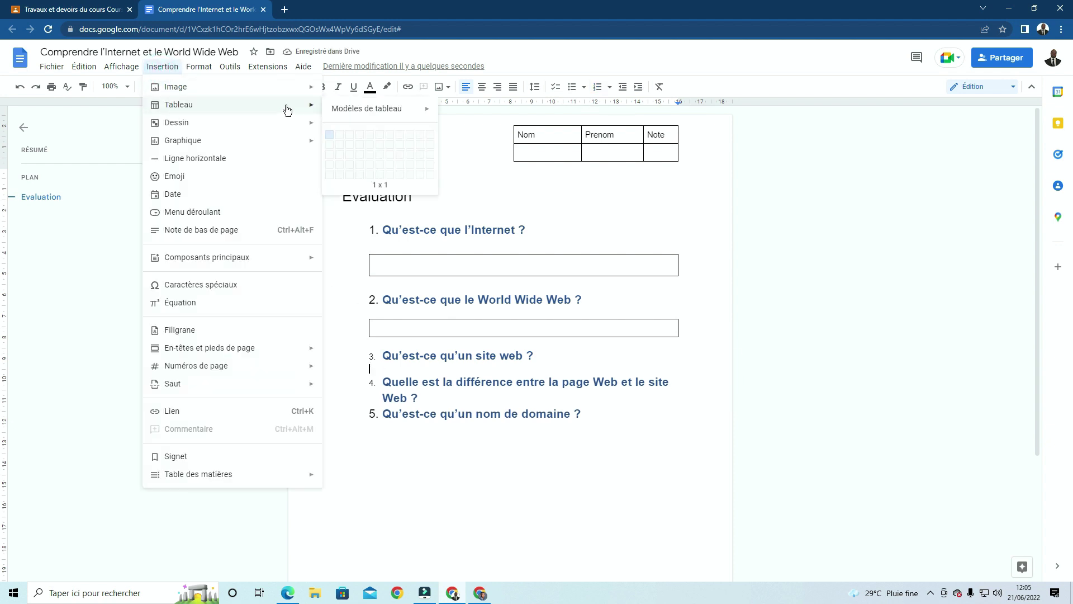
{"action": "left_click", "coordinate": [330, 136]}
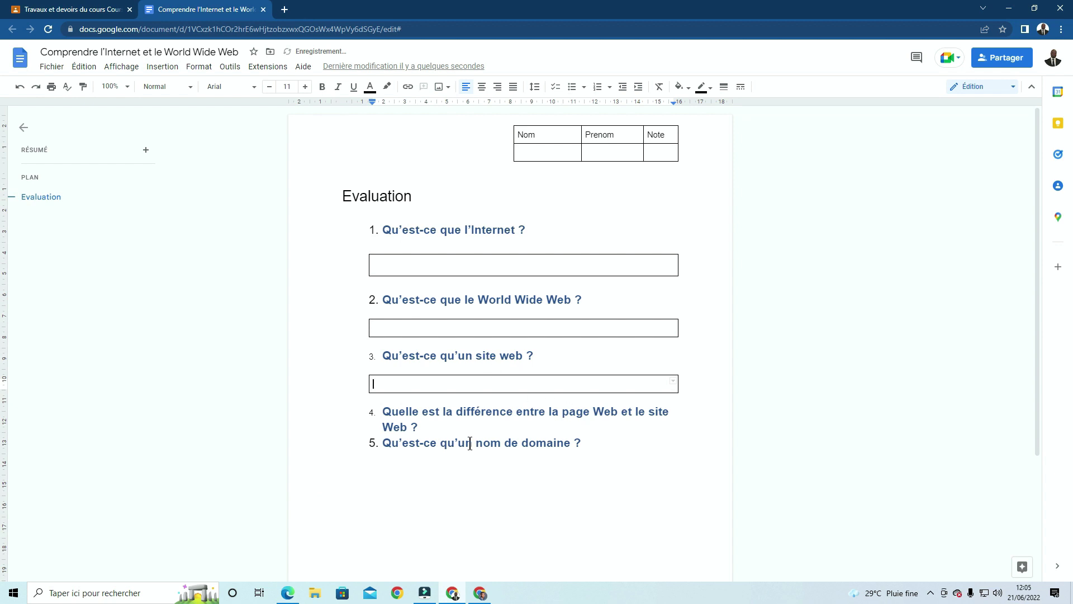
{"action": "left_click", "coordinate": [449, 429]}
{"action": "key", "text": "Return"}
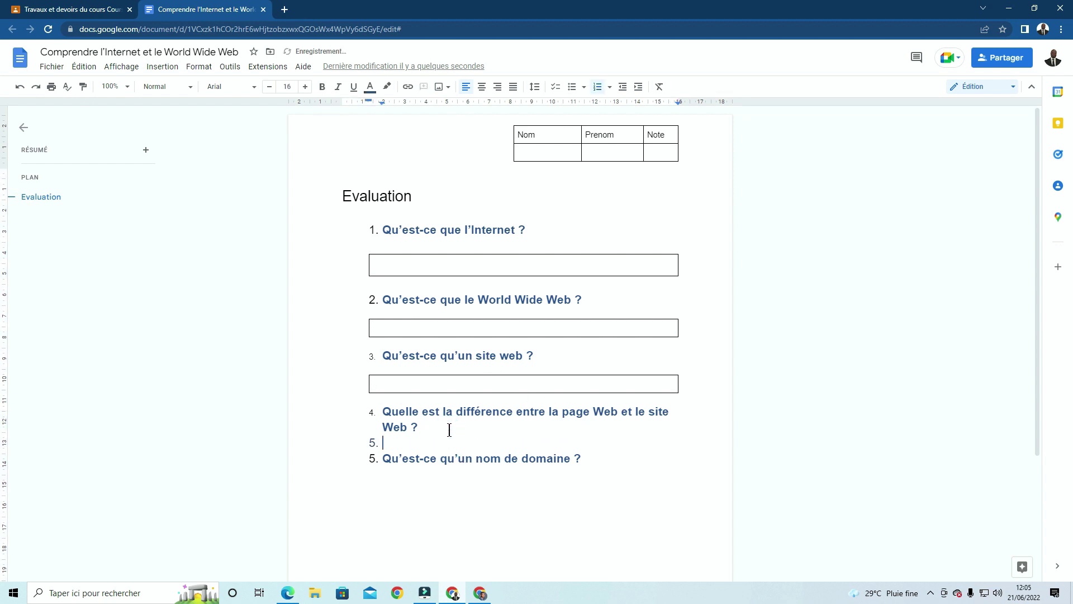
{"action": "key", "text": "BackSpace"}
{"action": "left_click", "coordinate": [162, 67]}
{"action": "mouse_move", "coordinate": [167, 104]}
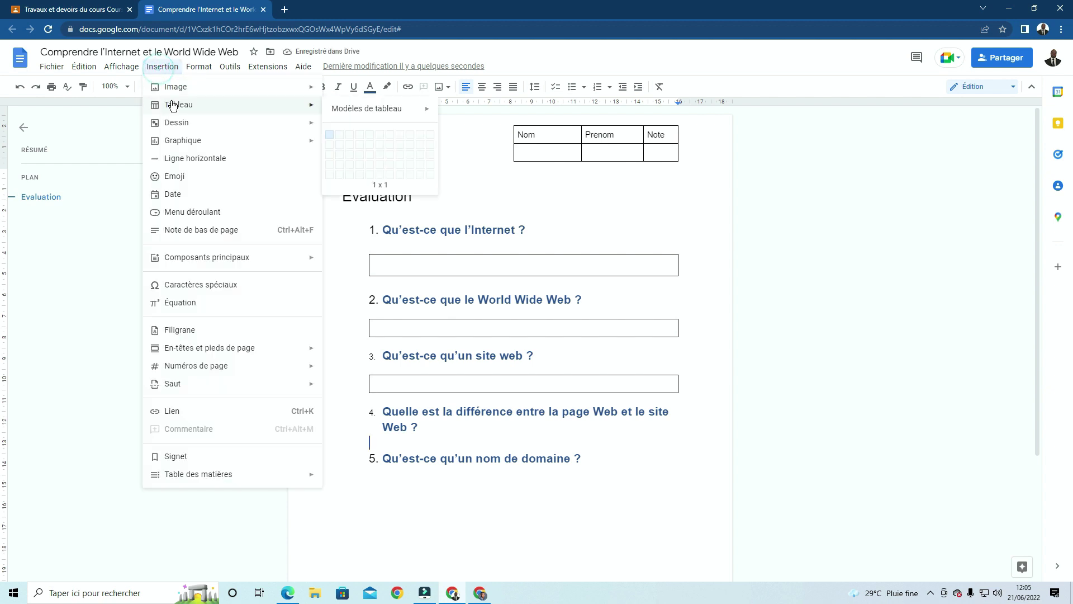
{"action": "left_click", "coordinate": [333, 136]}
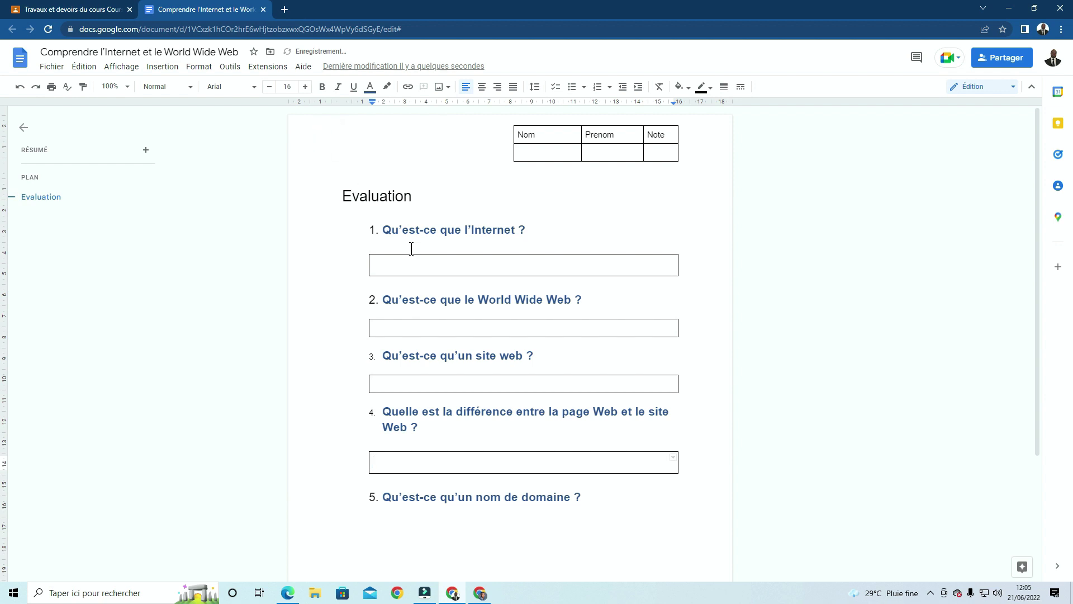
Add an unnumbered 1x1 answer table beneath question 5.
{"action": "left_click", "coordinate": [596, 495]}
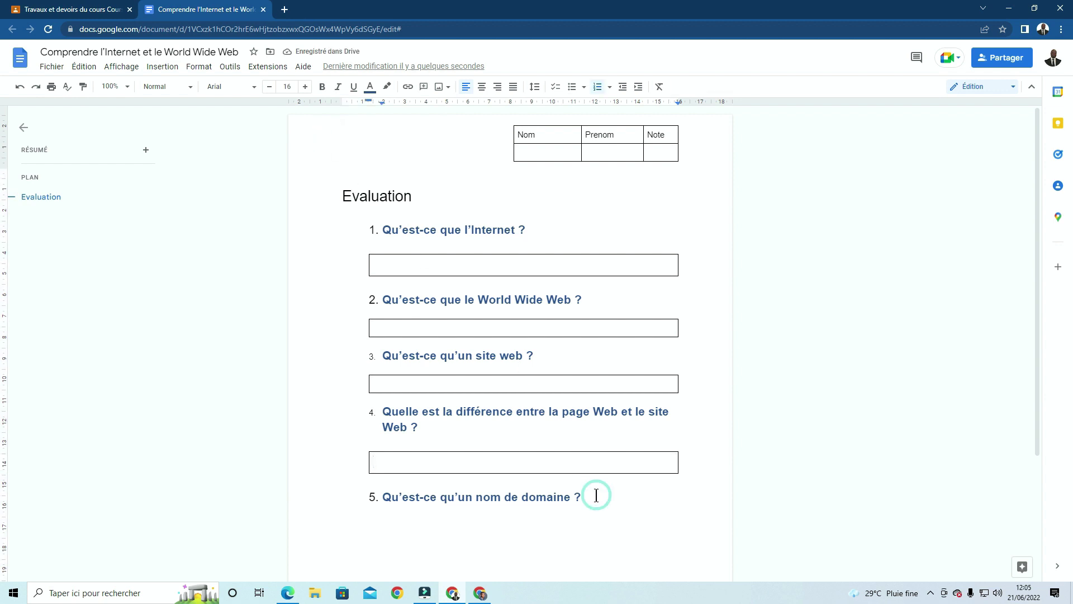
{"action": "key", "text": "Return"}
{"action": "key", "text": "BackSpace"}
{"action": "left_click", "coordinate": [172, 67]}
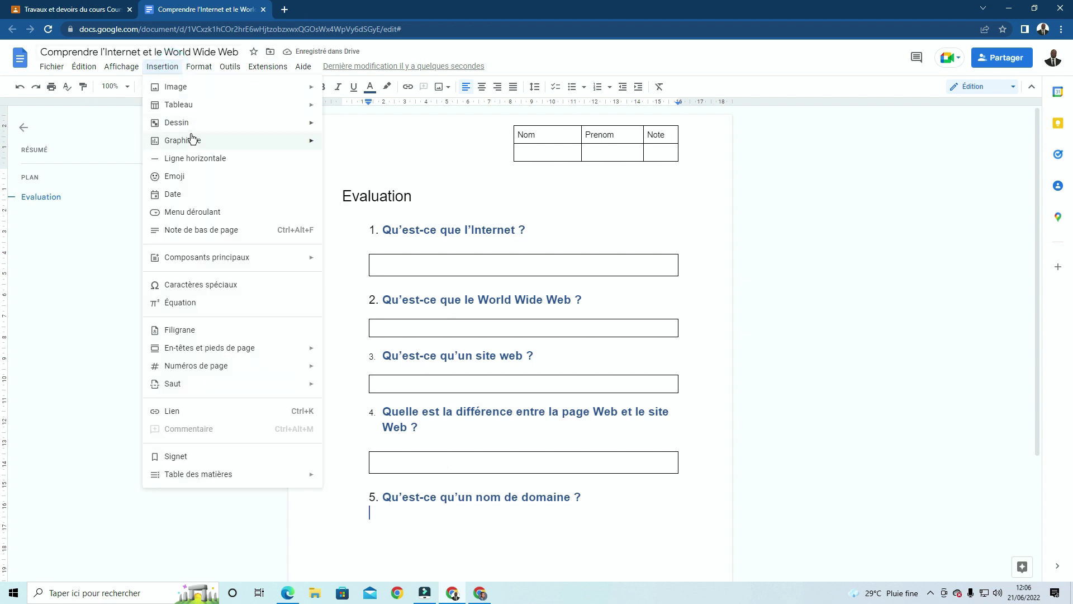
{"action": "mouse_move", "coordinate": [199, 108]}
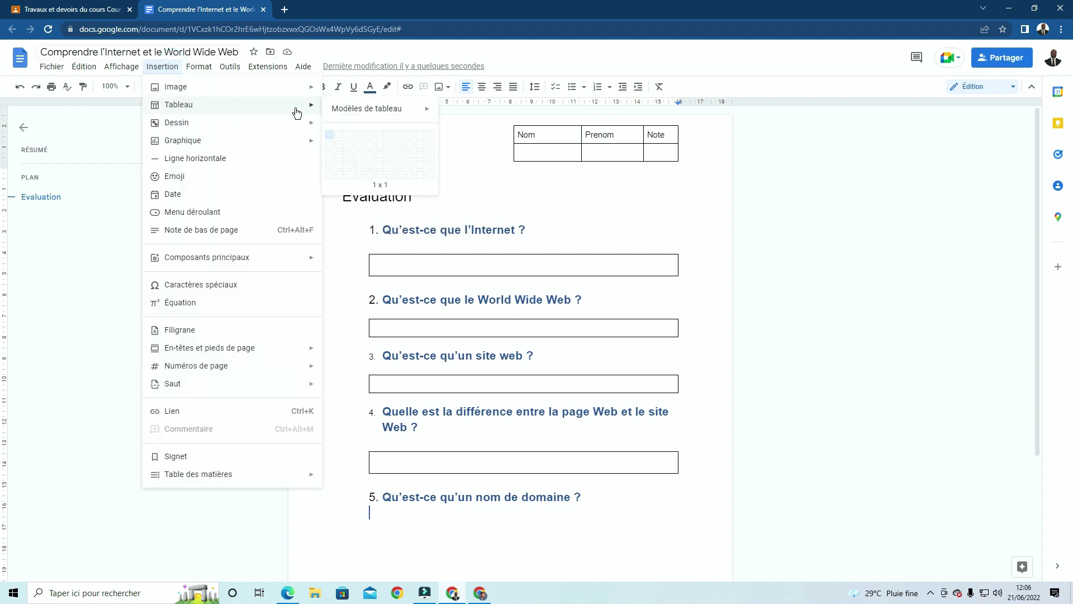
{"action": "left_click", "coordinate": [330, 134]}
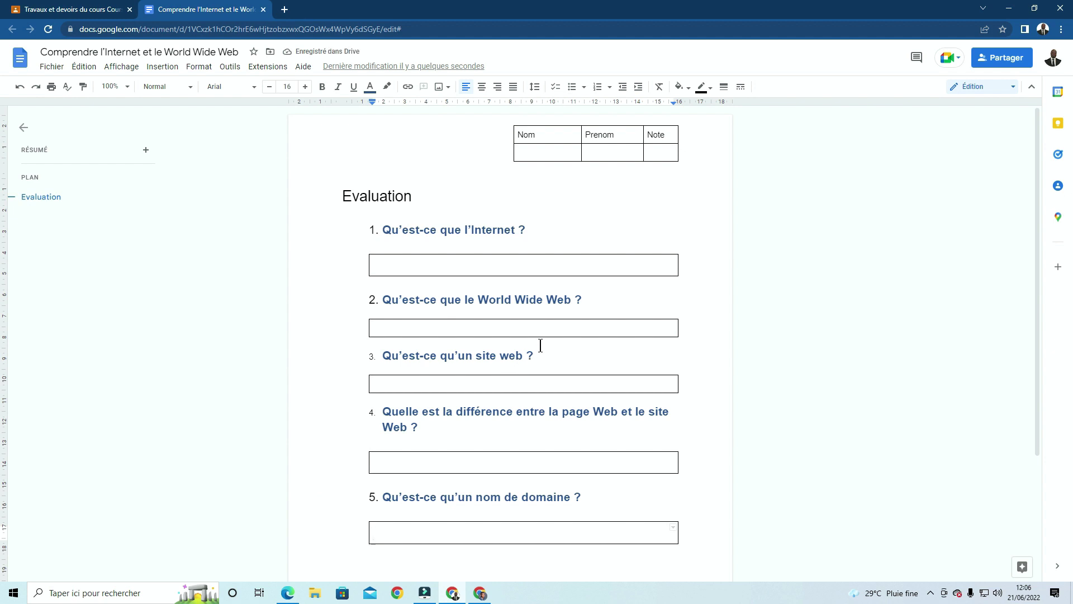
{"action": "scroll", "coordinate": [542, 341], "scroll_direction": "down", "scroll_amount": 3}
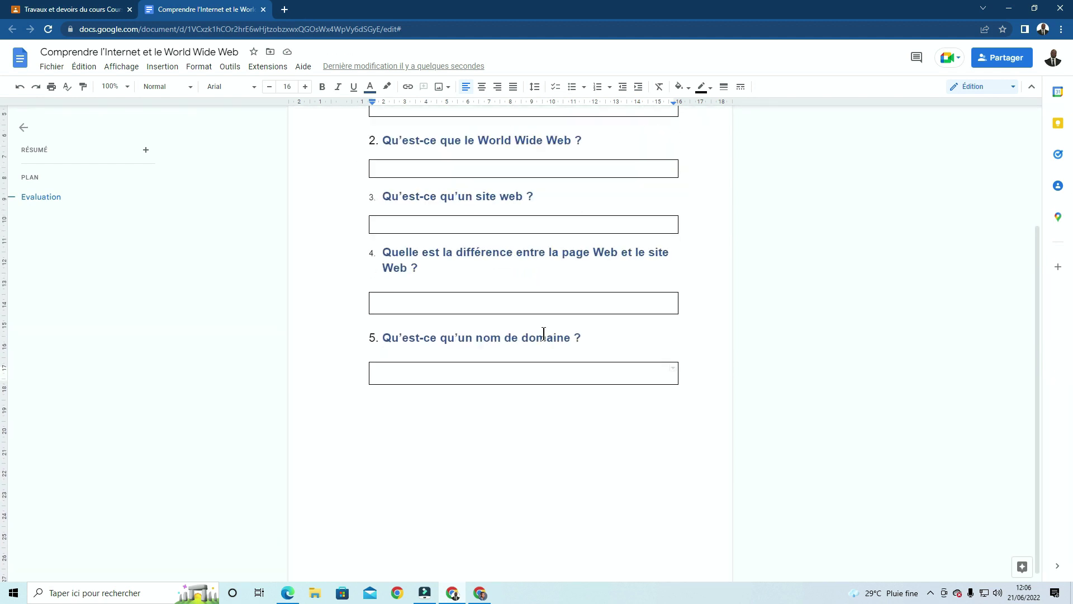
{"action": "scroll", "coordinate": [544, 333], "scroll_direction": "up", "scroll_amount": 3}
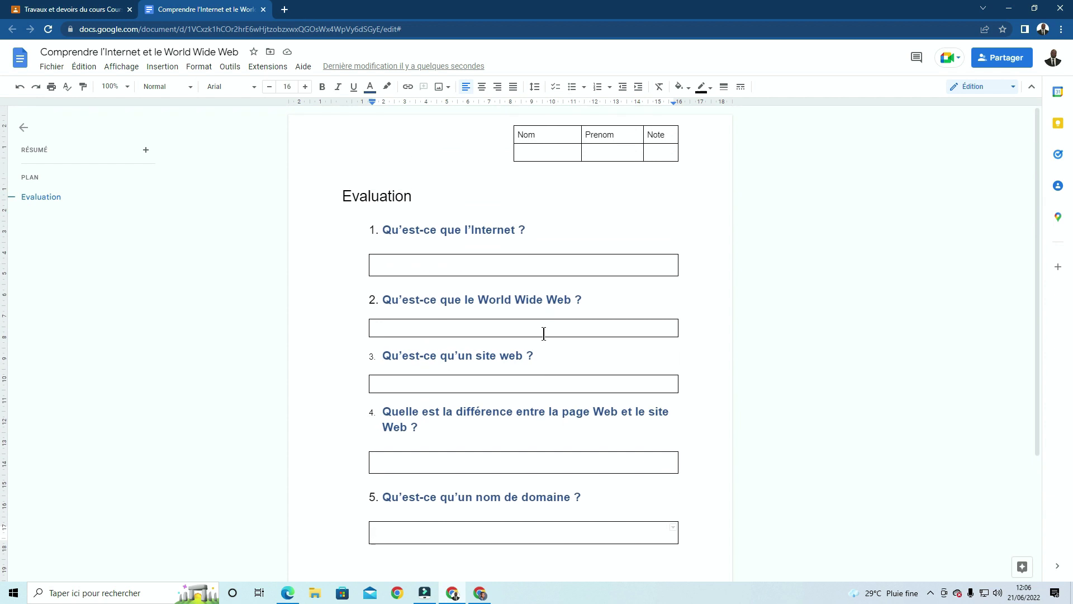
{"action": "scroll", "coordinate": [544, 333], "scroll_direction": "down", "scroll_amount": 2}
Add an empty line to answer boxes 1–4, undoing the accidental deletion of the fourth box.
{"action": "scroll", "coordinate": [544, 334], "scroll_direction": "up", "scroll_amount": 1}
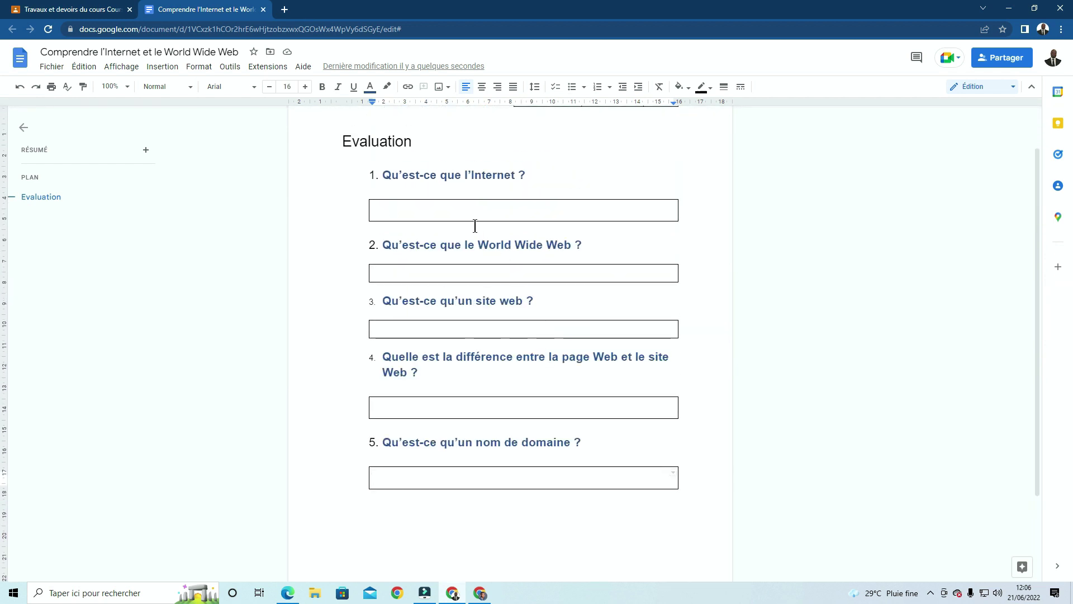
{"action": "left_click", "coordinate": [448, 212]}
{"action": "key", "text": "Return"}
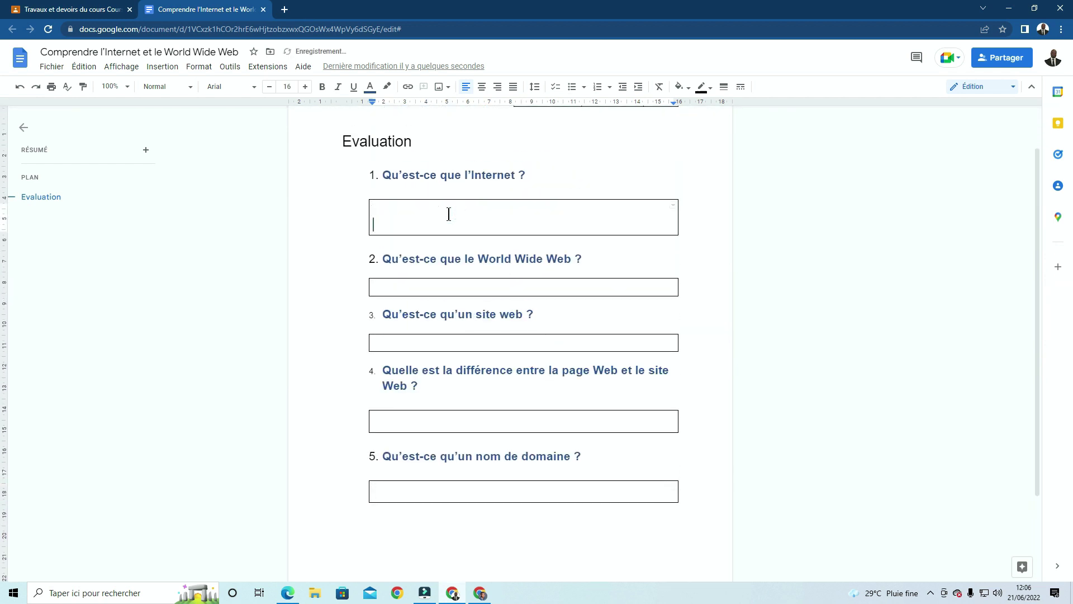
{"action": "left_click", "coordinate": [438, 286]}
{"action": "key", "text": "Return"}
{"action": "key", "text": "Return"}
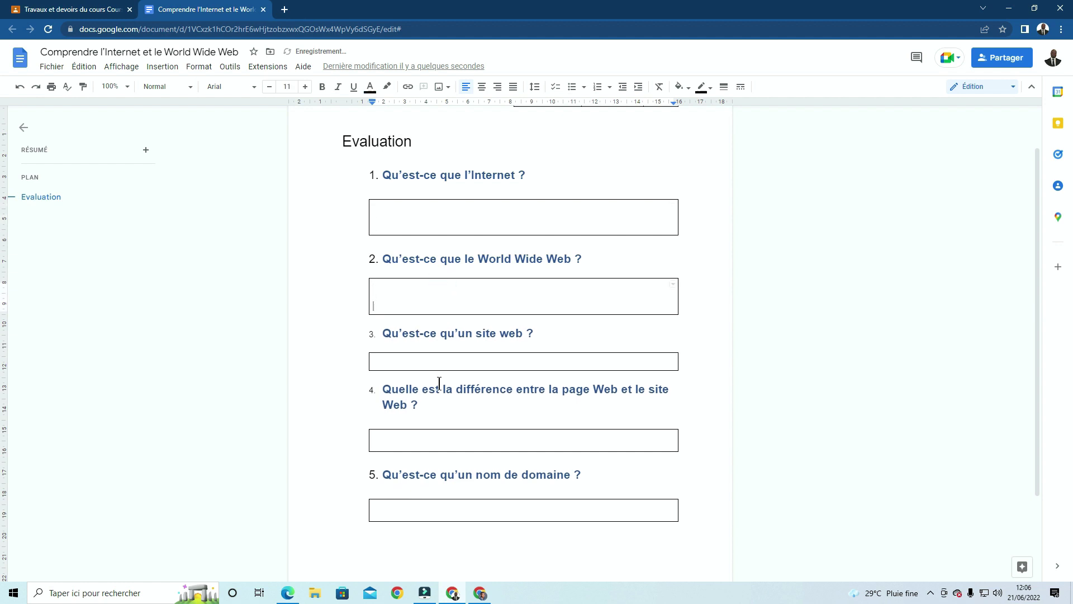
{"action": "left_click", "coordinate": [431, 365]}
{"action": "key", "text": "Return"}
{"action": "key", "text": "Return"}
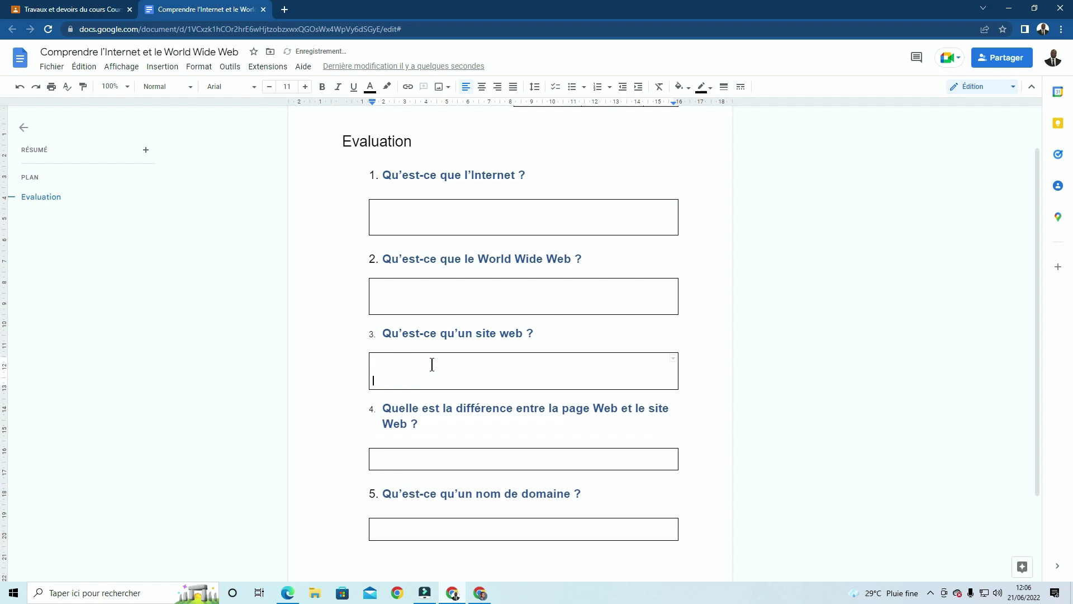
{"action": "triple_click", "coordinate": [432, 460]}
{"action": "key", "text": "BackSpace"}
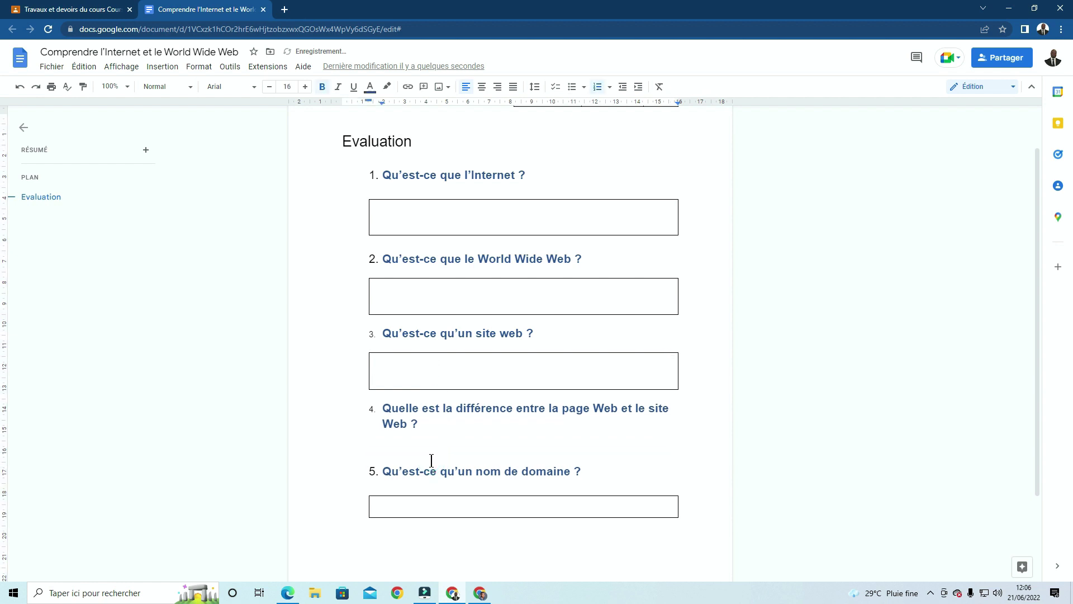
{"action": "left_click", "coordinate": [20, 86]}
{"action": "left_click", "coordinate": [449, 459]}
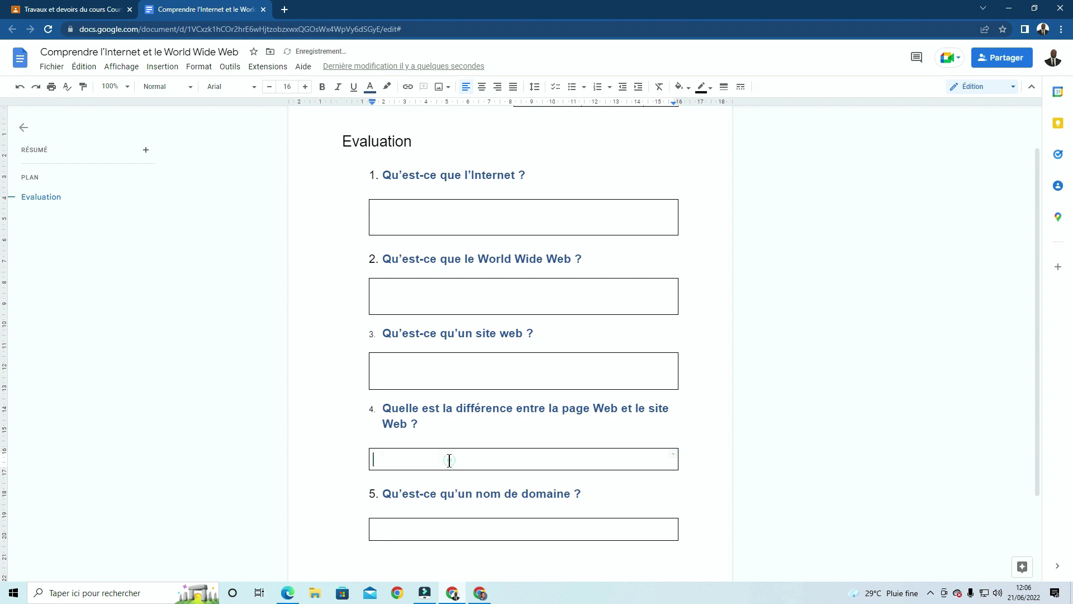
{"action": "key", "text": "Return"}
Add further empty lines to answer boxes 5, 3, 4 and 2.
{"action": "scroll", "coordinate": [441, 457], "scroll_direction": "down", "scroll_amount": 2}
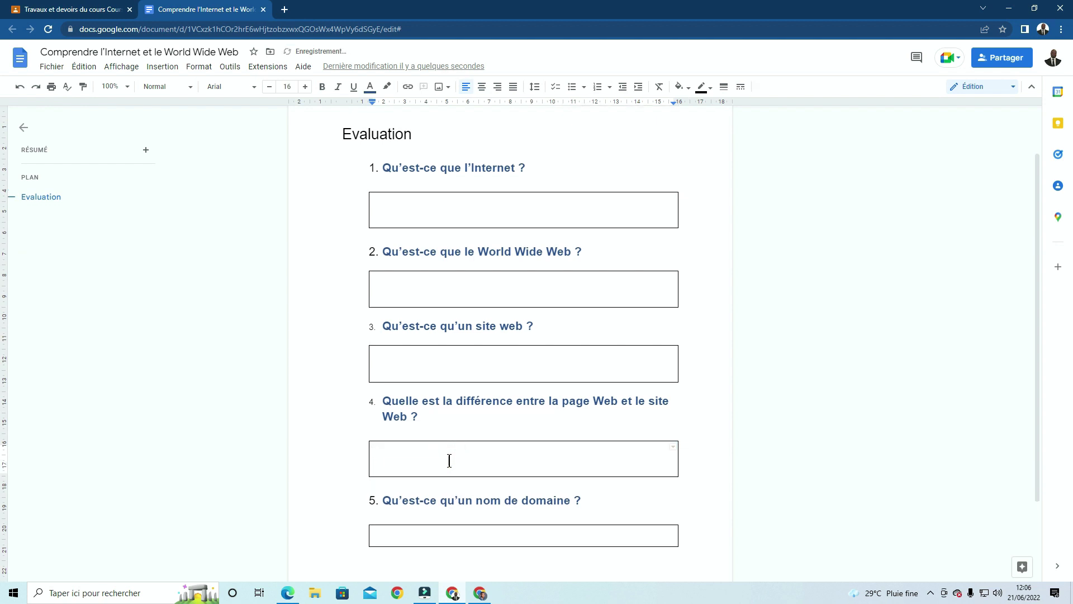
{"action": "left_click", "coordinate": [425, 437]}
{"action": "key", "text": "Return"}
{"action": "key", "text": "Return"}
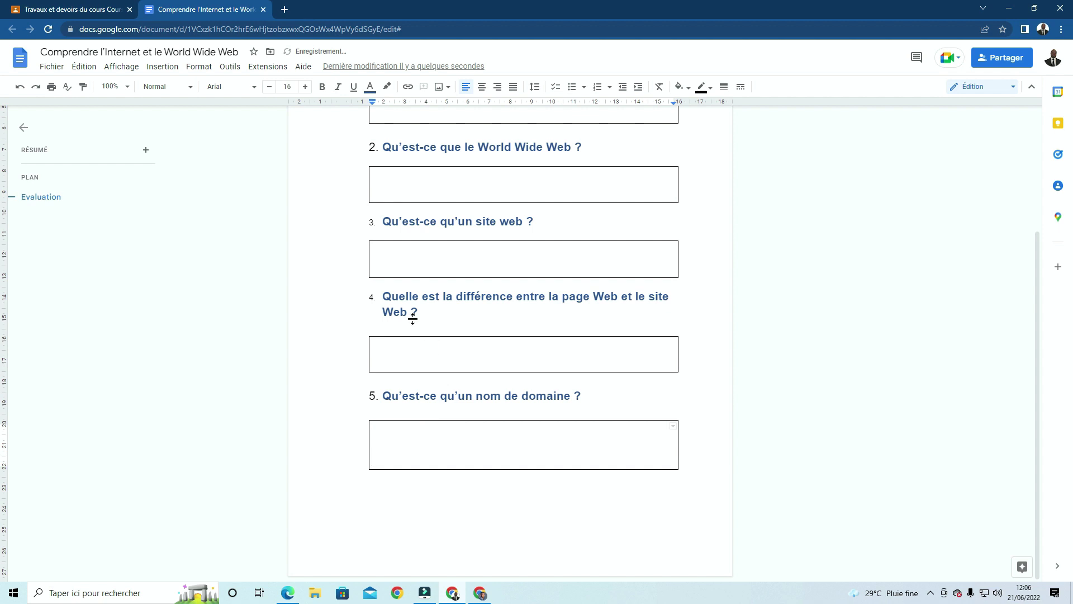
{"action": "left_click", "coordinate": [424, 262]}
{"action": "key", "text": "Return"}
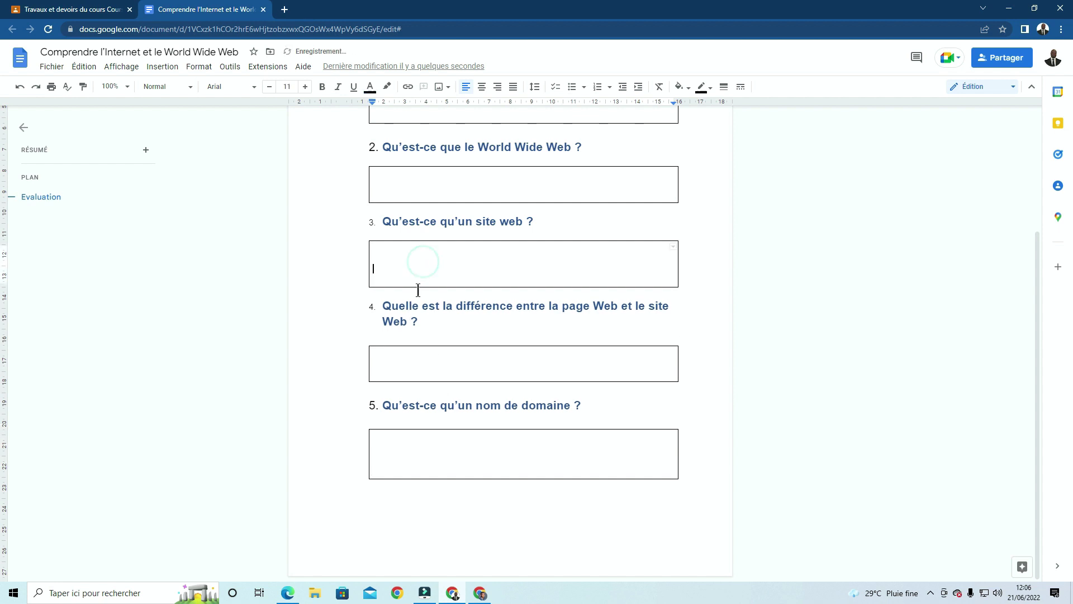
{"action": "left_click", "coordinate": [397, 371]}
{"action": "key", "text": "Return"}
{"action": "left_click", "coordinate": [441, 179]}
{"action": "key", "text": "Return"}
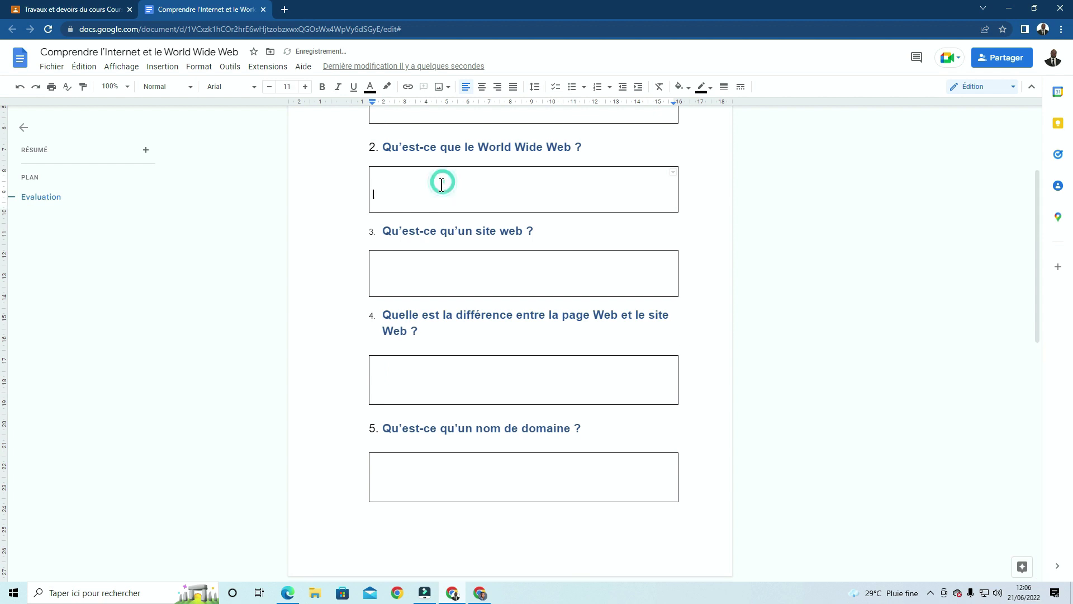
Add another line to the first answer box and trim extra empty lines from the last box.
{"action": "scroll", "coordinate": [441, 184], "scroll_direction": "up", "scroll_amount": 3}
{"action": "left_click", "coordinate": [431, 270]}
{"action": "key", "text": "Return"}
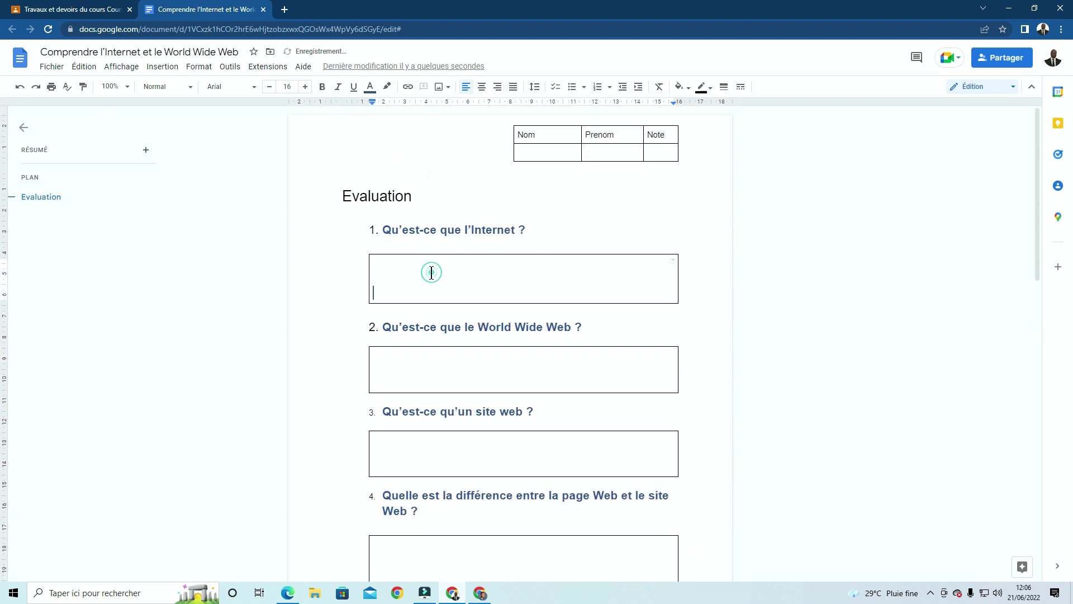
{"action": "scroll", "coordinate": [491, 291], "scroll_direction": "down", "scroll_amount": 3}
{"action": "scroll", "coordinate": [492, 291], "scroll_direction": "down", "scroll_amount": 2}
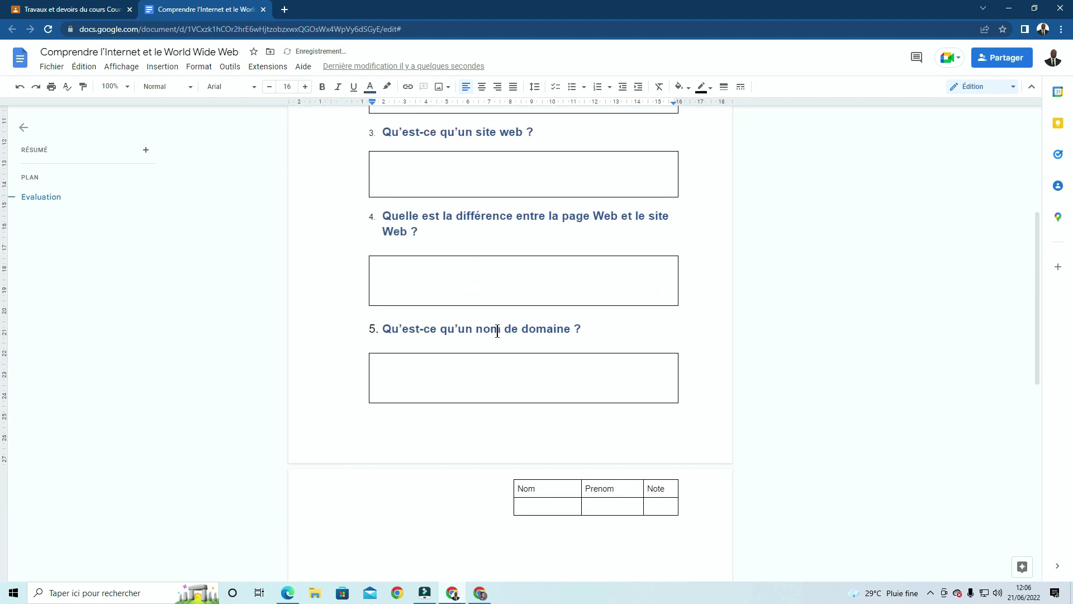
{"action": "scroll", "coordinate": [496, 328], "scroll_direction": "up", "scroll_amount": 1}
{"action": "left_click", "coordinate": [450, 442]}
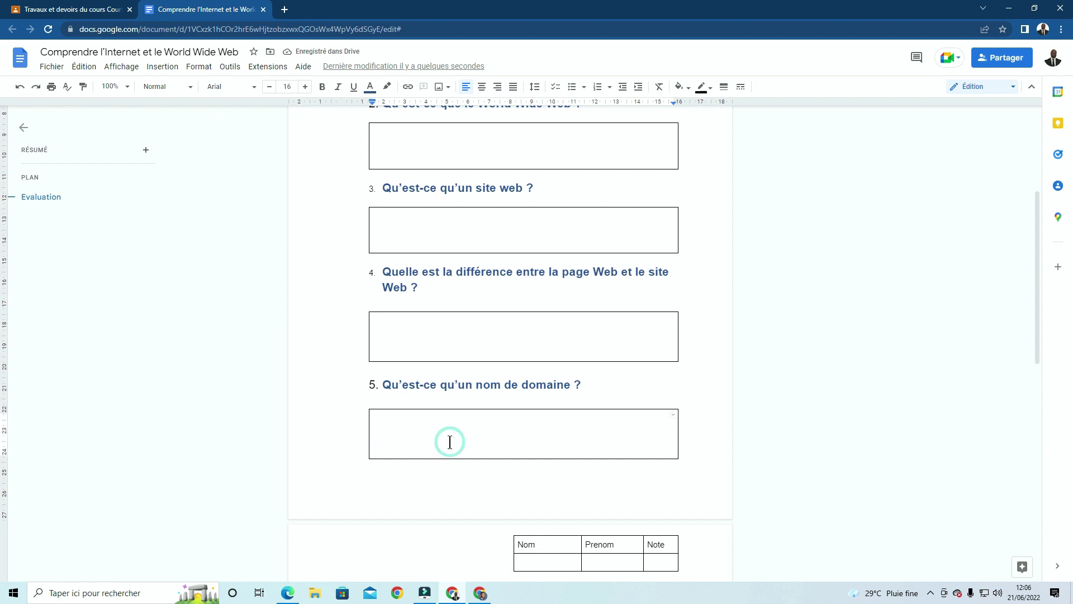
{"action": "key", "text": "BackSpace"}
{"action": "key", "text": "BackSpace"}
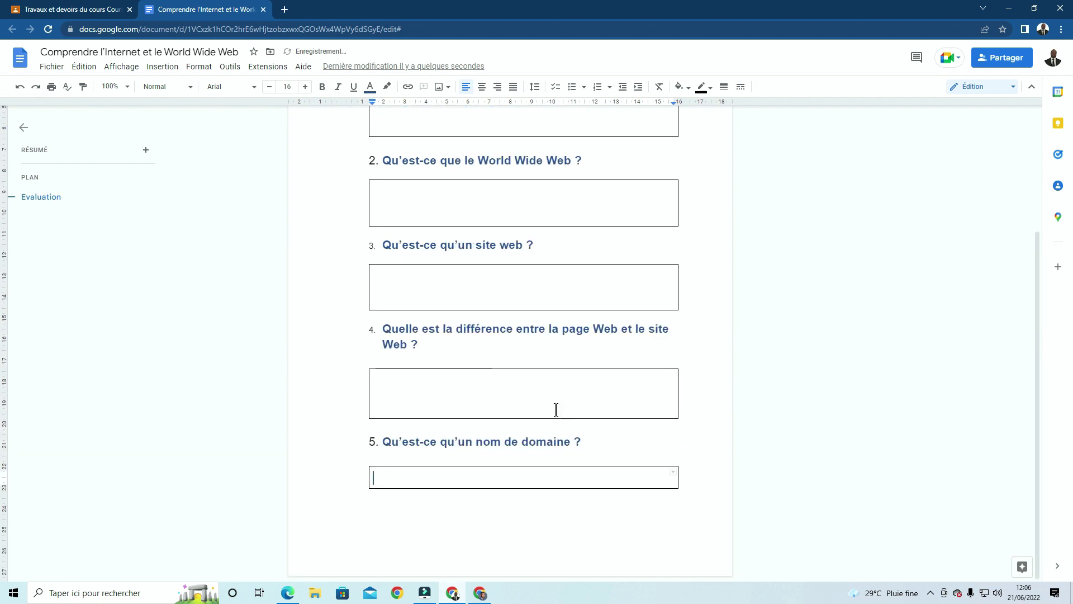
{"action": "scroll", "coordinate": [556, 410], "scroll_direction": "up", "scroll_amount": 3}
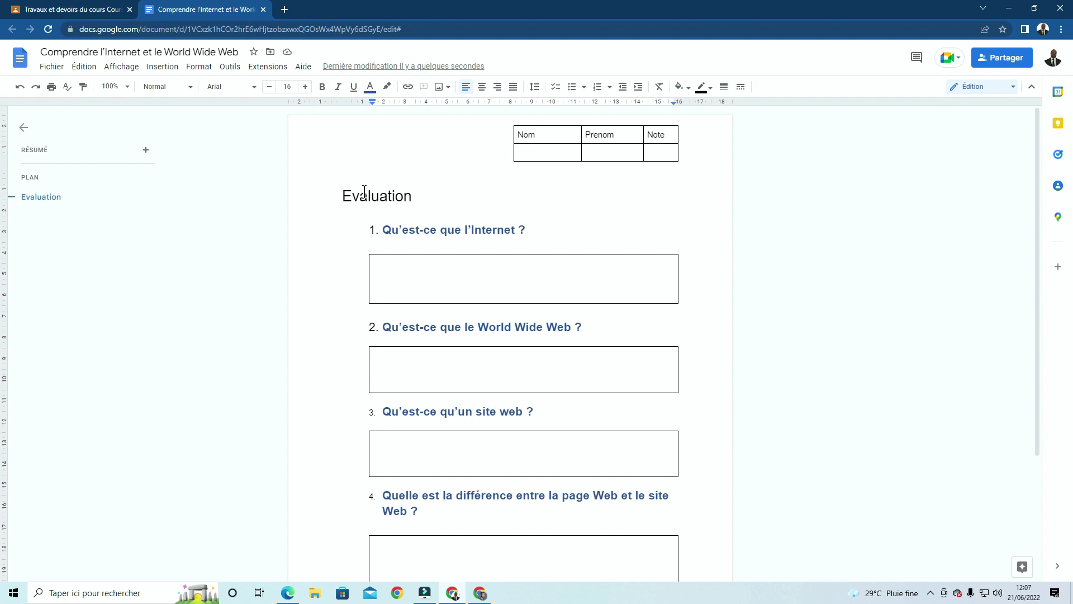
{"action": "left_click", "coordinate": [391, 192]}
Back in Classroom, set the untitled Docs attachment to 'Faire une copie par élève'.
{"action": "left_click", "coordinate": [263, 10]}
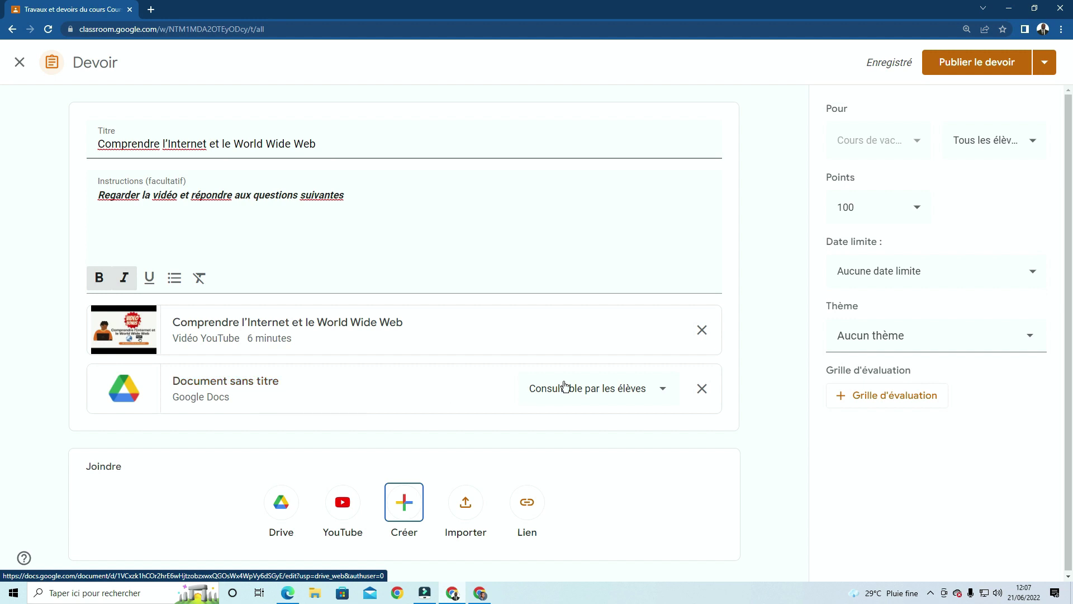
{"action": "left_click", "coordinate": [664, 389]}
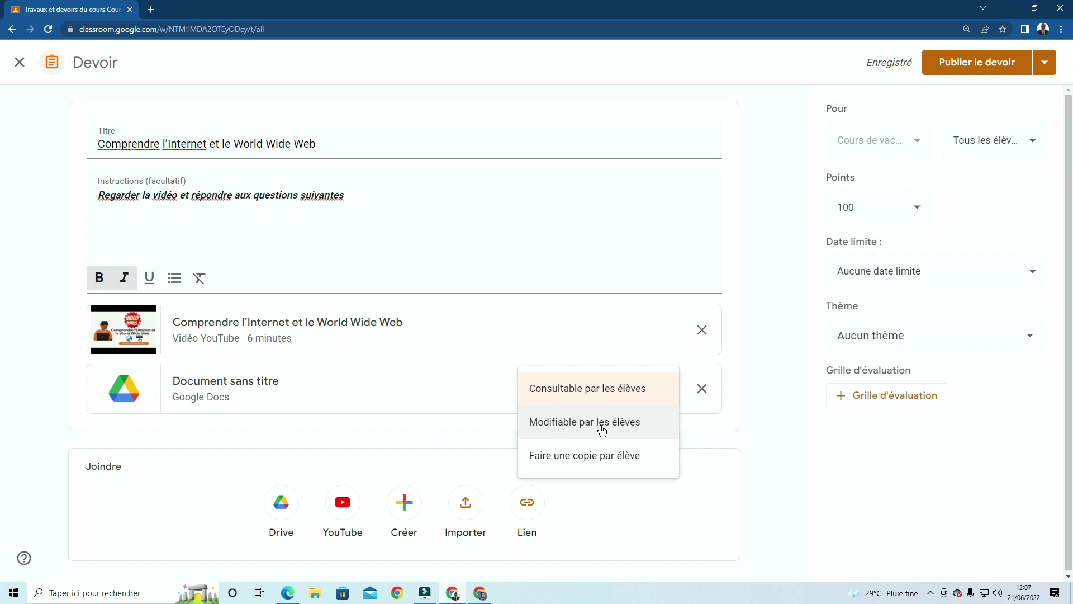
{"action": "left_click", "coordinate": [418, 428]}
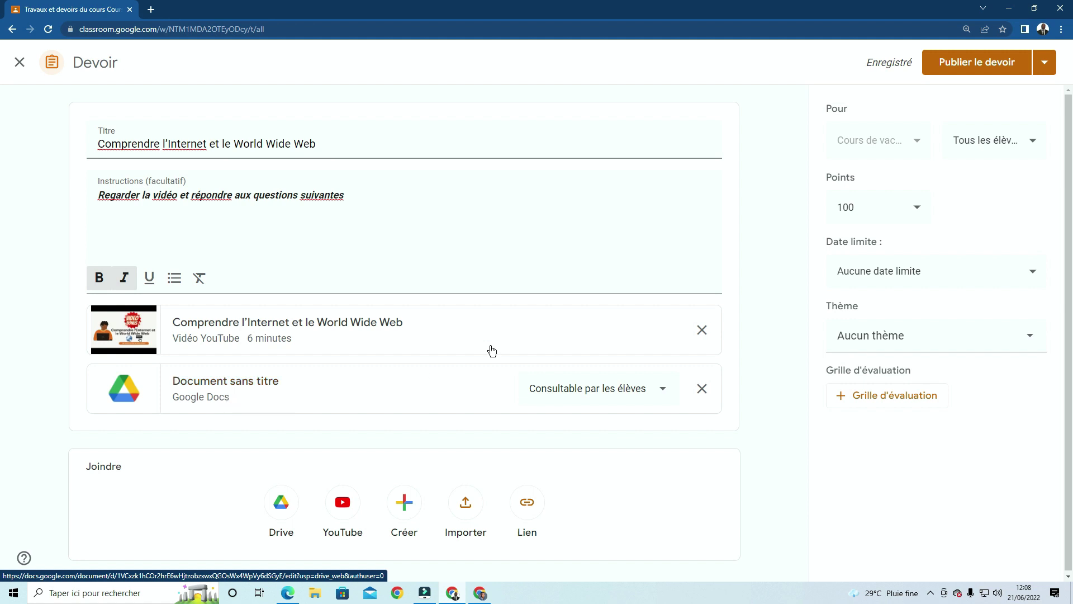
{"action": "left_click", "coordinate": [665, 390]}
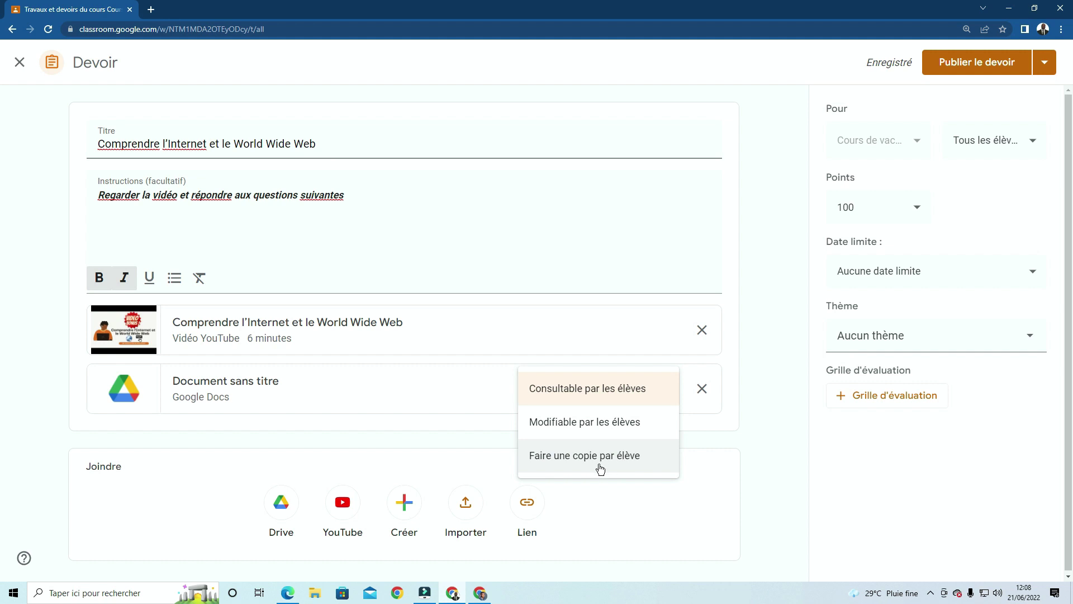
{"action": "left_click", "coordinate": [600, 467]}
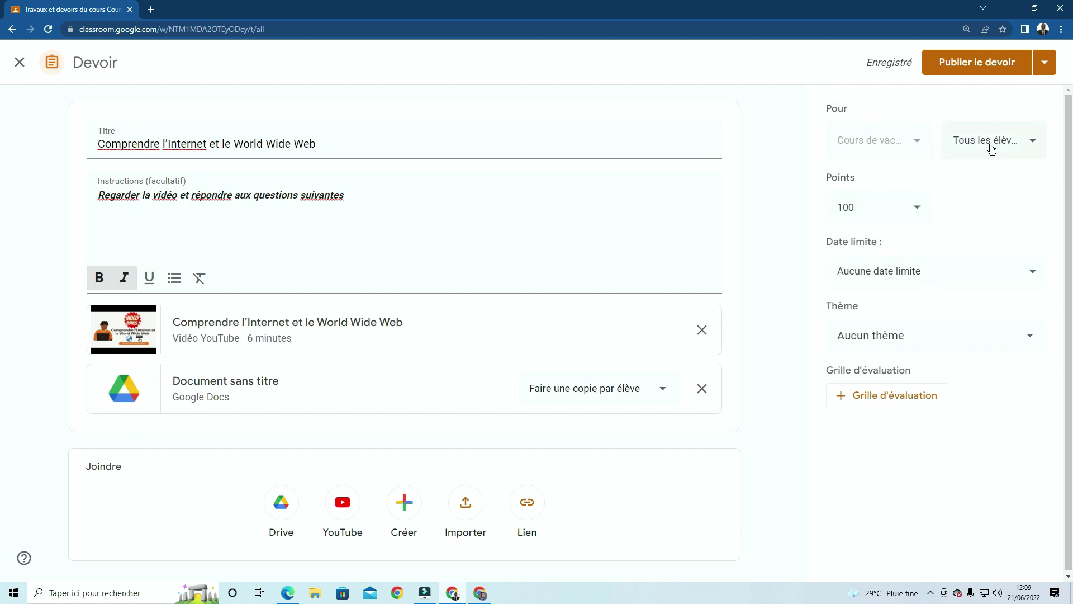
Check the assigned students and change the assignment's points from 100 to 10.
{"action": "left_click", "coordinate": [1032, 146]}
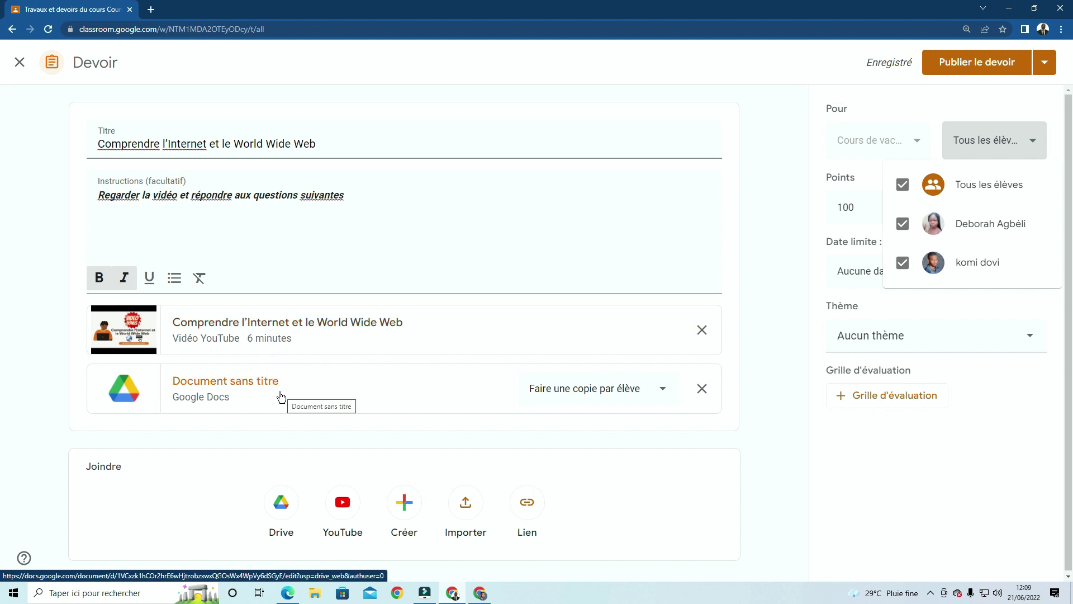
{"action": "left_click", "coordinate": [870, 474]}
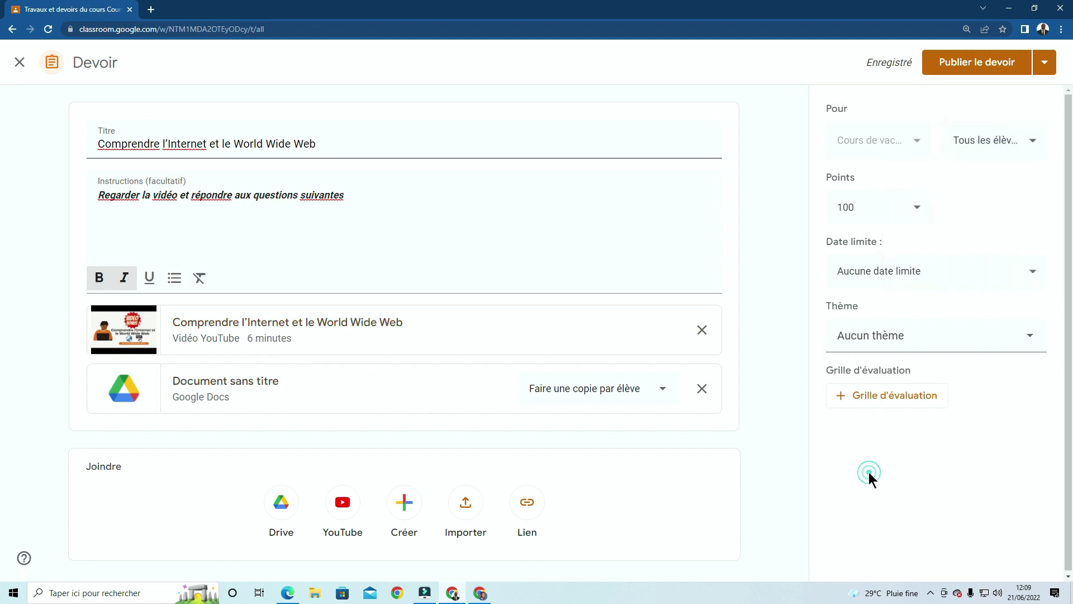
{"action": "left_click", "coordinate": [881, 209]}
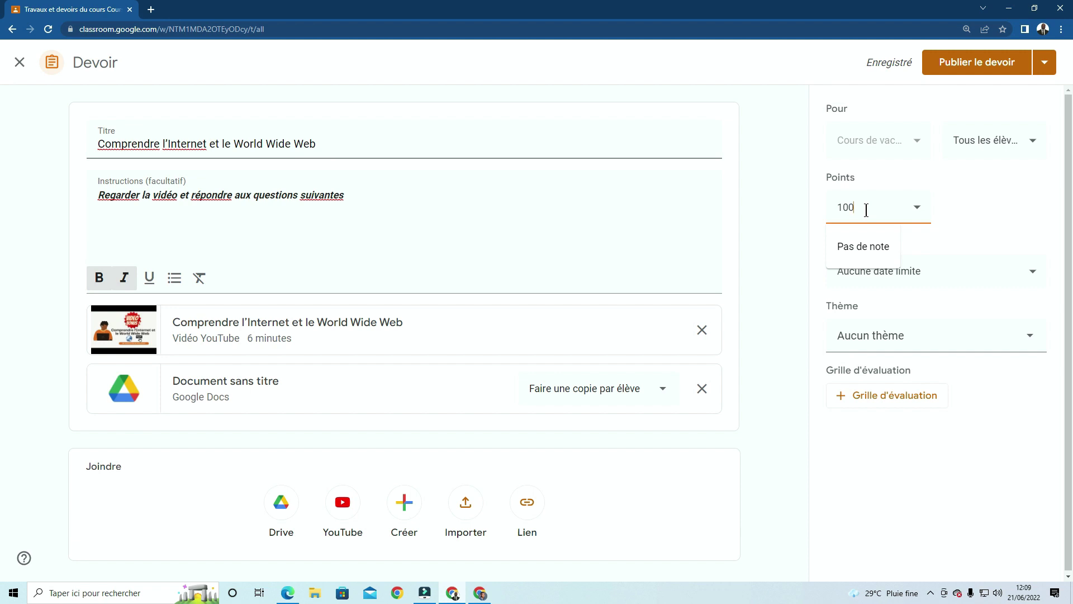
{"action": "left_click", "coordinate": [971, 204]}
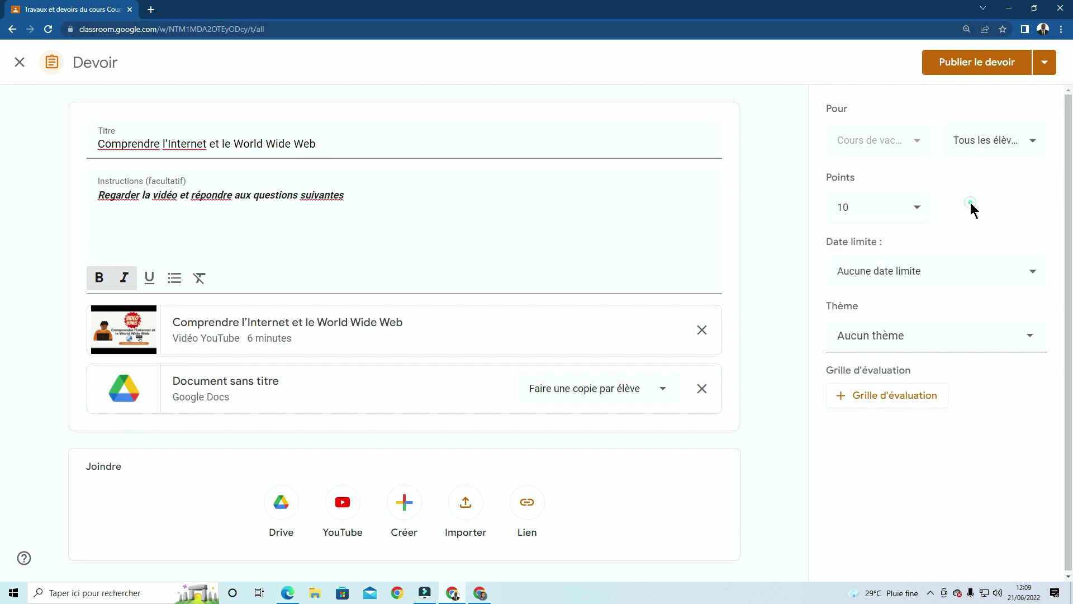
Set the due date to Thursday 30 June 2022 at 23:59.
{"action": "left_click", "coordinate": [1031, 274]}
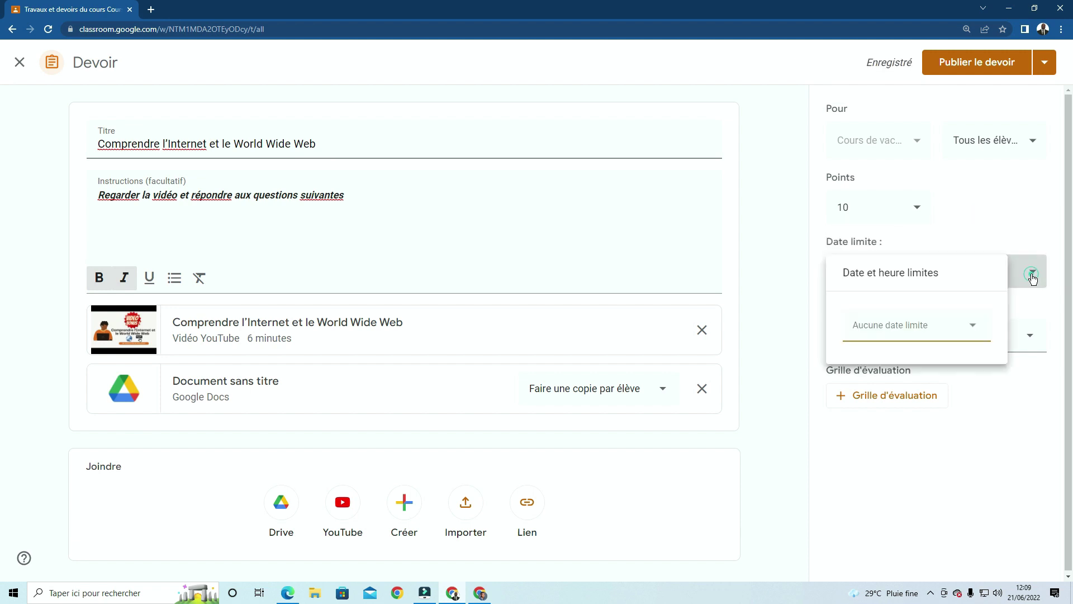
{"action": "left_click", "coordinate": [973, 325]}
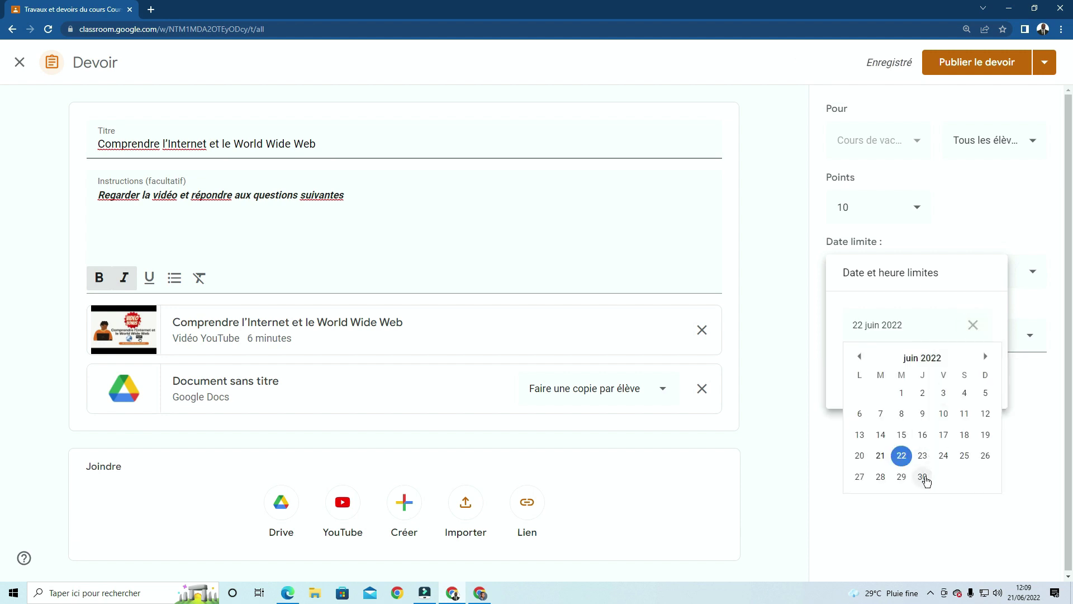
{"action": "left_click", "coordinate": [923, 476]}
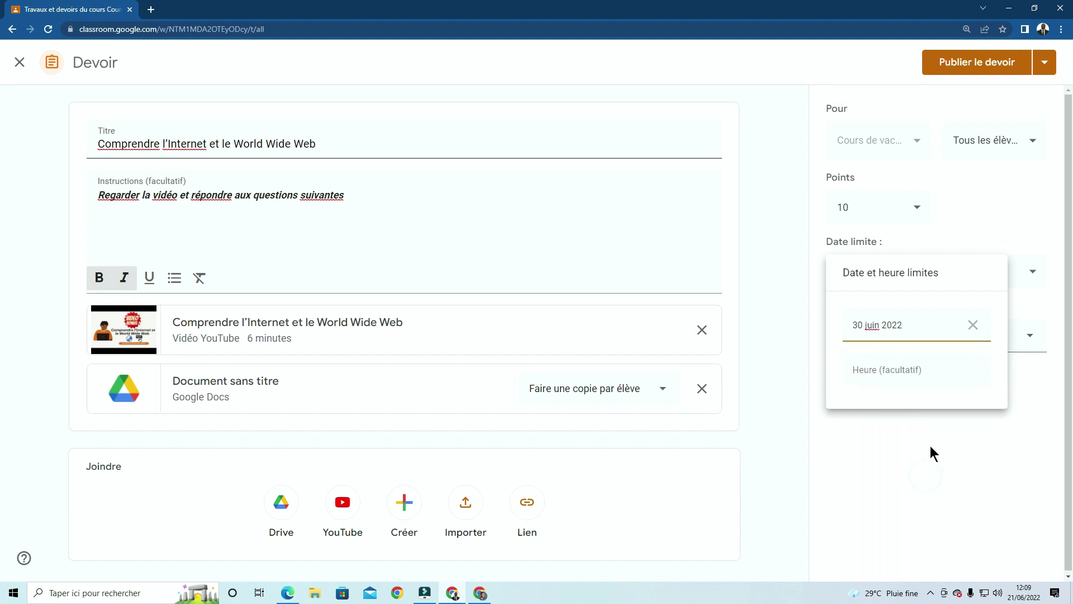
{"action": "left_click", "coordinate": [901, 372]}
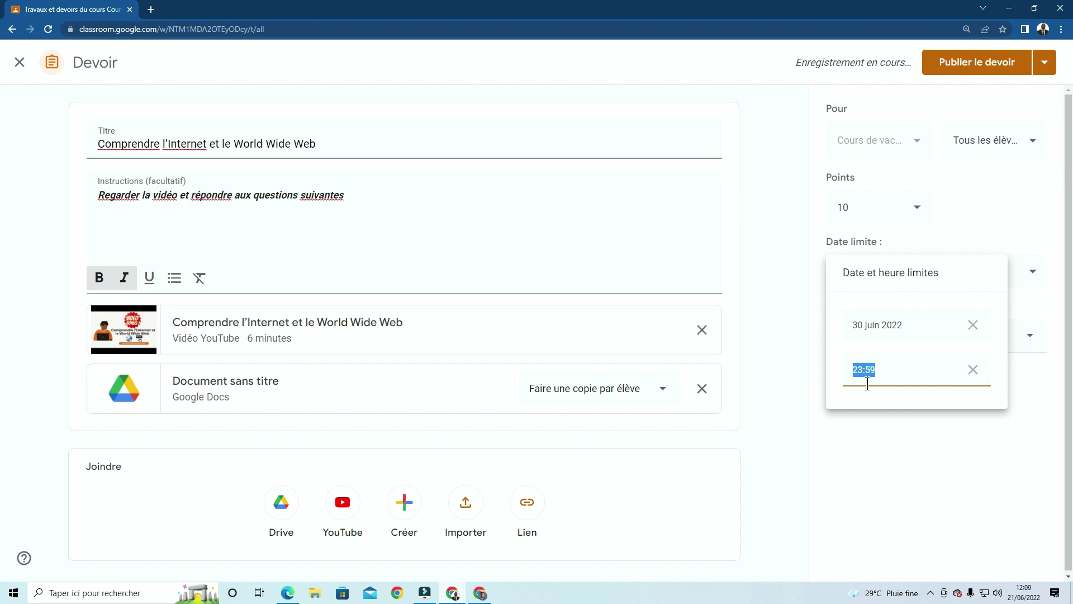
{"action": "left_click", "coordinate": [901, 437]}
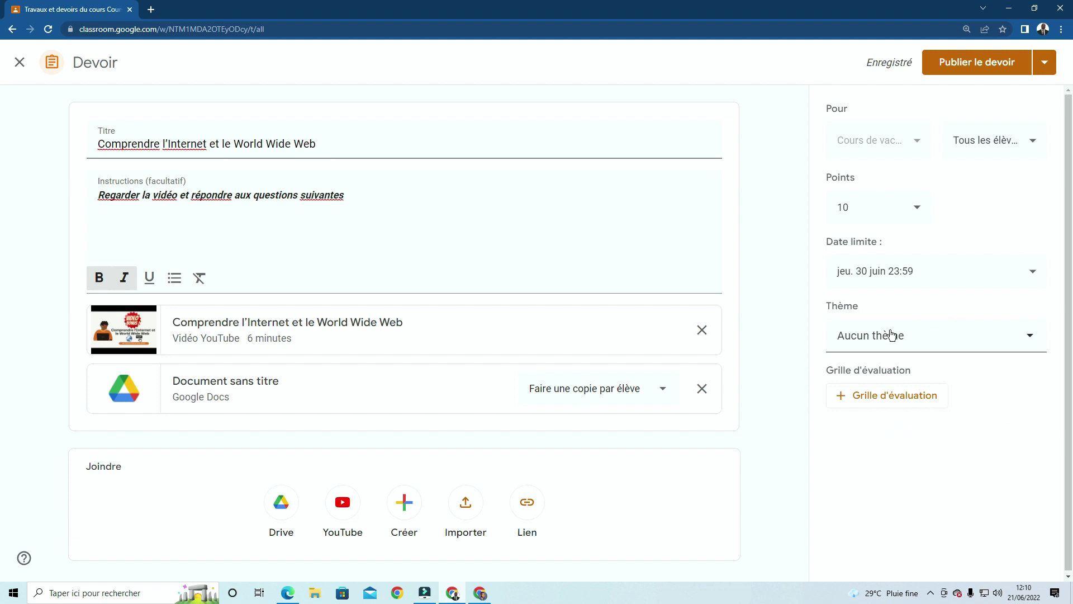
Create a new topic named Informatique for the assignment.
{"action": "left_click", "coordinate": [1030, 338]}
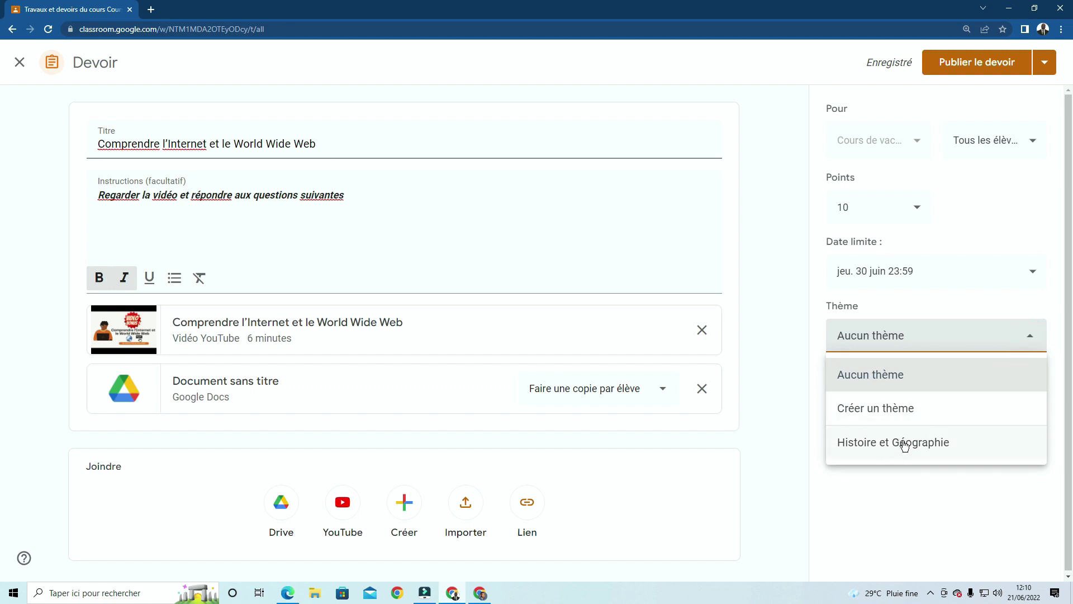
{"action": "left_click", "coordinate": [888, 414]}
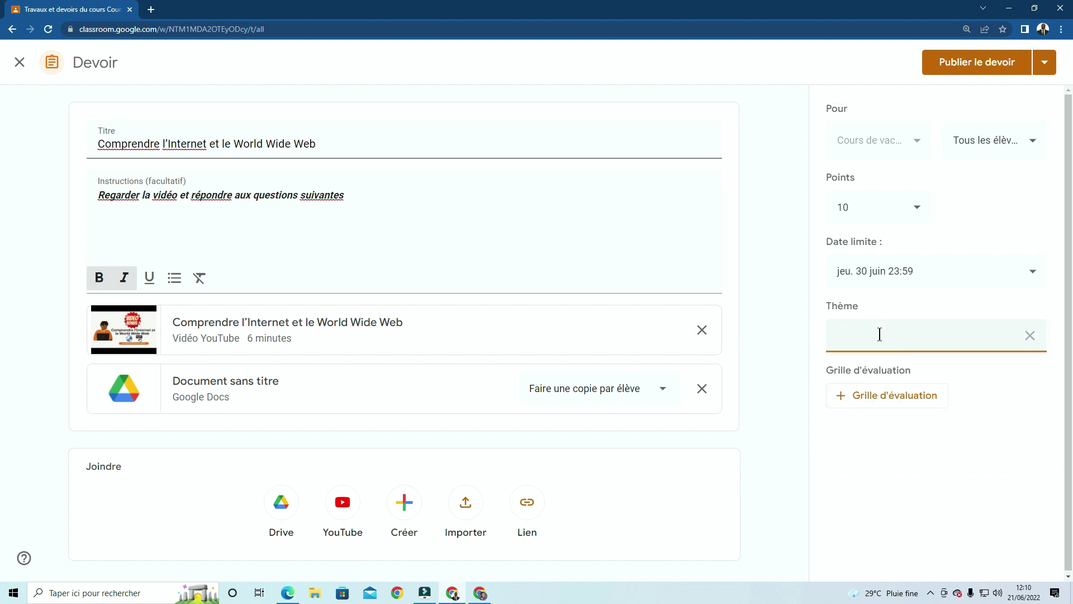
{"action": "key", "text": "super+v"}
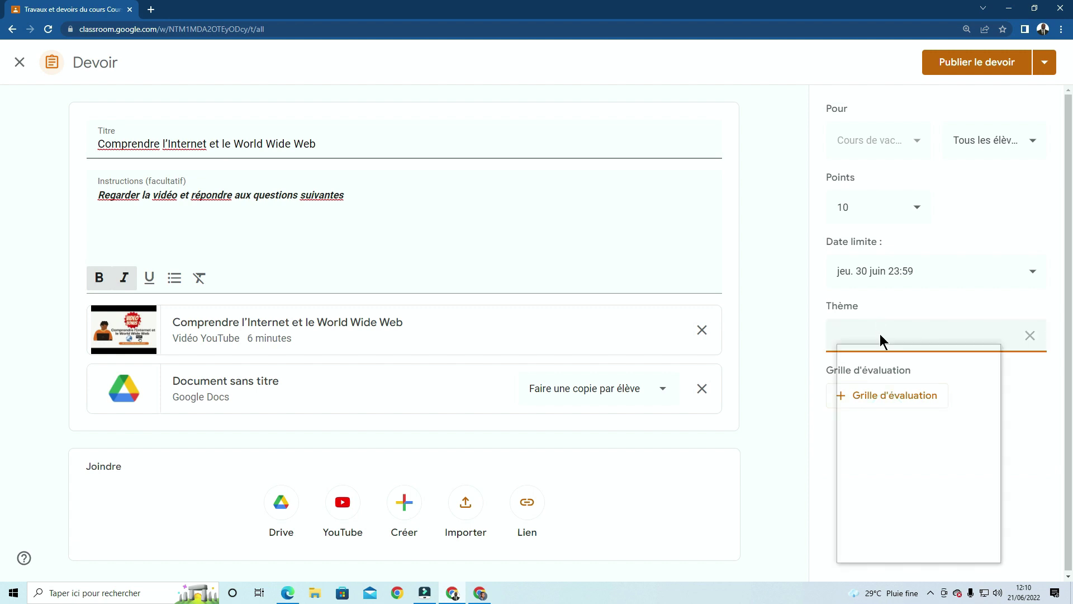
{"action": "left_click", "coordinate": [902, 517]}
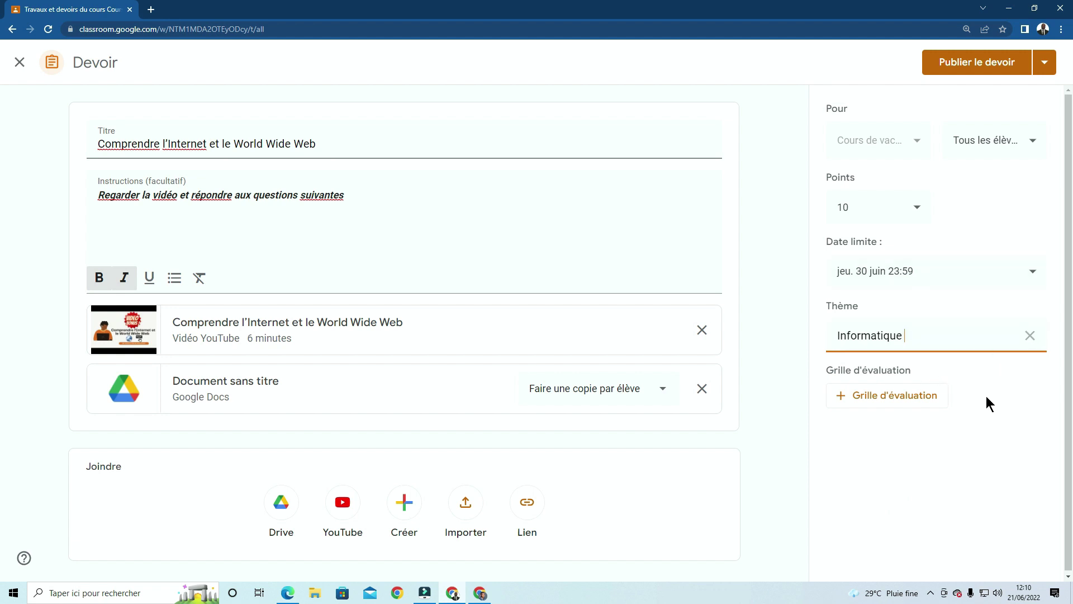
{"action": "left_click", "coordinate": [922, 447]}
Reuse the Histoire et Géographie du Togo rubric as the assignment's grading rubric.
{"action": "left_click", "coordinate": [887, 400]}
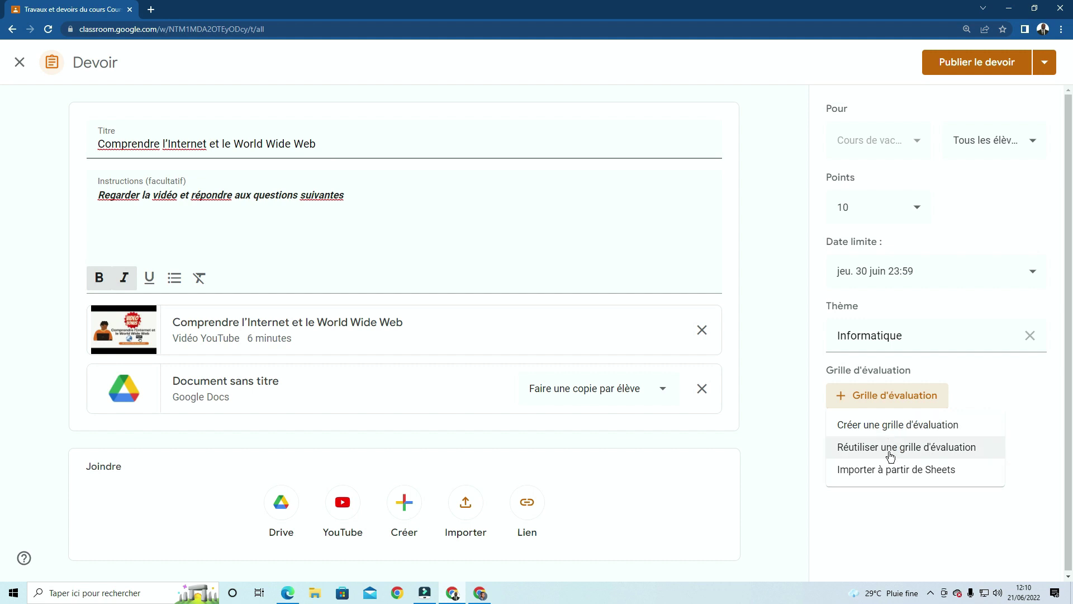
{"action": "left_click", "coordinate": [859, 448]}
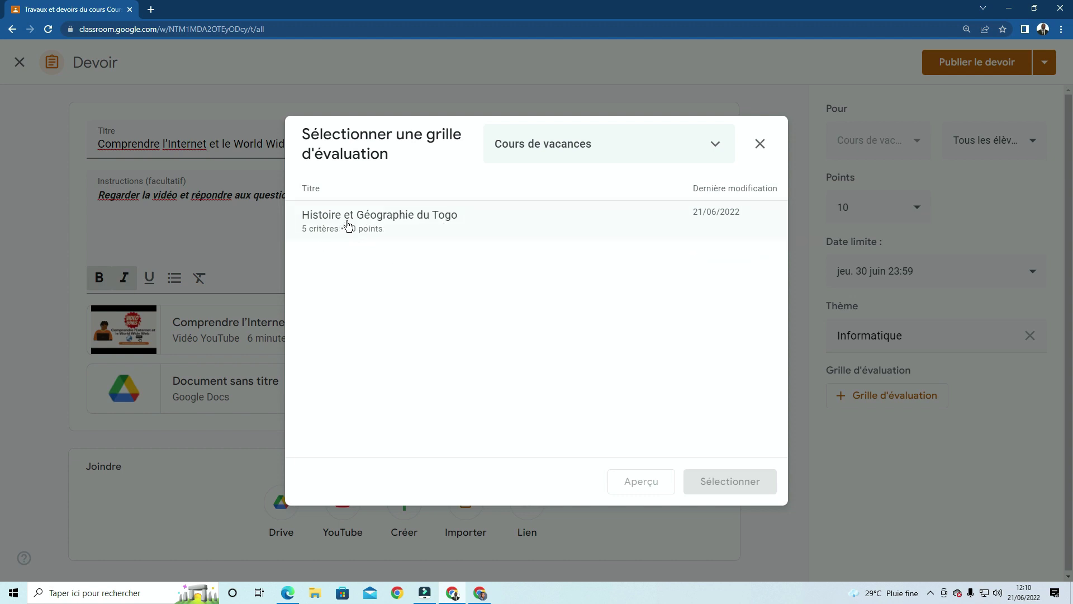
{"action": "left_click", "coordinate": [347, 222]}
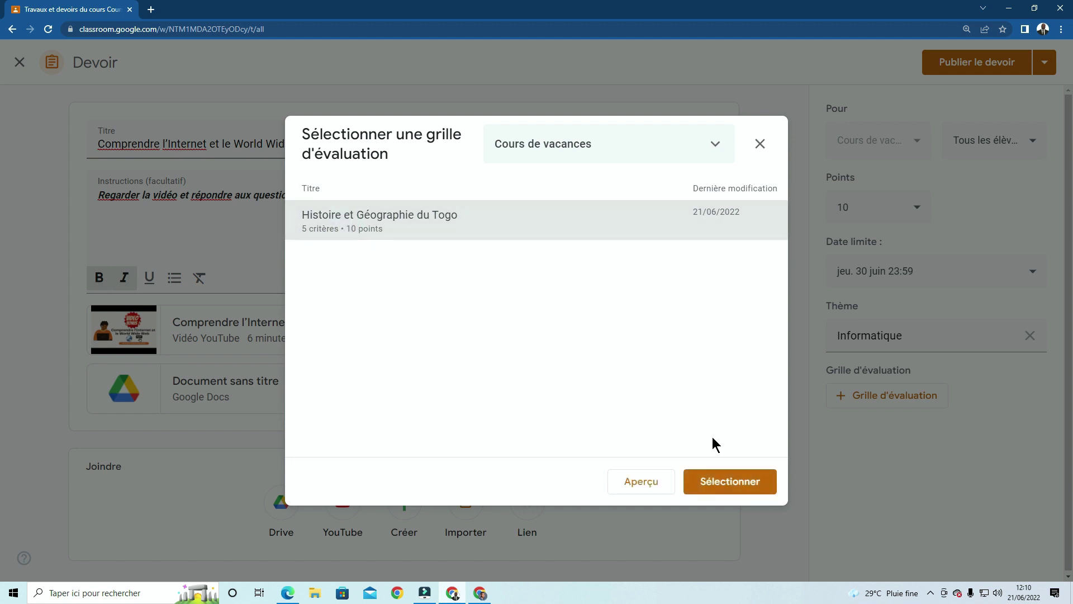
{"action": "left_click", "coordinate": [739, 485]}
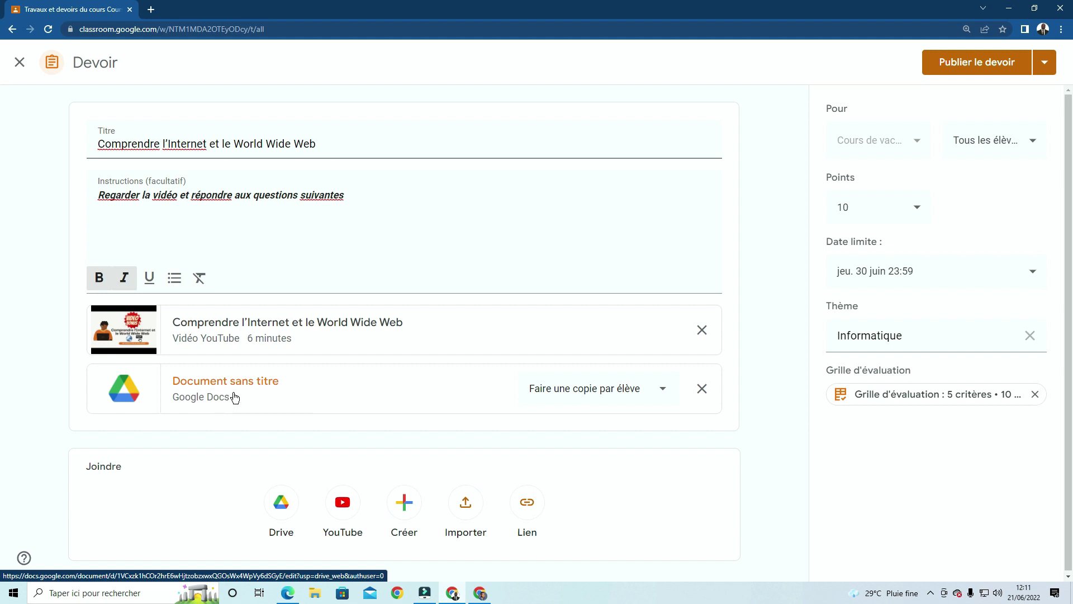
Publish the assignment, then reload the course stream and dismiss the new-feature tip.
{"action": "left_click", "coordinate": [1049, 66]}
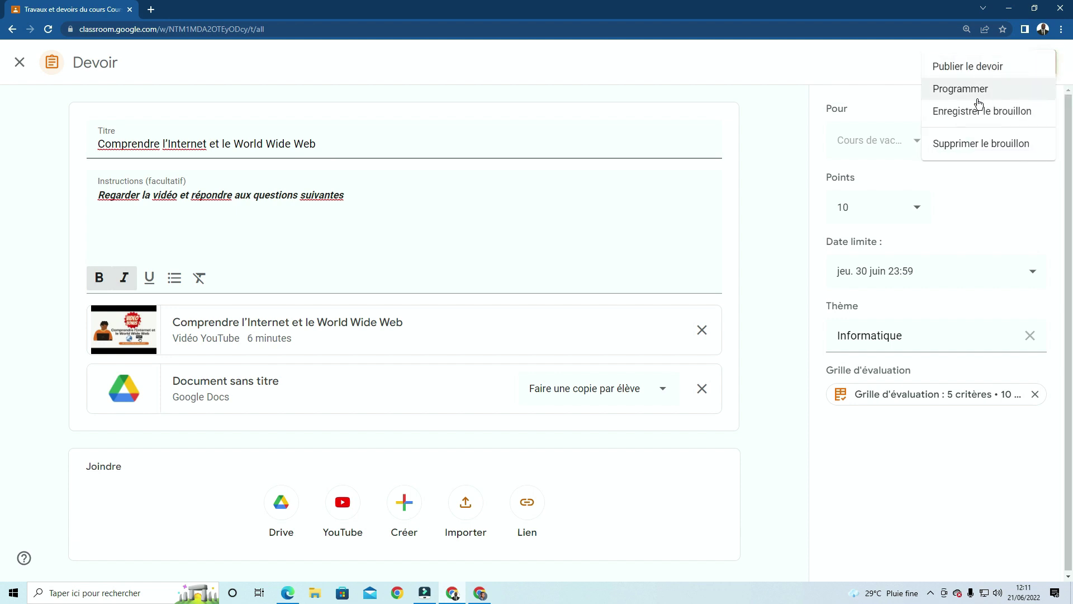
{"action": "left_click", "coordinate": [977, 69]}
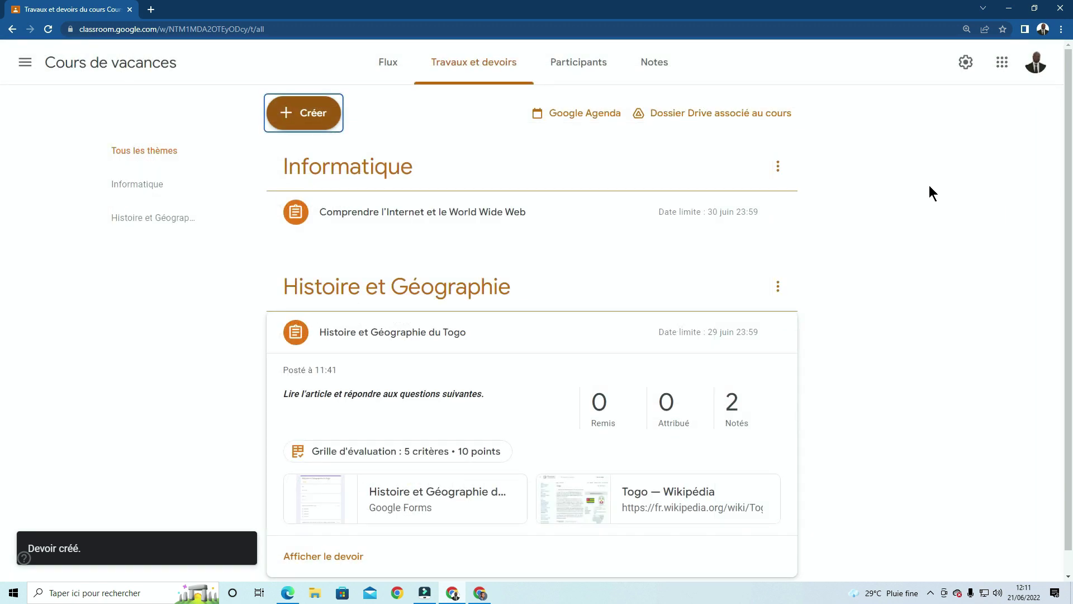
{"action": "left_click", "coordinate": [391, 65]}
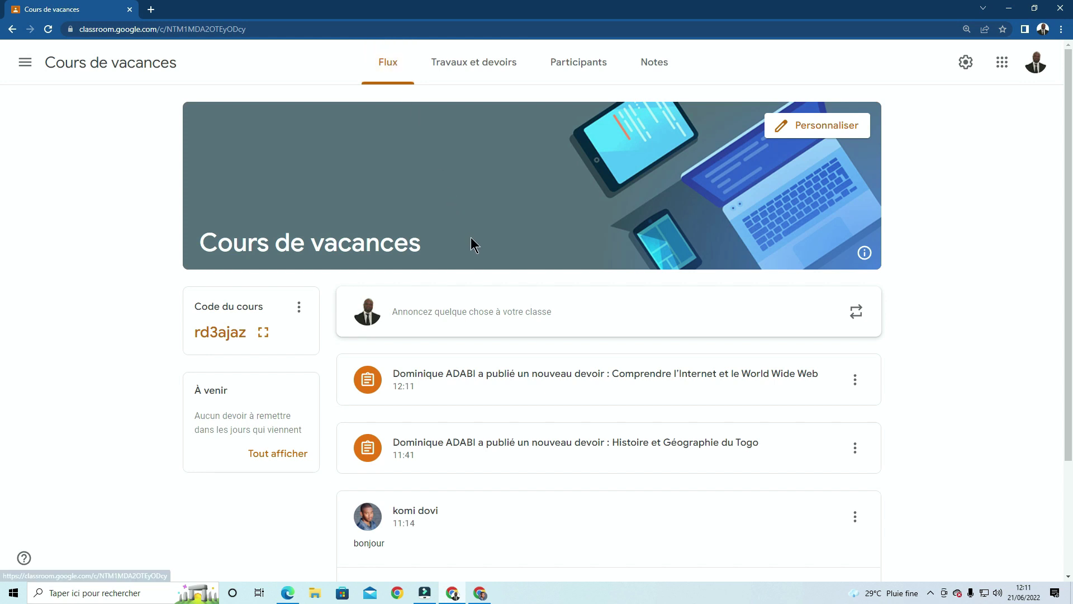
{"action": "left_click", "coordinate": [48, 29]}
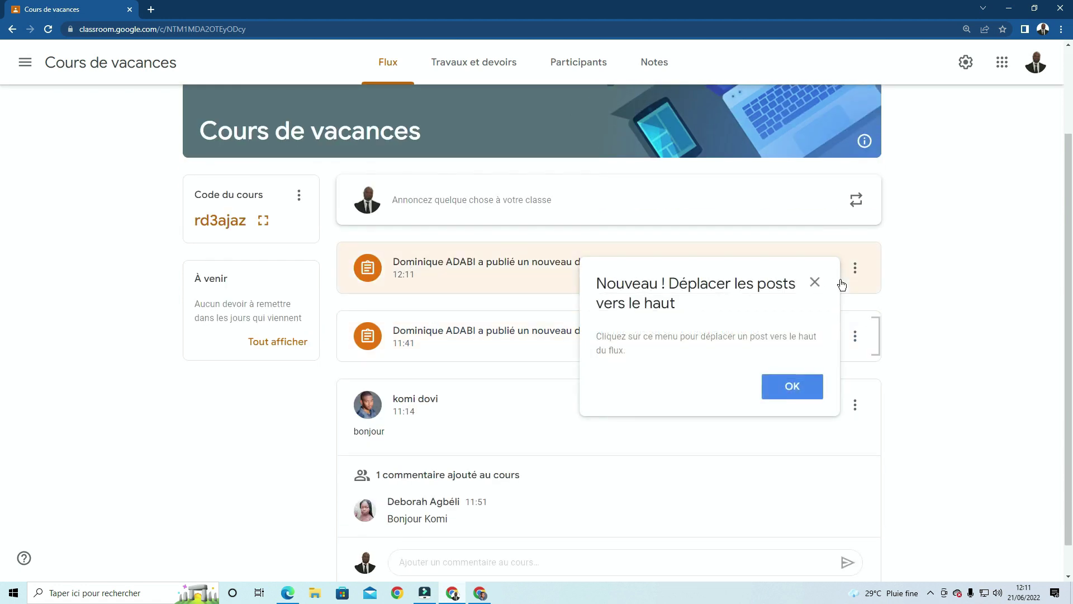
{"action": "left_click", "coordinate": [819, 286]}
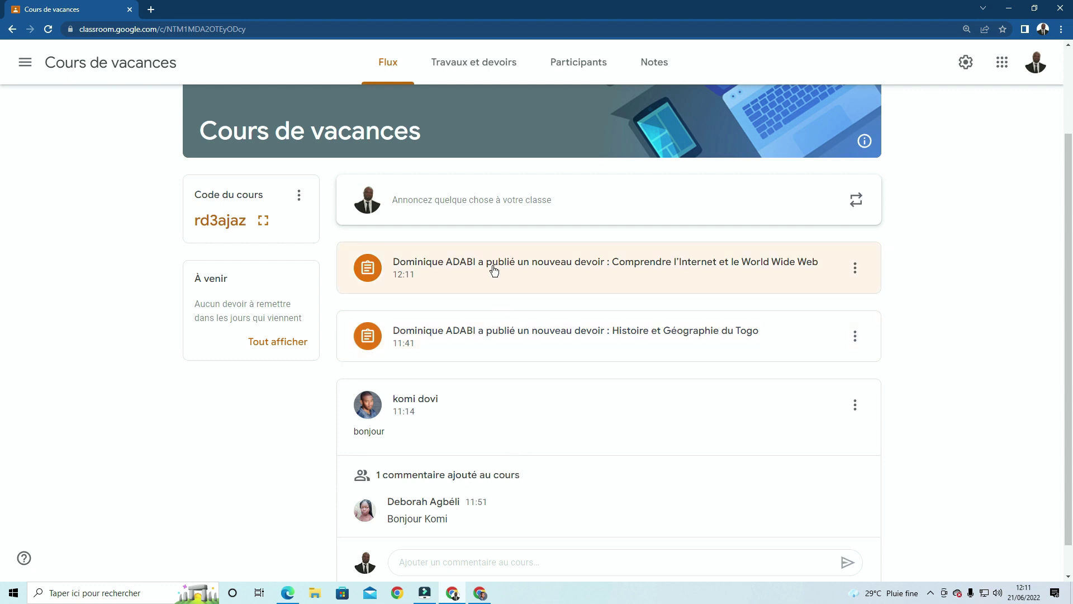
Open the new assignment's student work page from the stream.
{"action": "scroll", "coordinate": [494, 270], "scroll_direction": "down", "scroll_amount": 1}
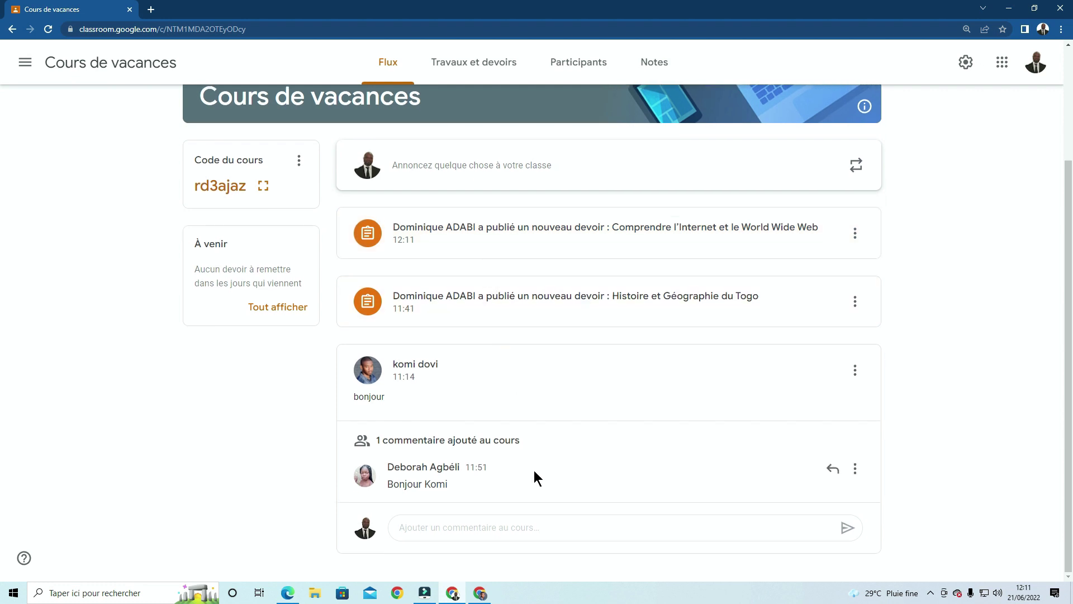
{"action": "scroll", "coordinate": [530, 457], "scroll_direction": "up", "scroll_amount": 2}
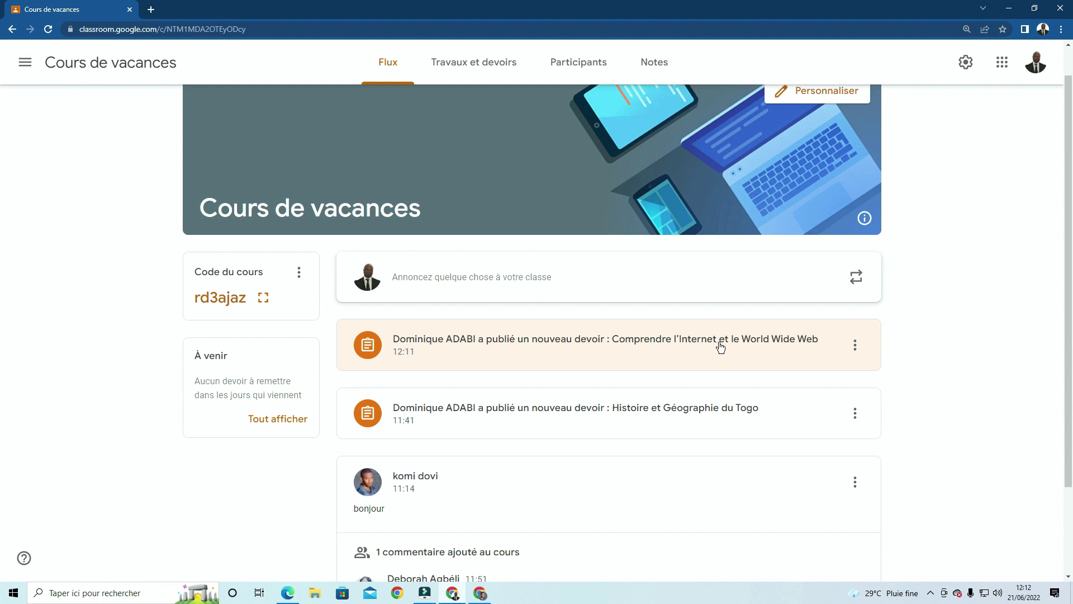
{"action": "left_click", "coordinate": [654, 337]}
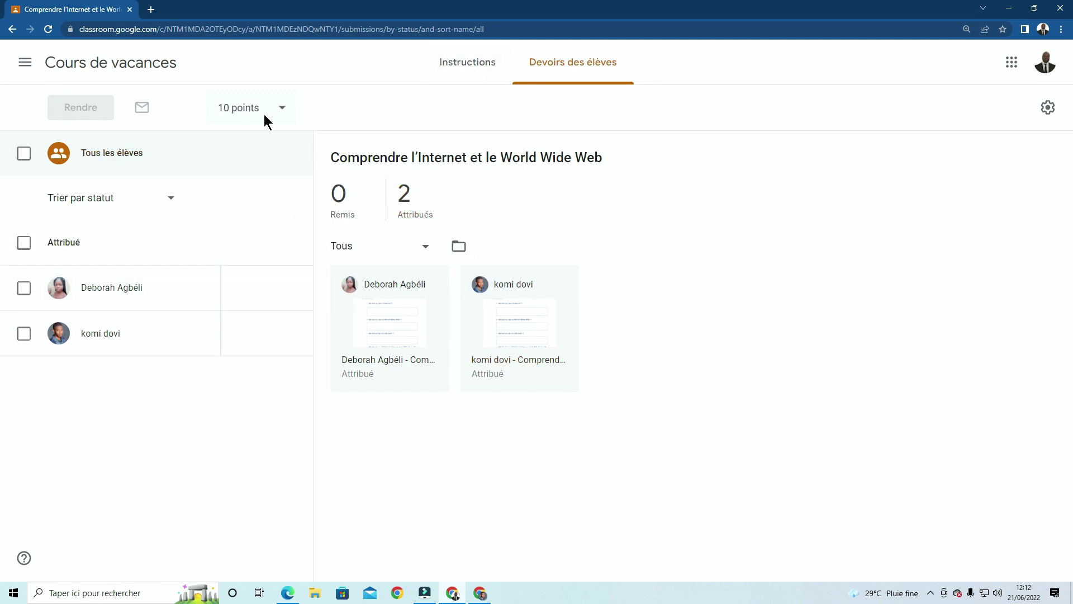
Go to the Cours de vacances Travaux et devoirs page and dismiss the topic-filter notice.
{"action": "left_click", "coordinate": [59, 64]}
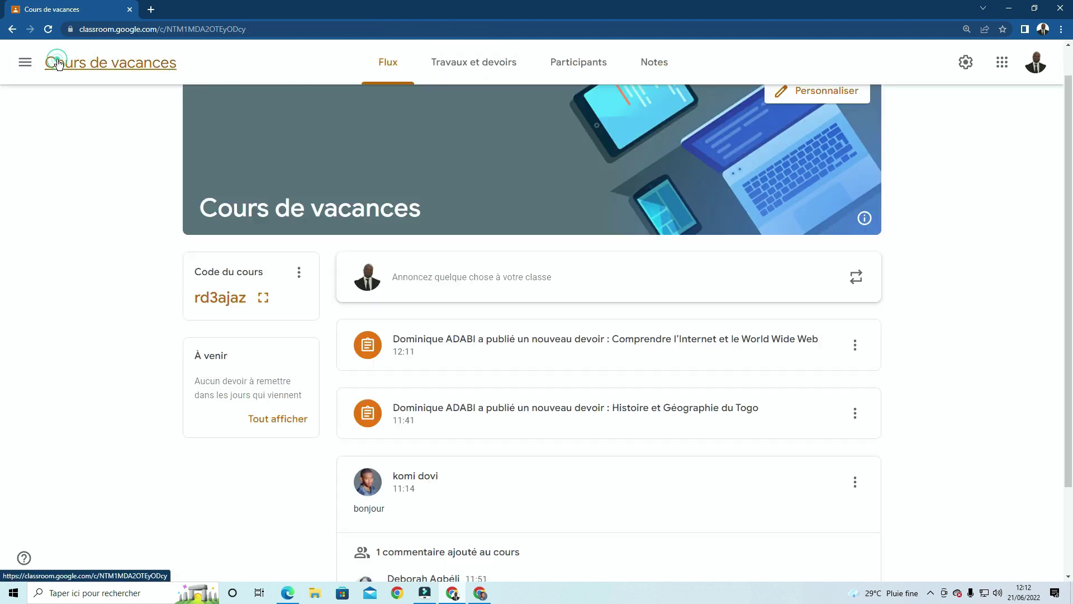
{"action": "left_click", "coordinate": [482, 62]}
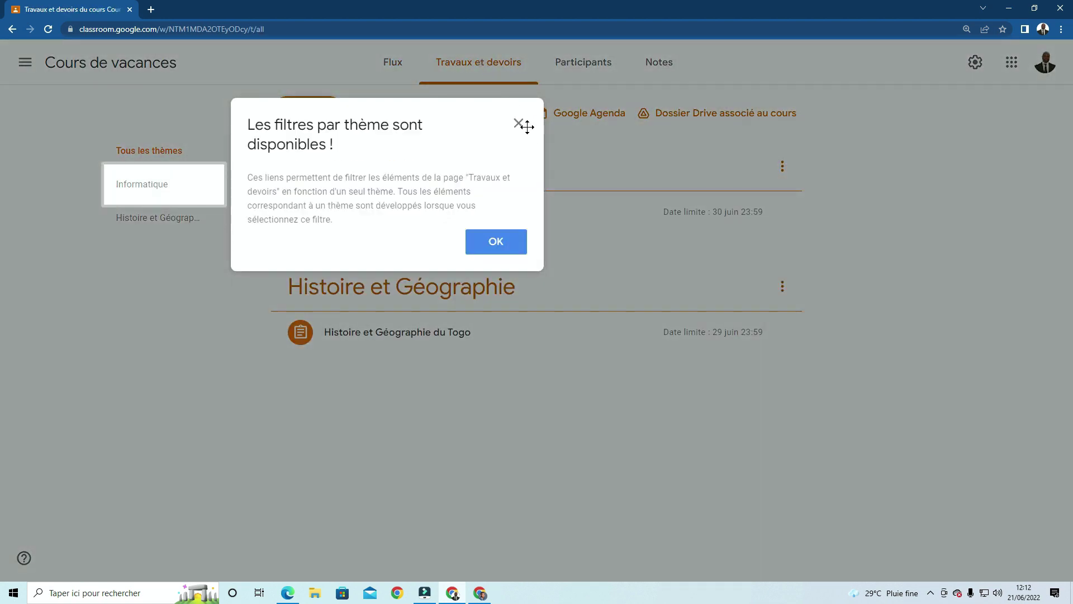
{"action": "left_click", "coordinate": [517, 126]}
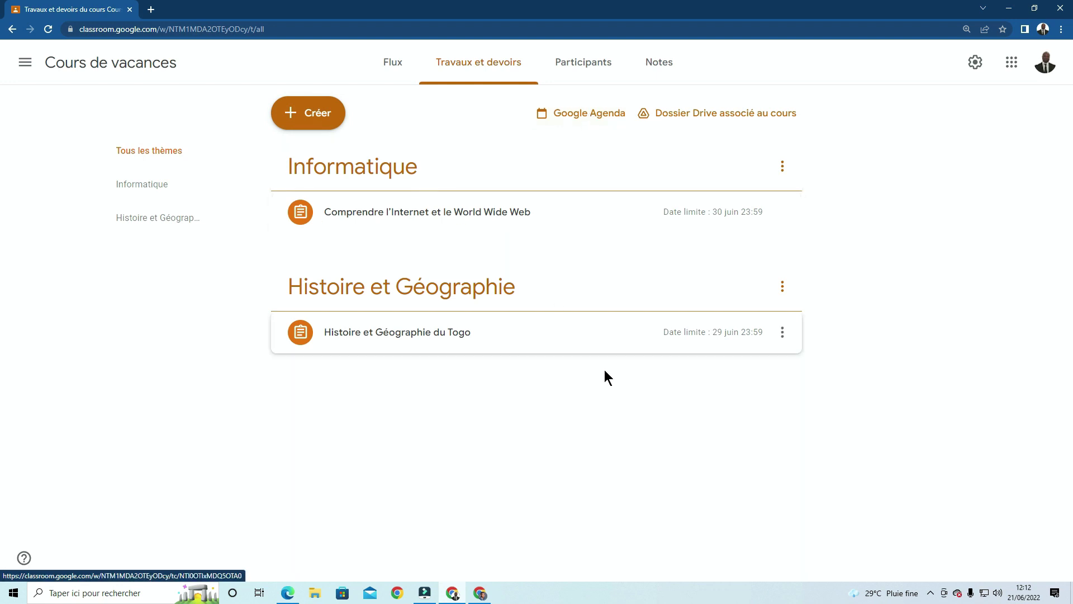
Open the class calendar in Google Agenda and switch it to the June 2022 month view.
{"action": "left_click", "coordinate": [584, 115]}
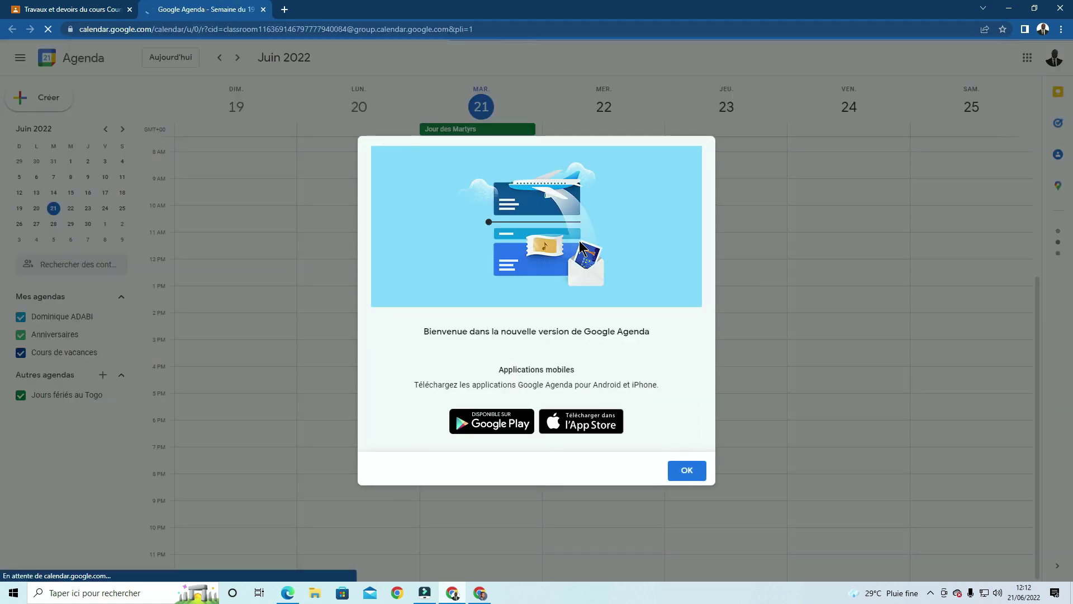
{"action": "left_click", "coordinate": [695, 471]}
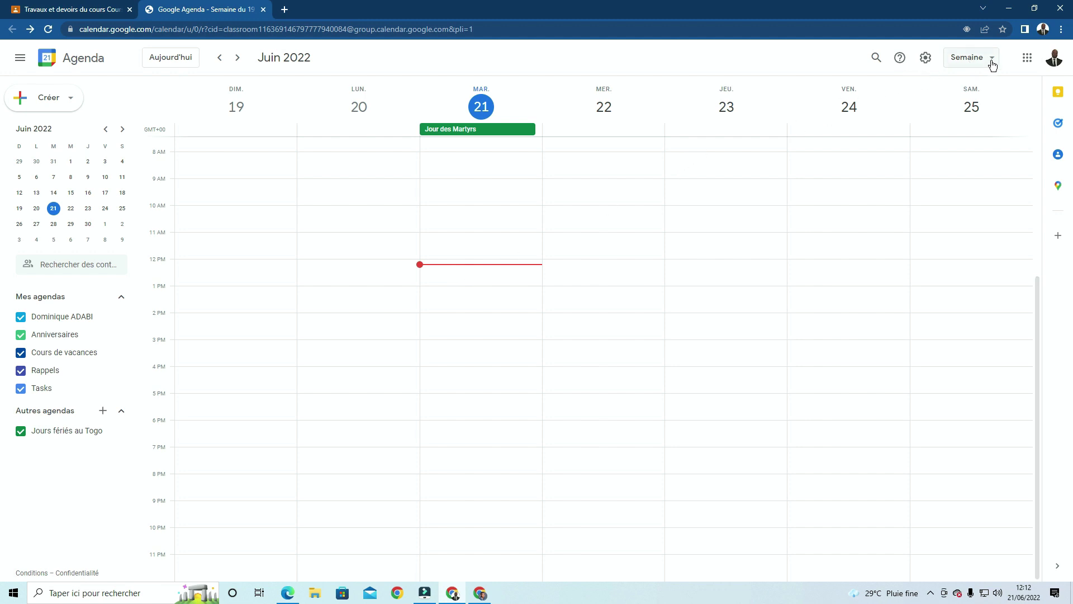
{"action": "left_click", "coordinate": [971, 62]}
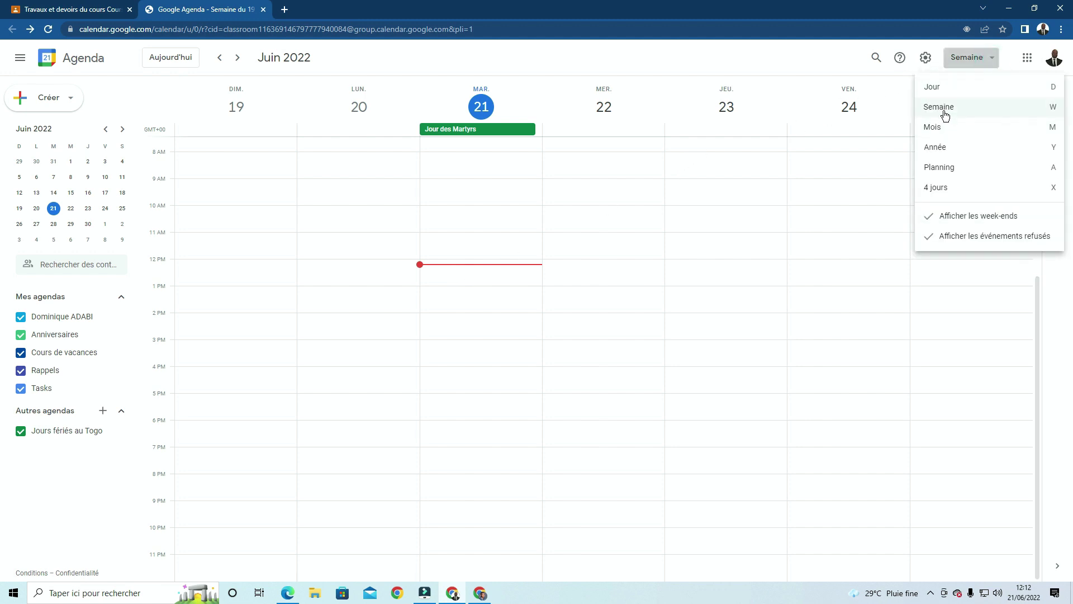
{"action": "left_click", "coordinate": [942, 128]}
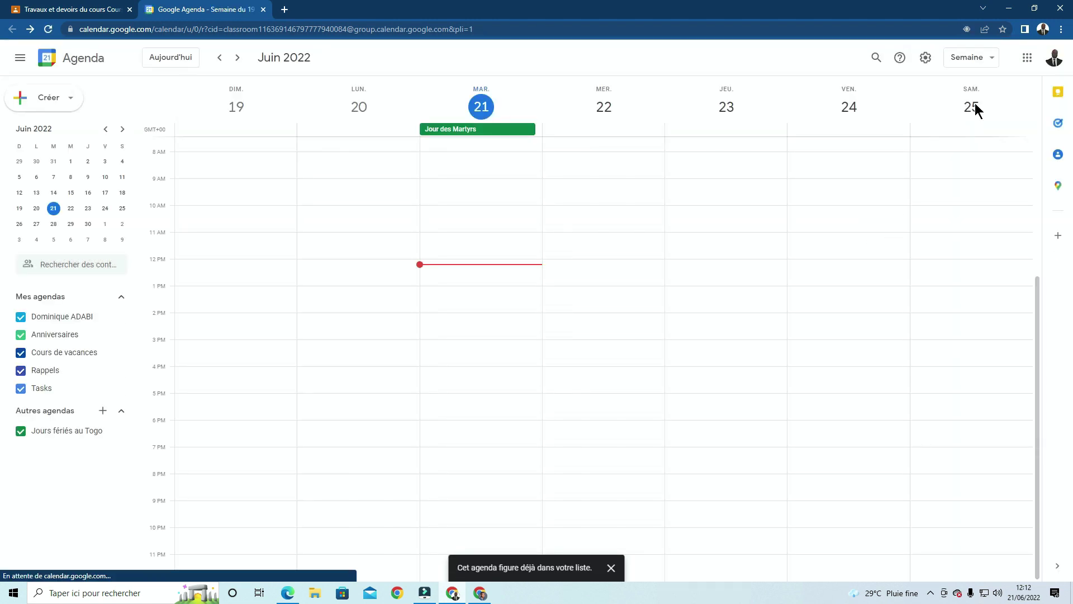
{"action": "left_click", "coordinate": [991, 60]}
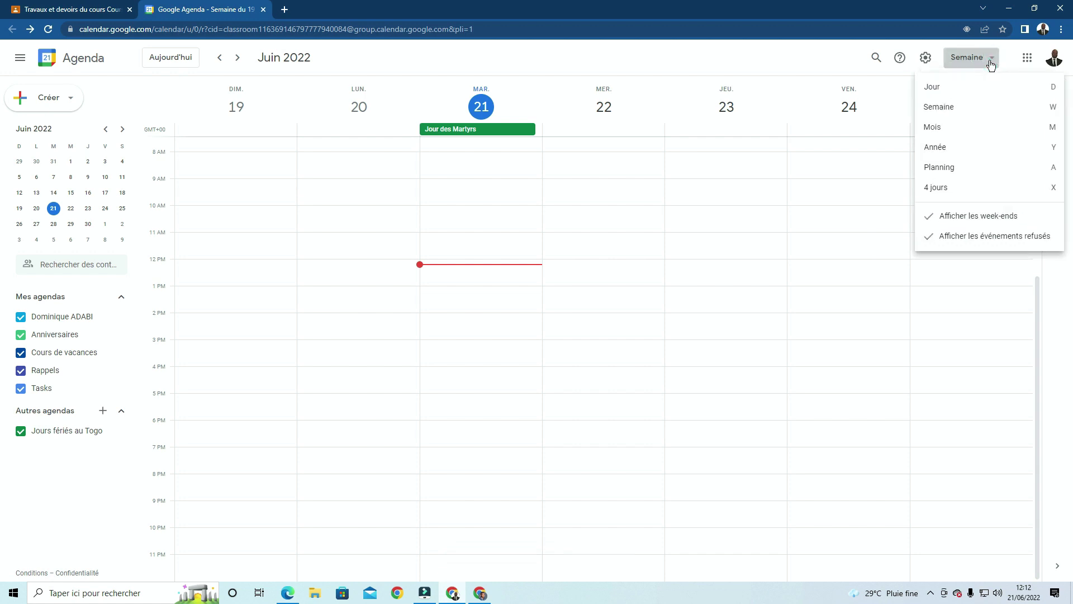
{"action": "left_click", "coordinate": [946, 131]}
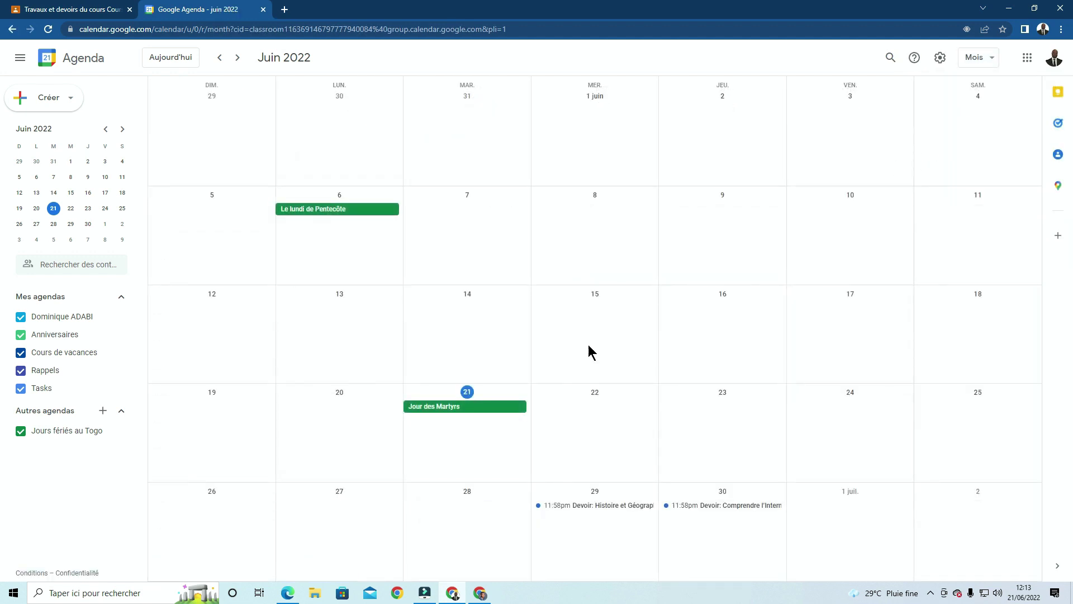
Review the Histoire et Géographie and Comprendre l'Internet deadlines, then close the calendar tab.
{"action": "scroll", "coordinate": [589, 531], "scroll_direction": "down", "scroll_amount": 1}
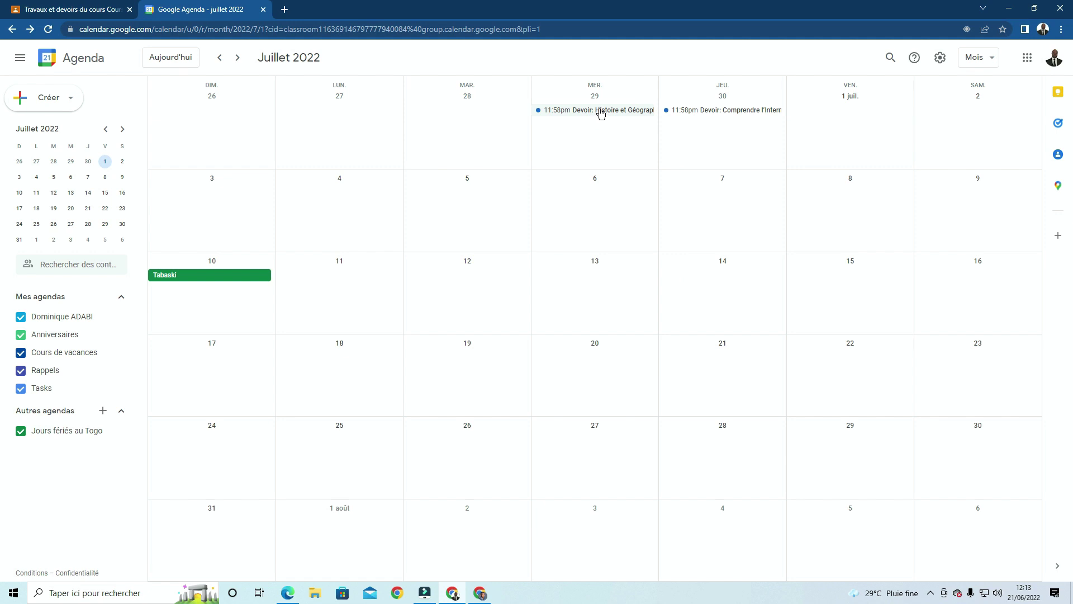
{"action": "left_click", "coordinate": [601, 114]}
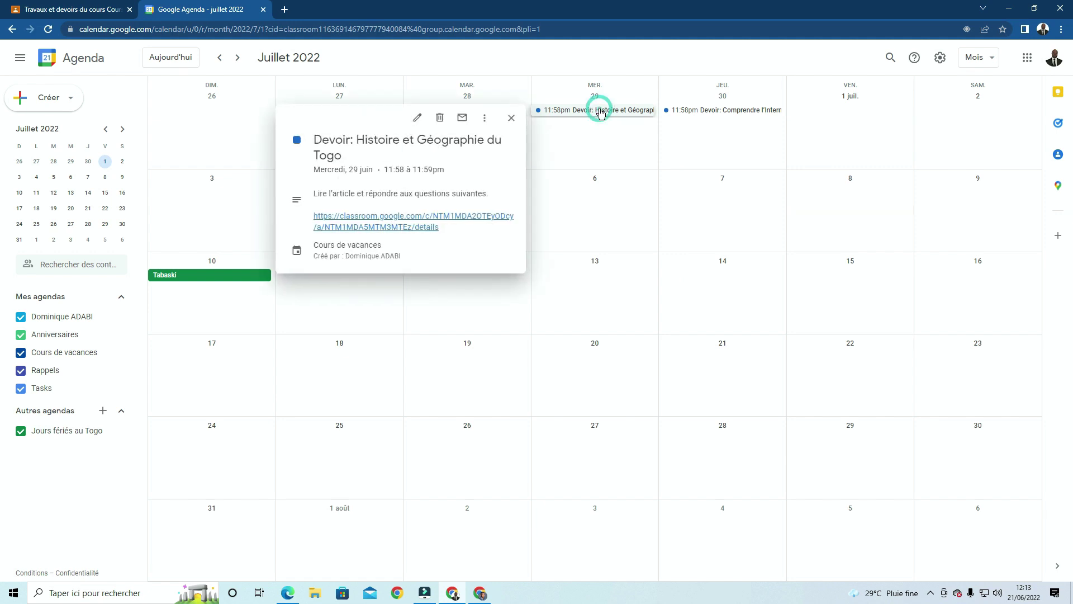
{"action": "left_click", "coordinate": [704, 114]}
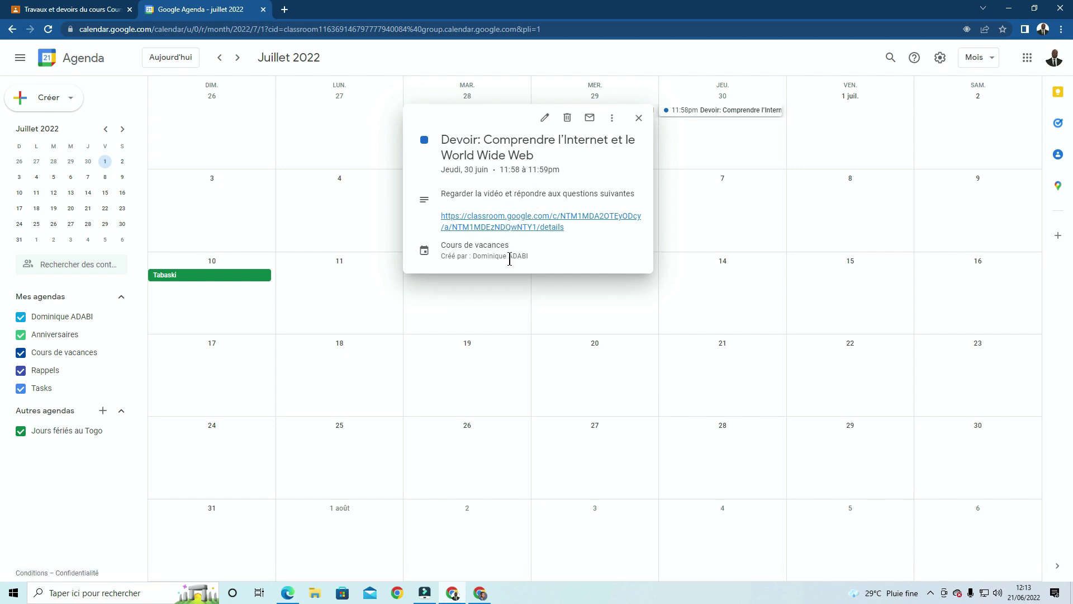
{"action": "left_click", "coordinate": [637, 119]}
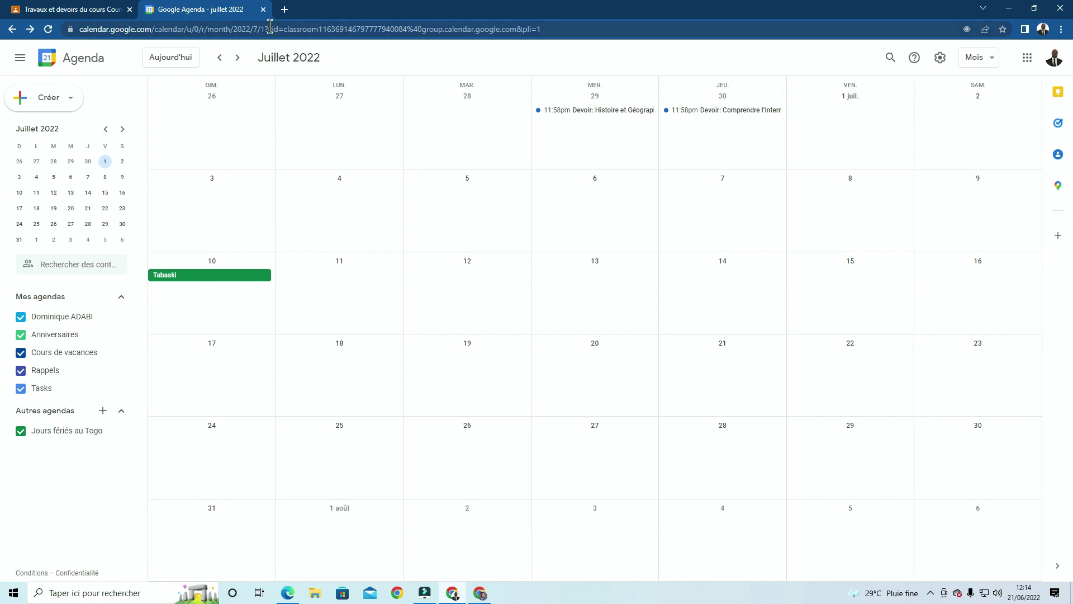
{"action": "left_click", "coordinate": [263, 9]}
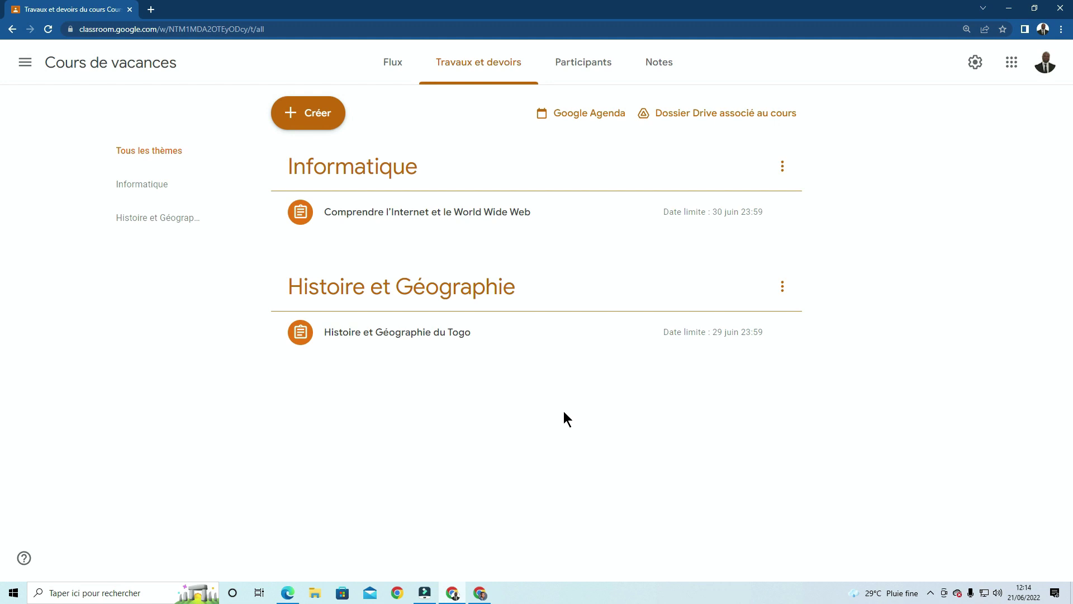
In the student's window, open the Informatique assignment 'Comprendre l'Internet et le World Wide Web' details page.
{"action": "mouse_move", "coordinate": [482, 596]}
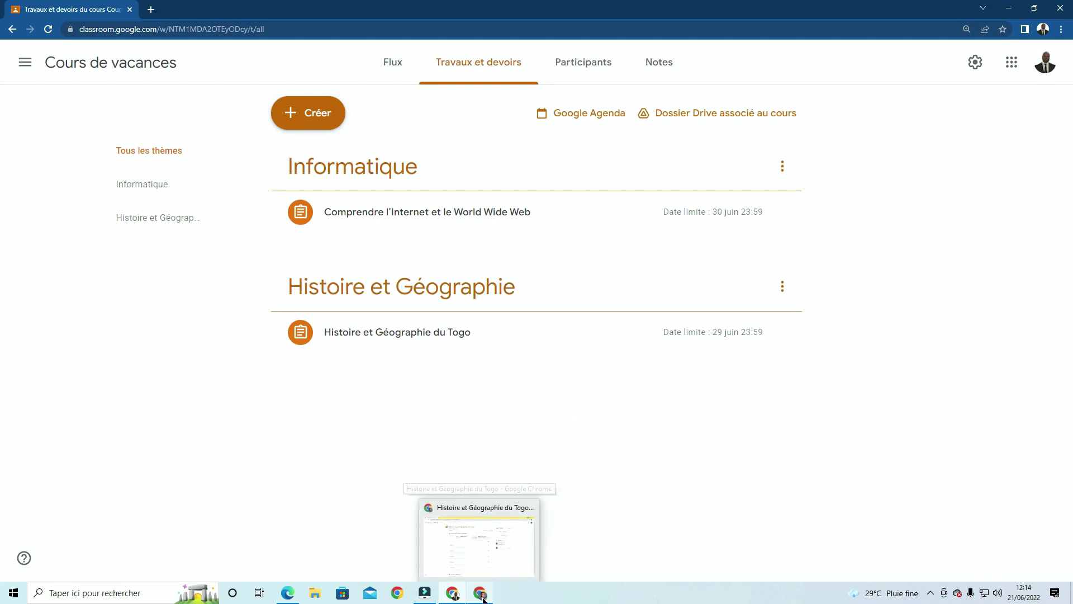
{"action": "left_click", "coordinate": [482, 594]}
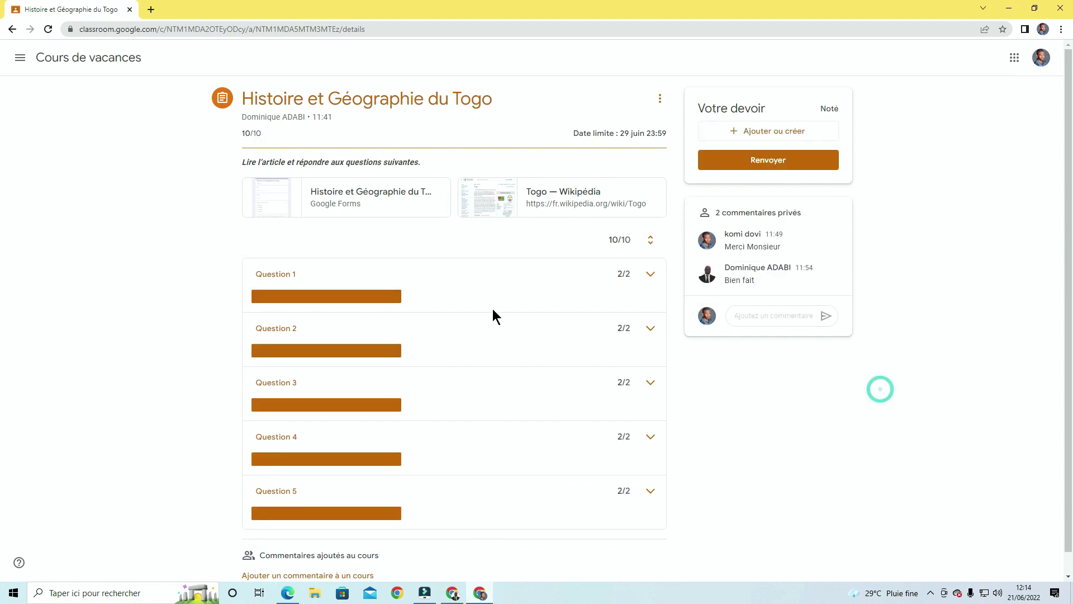
{"action": "left_click", "coordinate": [97, 63]}
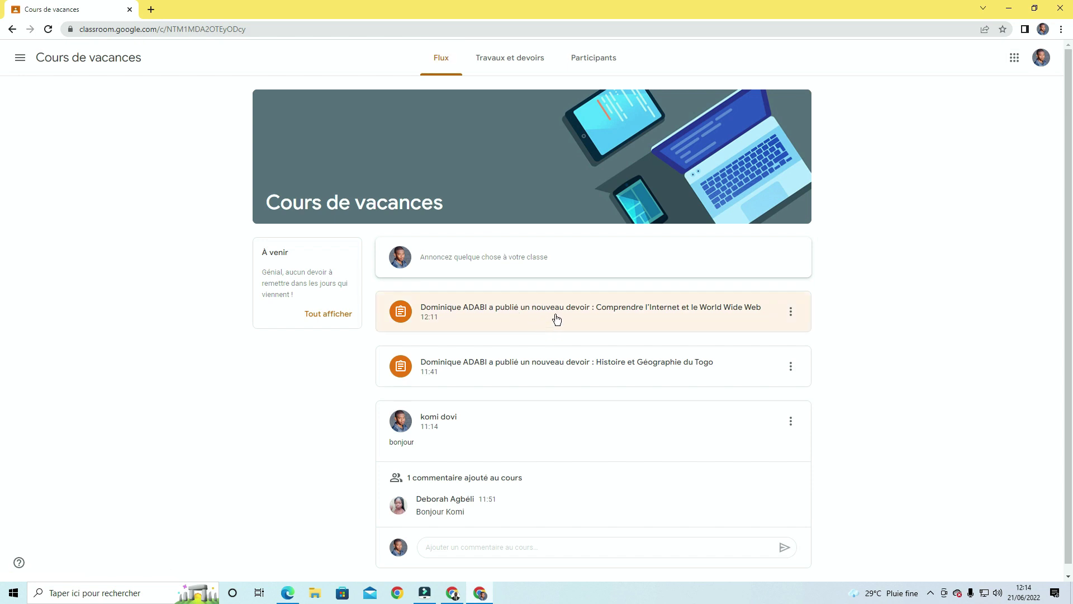
{"action": "left_click", "coordinate": [520, 58]}
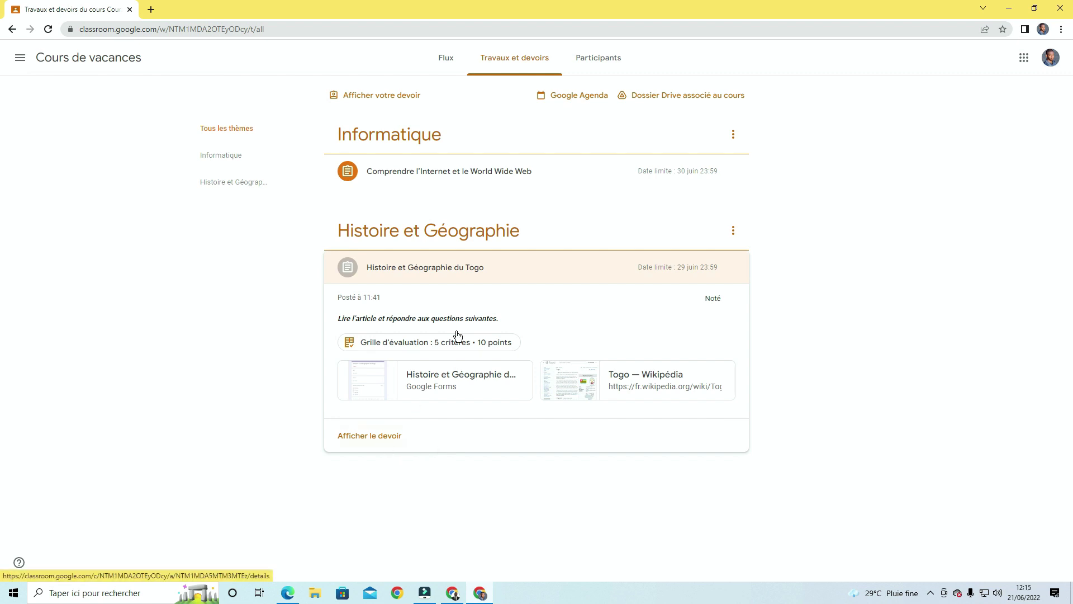
{"action": "left_click", "coordinate": [452, 177]}
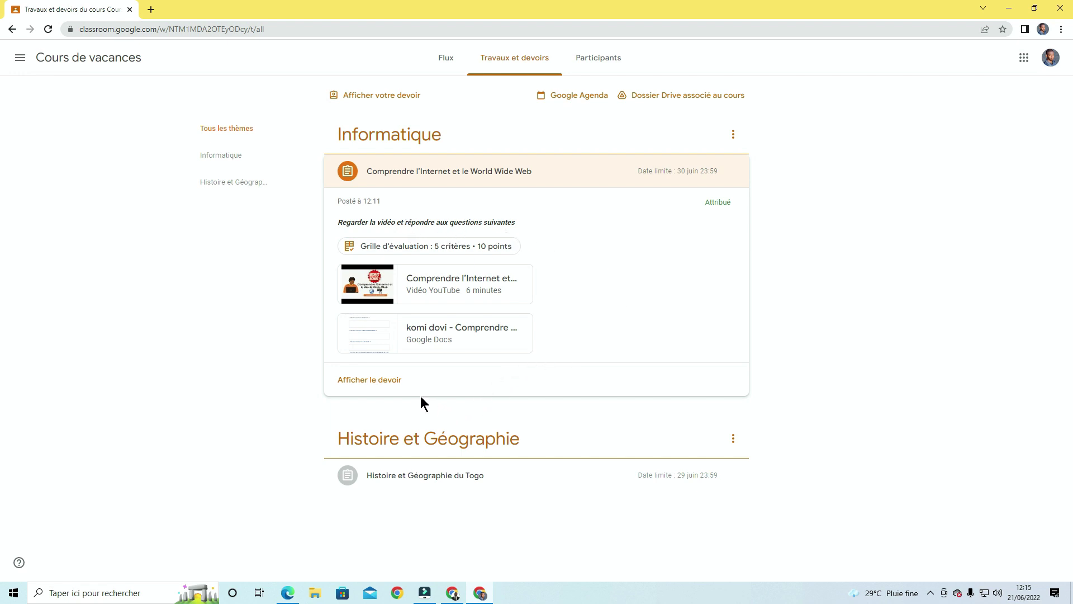
{"action": "left_click", "coordinate": [389, 380]}
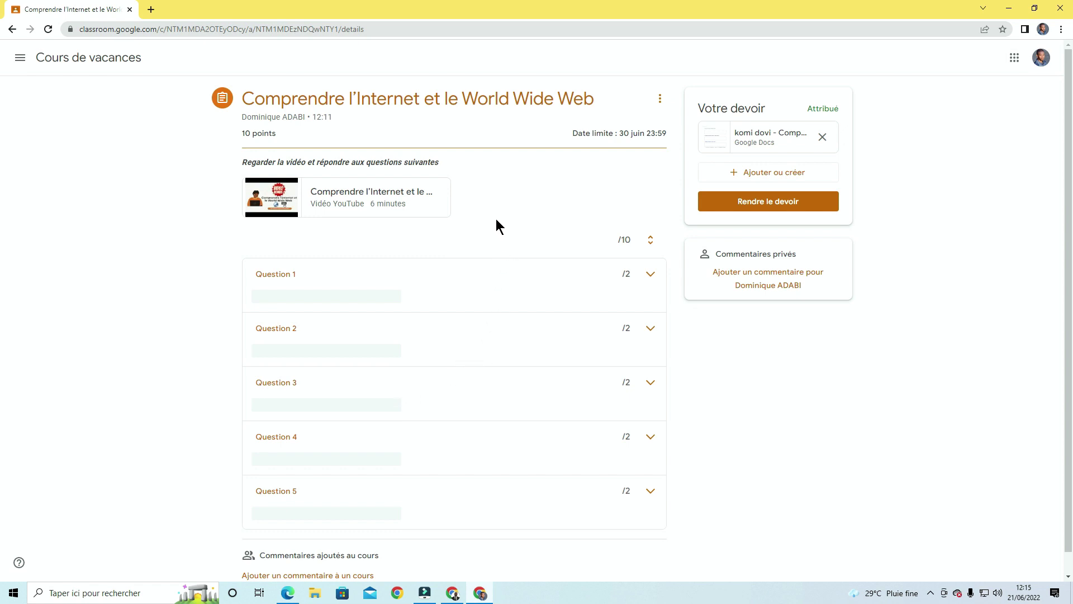
Play the attached YouTube video 'Comprendre l'Internet et le World Wide Web'.
{"action": "scroll", "coordinate": [495, 219], "scroll_direction": "down", "scroll_amount": 1}
{"action": "scroll", "coordinate": [496, 219], "scroll_direction": "up", "scroll_amount": 1}
{"action": "scroll", "coordinate": [496, 223], "scroll_direction": "down", "scroll_amount": 1}
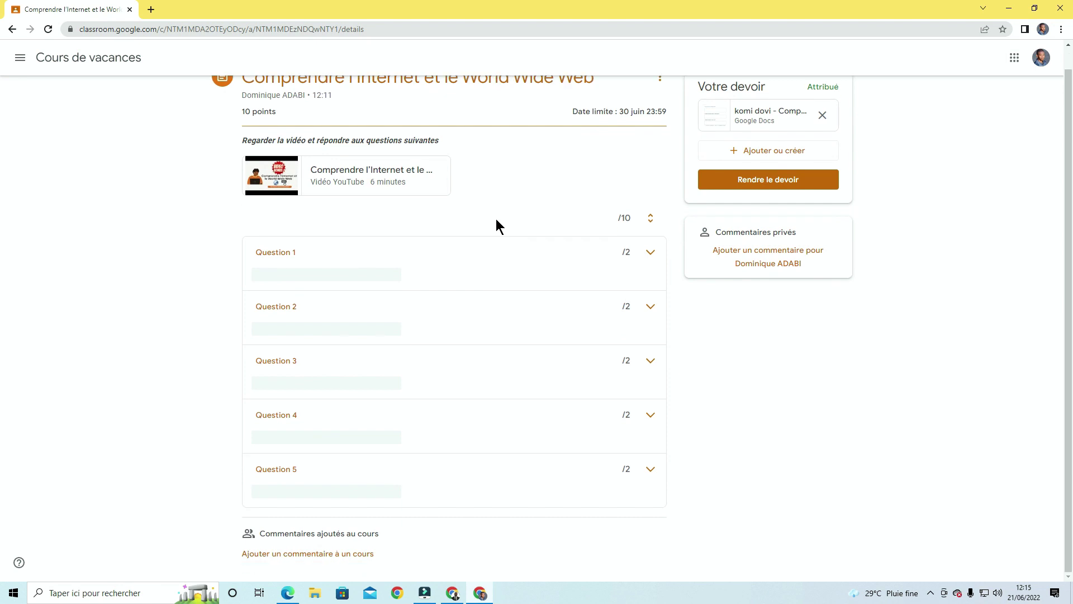
{"action": "scroll", "coordinate": [496, 223], "scroll_direction": "up", "scroll_amount": 1}
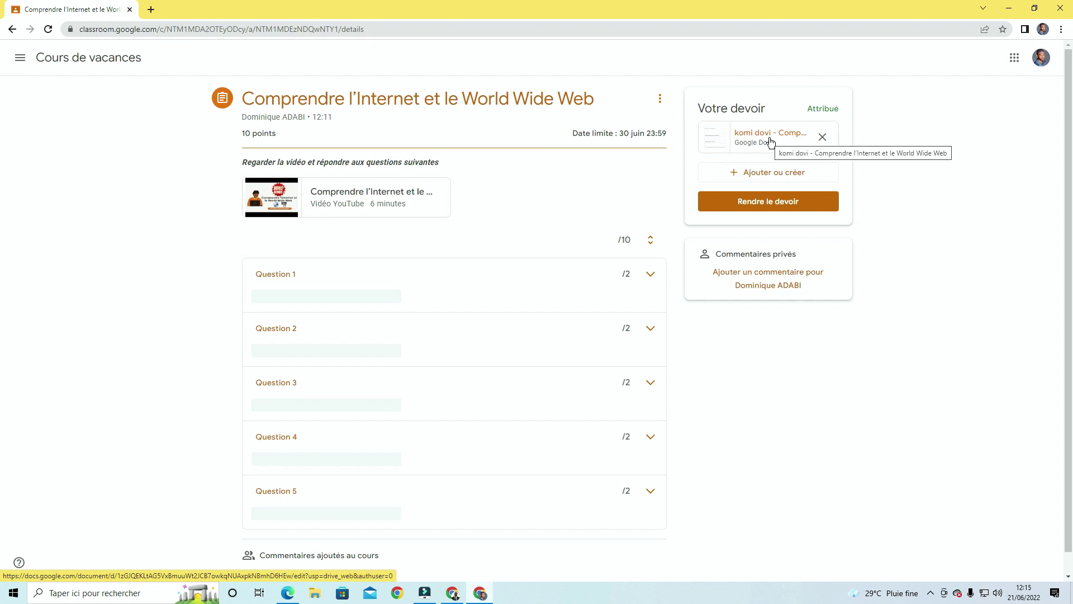
{"action": "left_click", "coordinate": [358, 192]}
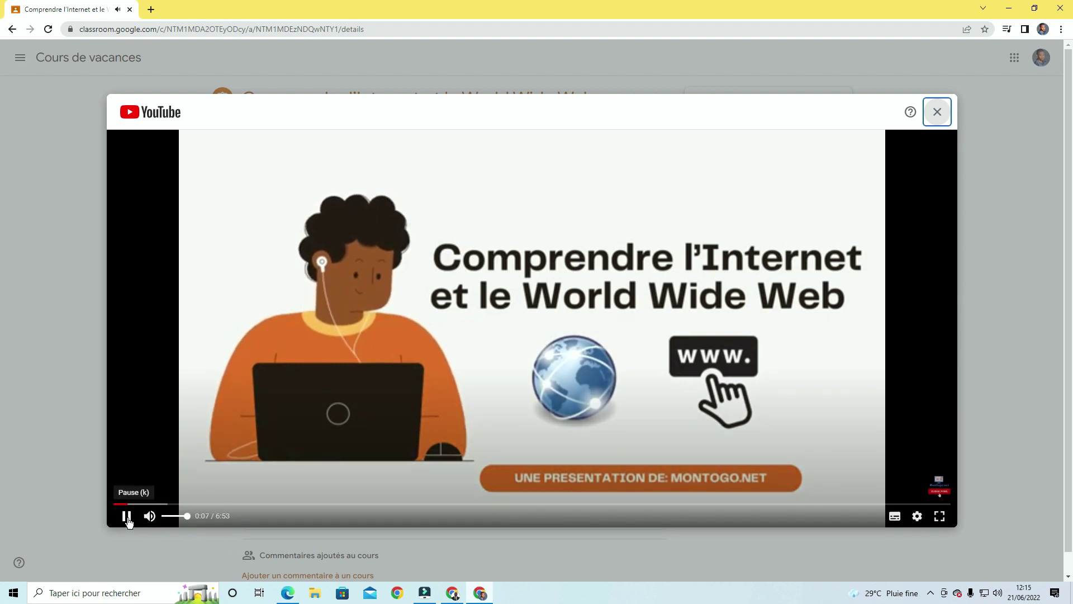
Skim the video at 0:34, 2:59, 4:04 and 2:15, pause near 2:25, and close the player.
{"action": "left_click", "coordinate": [127, 516]}
{"action": "left_click", "coordinate": [239, 504]}
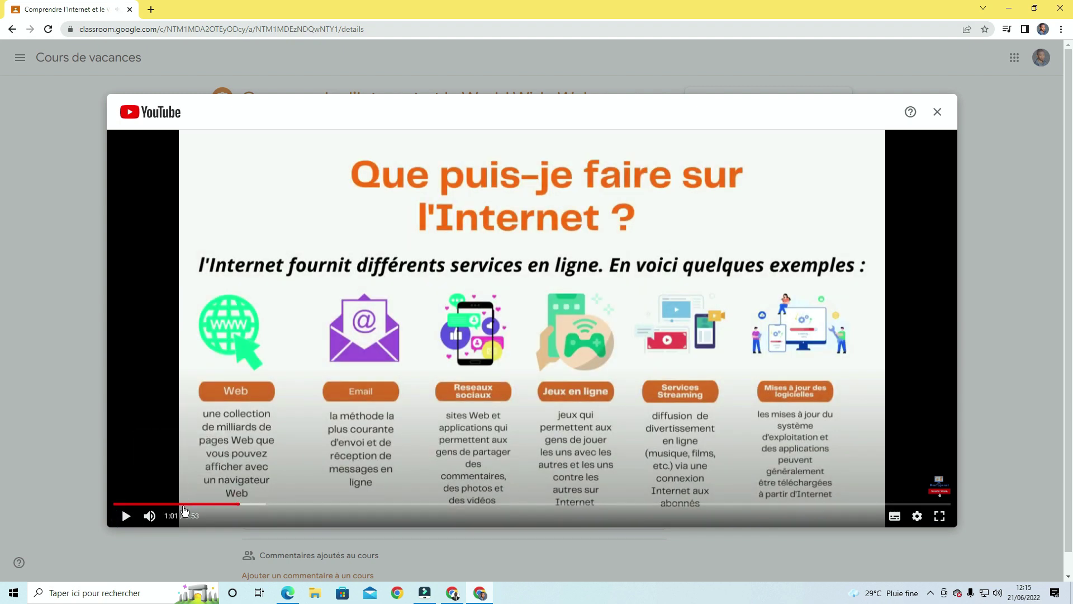
{"action": "left_click", "coordinate": [182, 504]}
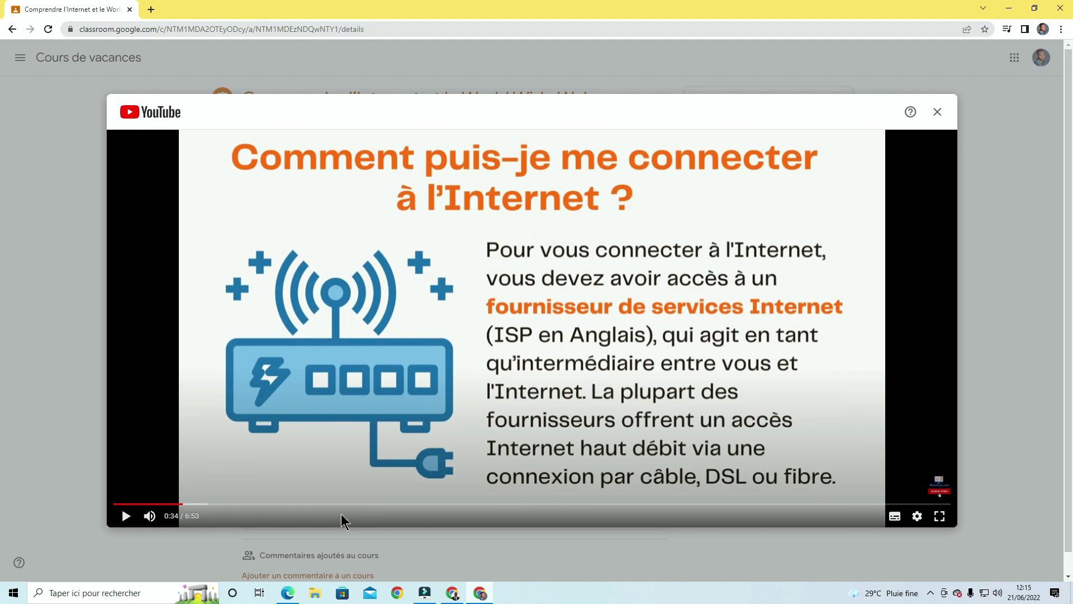
{"action": "key", "text": "space"}
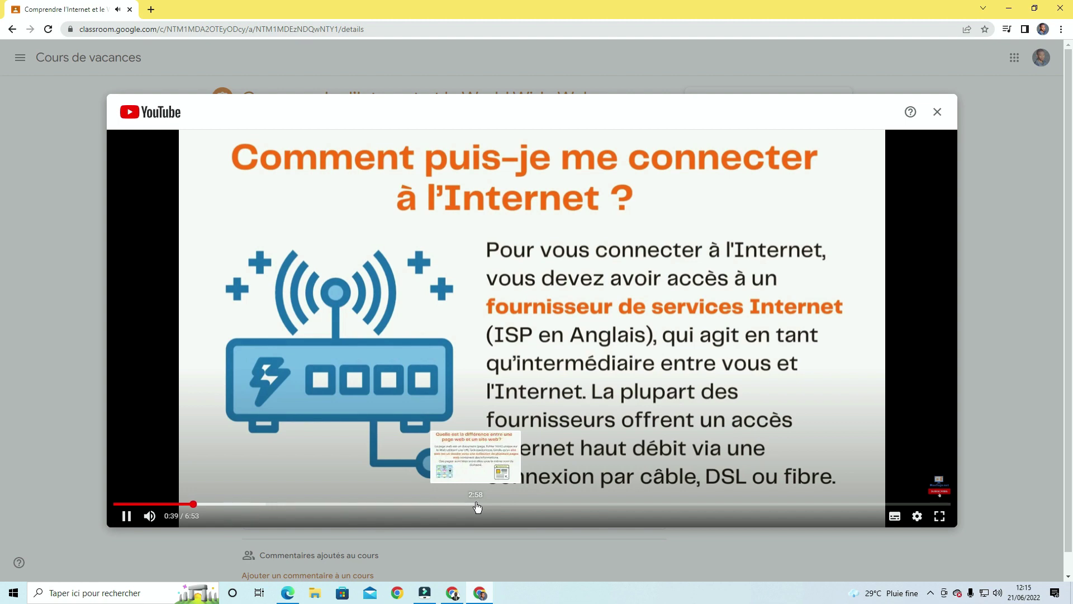
{"action": "left_click", "coordinate": [477, 505]}
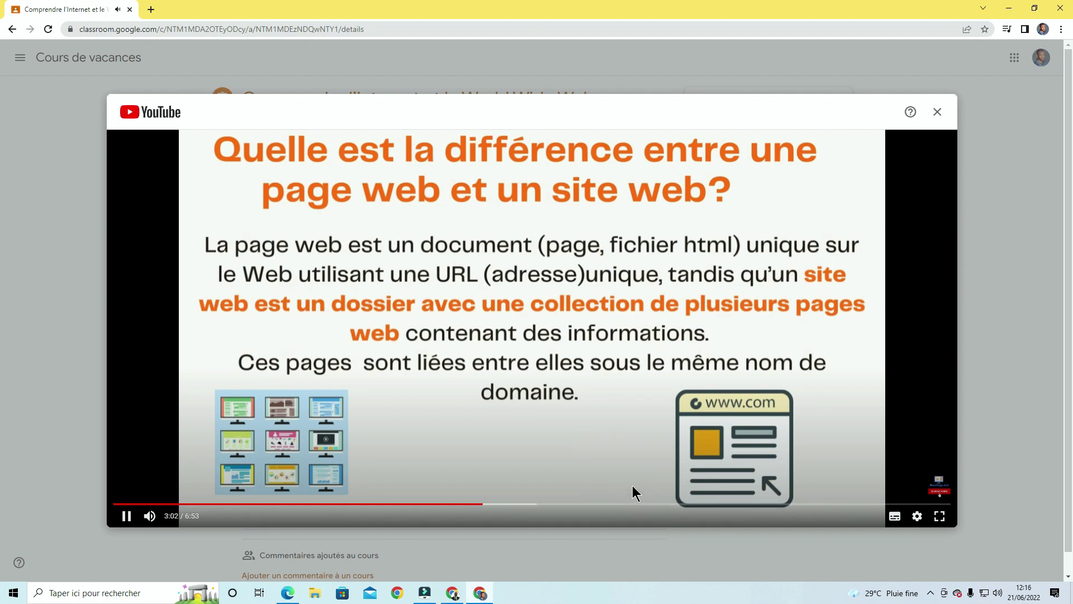
{"action": "left_click", "coordinate": [610, 505]}
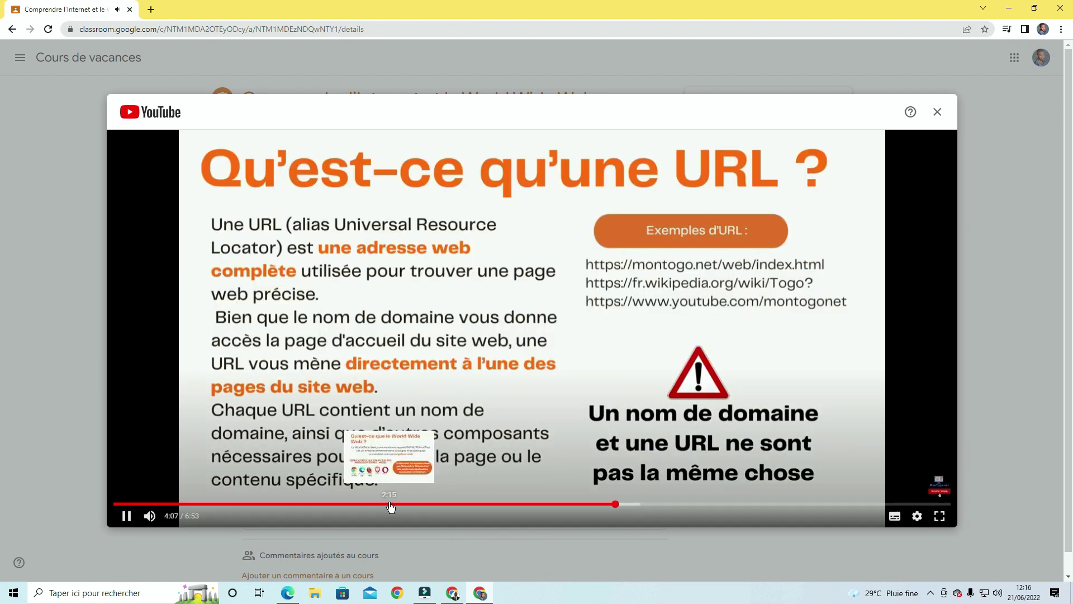
{"action": "left_click", "coordinate": [390, 504]}
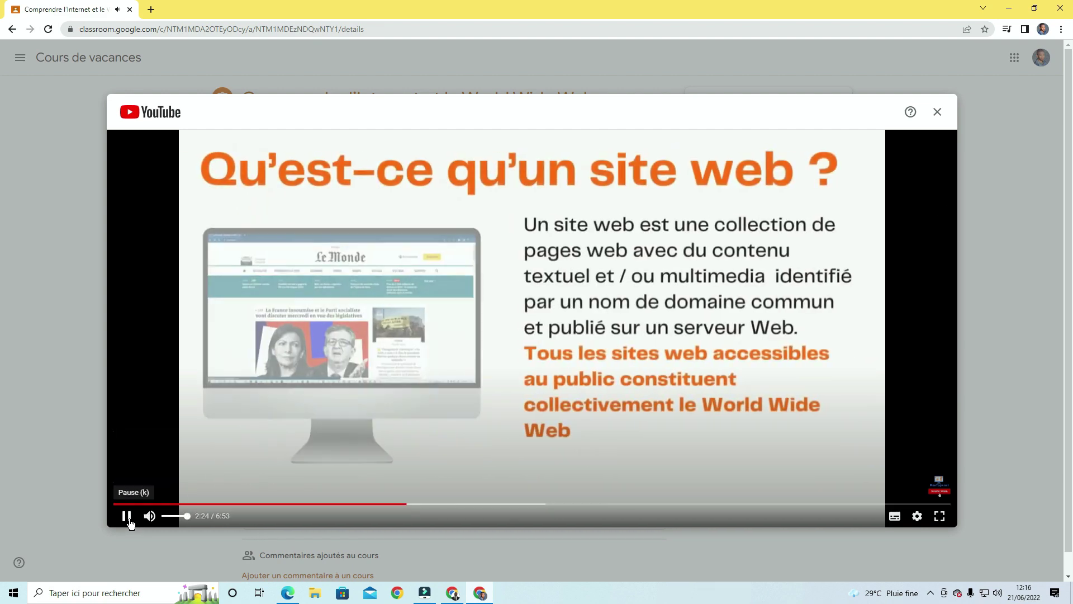
{"action": "left_click", "coordinate": [126, 515]}
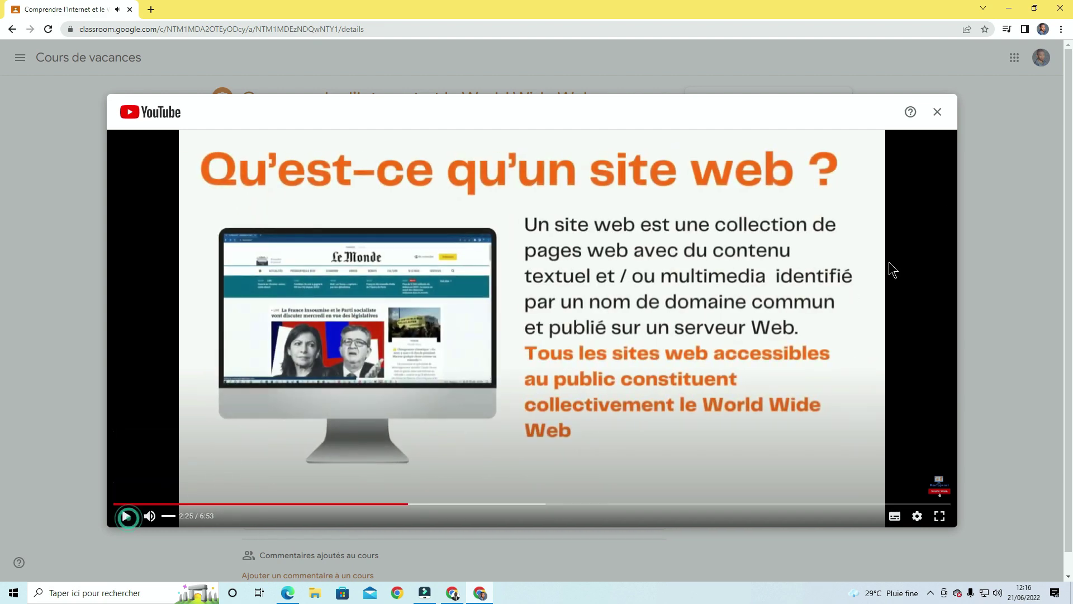
{"action": "left_click", "coordinate": [937, 112]}
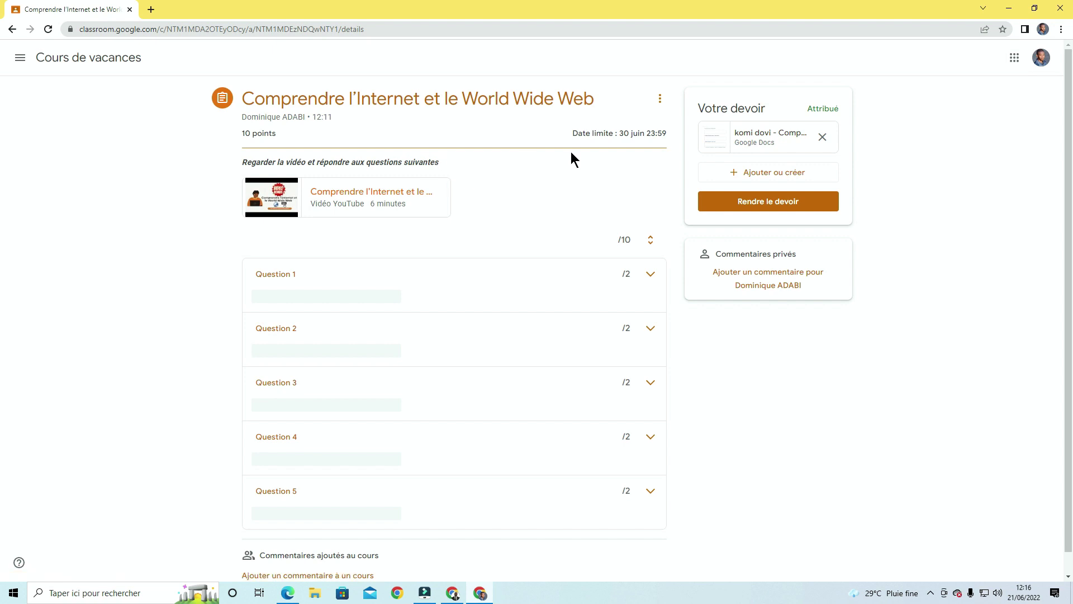
Open the student's copy of the evaluation doc, dismiss the Meet tip, and confirm the signed-in account.
{"action": "left_click", "coordinate": [759, 139]}
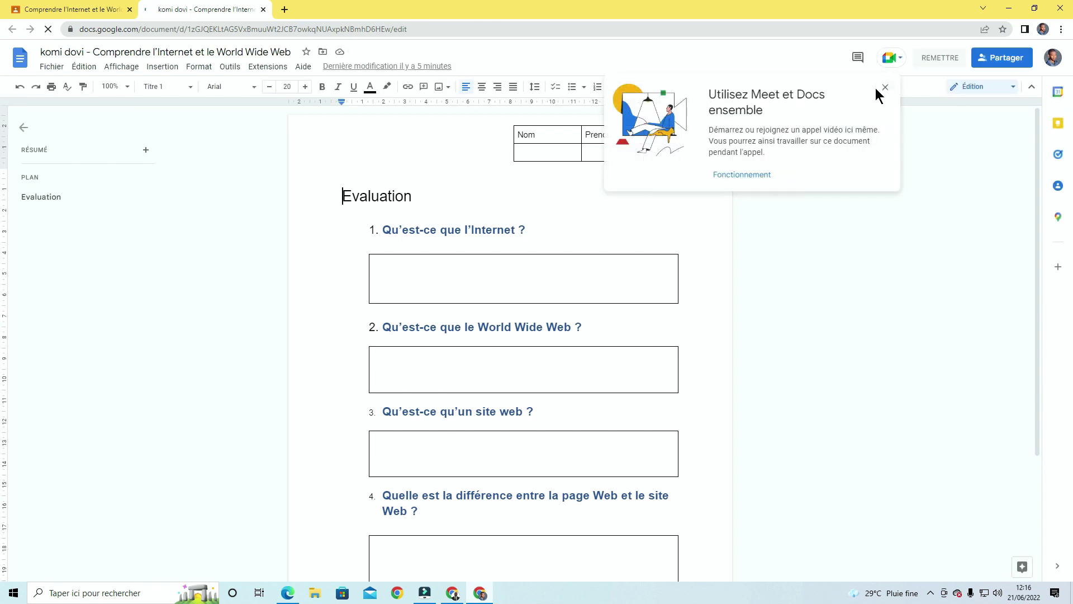
{"action": "left_click", "coordinate": [885, 87]}
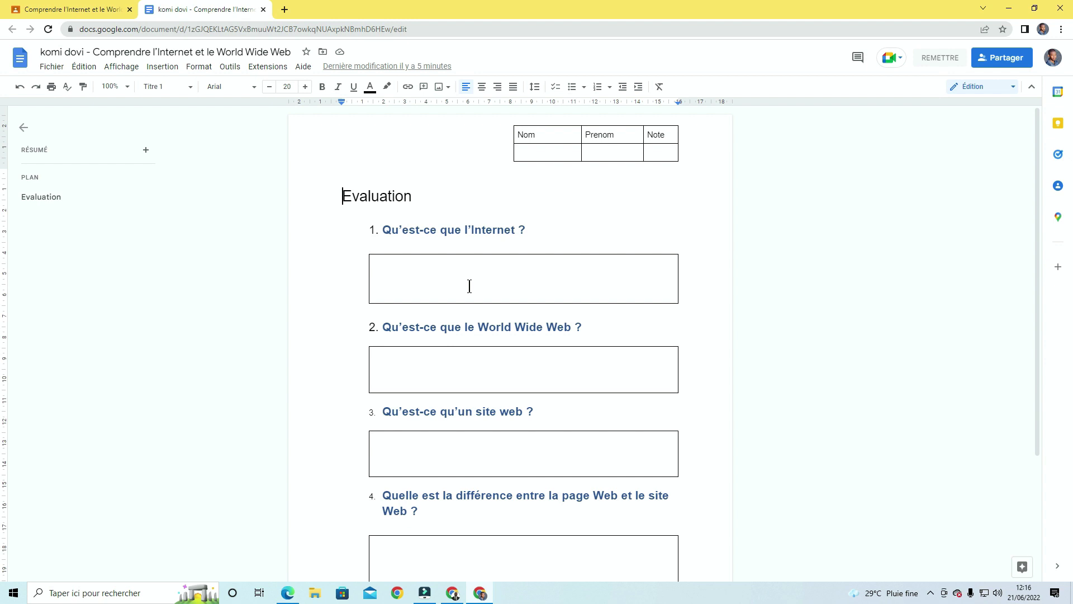
{"action": "scroll", "coordinate": [472, 279], "scroll_direction": "down", "scroll_amount": 2}
{"action": "scroll", "coordinate": [478, 274], "scroll_direction": "up", "scroll_amount": 2}
{"action": "left_click", "coordinate": [1051, 61]}
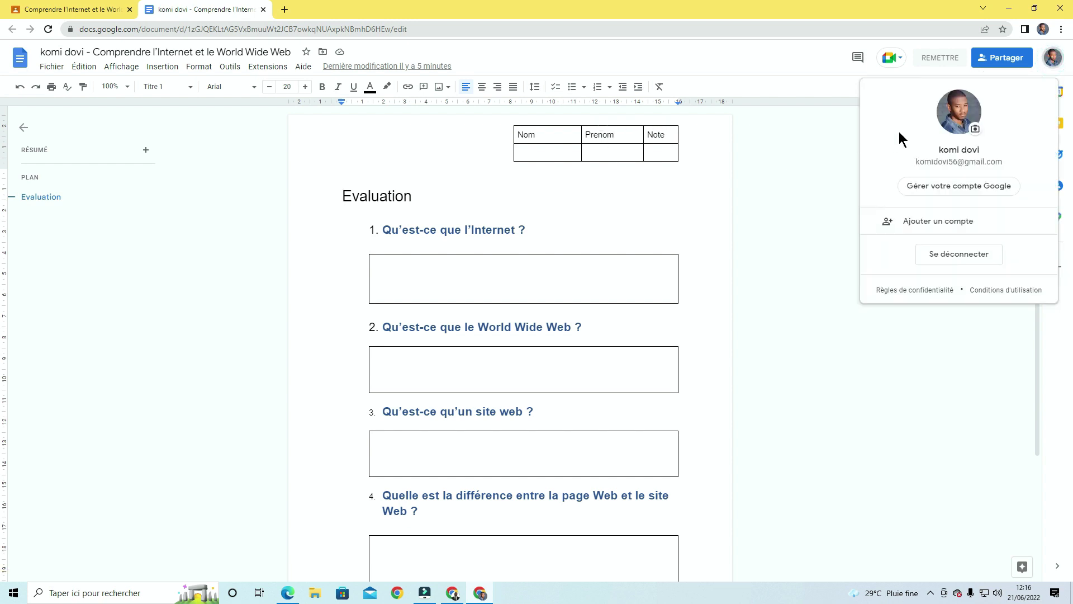
Enter the student's last name under Nom and first name under Prenom in the header table.
{"action": "left_click", "coordinate": [568, 155]}
{"action": "left_click", "coordinate": [553, 151]}
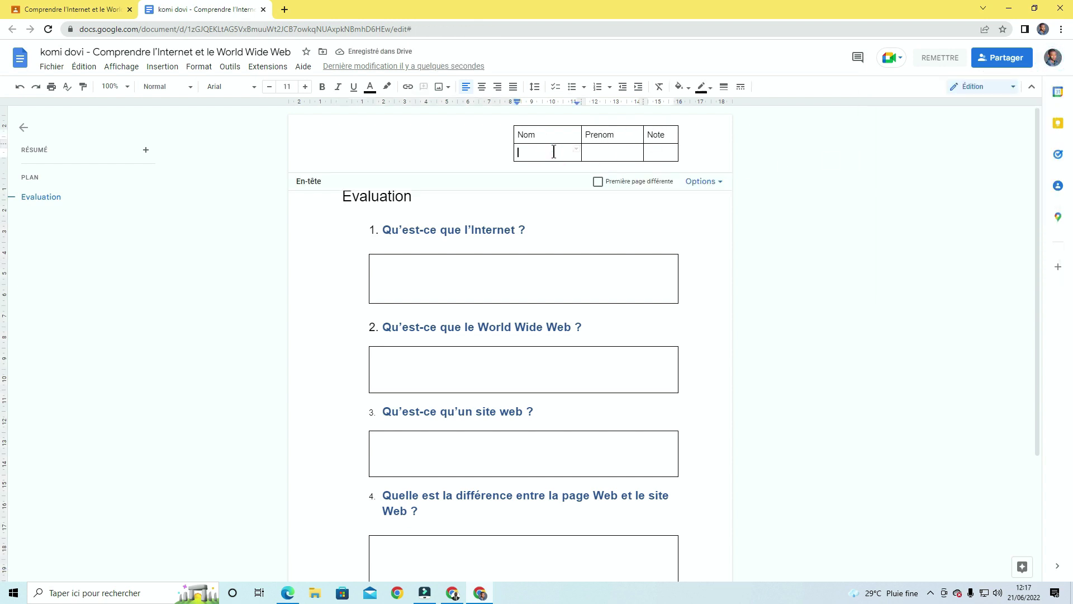
{"action": "type", "text": "Komi"}
{"action": "left_click", "coordinate": [595, 146]}
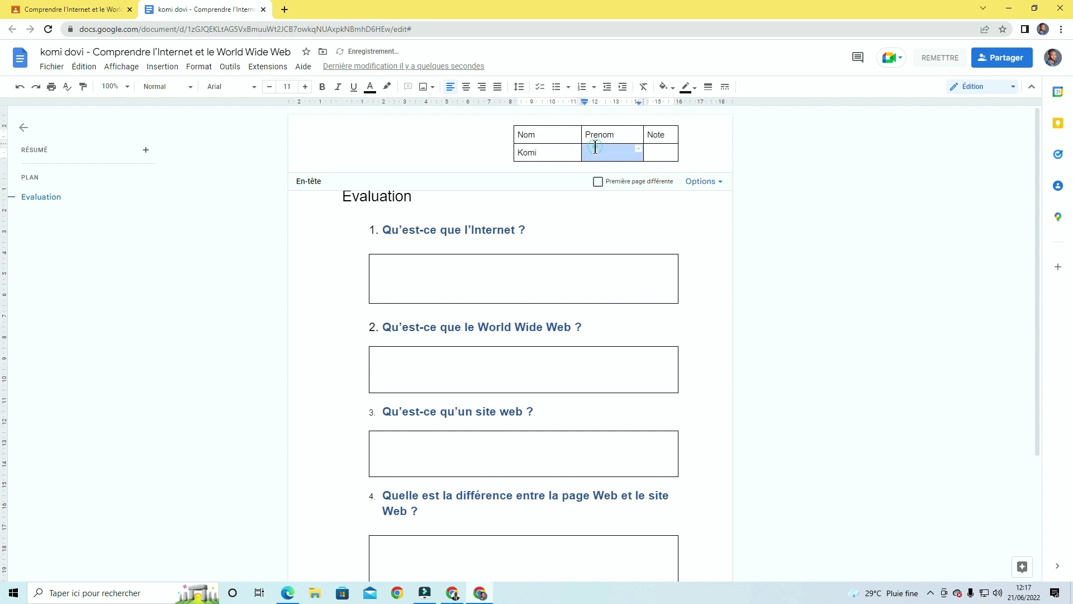
{"action": "type", "text": "Dovi"}
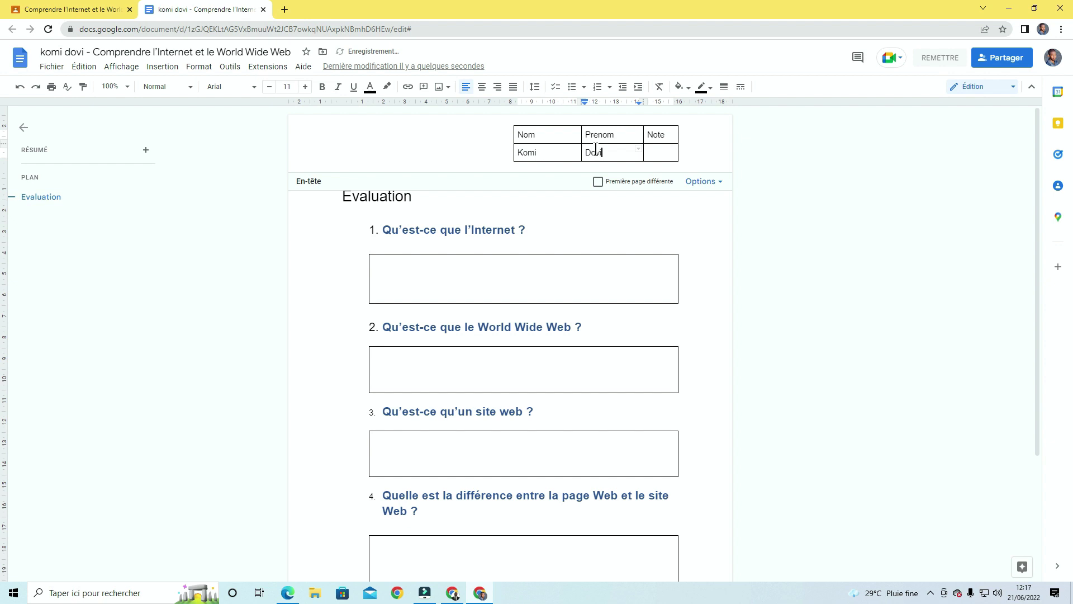
Put the cursor in the first answer box of the evaluation.
{"action": "left_click", "coordinate": [469, 277]}
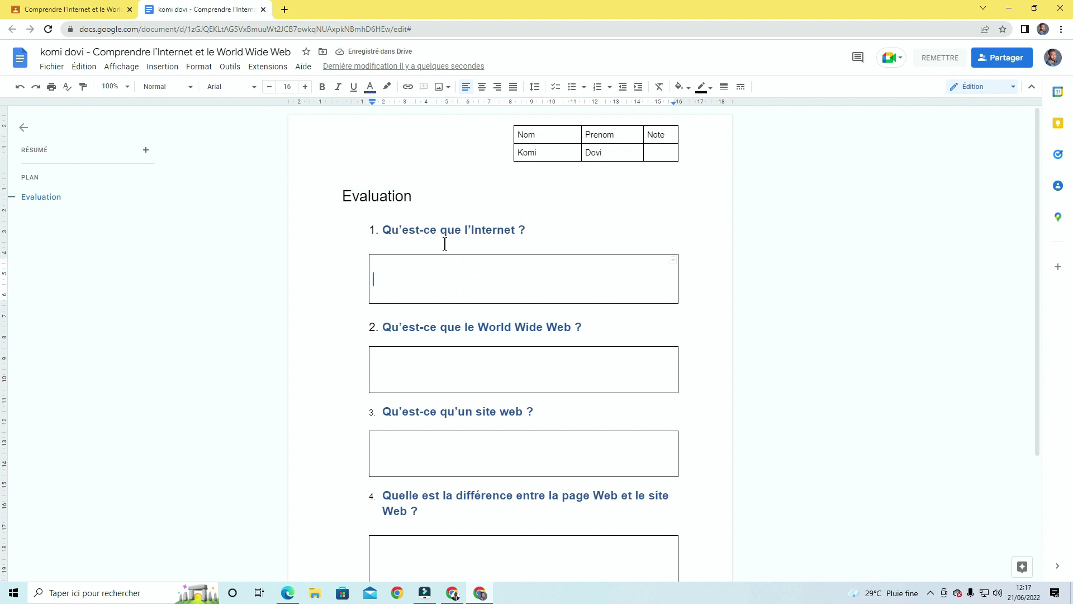
{"action": "scroll", "coordinate": [448, 259], "scroll_direction": "down", "scroll_amount": 2}
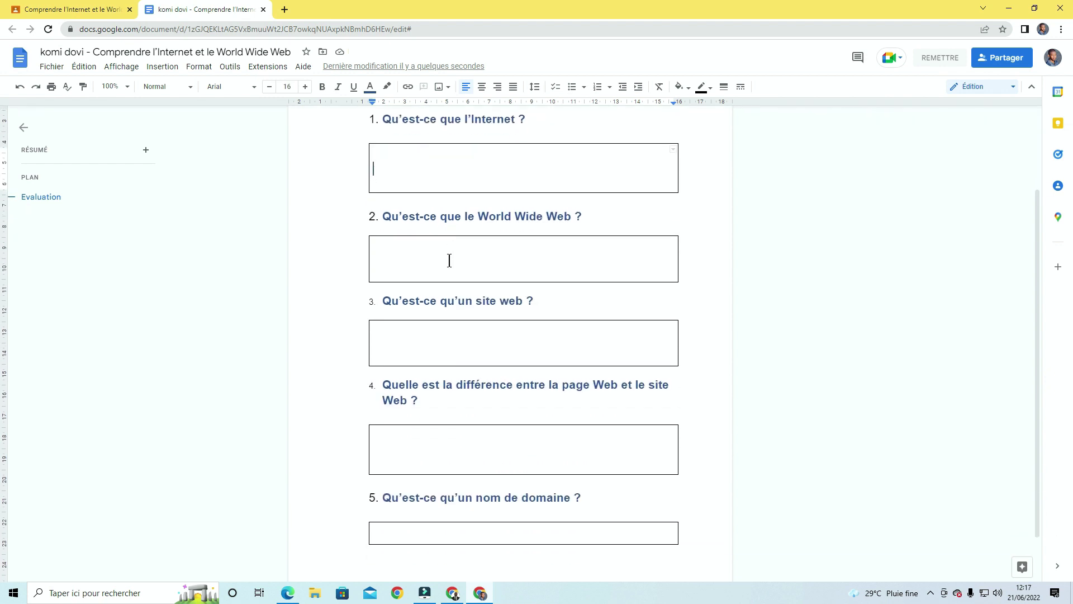
{"action": "scroll", "coordinate": [449, 260], "scroll_direction": "up", "scroll_amount": 1}
{"action": "scroll", "coordinate": [450, 260], "scroll_direction": "down", "scroll_amount": 2}
{"action": "scroll", "coordinate": [450, 260], "scroll_direction": "up", "scroll_amount": 3}
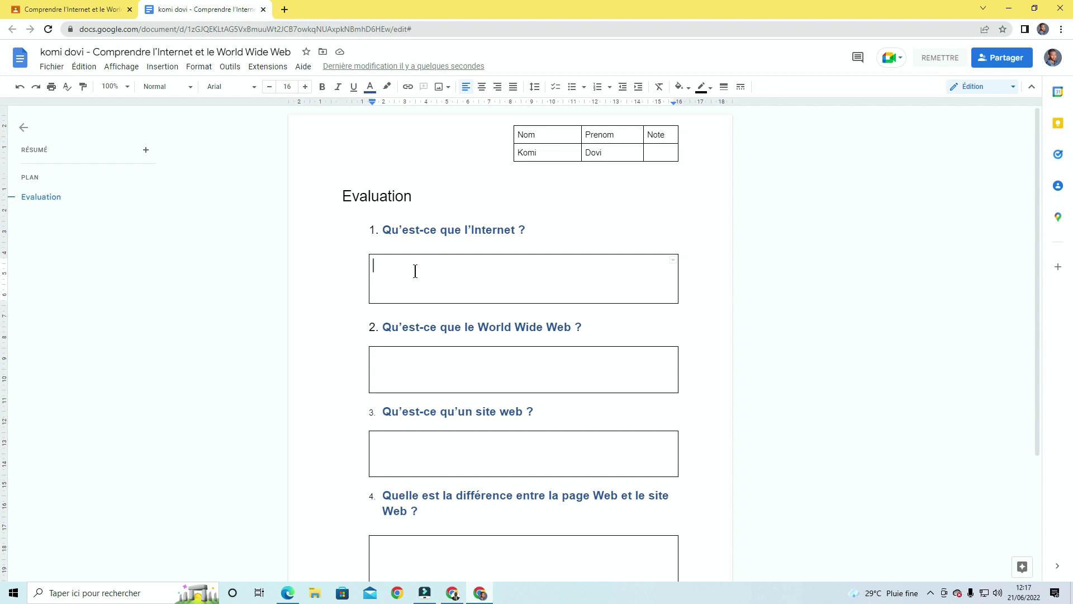
{"action": "scroll", "coordinate": [415, 272], "scroll_direction": "down", "scroll_amount": 2}
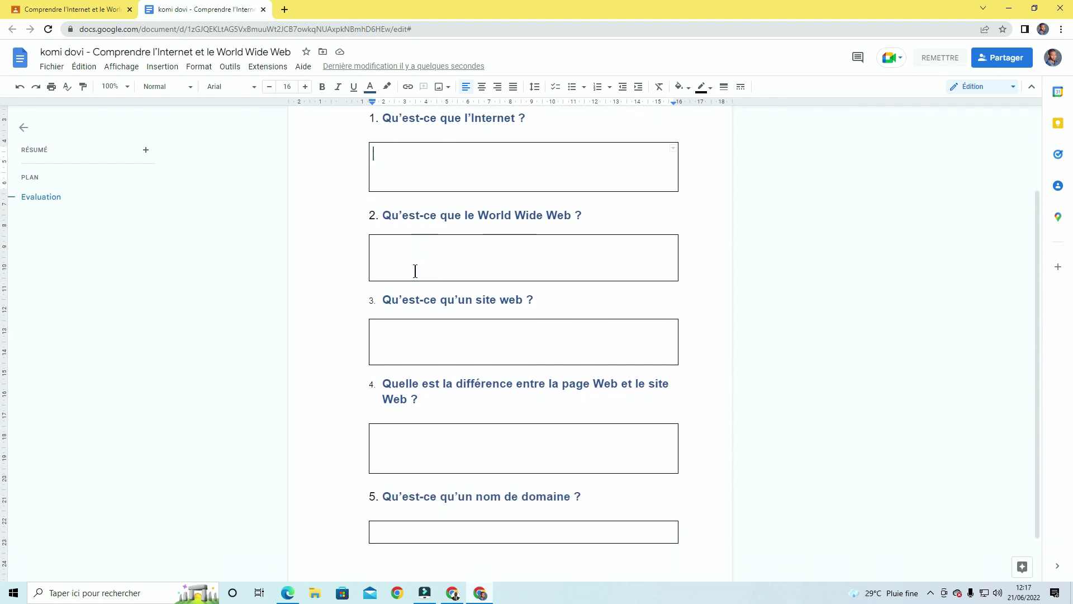
{"action": "scroll", "coordinate": [415, 271], "scroll_direction": "up", "scroll_amount": 2}
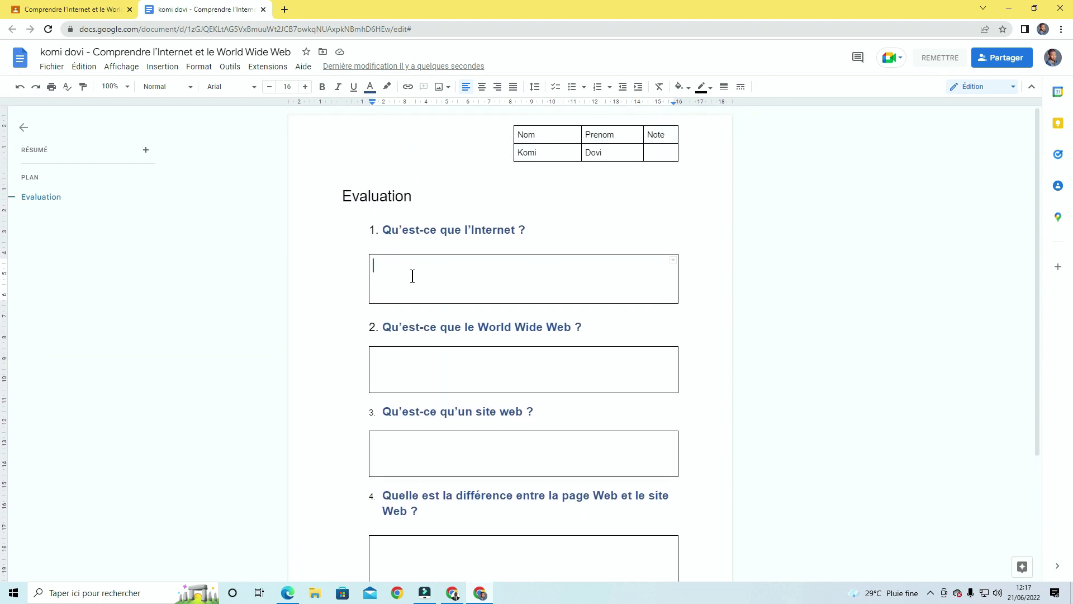
{"action": "left_click", "coordinate": [399, 273]}
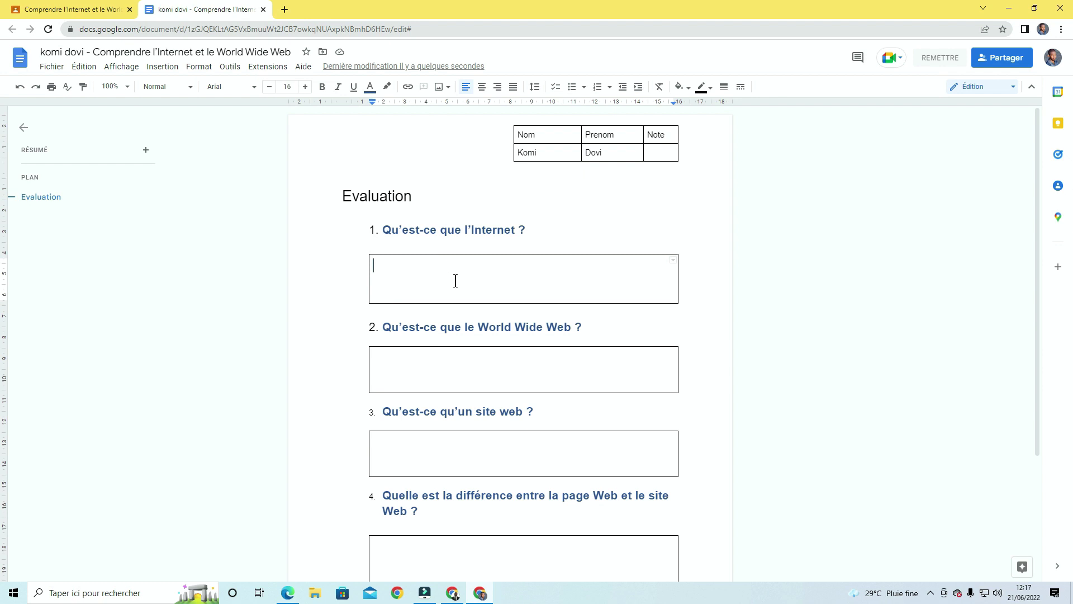
In Word Online's Internet and World Wide Web document, select the 'Internet est le plus grand réseau…' paragraph.
{"action": "left_click", "coordinate": [289, 593]}
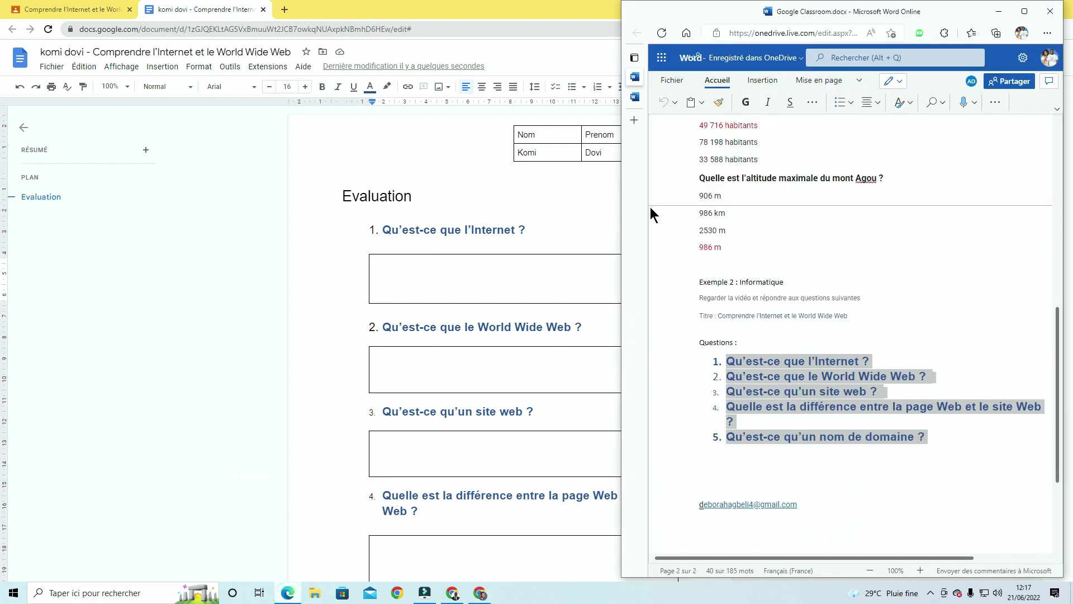
{"action": "left_click", "coordinate": [639, 98]}
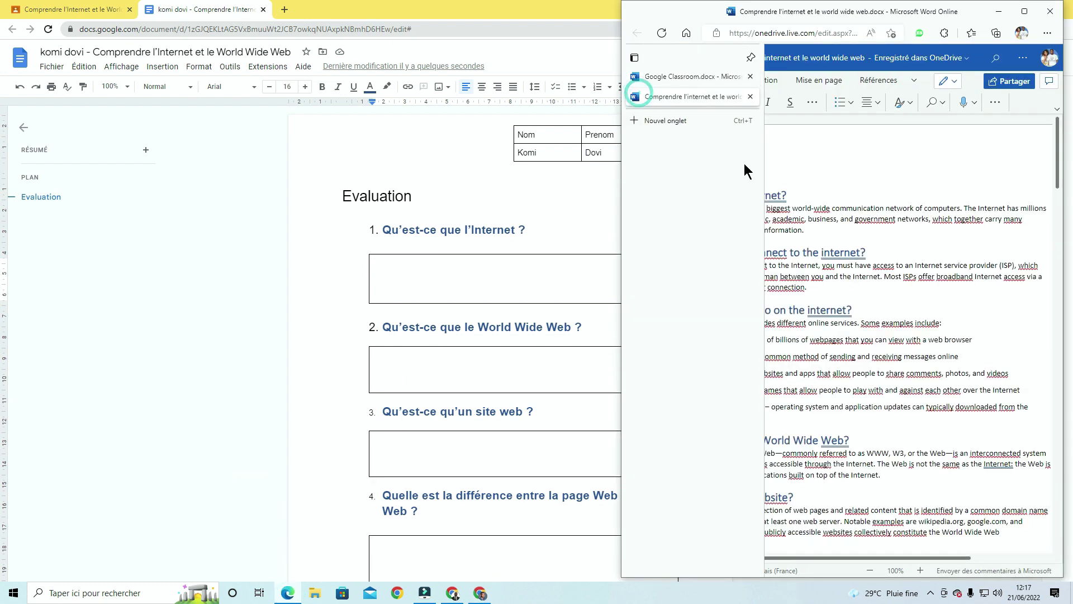
{"action": "scroll", "coordinate": [878, 382], "scroll_direction": "down", "scroll_amount": 10}
{"action": "scroll", "coordinate": [878, 382], "scroll_direction": "down", "scroll_amount": 3}
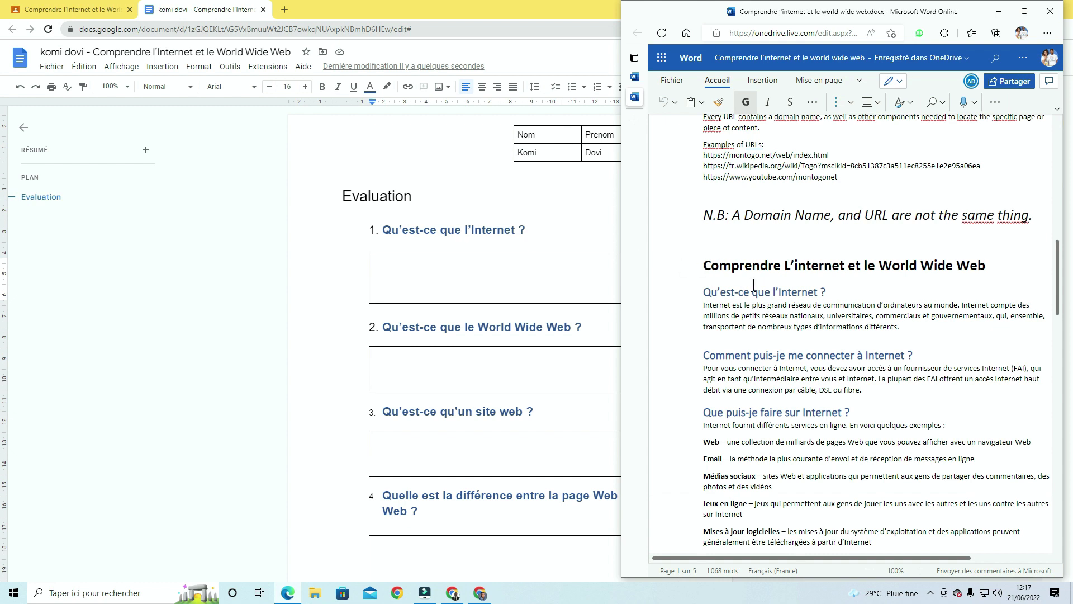
{"action": "left_click_drag", "start_coordinate": [900, 327], "coordinate": [703, 310]}
{"action": "key", "text": "ctrl+c"}
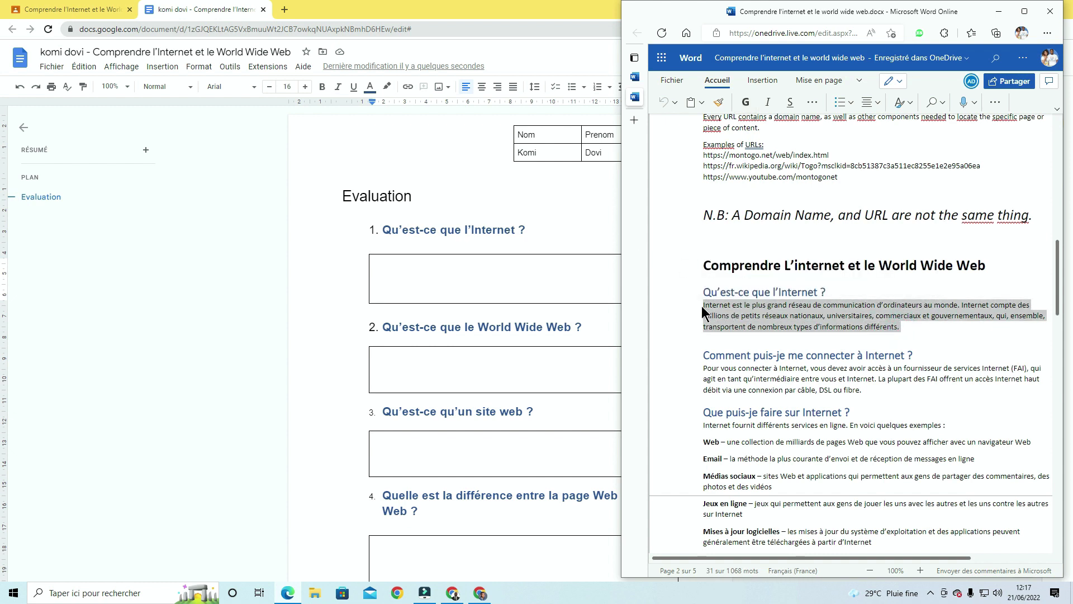
Paste the Internet definition into answer box 1 and remove the trailing blank lines.
{"action": "left_click", "coordinate": [468, 279]}
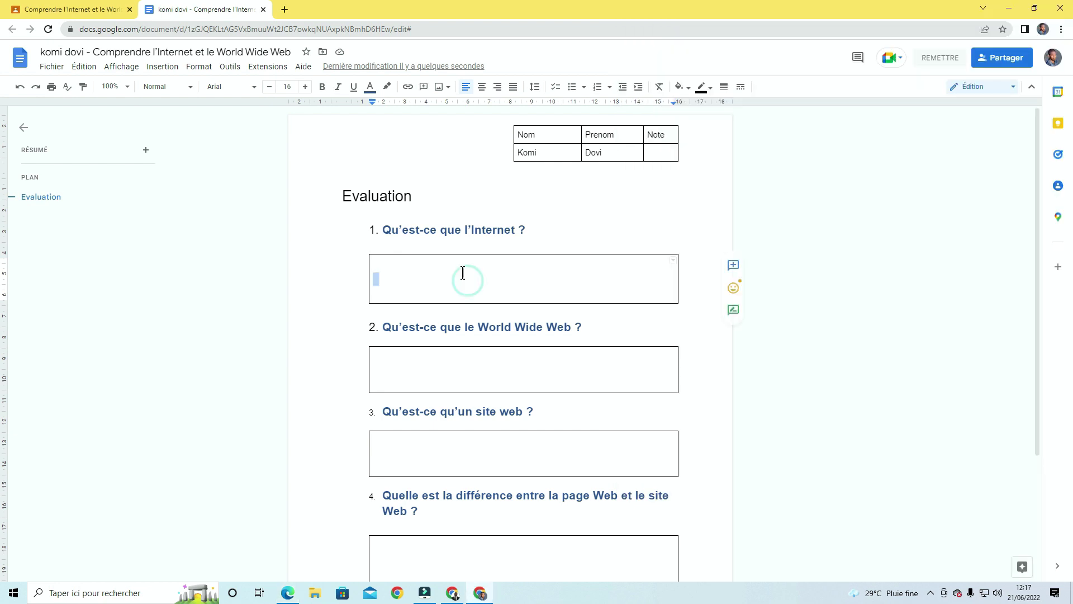
{"action": "left_click", "coordinate": [459, 269]}
{"action": "key", "text": "ctrl+v"}
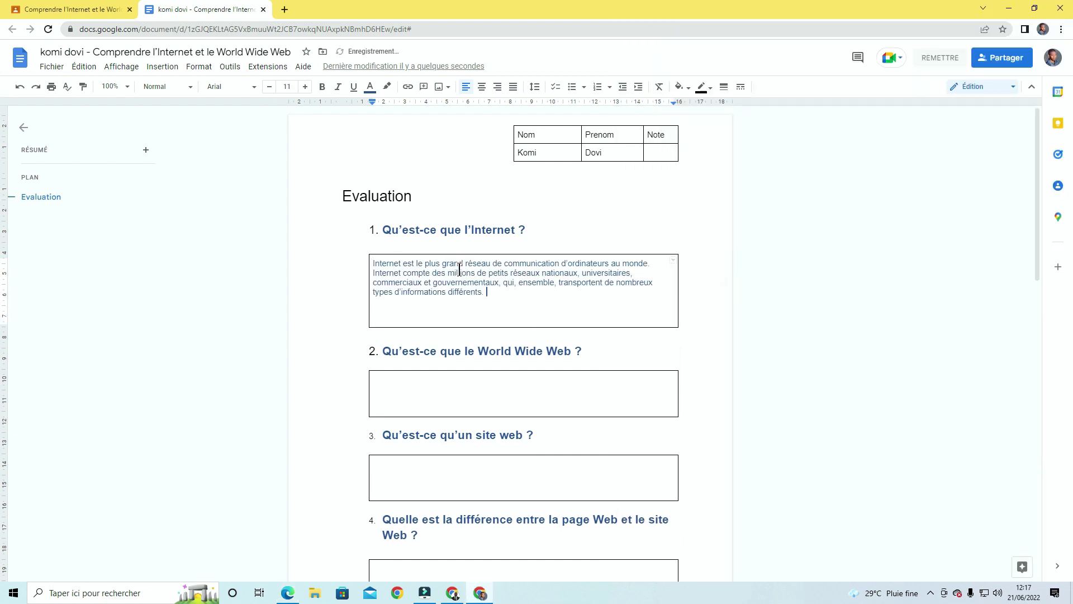
{"action": "key", "text": "BackSpace"}
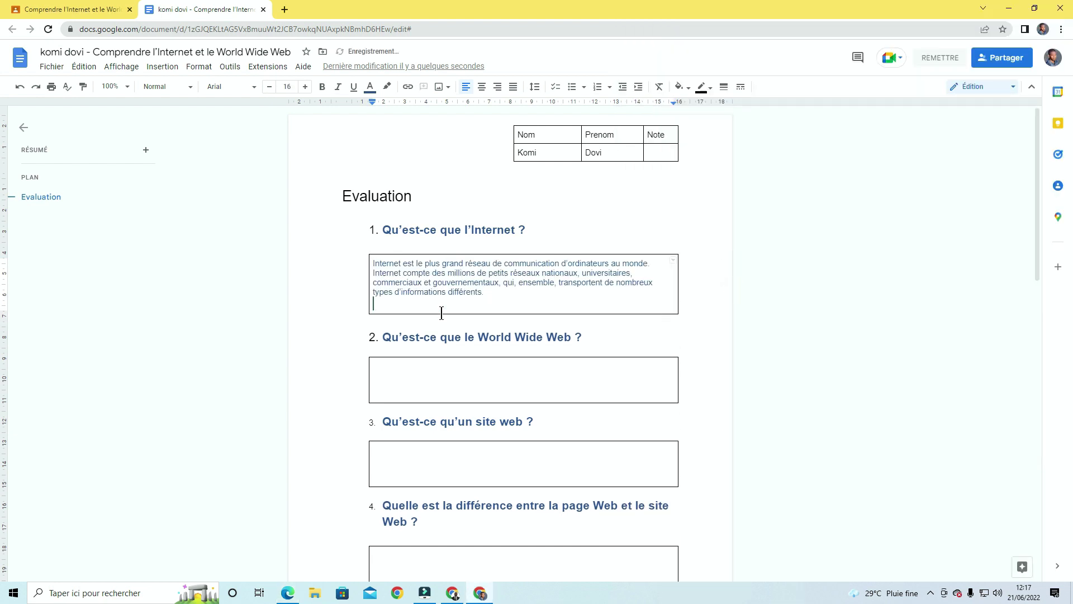
{"action": "key", "text": "BackSpace"}
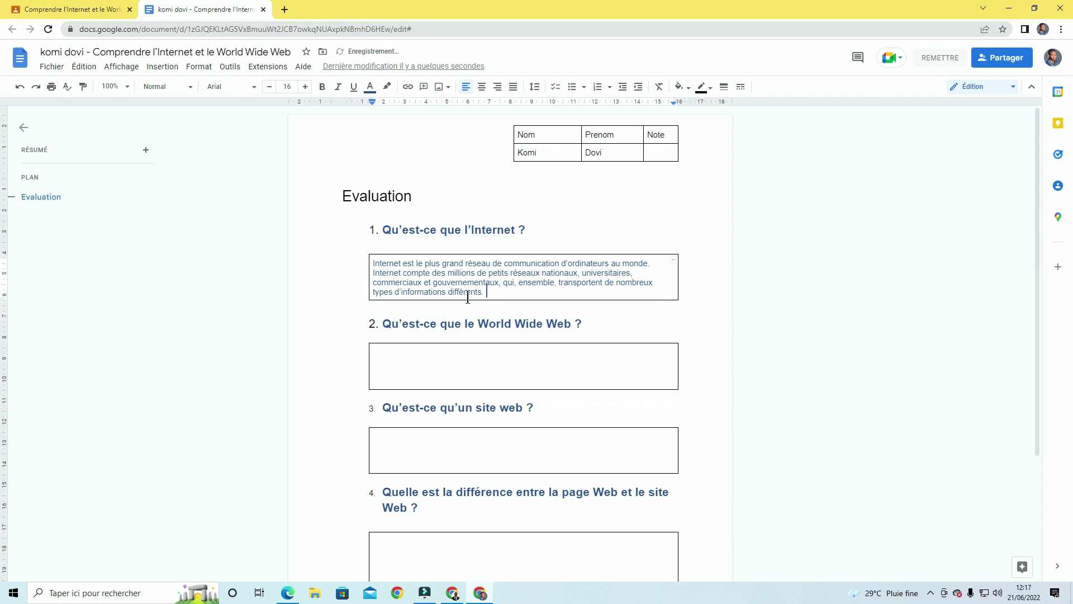
{"action": "left_click", "coordinate": [494, 356]}
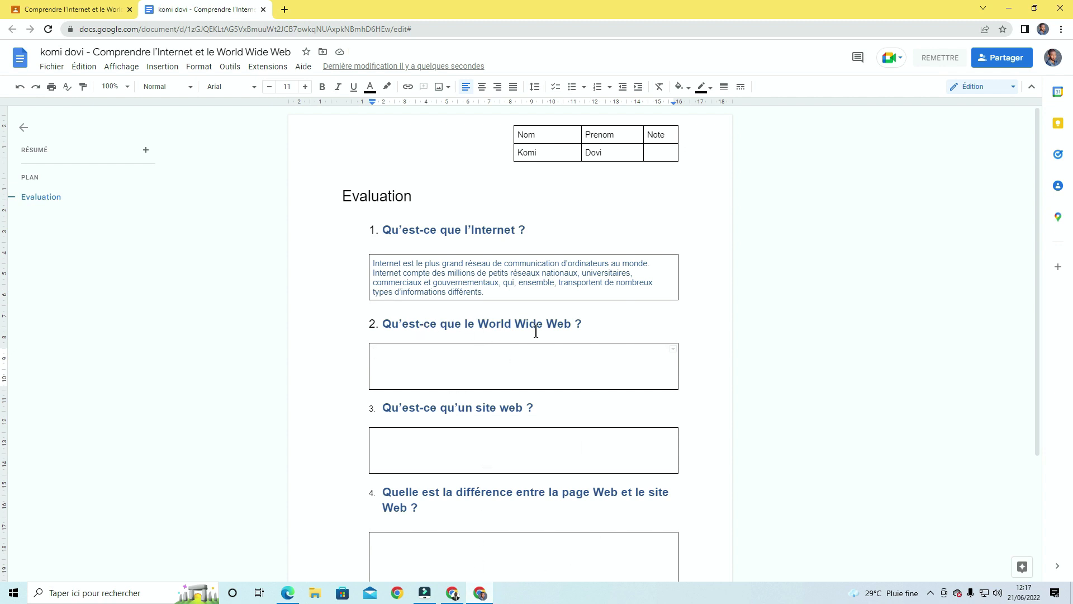
Paste the 'Le World Wide Web…' paragraph into answer box 2 and delete the blank line below.
{"action": "left_click", "coordinate": [287, 592]}
{"action": "scroll", "coordinate": [796, 369], "scroll_direction": "down", "scroll_amount": 4}
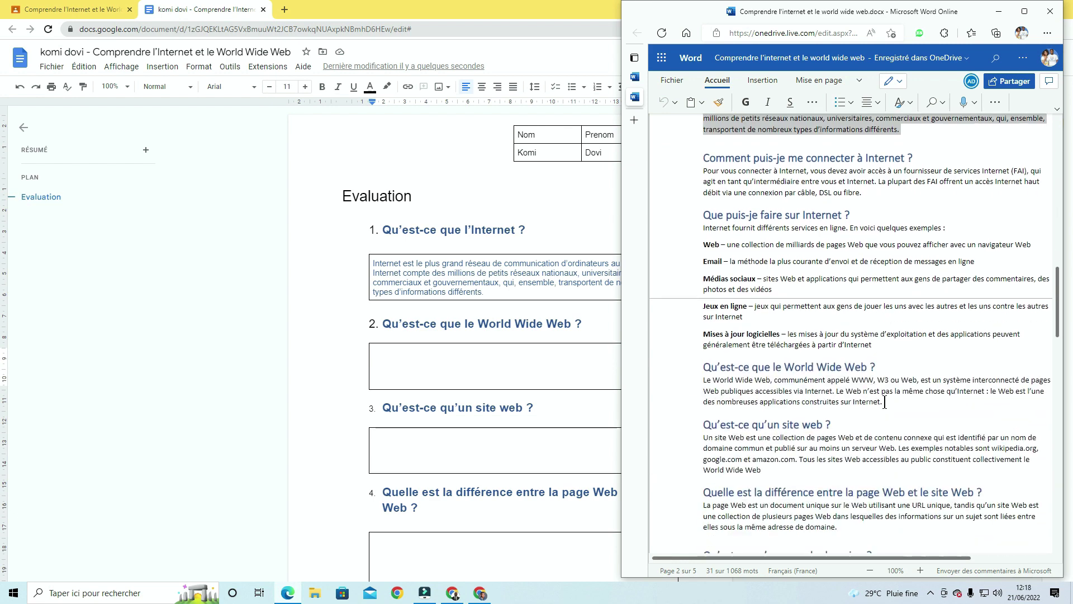
{"action": "left_click_drag", "start_coordinate": [884, 402], "coordinate": [695, 381]}
{"action": "key", "text": "ctrl+c"}
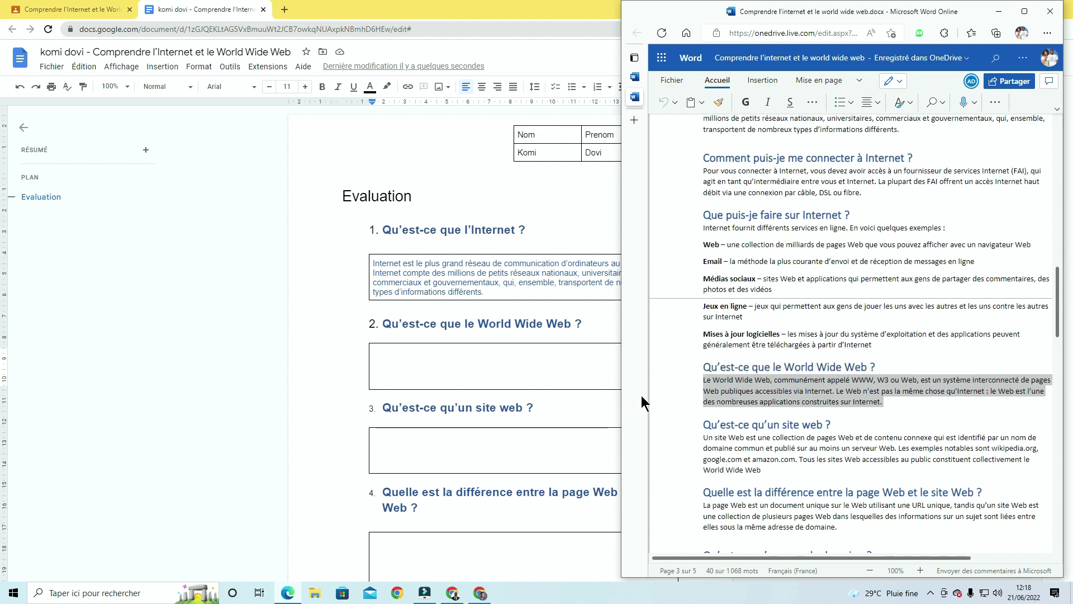
{"action": "left_click", "coordinate": [402, 361]}
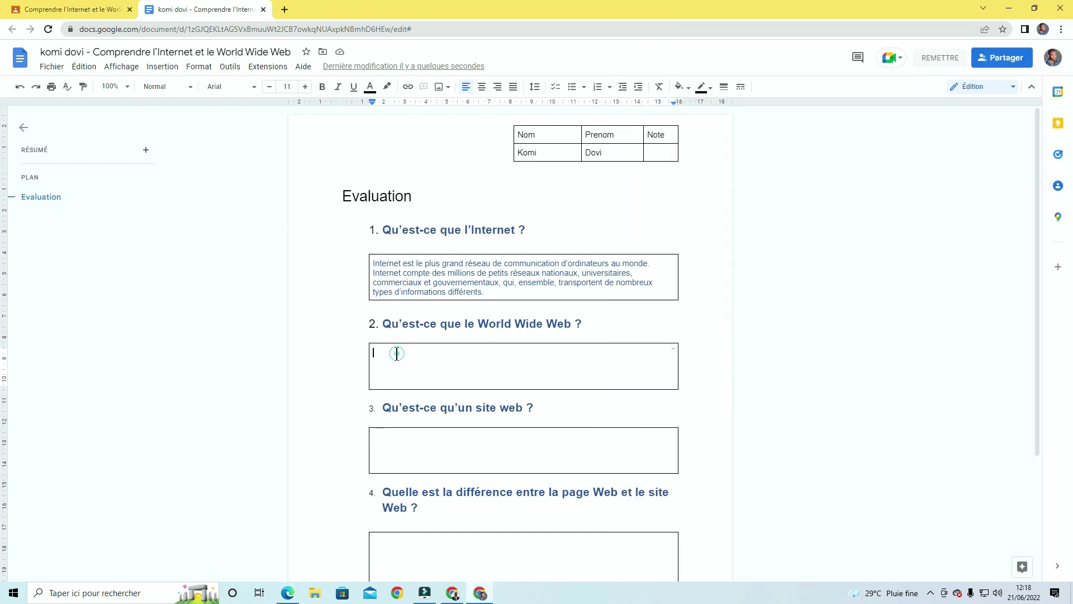
{"action": "left_click", "coordinate": [397, 353]}
{"action": "key", "text": "ctrl+v"}
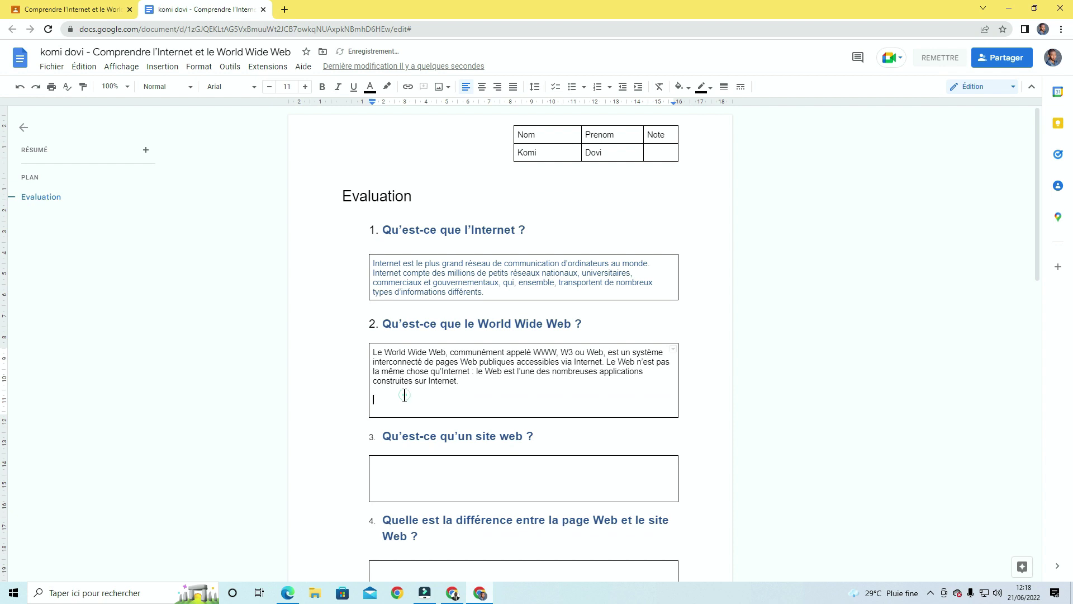
{"action": "left_click", "coordinate": [404, 404]}
{"action": "key", "text": "BackSpace"}
{"action": "key", "text": "BackSpace"}
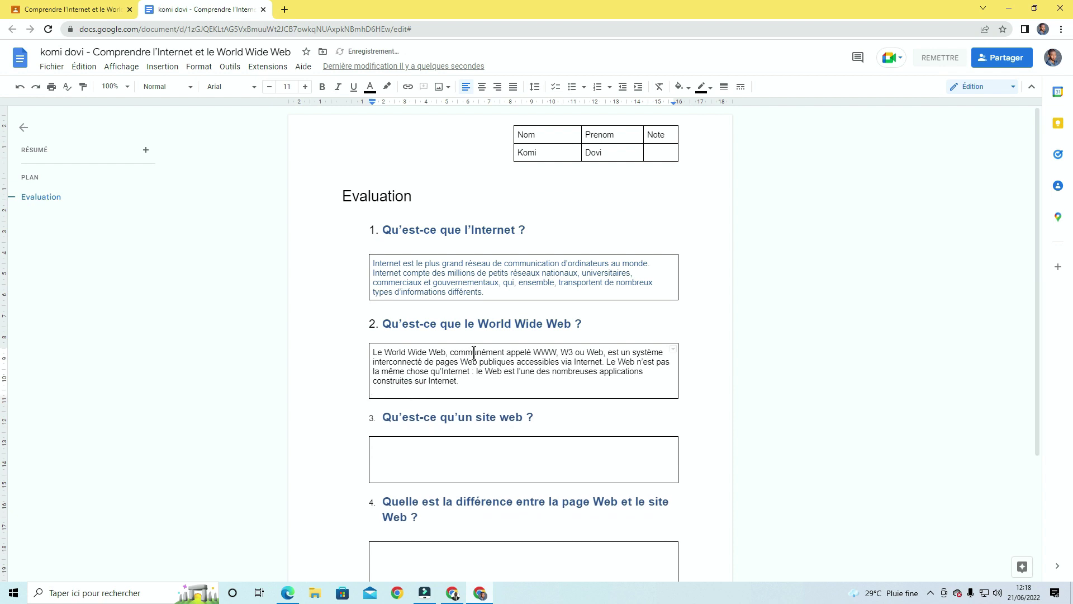
{"action": "scroll", "coordinate": [486, 383], "scroll_direction": "down", "scroll_amount": 1}
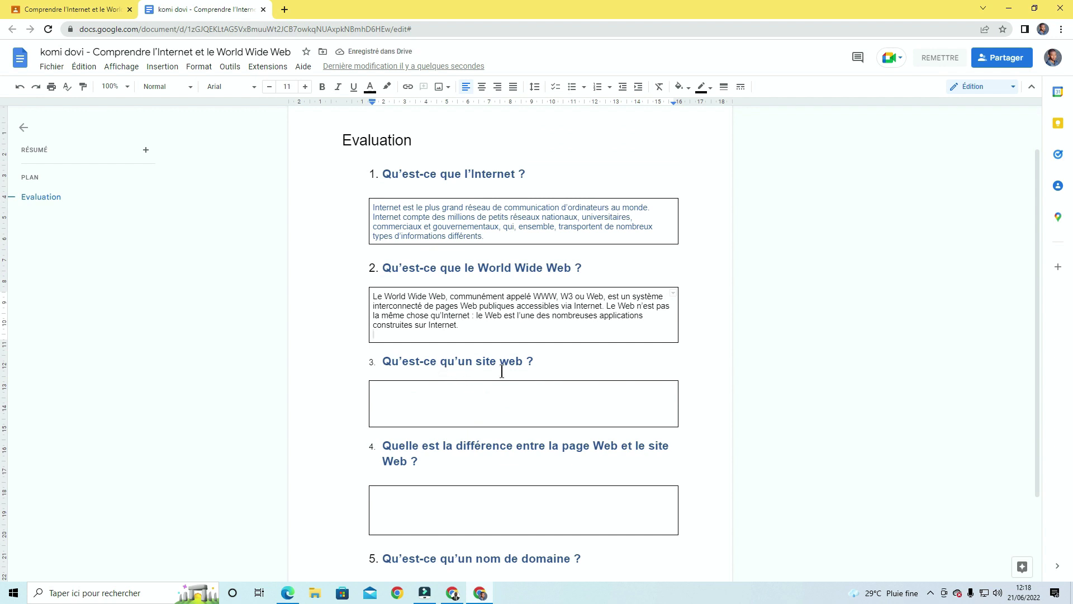
Select the website-definition paragraph in the Word Online course for answer box 3.
{"action": "left_click", "coordinate": [279, 589]}
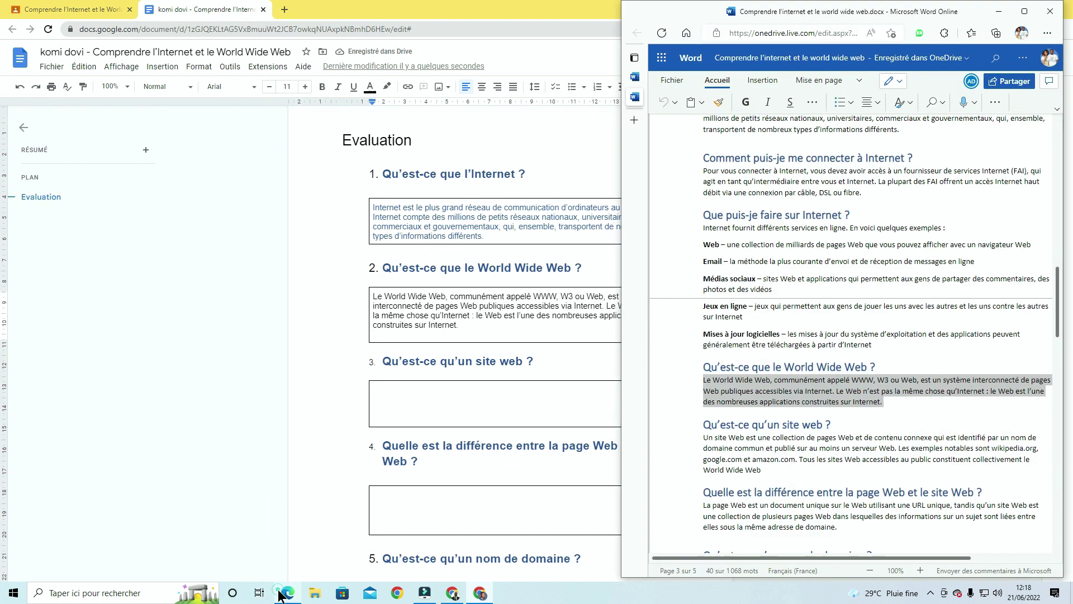
{"action": "left_click", "coordinate": [774, 460]}
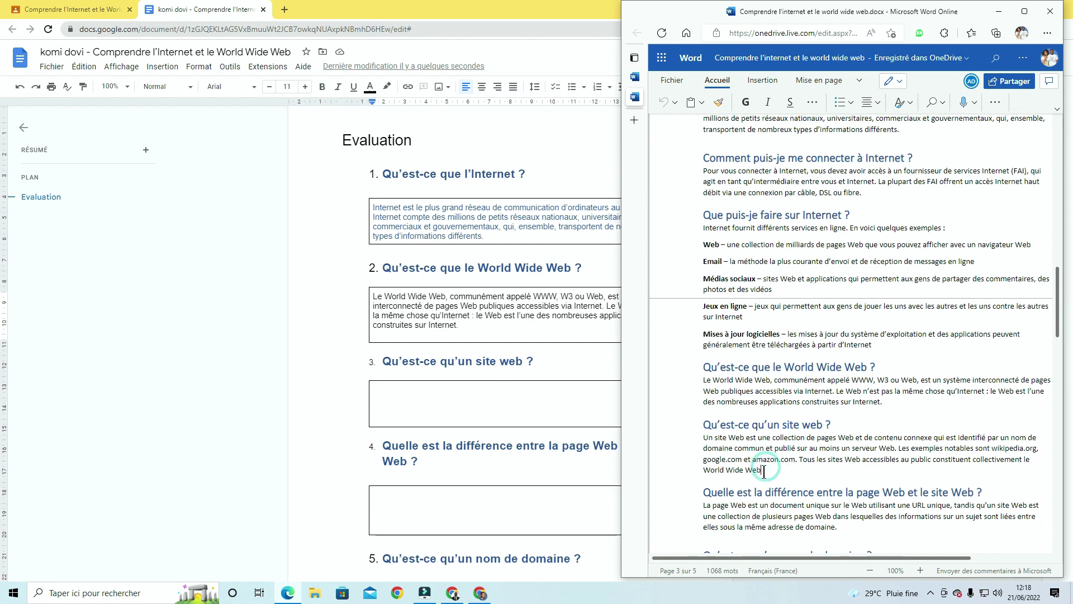
{"action": "left_click_drag", "start_coordinate": [765, 468], "coordinate": [704, 442]}
{"action": "key", "text": "ctrl+c"}
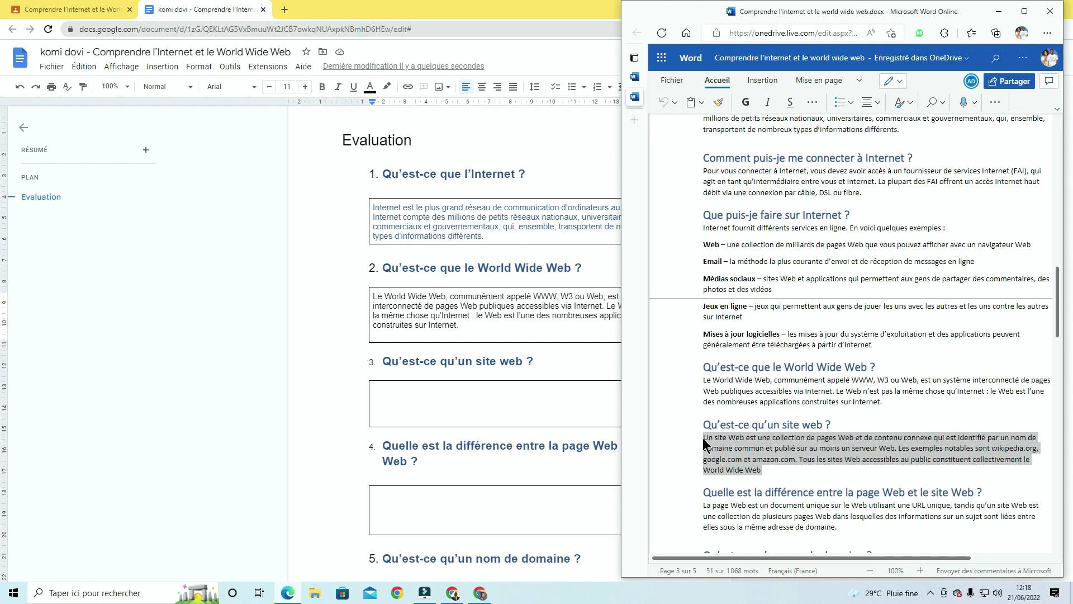
{"action": "left_click", "coordinate": [402, 395]}
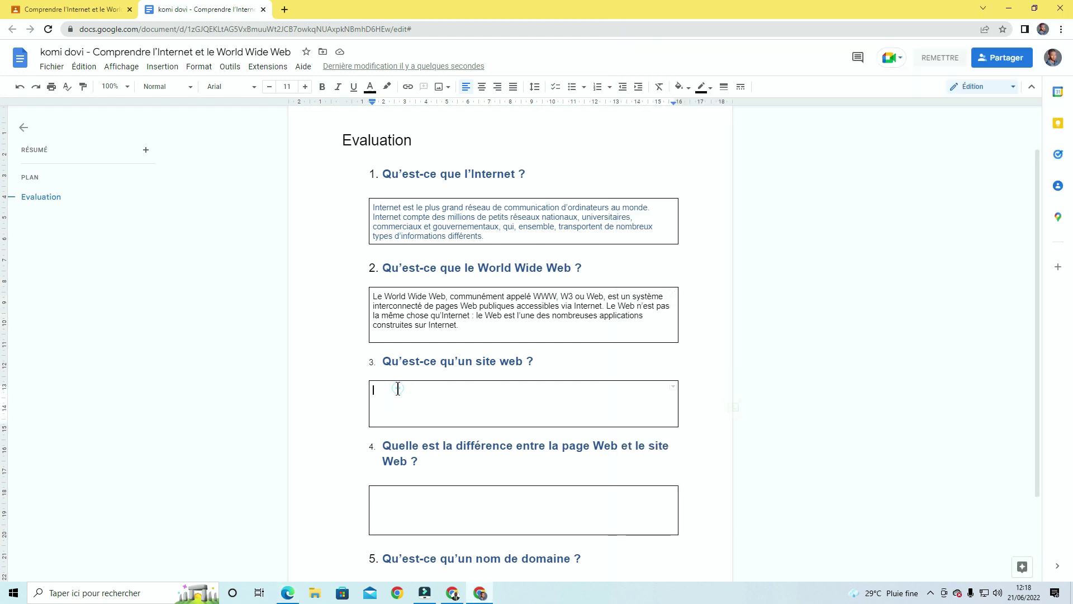
Paste the website definition into question 3's answer box and remove the empty lines.
{"action": "left_click", "coordinate": [399, 390]}
{"action": "key", "text": "ctrl+v"}
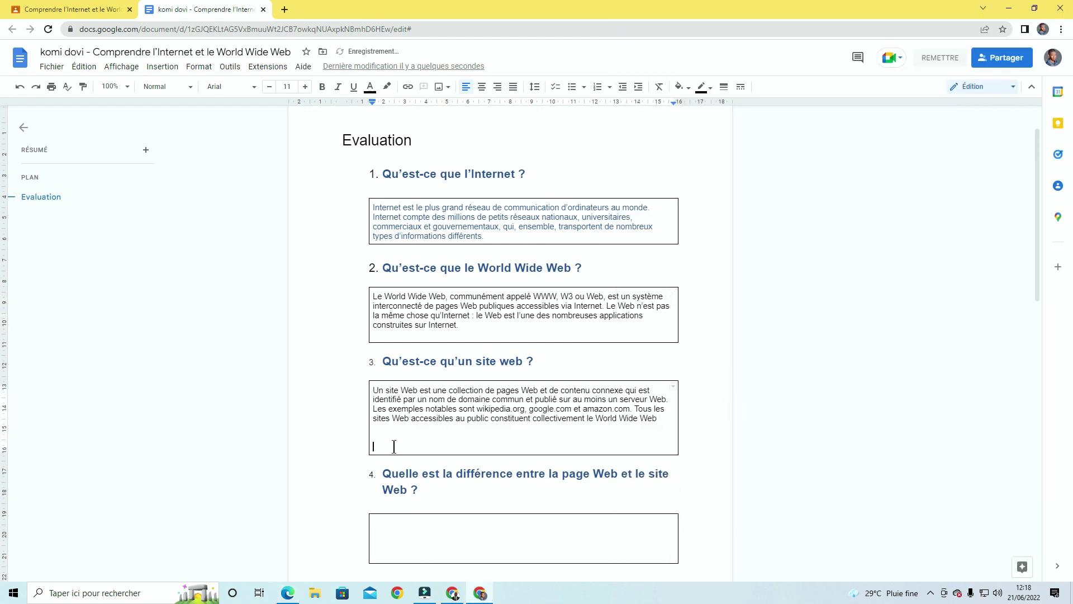
{"action": "key", "text": "BackSpace"}
{"action": "key", "text": "BackSpace"}
{"action": "left_click", "coordinate": [431, 510]}
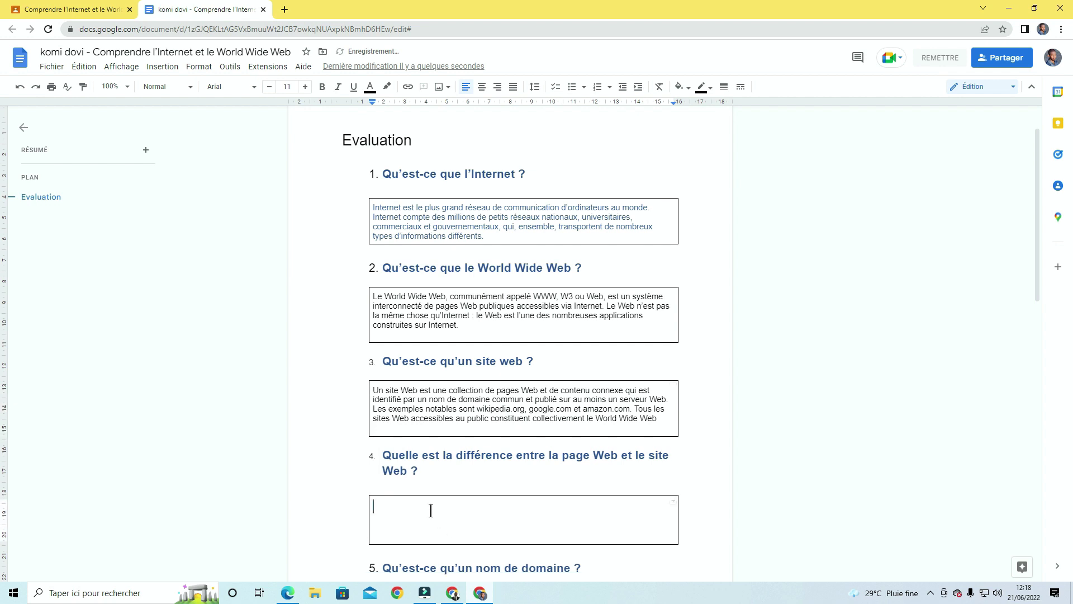
Copy the 'La page Web…' paragraph from Word Online into question 4's answer box.
{"action": "scroll", "coordinate": [433, 391], "scroll_direction": "down", "scroll_amount": 2}
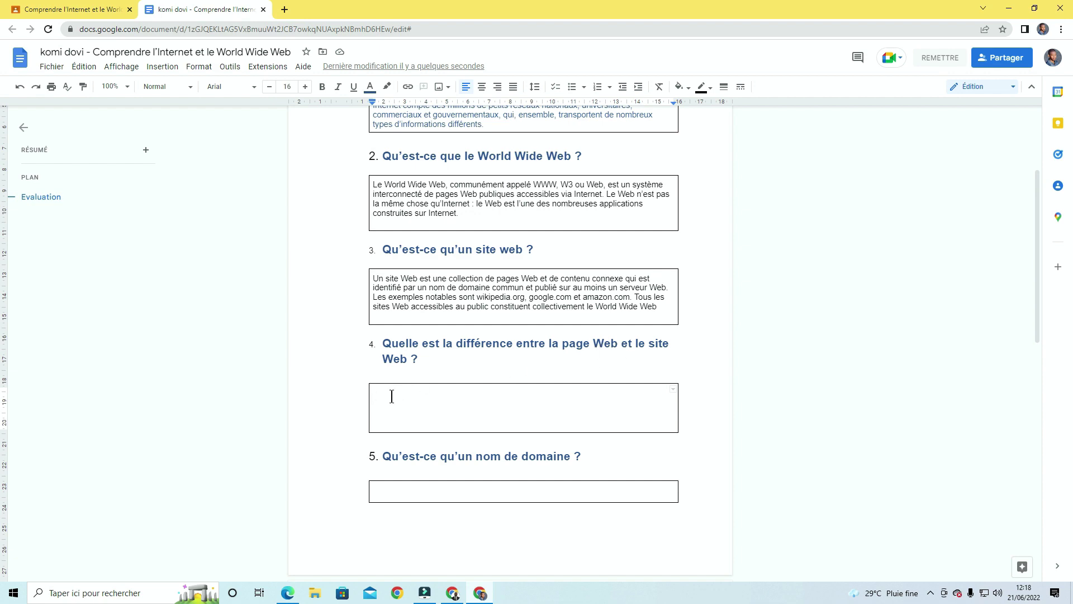
{"action": "left_click", "coordinate": [287, 593]}
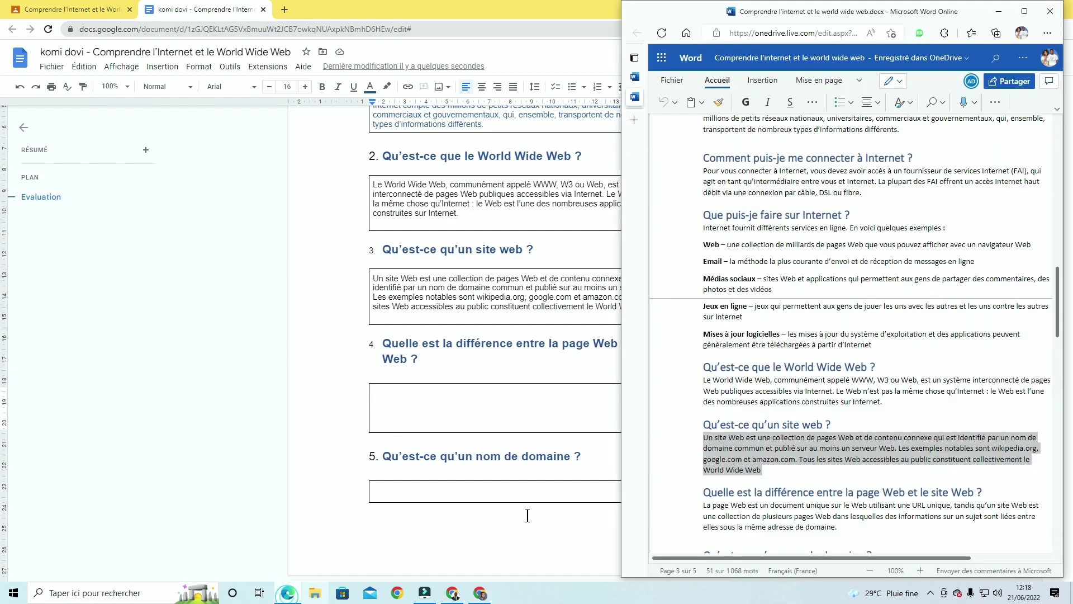
{"action": "scroll", "coordinate": [875, 410], "scroll_direction": "down", "scroll_amount": 3}
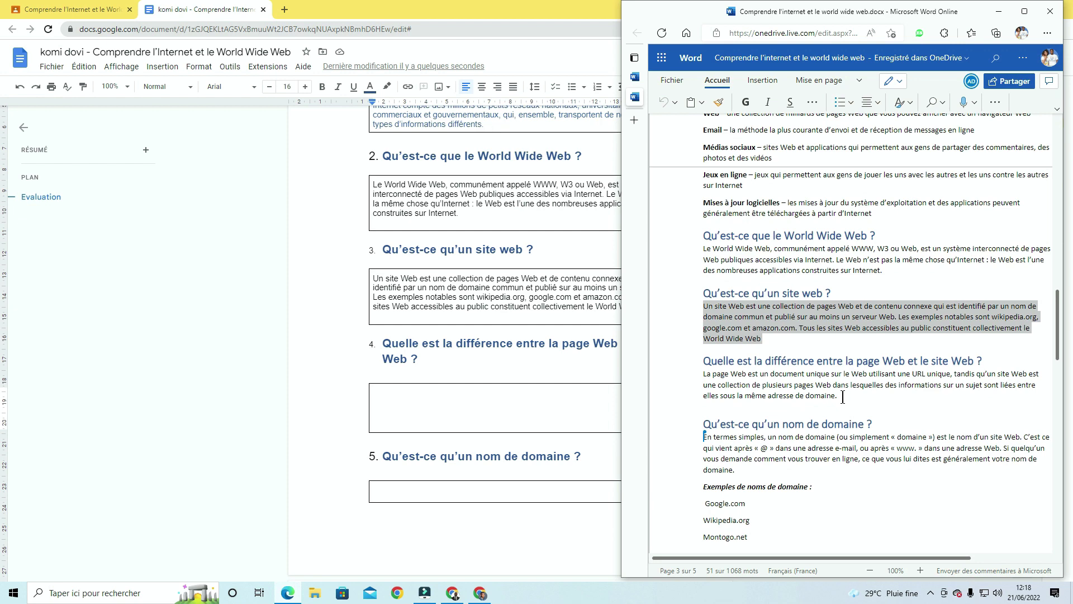
{"action": "left_click_drag", "start_coordinate": [838, 395], "coordinate": [689, 377]}
{"action": "key", "text": "ctrl+c"}
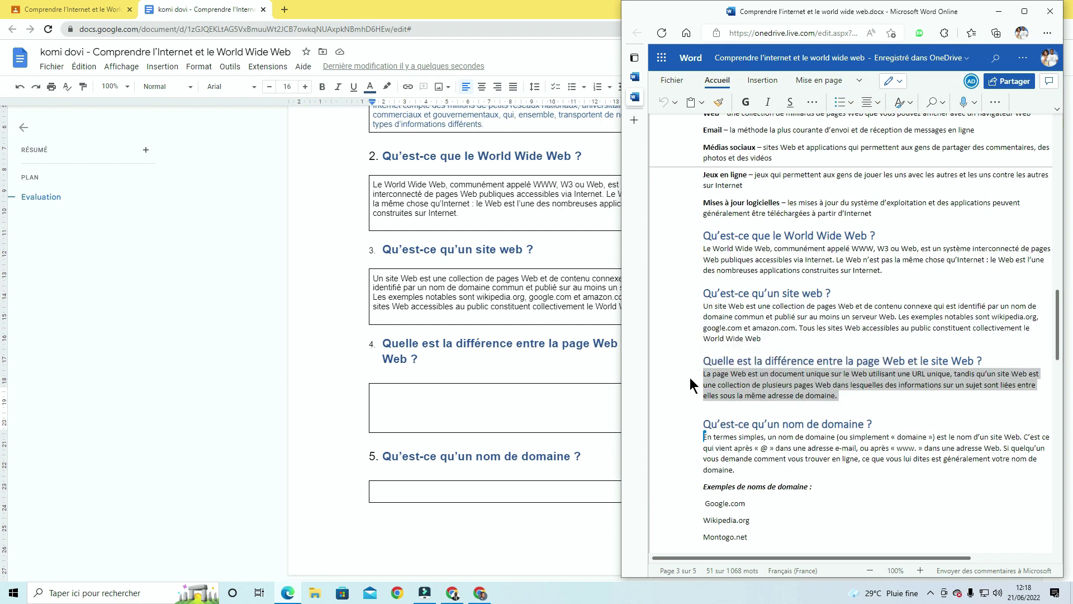
{"action": "left_click", "coordinate": [464, 401]}
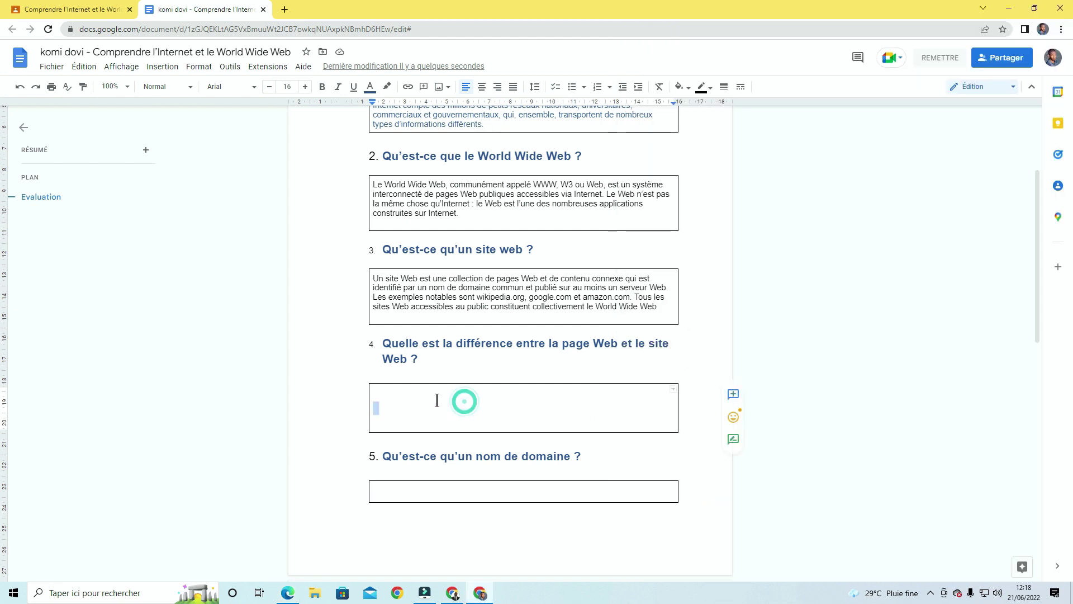
{"action": "key", "text": "ctrl+v"}
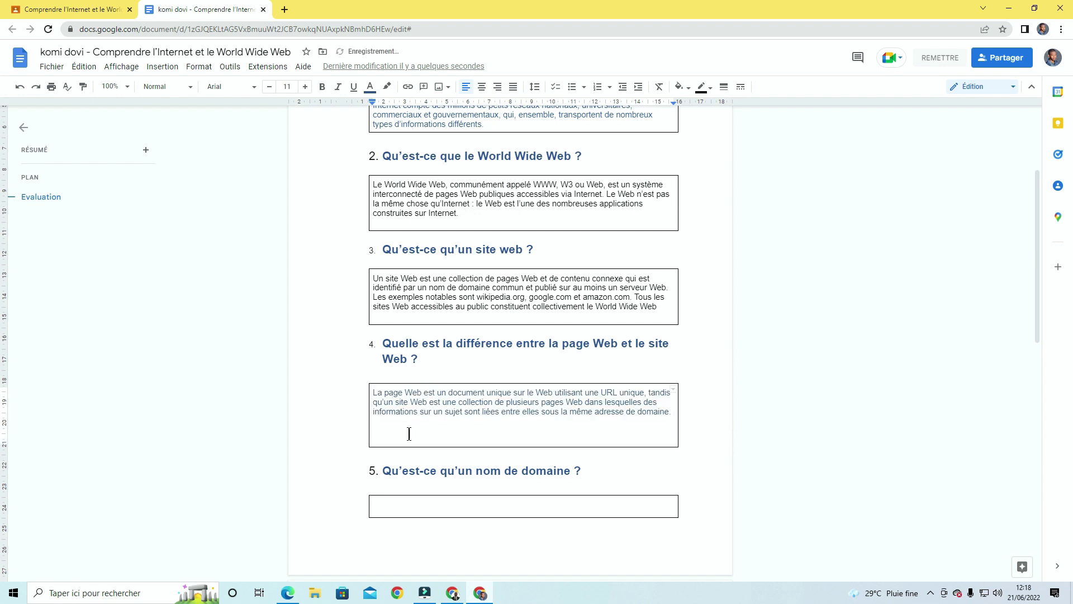
{"action": "key", "text": "BackSpace"}
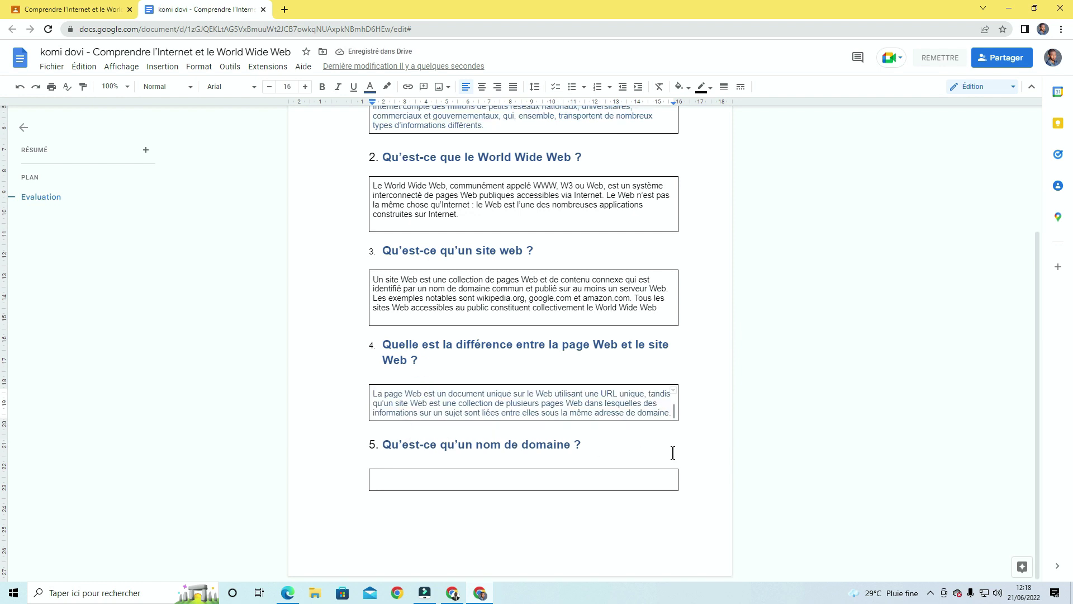
Add a new line after question 4's answer and put the cursor in question 5's box.
{"action": "left_click", "coordinate": [534, 475]}
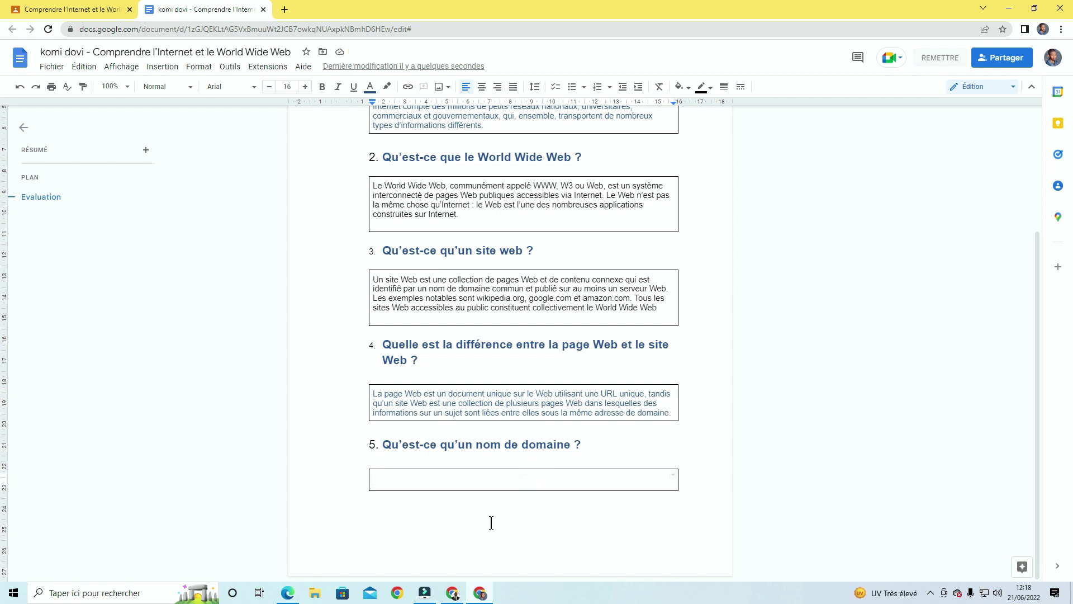
{"action": "left_click", "coordinate": [672, 414]}
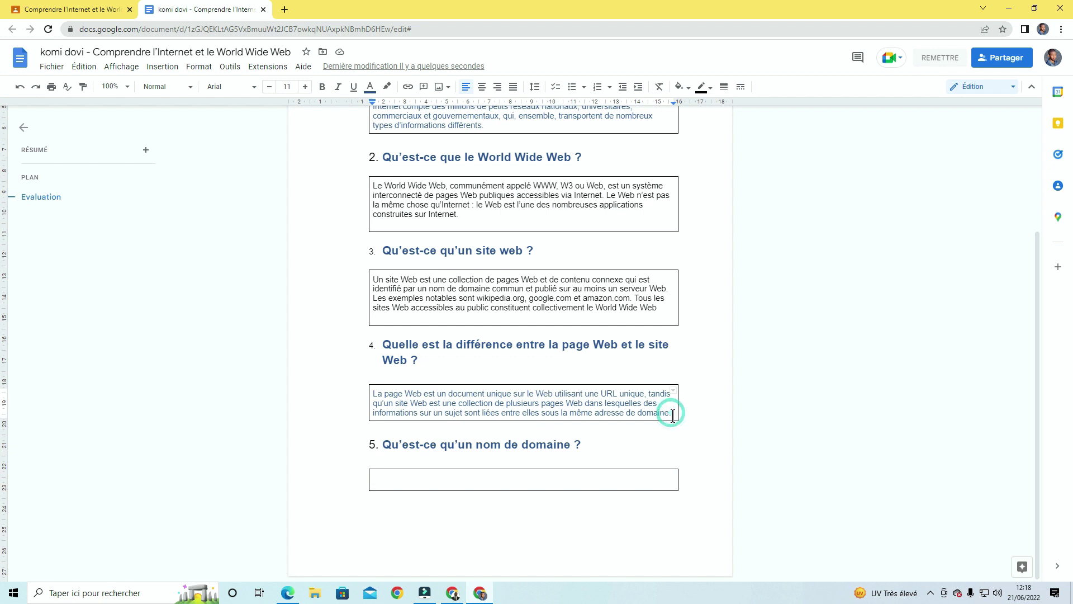
{"action": "key", "text": "Return"}
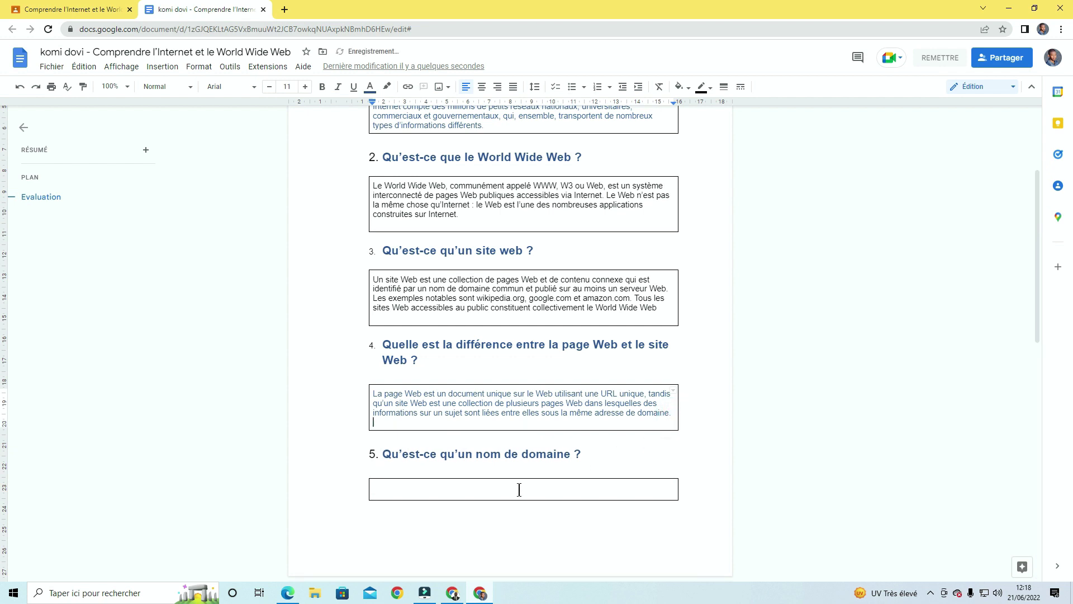
{"action": "triple_click", "coordinate": [482, 491]}
{"action": "left_click", "coordinate": [482, 491]}
Paste the domain-name paragraph from Word Online into question 5's answer box.
{"action": "left_click", "coordinate": [288, 594]}
{"action": "scroll", "coordinate": [830, 420], "scroll_direction": "down", "scroll_amount": 2}
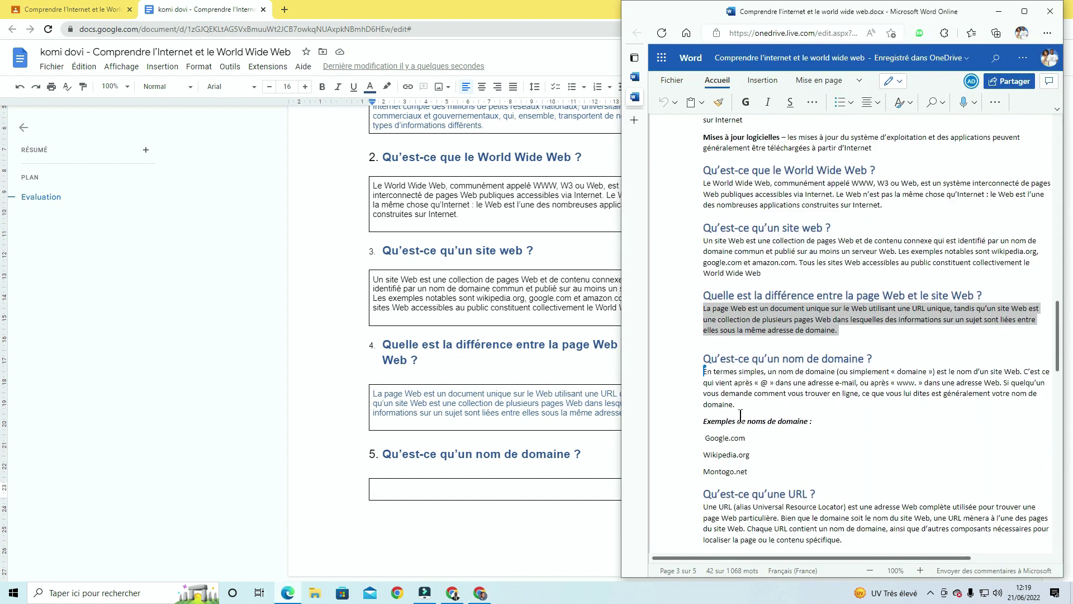
{"action": "left_click_drag", "start_coordinate": [739, 404], "coordinate": [699, 374]}
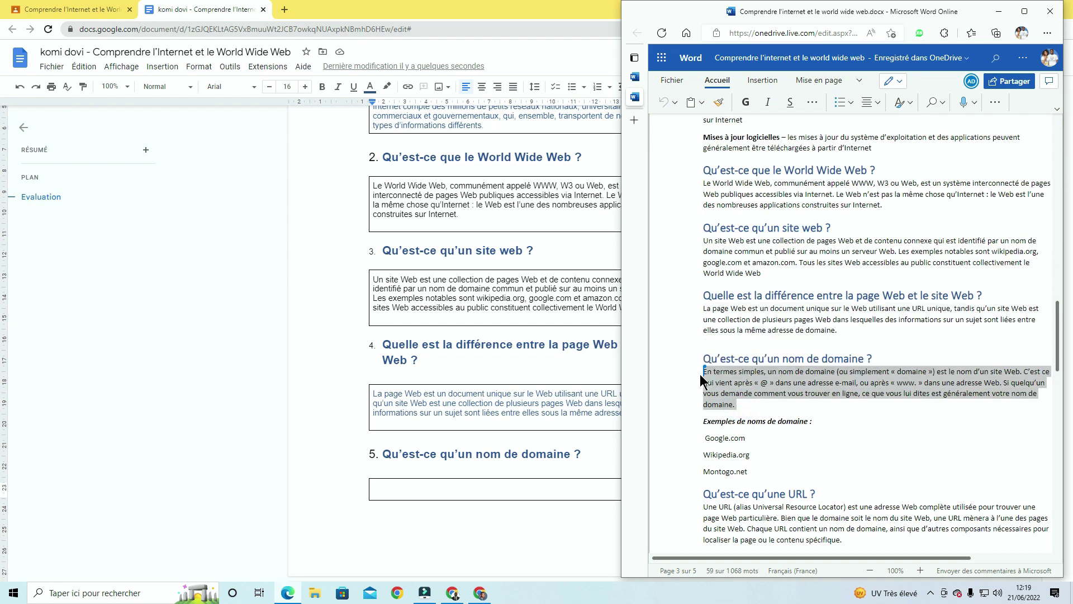
{"action": "left_click", "coordinate": [444, 486]}
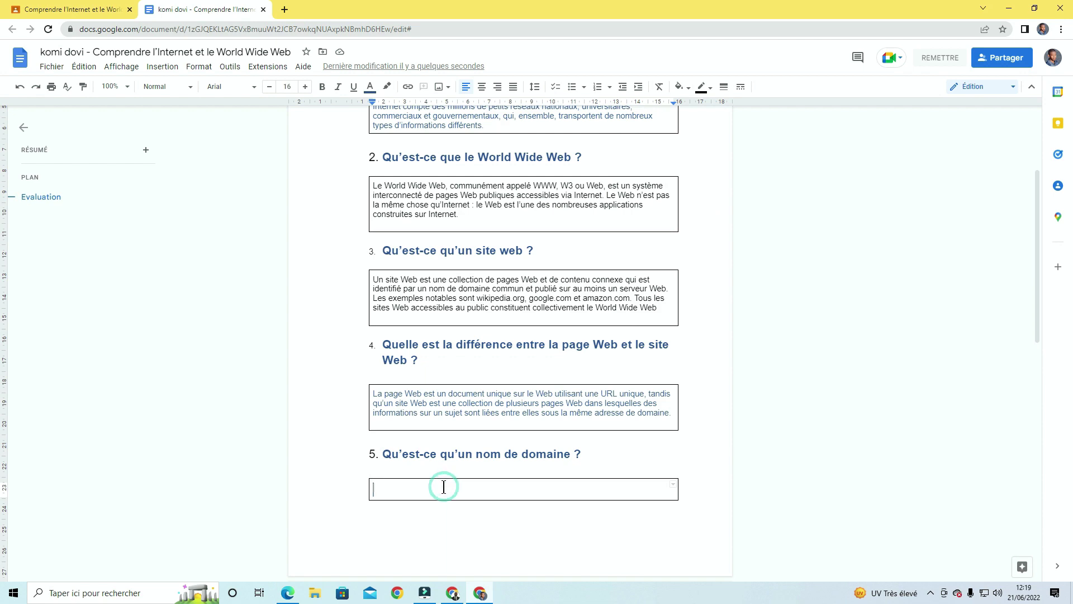
{"action": "key", "text": "ctrl+v"}
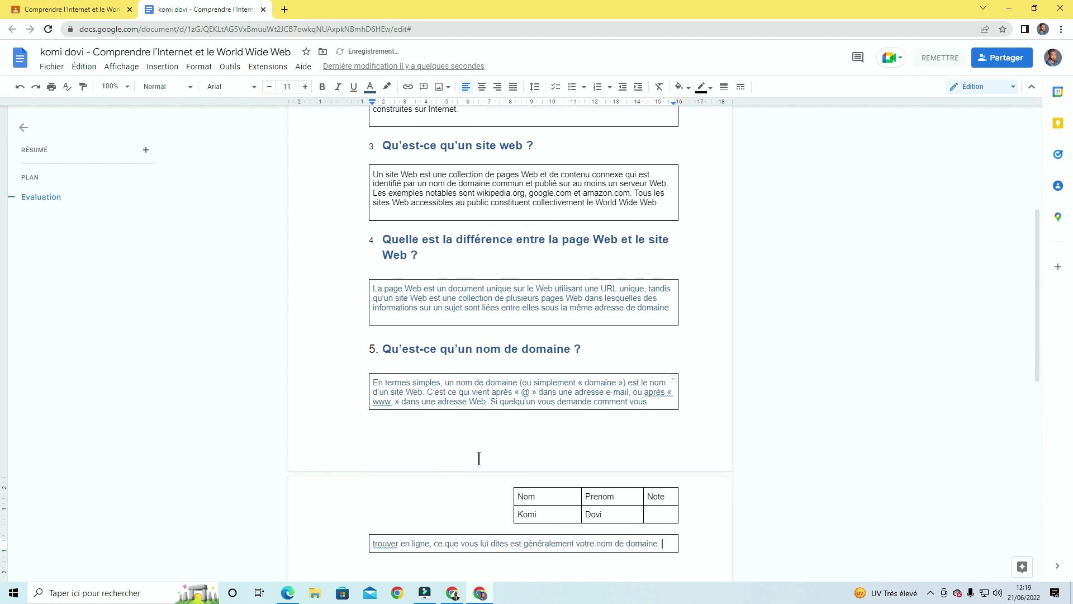
Remove the empty line in question 4's answer.
{"action": "scroll", "coordinate": [479, 459], "scroll_direction": "up", "scroll_amount": 5}
{"action": "scroll", "coordinate": [479, 459], "scroll_direction": "down", "scroll_amount": 5}
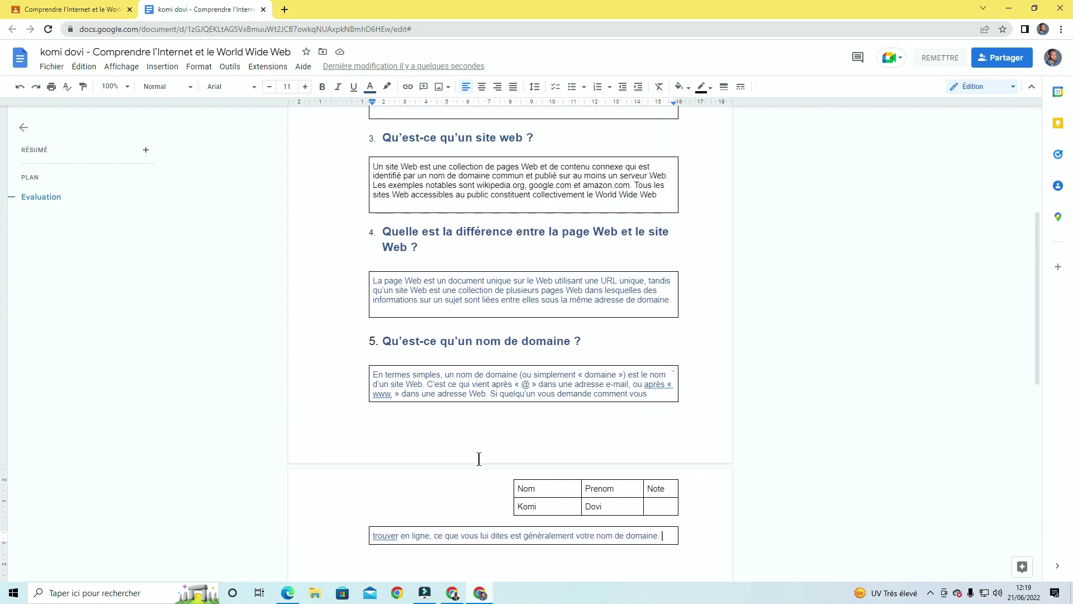
{"action": "scroll", "coordinate": [479, 459], "scroll_direction": "up", "scroll_amount": 3}
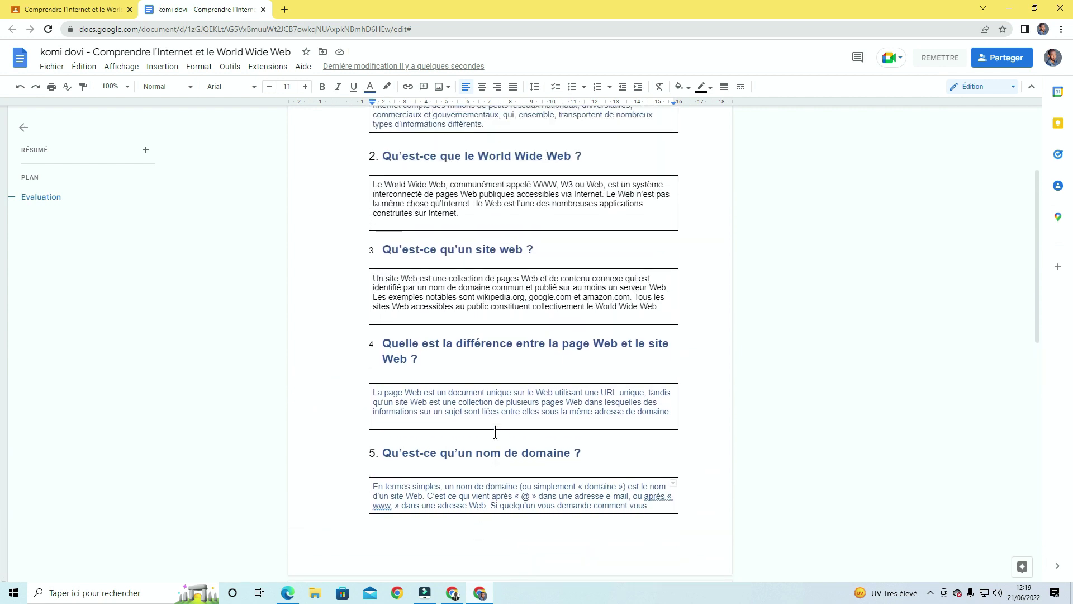
{"action": "left_click", "coordinate": [488, 416]}
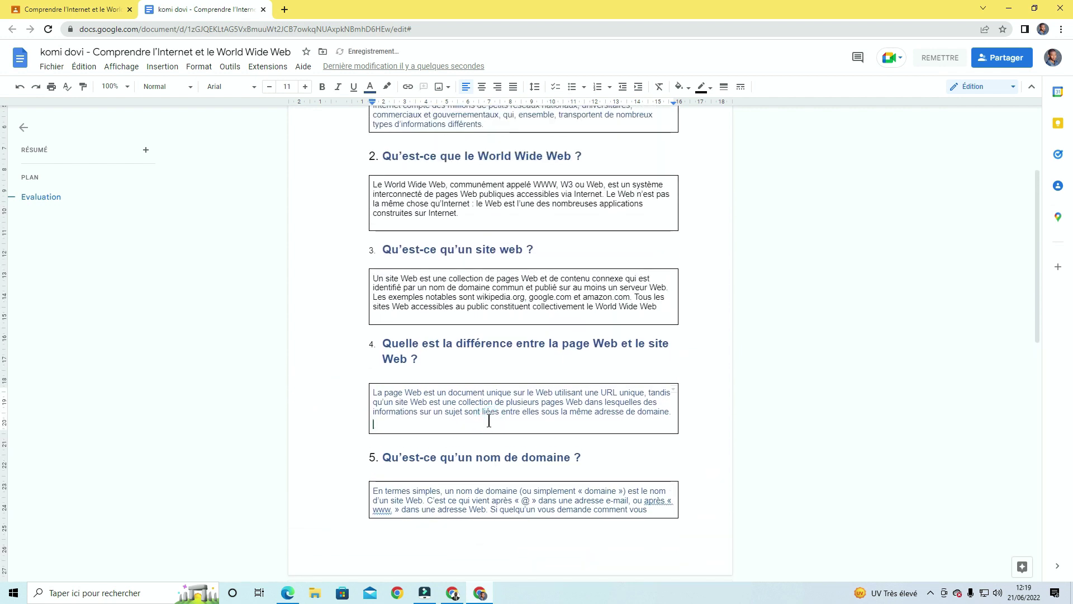
{"action": "key", "text": "Return"}
{"action": "key", "text": "BackSpace"}
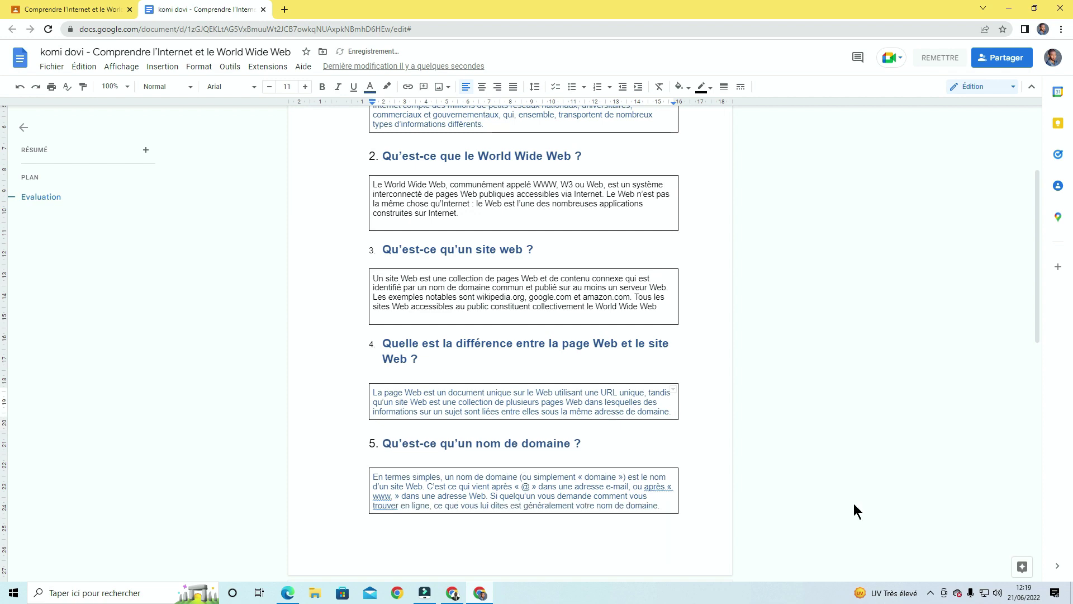
Delete the empty last lines of question 2 and question 3 answers.
{"action": "scroll", "coordinate": [628, 460], "scroll_direction": "down", "scroll_amount": 3}
{"action": "scroll", "coordinate": [627, 461], "scroll_direction": "up", "scroll_amount": 4}
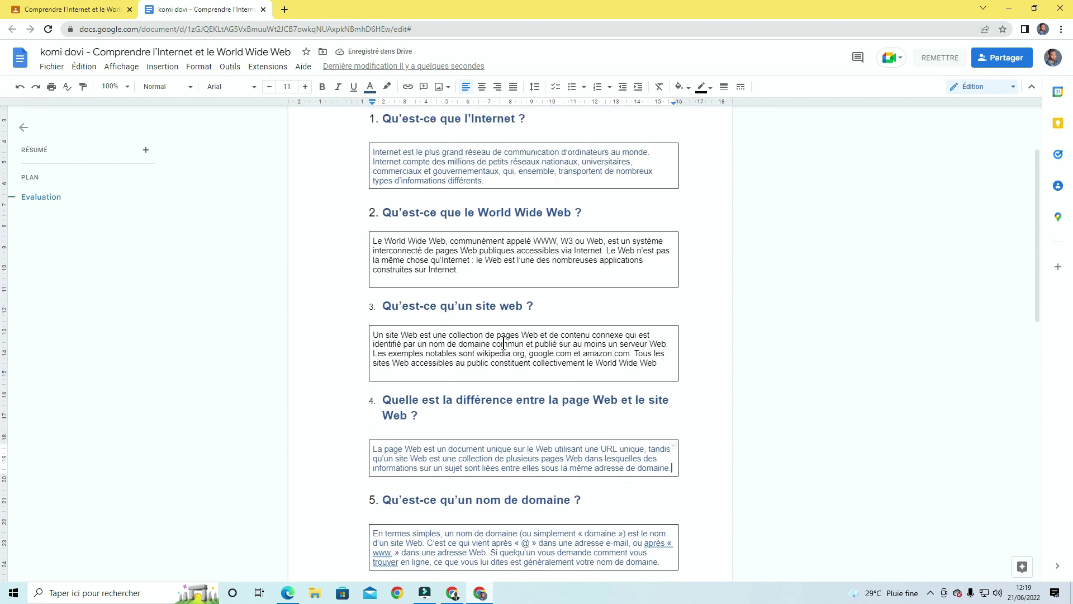
{"action": "left_click", "coordinate": [428, 280]}
{"action": "key", "text": "BackSpace"}
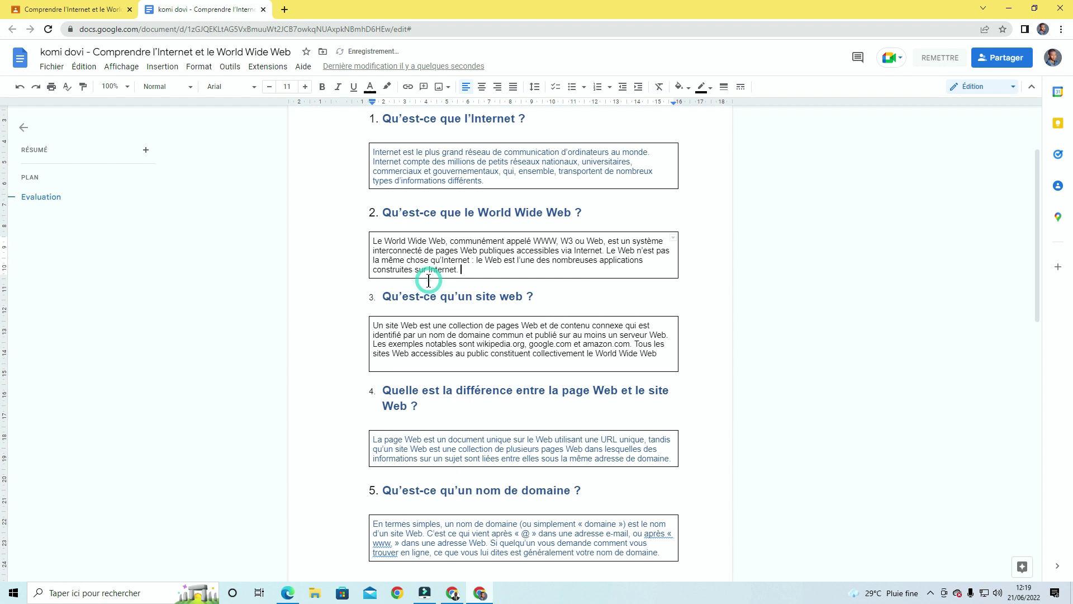
{"action": "left_click", "coordinate": [403, 361]}
{"action": "key", "text": "BackSpace"}
{"action": "scroll", "coordinate": [698, 442], "scroll_direction": "down", "scroll_amount": 1}
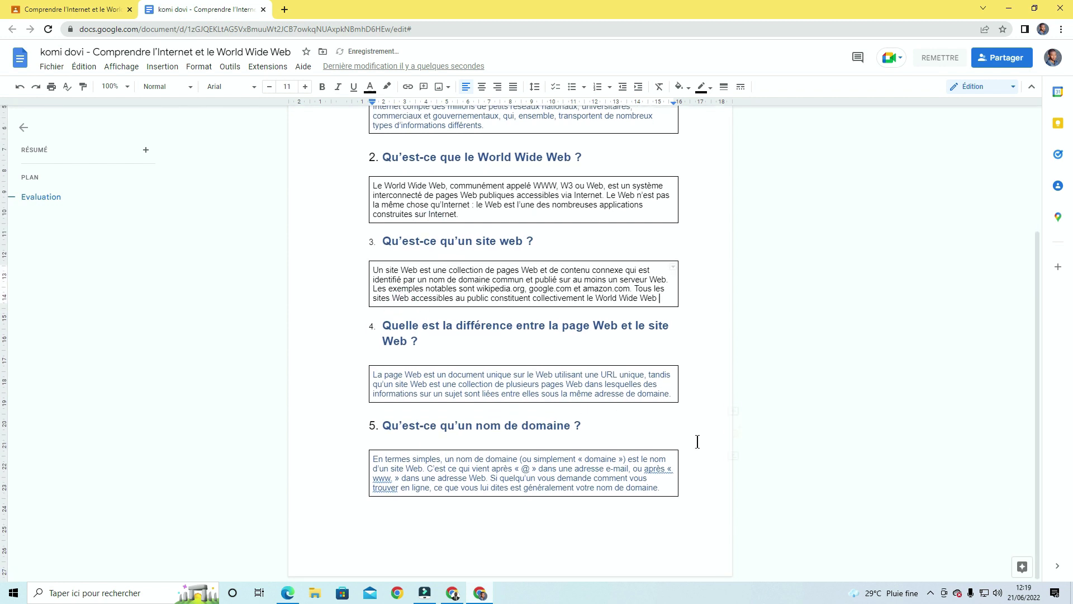
{"action": "scroll", "coordinate": [674, 445], "scroll_direction": "up", "scroll_amount": 3}
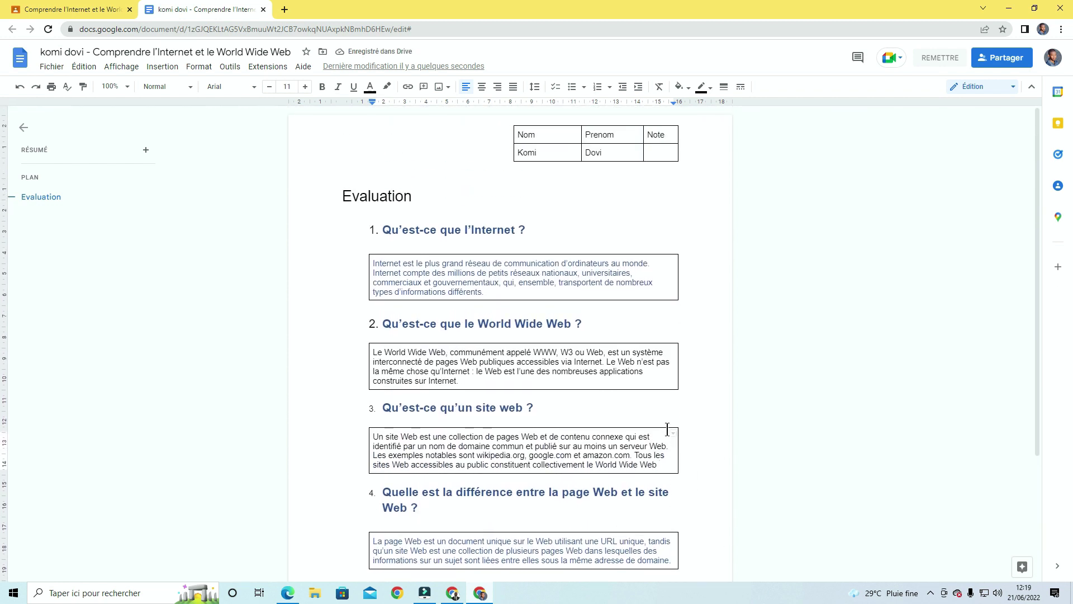
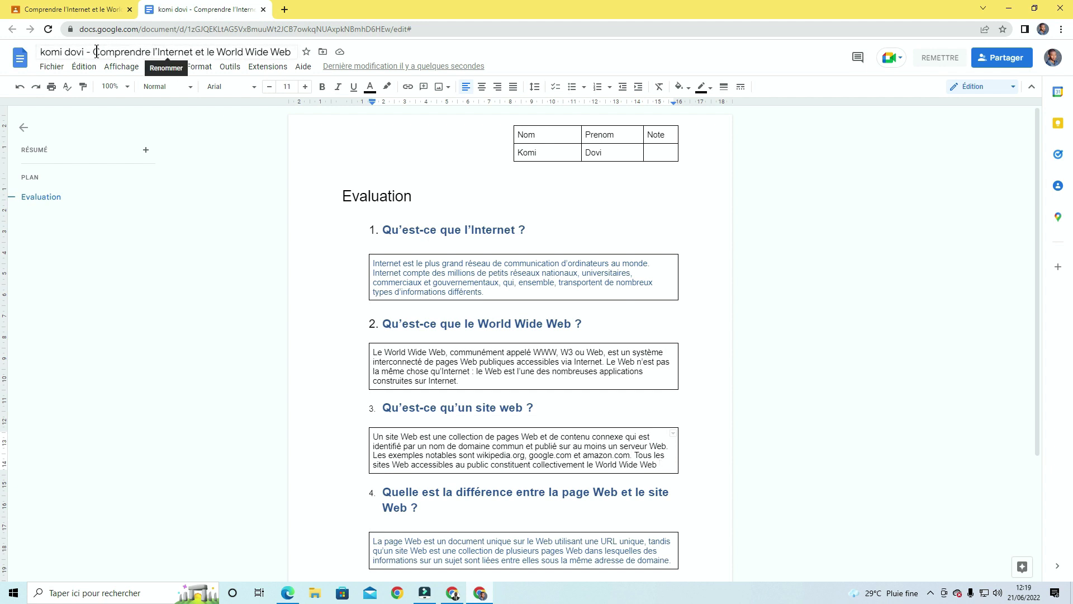
Review the answer sheet, keep its document name unchanged, and close the Docs tab.
{"action": "left_click_drag", "start_coordinate": [93, 51], "coordinate": [291, 47]}
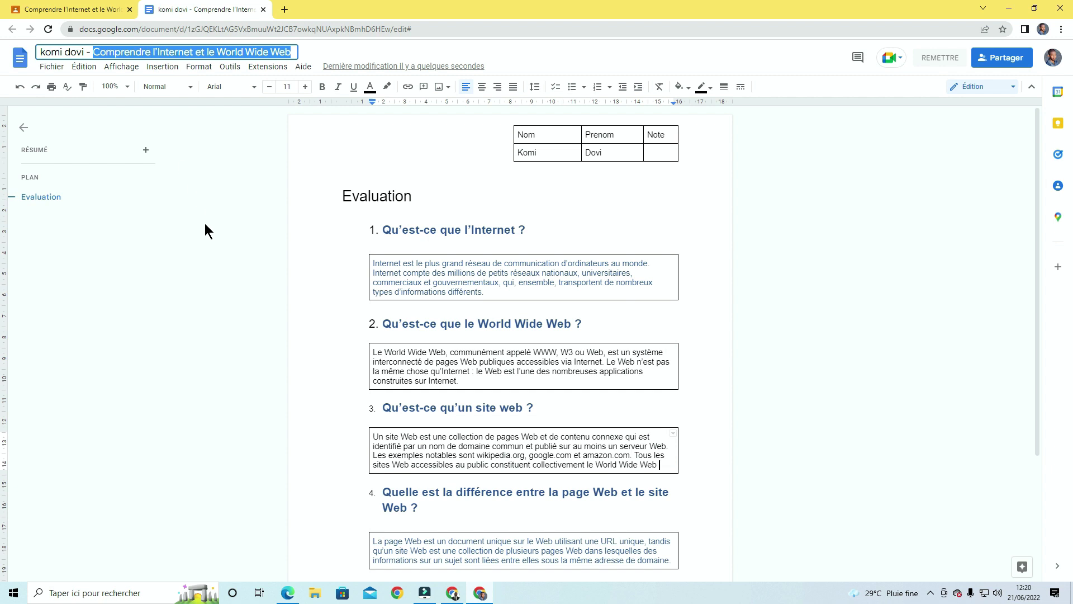
{"action": "left_click", "coordinate": [316, 174]}
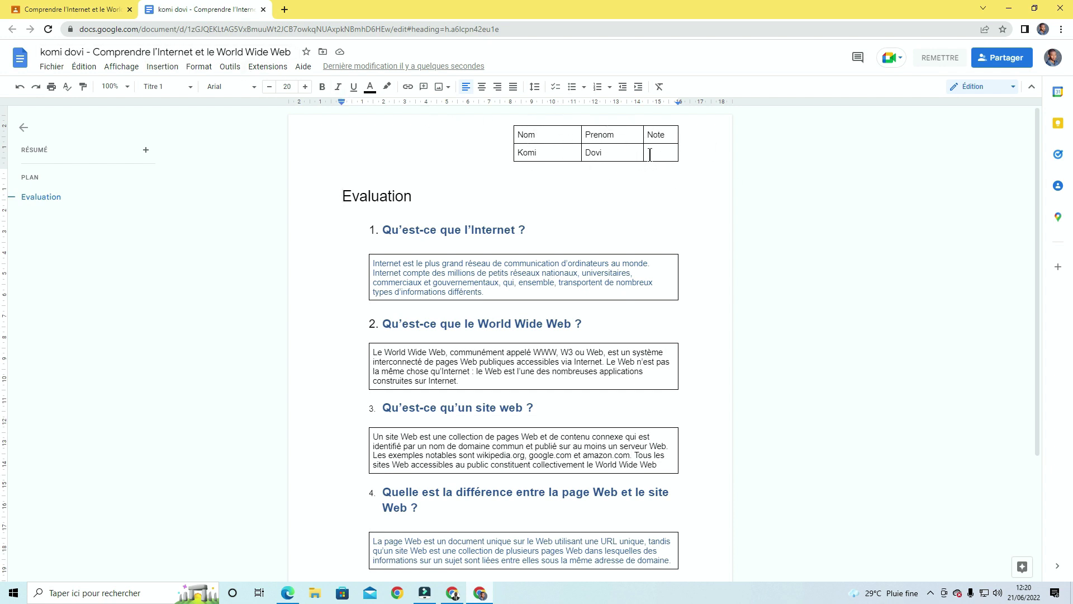
{"action": "scroll", "coordinate": [546, 196], "scroll_direction": "down", "scroll_amount": 5}
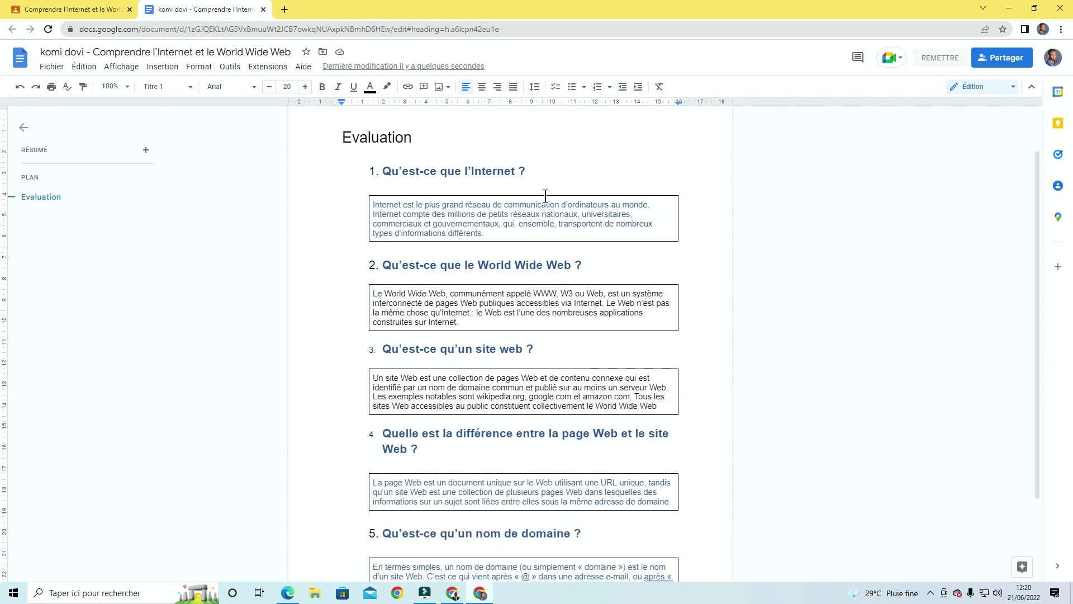
{"action": "scroll", "coordinate": [545, 196], "scroll_direction": "up", "scroll_amount": 5}
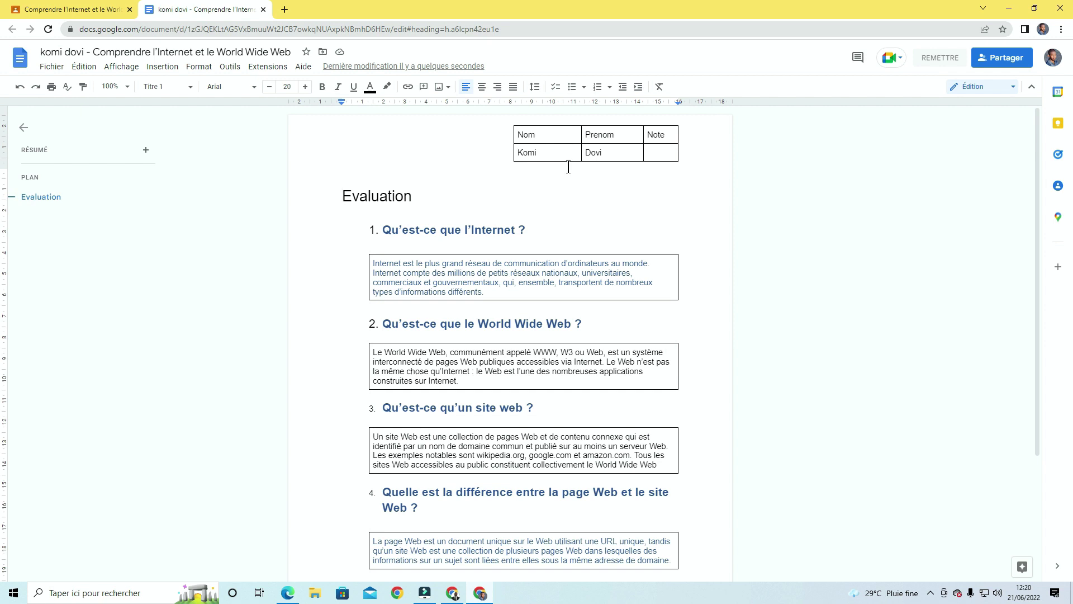
{"action": "scroll", "coordinate": [586, 155], "scroll_direction": "down", "scroll_amount": 4}
{"action": "scroll", "coordinate": [586, 156], "scroll_direction": "up", "scroll_amount": 4}
{"action": "scroll", "coordinate": [479, 241], "scroll_direction": "down", "scroll_amount": 3}
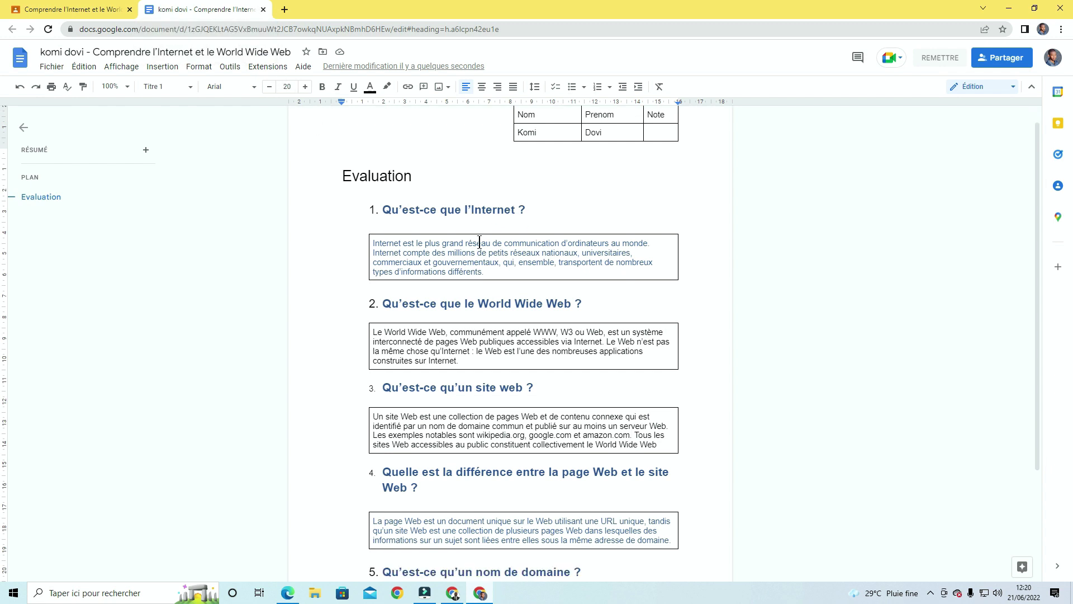
{"action": "scroll", "coordinate": [478, 242], "scroll_direction": "up", "scroll_amount": 3}
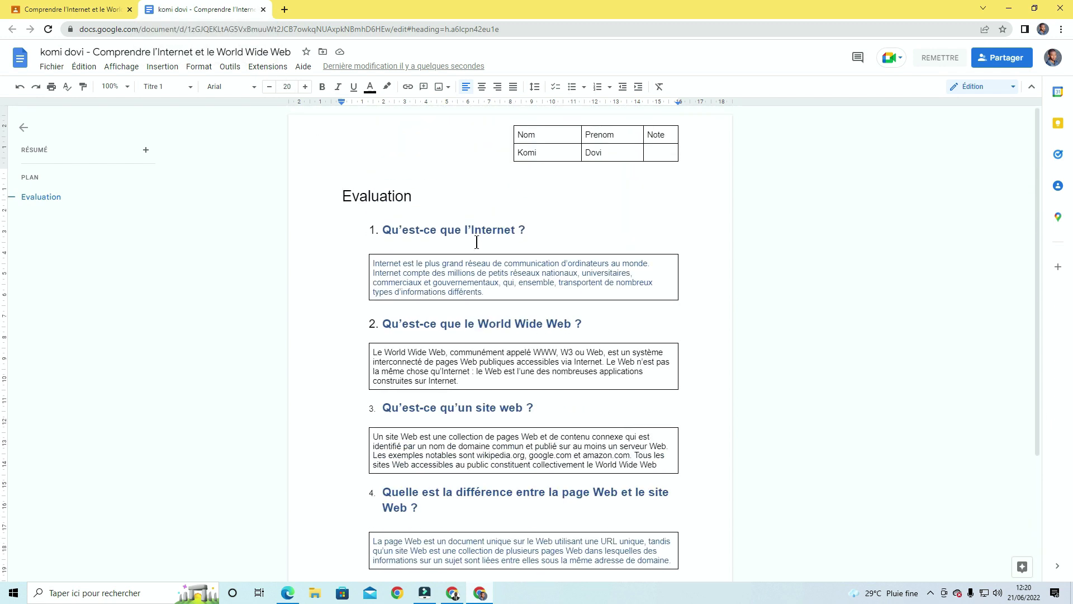
{"action": "left_click", "coordinate": [263, 10]}
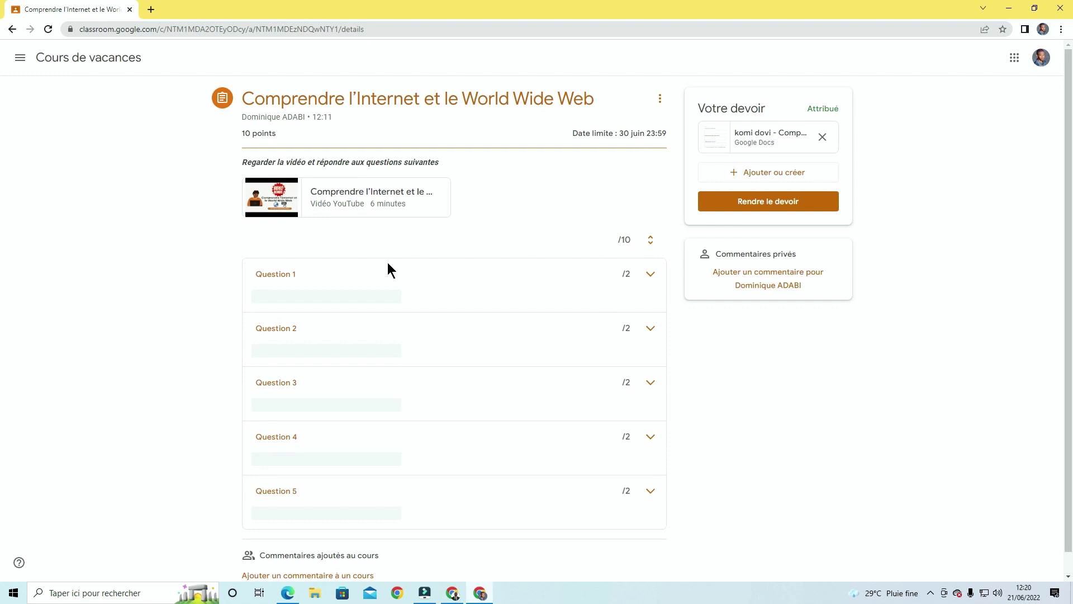
Post the private comment "c'est fini. Merci" on the assignment.
{"action": "left_click", "coordinate": [786, 276]}
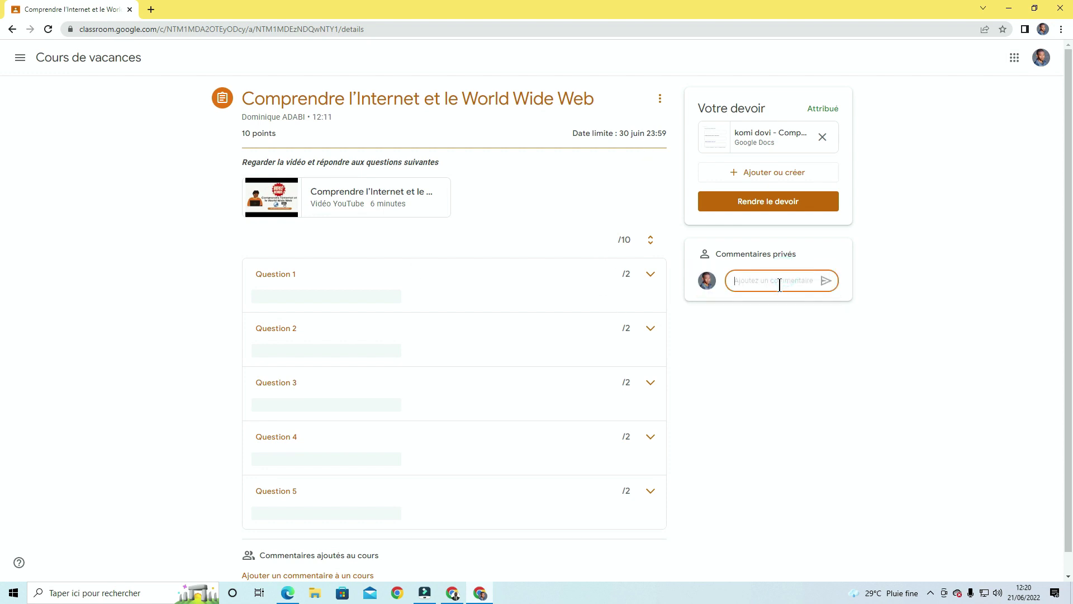
{"action": "type", "text": "c'est fini. Merci"}
{"action": "left_click", "coordinate": [825, 282]}
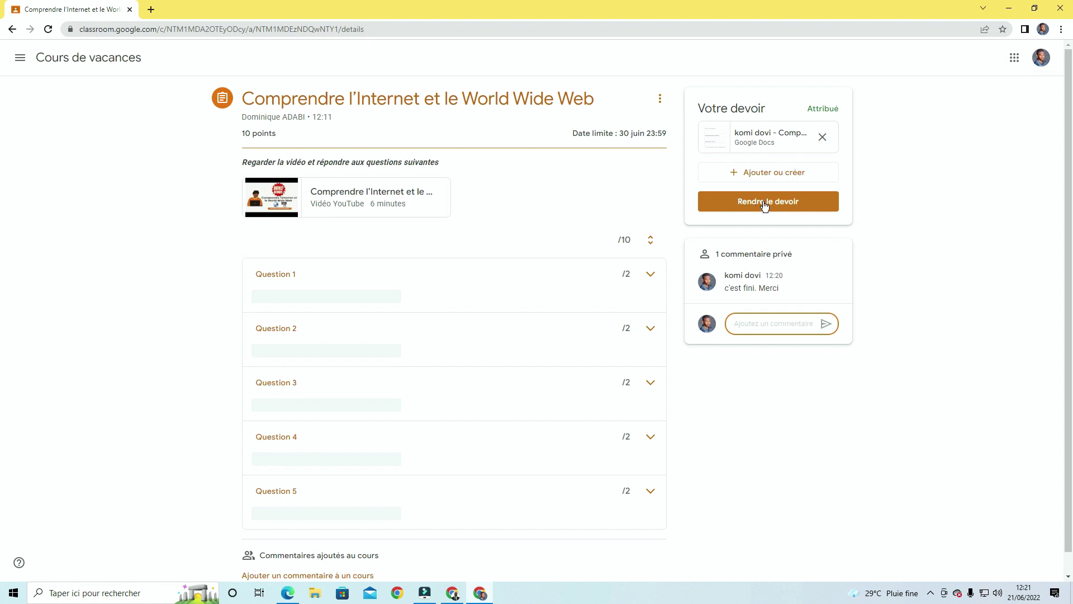
Turn in the assignment and return to the Cours de vacances class stream.
{"action": "left_click", "coordinate": [767, 208]}
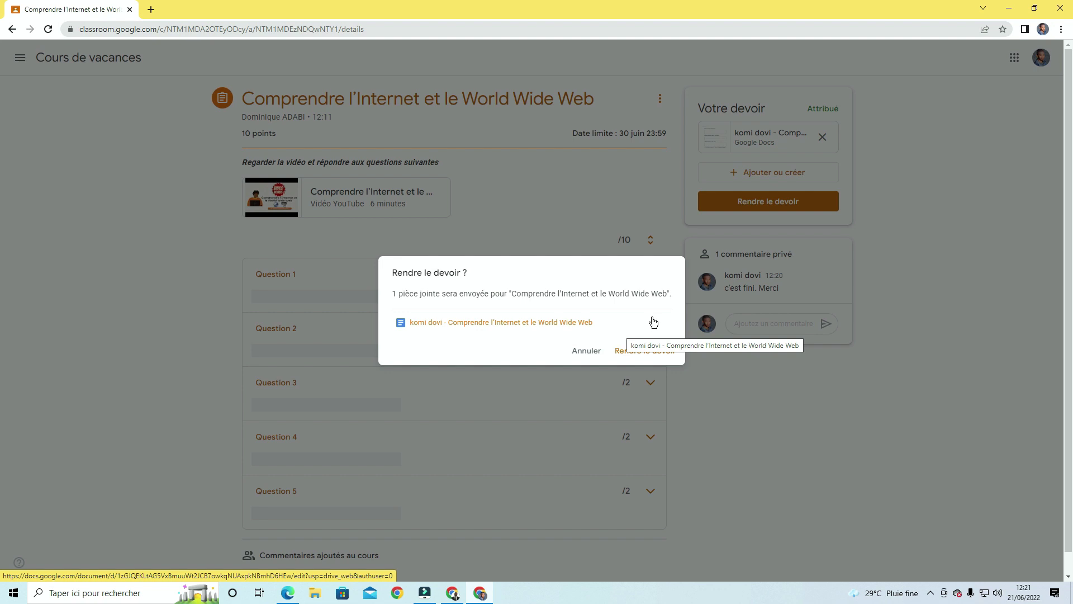
{"action": "left_click", "coordinate": [652, 353]}
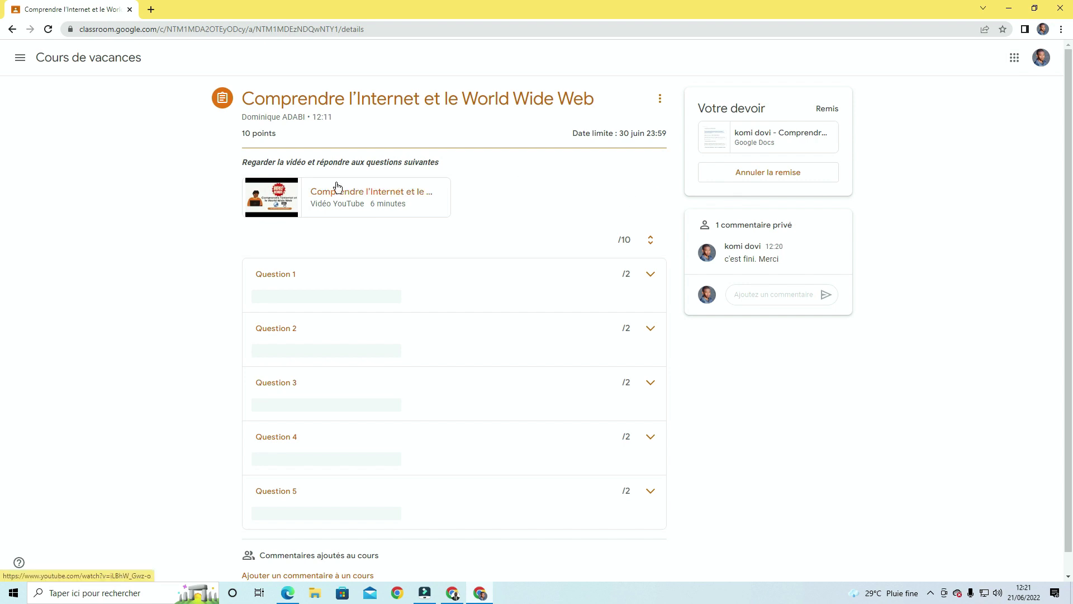
{"action": "left_click", "coordinate": [57, 62]}
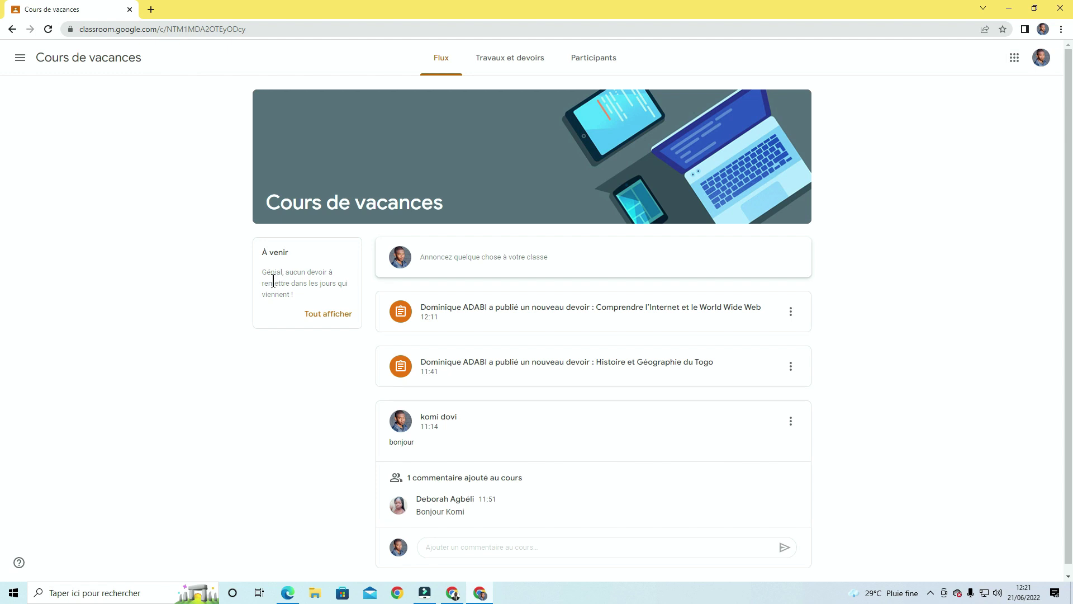
Visit the Travaux et devoirs page and open the class's Google Agenda calendar.
{"action": "left_click_drag", "start_coordinate": [295, 295], "coordinate": [263, 276]}
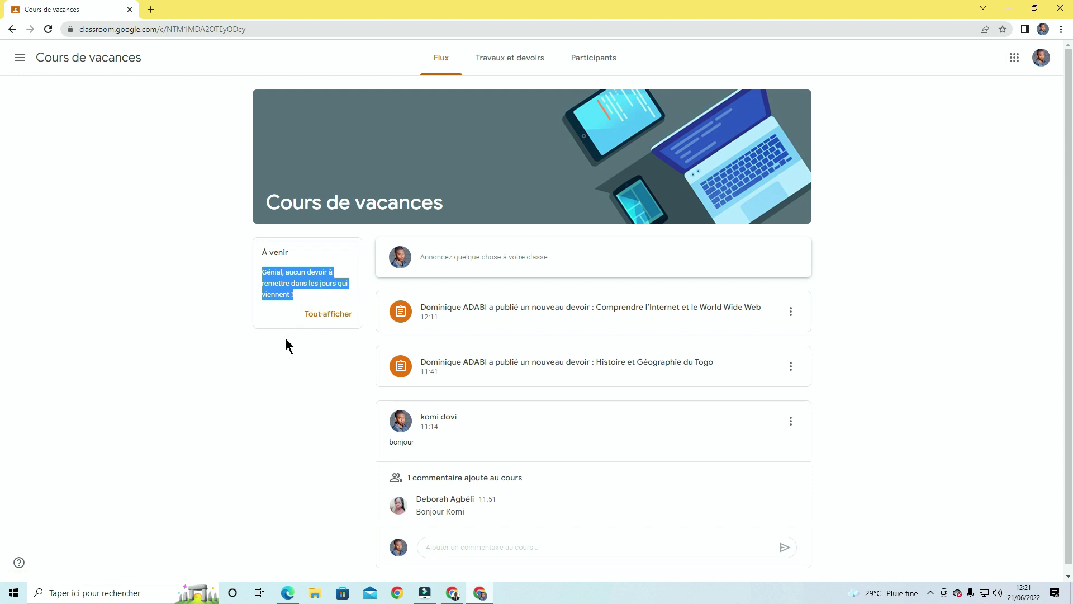
{"action": "left_click", "coordinate": [507, 60]}
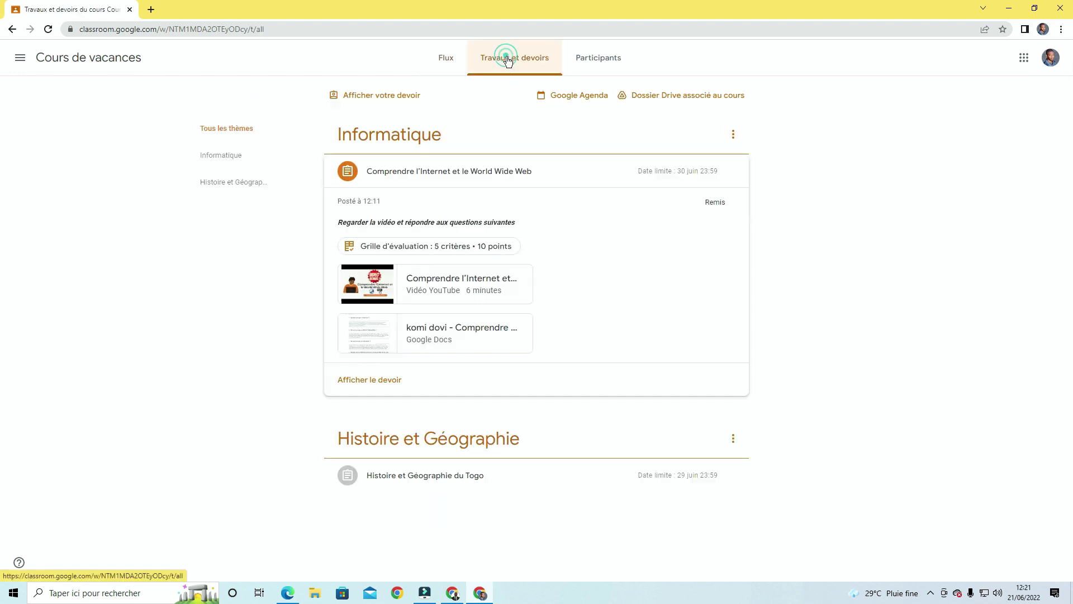
{"action": "left_click", "coordinate": [572, 97]}
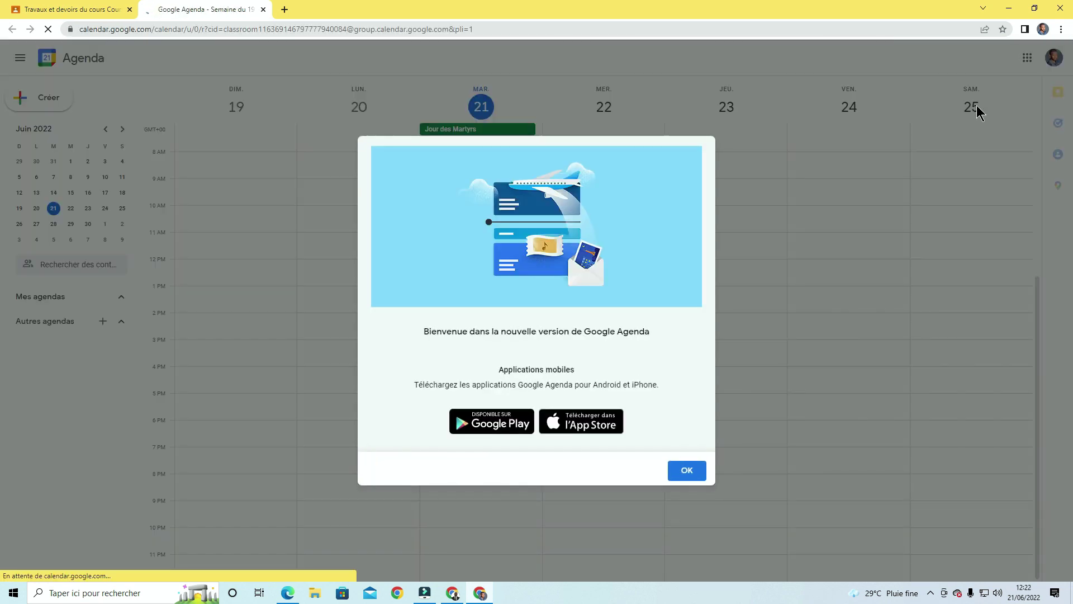
Switch Google Calendar to month view showing June 2022 with assignments due 29th and 30th.
{"action": "left_click", "coordinate": [686, 471]}
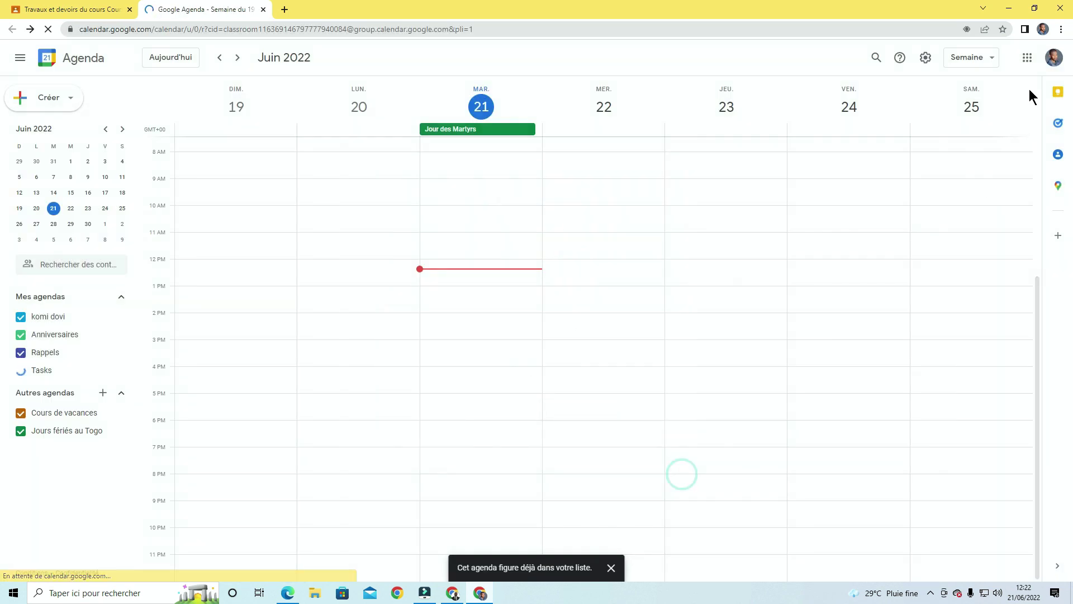
{"action": "left_click", "coordinate": [991, 65]}
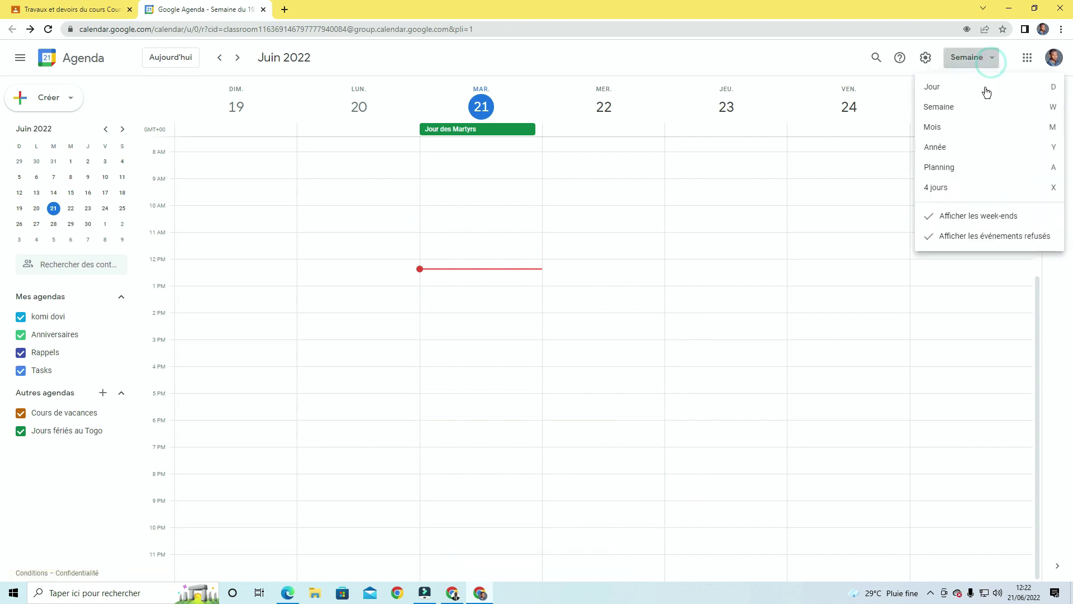
{"action": "left_click", "coordinate": [954, 133]}
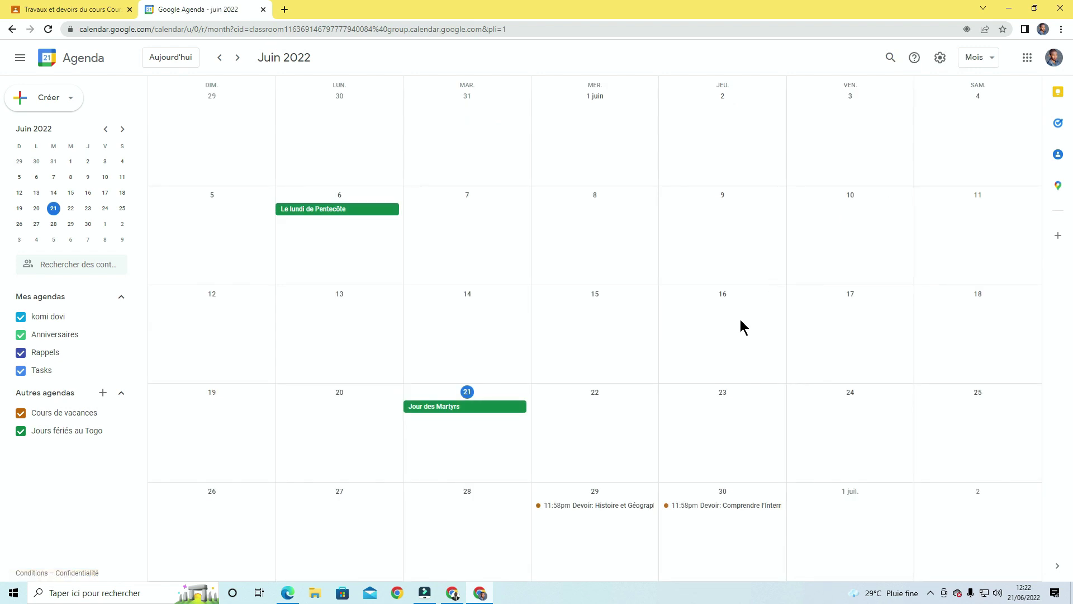
{"action": "scroll", "coordinate": [740, 320], "scroll_direction": "down", "scroll_amount": 1}
{"action": "scroll", "coordinate": [716, 356], "scroll_direction": "up", "scroll_amount": 1}
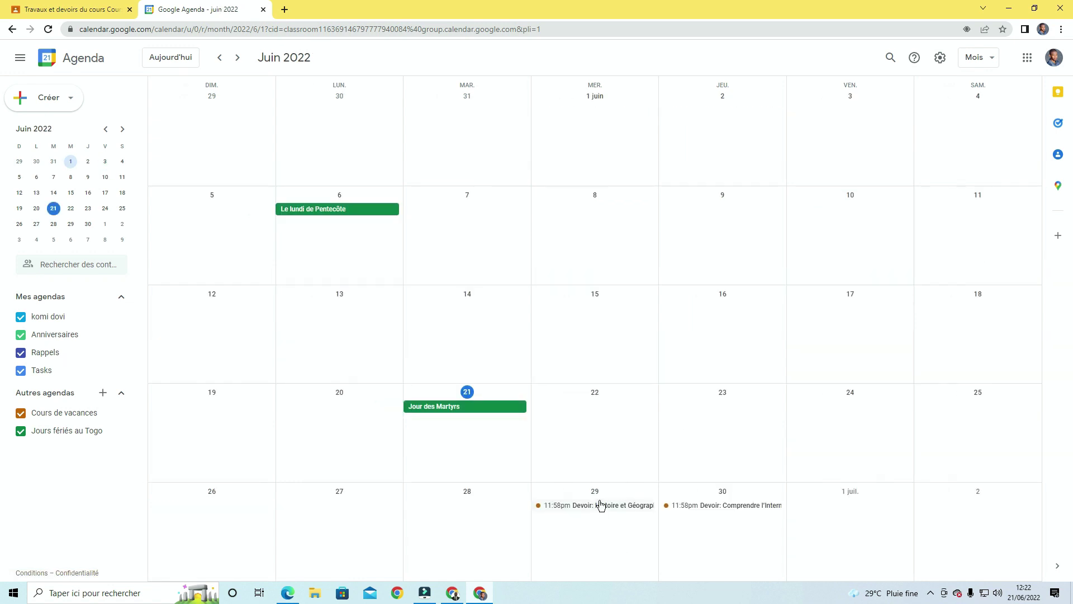
Reload the calendar page, then close the calendar tab to return to Classroom.
{"action": "key", "text": "F5"}
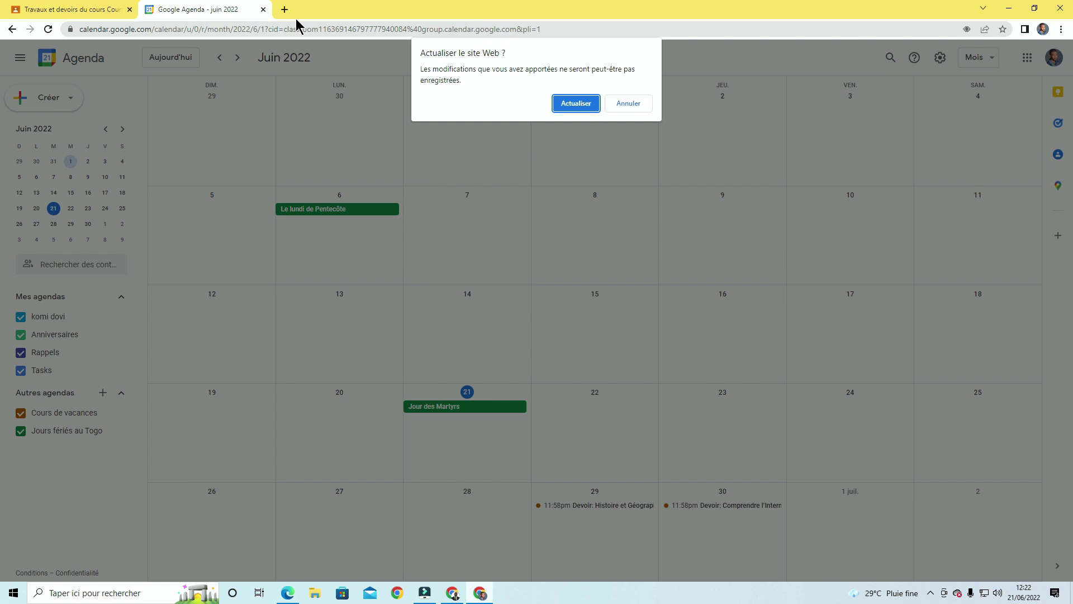
{"action": "left_click", "coordinate": [581, 103]}
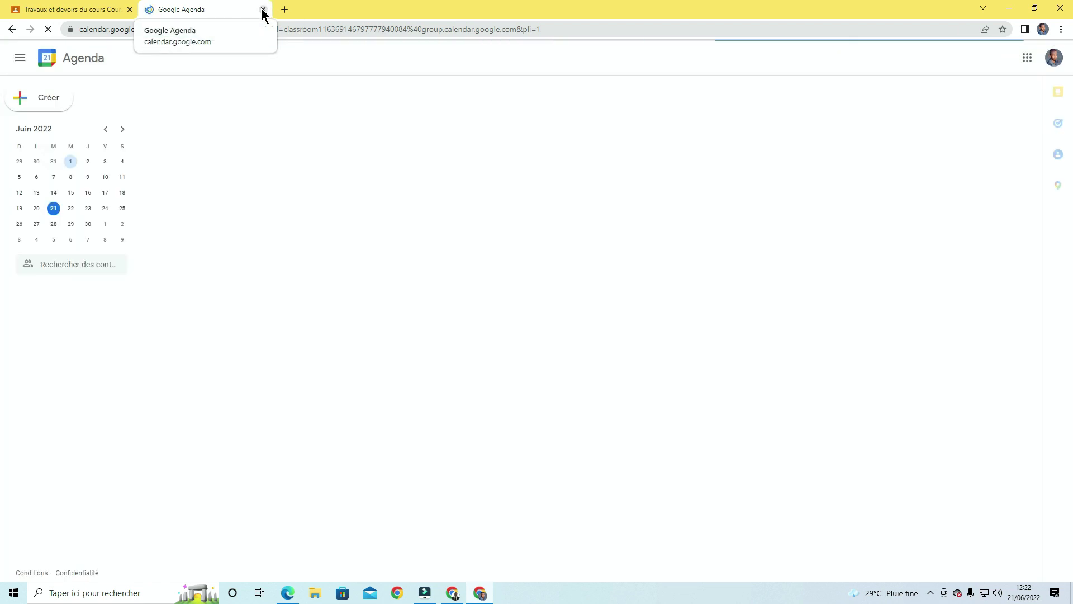
{"action": "left_click", "coordinate": [262, 10]}
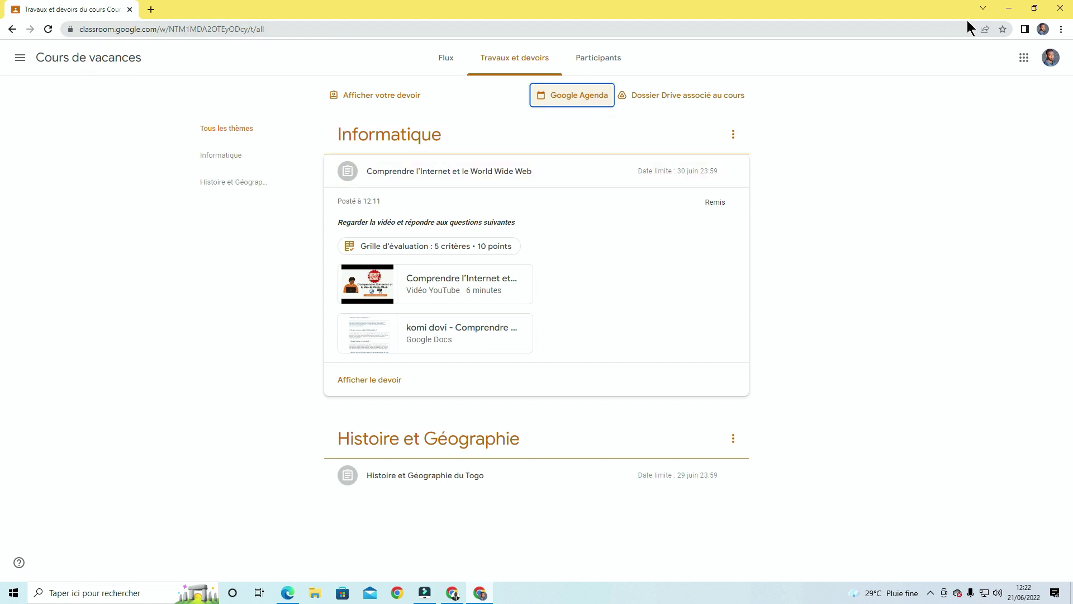
Switch to the other Classroom window and go to the class's classwork list.
{"action": "left_click", "coordinate": [1009, 8]}
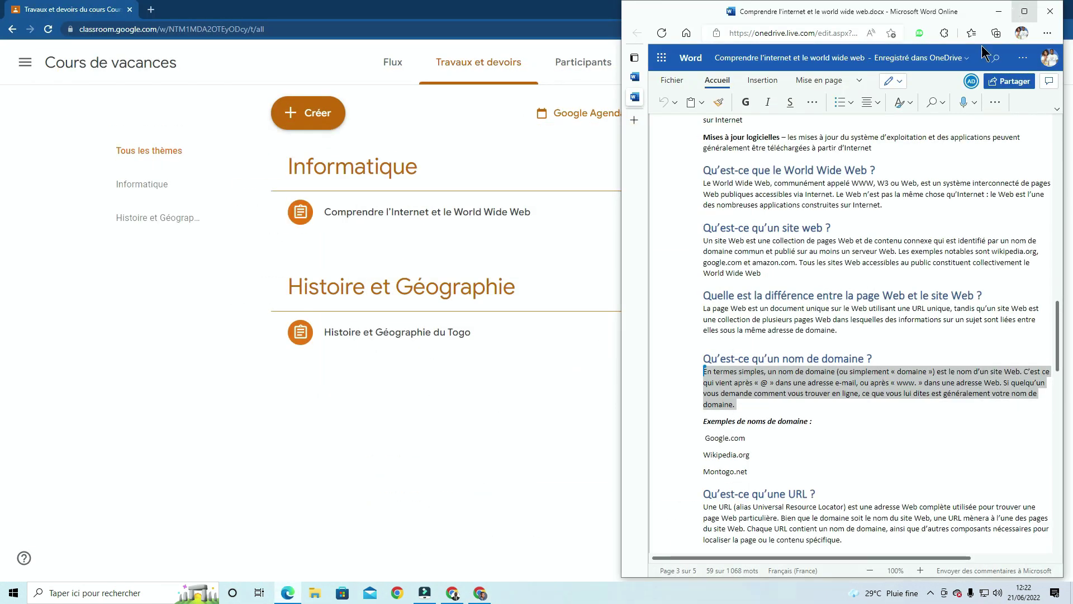
{"action": "left_click", "coordinate": [150, 412]}
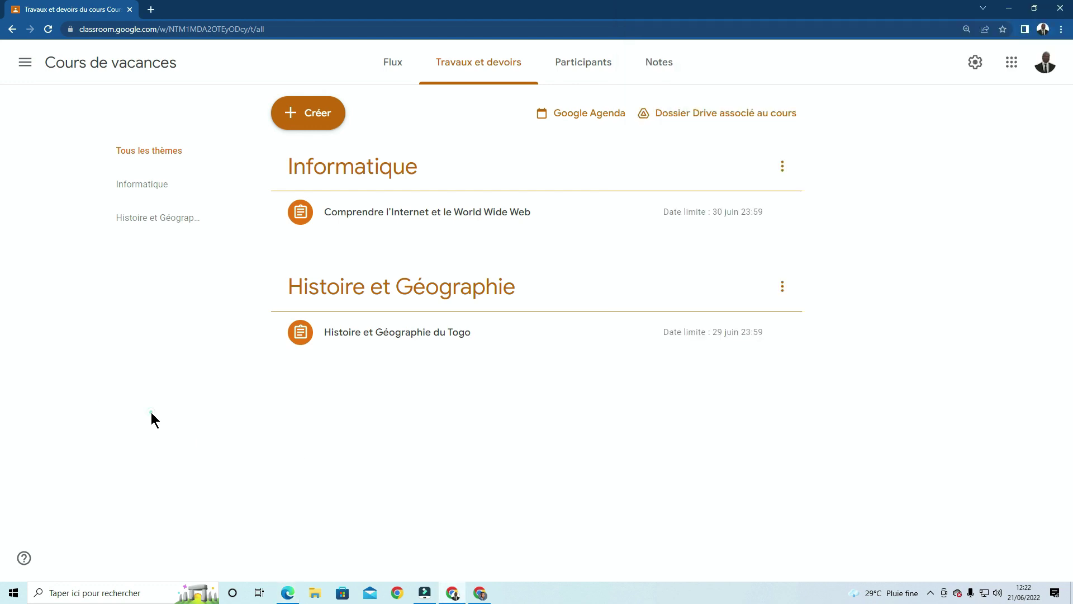
{"action": "left_click", "coordinate": [406, 64]}
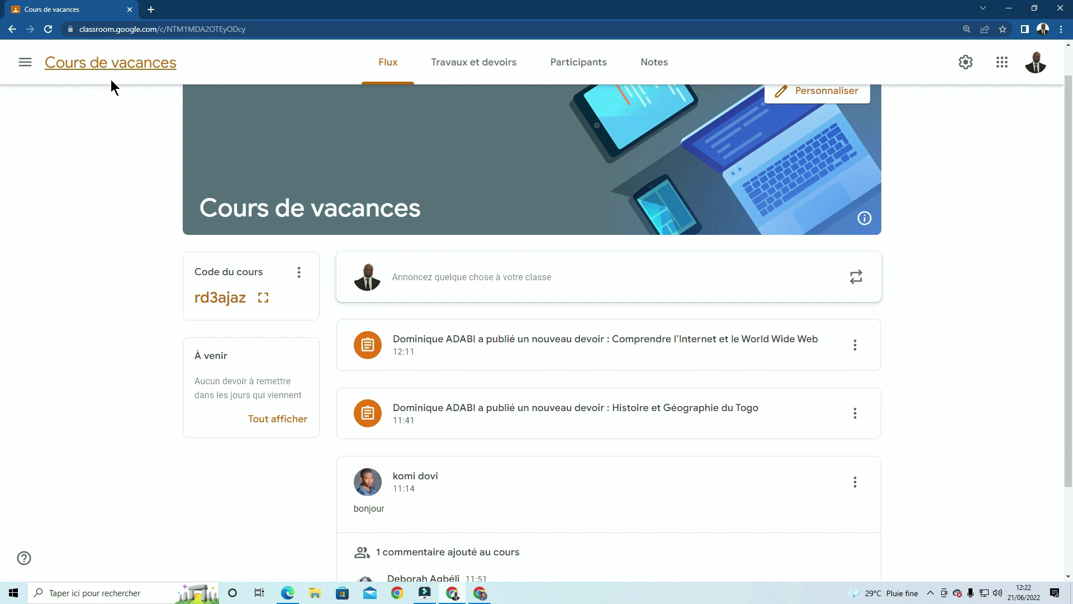
{"action": "left_click", "coordinate": [478, 64]}
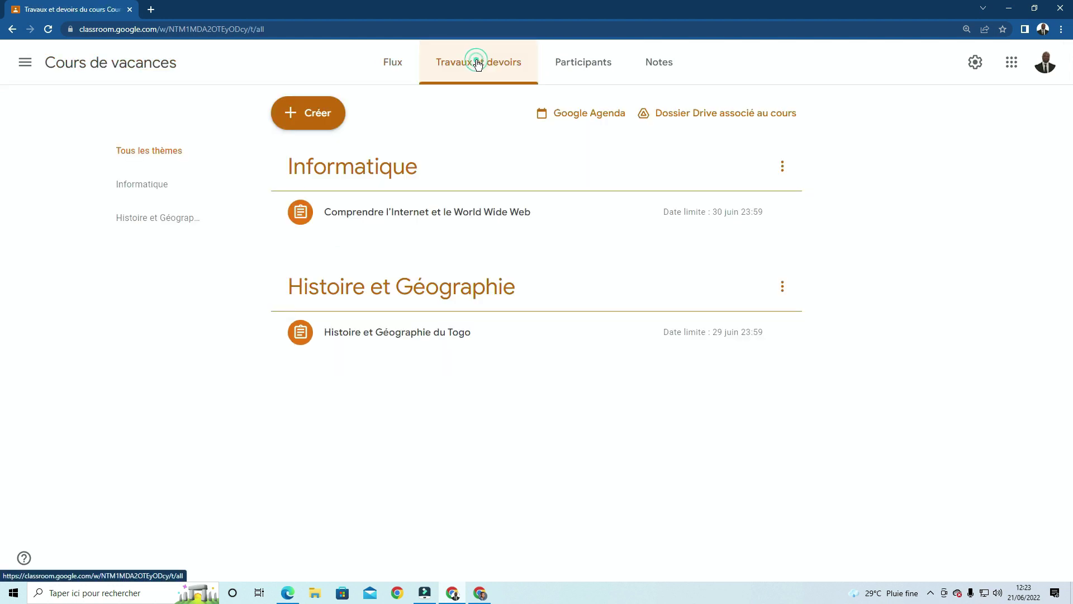
Open the Informatique assignment's submitted work and the second student's answer sheet.
{"action": "left_click", "coordinate": [373, 217]}
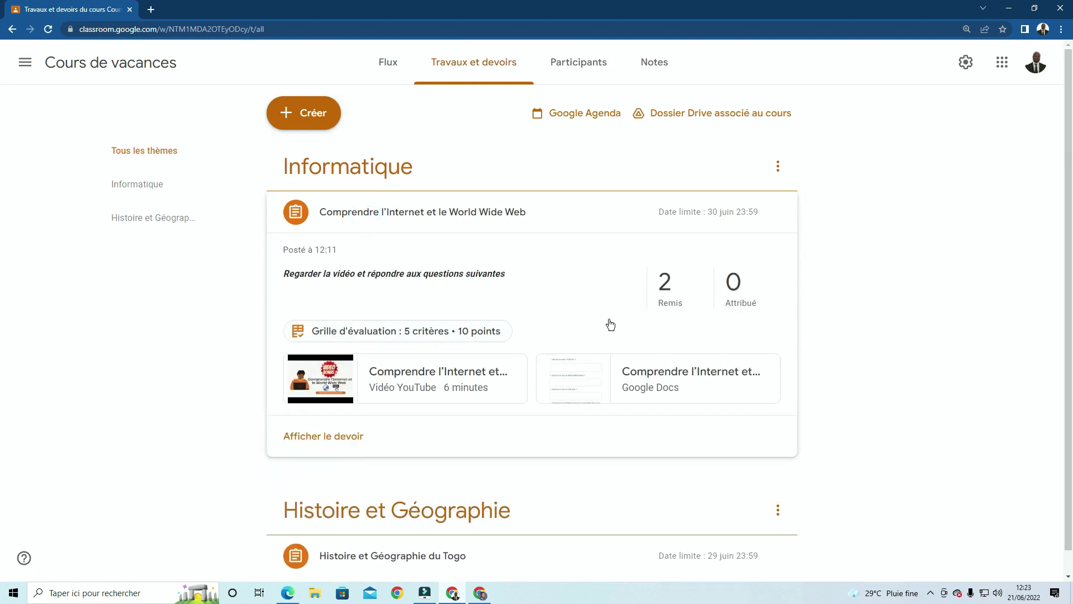
{"action": "left_click", "coordinate": [675, 316]}
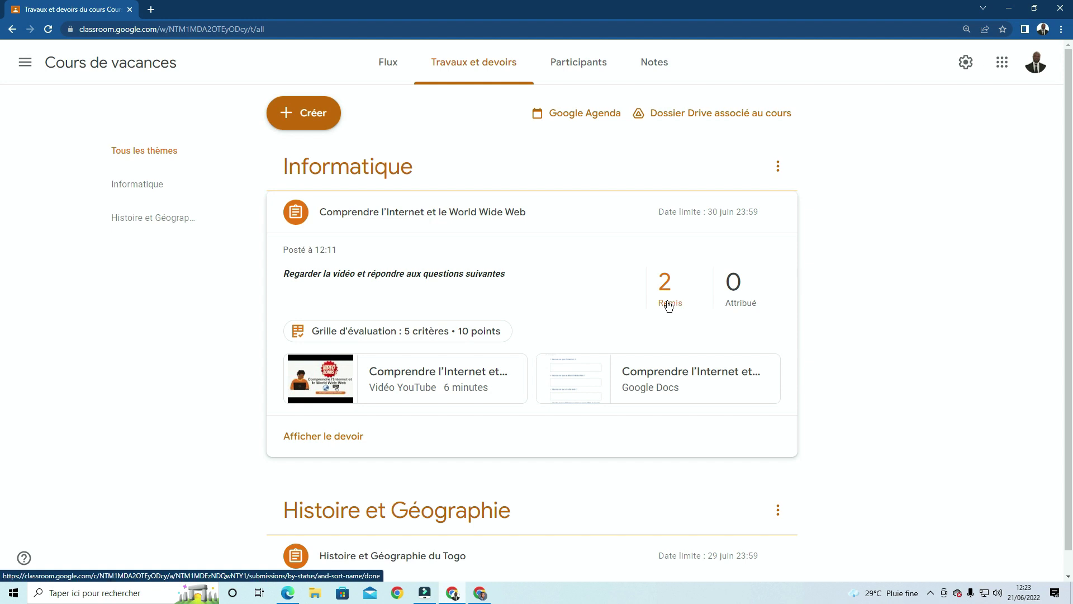
{"action": "left_click", "coordinate": [668, 305]}
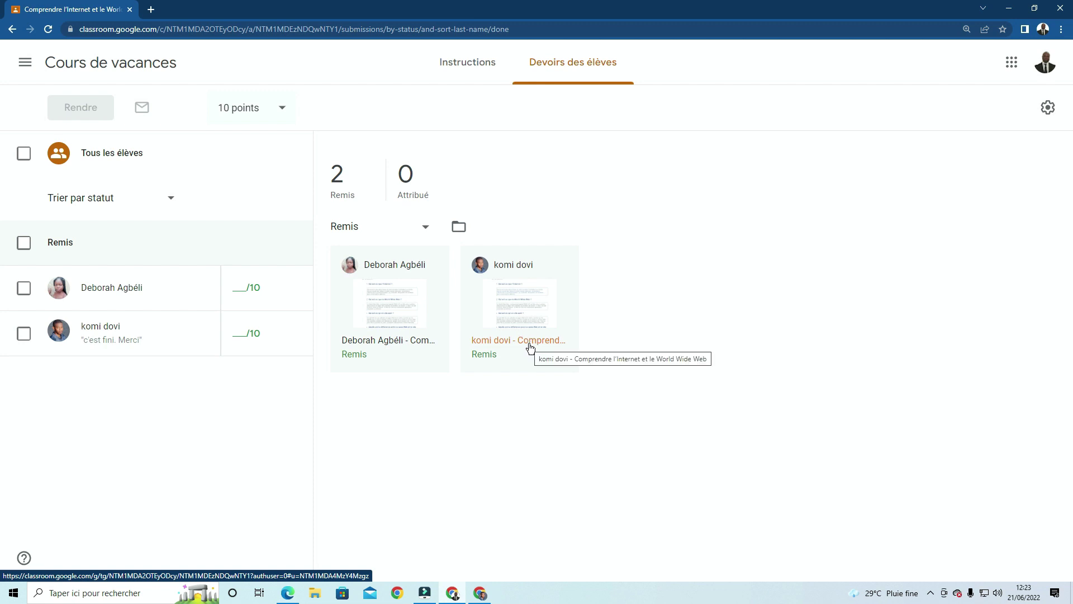
{"action": "left_click", "coordinate": [529, 314]}
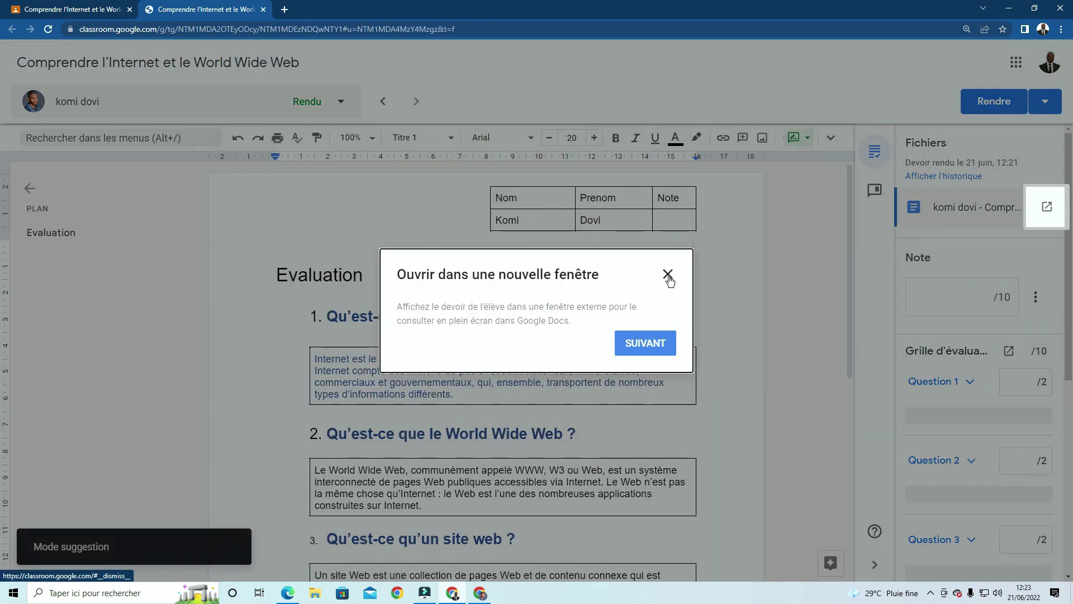
Score Question 1 at 1/2 in the rubric, giving a 1/10 draft grade.
{"action": "left_click", "coordinate": [668, 273]}
{"action": "scroll", "coordinate": [477, 371], "scroll_direction": "down", "scroll_amount": 1}
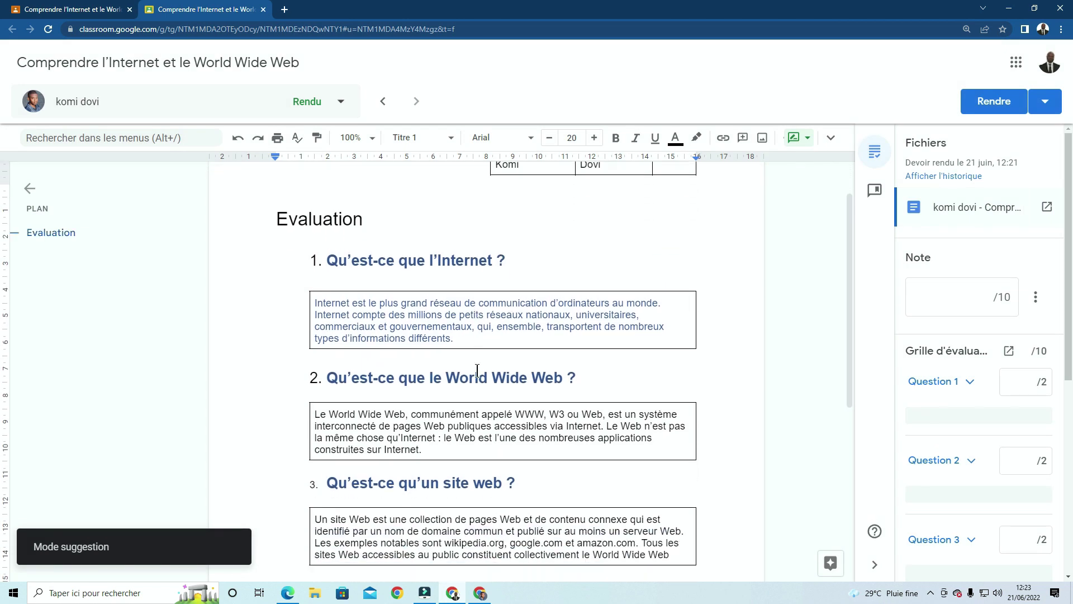
{"action": "scroll", "coordinate": [464, 380], "scroll_direction": "up", "scroll_amount": 1}
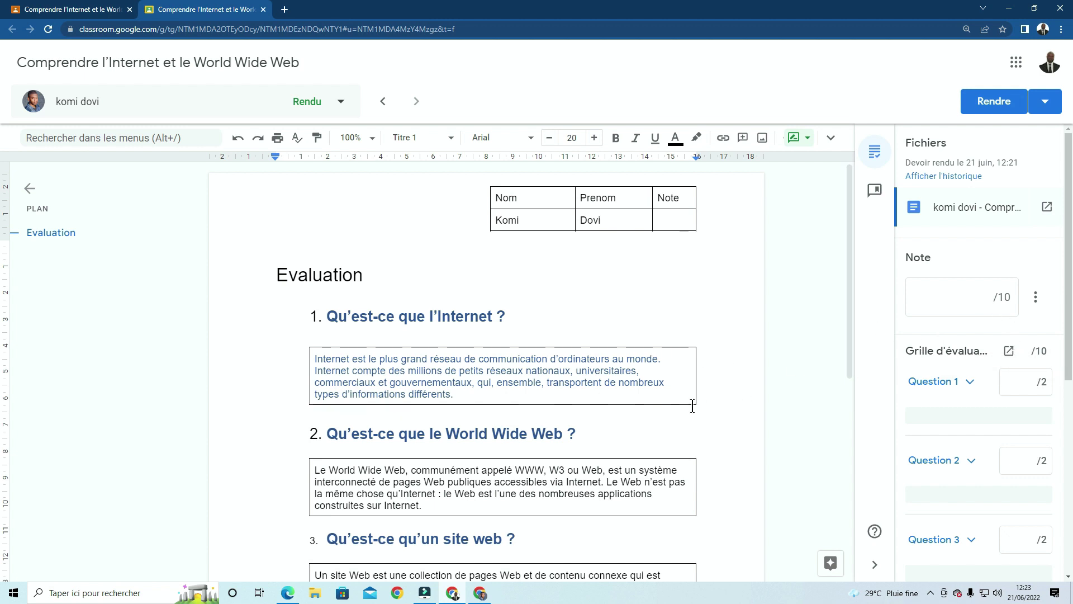
{"action": "left_click", "coordinate": [585, 394]}
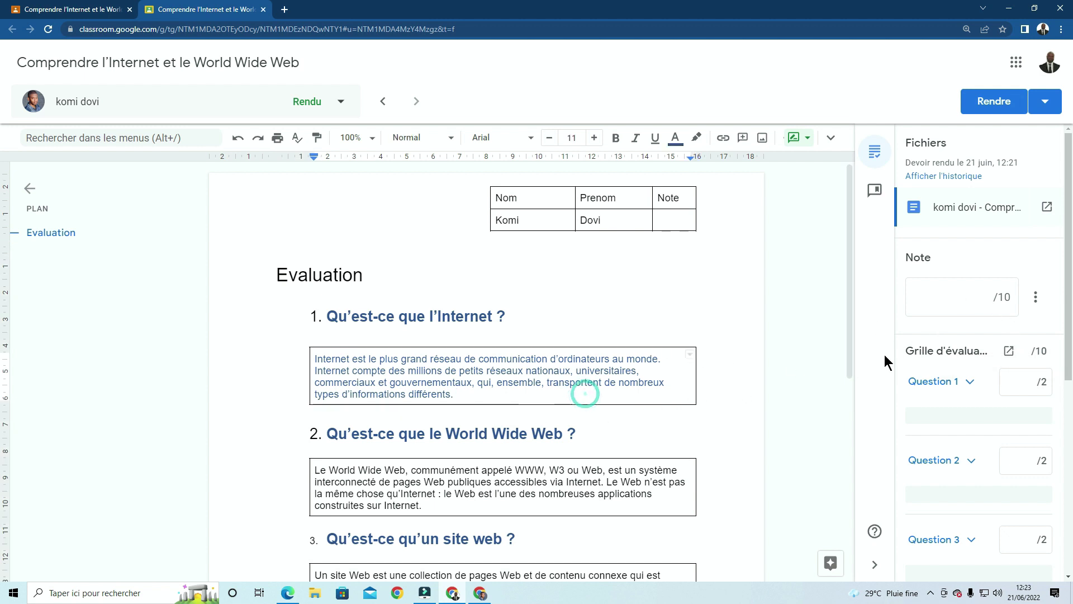
{"action": "scroll", "coordinate": [985, 383], "scroll_direction": "down", "scroll_amount": 1}
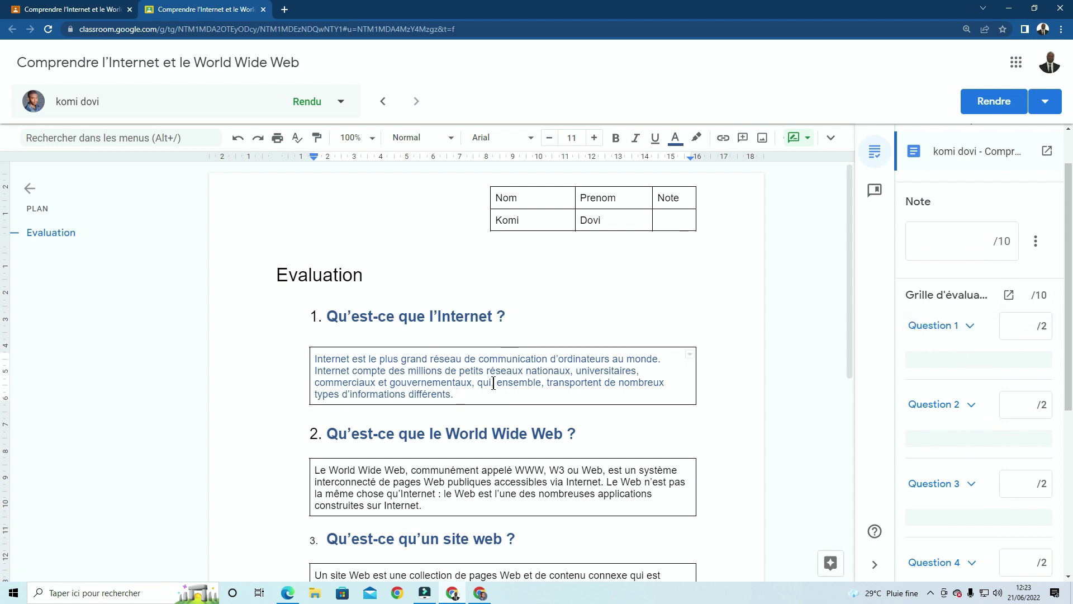
{"action": "left_click", "coordinate": [1033, 328]}
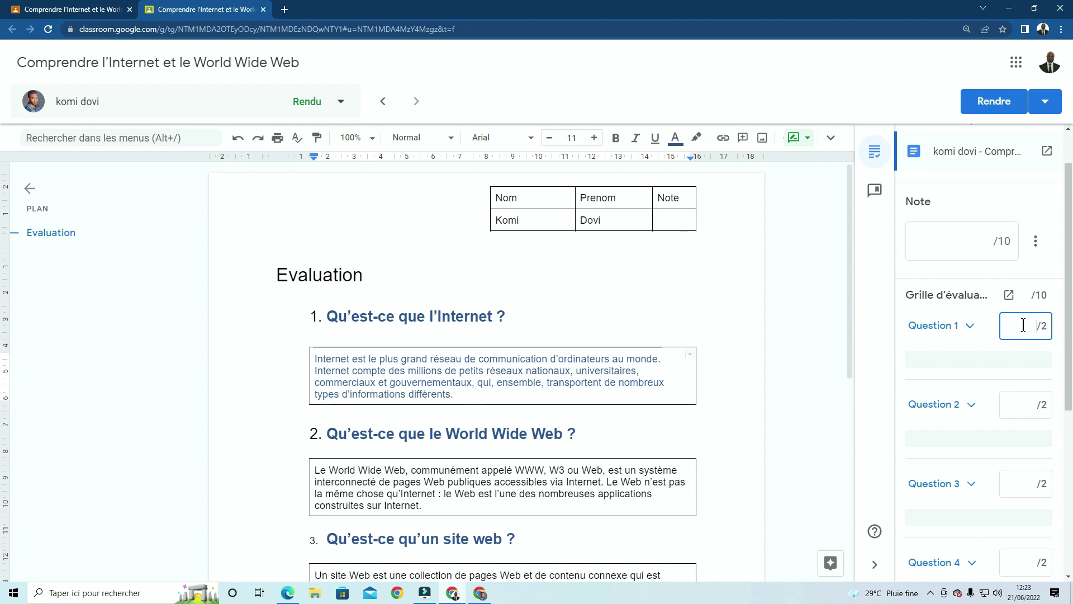
{"action": "type", "text": "1"}
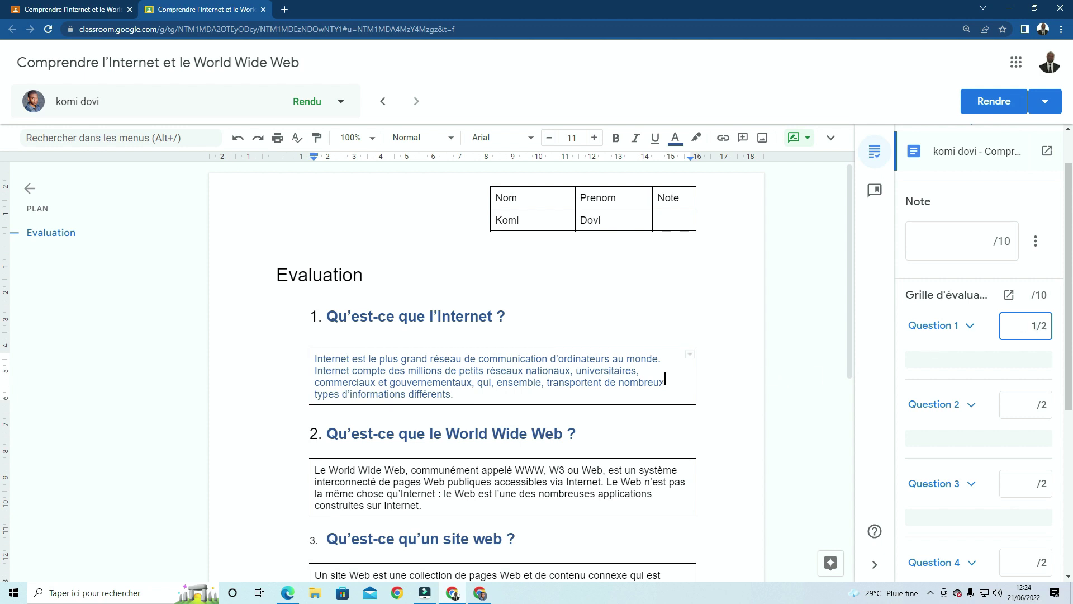
{"action": "left_click", "coordinate": [708, 375]}
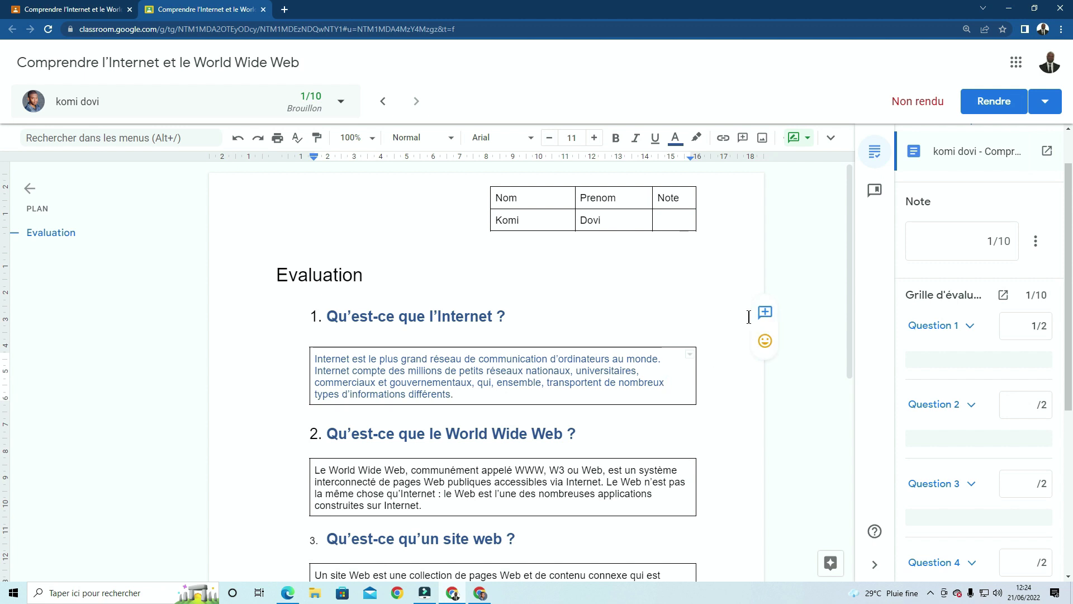
Select a passage of the first answer and start a comment on it.
{"action": "left_click_drag", "start_coordinate": [668, 382], "coordinate": [611, 370]}
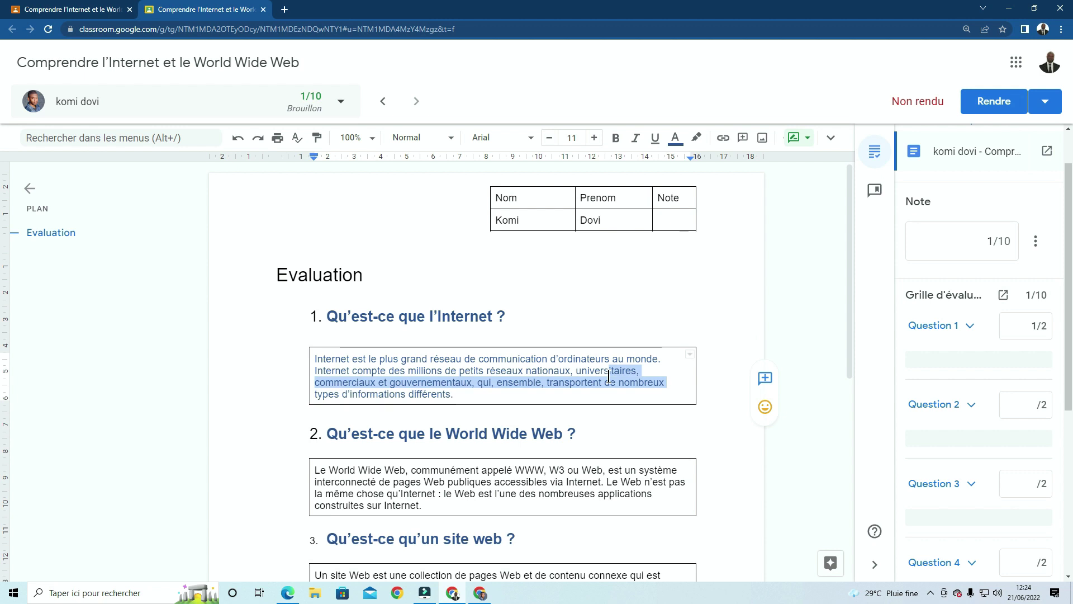
{"action": "left_click", "coordinate": [765, 379]}
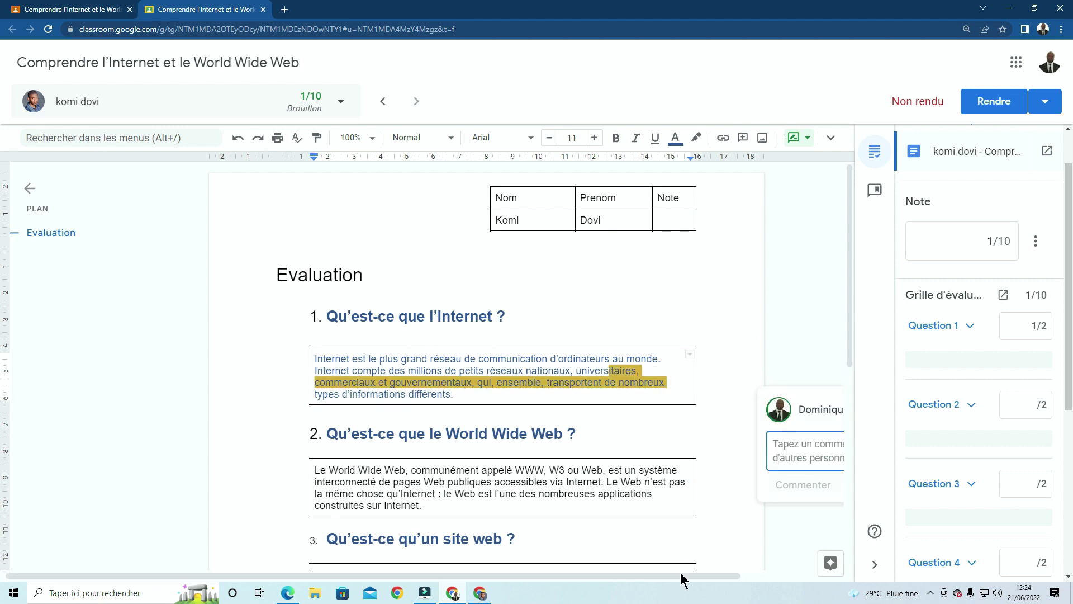
{"action": "left_click_drag", "start_coordinate": [681, 575], "coordinate": [764, 575]}
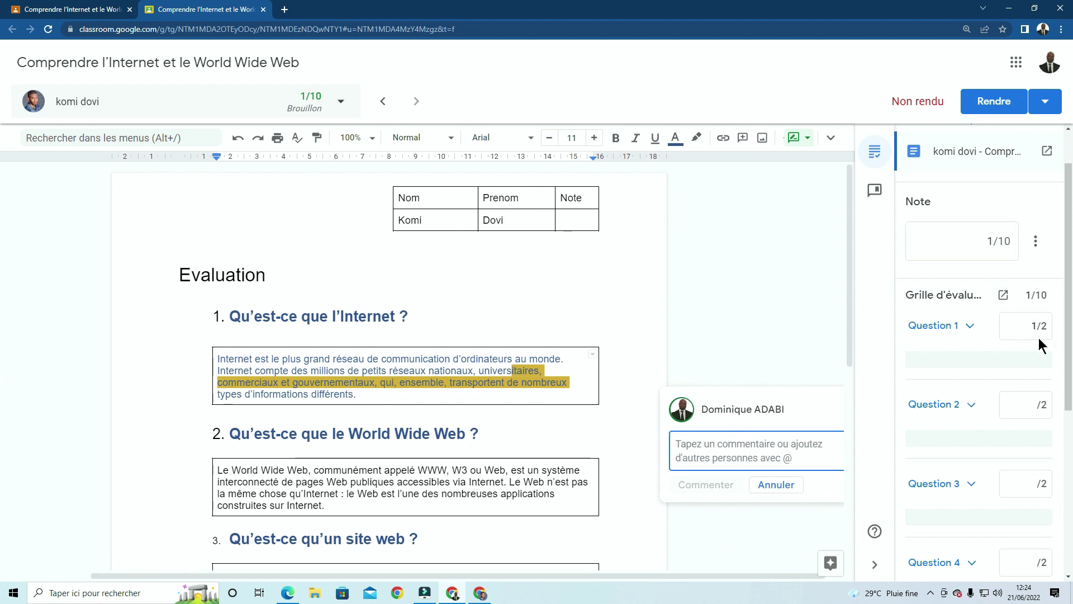
Post the comment "plus d'explications" on the highlighted passage of answer 1.
{"action": "left_click", "coordinate": [717, 451]}
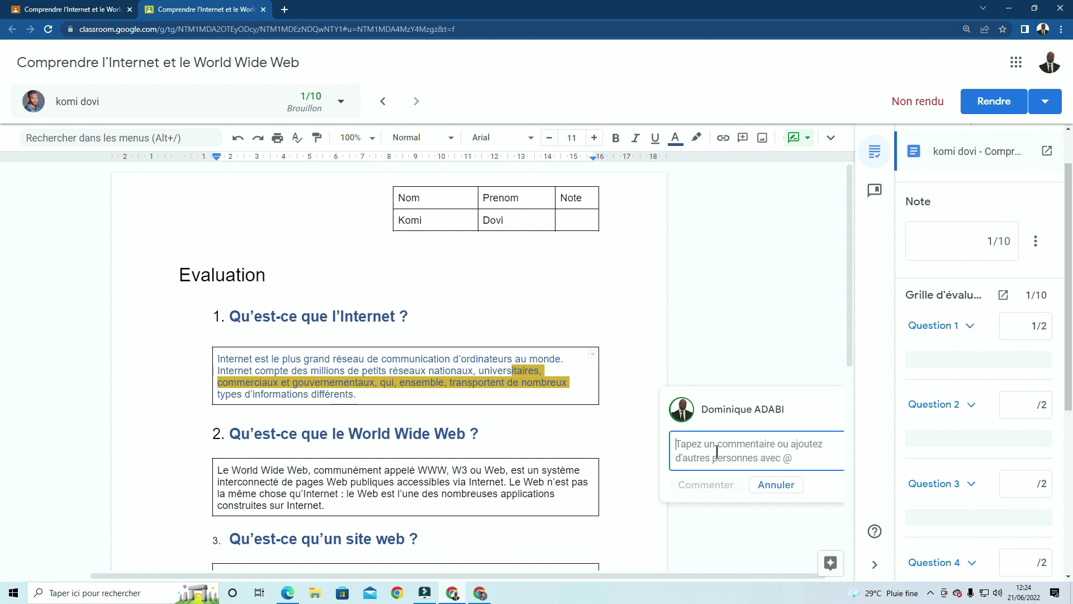
{"action": "type", "text": "plu"}
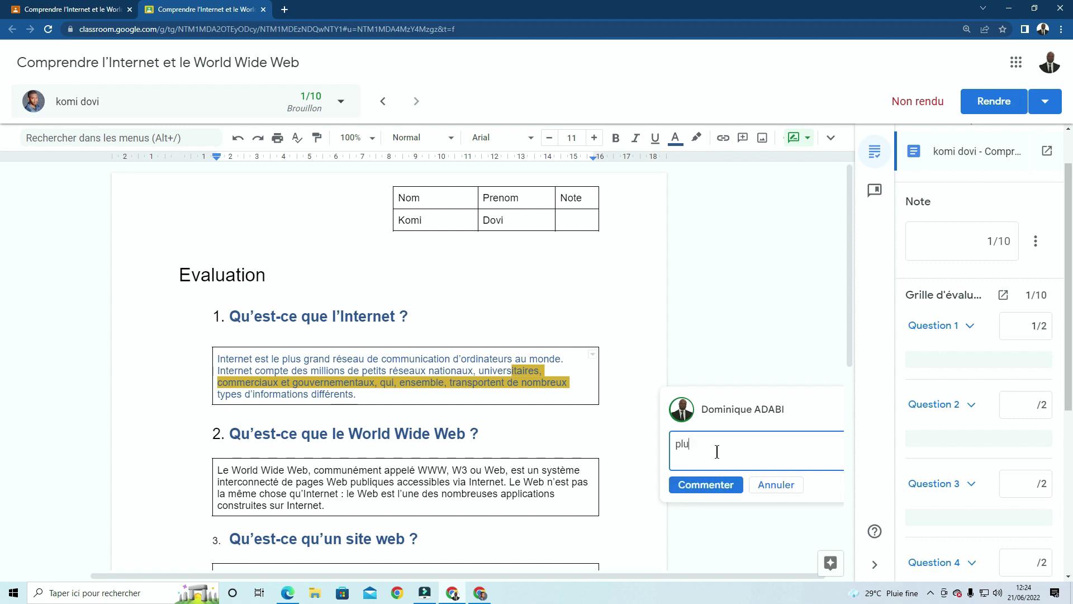
{"action": "type", "text": "s d'explications"}
{"action": "left_click", "coordinate": [707, 485]}
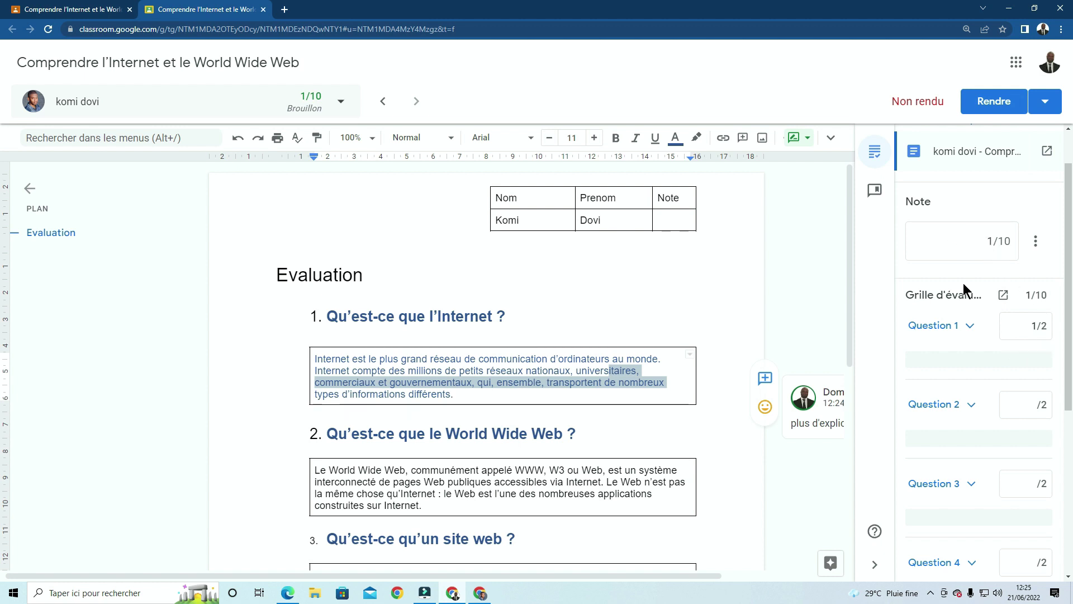
Score Questions 2 and 3 at 2/2 each in the rubric.
{"action": "scroll", "coordinate": [707, 494], "scroll_direction": "down", "scroll_amount": 2}
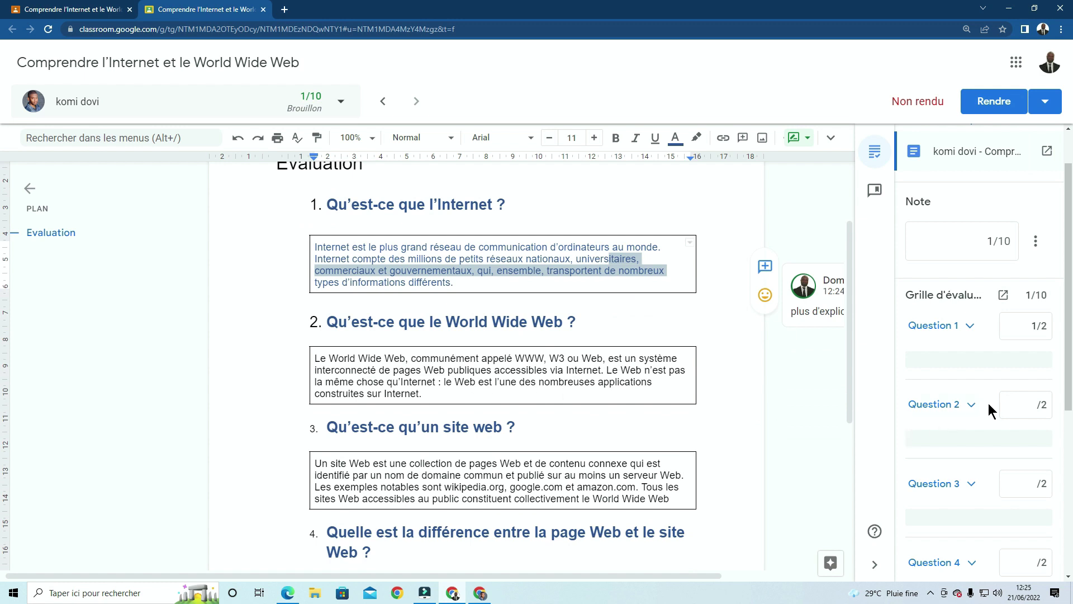
{"action": "left_click", "coordinate": [1020, 407]}
{"action": "type", "text": "2"}
{"action": "scroll", "coordinate": [1020, 406], "scroll_direction": "down", "scroll_amount": 2}
{"action": "left_click", "coordinate": [1026, 371]}
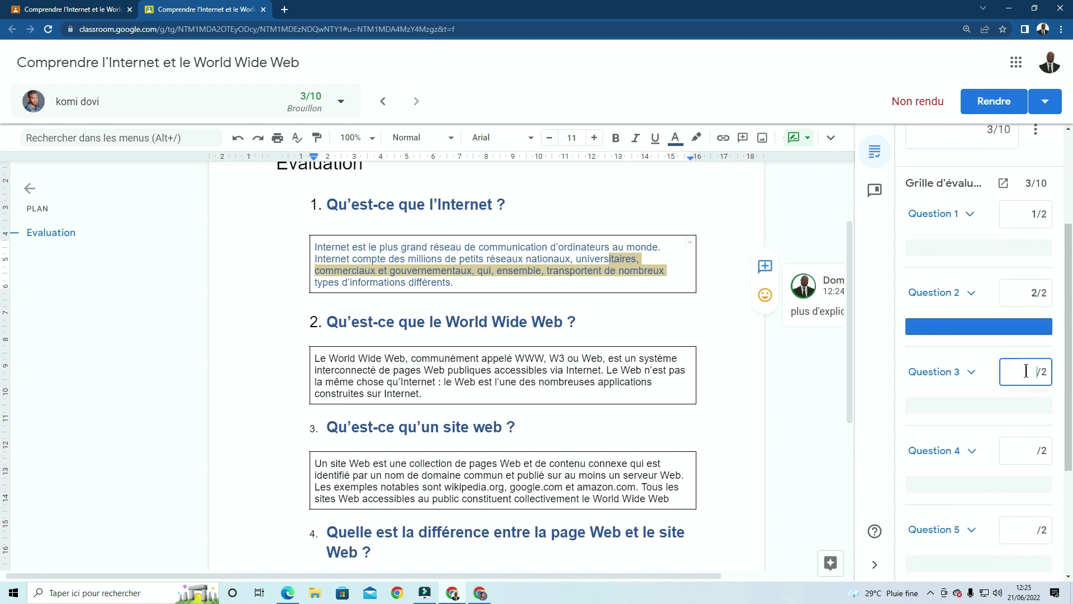
{"action": "scroll", "coordinate": [529, 399], "scroll_direction": "down", "scroll_amount": 2}
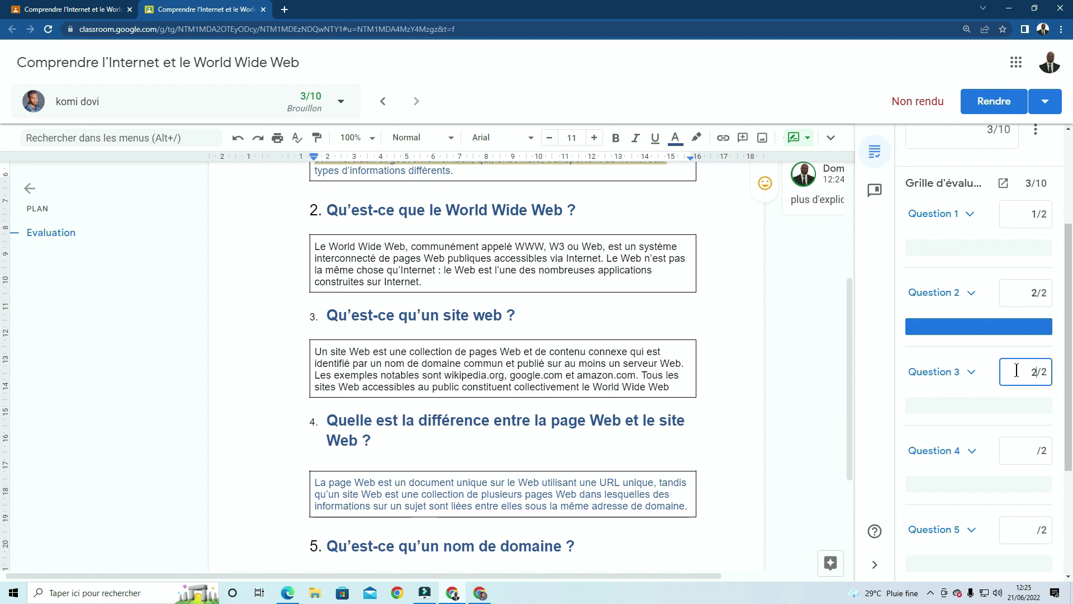
{"action": "scroll", "coordinate": [1006, 439], "scroll_direction": "down", "scroll_amount": 1}
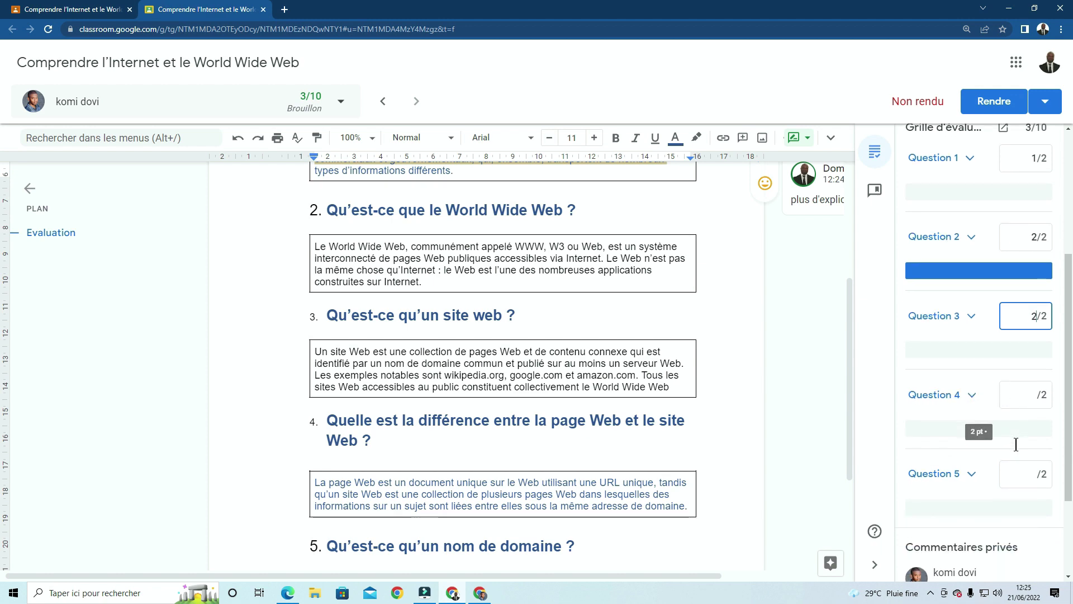
{"action": "scroll", "coordinate": [680, 463], "scroll_direction": "down", "scroll_amount": 2}
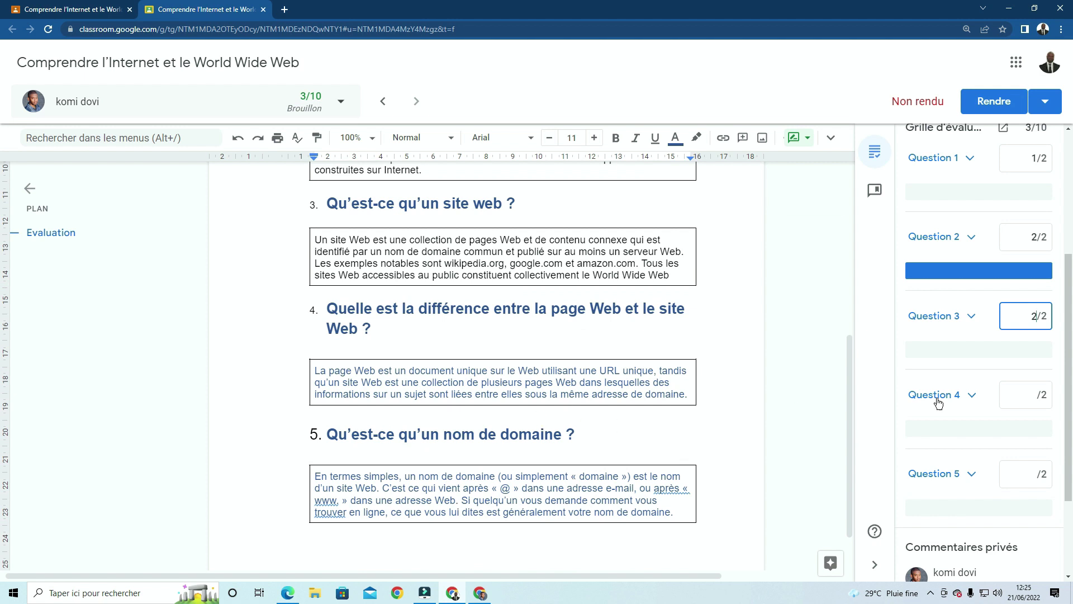
Score Questions 4 and 5 at 2/2, bringing the draft grade to 9/10.
{"action": "left_click", "coordinate": [1020, 391]}
{"action": "type", "text": "2"}
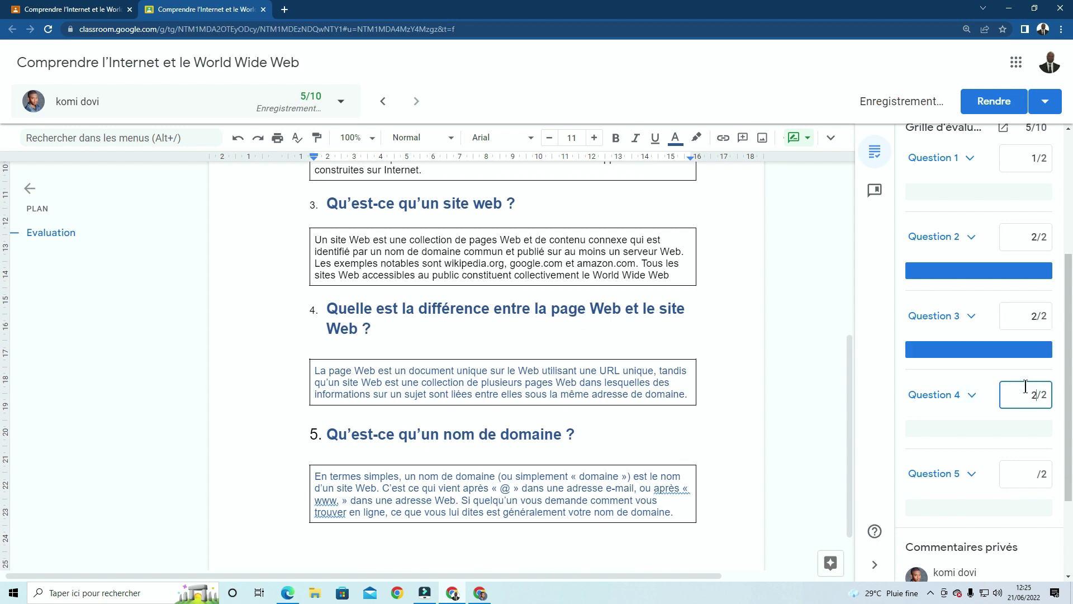
{"action": "left_click", "coordinate": [1029, 474]}
{"action": "type", "text": "2"}
{"action": "key", "text": "BackSpace"}
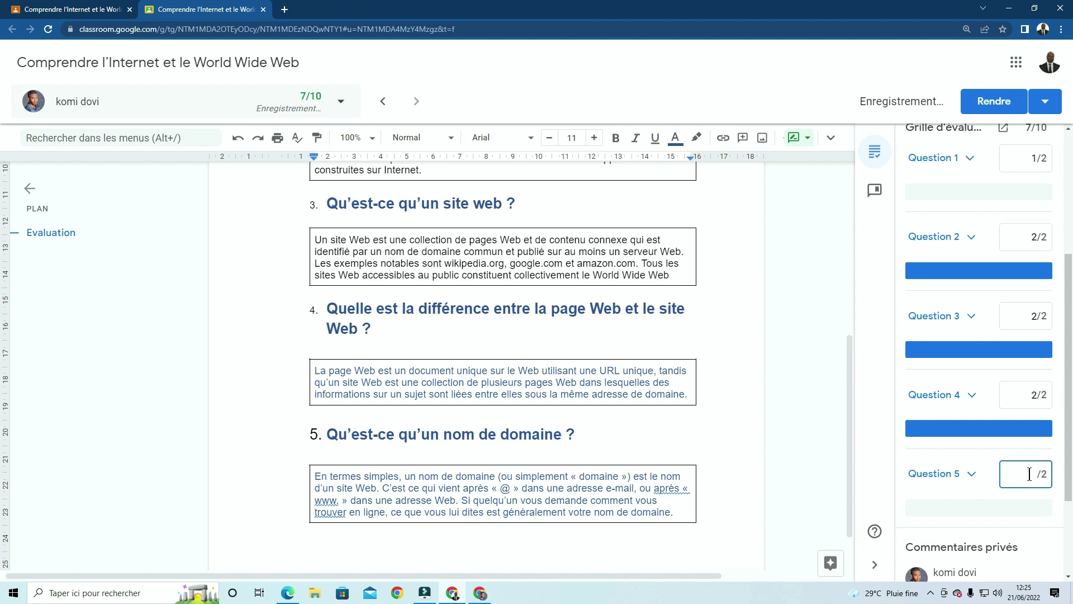
{"action": "type", "text": "2"}
{"action": "scroll", "coordinate": [1030, 474], "scroll_direction": "down", "scroll_amount": 2}
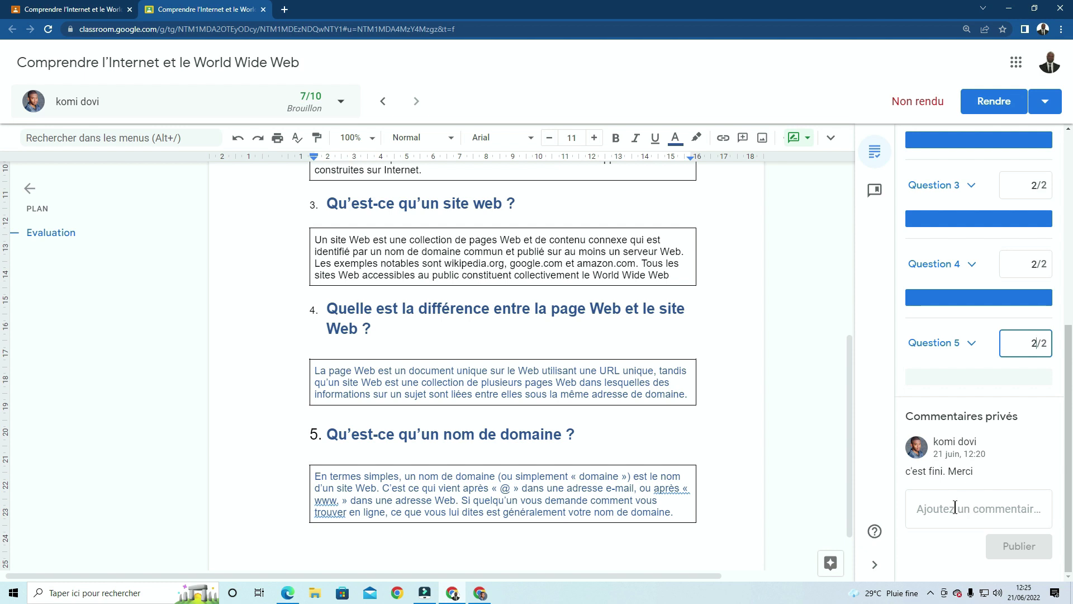
{"action": "scroll", "coordinate": [955, 507], "scroll_direction": "up", "scroll_amount": 5}
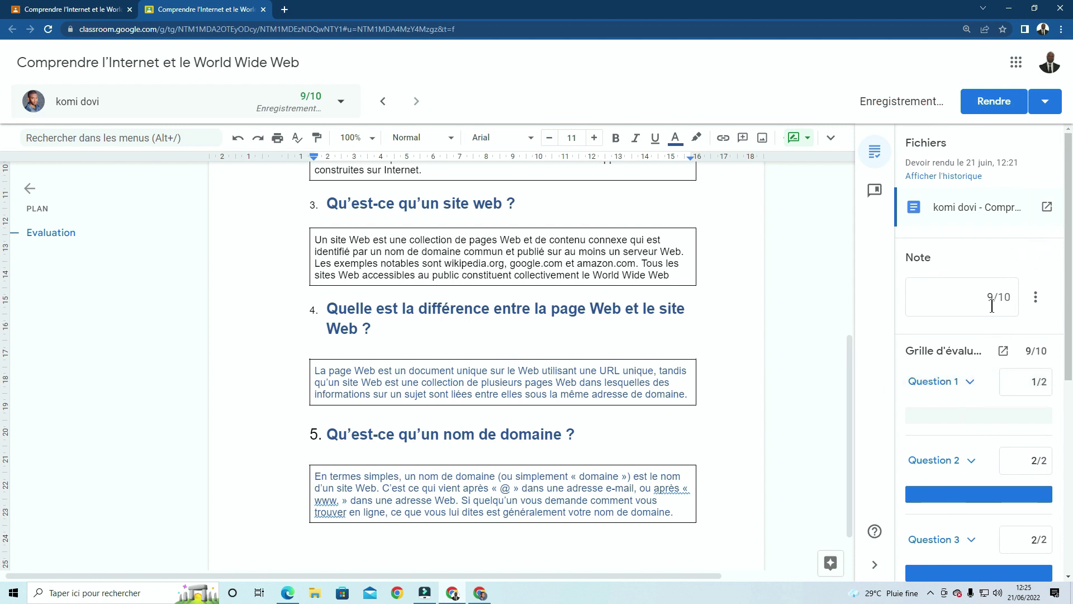
{"action": "scroll", "coordinate": [752, 385], "scroll_direction": "up", "scroll_amount": 6}
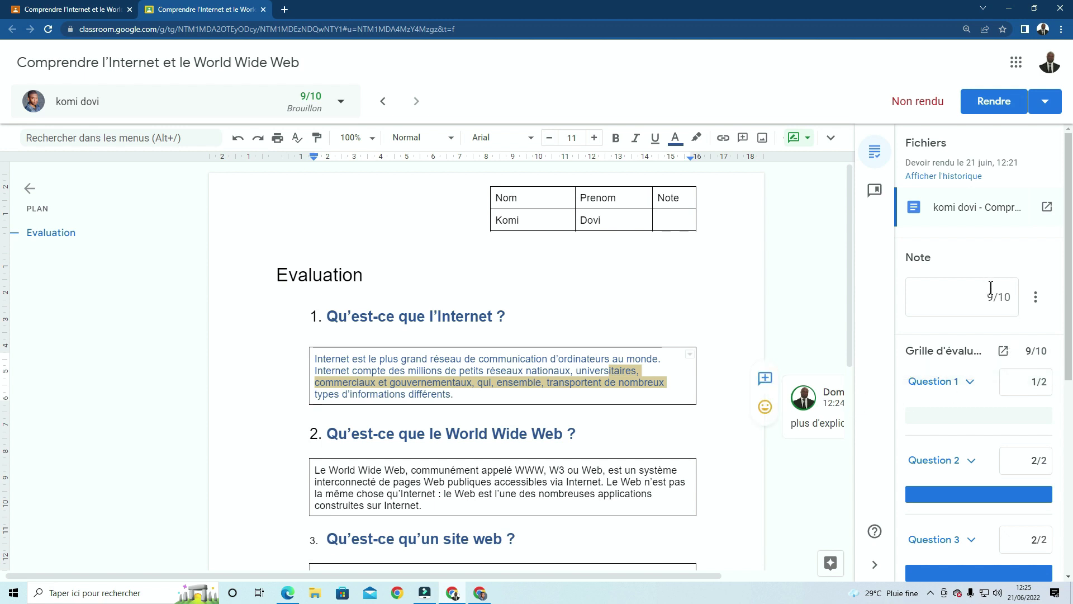
{"action": "scroll", "coordinate": [991, 285], "scroll_direction": "down", "scroll_amount": 6}
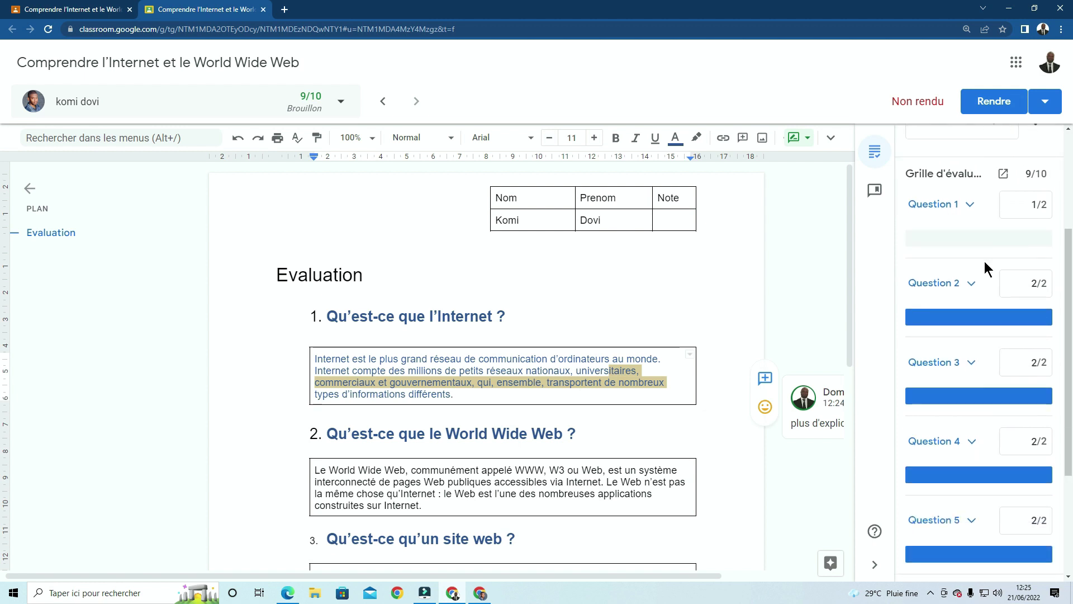
{"action": "scroll", "coordinate": [991, 268], "scroll_direction": "up", "scroll_amount": 6}
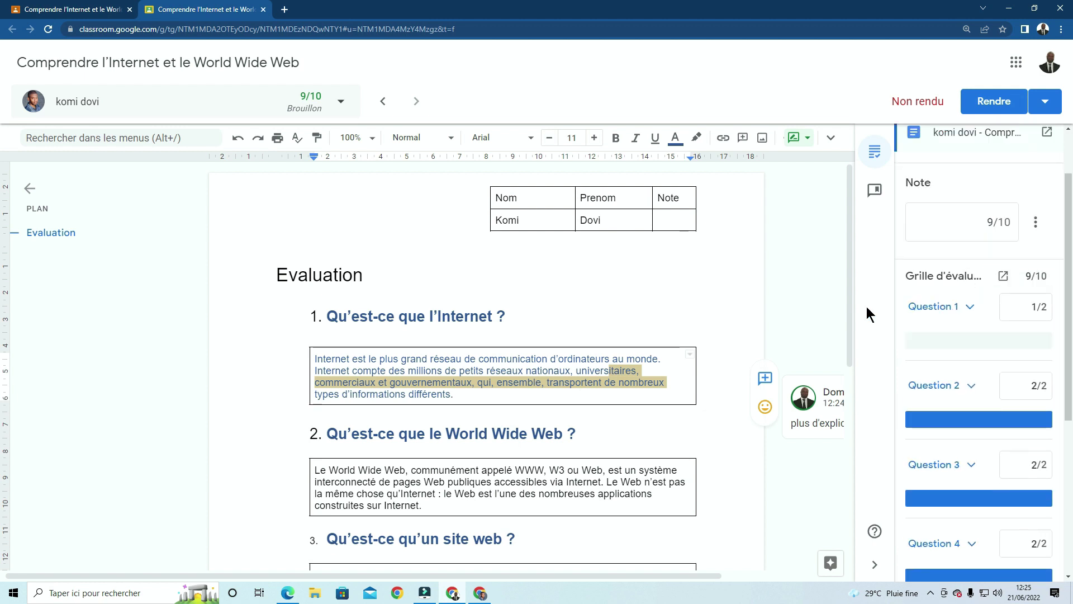
Return the work at 9/10 and check the sheet's Note cell shows 9/10.
{"action": "left_click", "coordinate": [994, 105]}
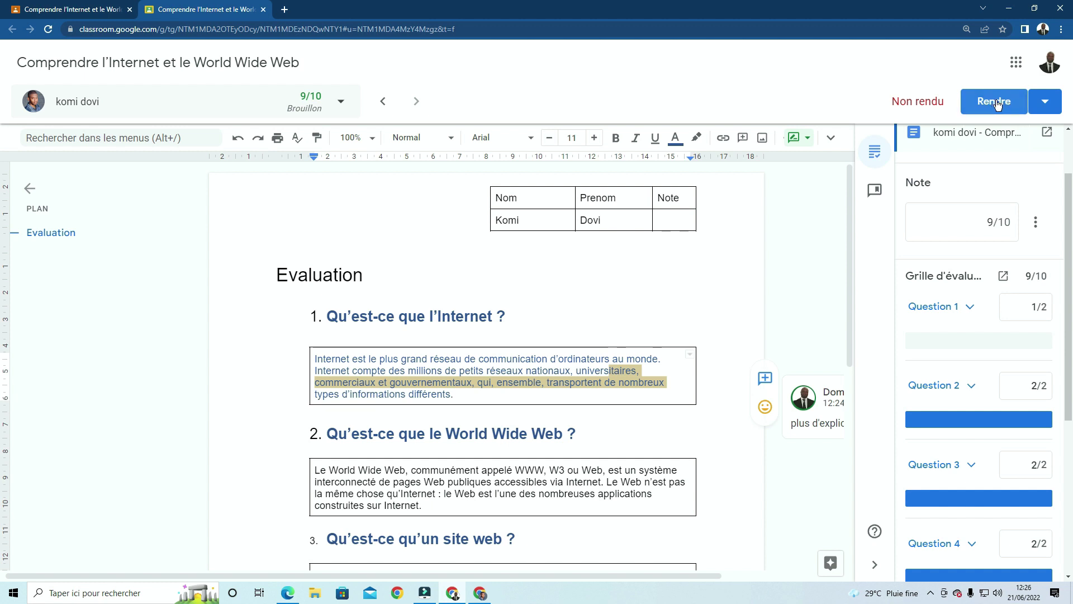
{"action": "left_click", "coordinate": [995, 103]}
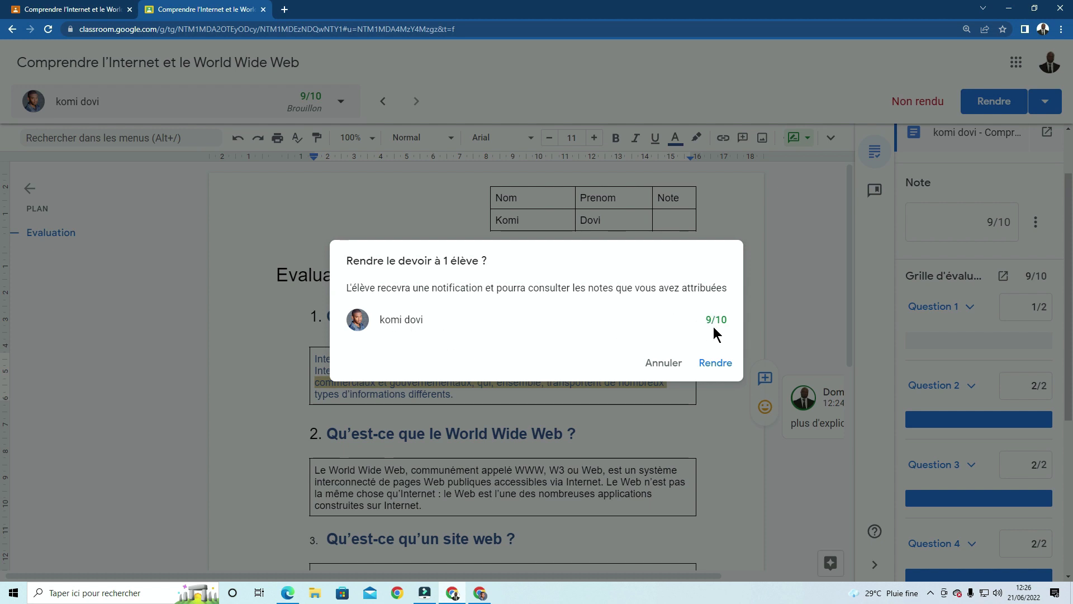
{"action": "left_click", "coordinate": [713, 364]}
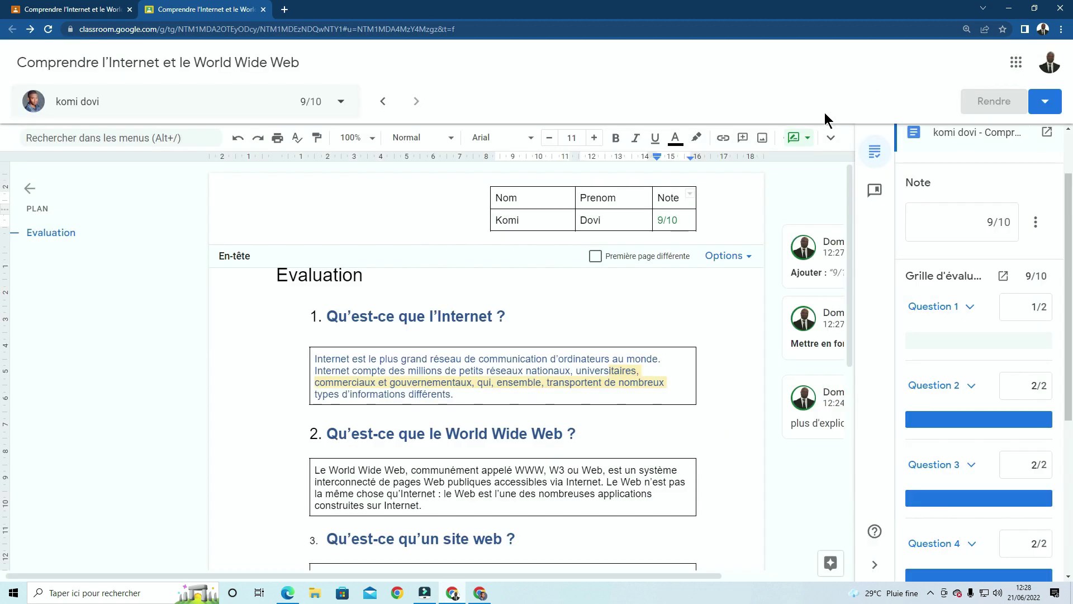
{"action": "scroll", "coordinate": [737, 216], "scroll_direction": "down", "scroll_amount": 3}
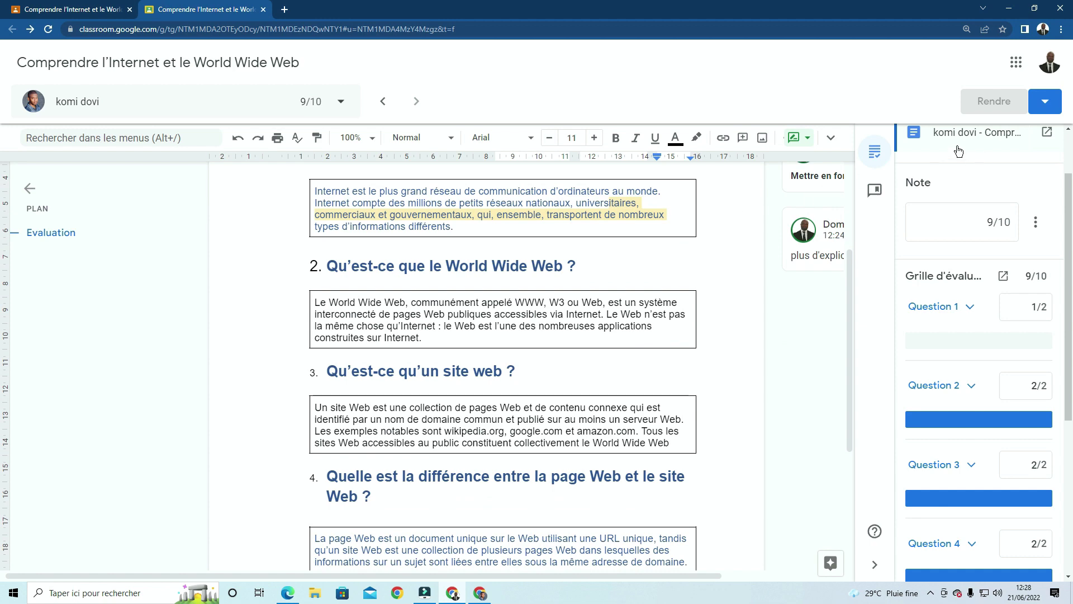
{"action": "scroll", "coordinate": [752, 224], "scroll_direction": "down", "scroll_amount": 4}
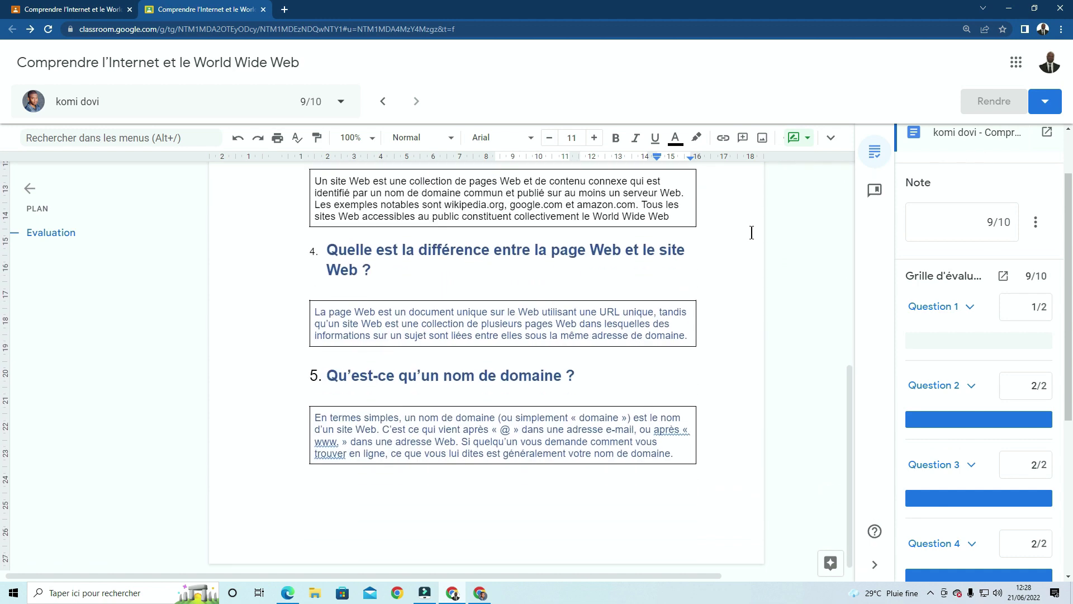
{"action": "scroll", "coordinate": [752, 232], "scroll_direction": "up", "scroll_amount": 7}
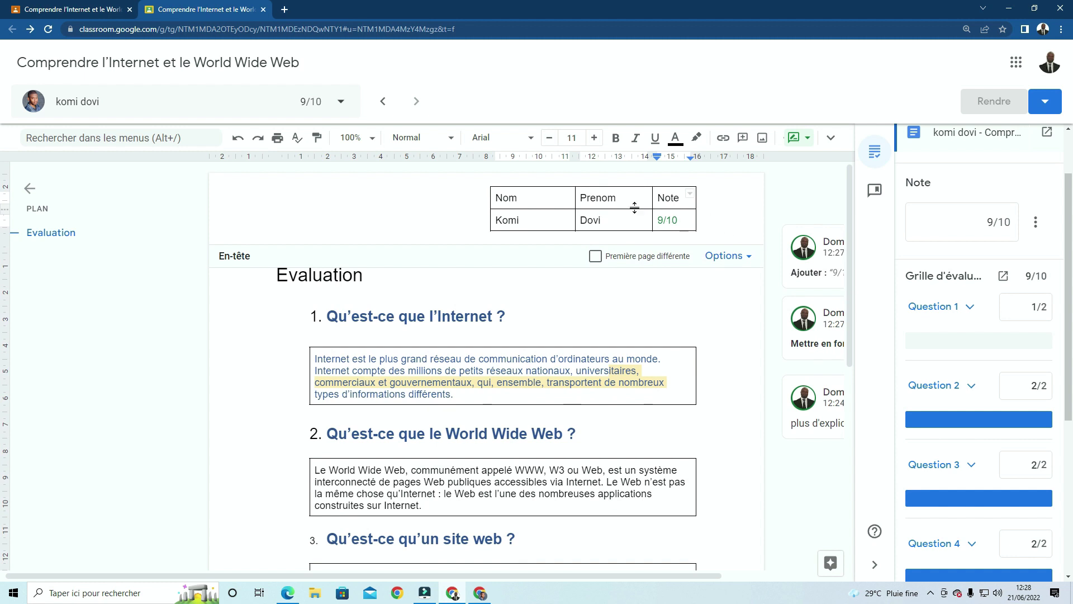
Close the graded sheet and open the remaining Remis submission from Devoirs des élèves.
{"action": "left_click", "coordinate": [264, 9]}
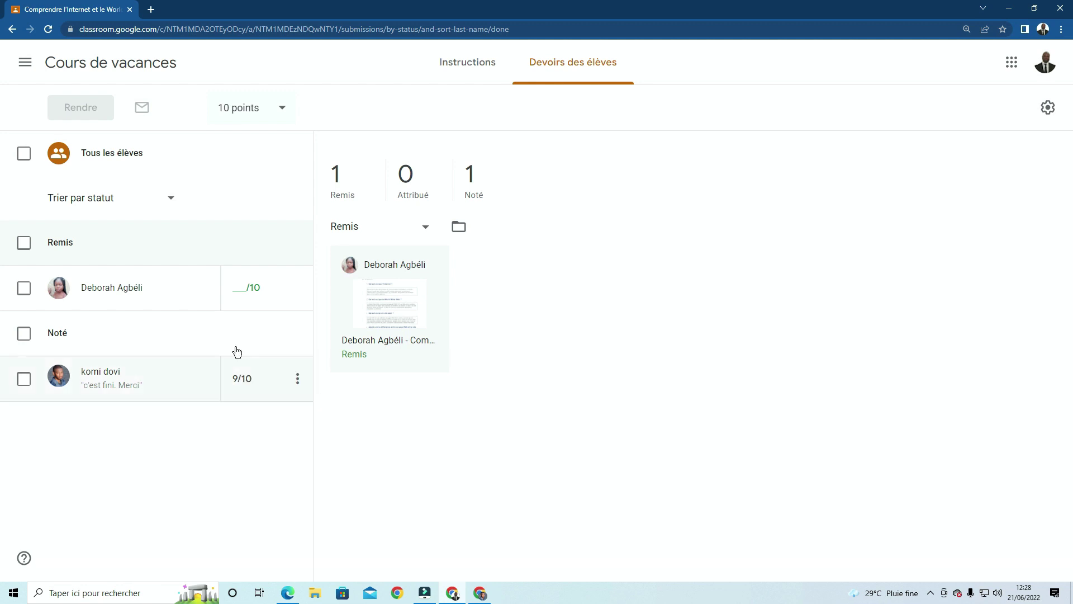
{"action": "left_click", "coordinate": [387, 293]}
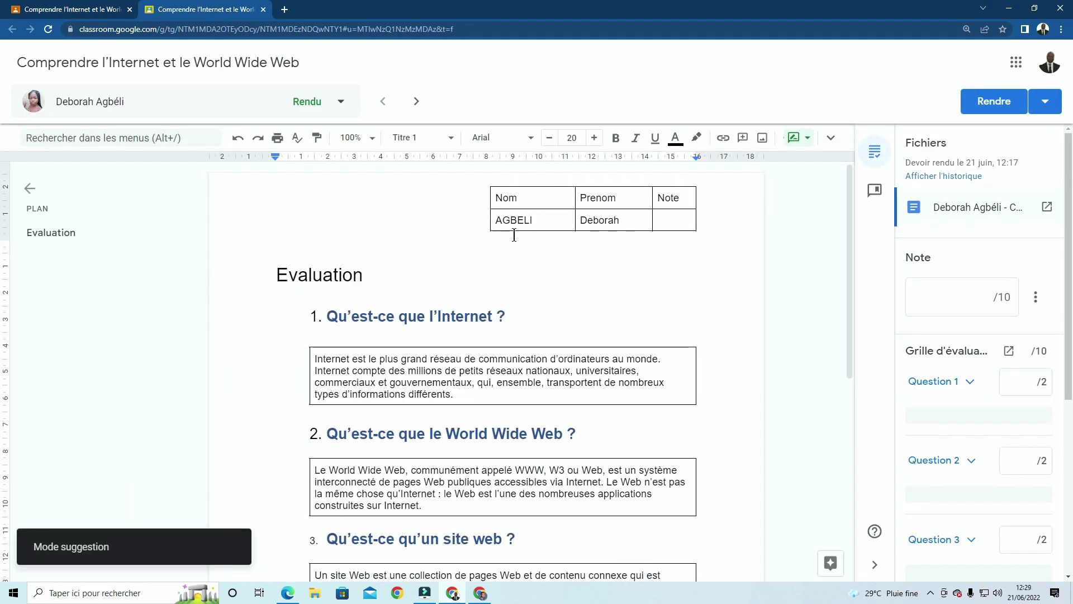
Give Question 1 a rubric score of 2 on the second student's answer sheet.
{"action": "scroll", "coordinate": [486, 321], "scroll_direction": "down", "scroll_amount": 2}
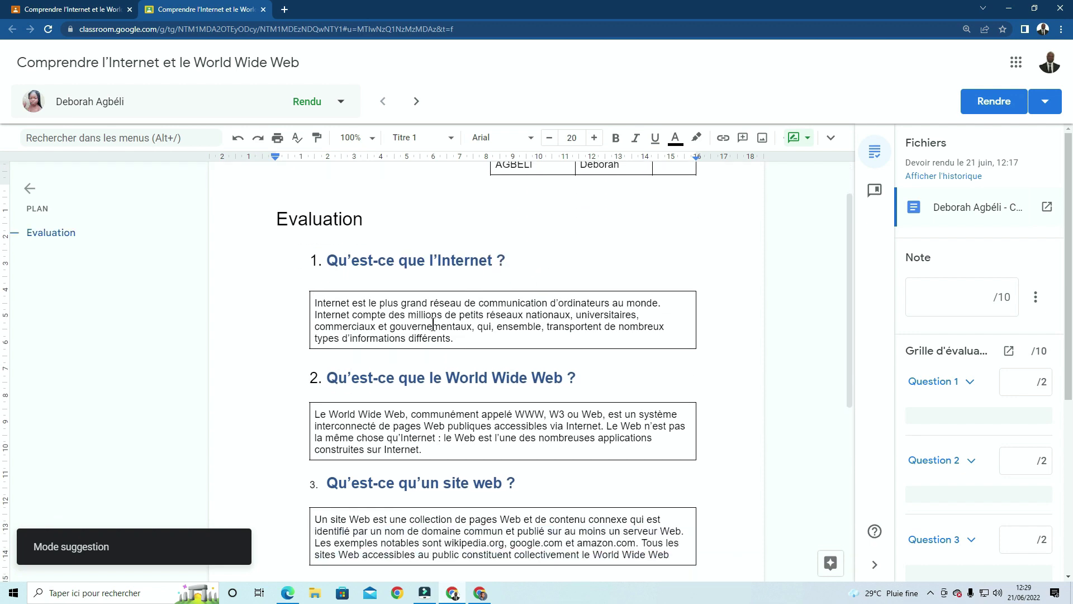
{"action": "scroll", "coordinate": [450, 316], "scroll_direction": "down", "scroll_amount": 3}
{"action": "scroll", "coordinate": [492, 313], "scroll_direction": "up", "scroll_amount": 5}
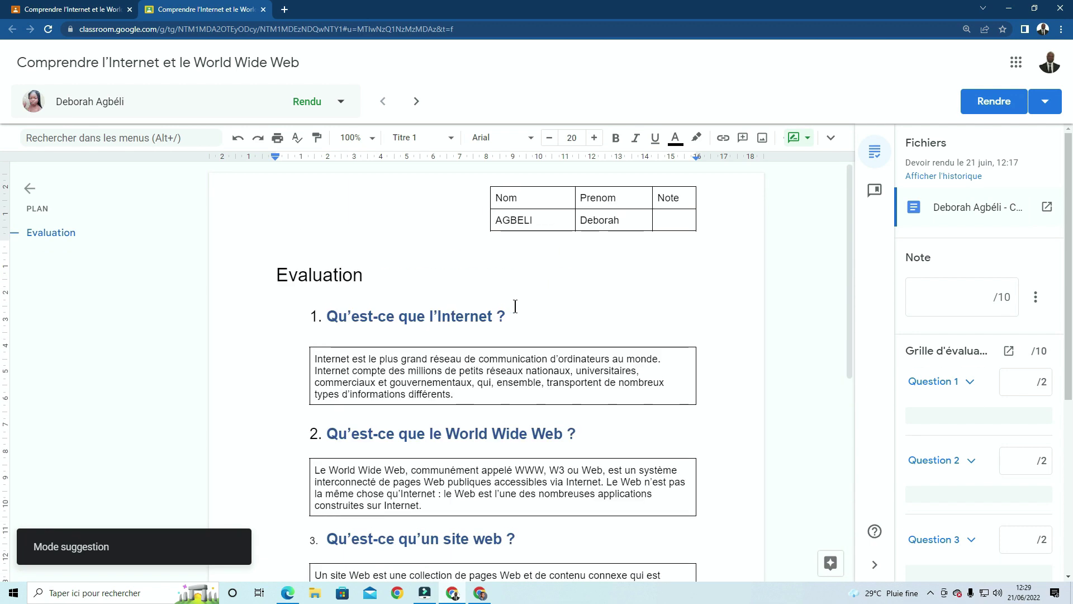
{"action": "left_click", "coordinate": [480, 391]}
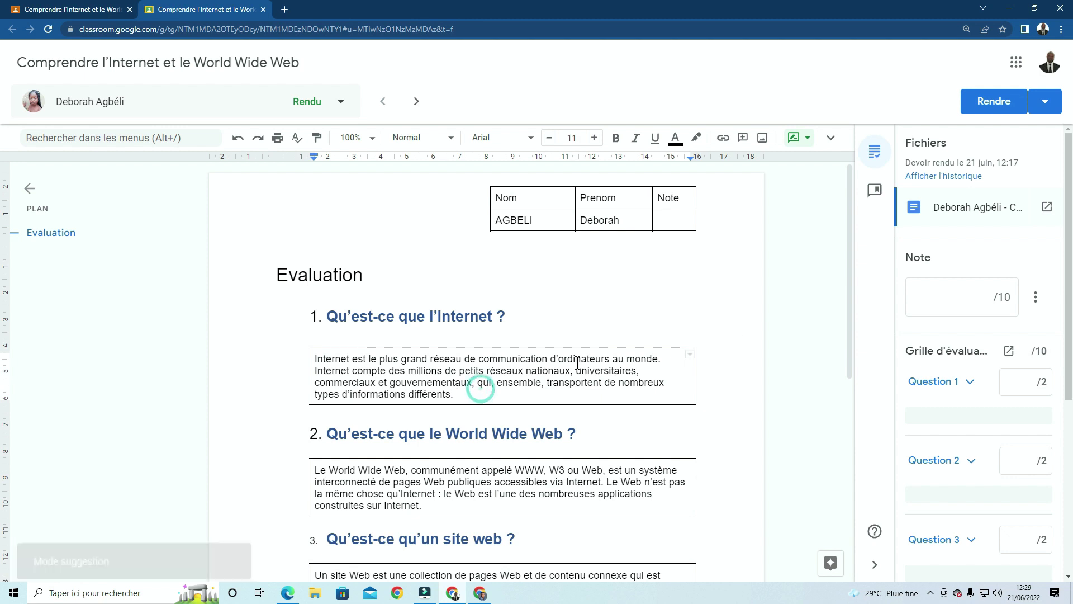
{"action": "left_click", "coordinate": [993, 297]}
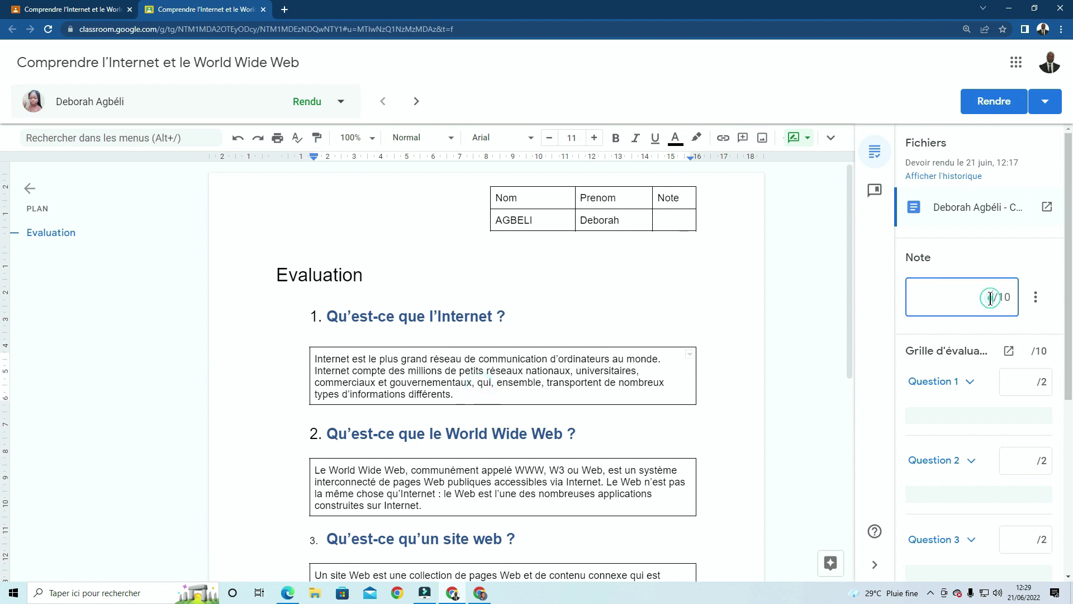
{"action": "left_click", "coordinate": [1028, 380]}
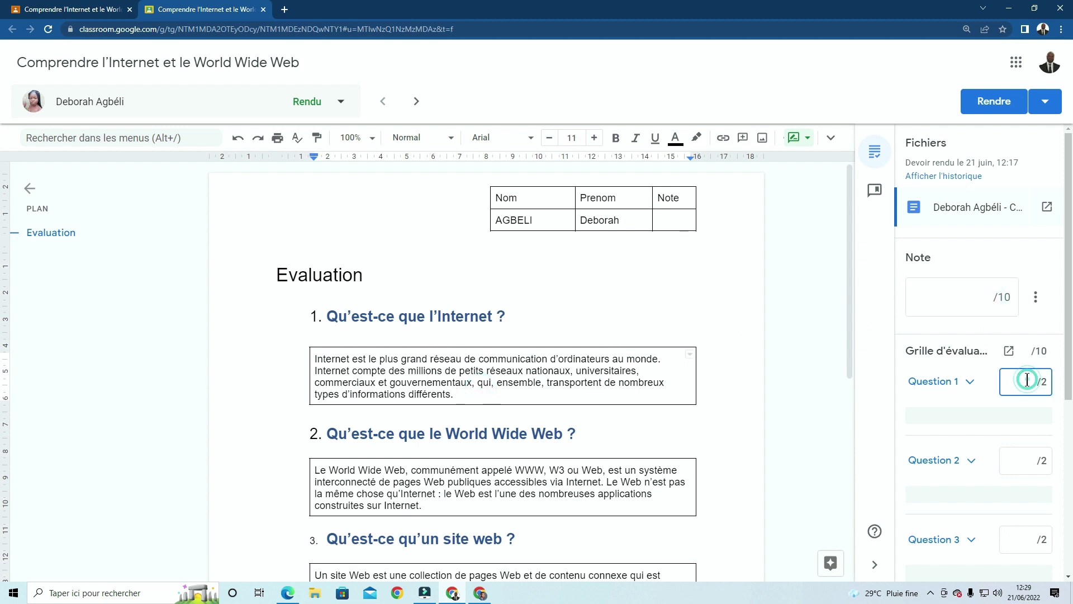
{"action": "type", "text": "2"}
Score Questions 2 and 3 at 2/2 each in the Grille d'évaluation.
{"action": "scroll", "coordinate": [1051, 403], "scroll_direction": "down", "scroll_amount": 2}
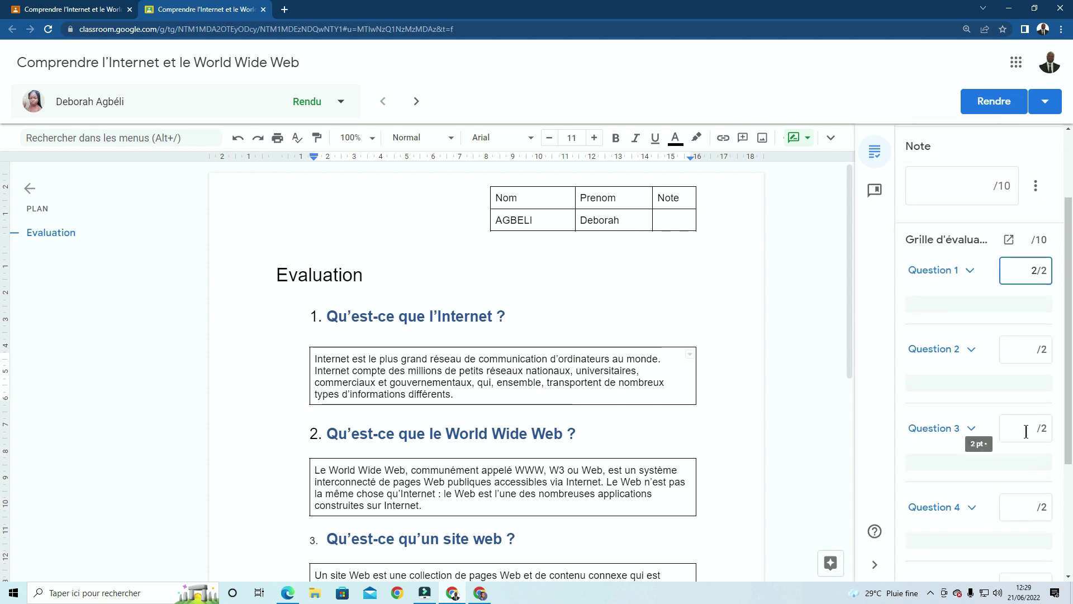
{"action": "left_click", "coordinate": [1034, 348]}
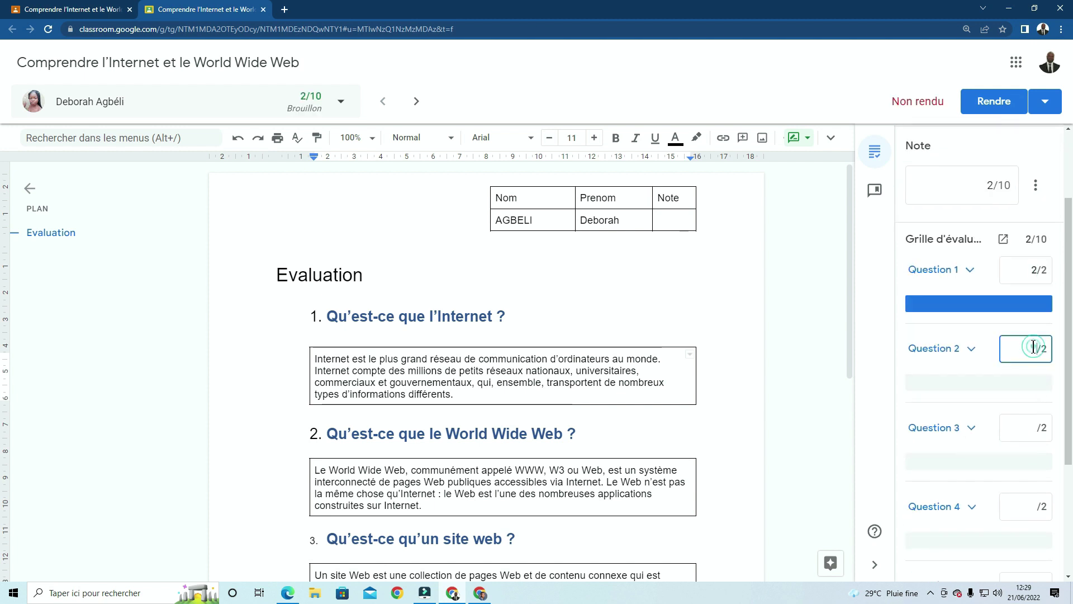
{"action": "type", "text": "2"}
{"action": "scroll", "coordinate": [376, 336], "scroll_direction": "down", "scroll_amount": 5}
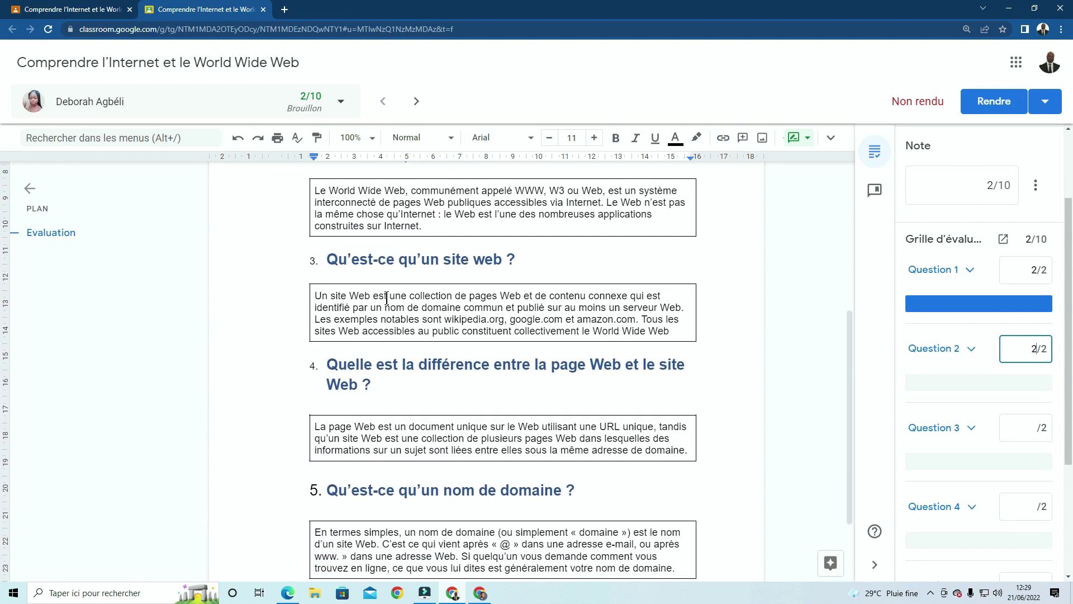
{"action": "left_click", "coordinate": [1028, 428]}
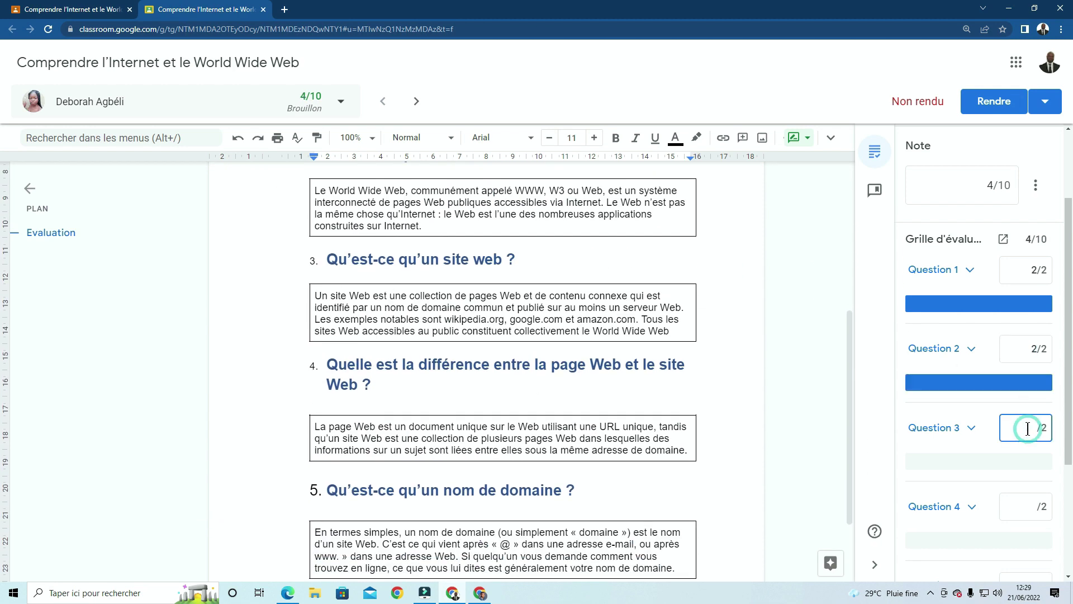
{"action": "type", "text": "2"}
Score Questions 4 and 5 at 2/2, bringing the draft grade to 10/10.
{"action": "scroll", "coordinate": [1014, 458], "scroll_direction": "down", "scroll_amount": 3}
{"action": "scroll", "coordinate": [614, 415], "scroll_direction": "down", "scroll_amount": 2}
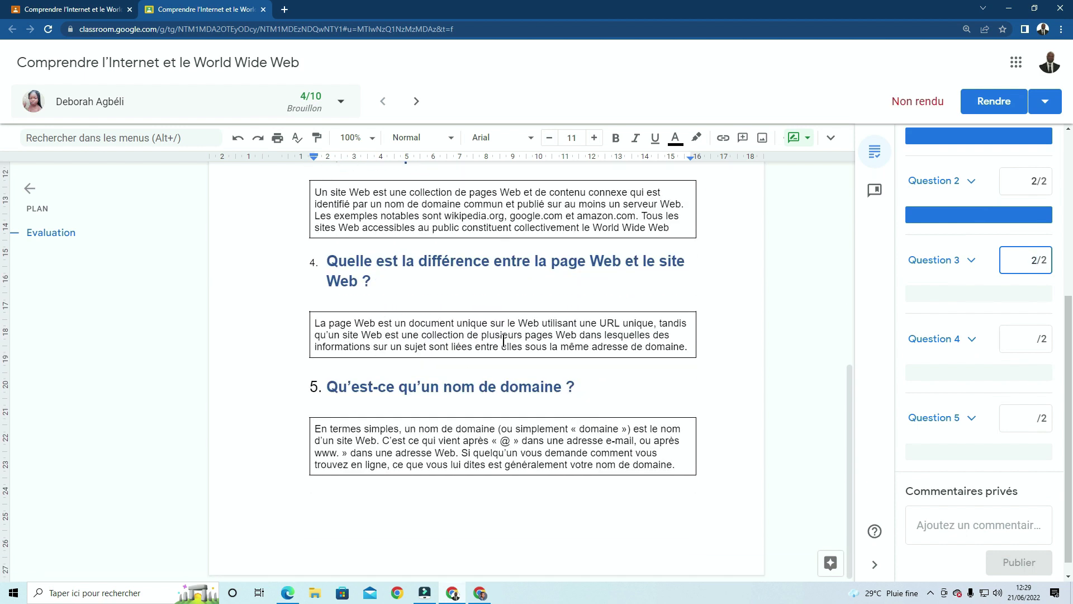
{"action": "left_click", "coordinate": [1034, 338]}
{"action": "type", "text": "2"}
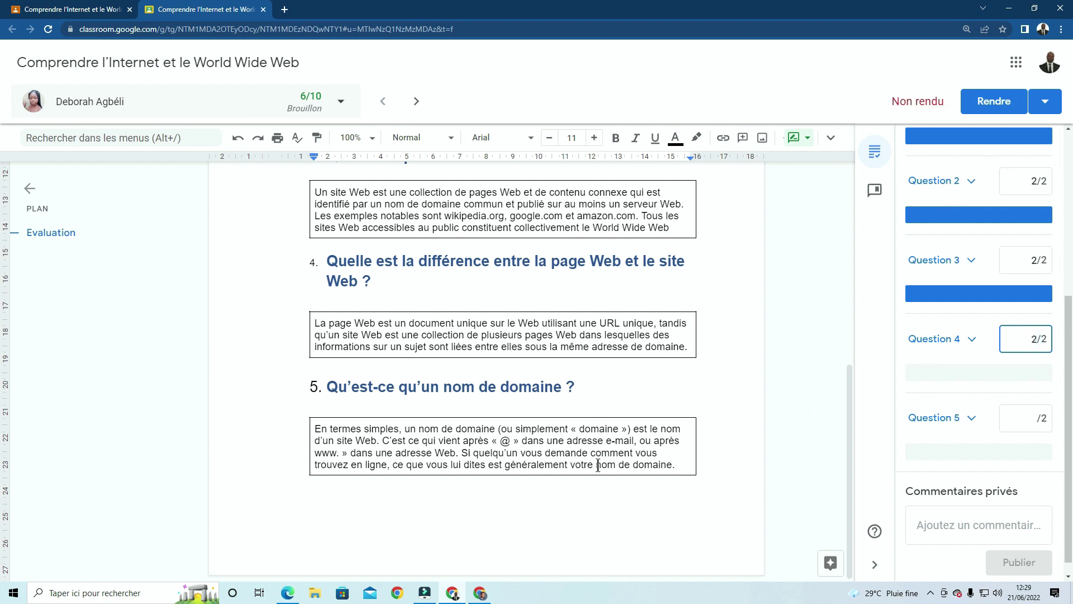
{"action": "left_click", "coordinate": [1032, 416]}
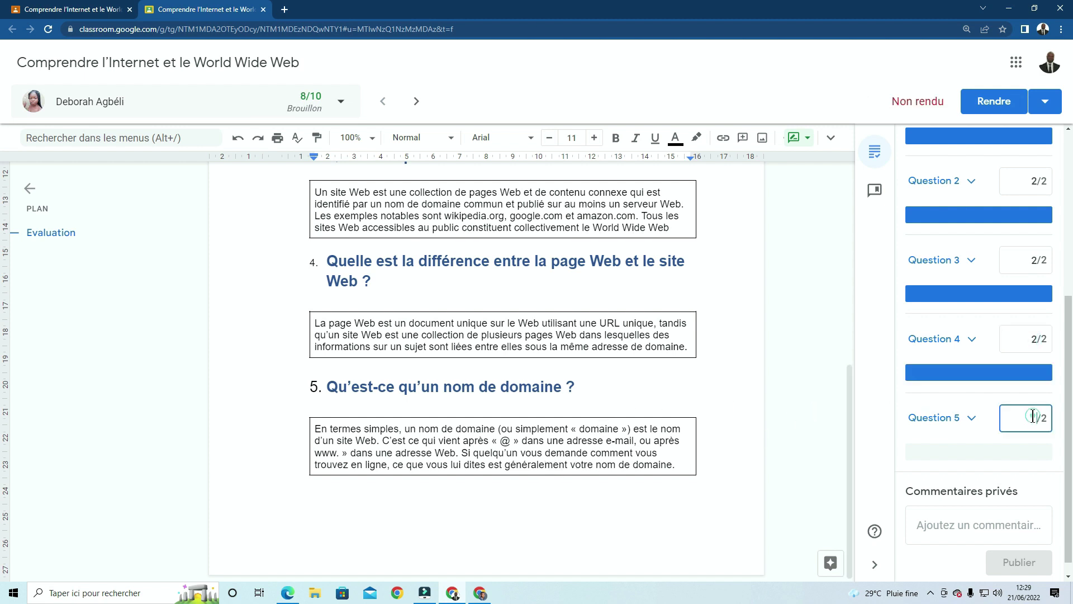
{"action": "type", "text": "2"}
{"action": "left_click", "coordinate": [1010, 524]}
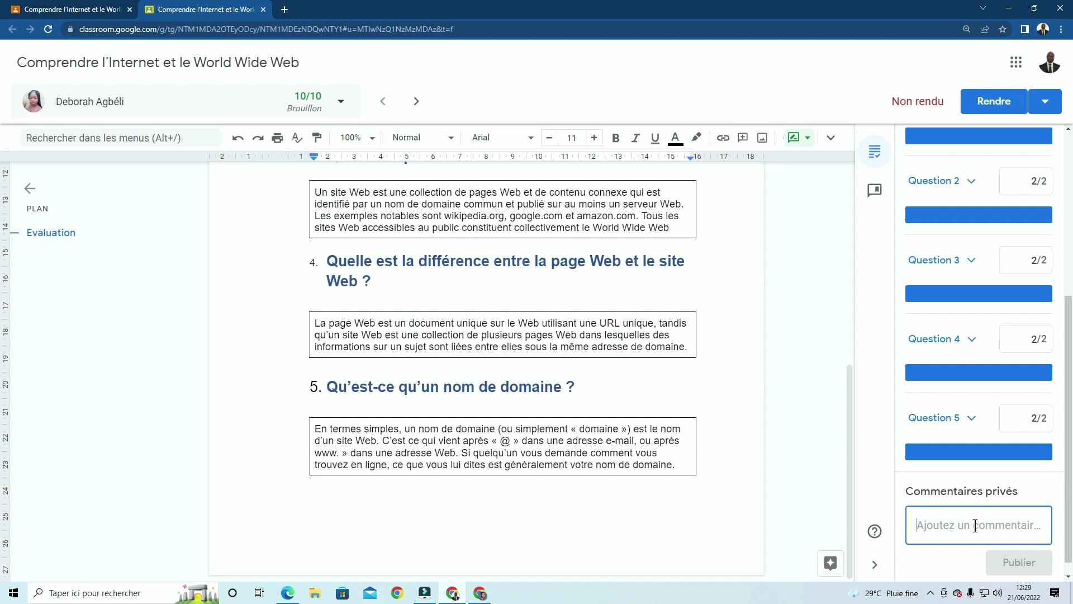
Post the private comment 'tu avances tres bien. bon travail!' to the second student.
{"action": "type", "text": "tu ava"}
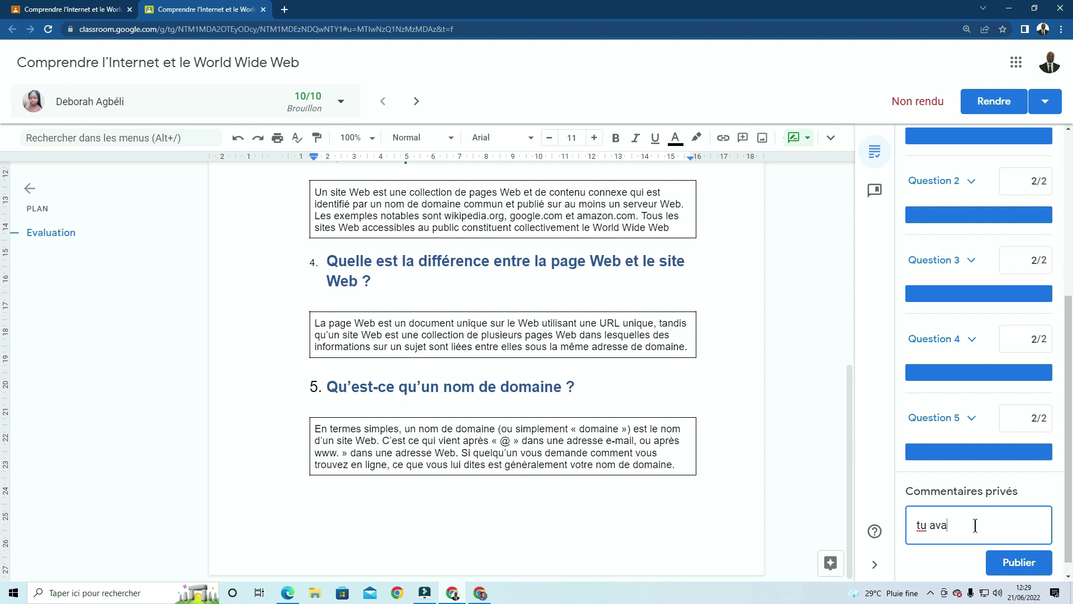
{"action": "type", "text": "nces re"}
{"action": "type", "text": "n."}
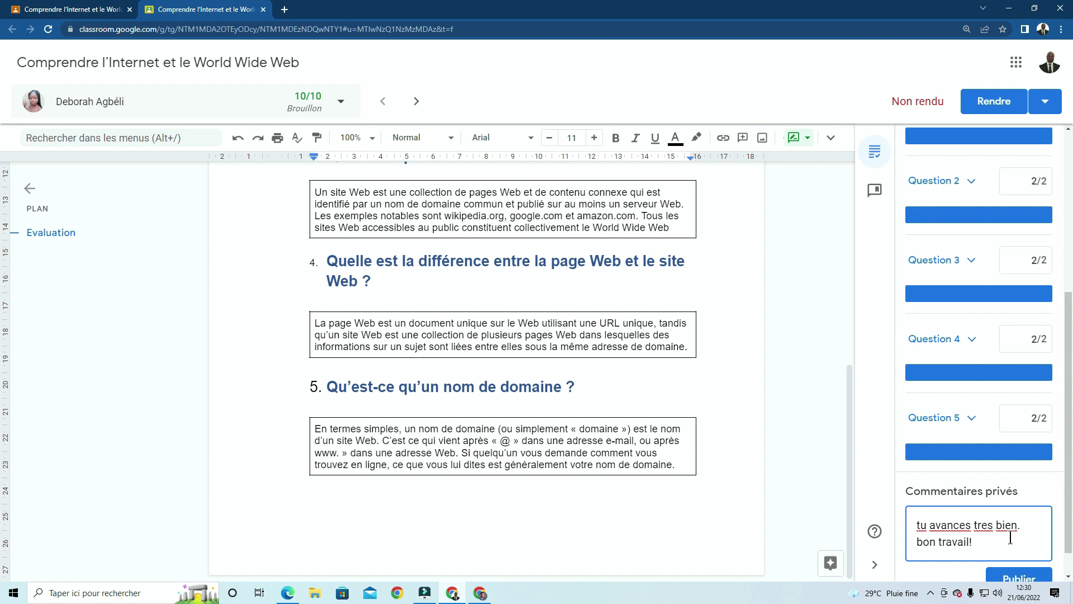
{"action": "scroll", "coordinate": [1000, 540], "scroll_direction": "down", "scroll_amount": 1}
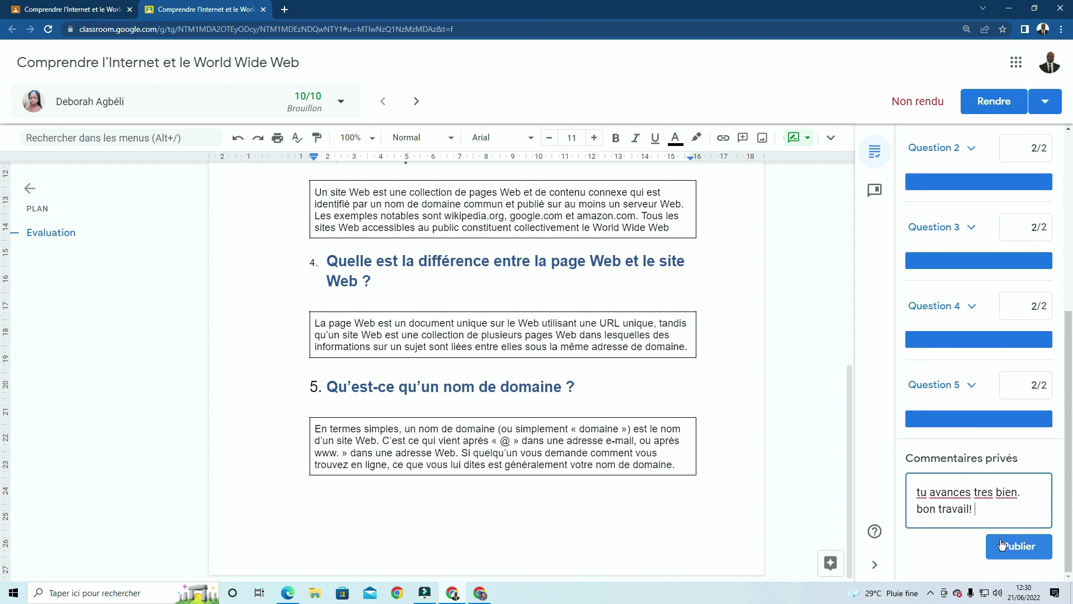
{"action": "left_click", "coordinate": [1021, 543]}
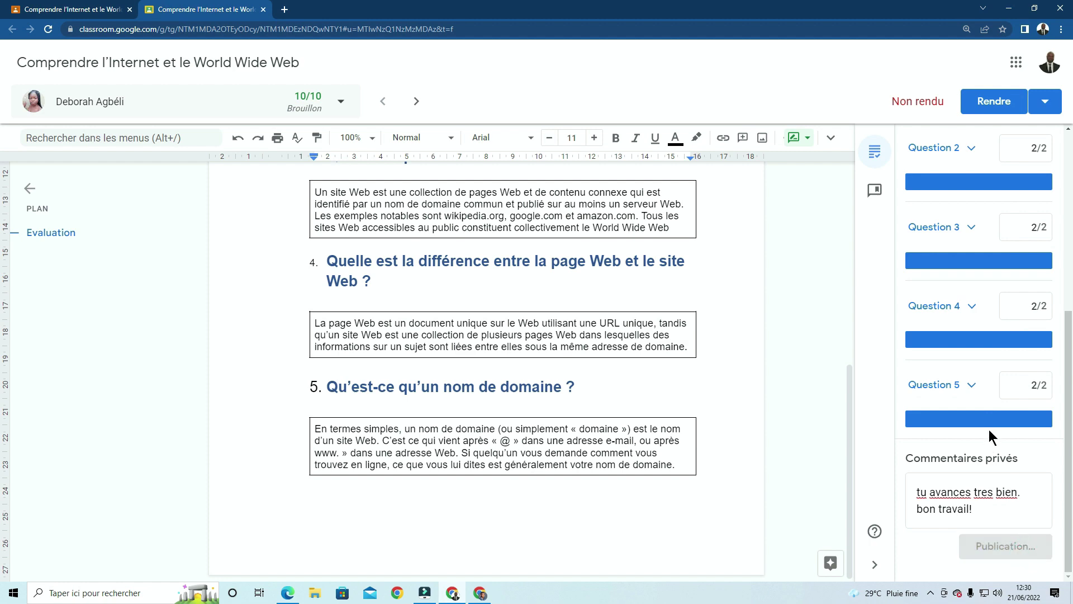